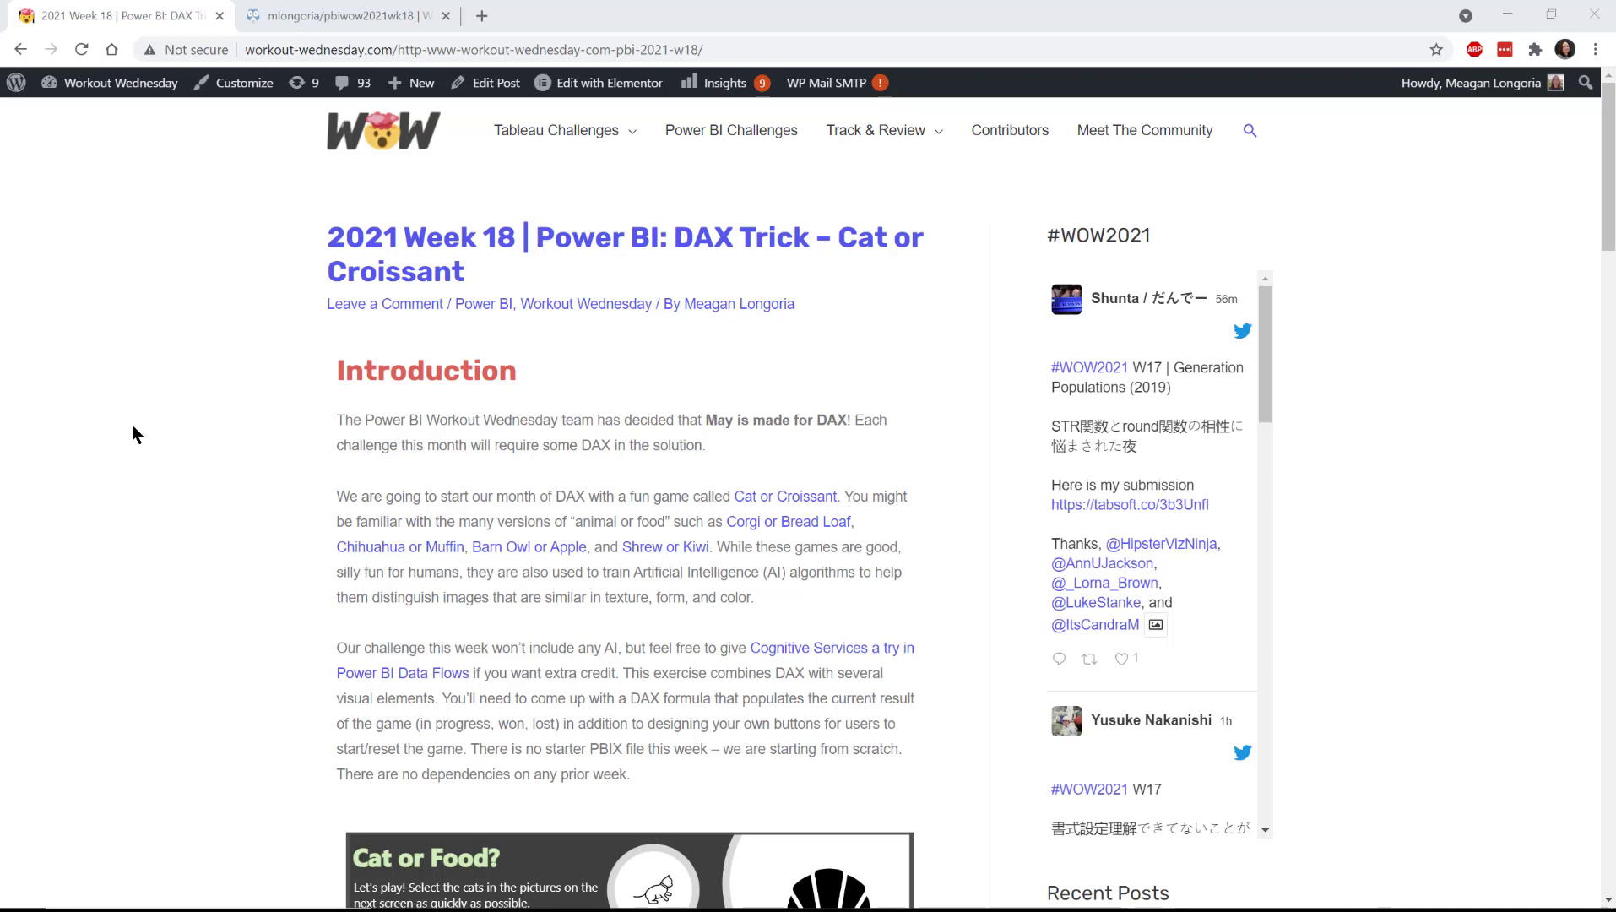
Open the "Cat or Croissant" link in a new tab, look over the picture grid, and return to the challenge page.
right_click(761, 498)
left_click(801, 515)
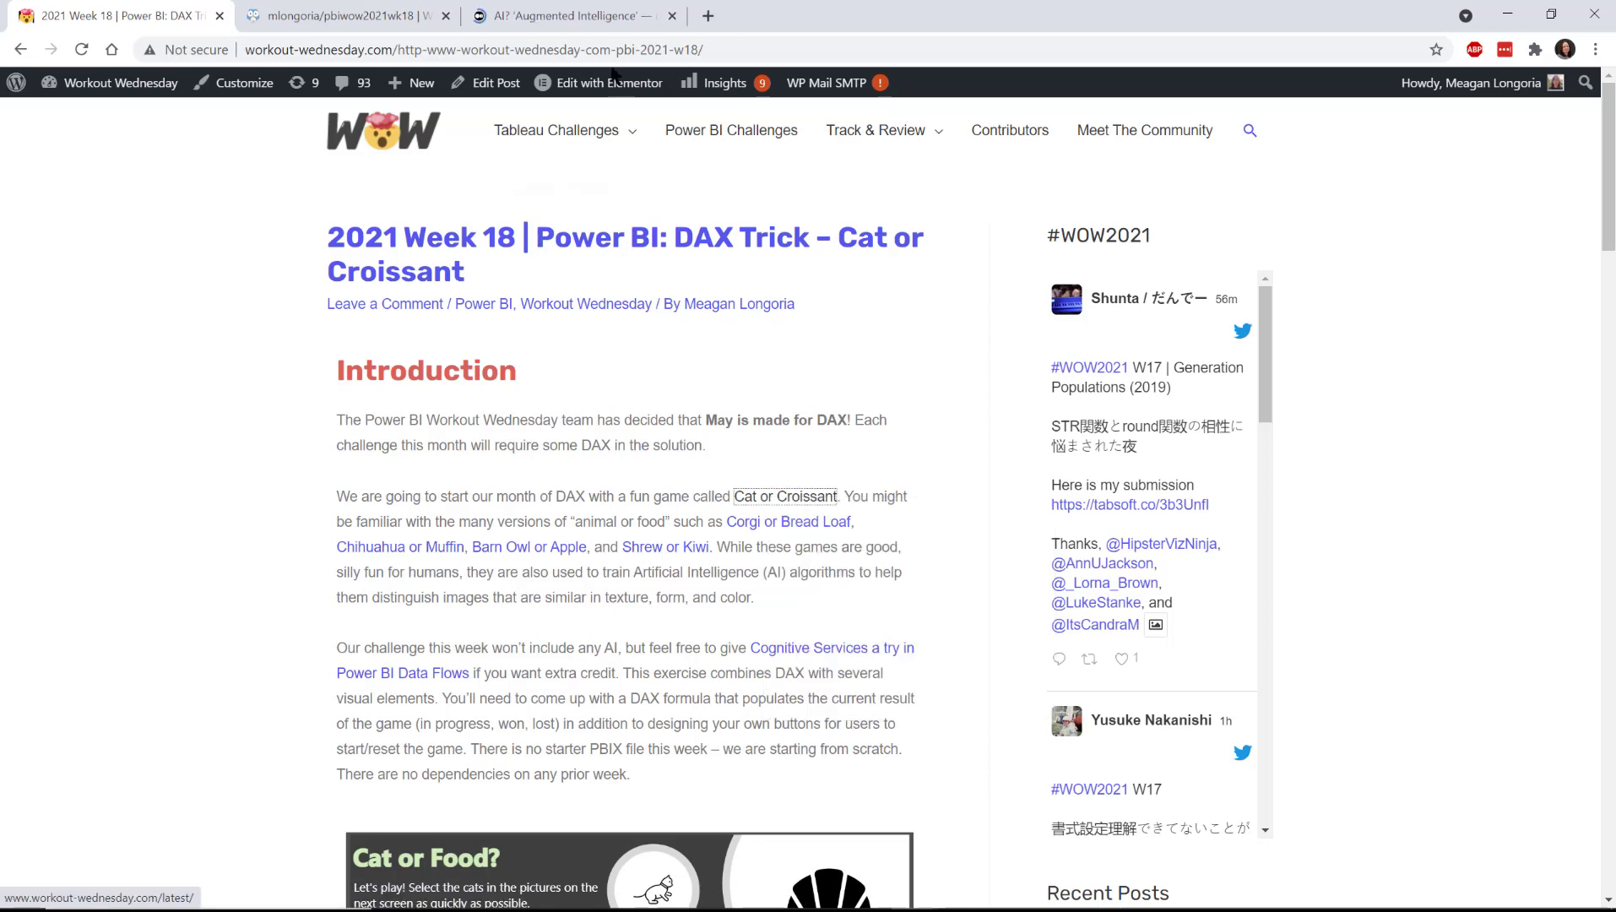
left_click(595, 13)
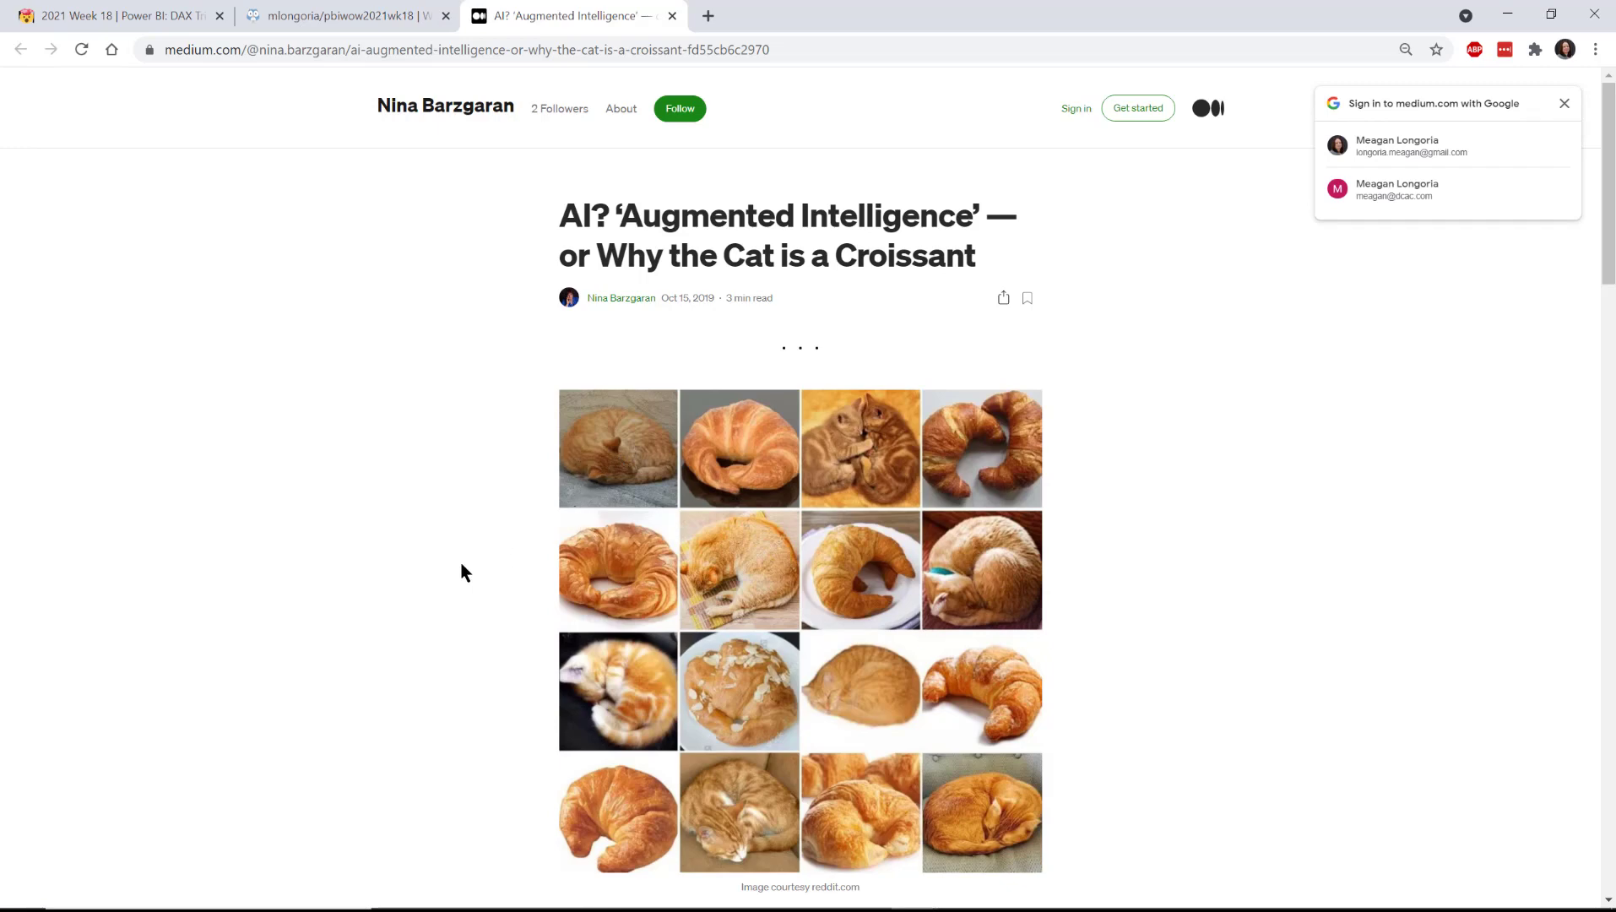
scroll(426, 574, "down", 4)
scroll(426, 574, "up", 4)
left_click(342, 17)
left_click(169, 16)
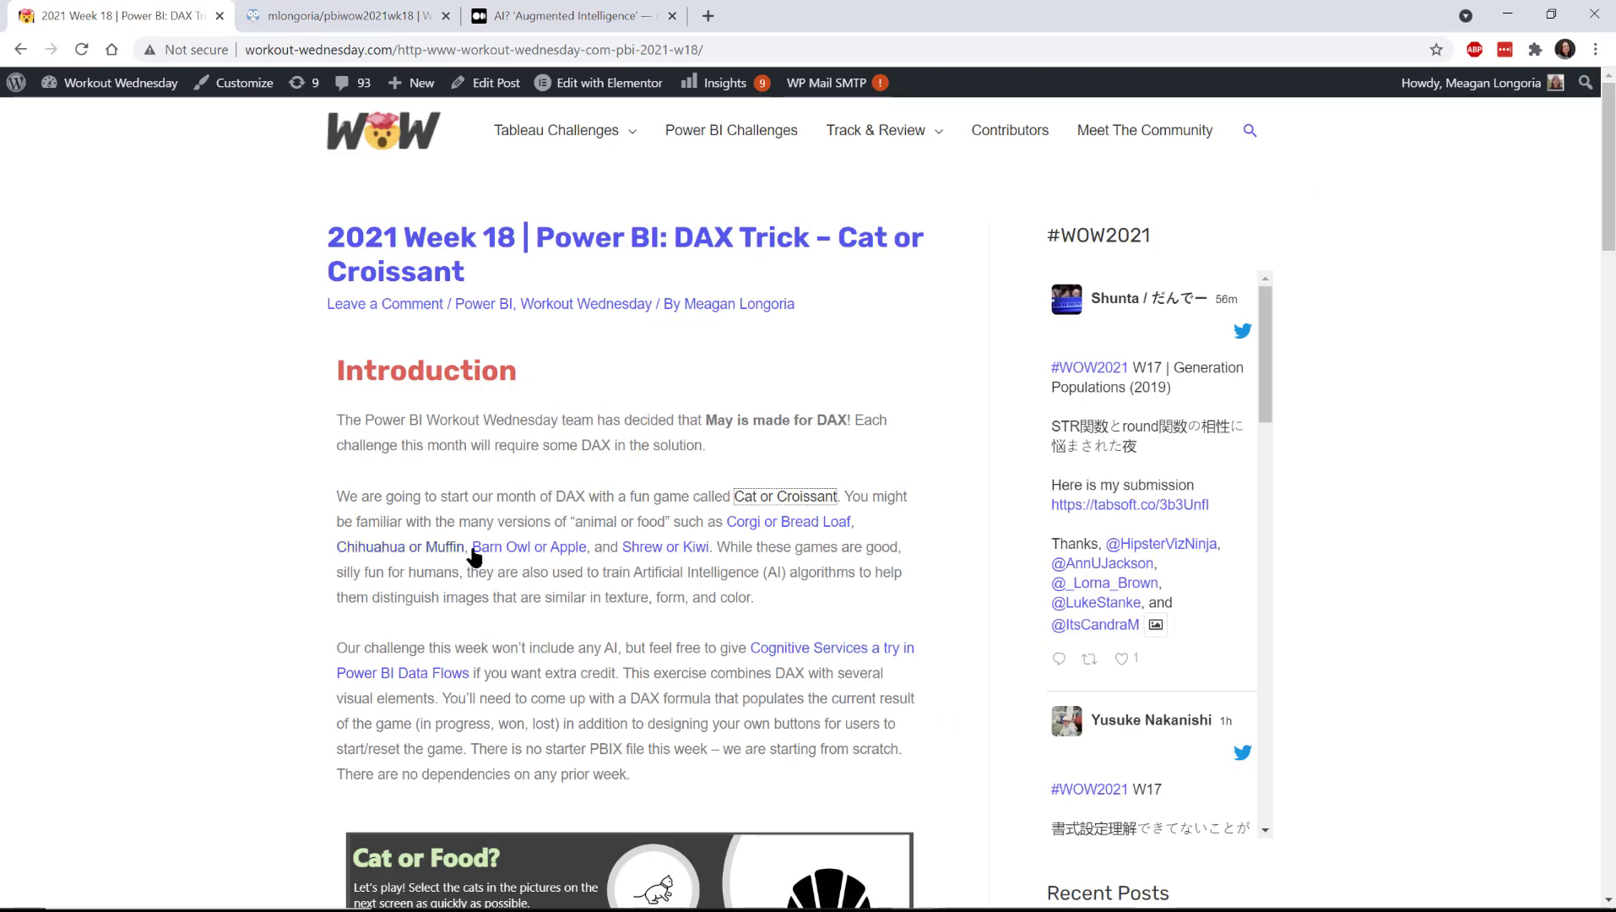
Open the "Corgi or Bread Loaf" link in a new tab, browse the animal-or-food picture grids, and return to the challenge page.
right_click(782, 531)
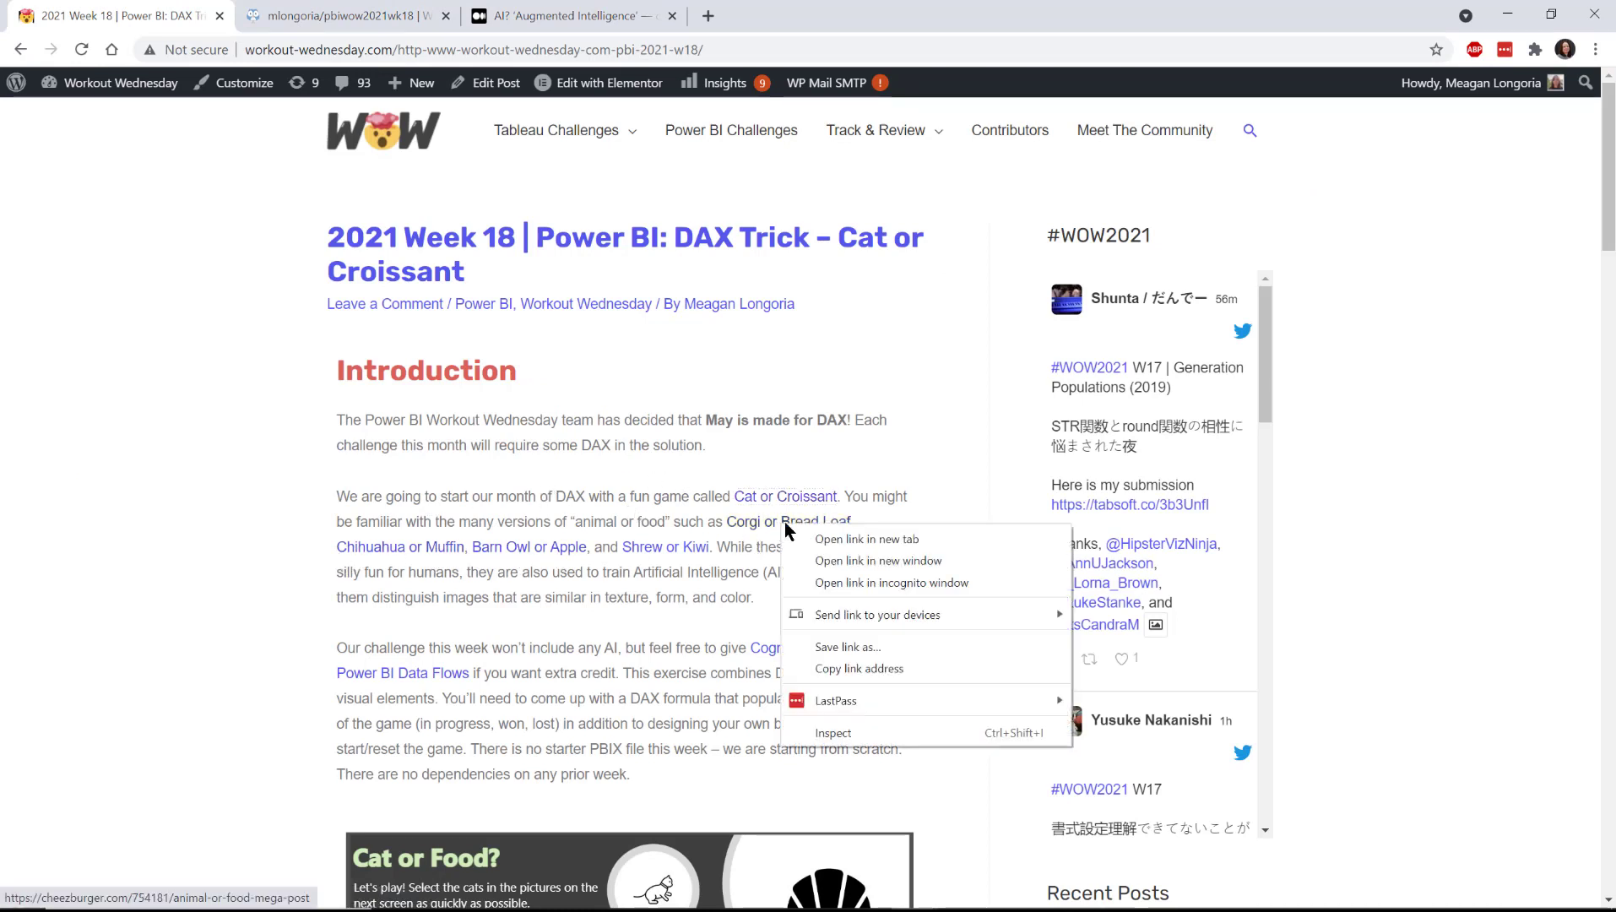
left_click(844, 536)
left_click(932, 16)
left_click(906, 10)
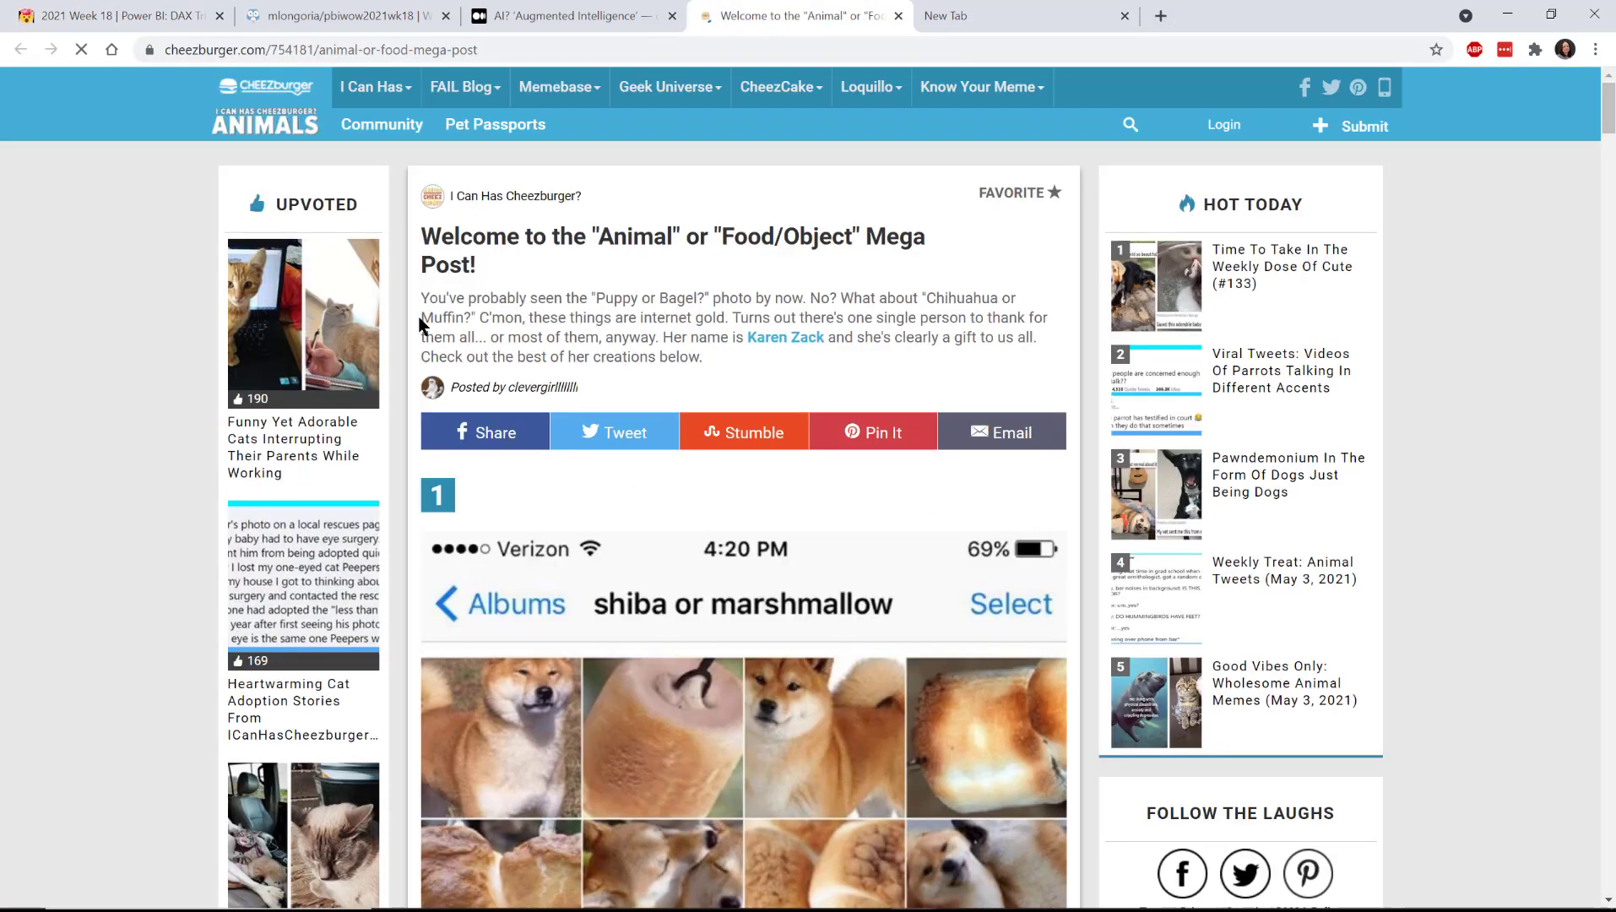
scroll(497, 667, "down", 4)
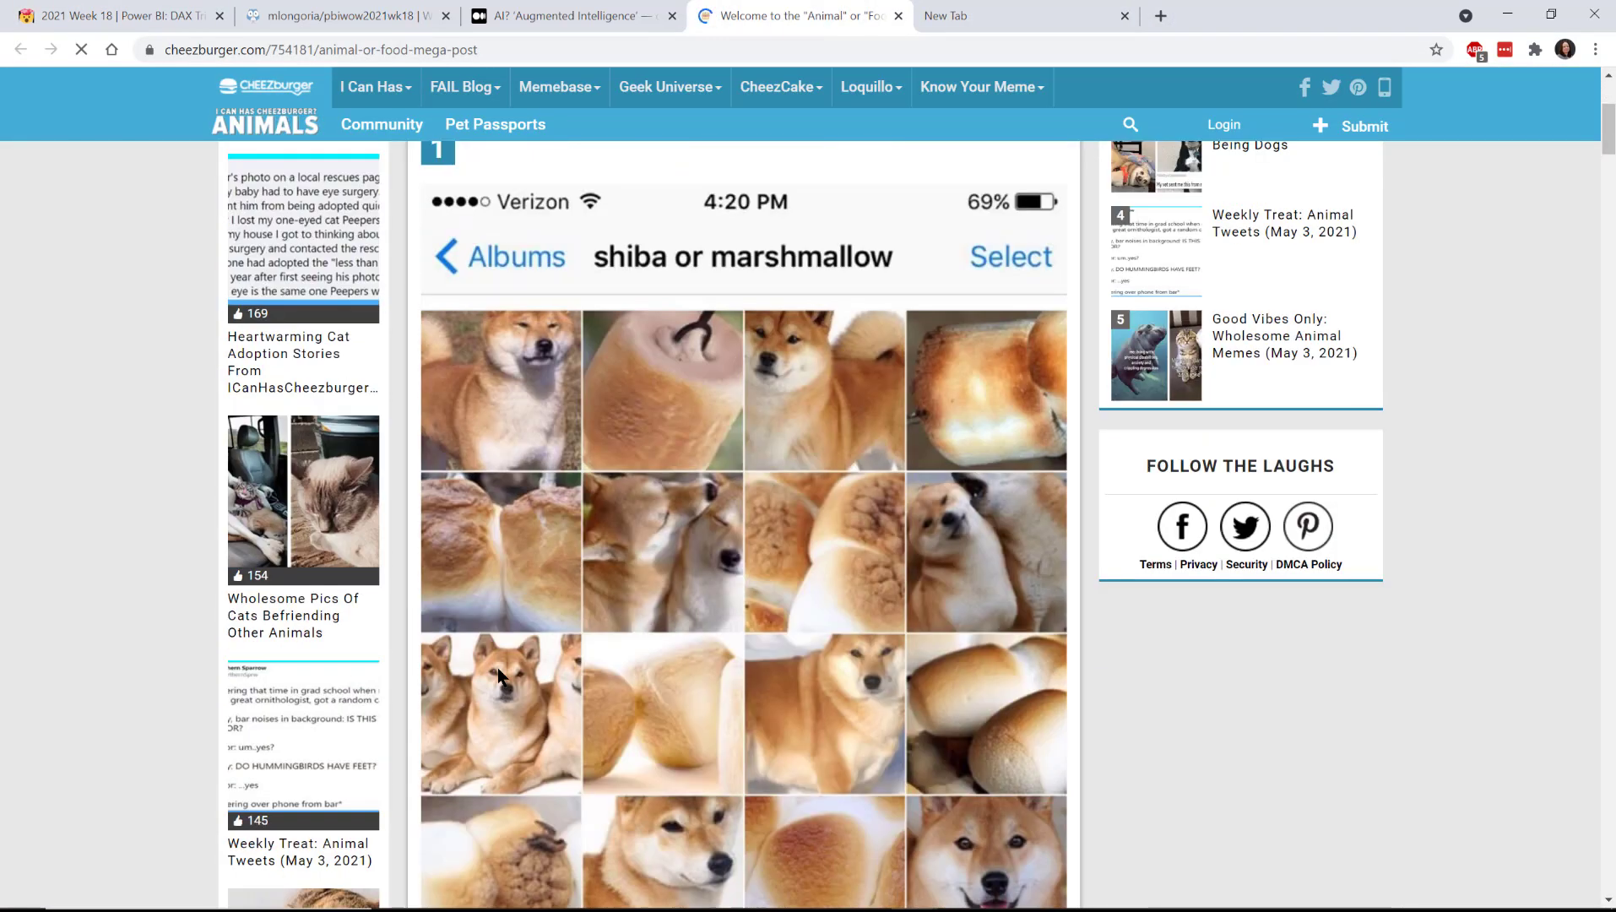
scroll(498, 675, "down", 8)
scroll(497, 673, "down", 12)
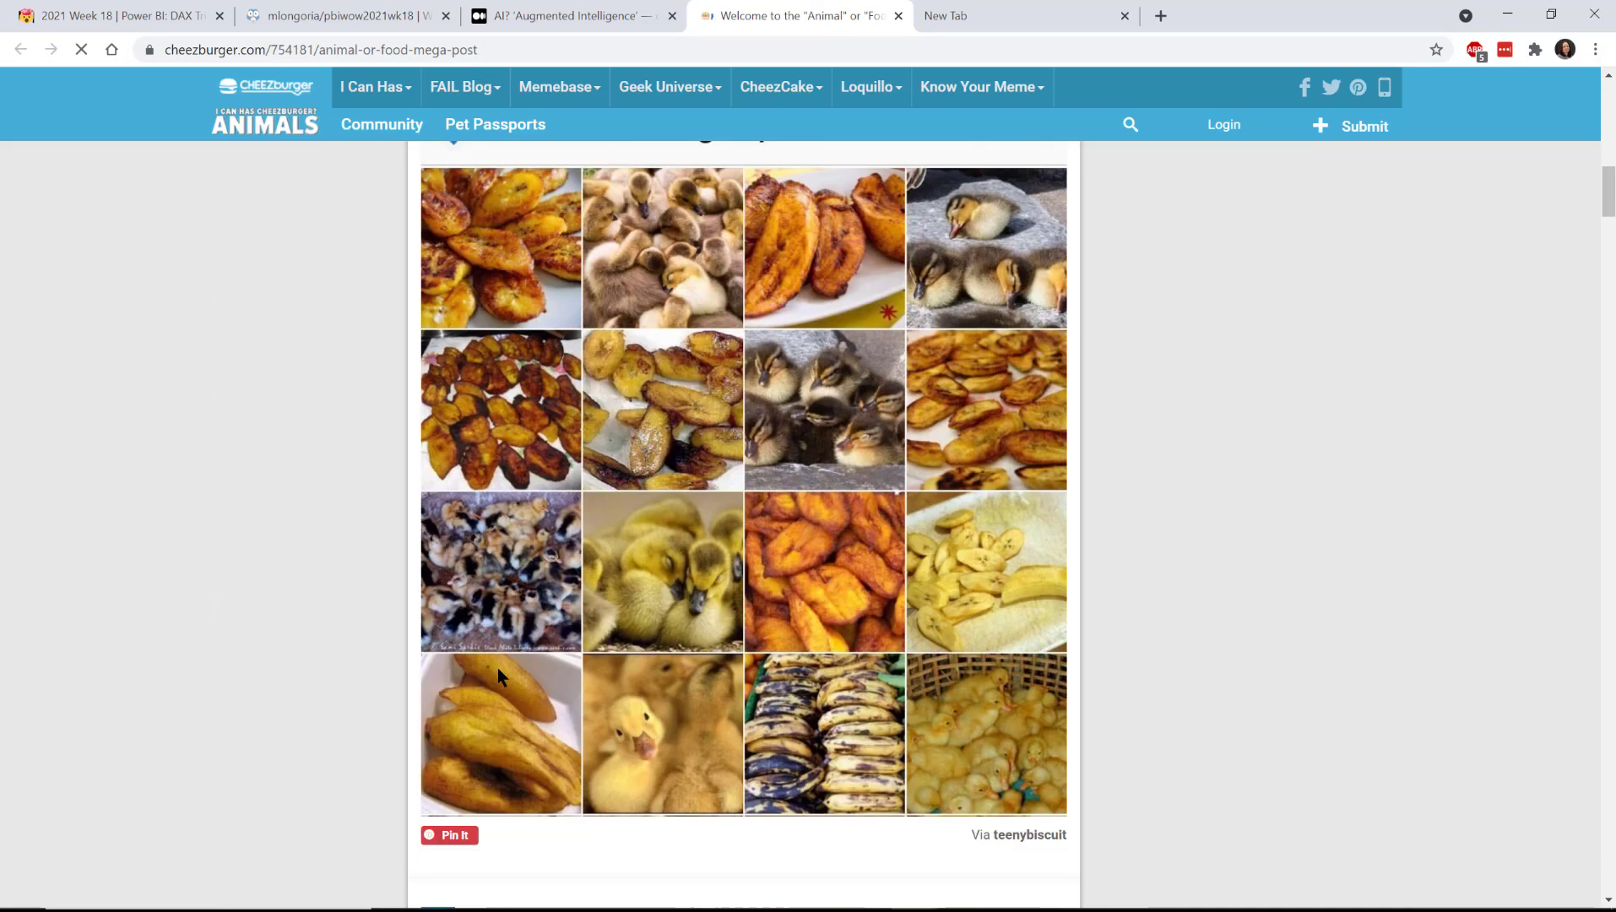
scroll(499, 675, "down", 10)
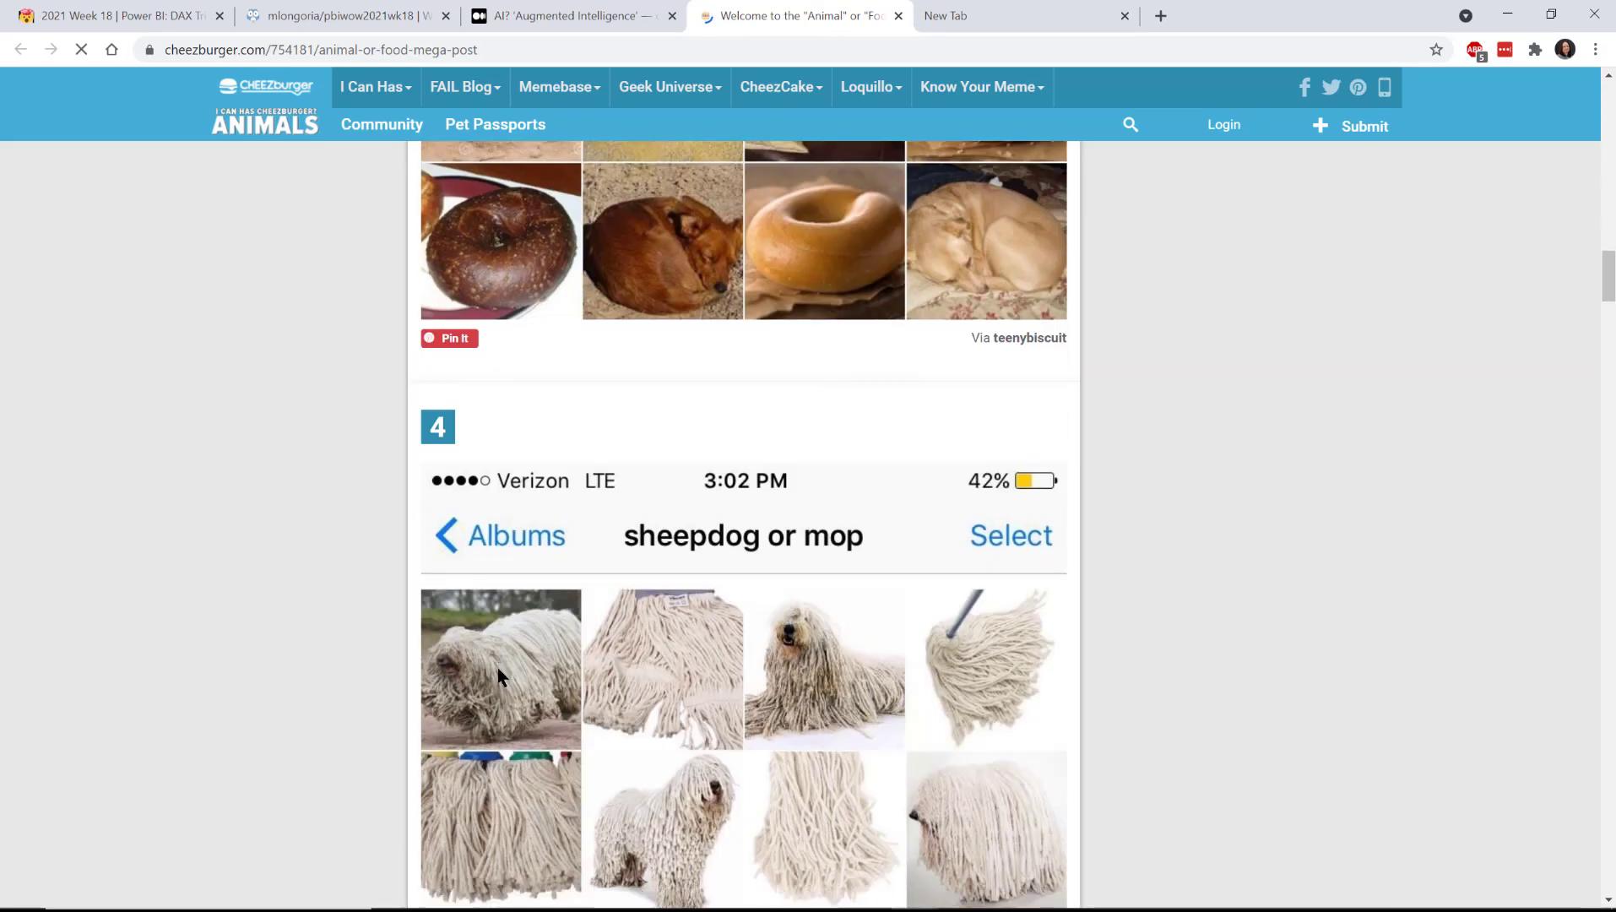
scroll(497, 666, "down", 20)
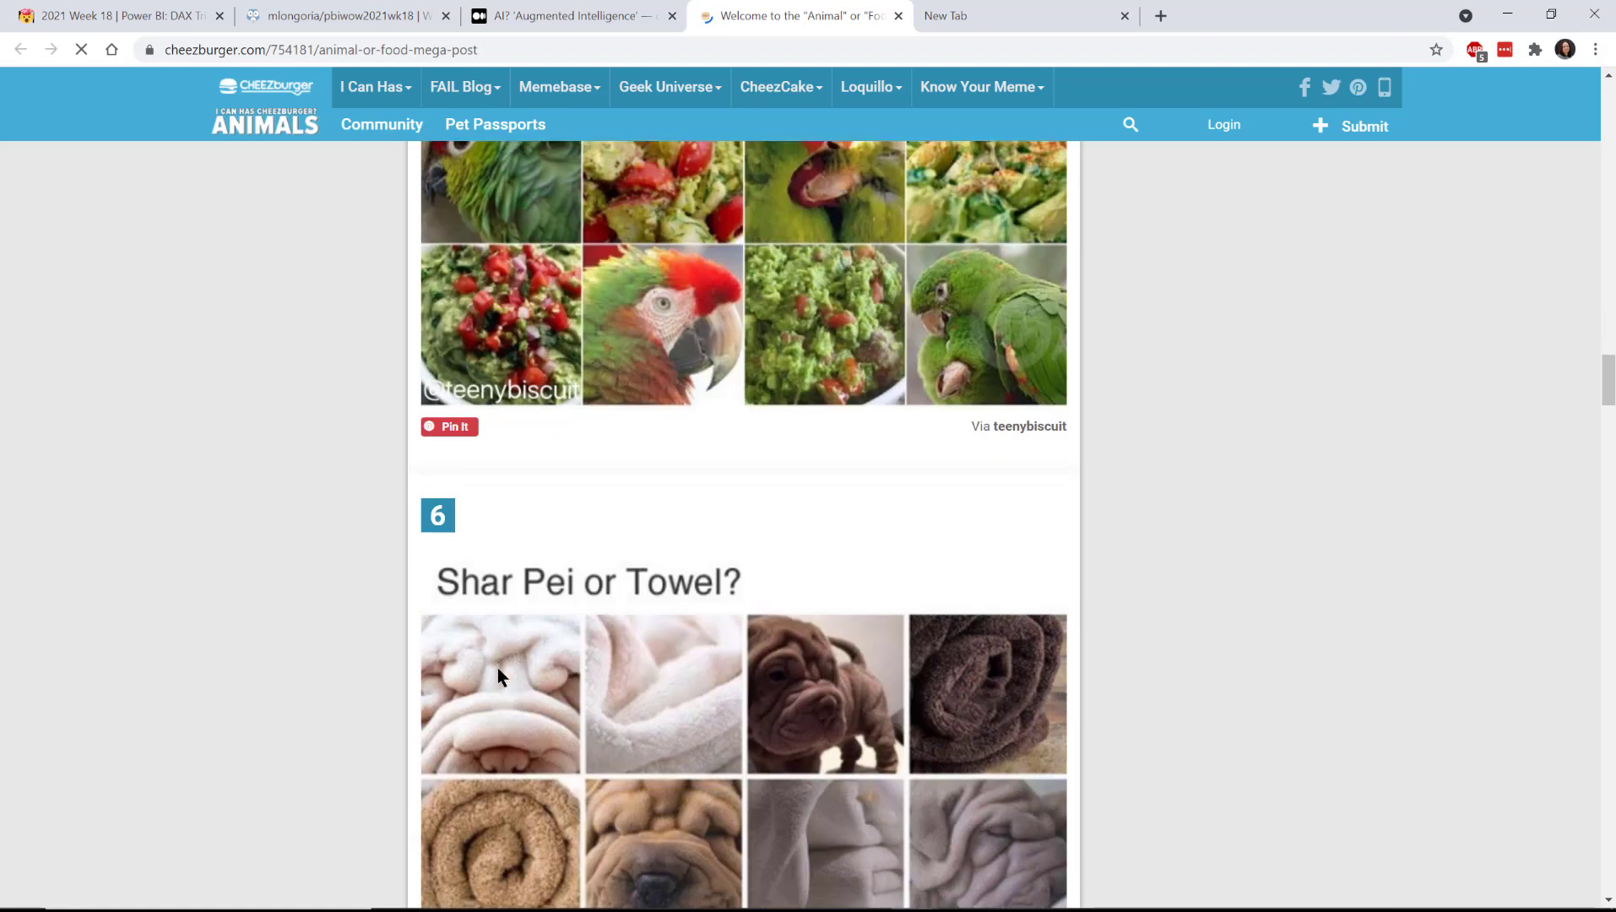
scroll(497, 667, "up", 7)
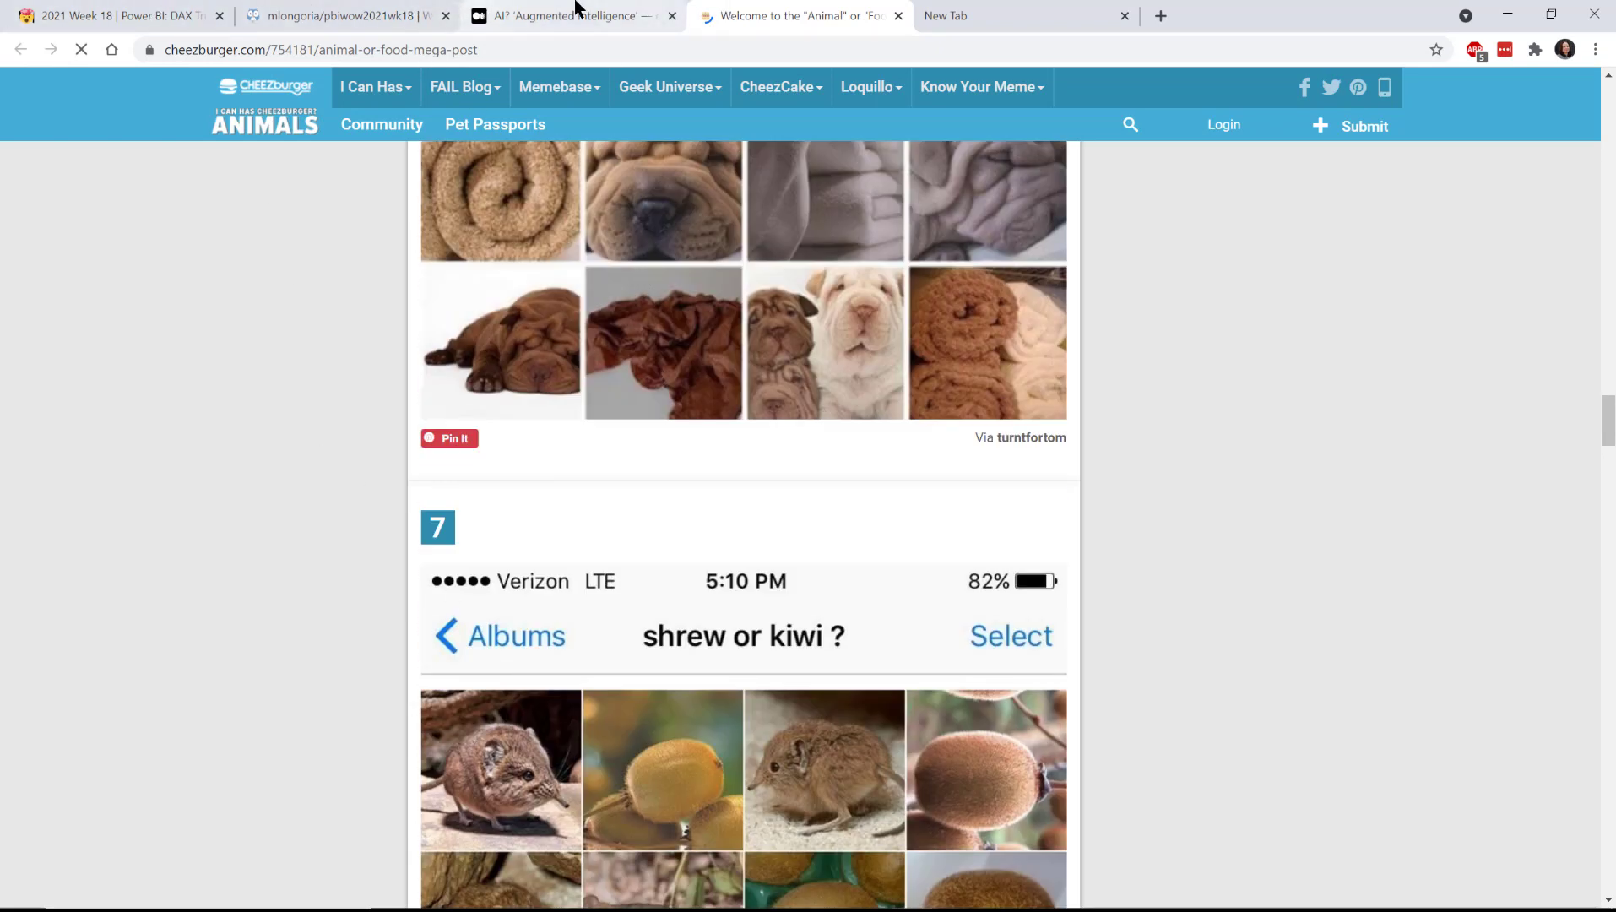
left_click(118, 15)
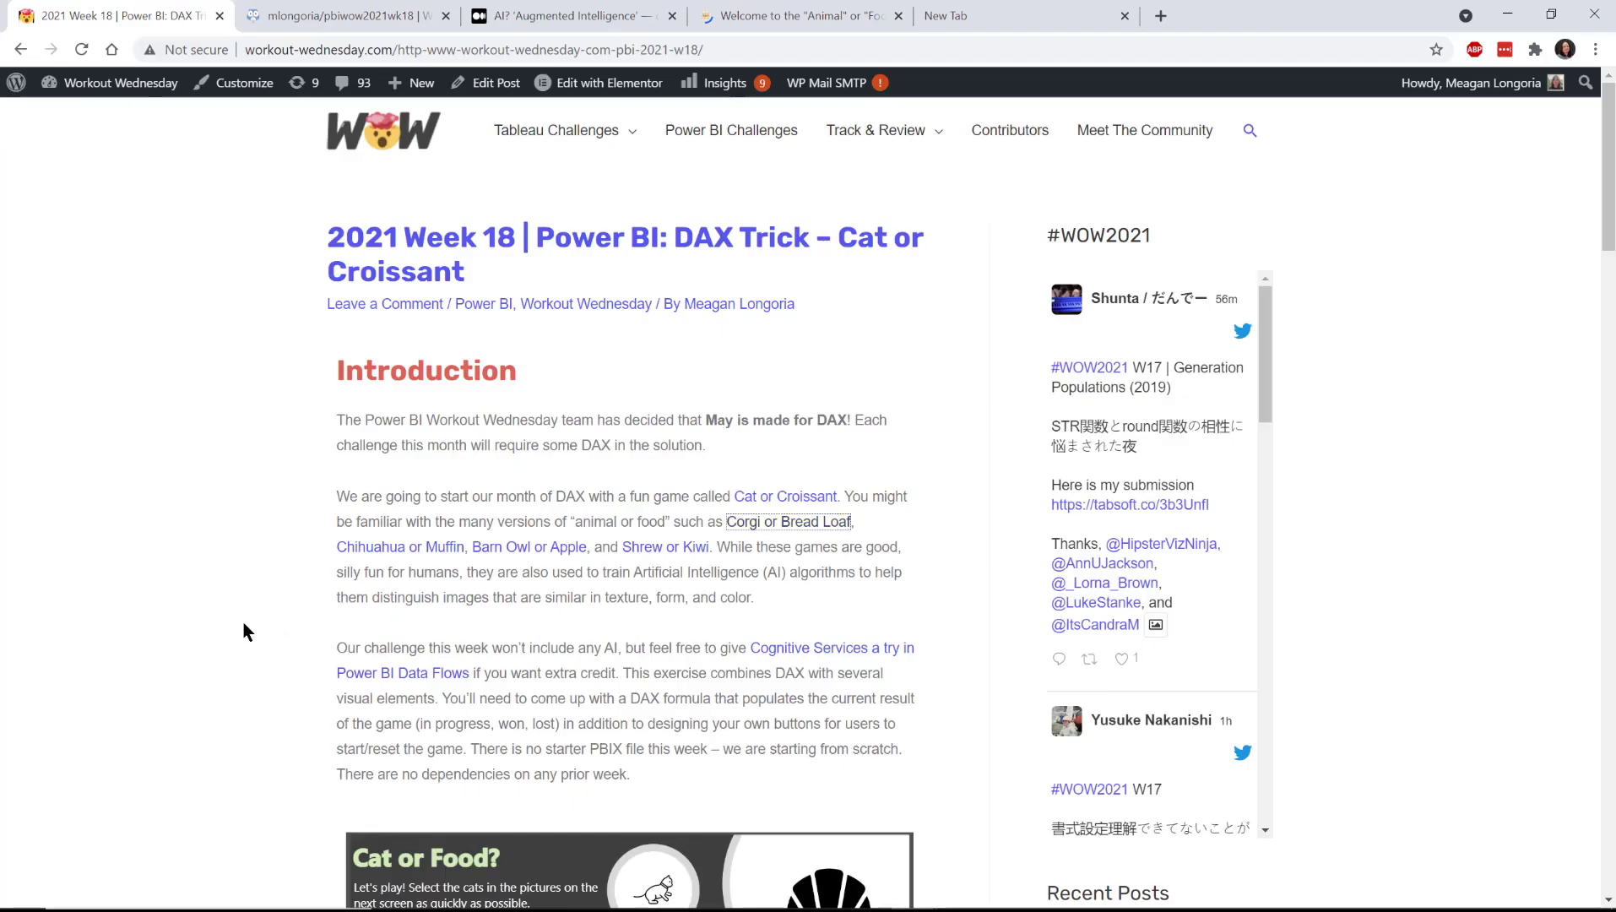
Start the embedded "Cat or Food?" game in full screen and try selecting the first two cats and the first-row croissant.
scroll(224, 623, "down", 4)
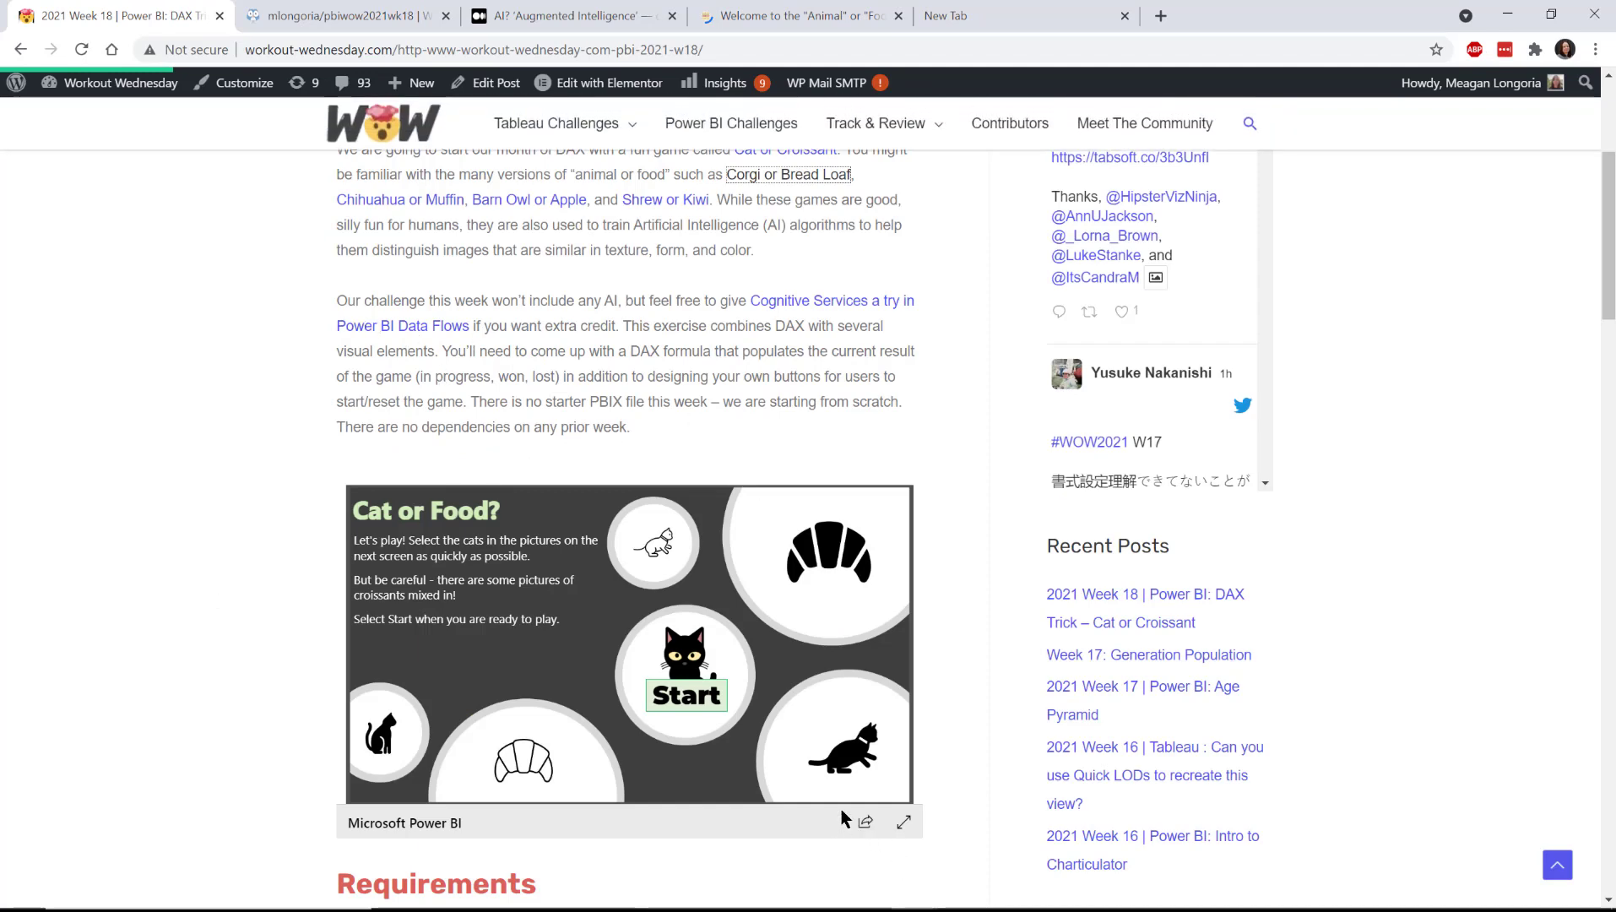
left_click(904, 824)
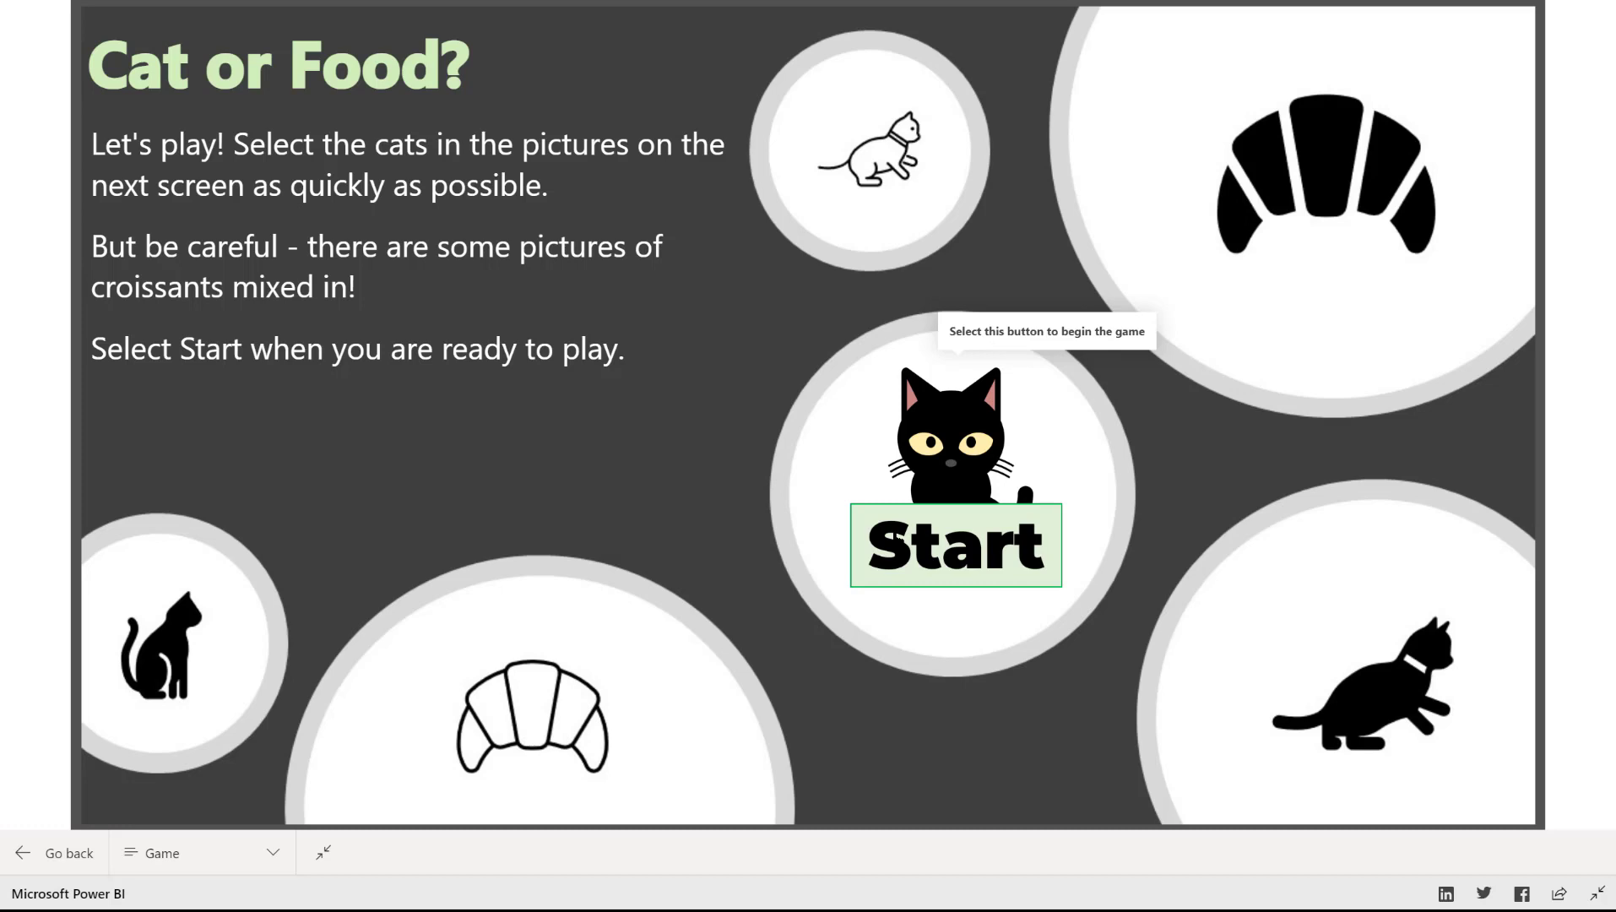
left_click(897, 537)
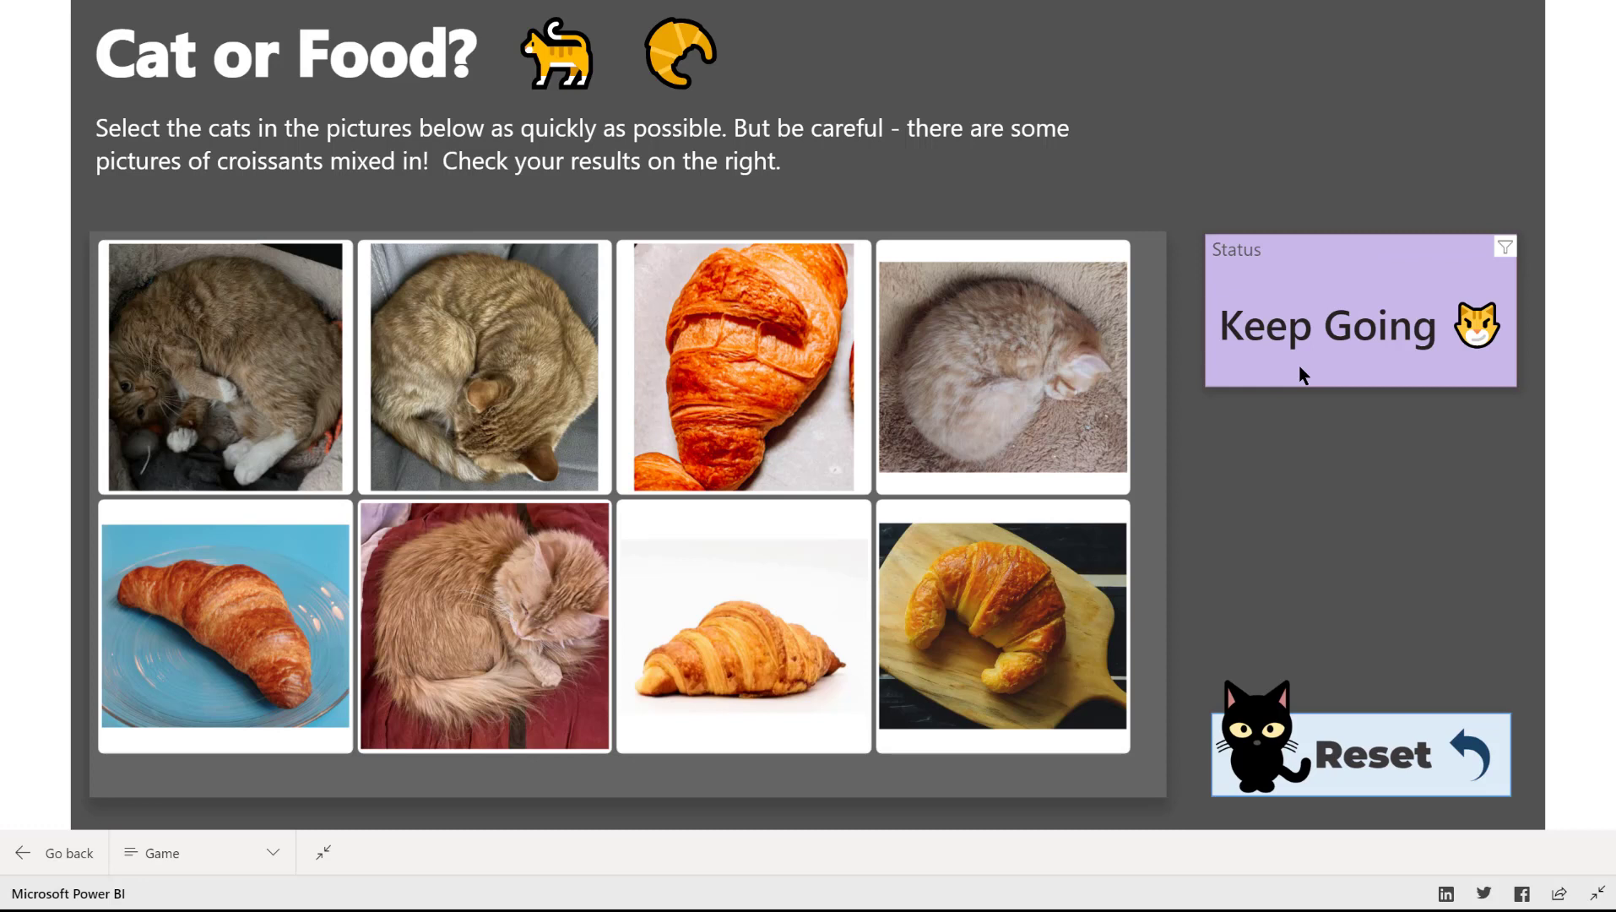
left_click(215, 354)
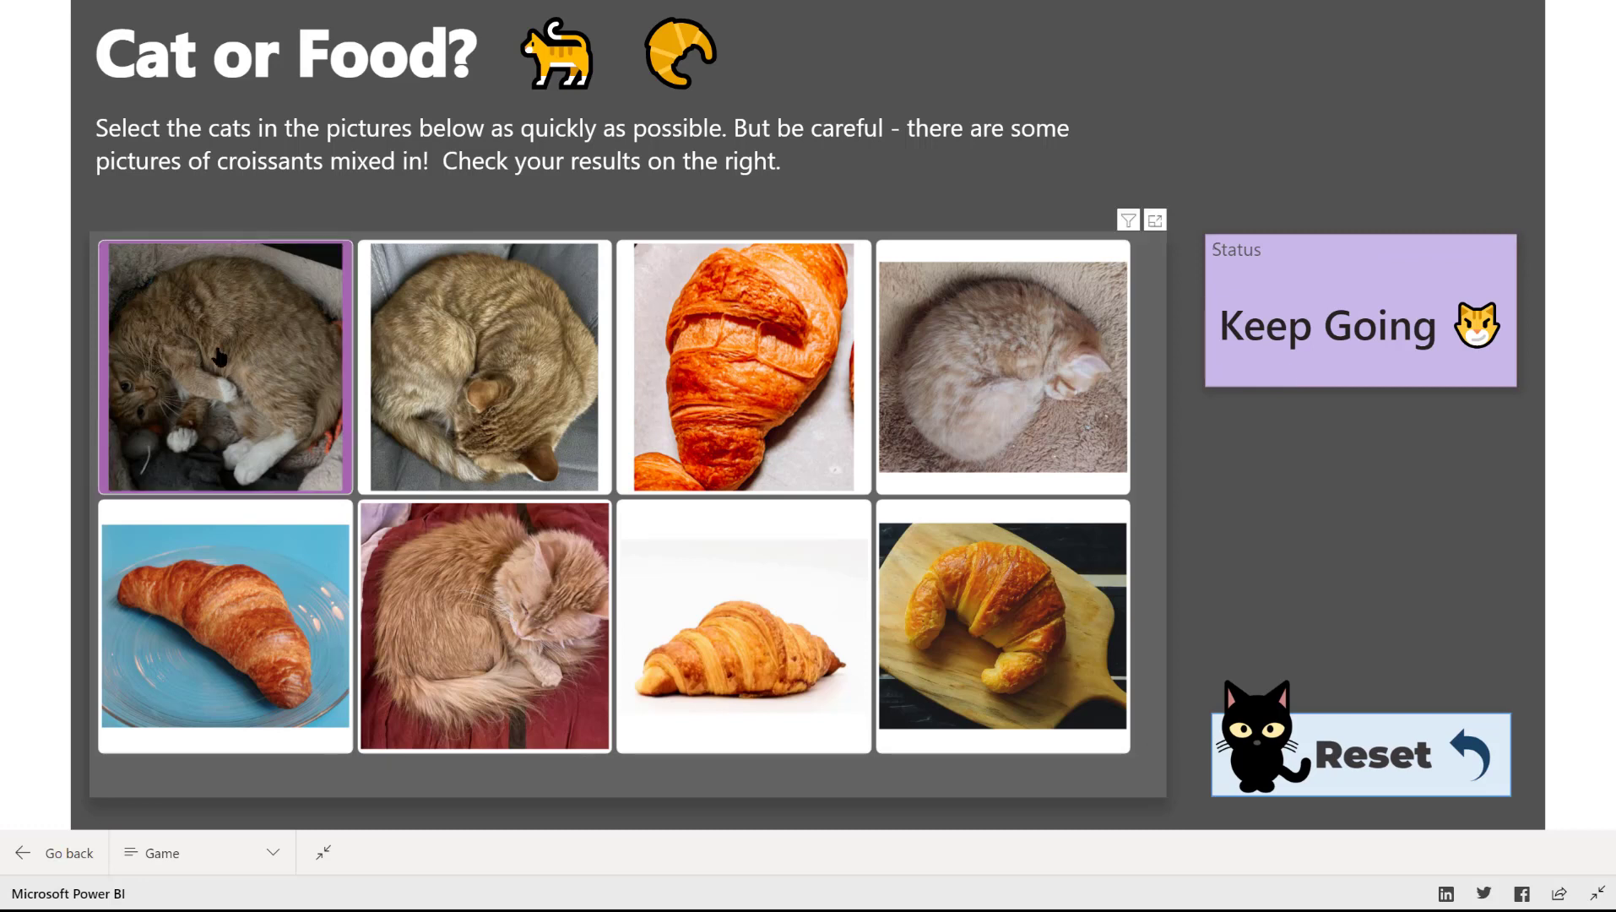
left_click(473, 406)
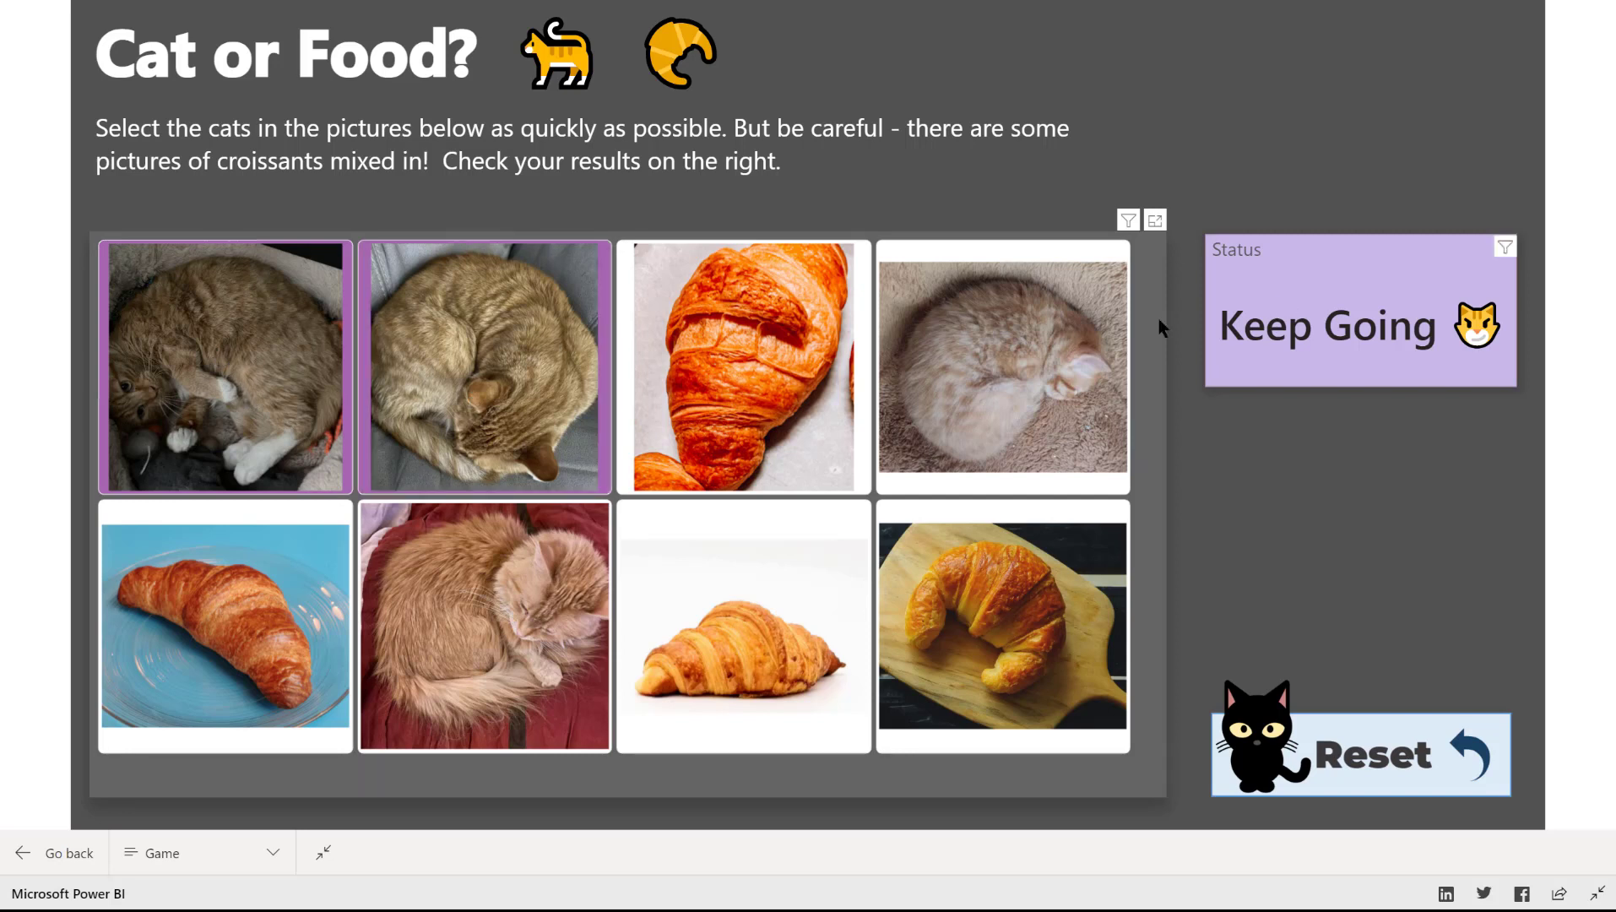
left_click(675, 348)
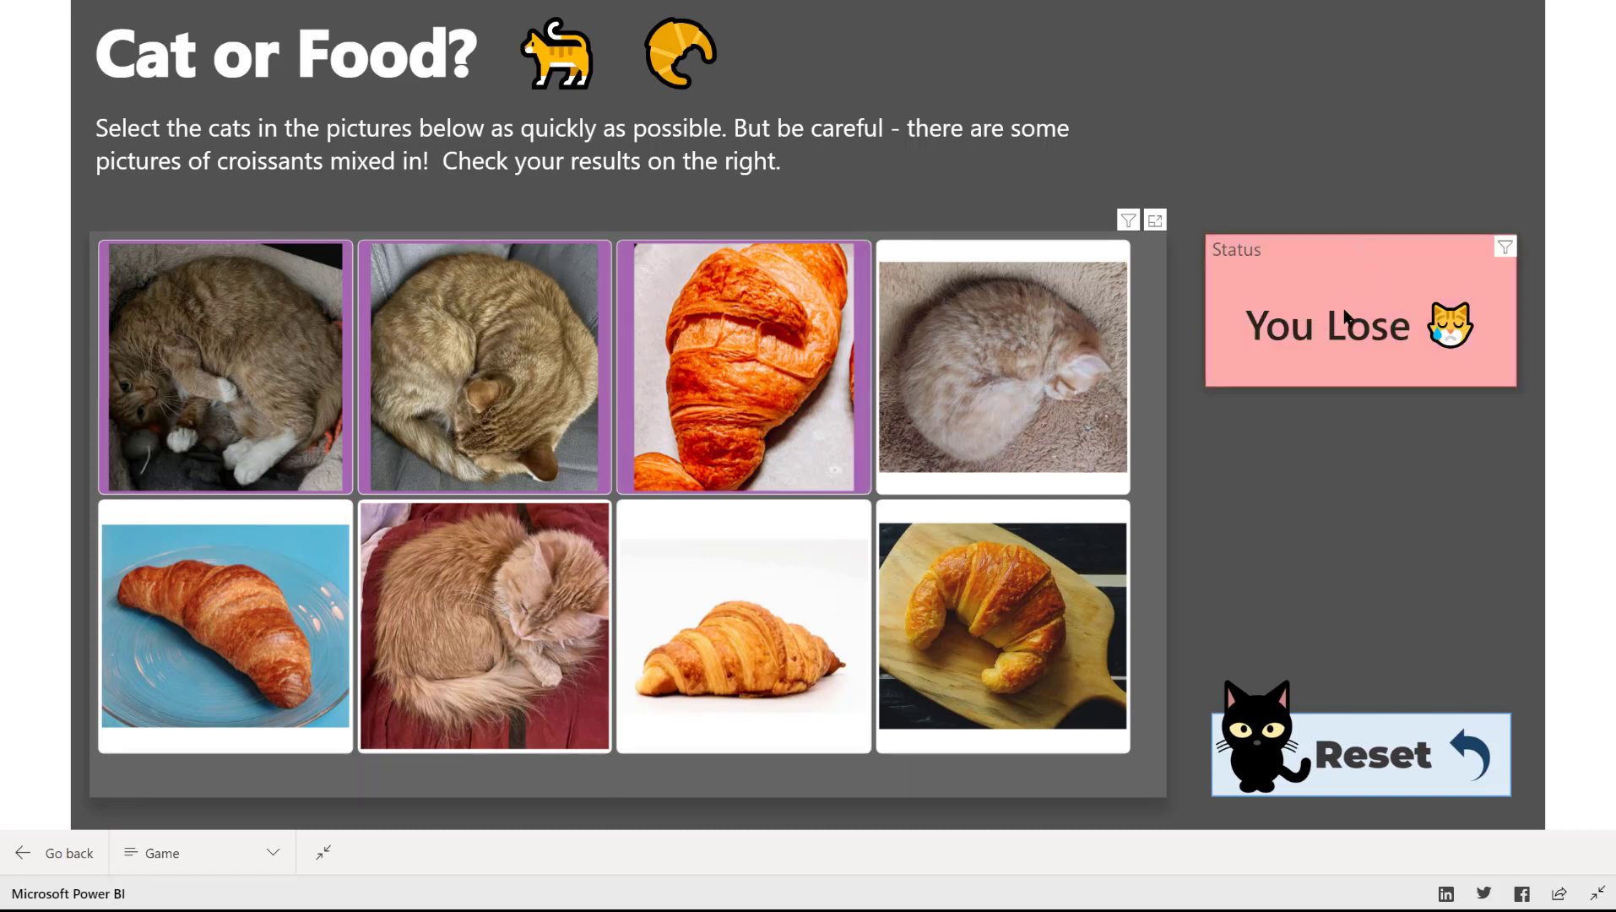
Replay the game from a reset by selecting all four cats, and reset it again before leaving full screen.
left_click(1343, 749)
left_click(293, 407)
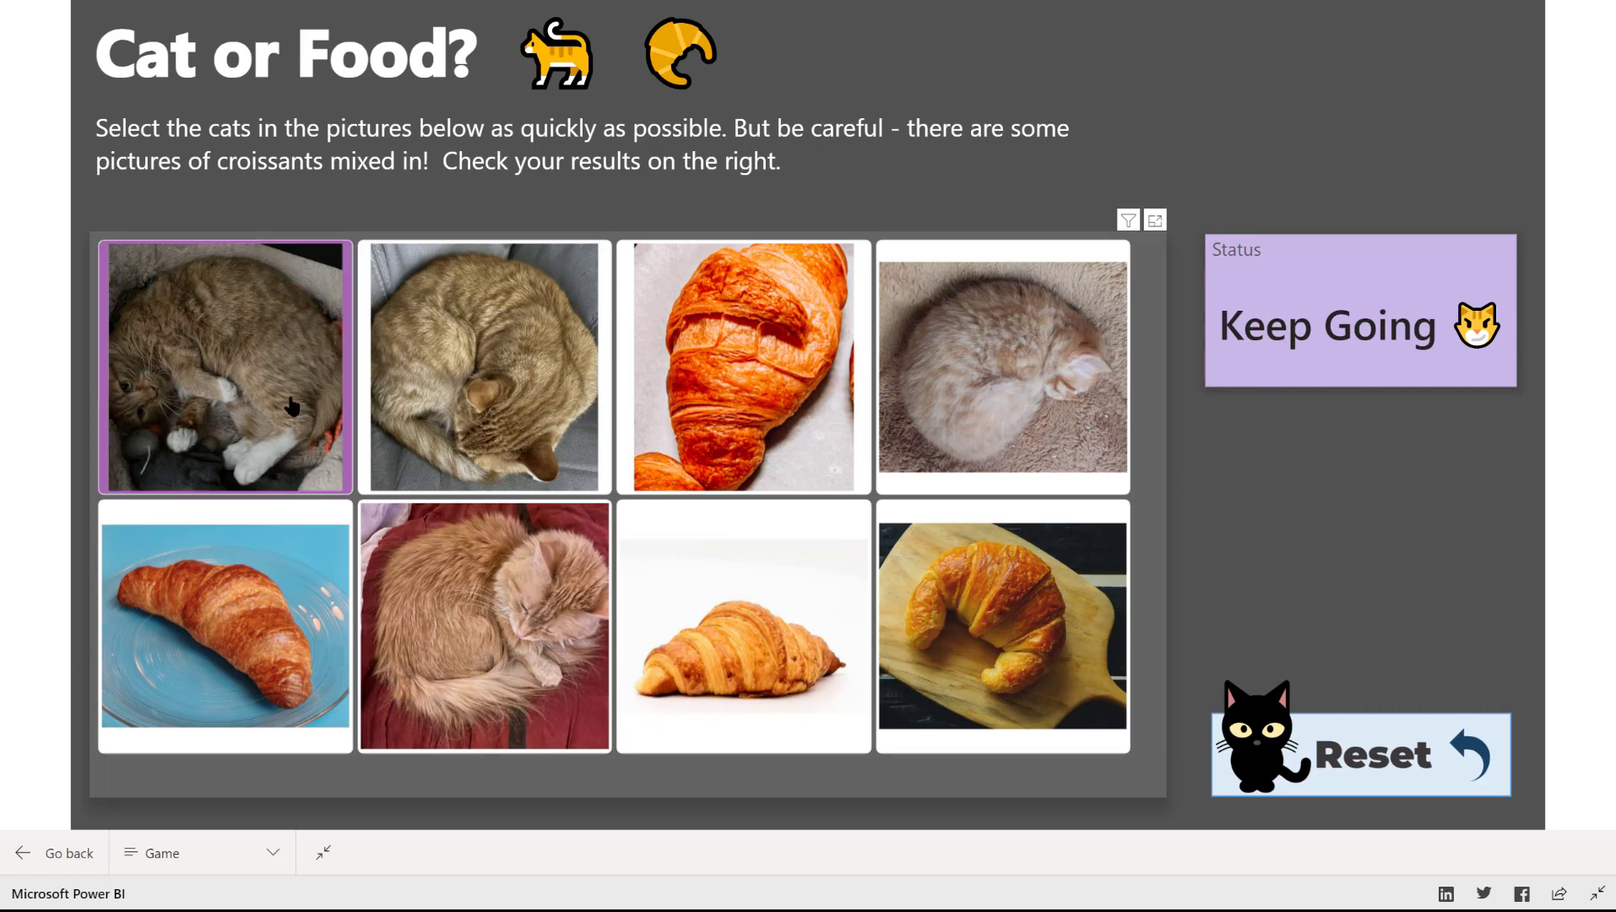
left_click(514, 488)
left_click(521, 599)
left_click(1066, 410)
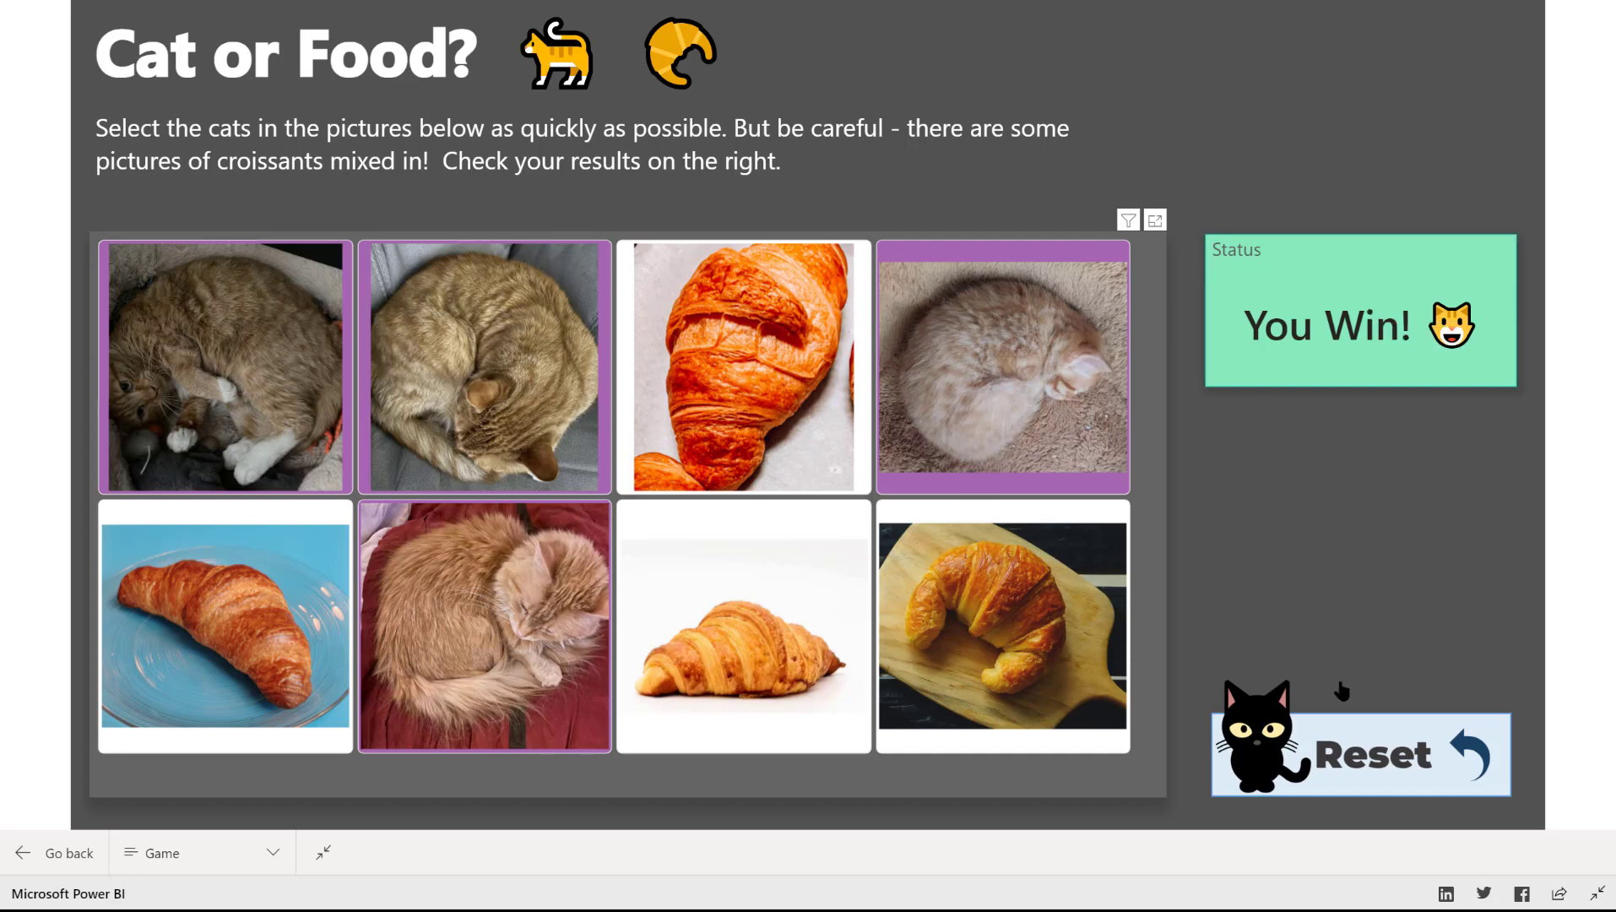
left_click(1352, 741)
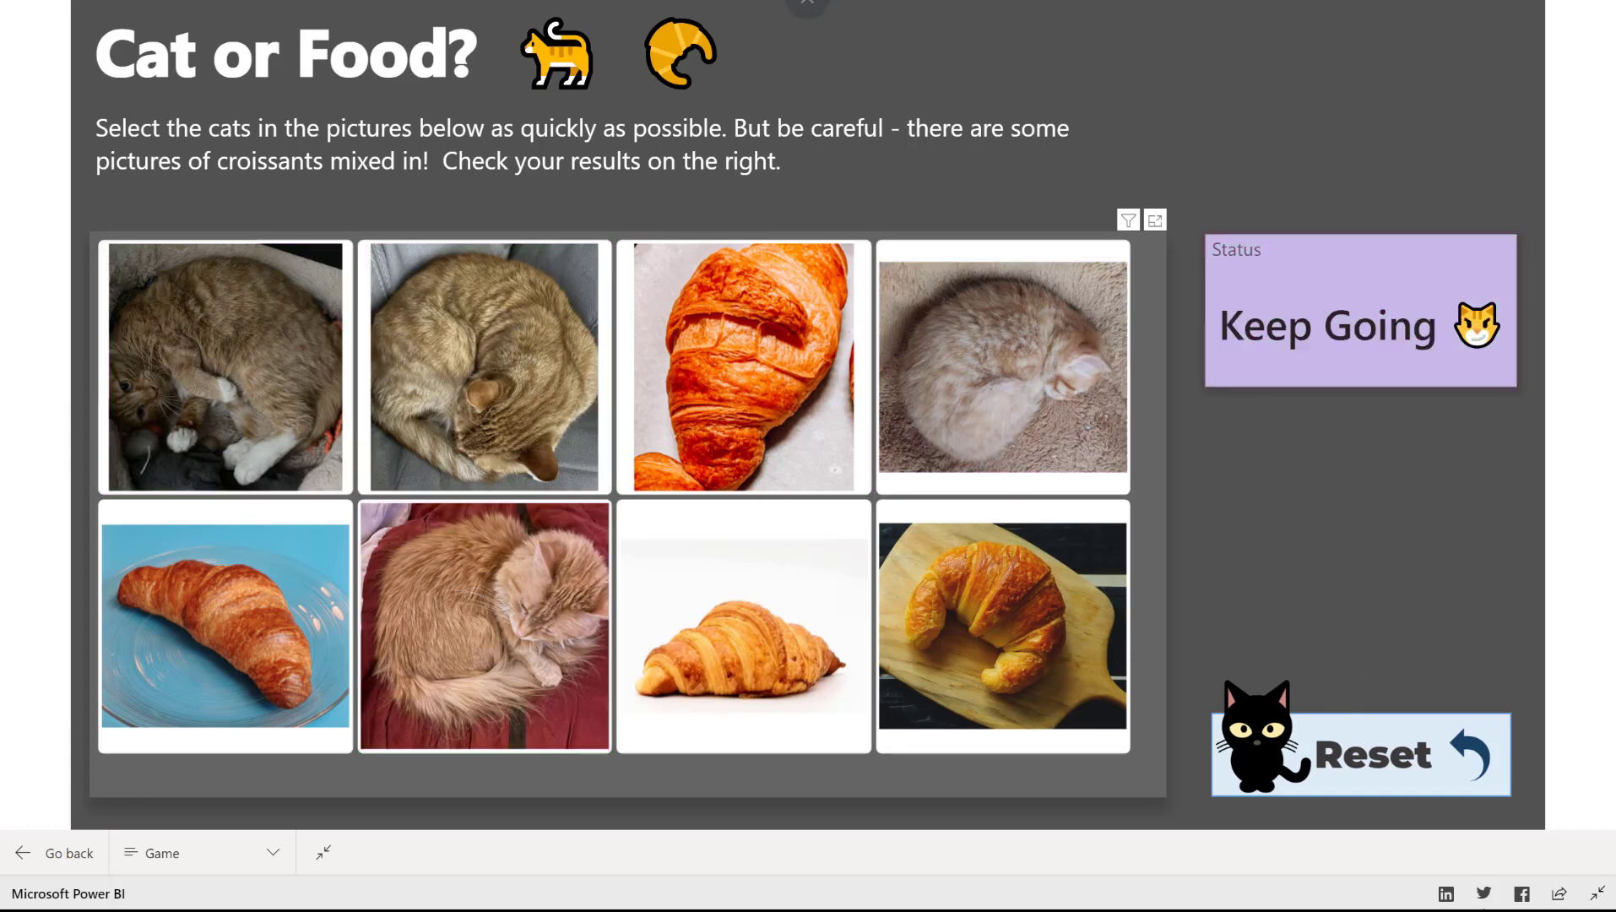
left_click(1592, 895)
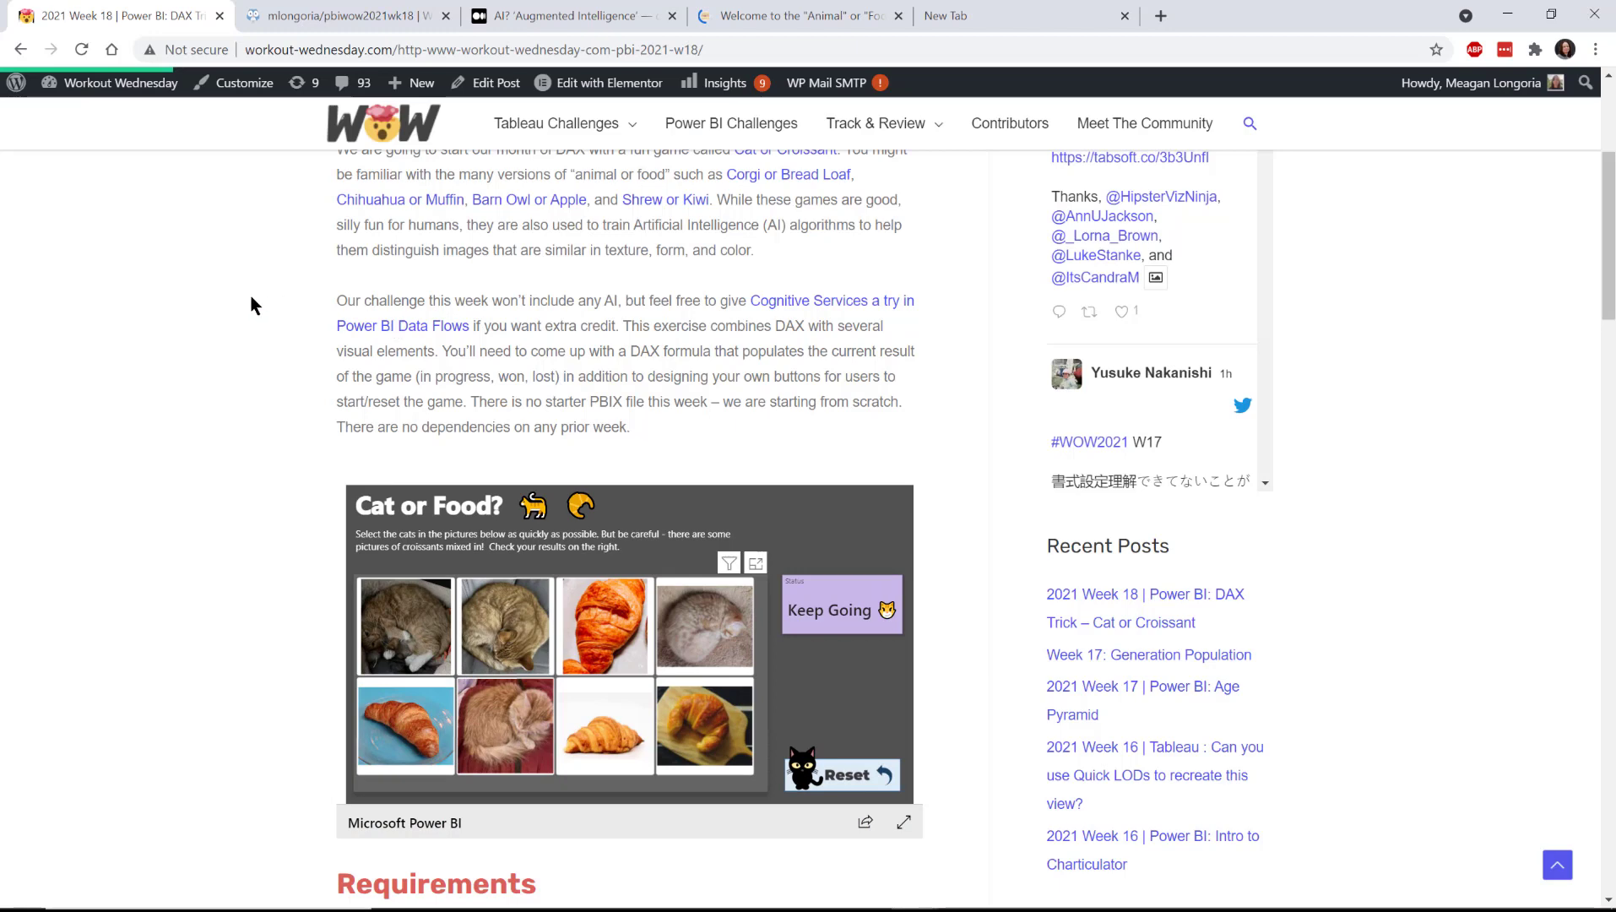
Review the challenge's Requirements section and the image and iscat columns of CatOrCroissantData.xlsx on data.world.
scroll(251, 300, "down", 4)
scroll(251, 297, "down", 4)
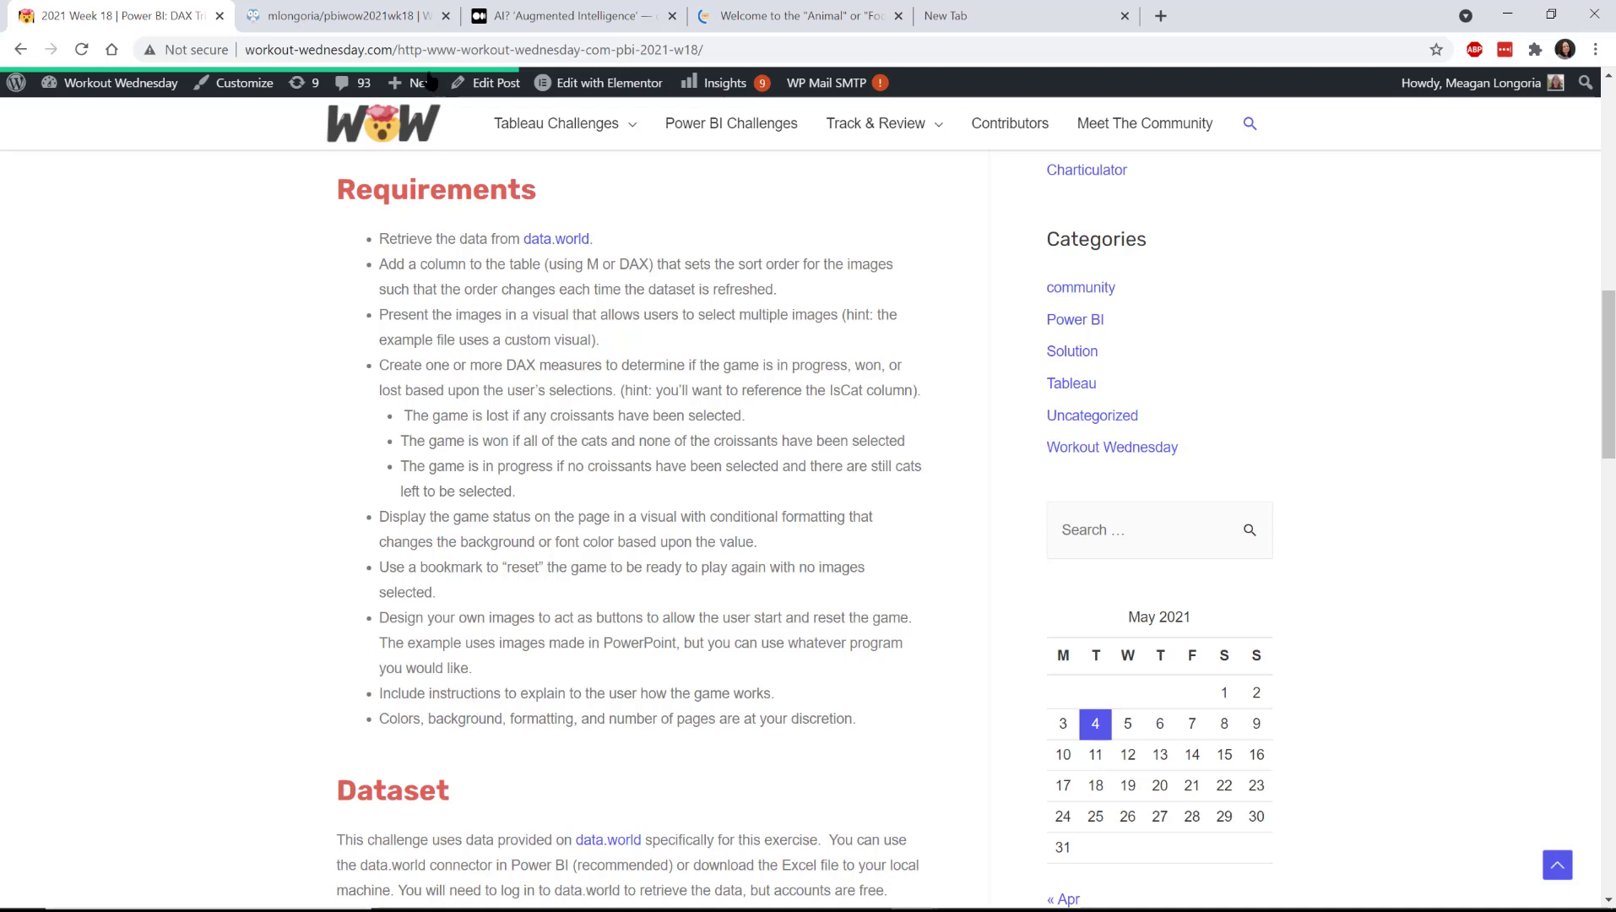
left_click(366, 17)
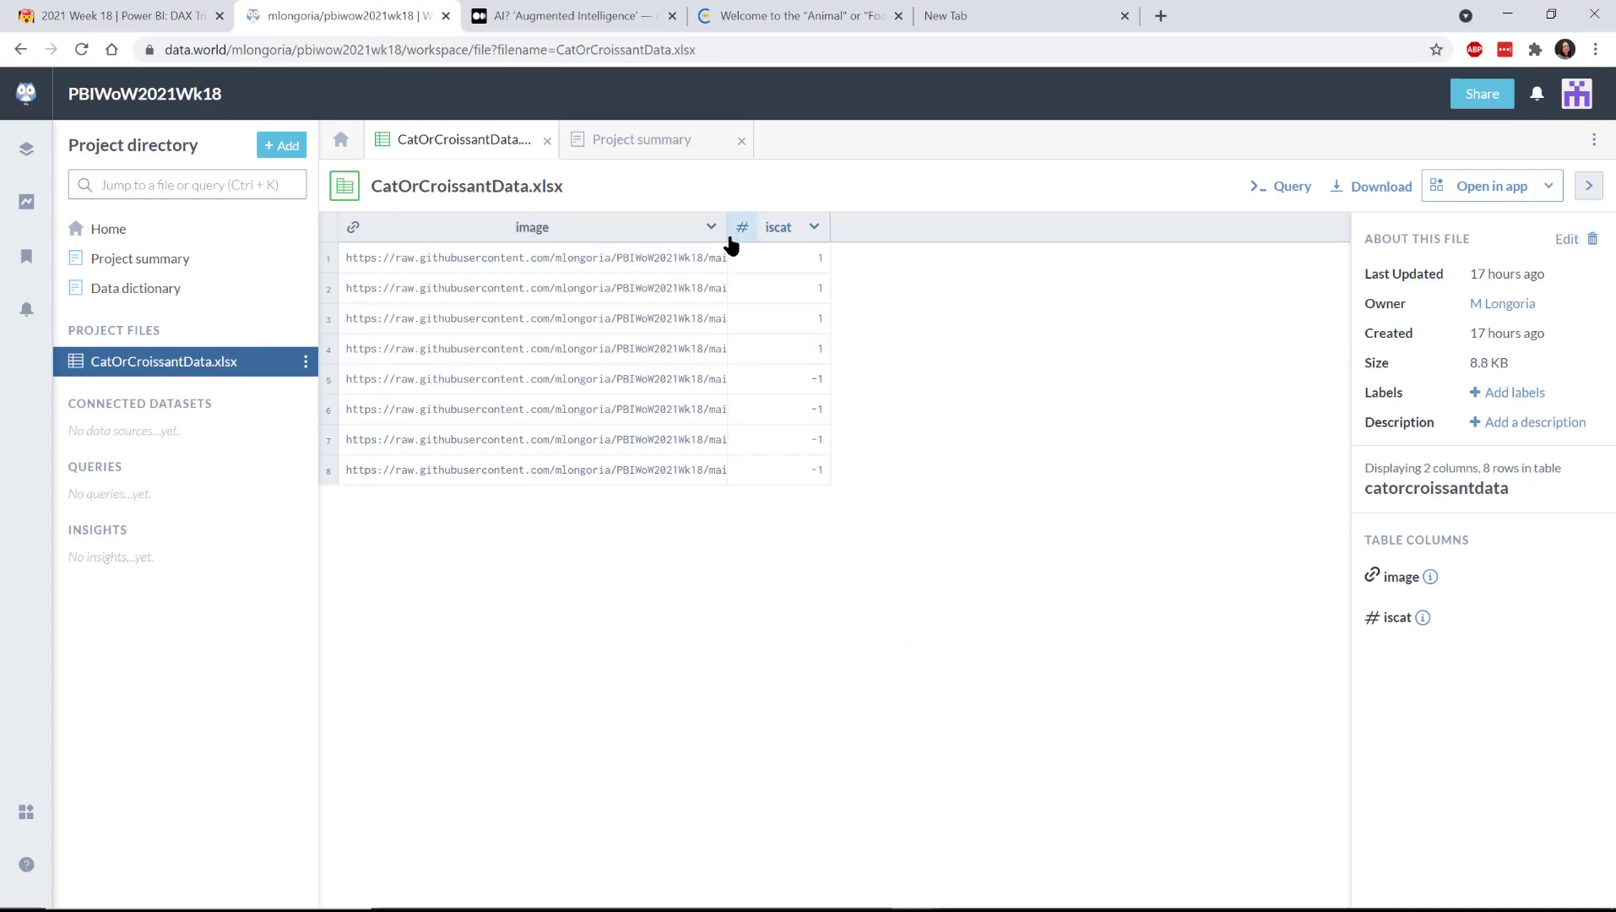
left_click_drag(726, 226, 842, 256)
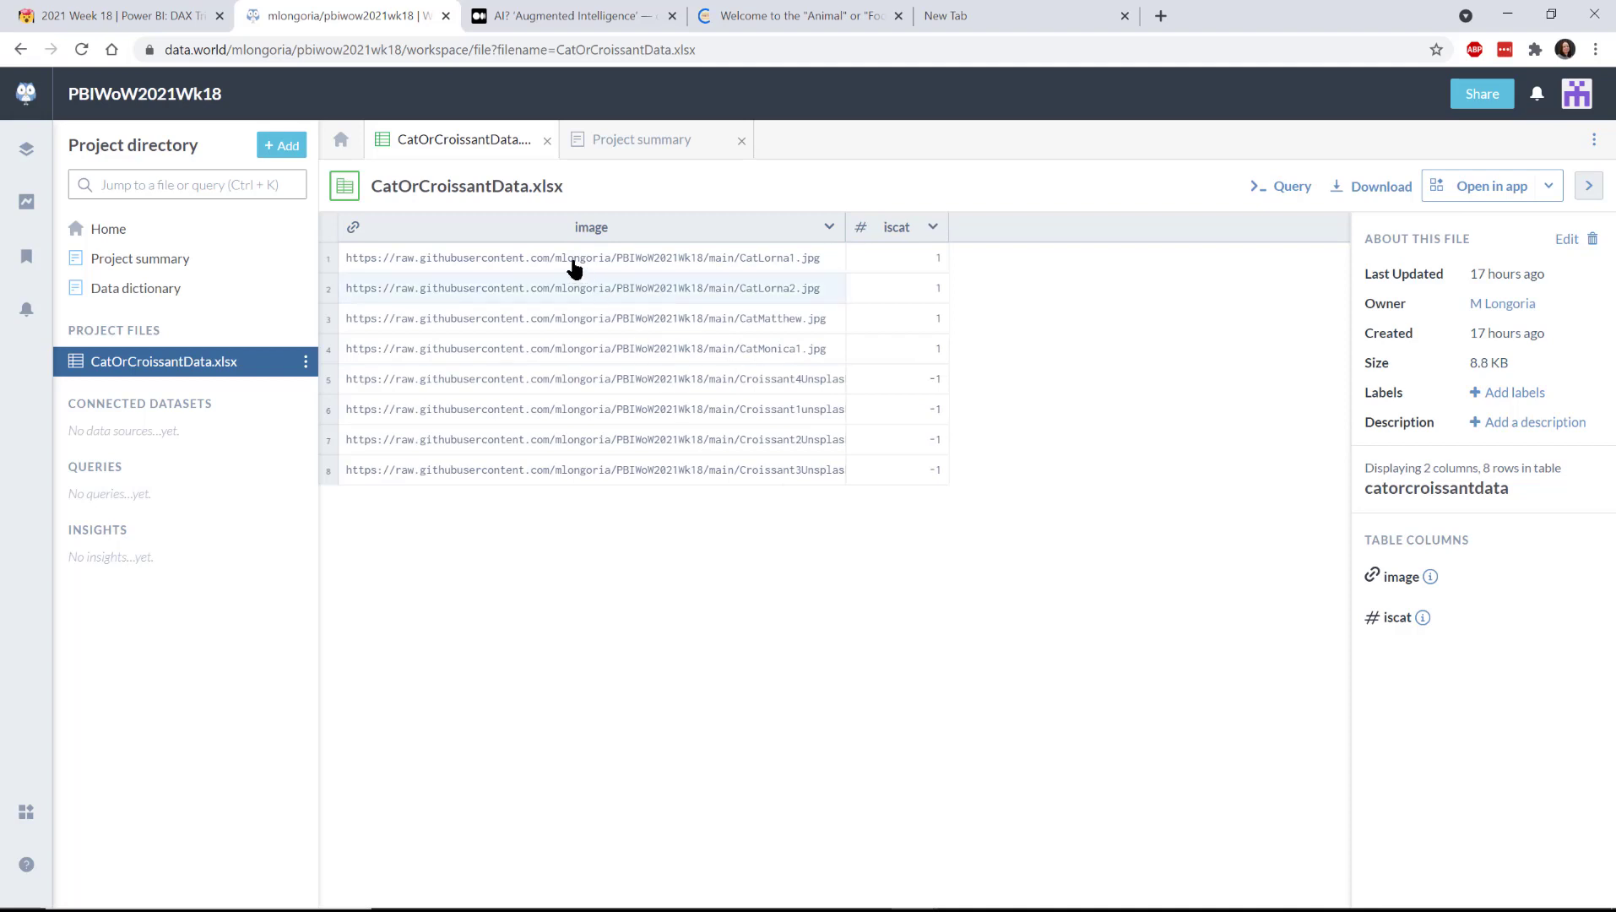
left_click_drag(844, 227, 732, 227)
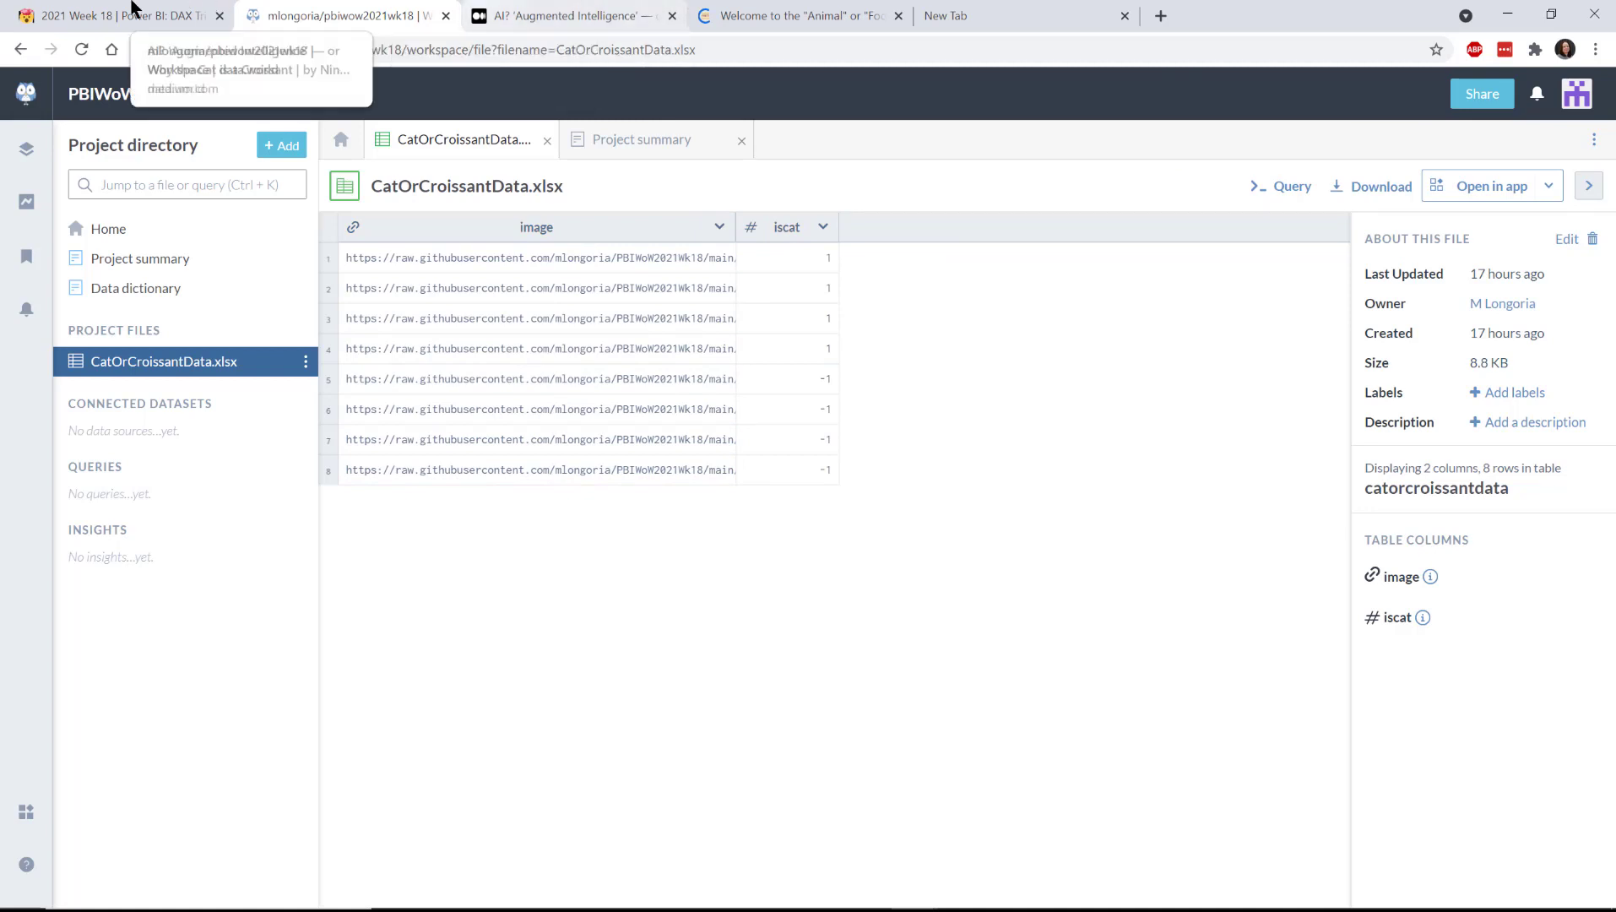
left_click(110, 15)
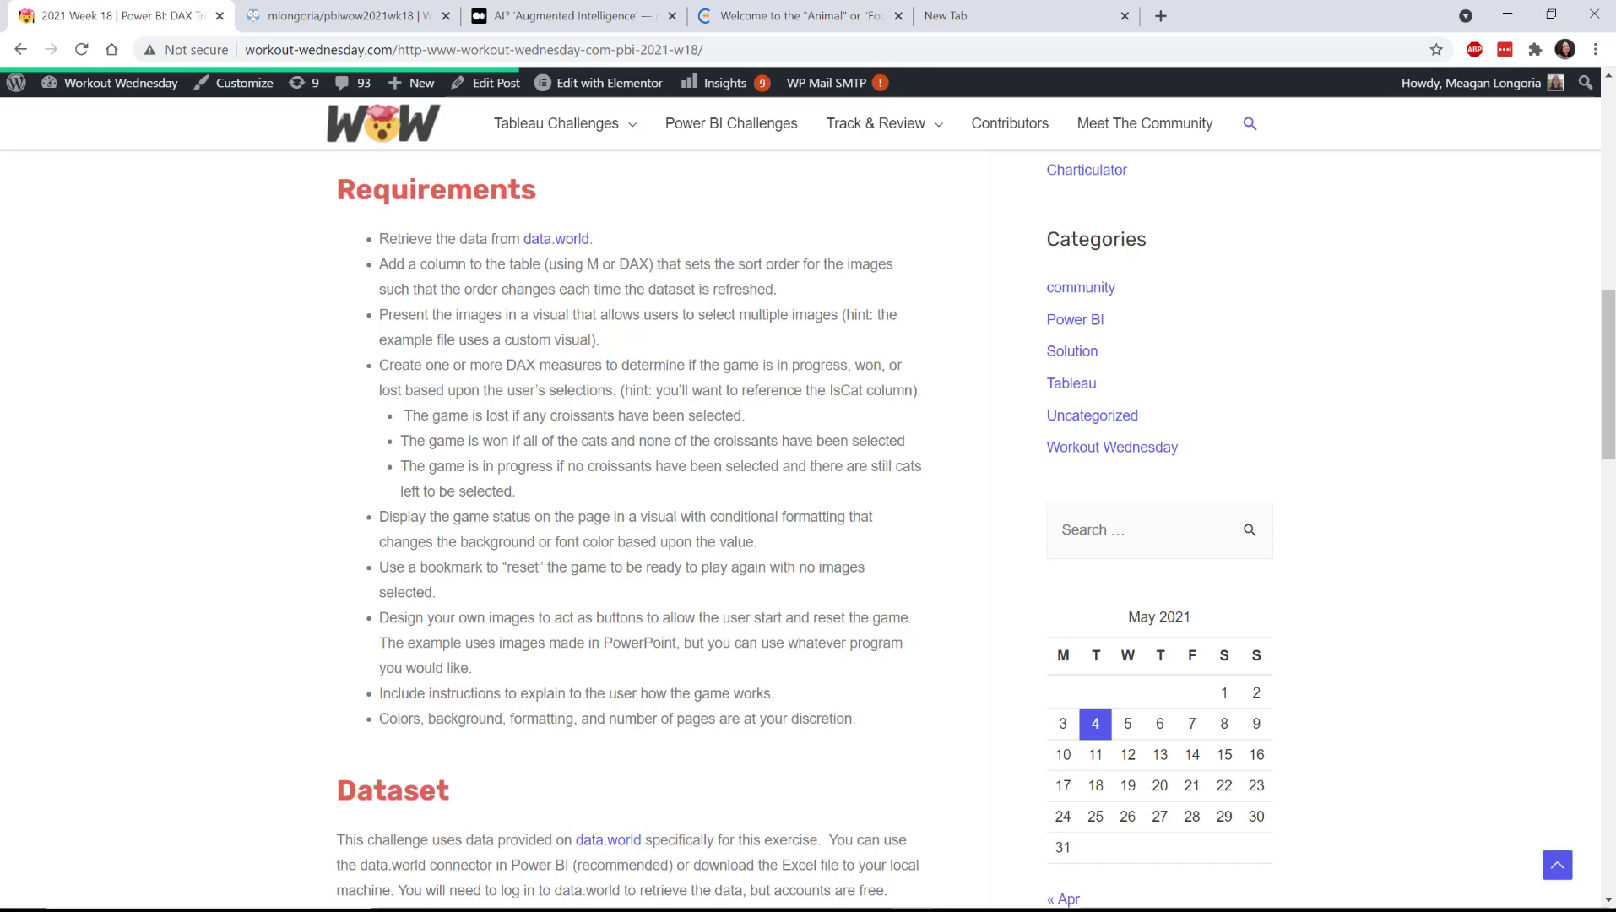
Switch to the WoW Week 18 report in Power BI Desktop and refresh its data twice to reshuffle the images.
key("alt+Tab")
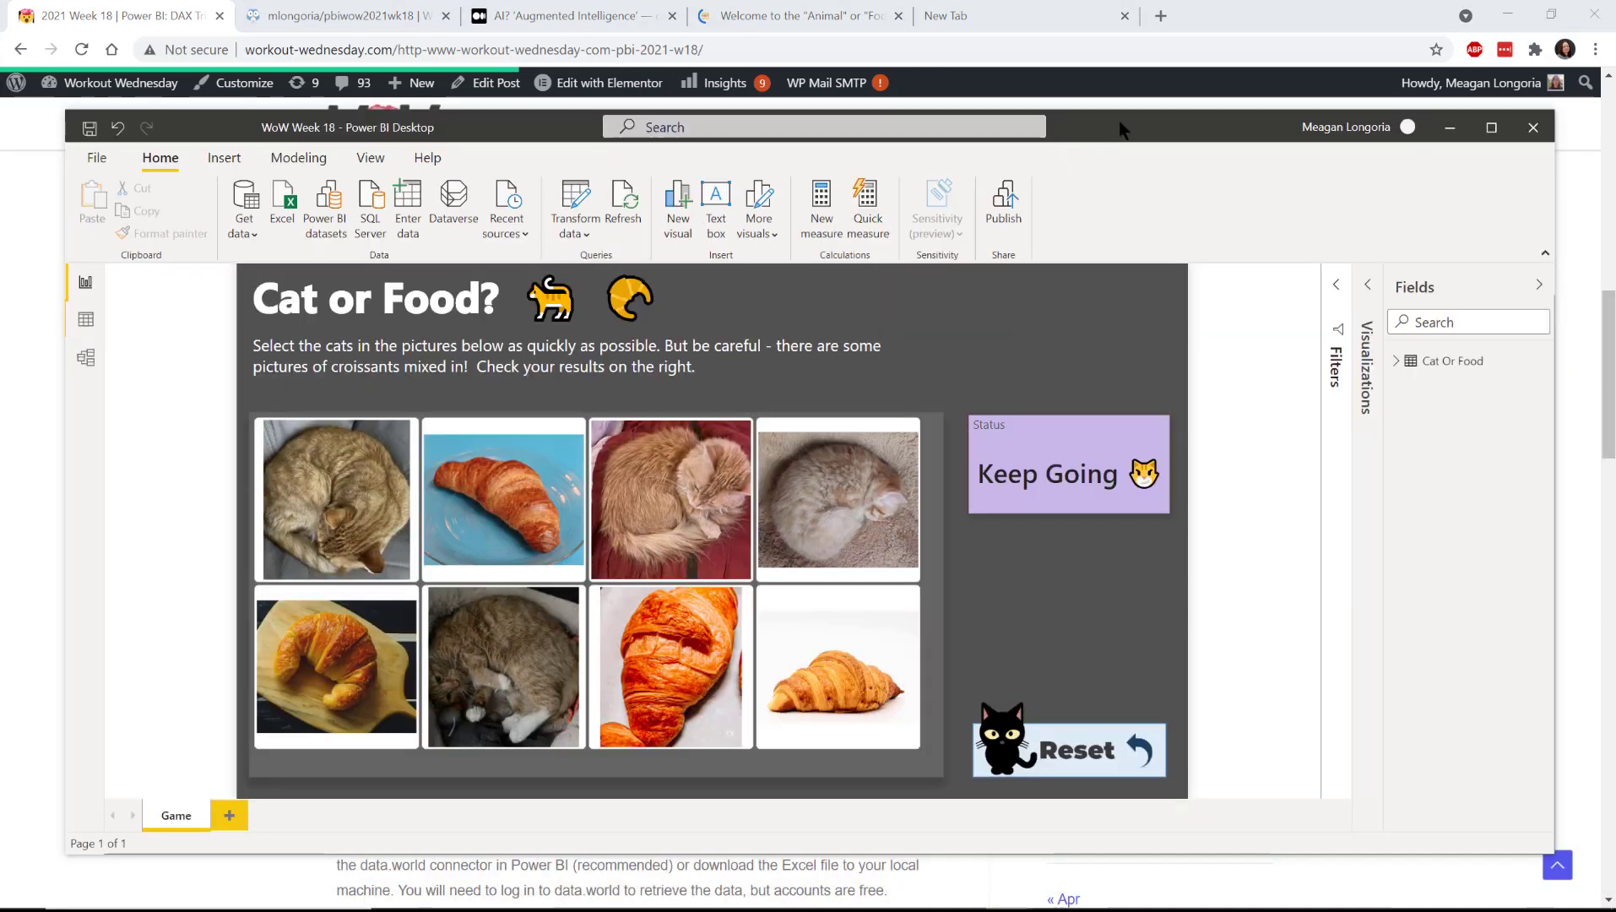
double_click(1121, 123)
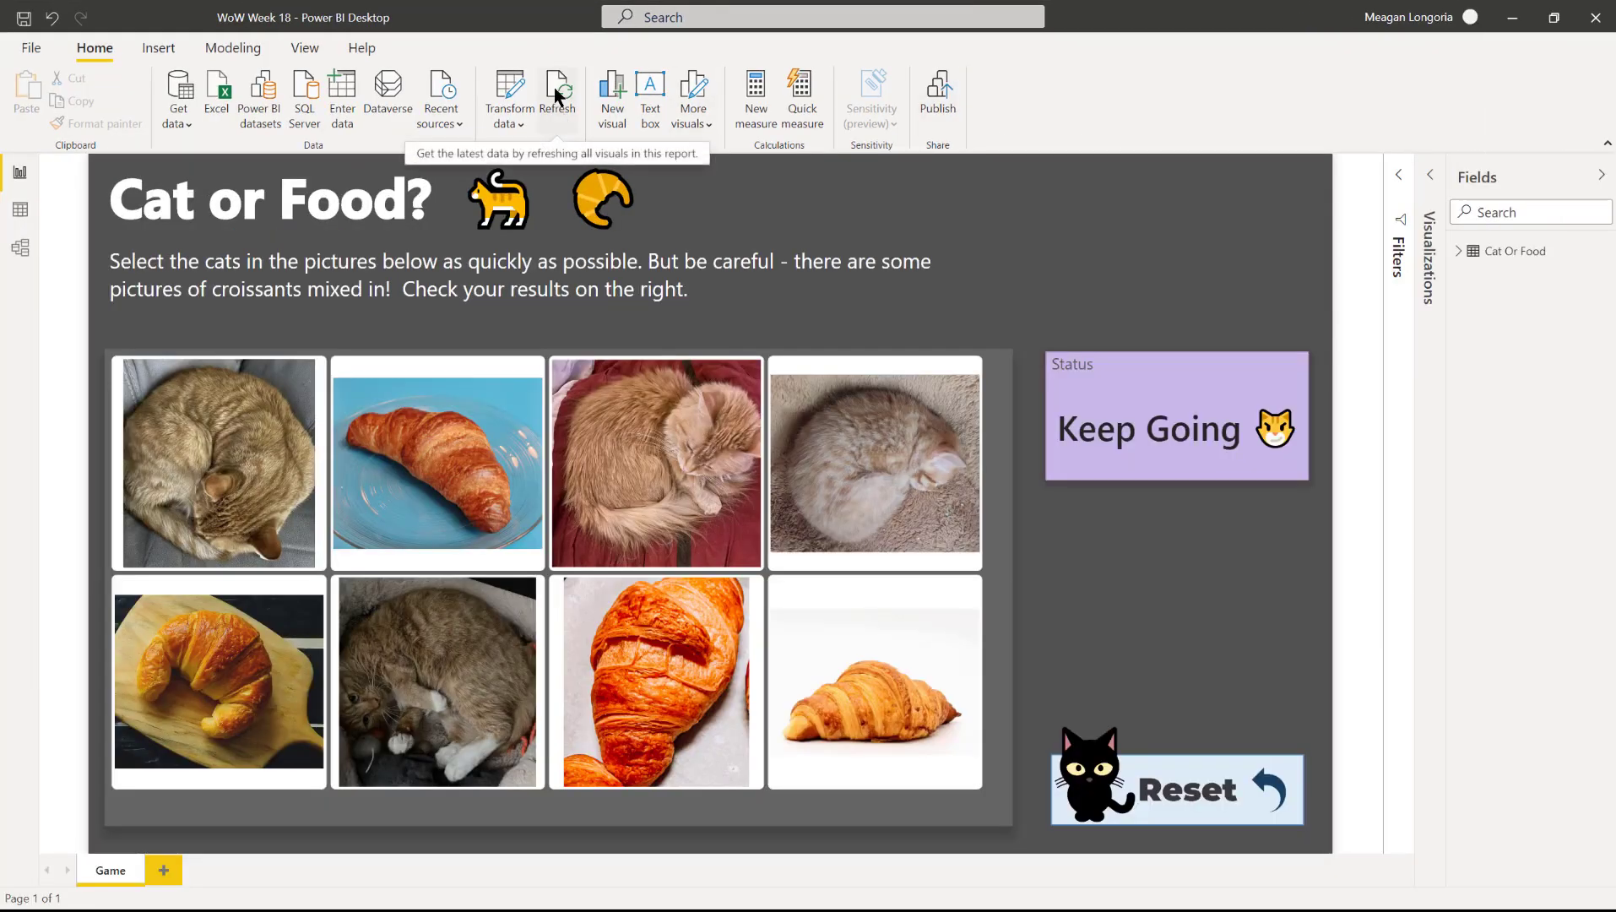
left_click(556, 95)
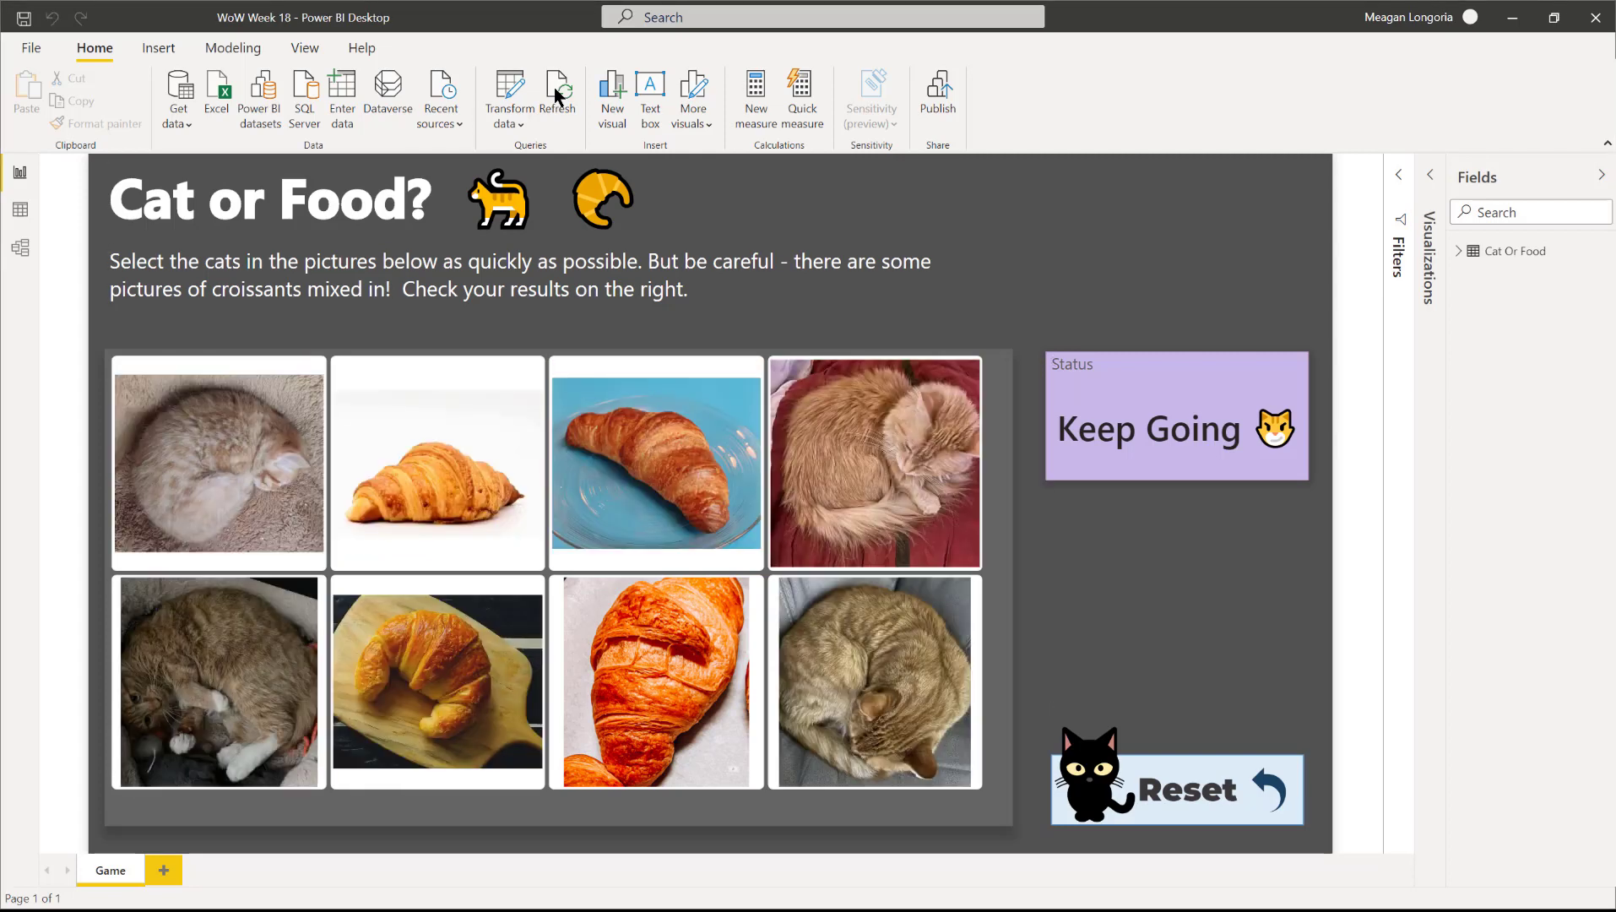
left_click(554, 95)
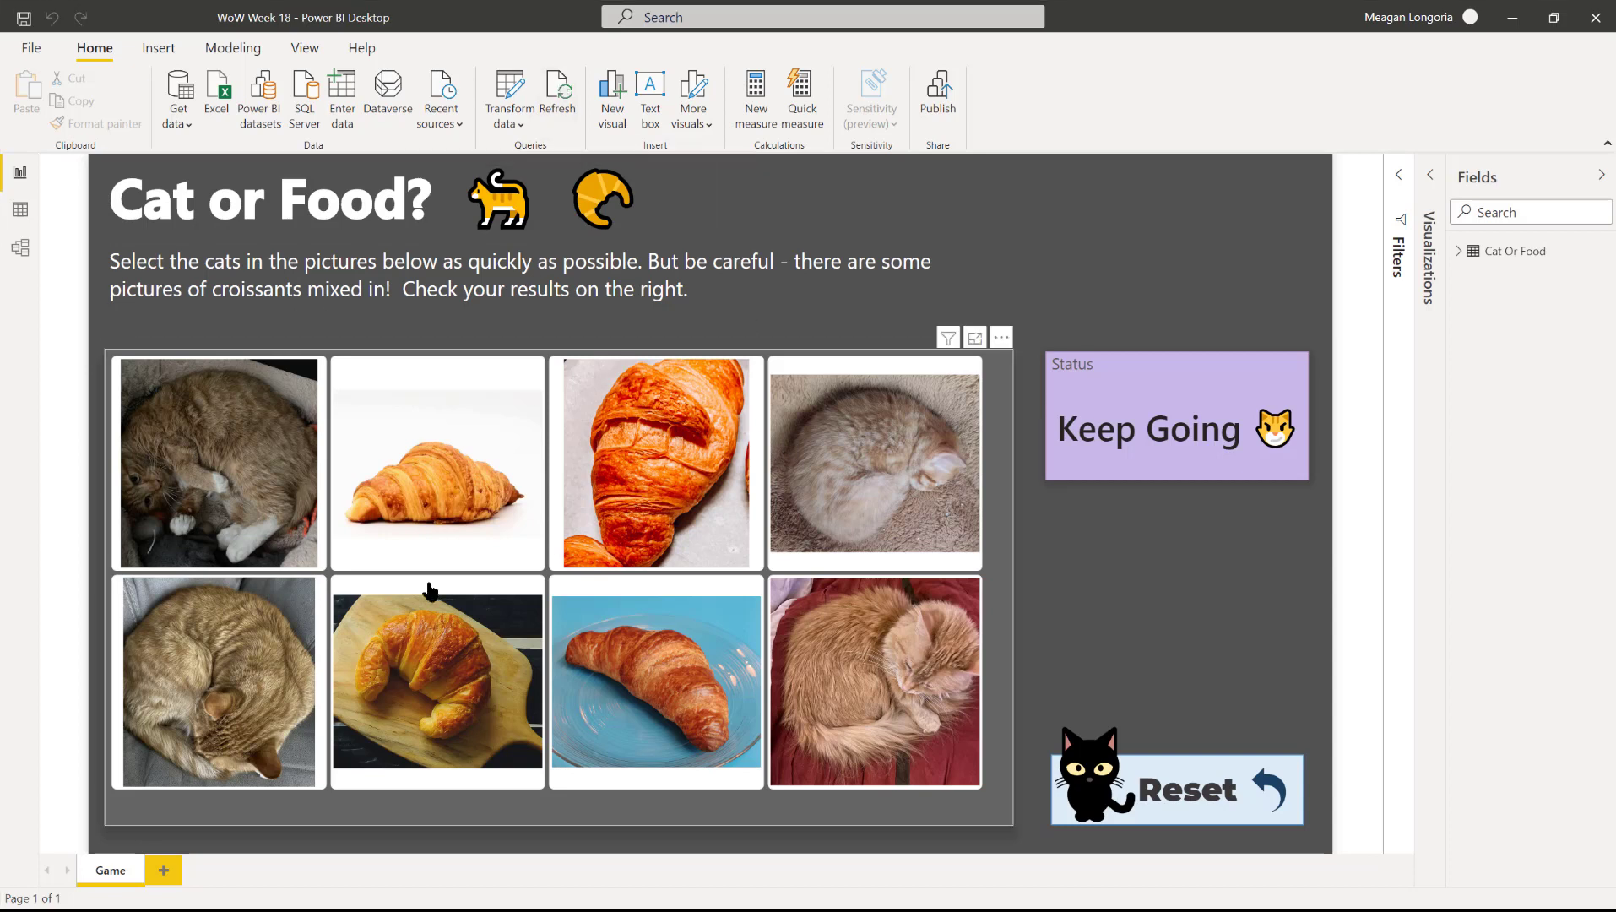
left_click(1512, 19)
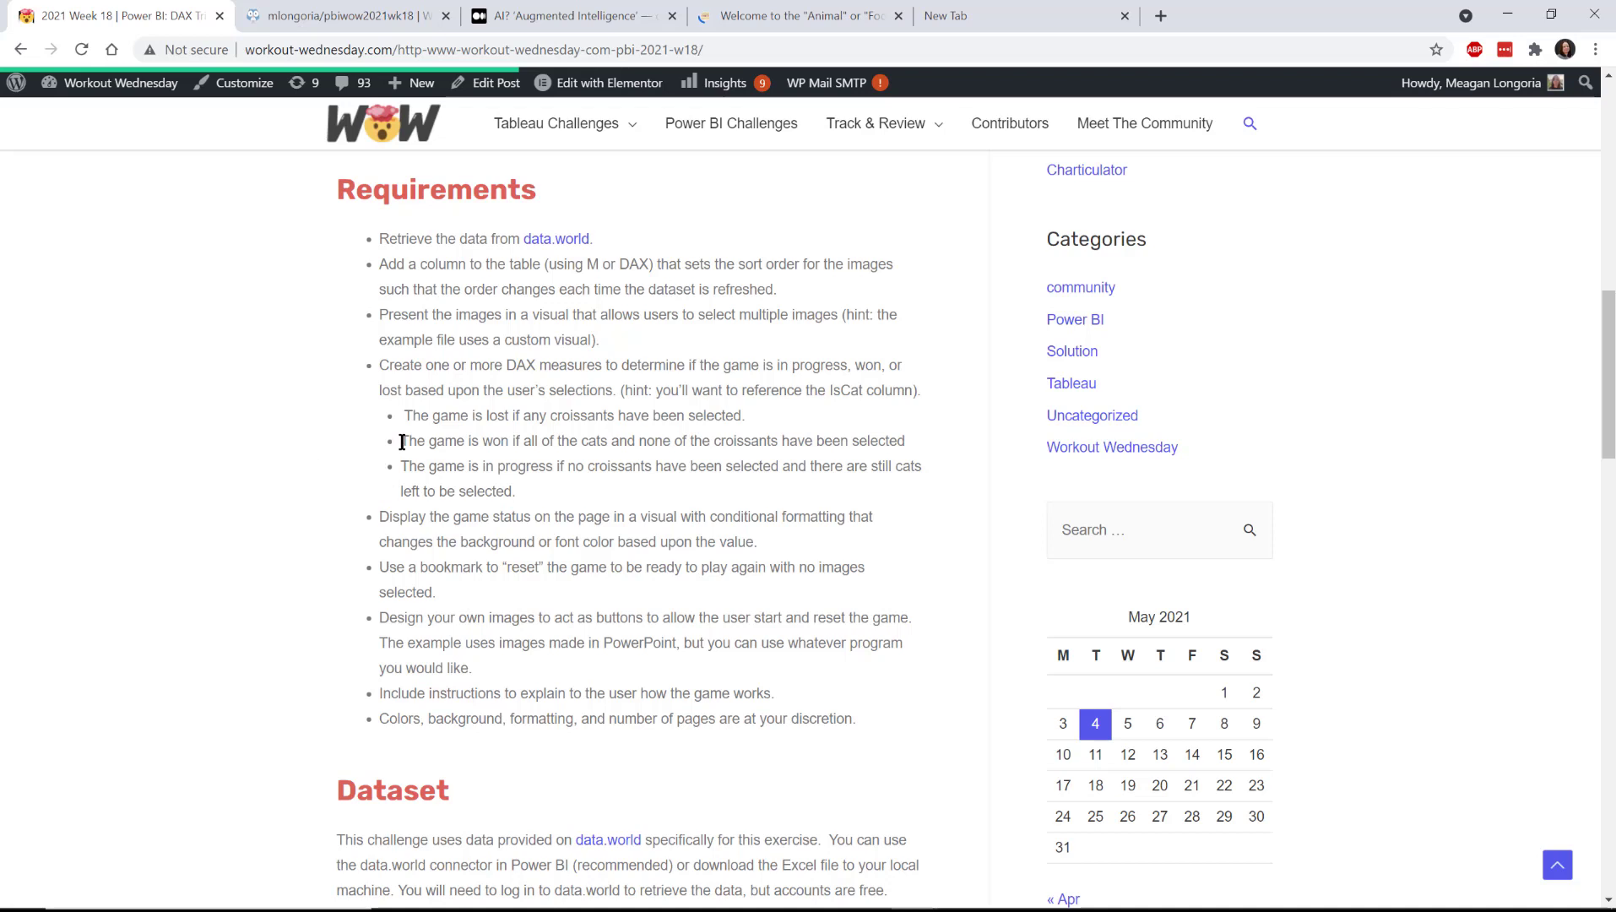
Read the remaining requirements about game status formatting, the reset bookmark, button images and instructions on the challenge page.
scroll(402, 441, "down", 4)
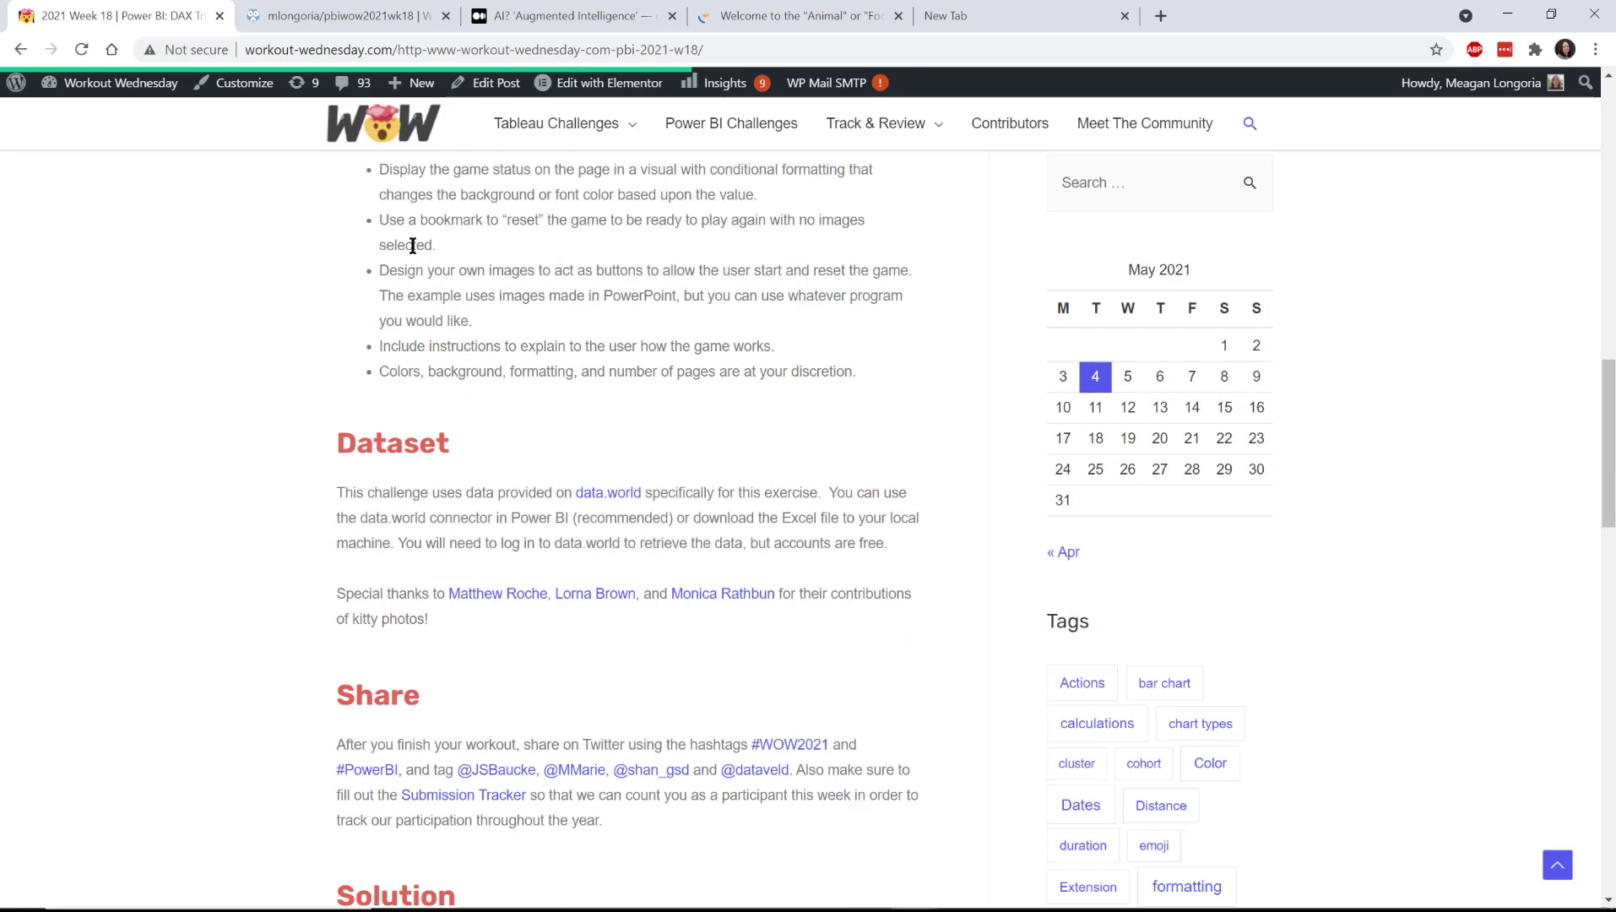
scroll(690, 196, "up", 1)
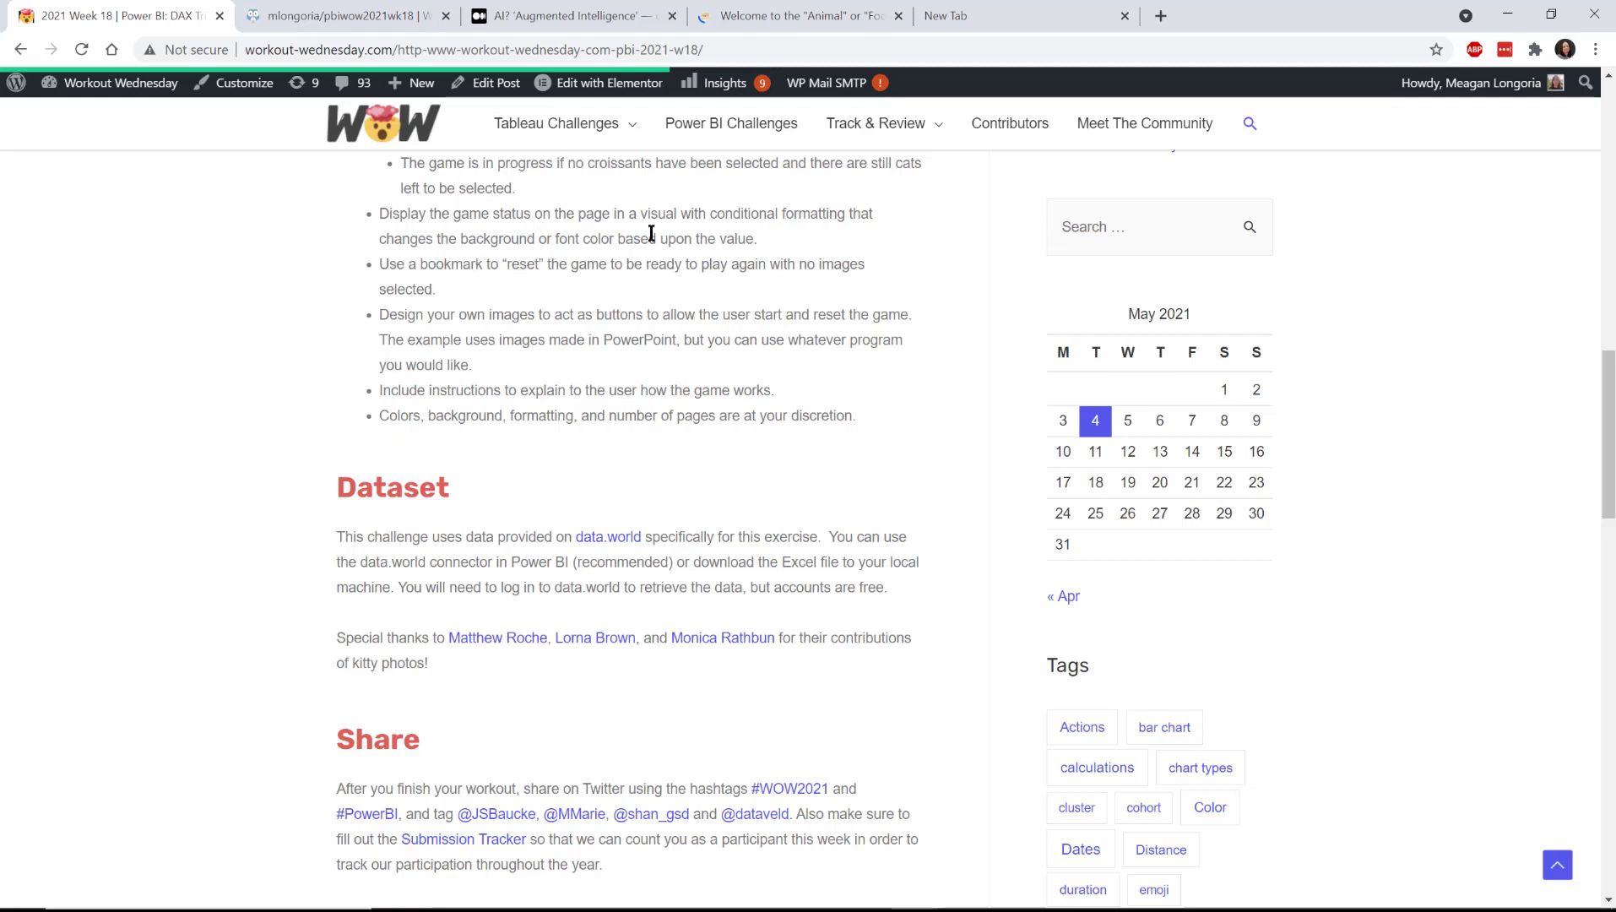
key("alt+Tab")
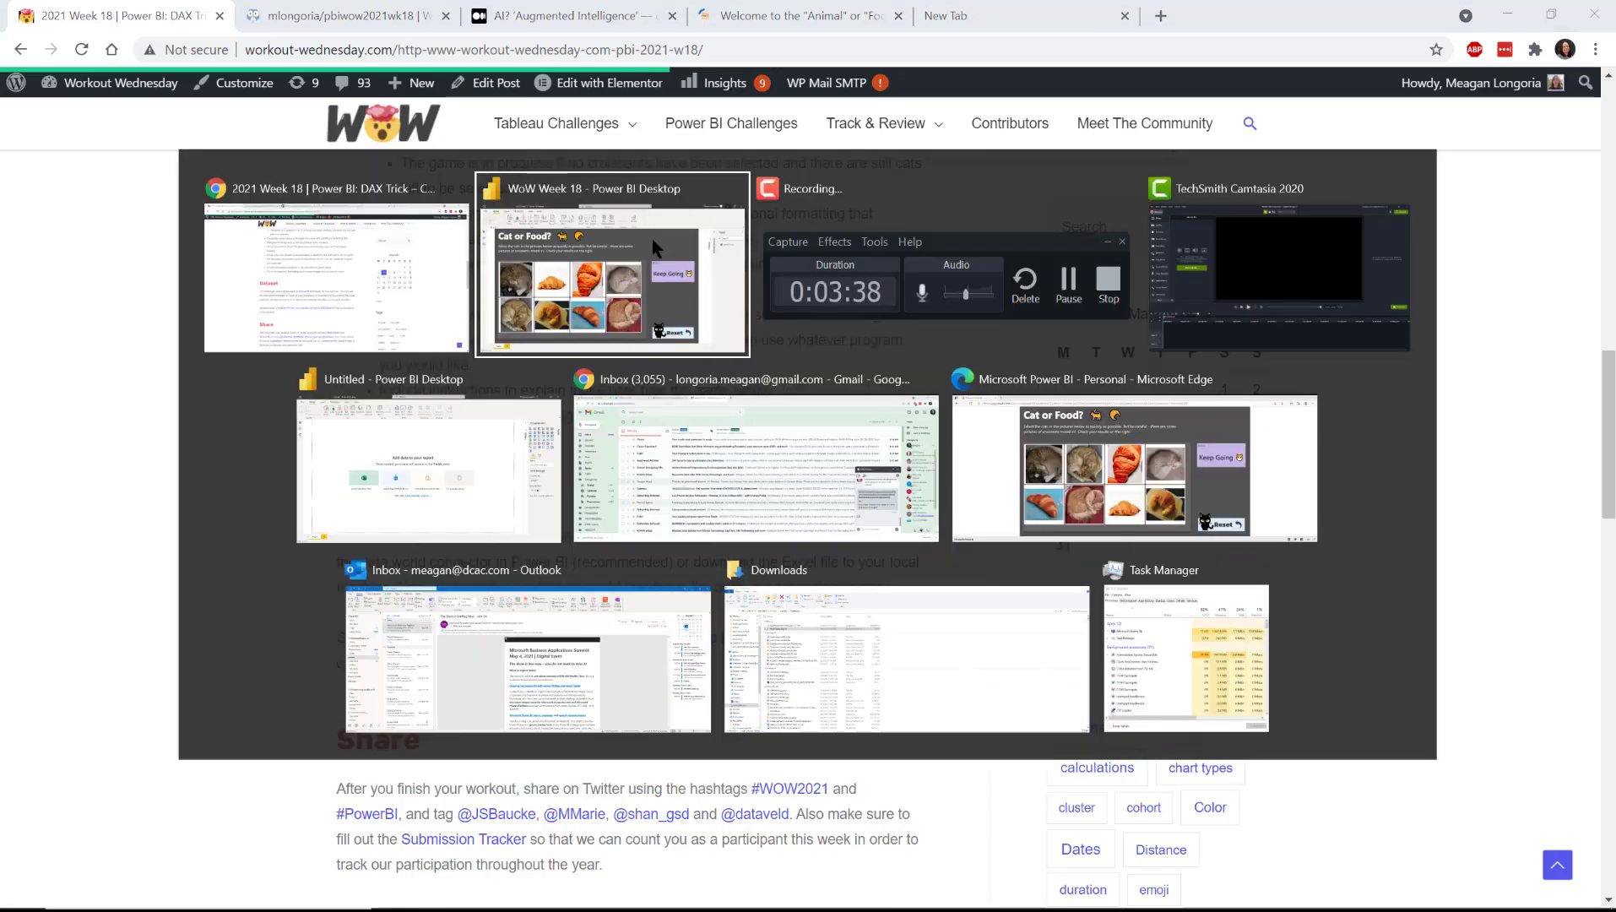
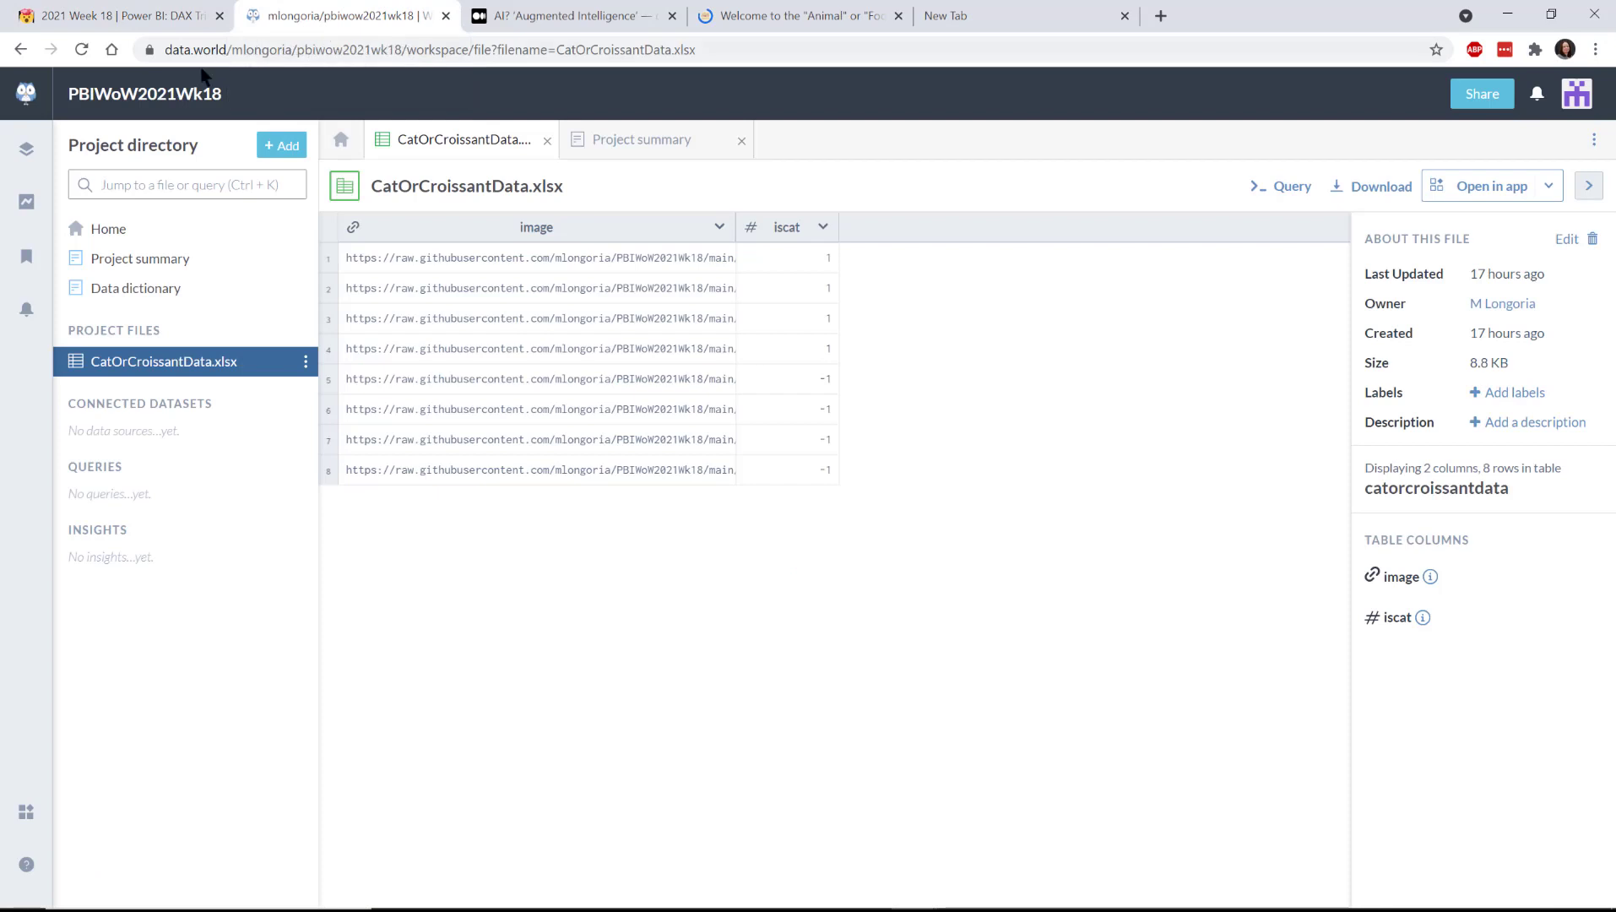
Copy the dataset owner's username from the data.world address into the Owner field of the DataWorld.Dataset connection in Power BI Desktop.
left_click(234, 50)
left_click_drag(234, 50, 296, 52)
key("ctrl+c")
key("alt+Tab")
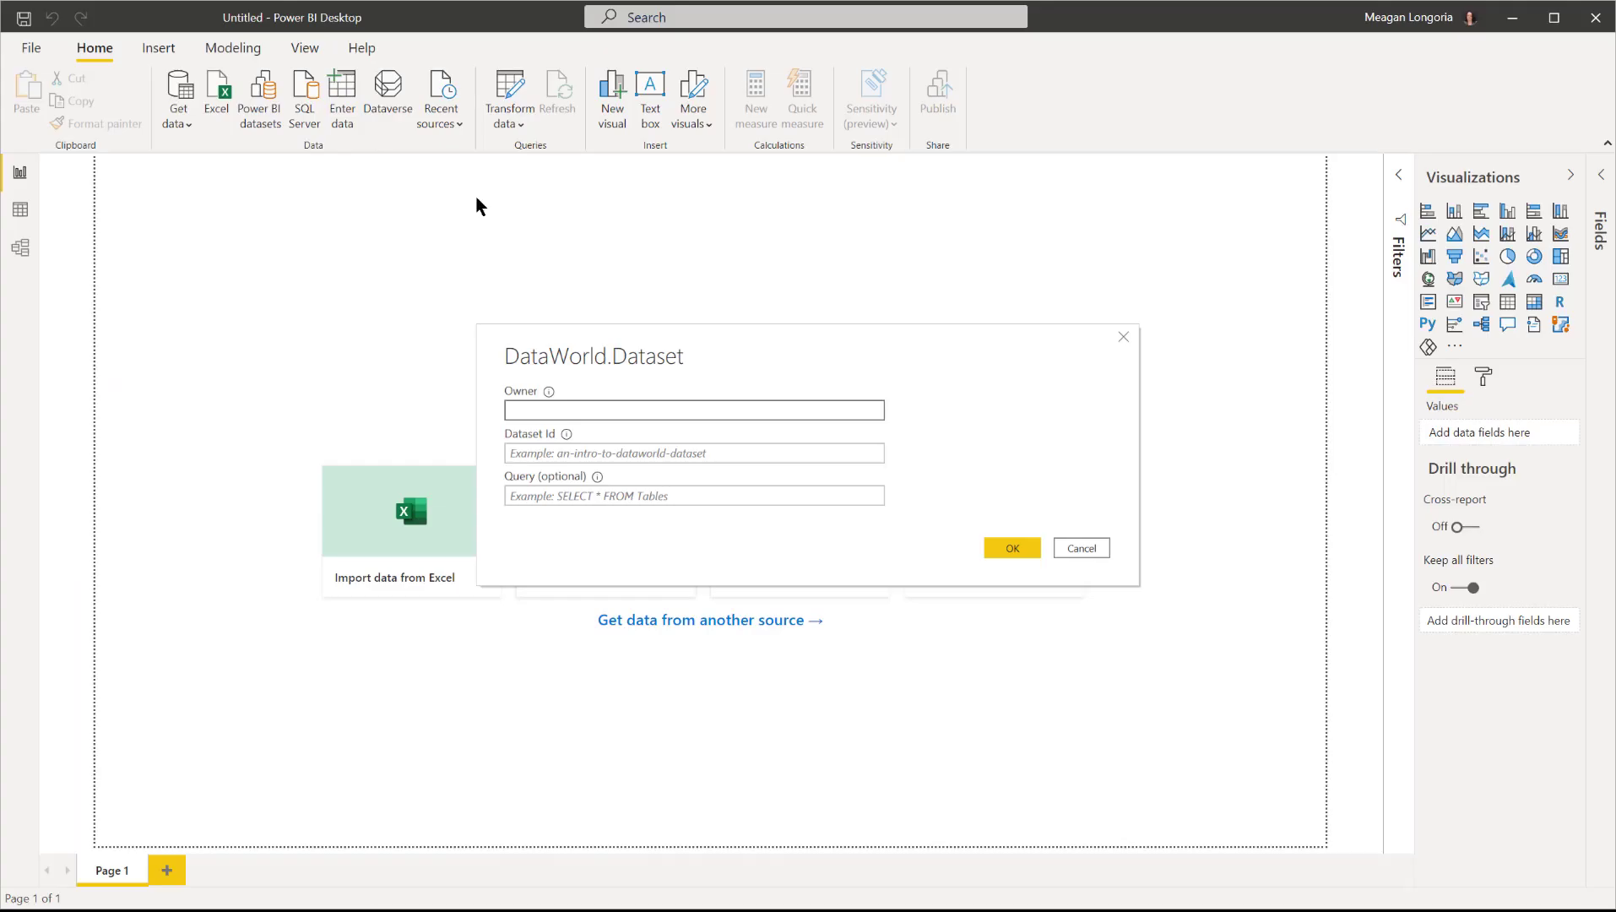
left_click(634, 417)
key("ctrl+v")
Copy pbiwow2021wk18 from the data.world address as the Dataset Id and connect without a query.
key("alt+Tab")
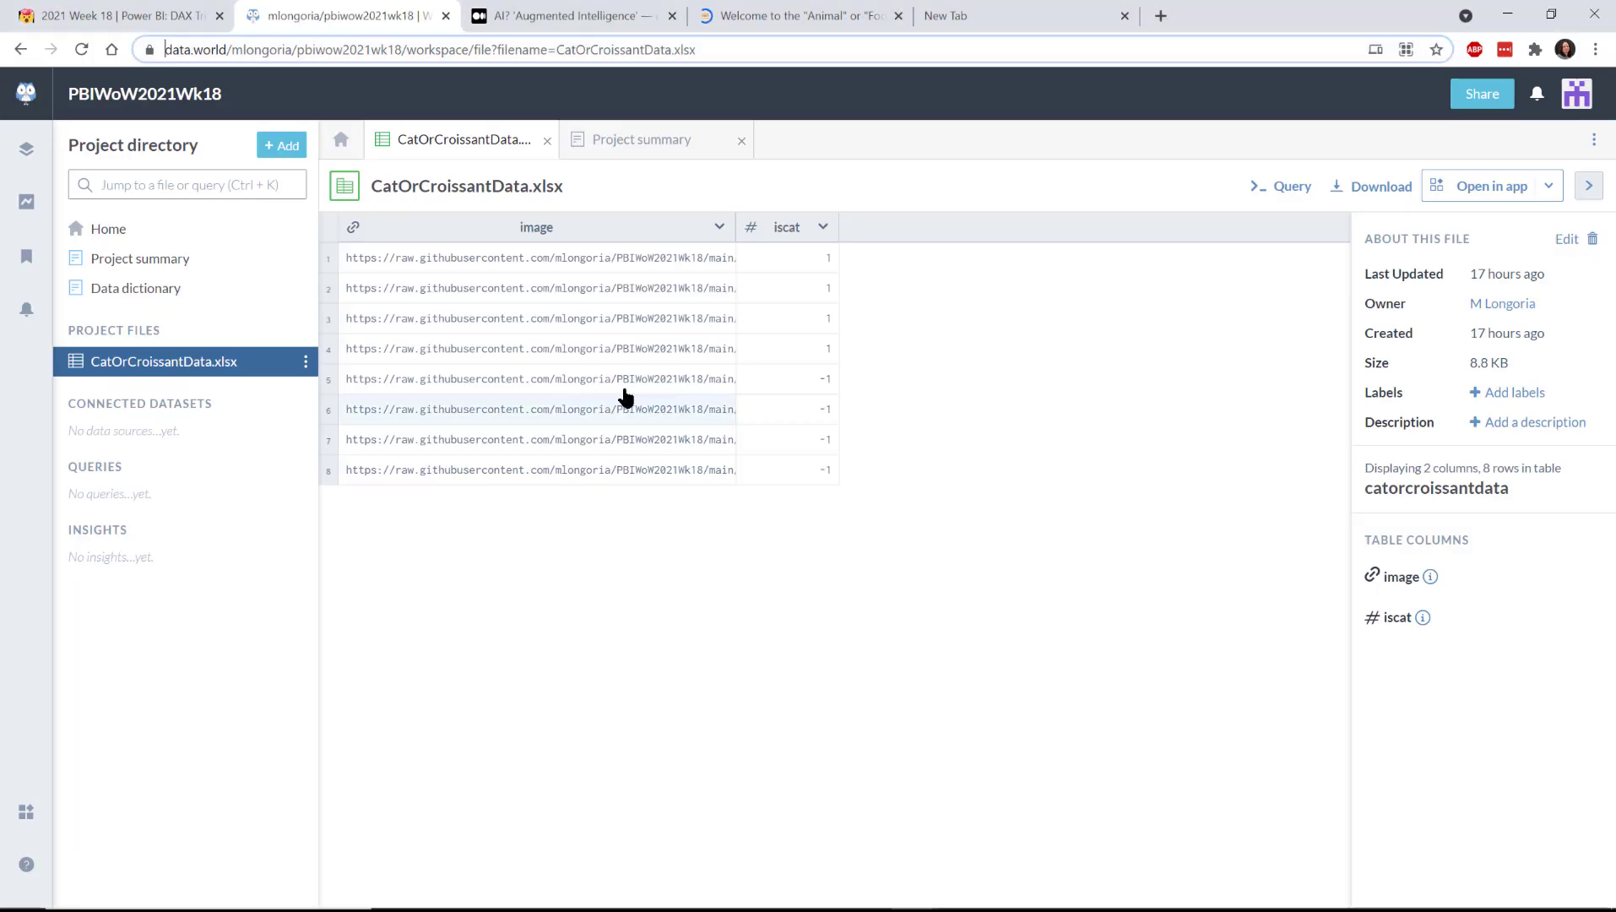
left_click(305, 51)
left_click_drag(340, 50, 445, 49)
key("ctrl+c")
key("alt+Tab")
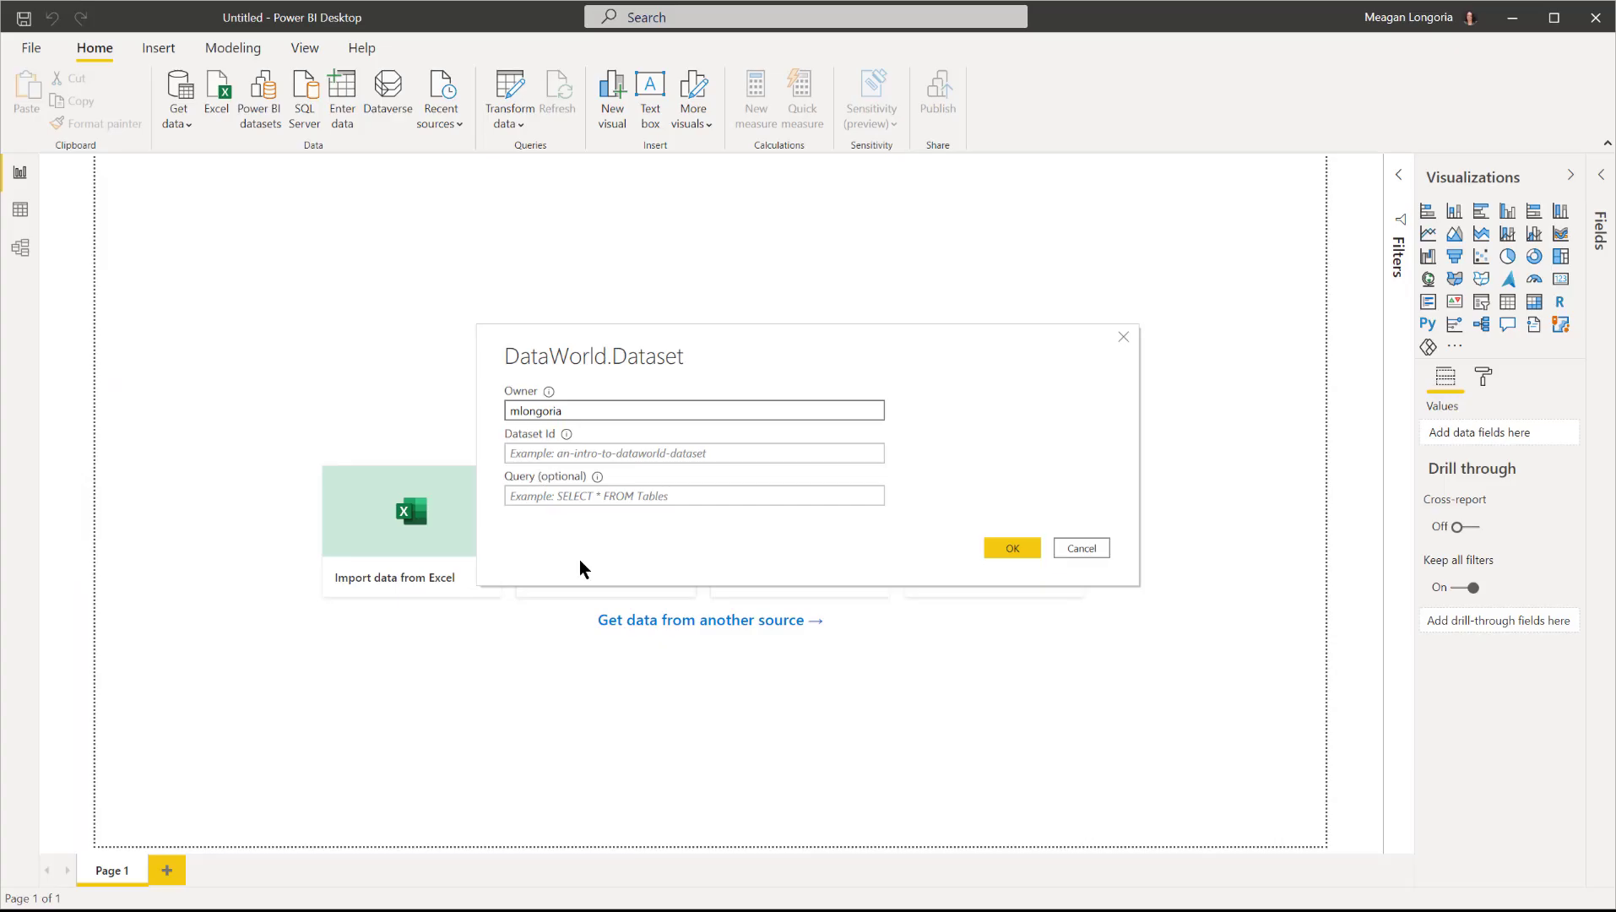
left_click(559, 447)
key("ctrl+v")
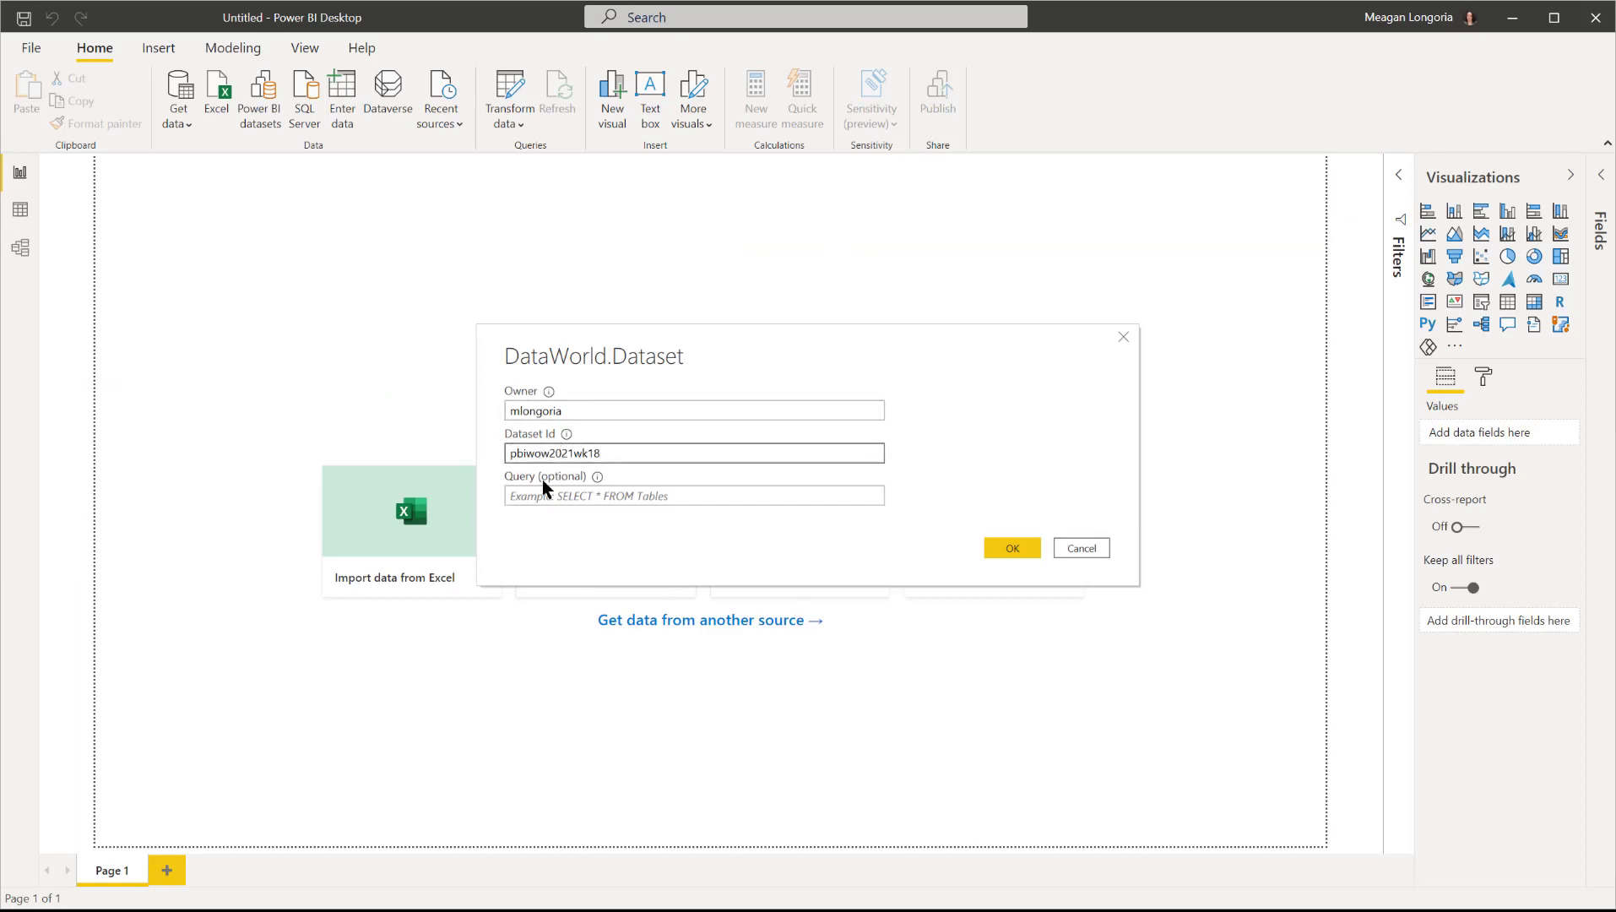
left_click(1010, 550)
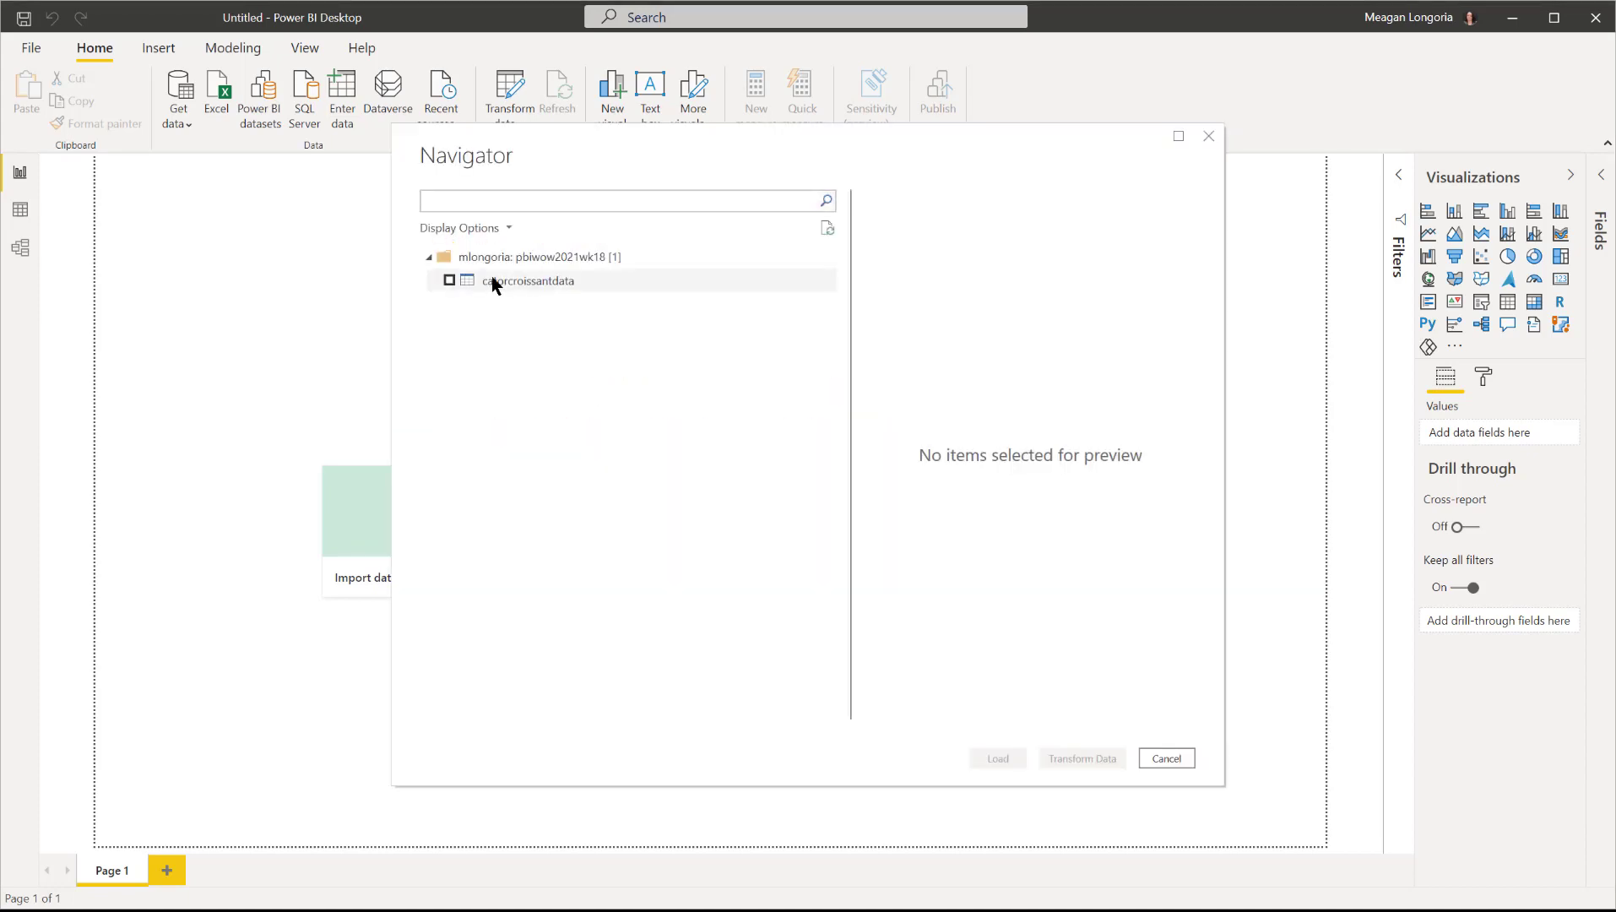
Select the catorcroissantdata table and open it for transformation in Power Query Editor.
left_click(509, 281)
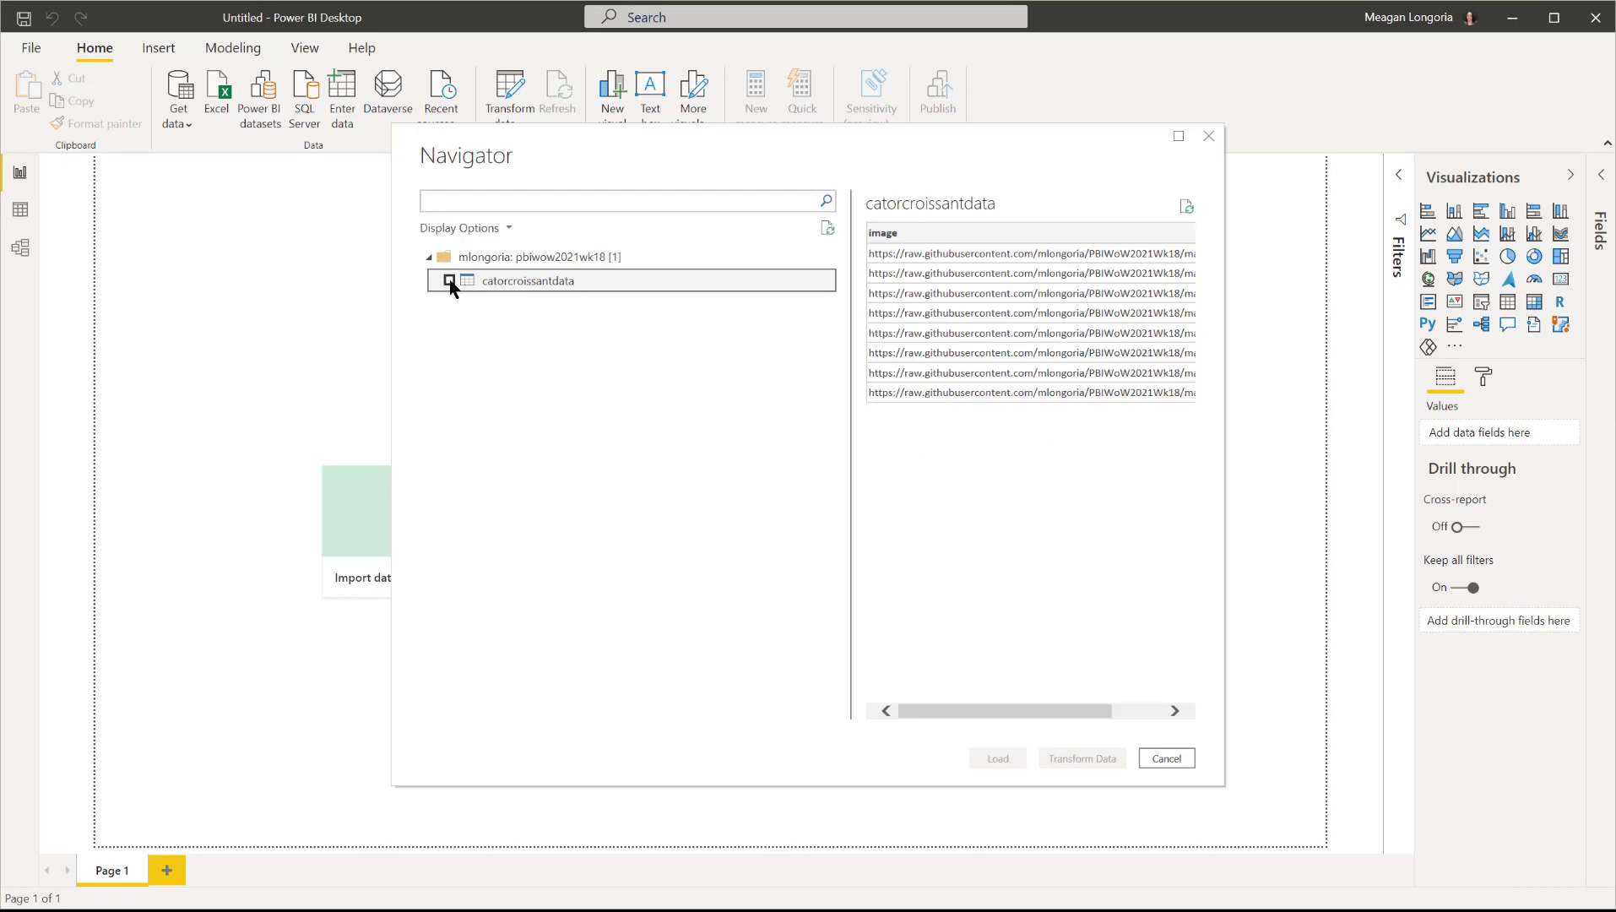
left_click(448, 281)
left_click(1082, 758)
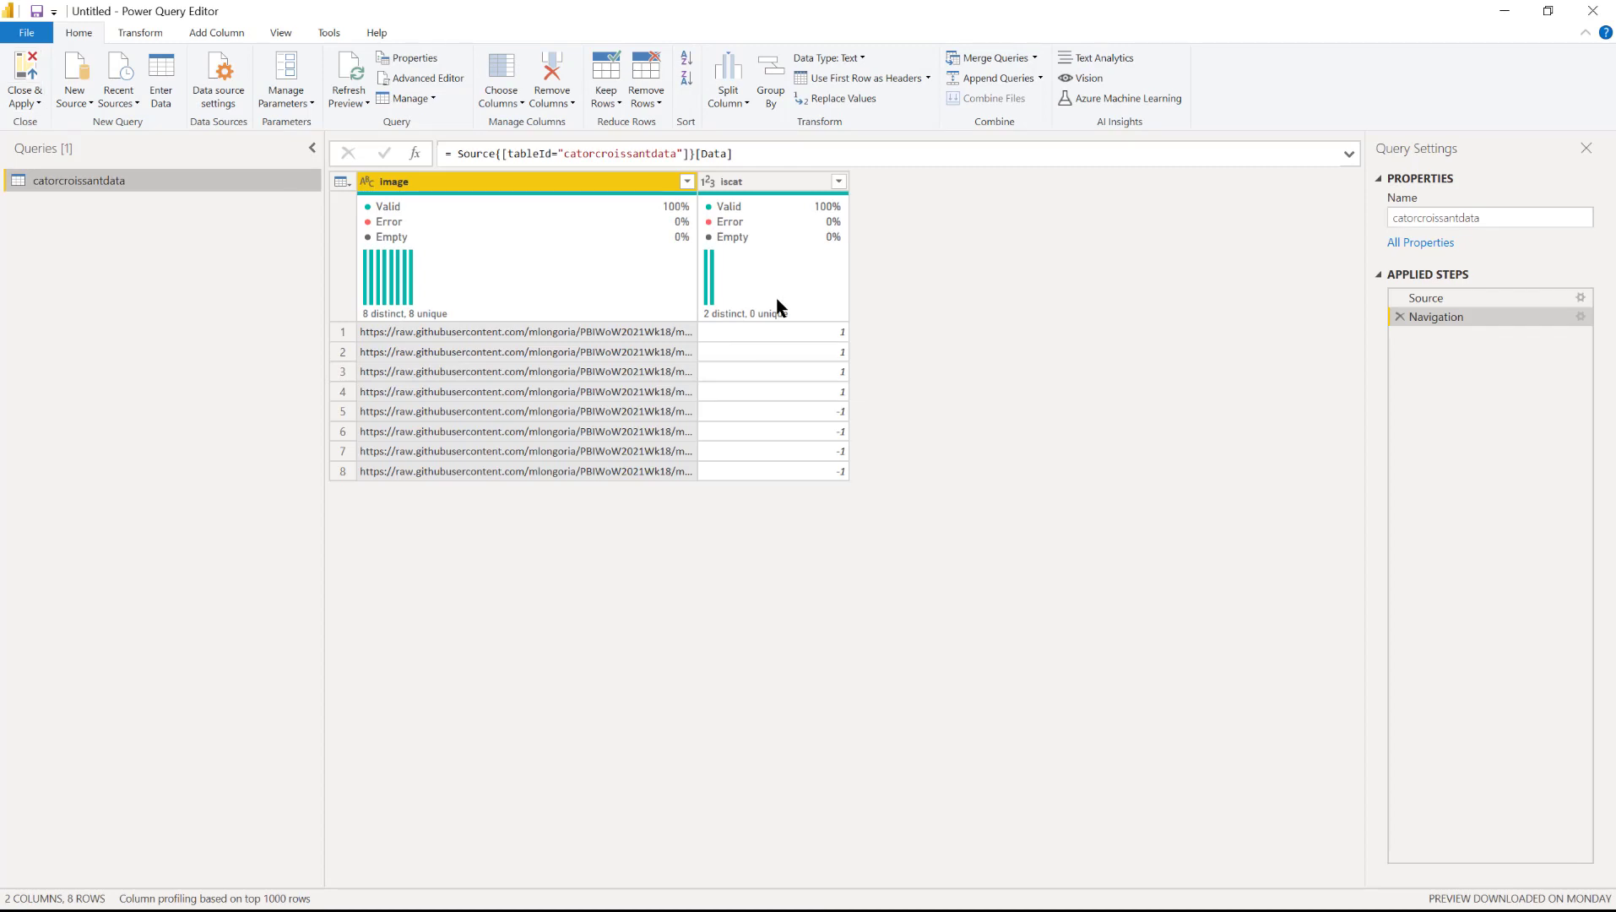
left_click(746, 181)
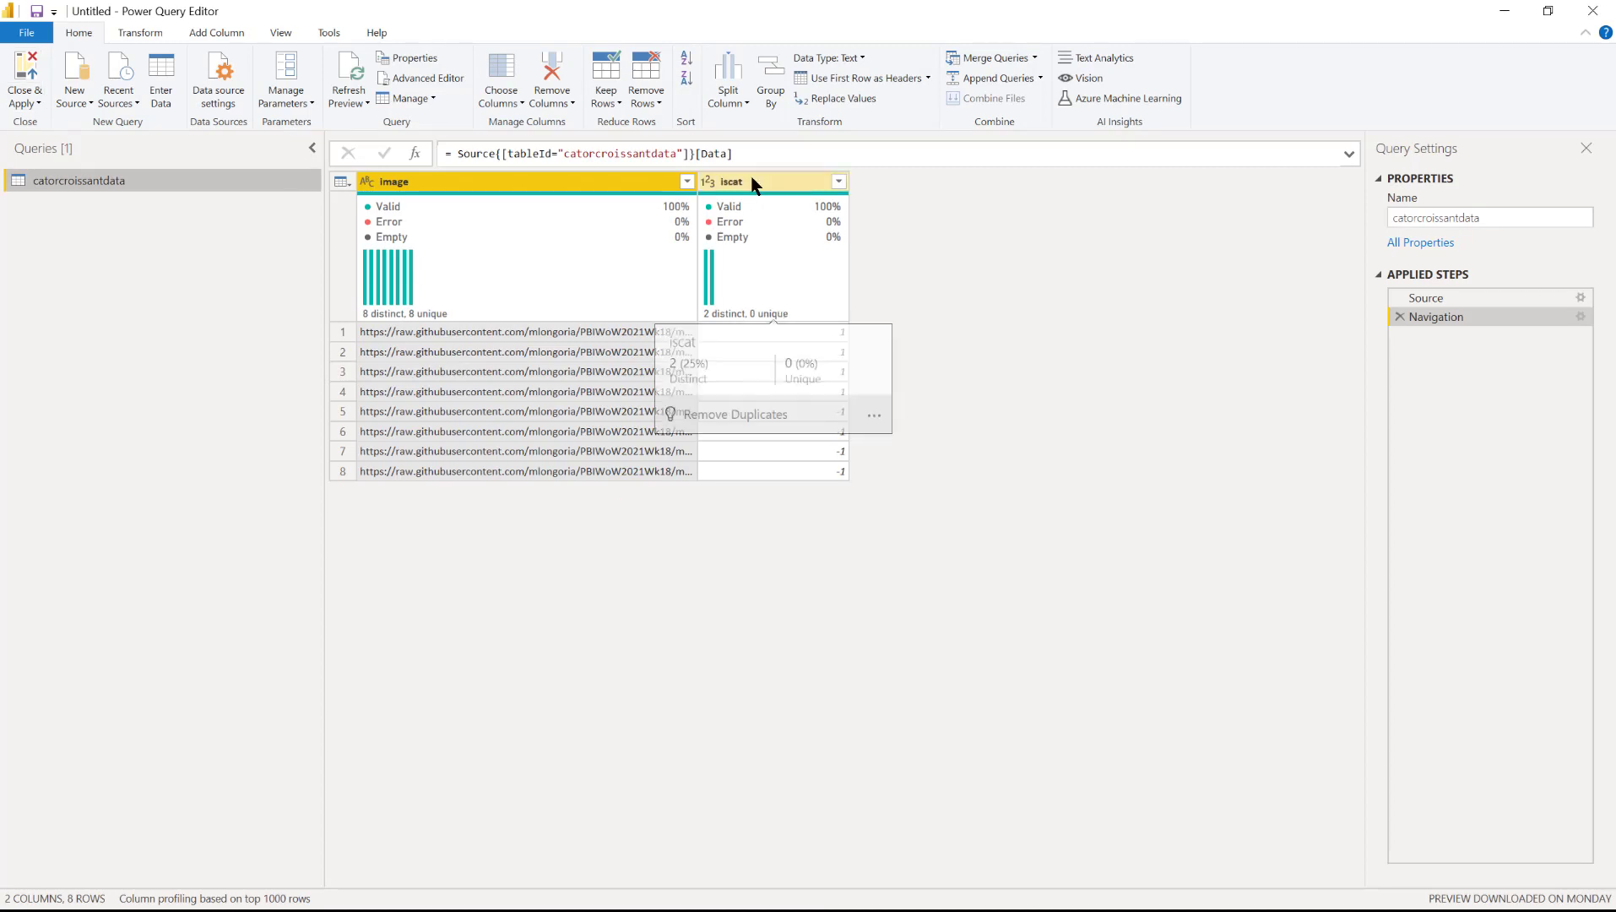
left_click(128, 29)
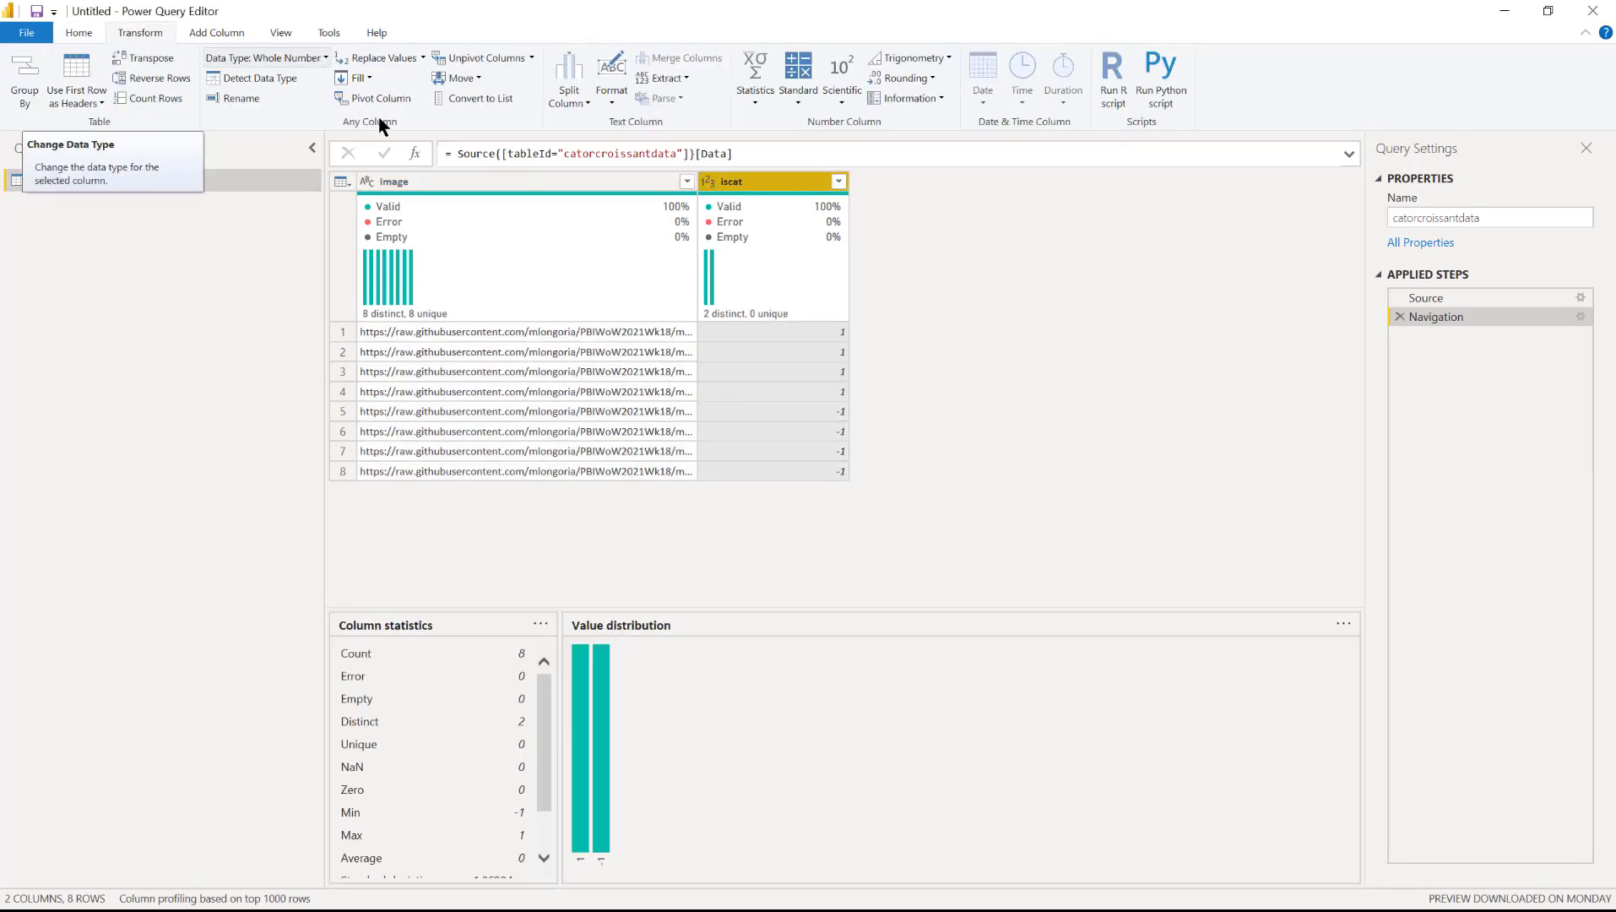
left_click(502, 183)
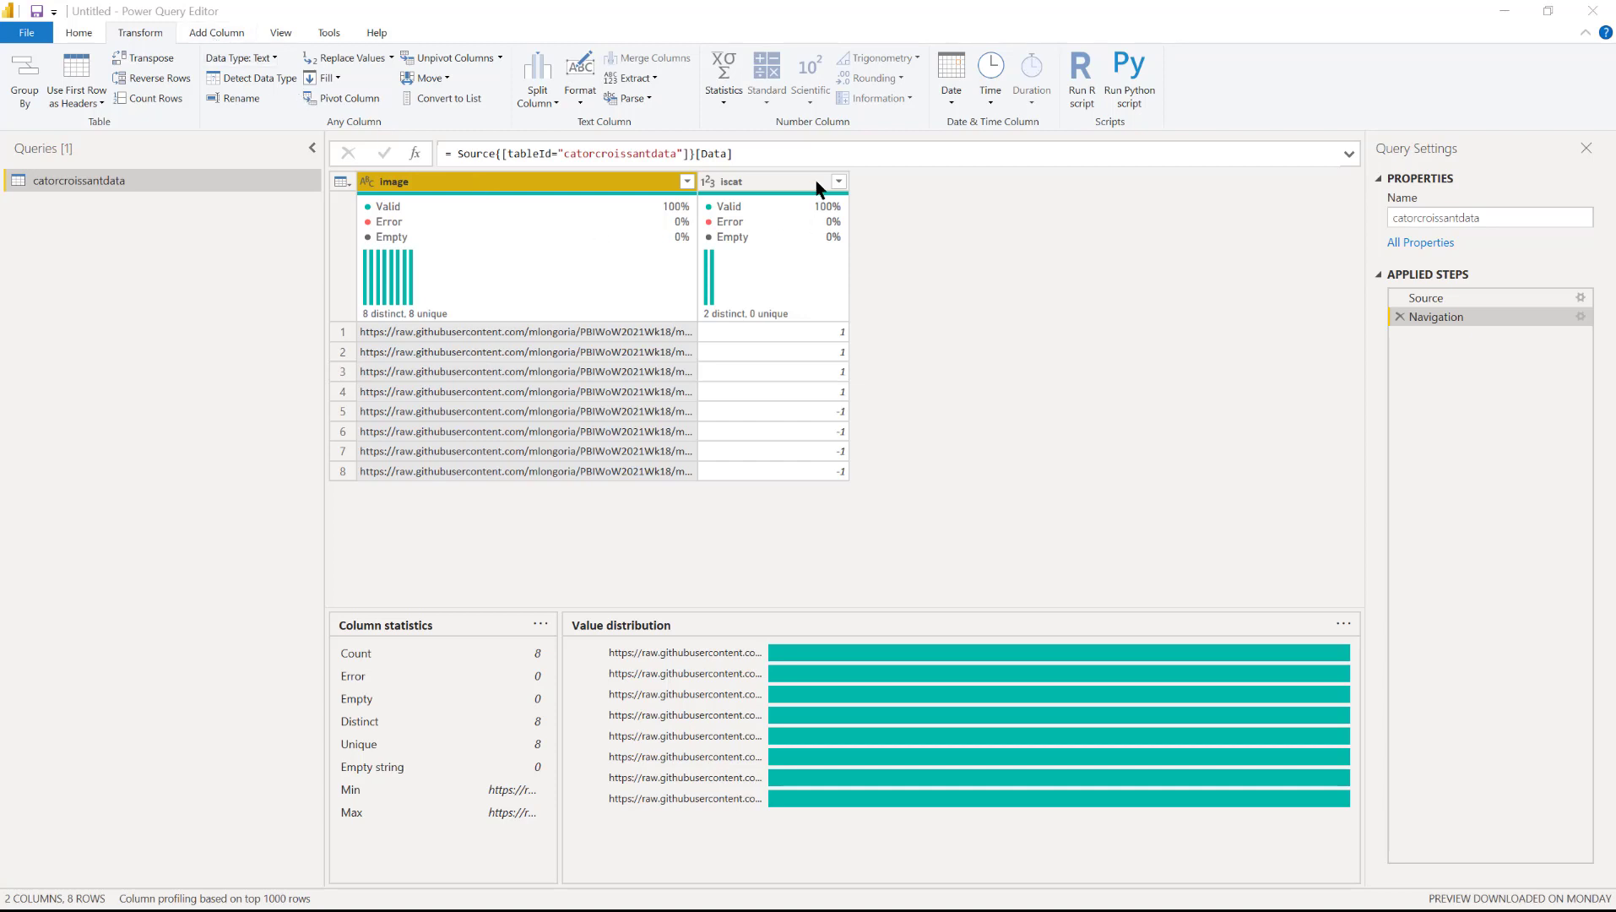
Add an index column to the query, with a starting index of 1 and an increment of 1.
left_click(214, 33)
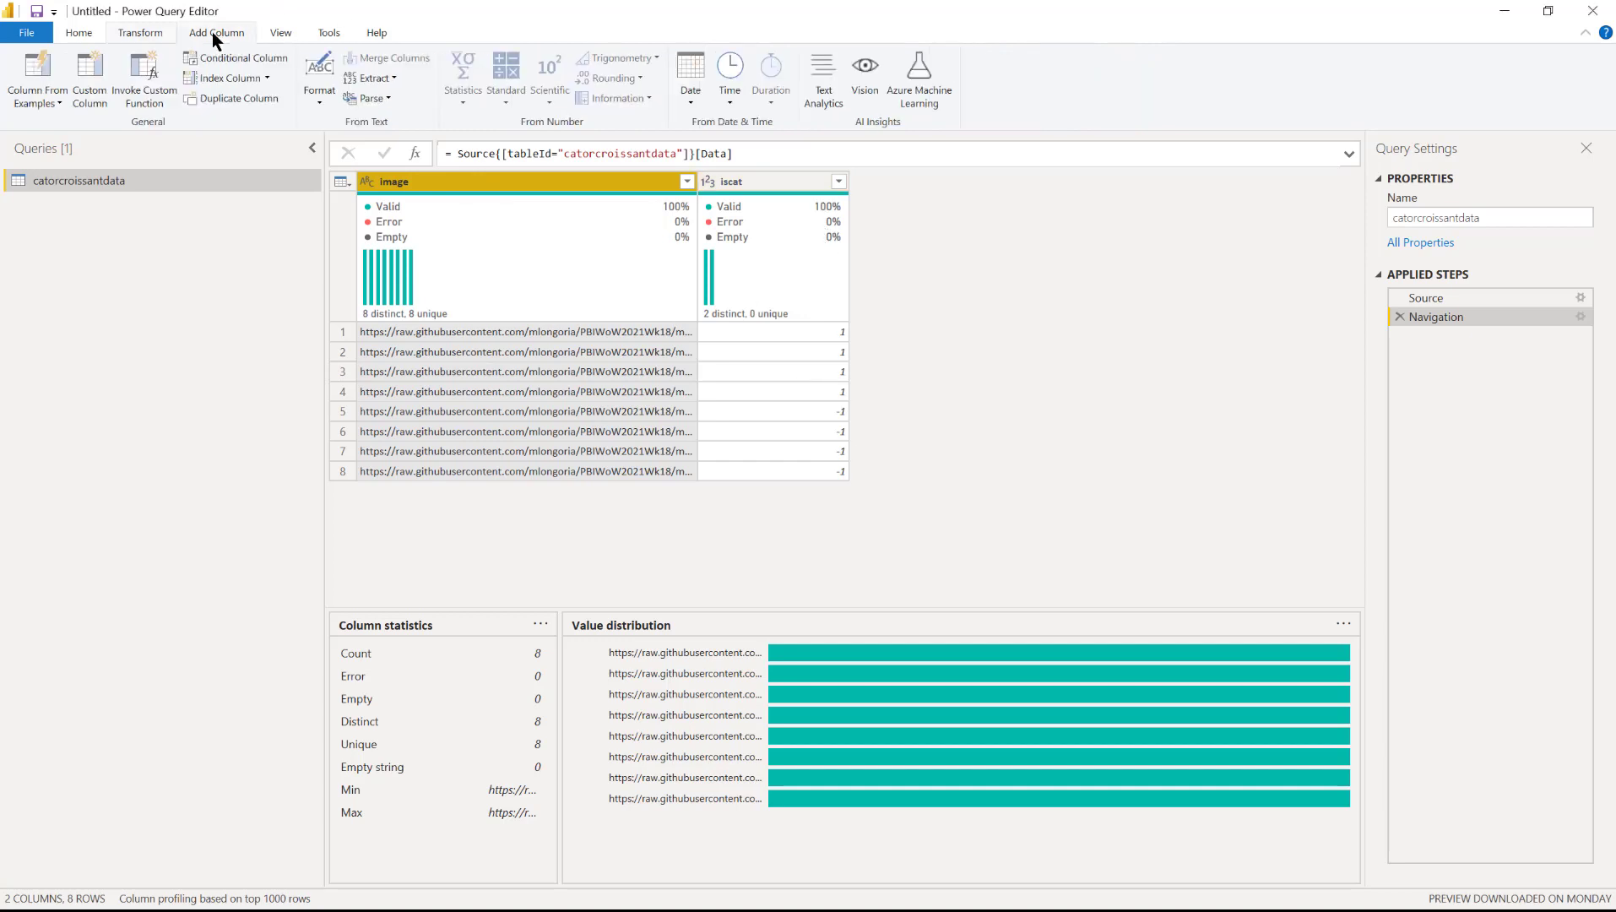
left_click(250, 79)
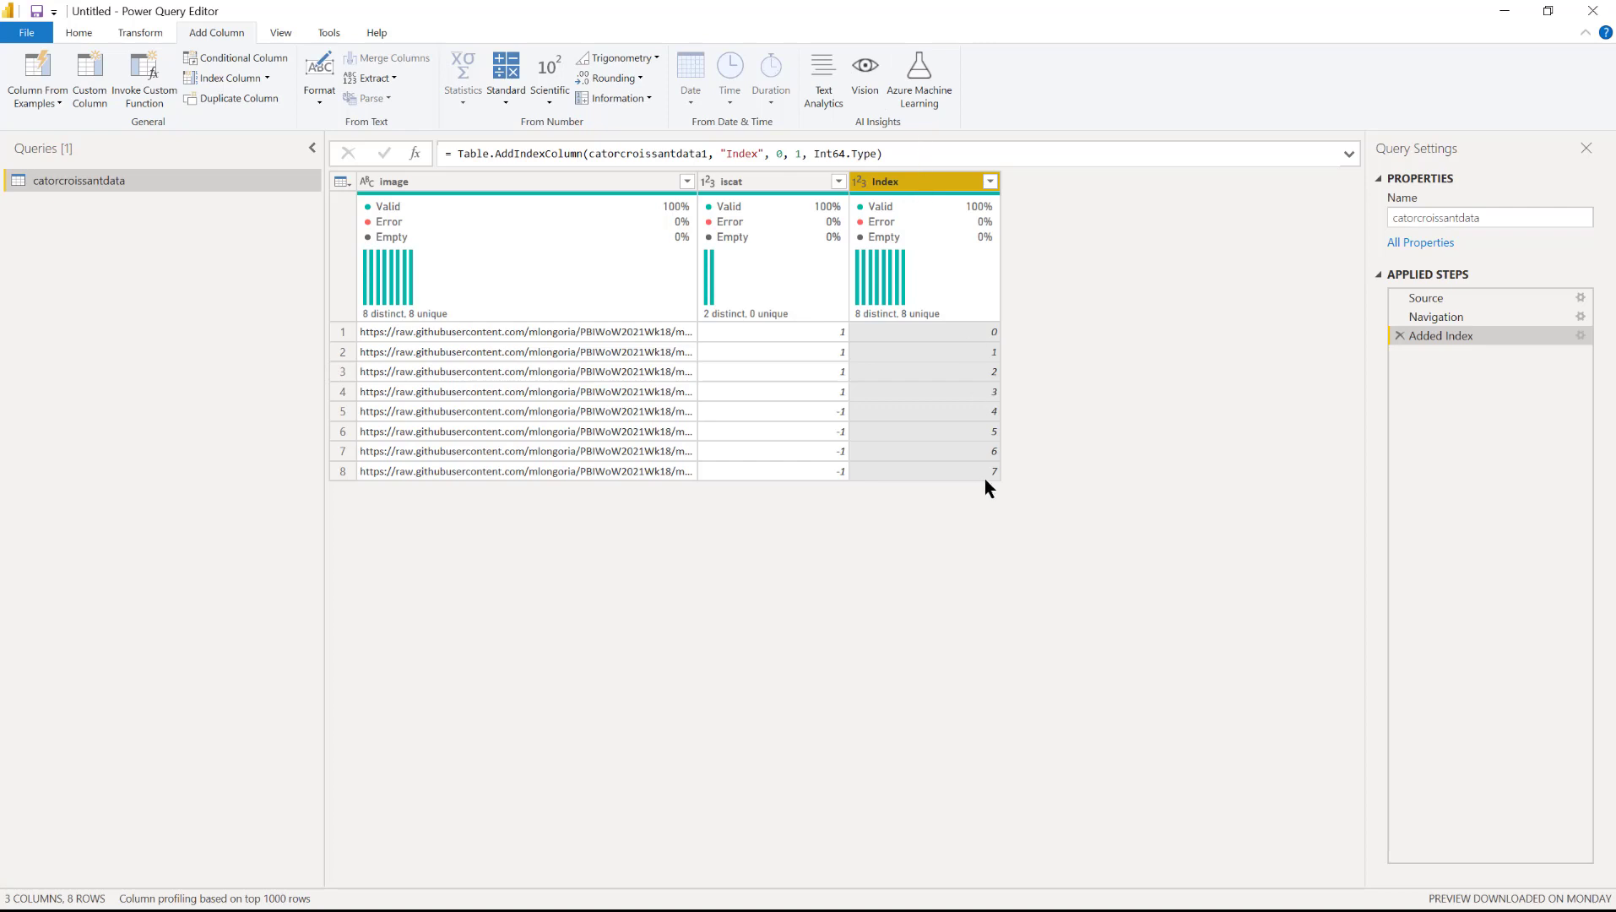
left_click(1581, 336)
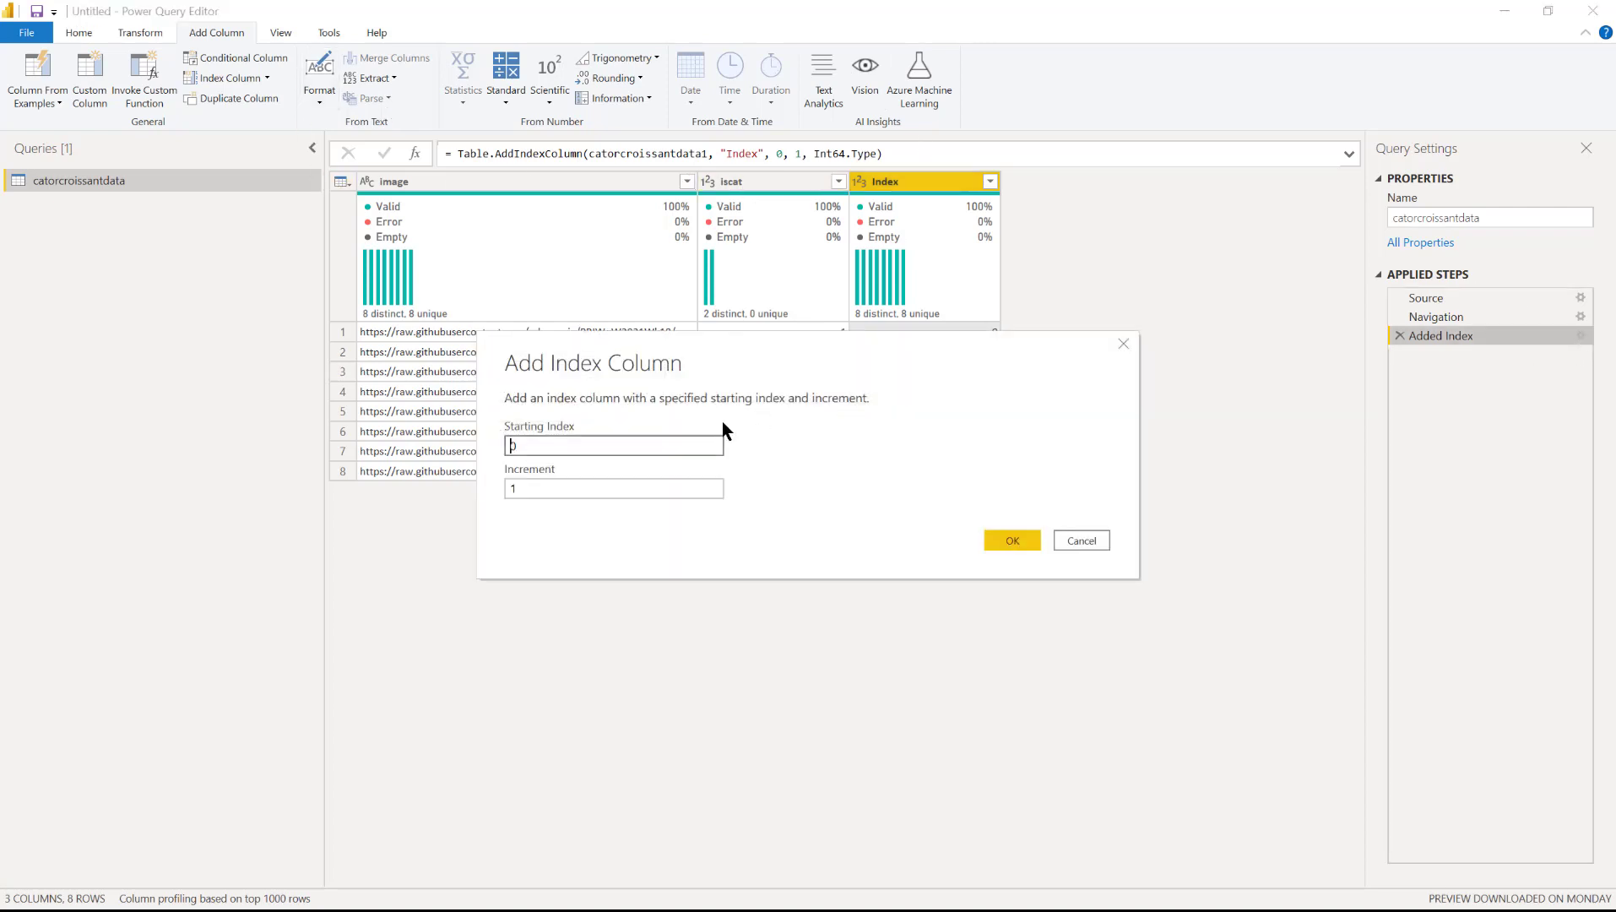
key("Delete")
type("1")
left_click(1024, 547)
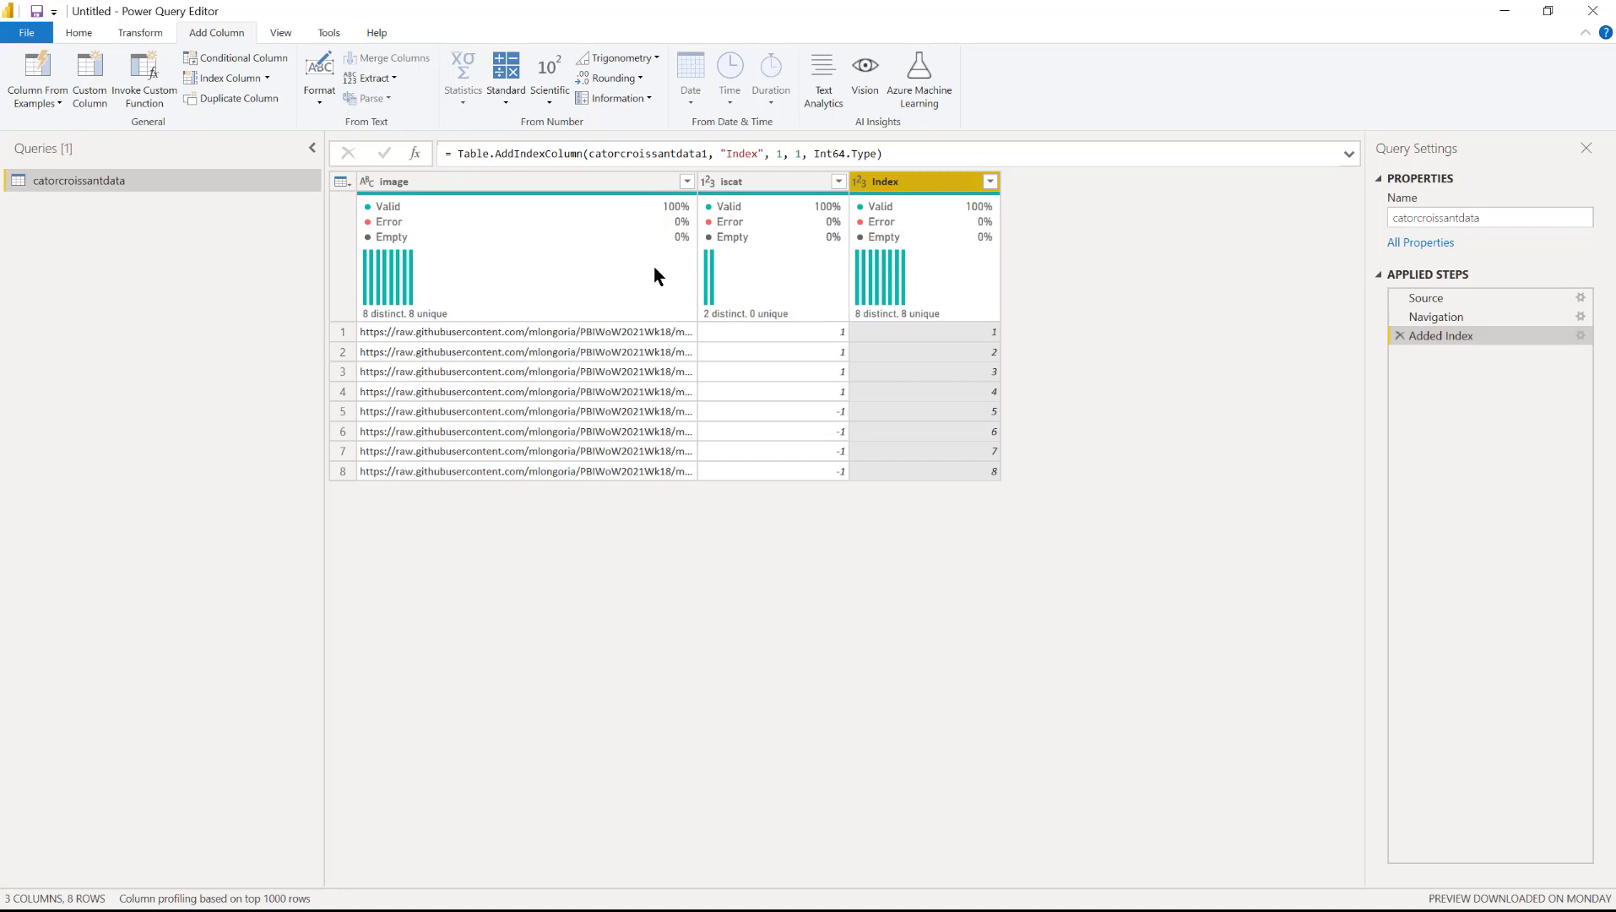
Add a custom column named SortOrder with the formula List.Random(Table.RowCount(#"Added Index")+1){[Index]}.
left_click(89, 94)
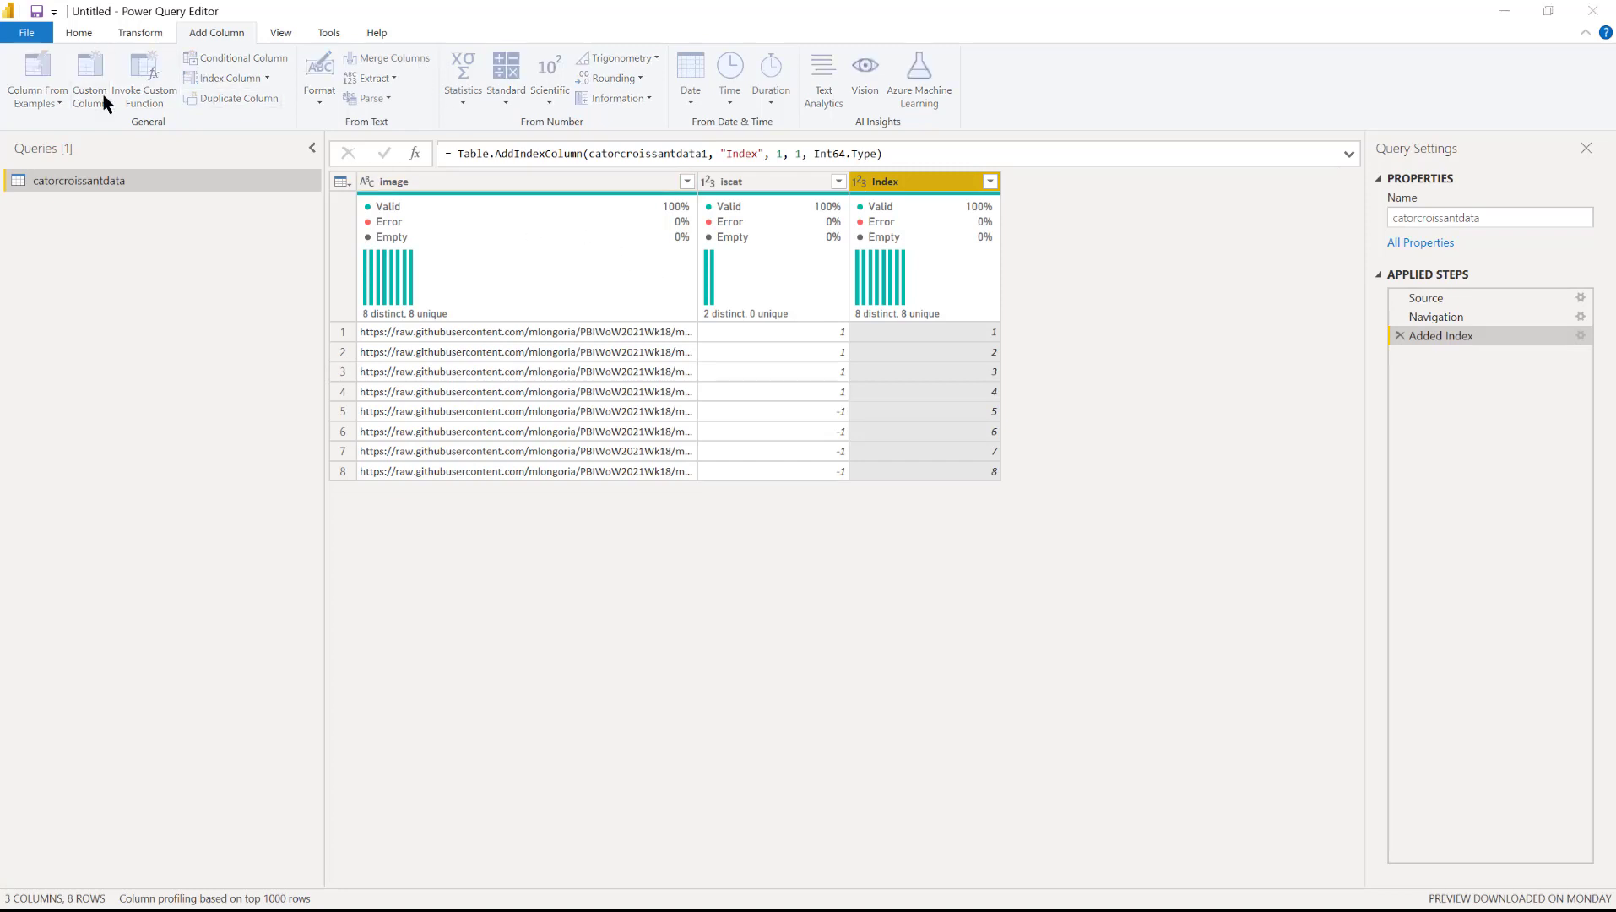
key("ctrl+v")
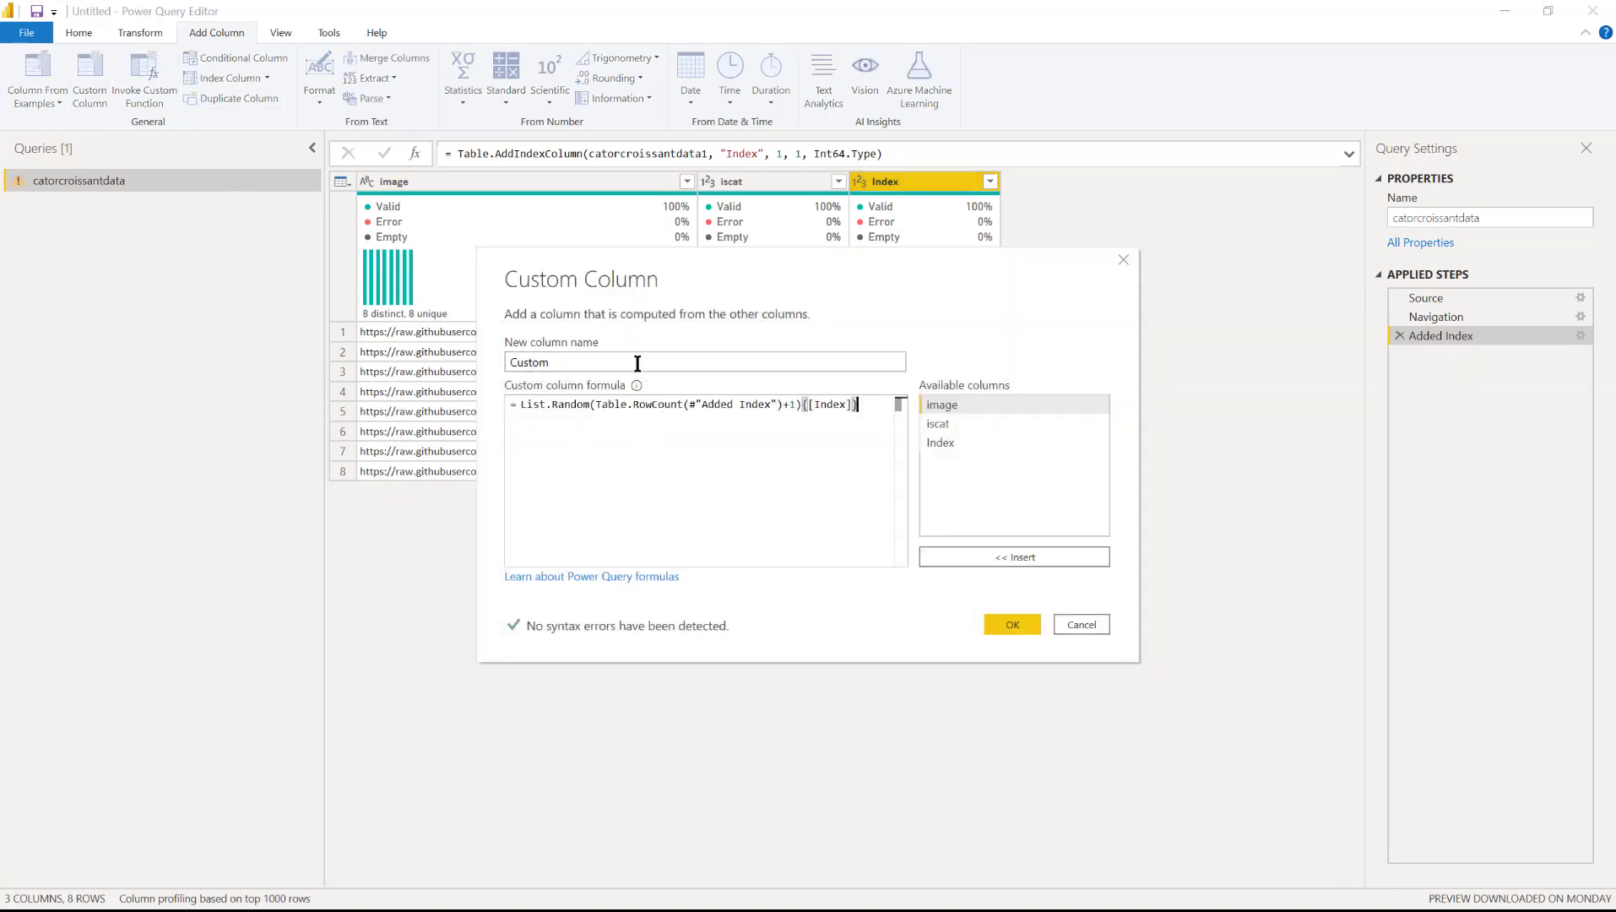
double_click(585, 363)
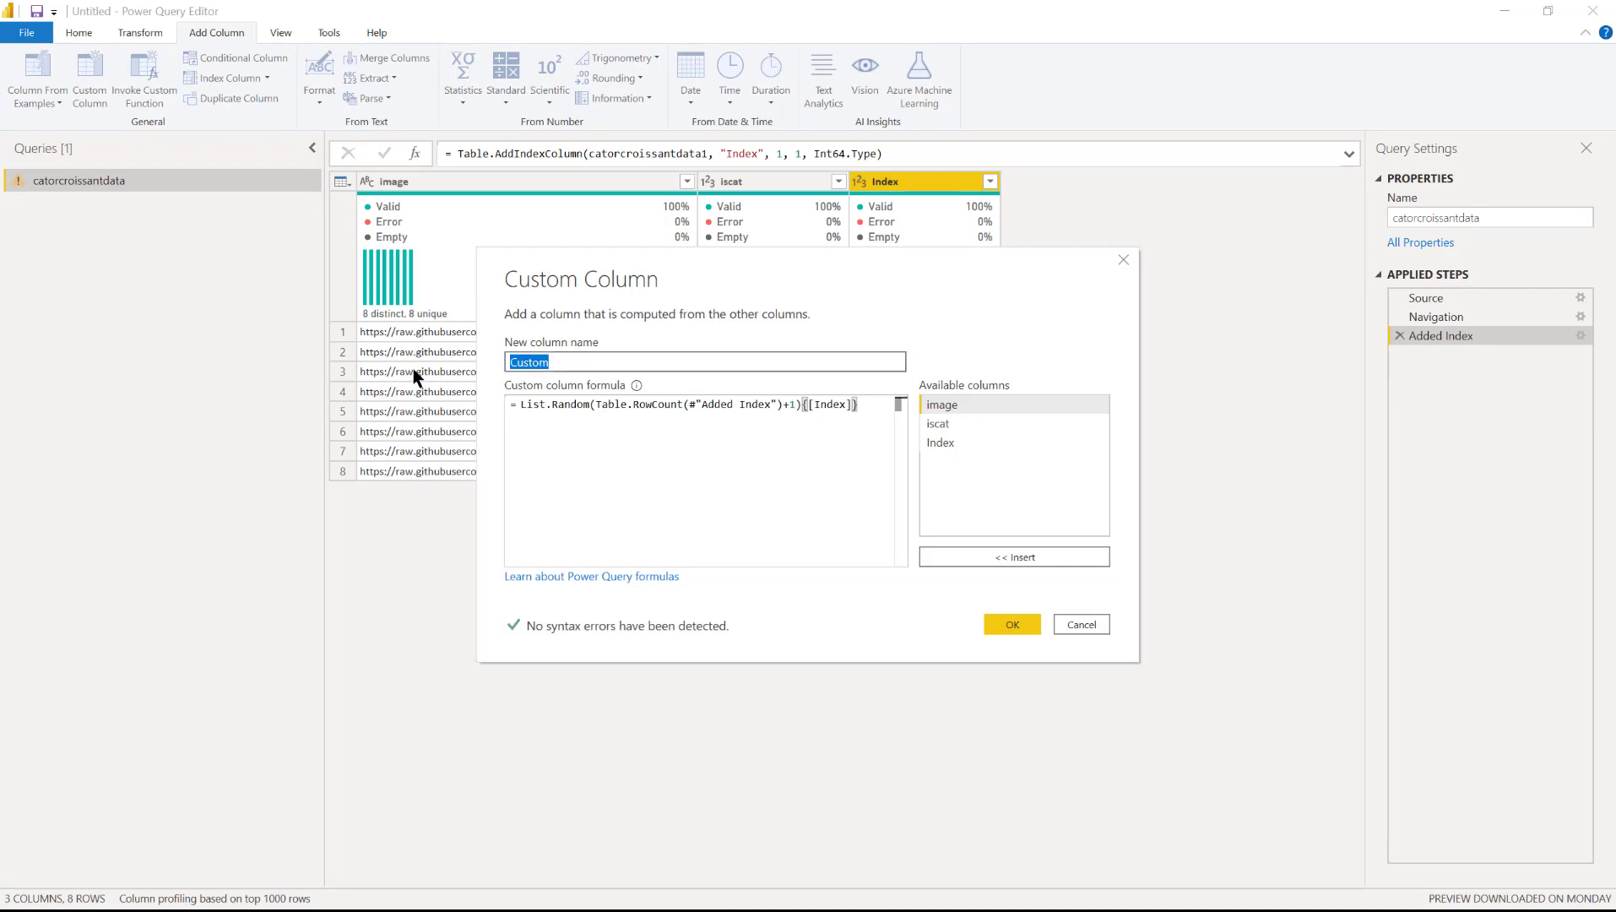
type("SortOrder")
left_click(545, 405)
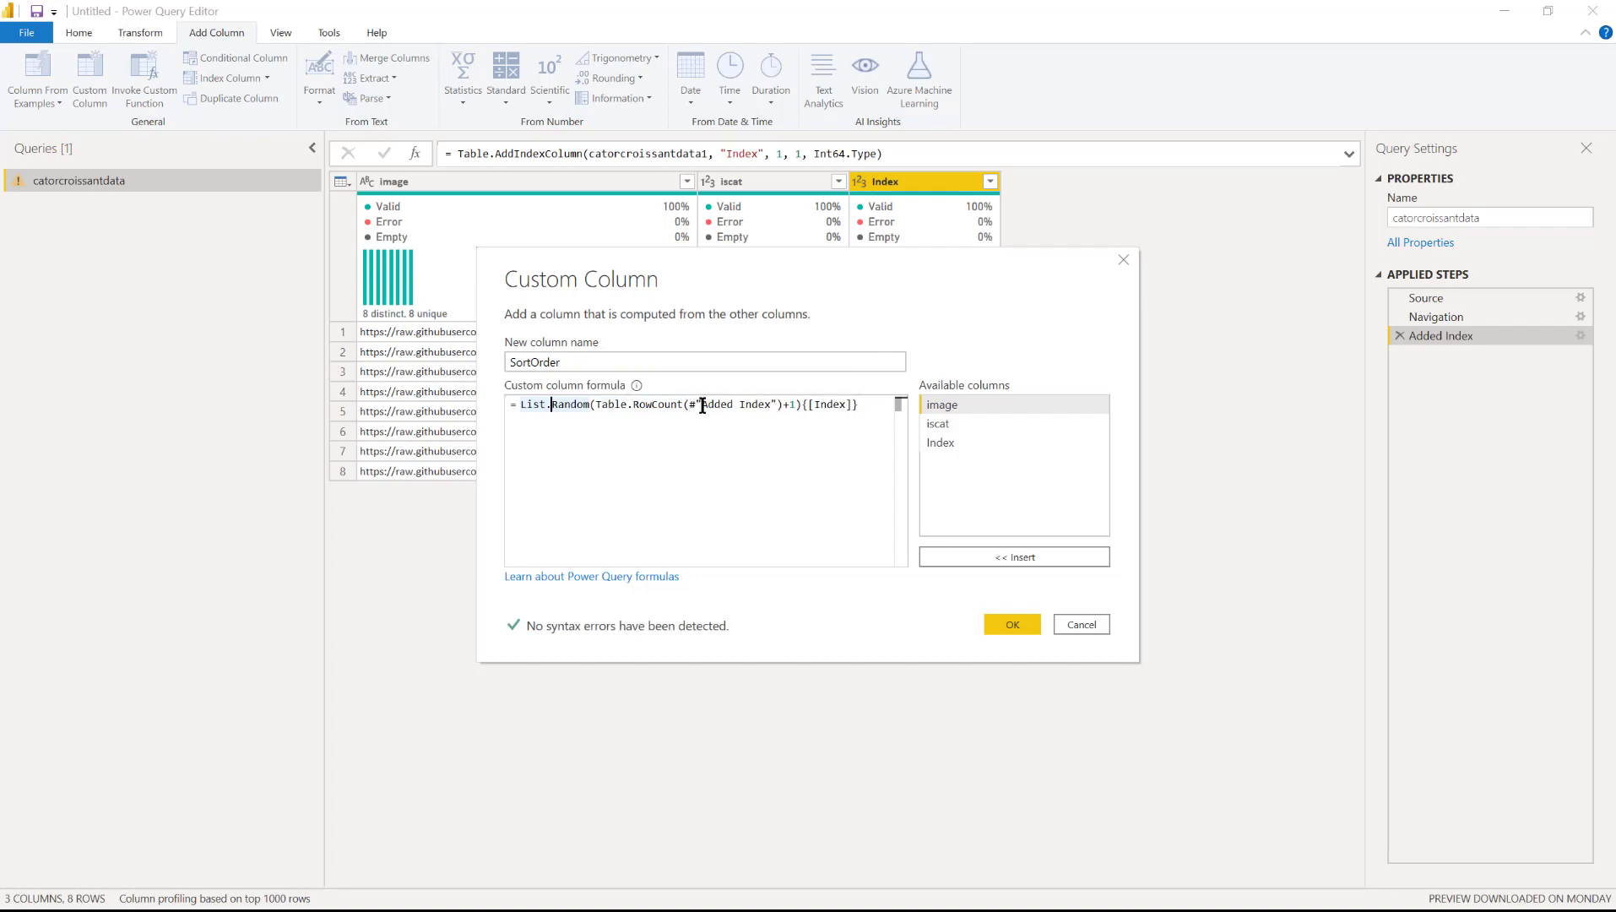
left_click_drag(700, 406, 773, 404)
double_click(791, 405)
double_click(829, 405)
left_click(1010, 624)
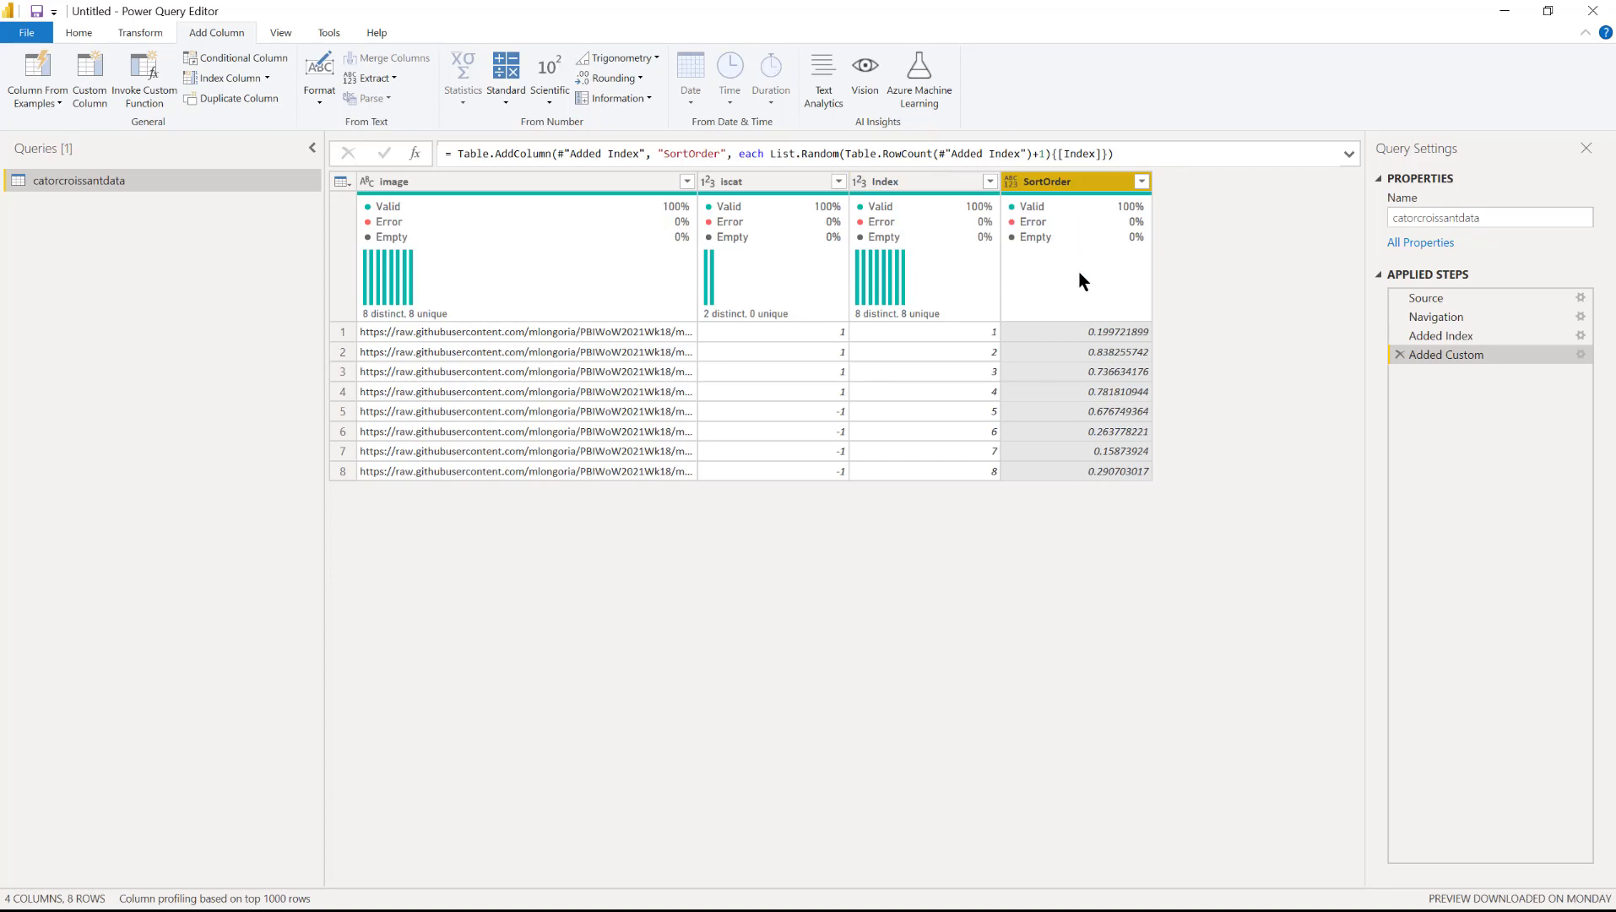
Remove the Index column, and rename the image and iscat columns to Image and IsCat.
right_click(925, 179)
left_click(971, 215)
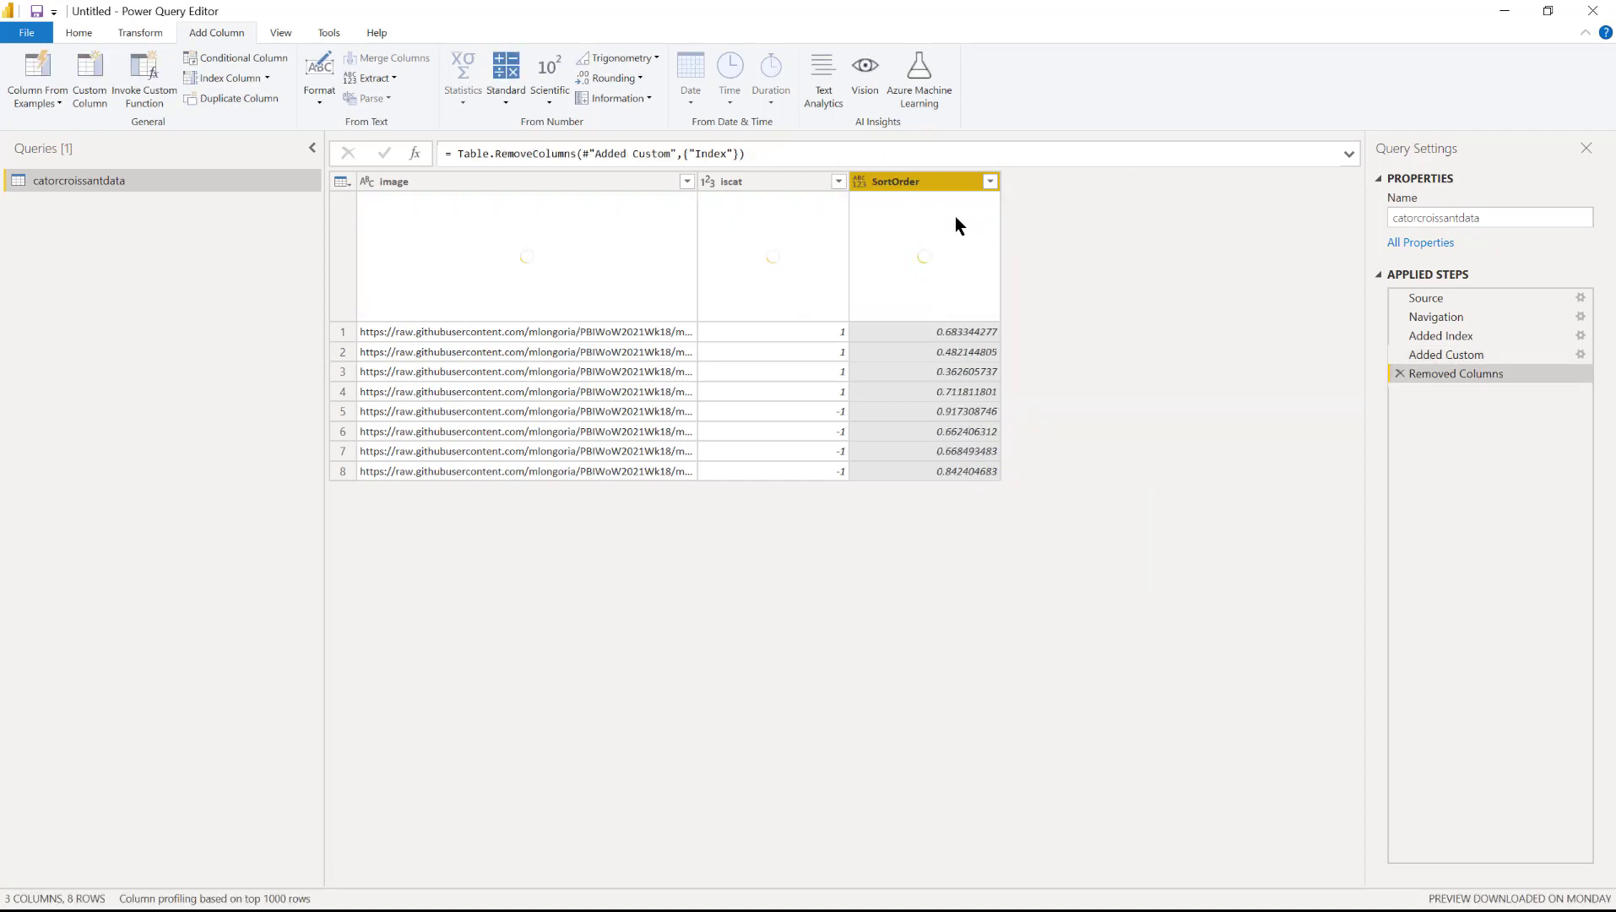
left_click(388, 184)
double_click(388, 184)
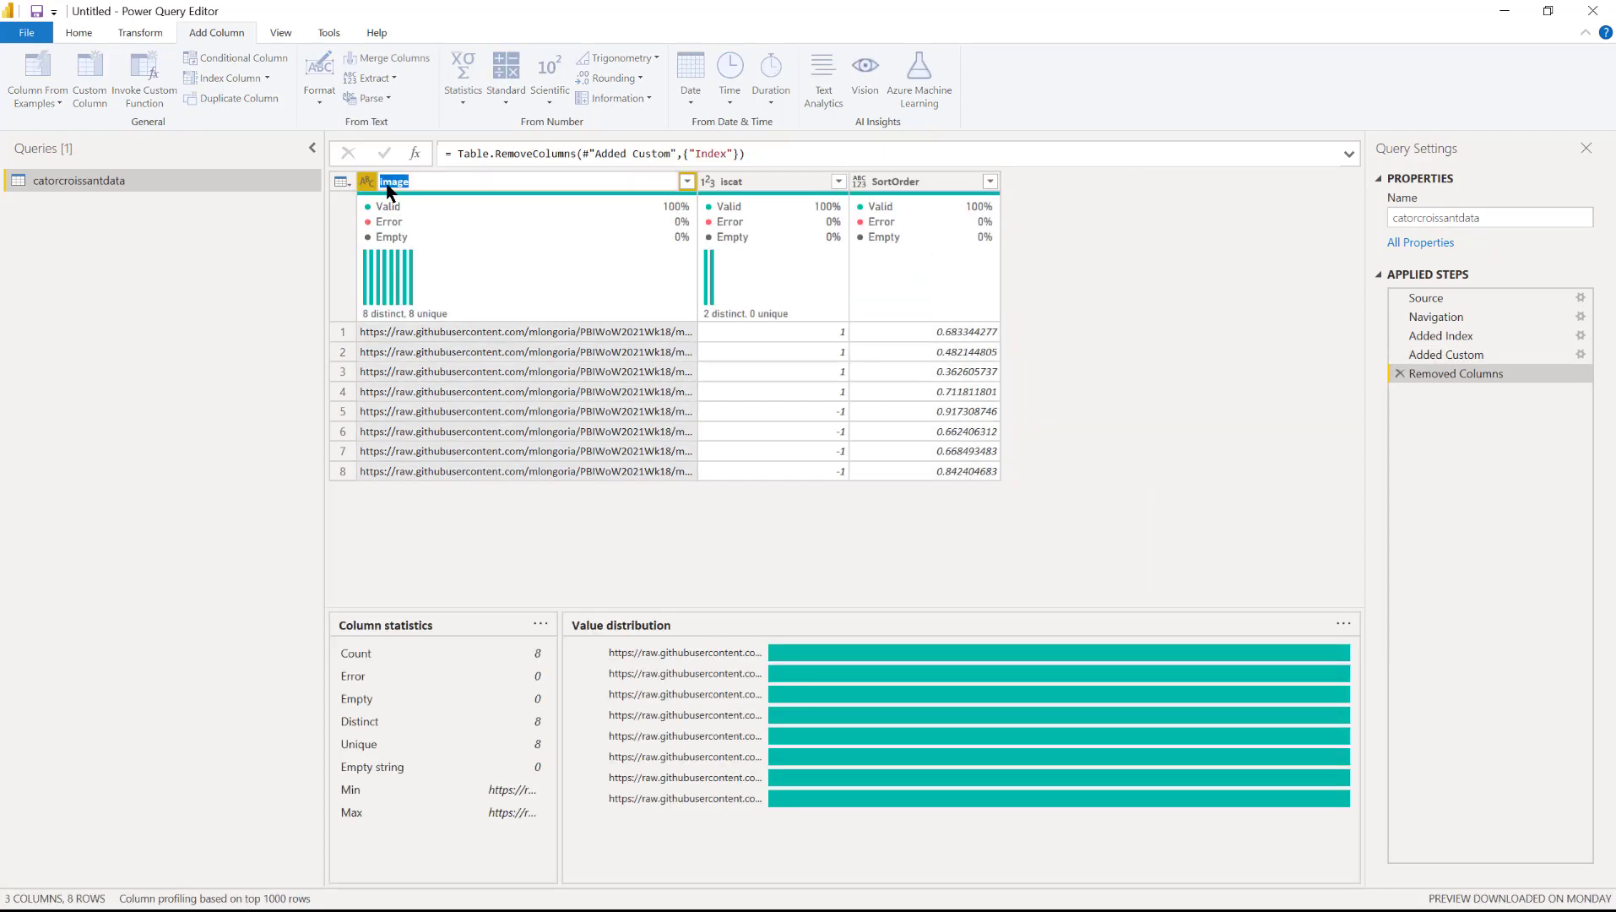
type("Image")
key("Return")
left_click(766, 184)
double_click(766, 184)
type("I")
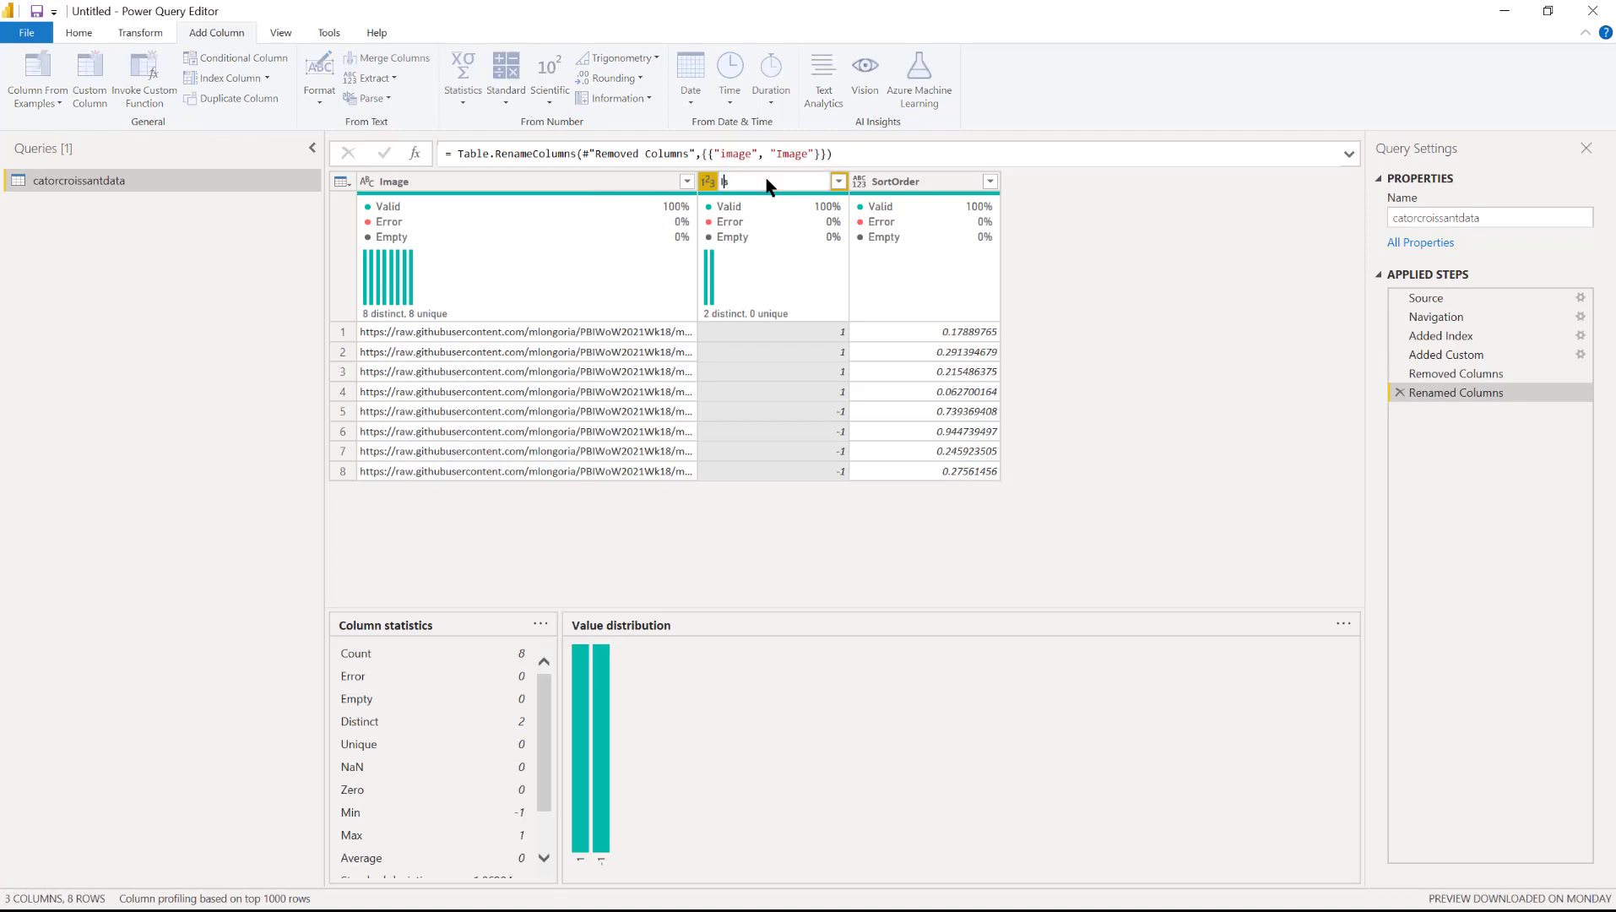
type("sCat")
key("Return")
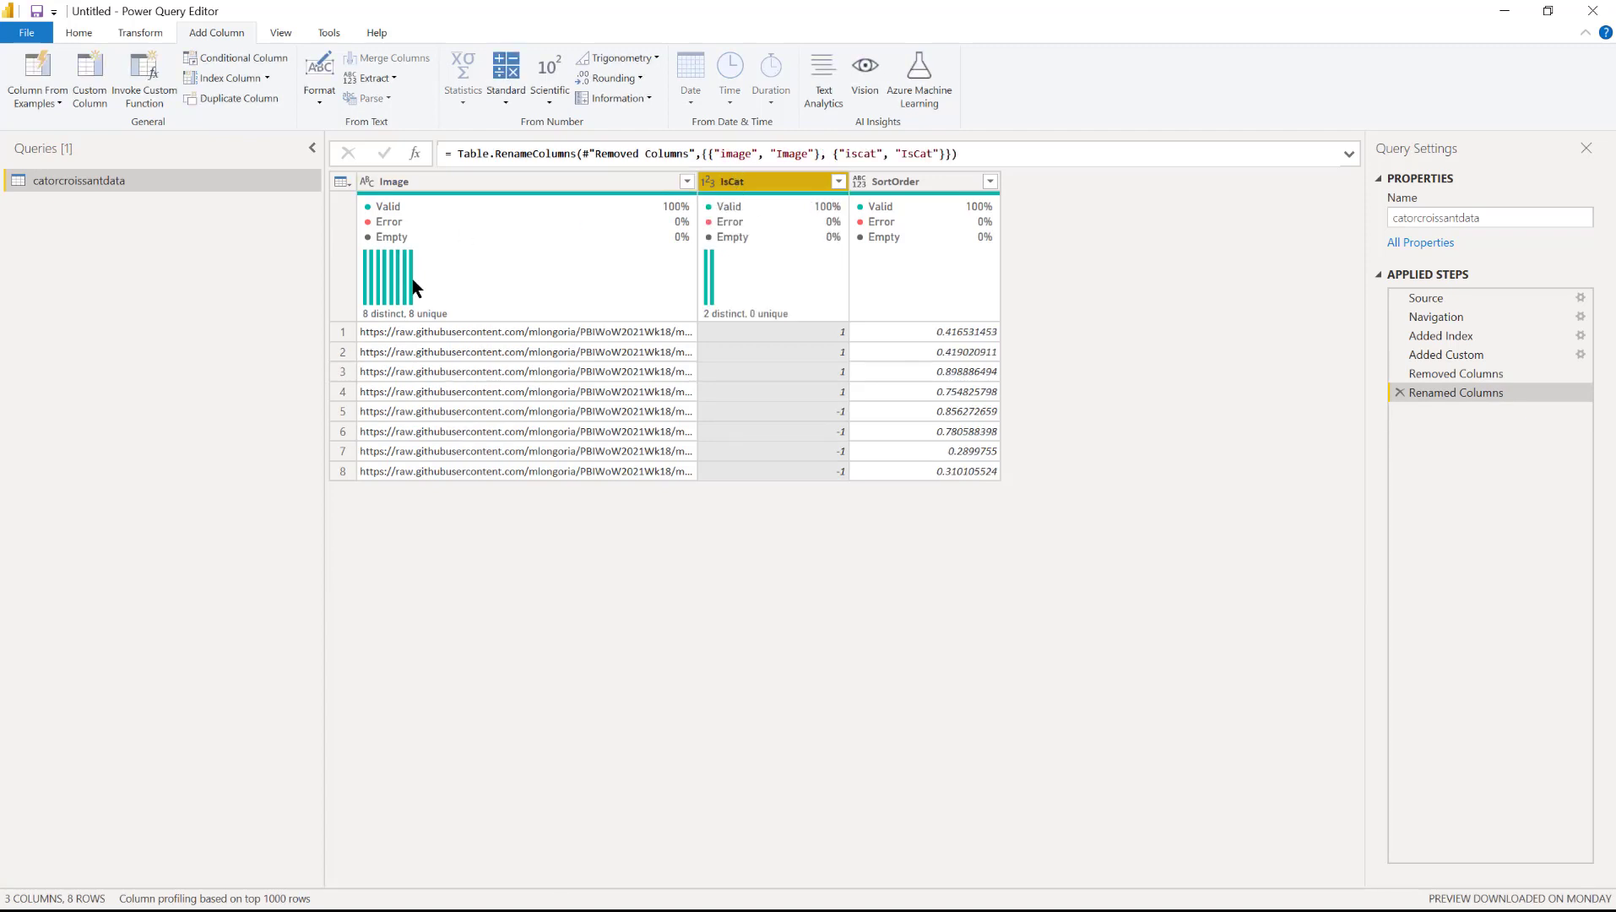
Rename the query as Cat Or Food, and close the editor with the changes applied to the model.
mouse_move(485, 240)
left_click_drag(1496, 217, 1009, 214)
type("Cat O")
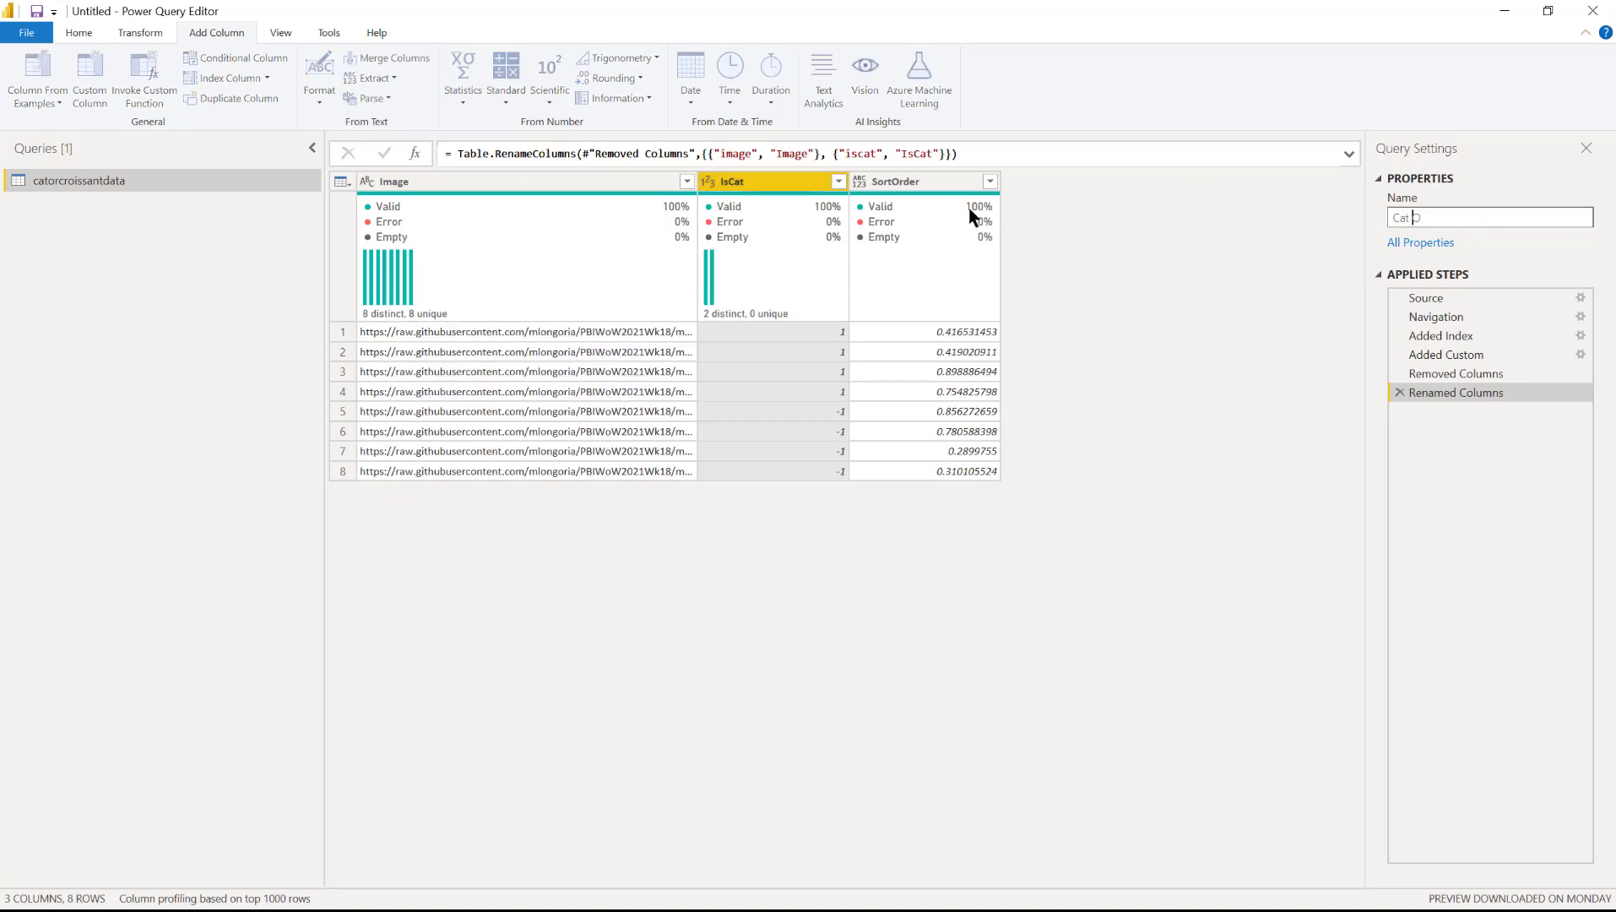
type("r Food")
key("Return")
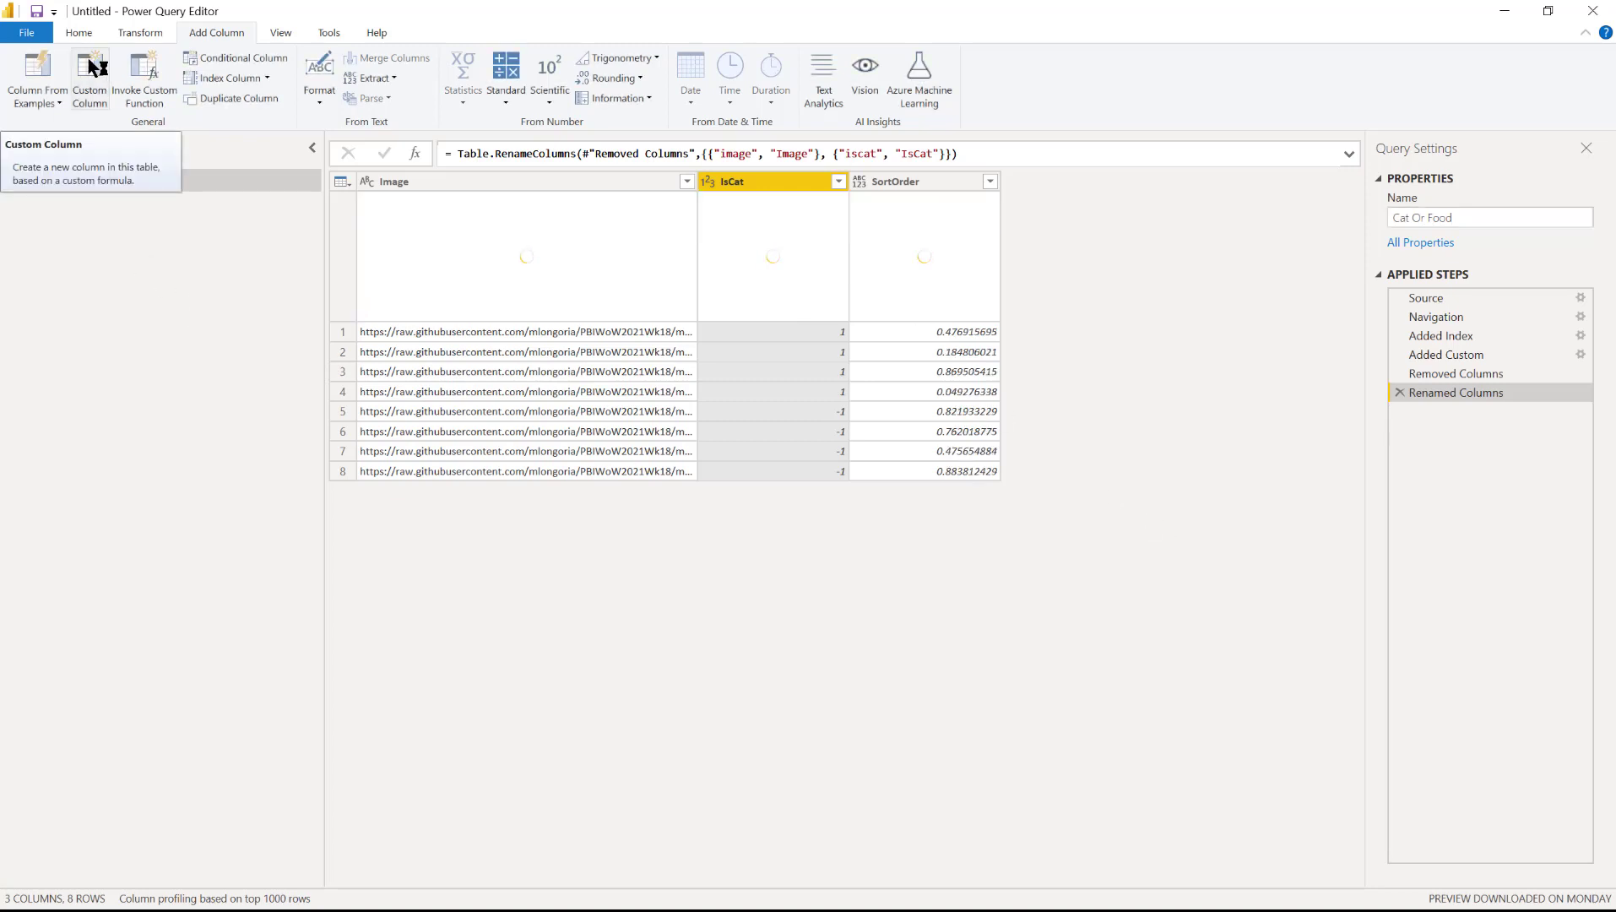
left_click(28, 34)
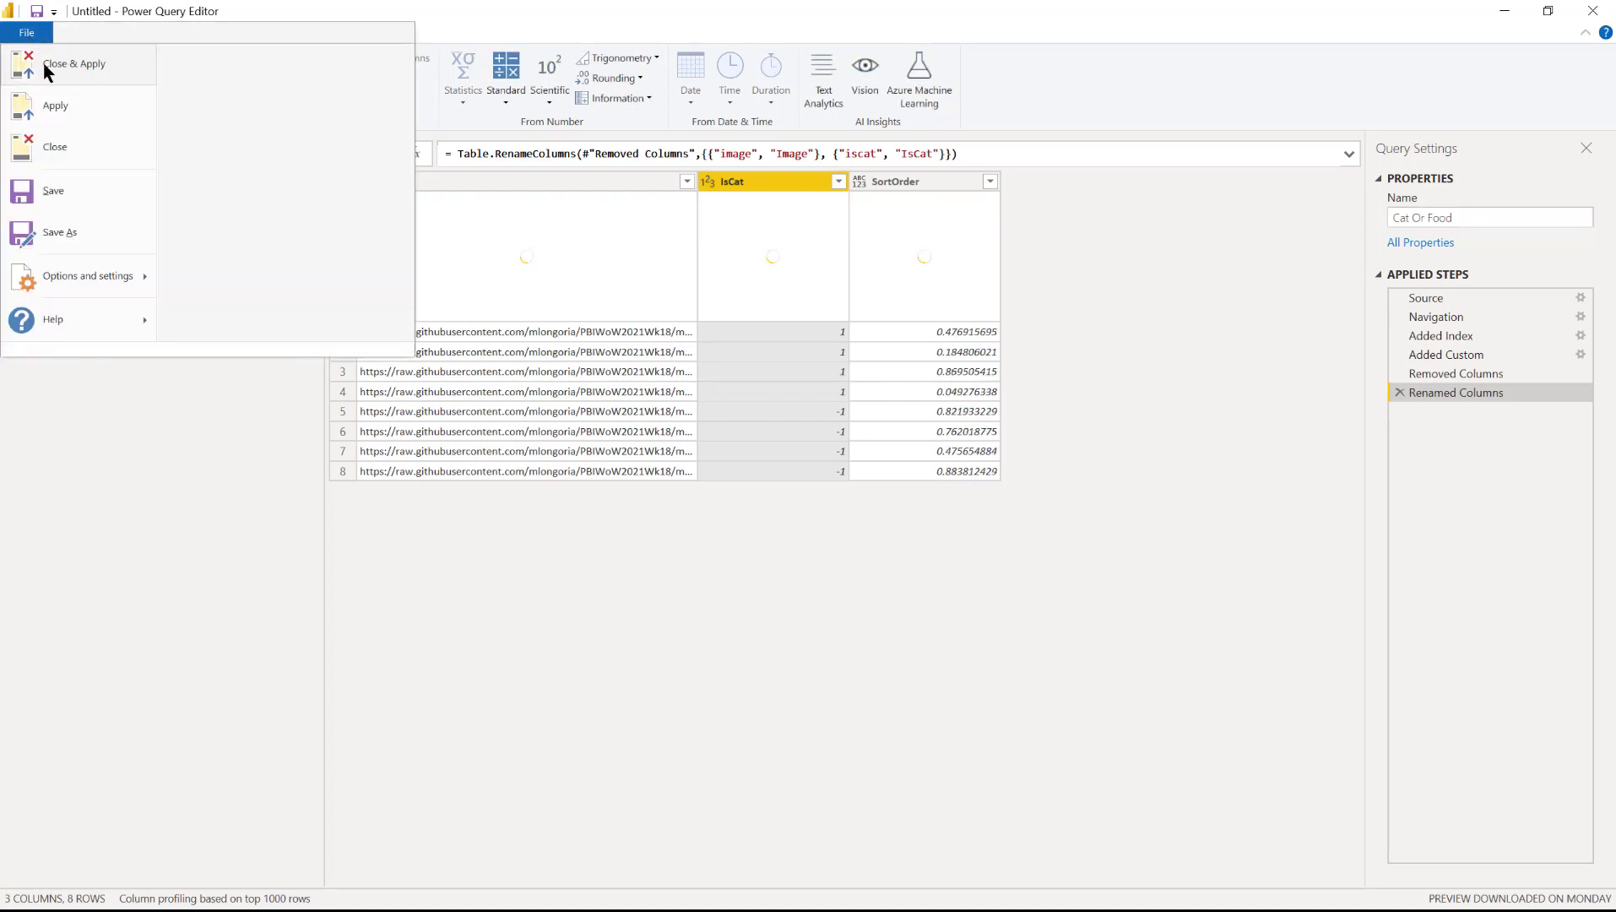
left_click(52, 63)
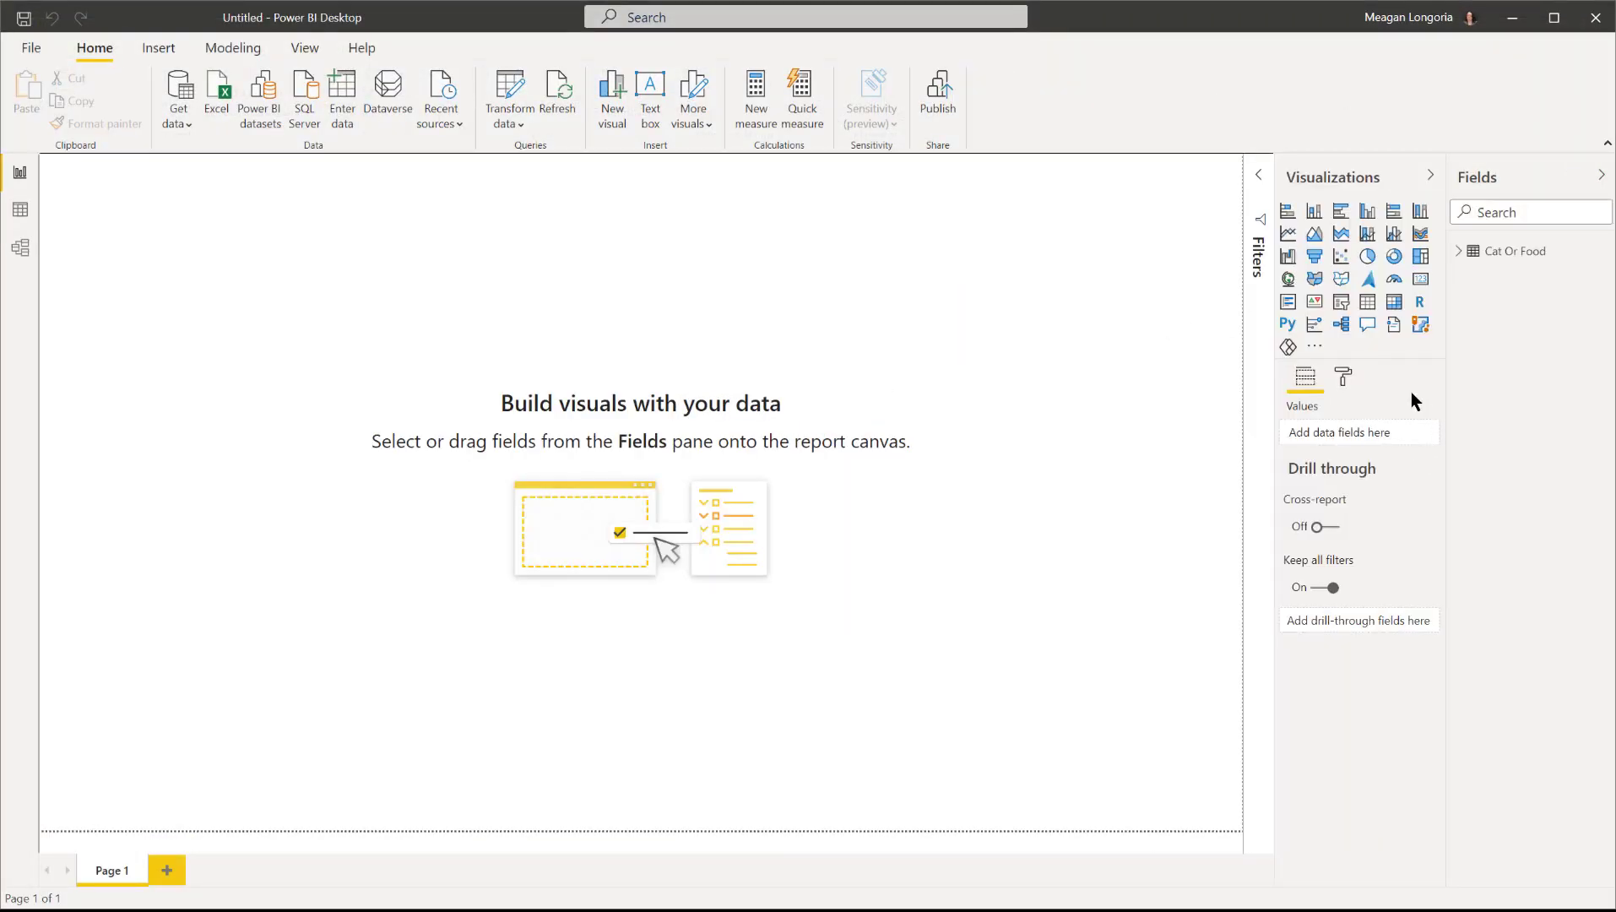
Set the report page background colour to #3F3F3F with 10% transparency.
left_click(1343, 376)
left_click(1335, 517)
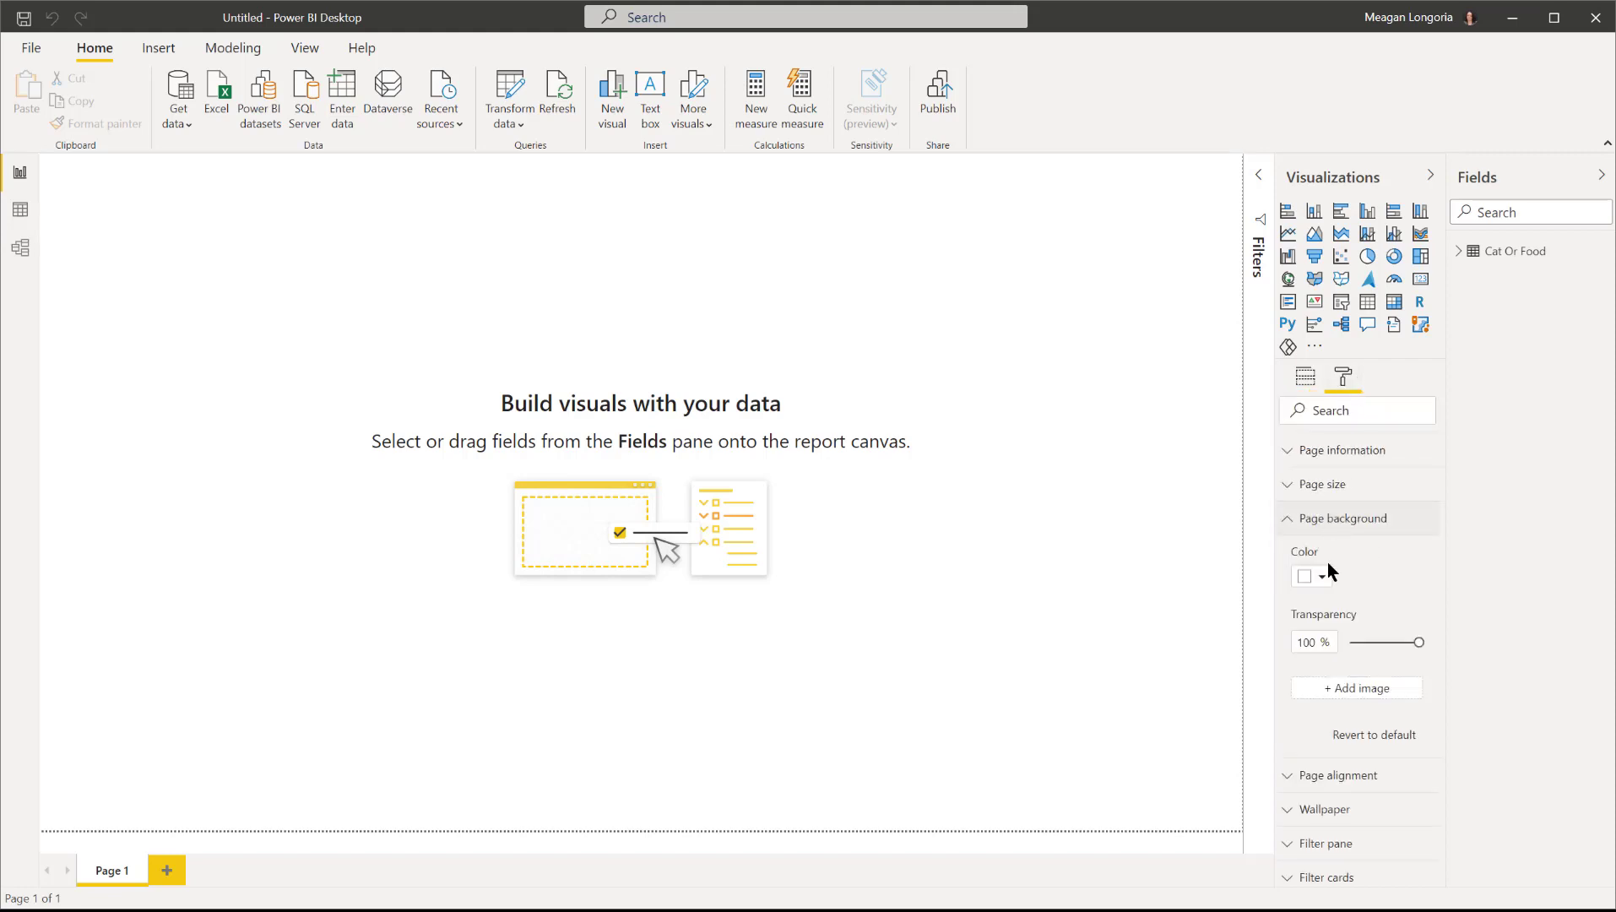
left_click(1310, 577)
left_click(1359, 876)
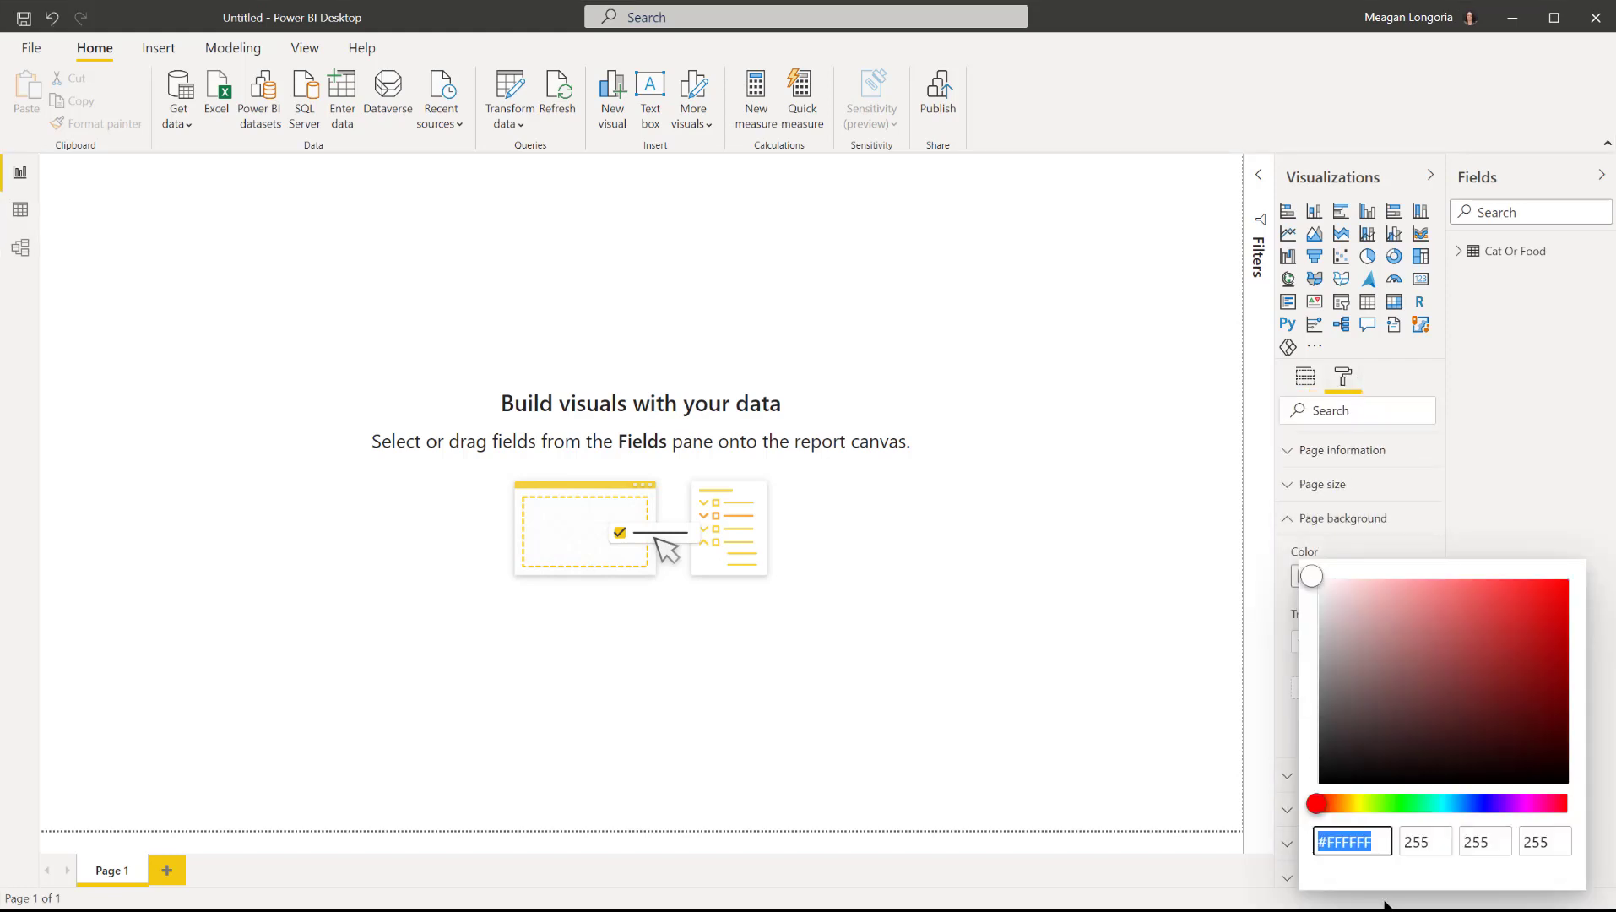
type("#3F3F3F")
left_click(1534, 488)
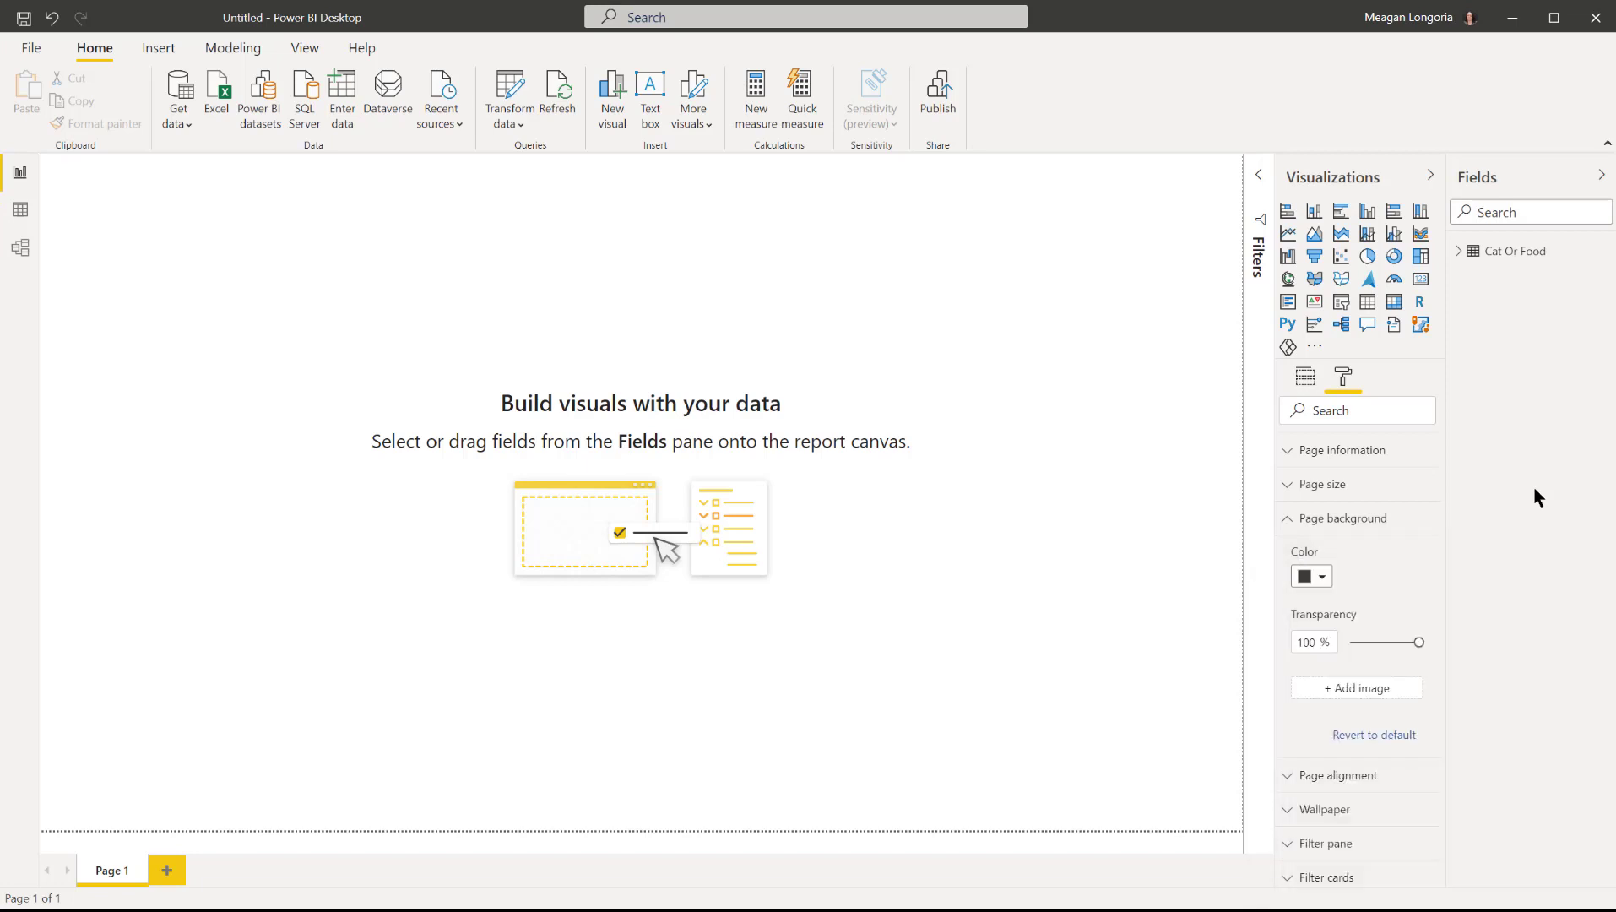
left_click(1305, 642)
type("10")
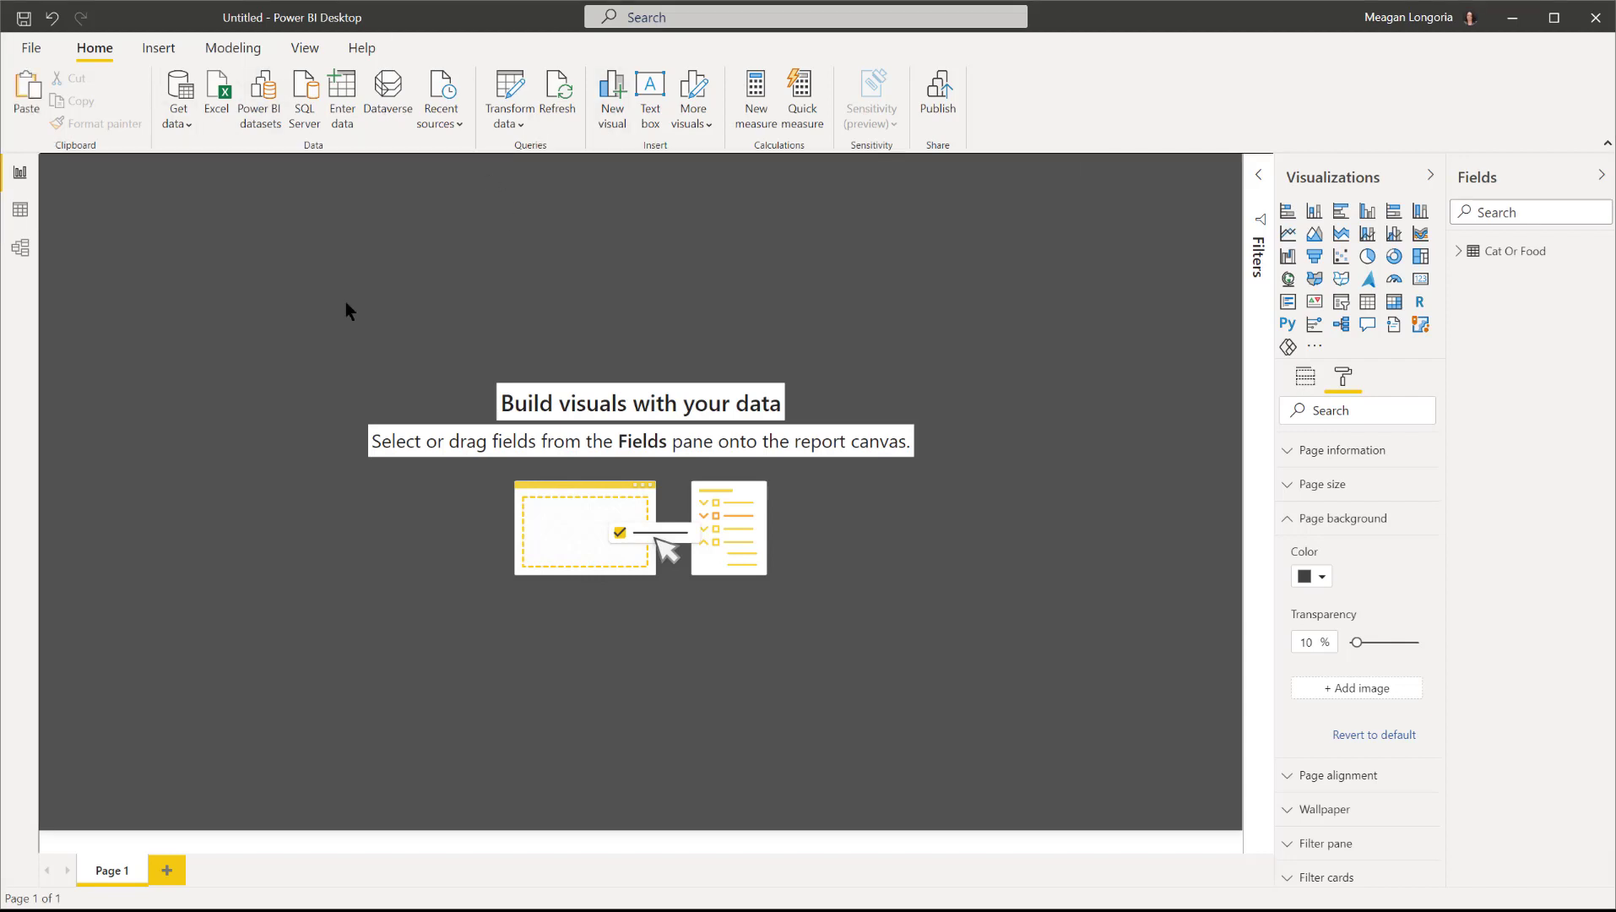
Add text boxes for the instructions "Select the cats in the pictures below as quickly as possible…" and the title "Cat or Food?" with cat and croissant emojis.
type("Select the cats in the pictures below as quickly as possible. But be careful - there are some pictures of croissants mixed in!  Check your results on the right.")
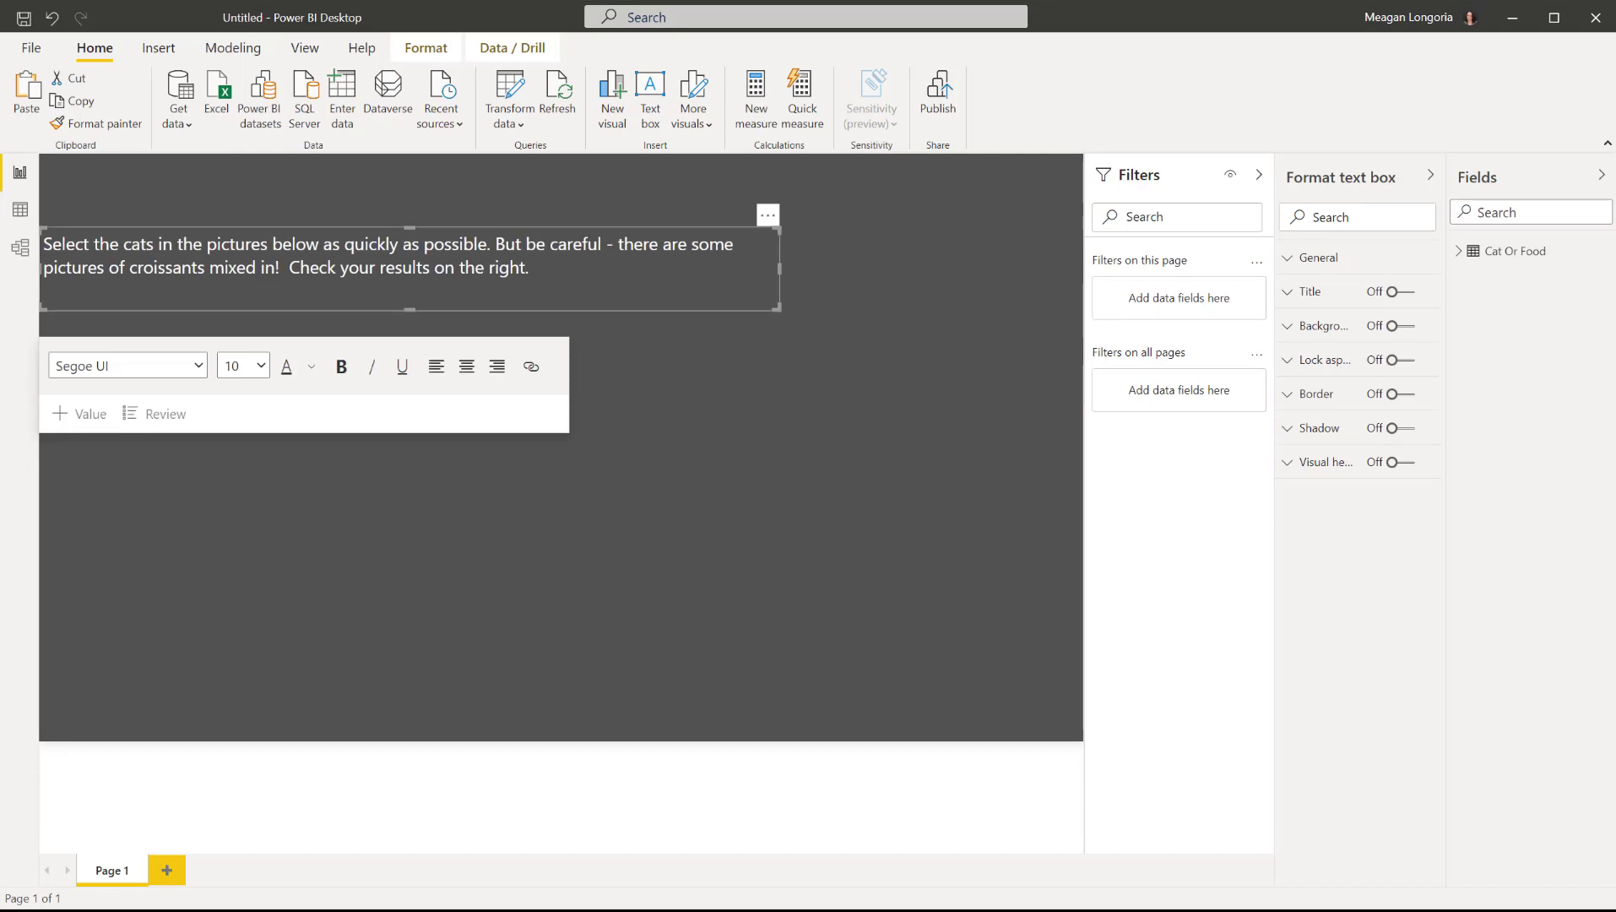
left_click(183, 194)
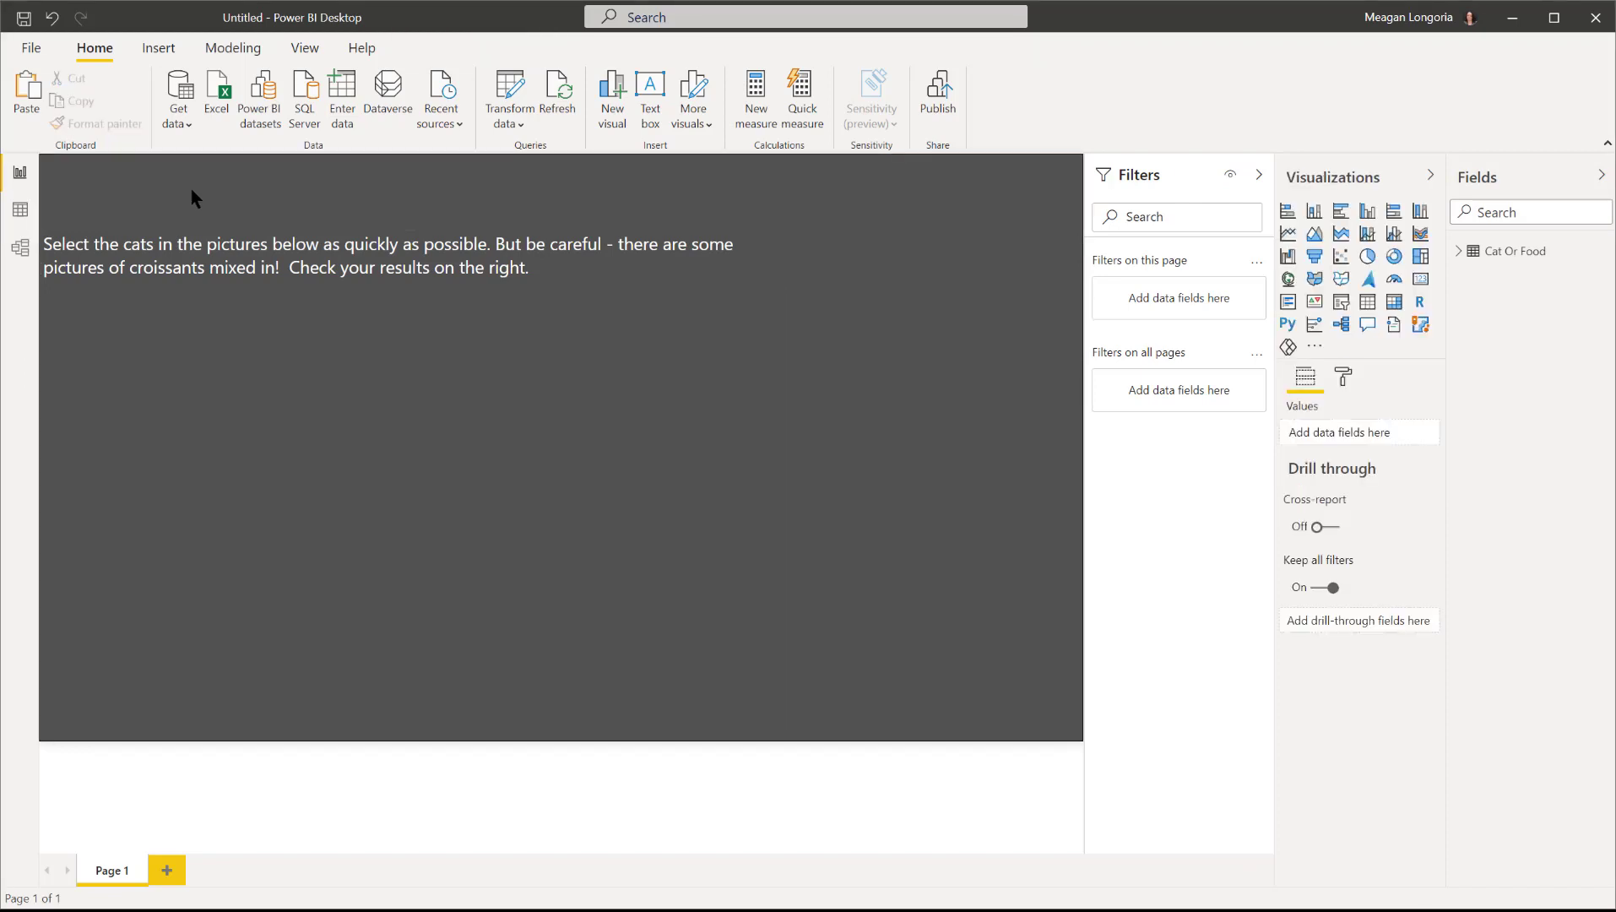
left_click(192, 187)
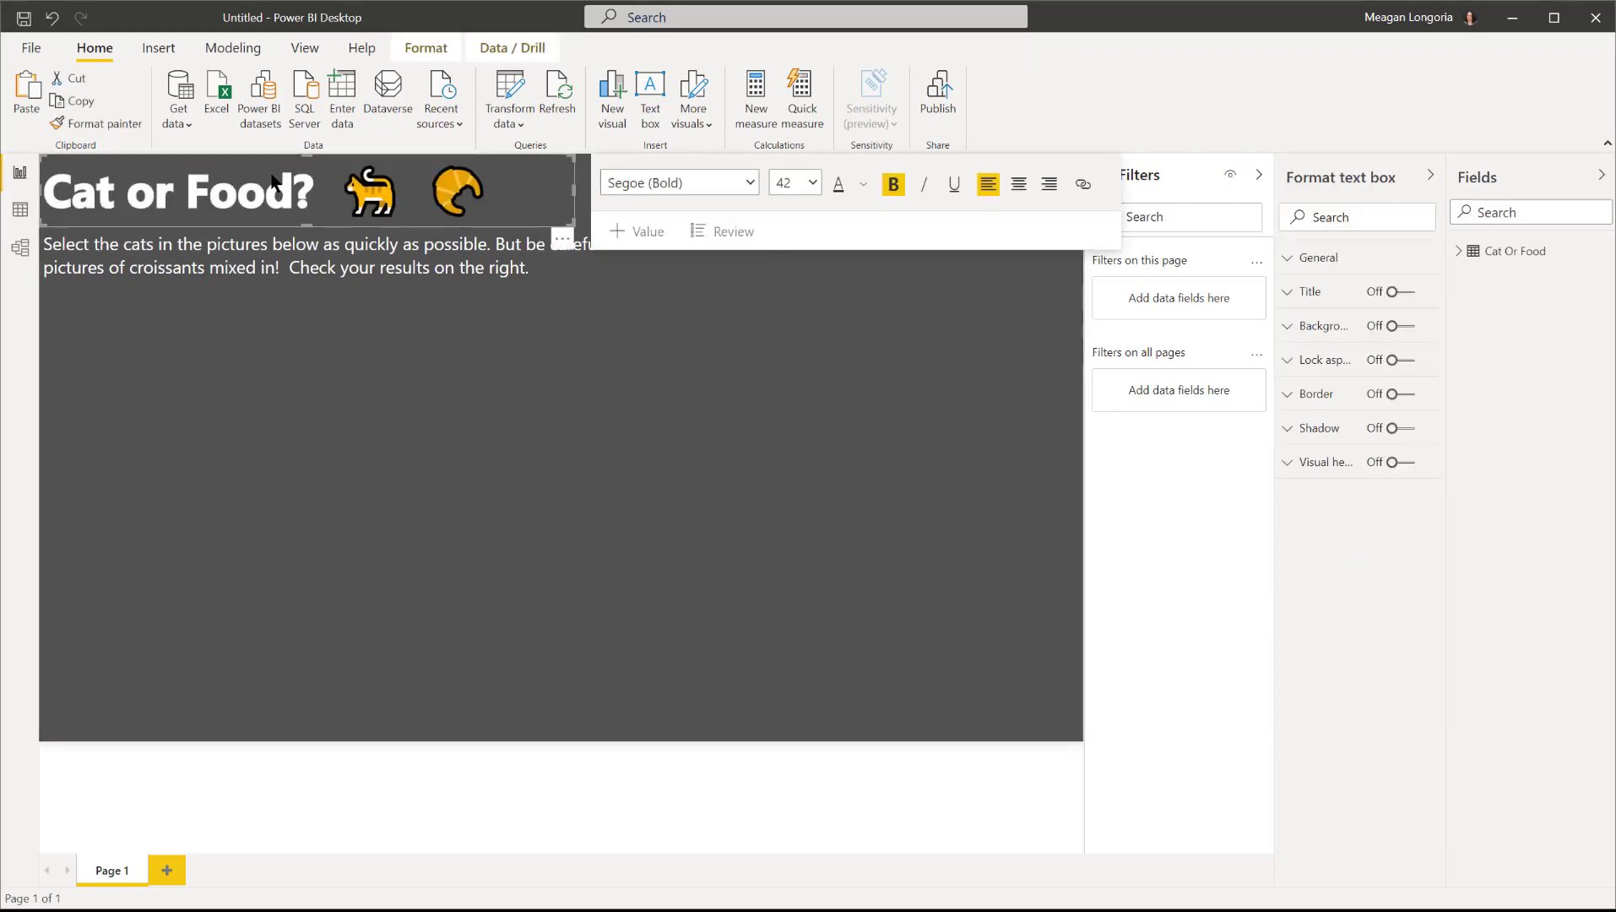
left_click_drag(91, 188, 339, 192)
left_click(360, 205)
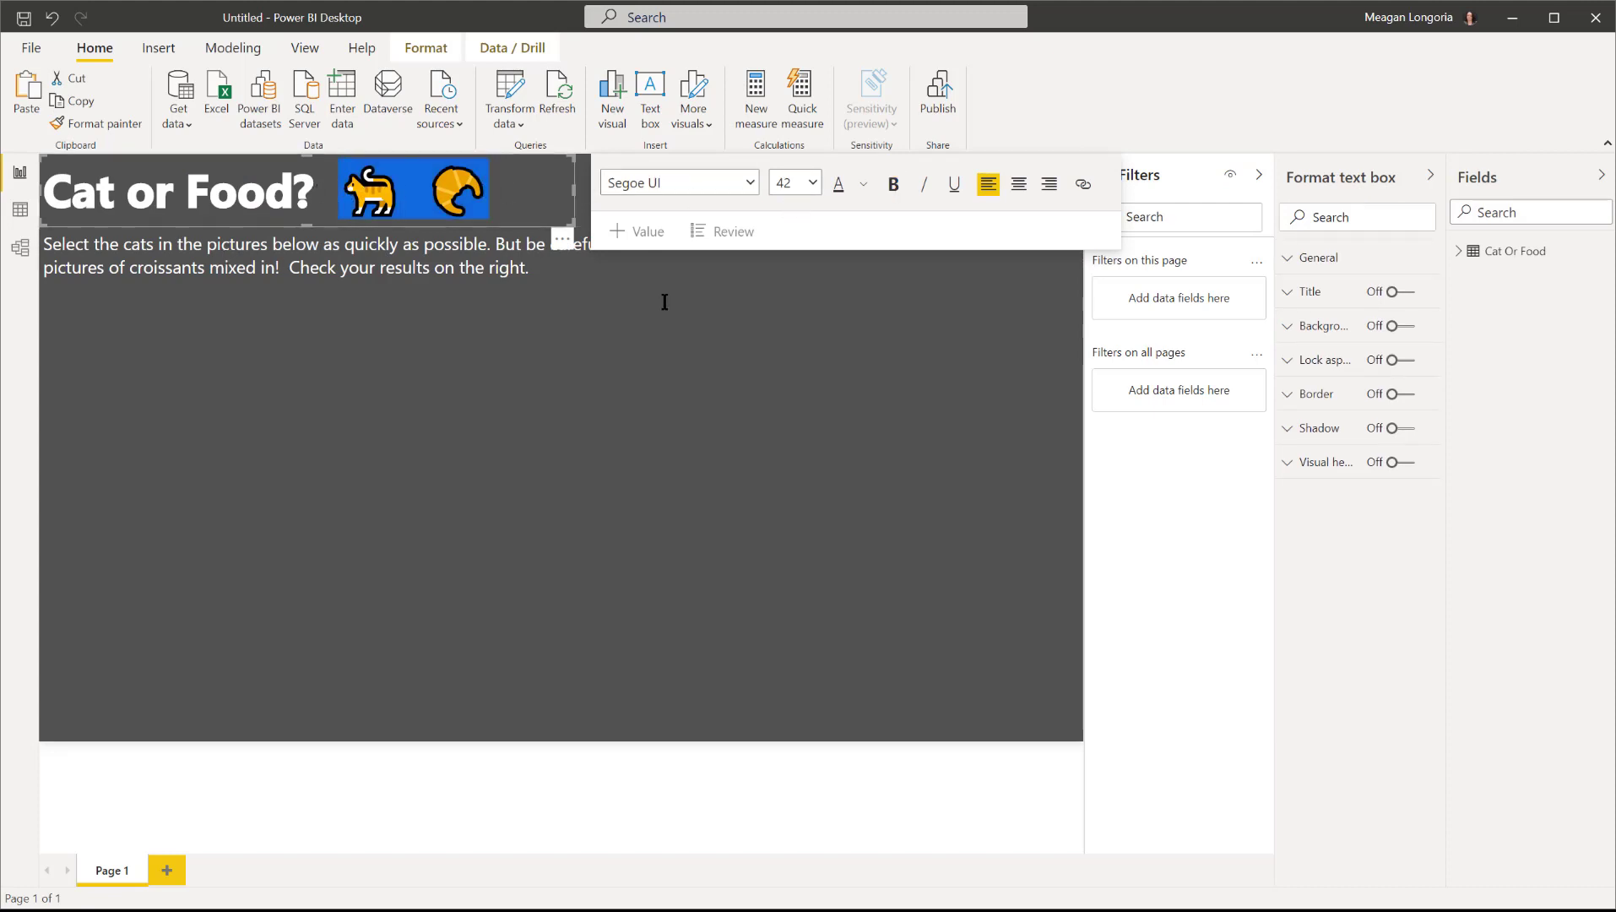
Get the Chiclet Slicer custom visual from AppSource and add an empty one to the report page.
left_click(481, 253)
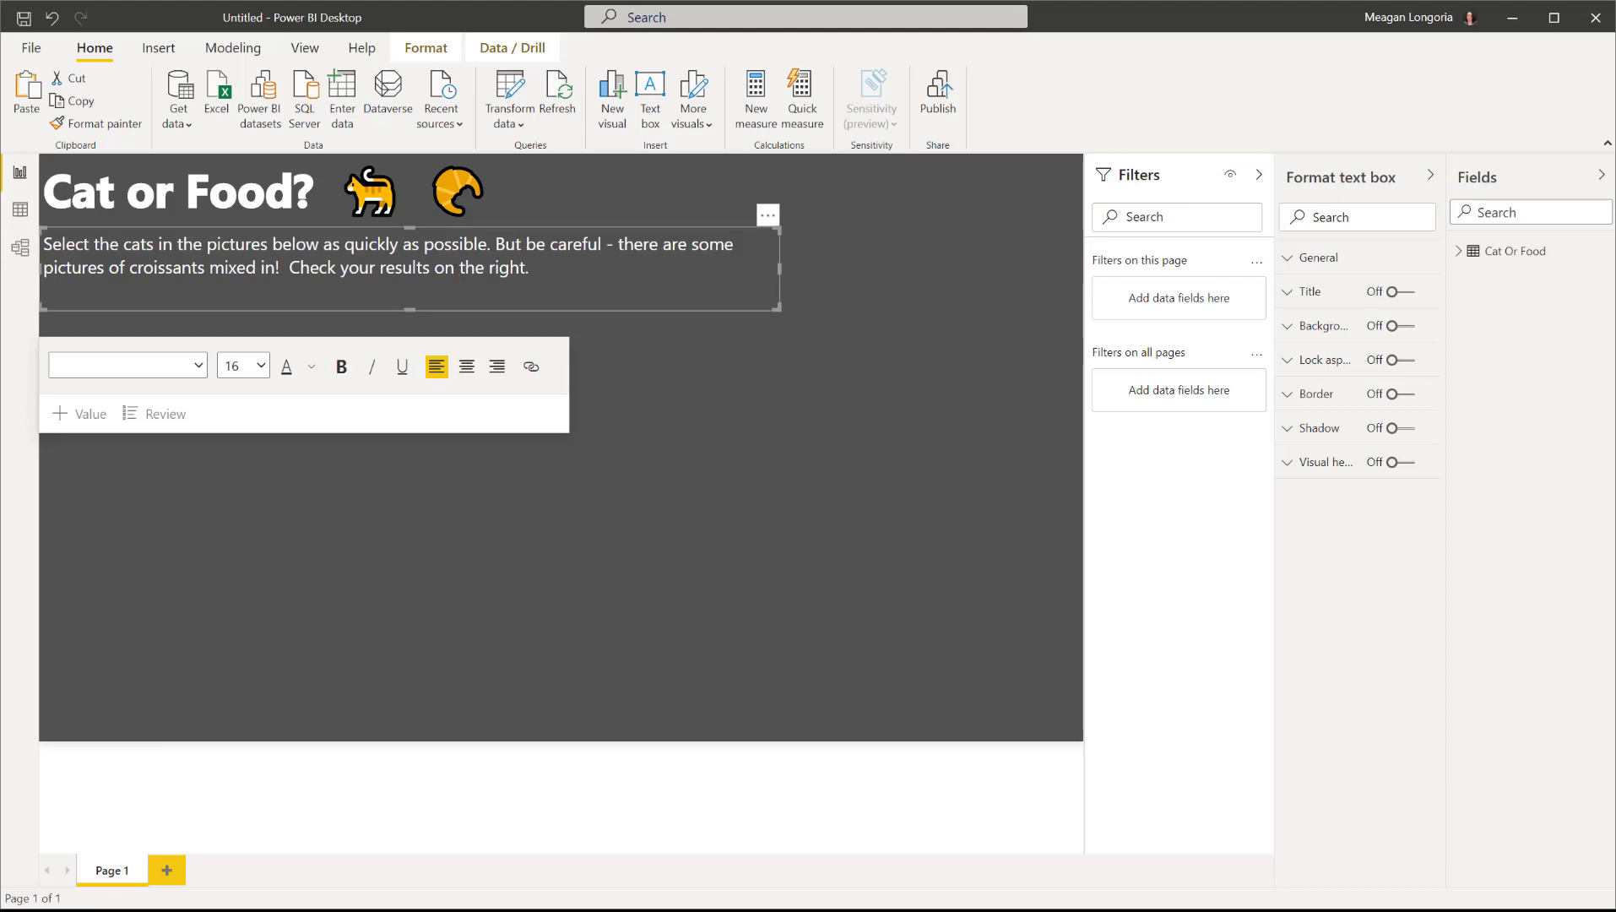
left_click(658, 498)
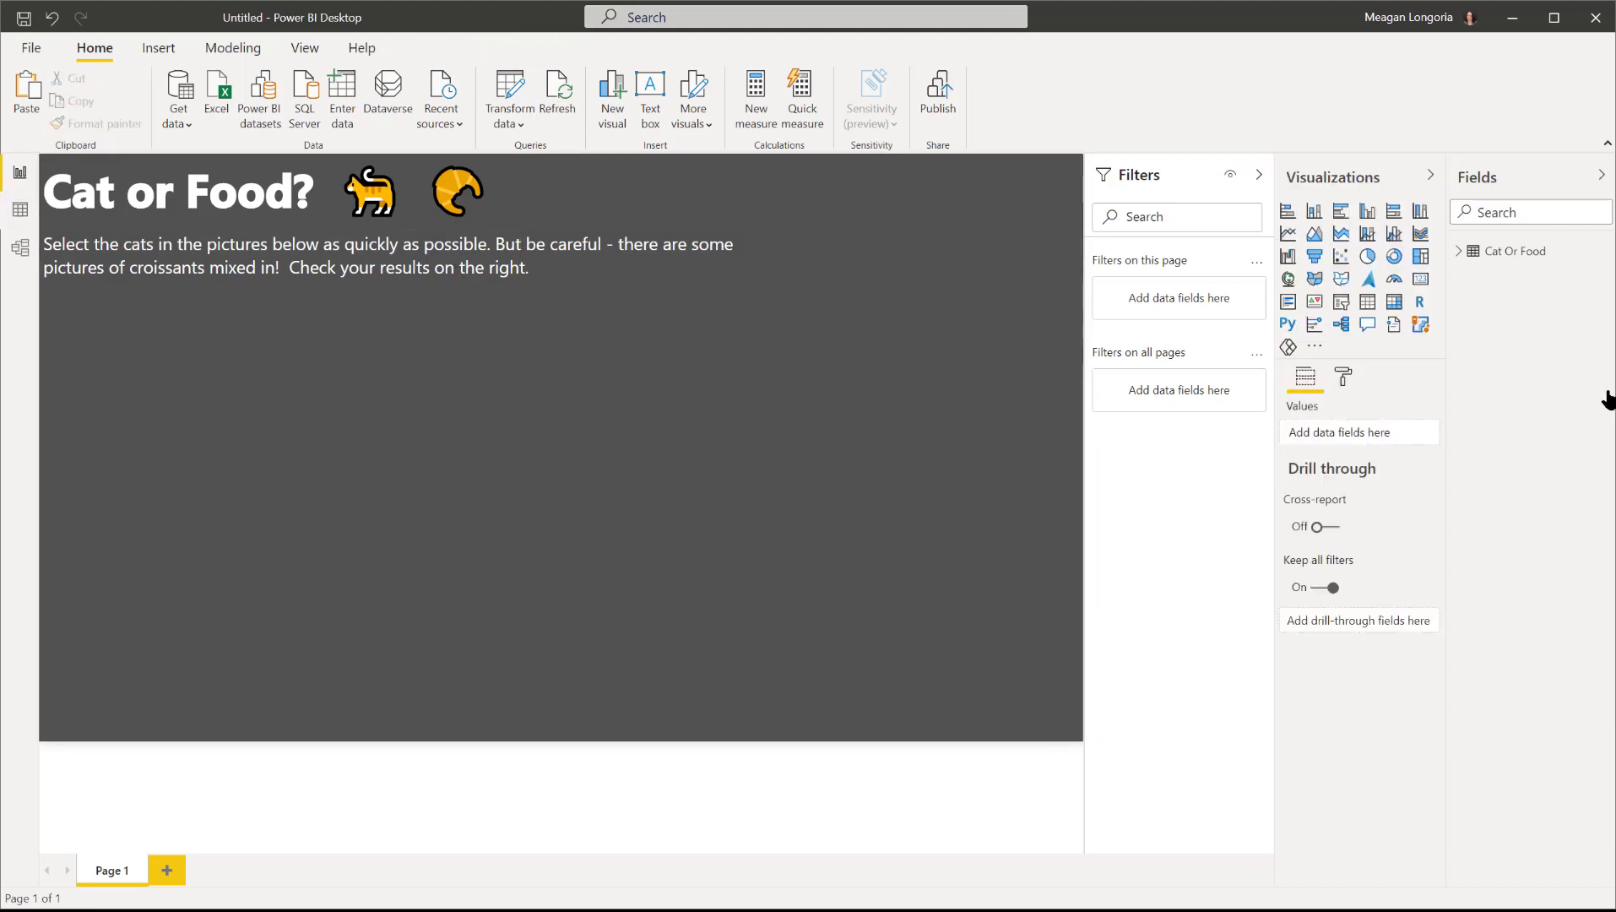
left_click(1314, 348)
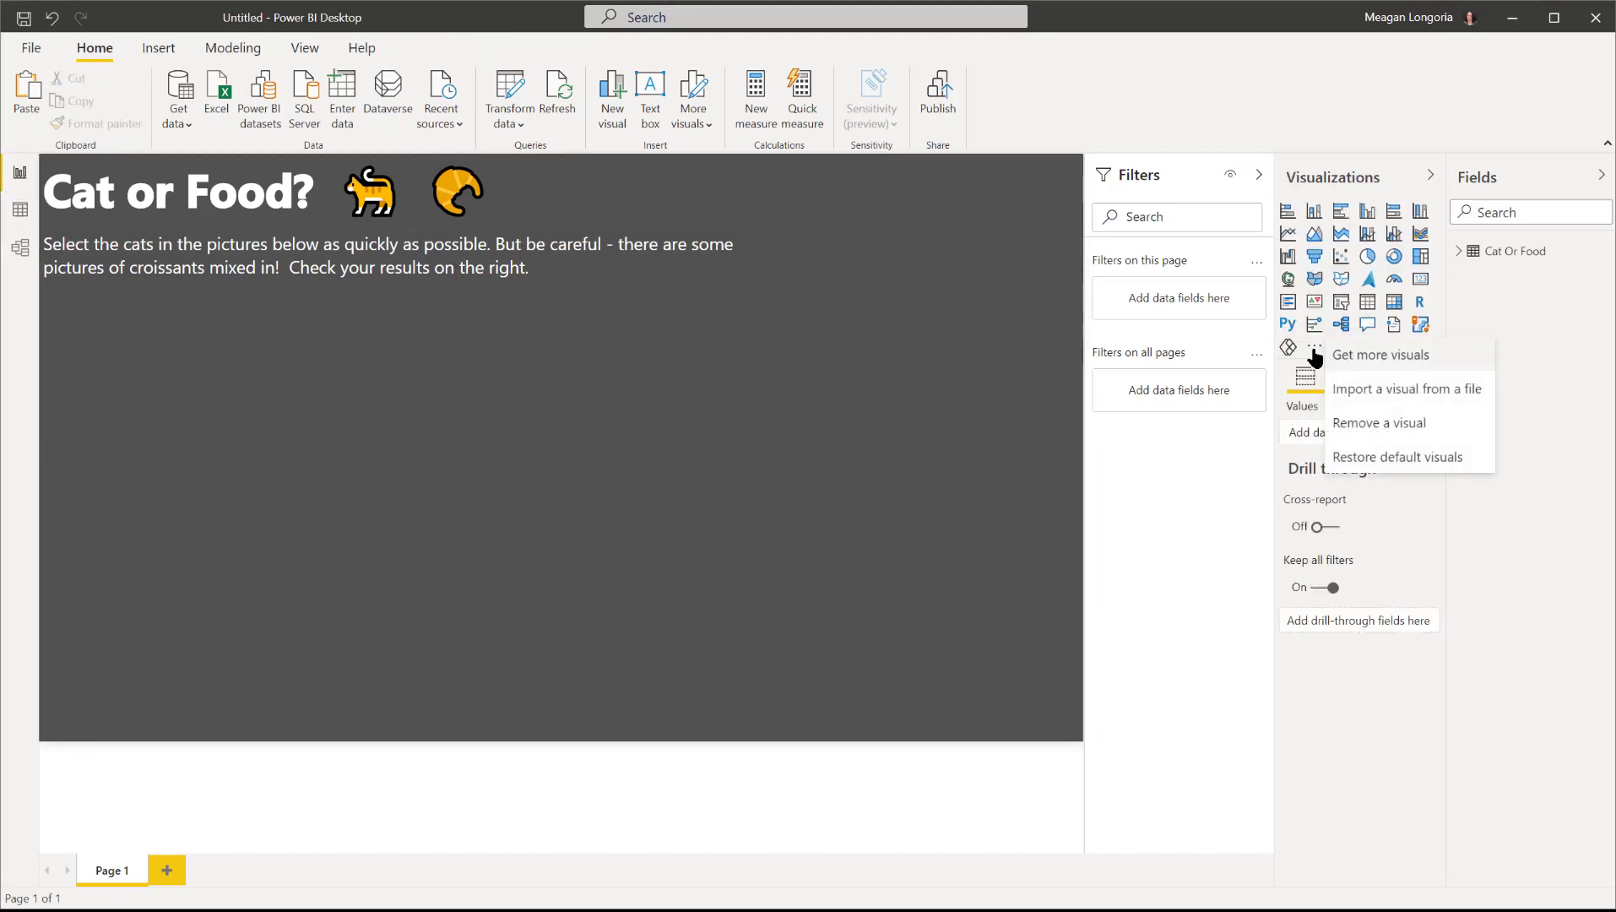
left_click(1421, 359)
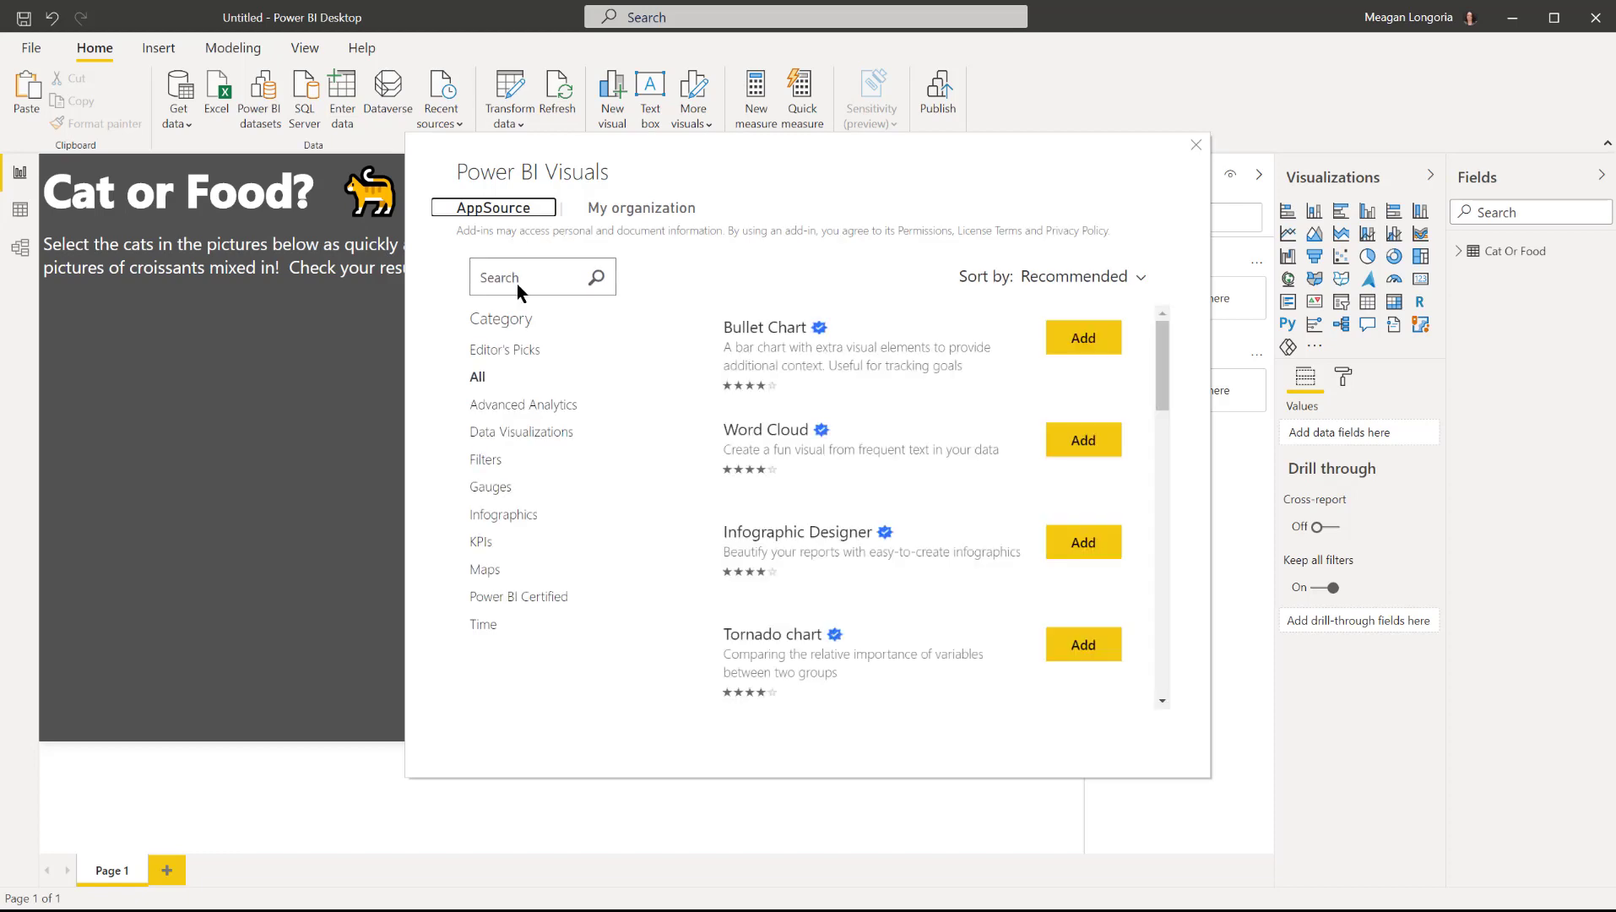
left_click(505, 277)
type("chiclet")
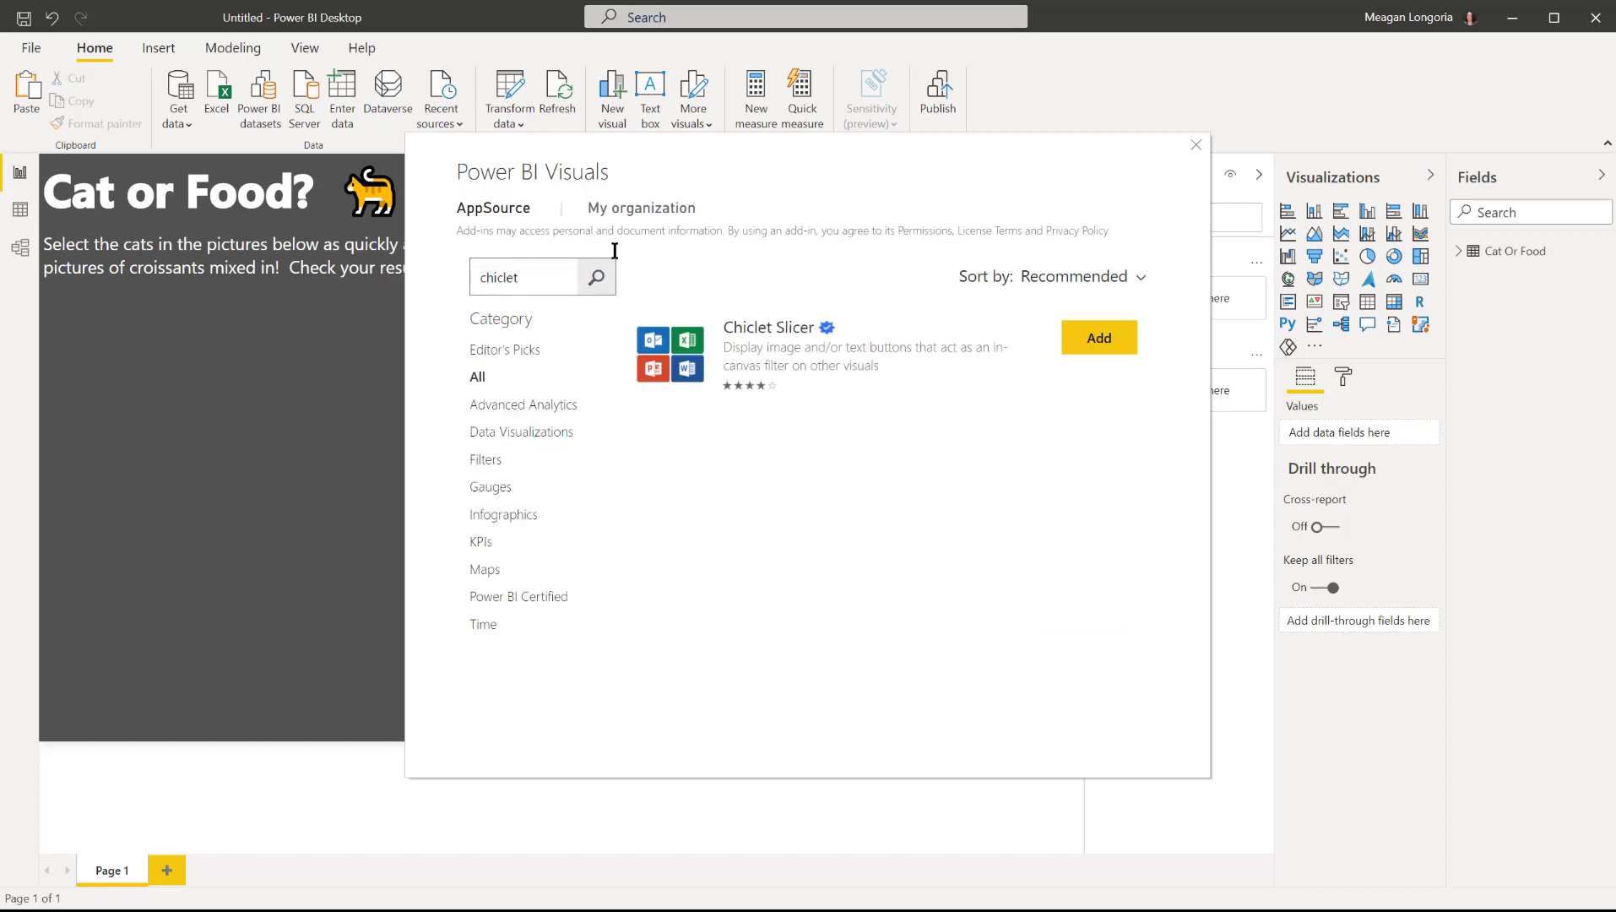
left_click(1098, 337)
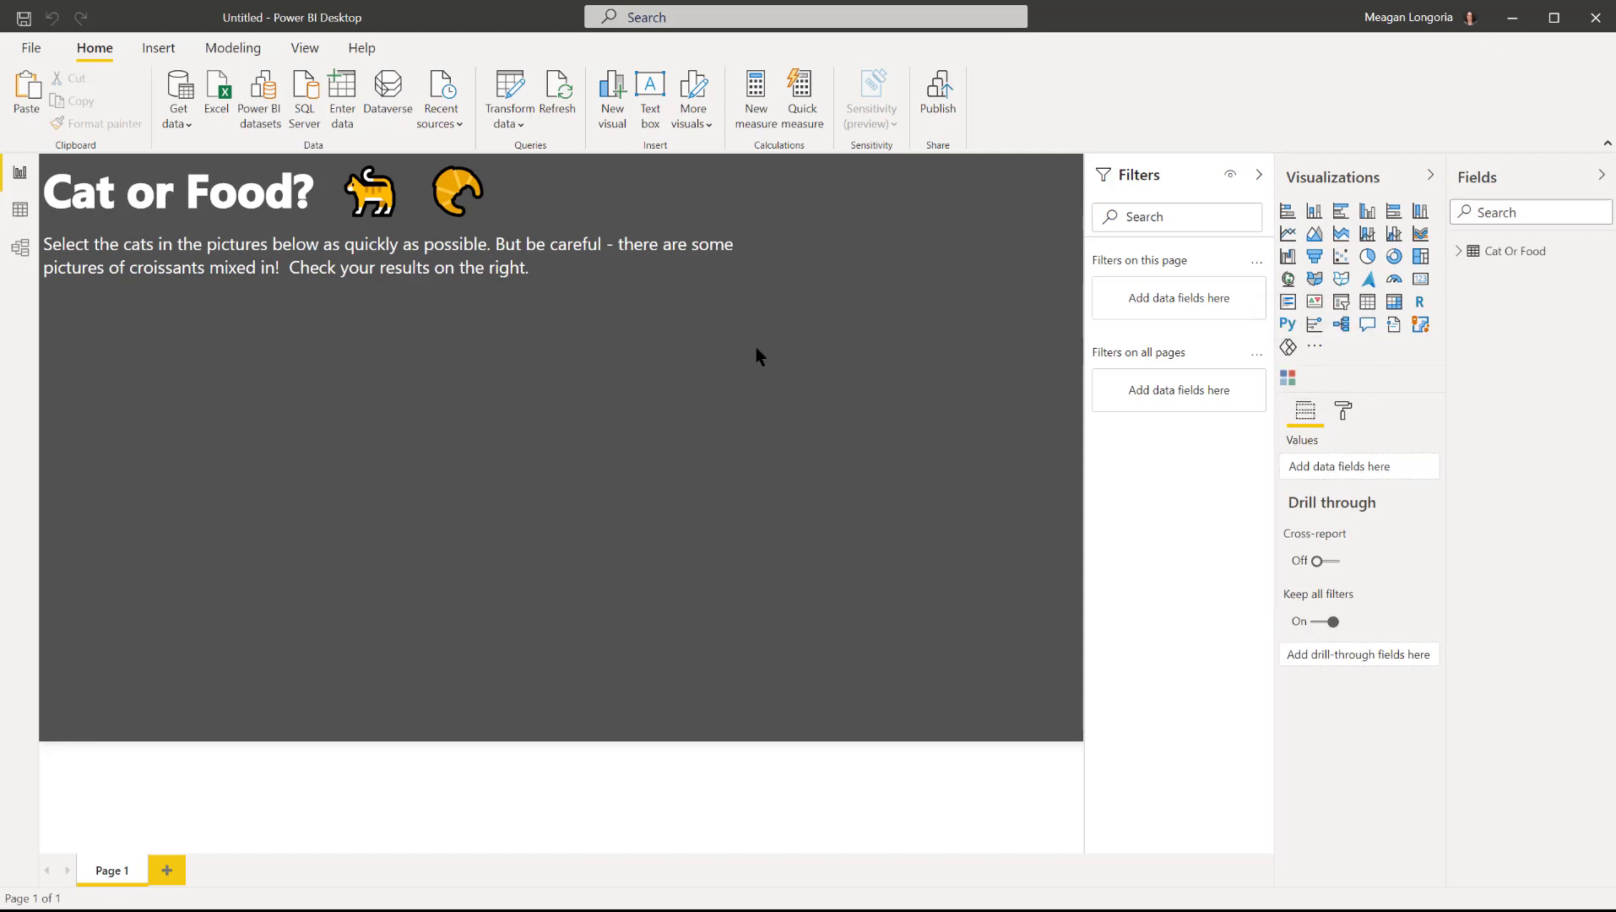
left_click(1287, 378)
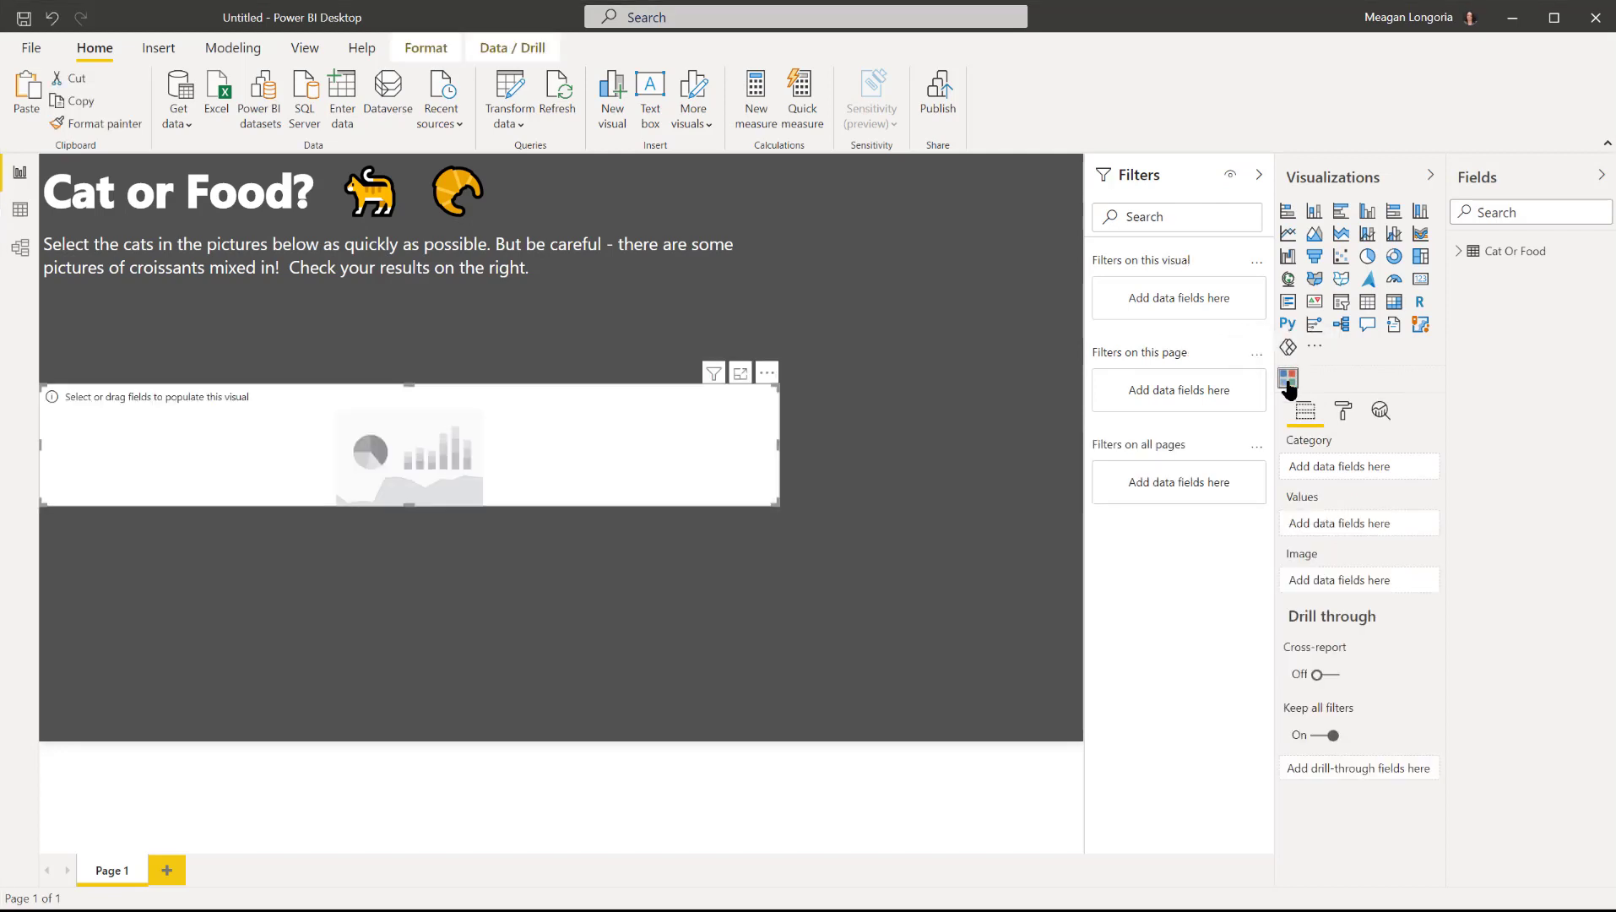
Set the data category of the Image column in the Cat Or Food table to Image URL.
left_click(1457, 252)
left_click(1530, 274)
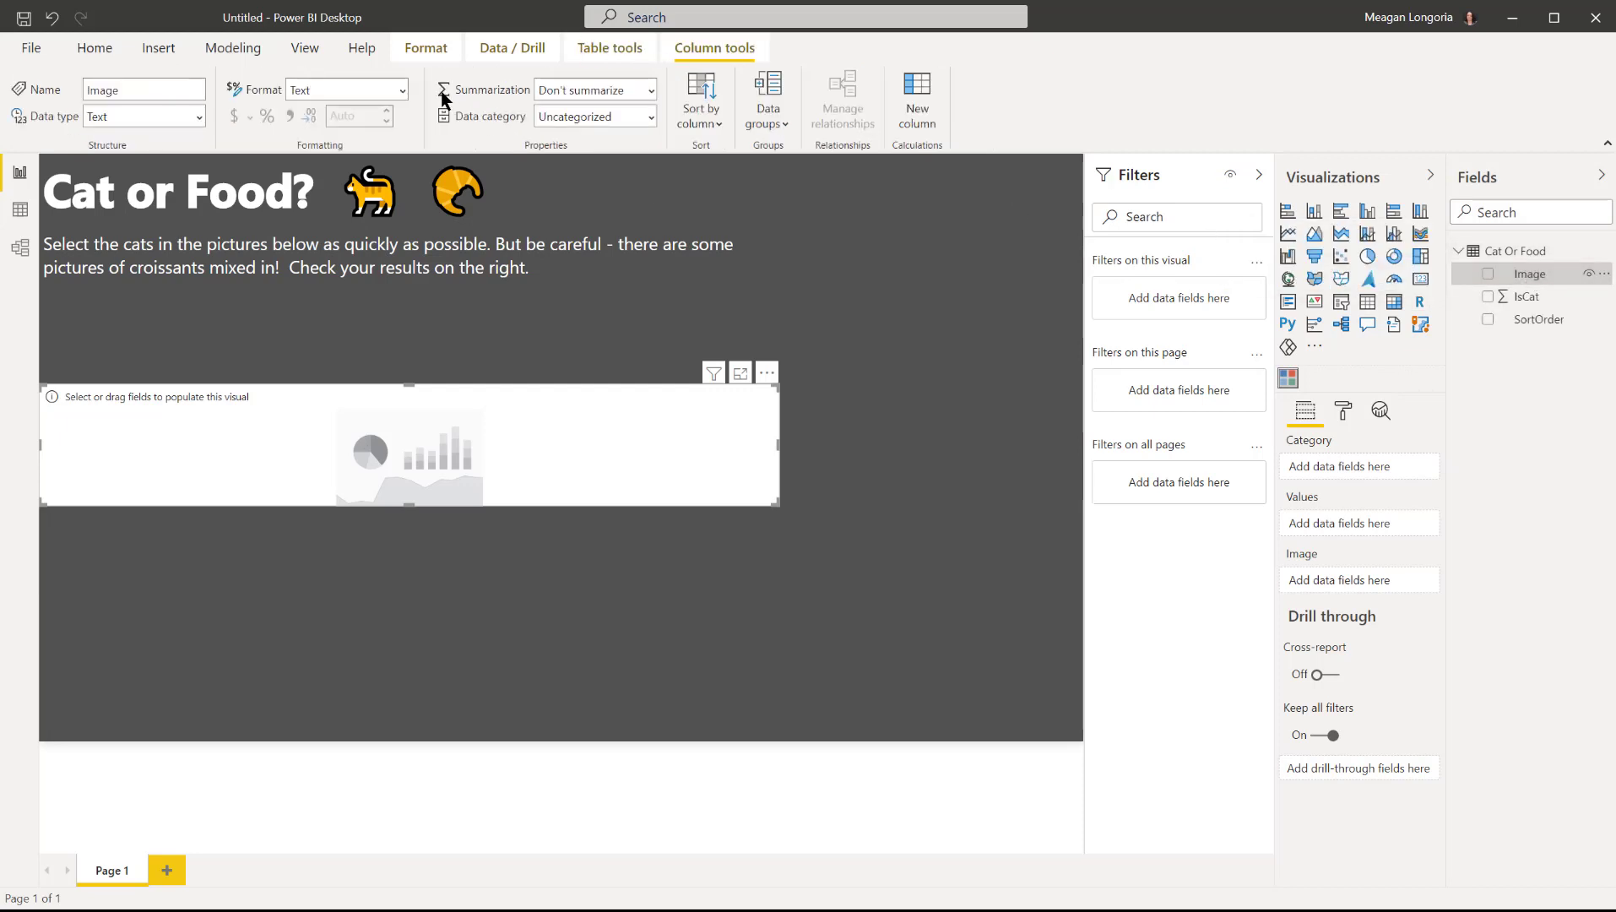
left_click(652, 117)
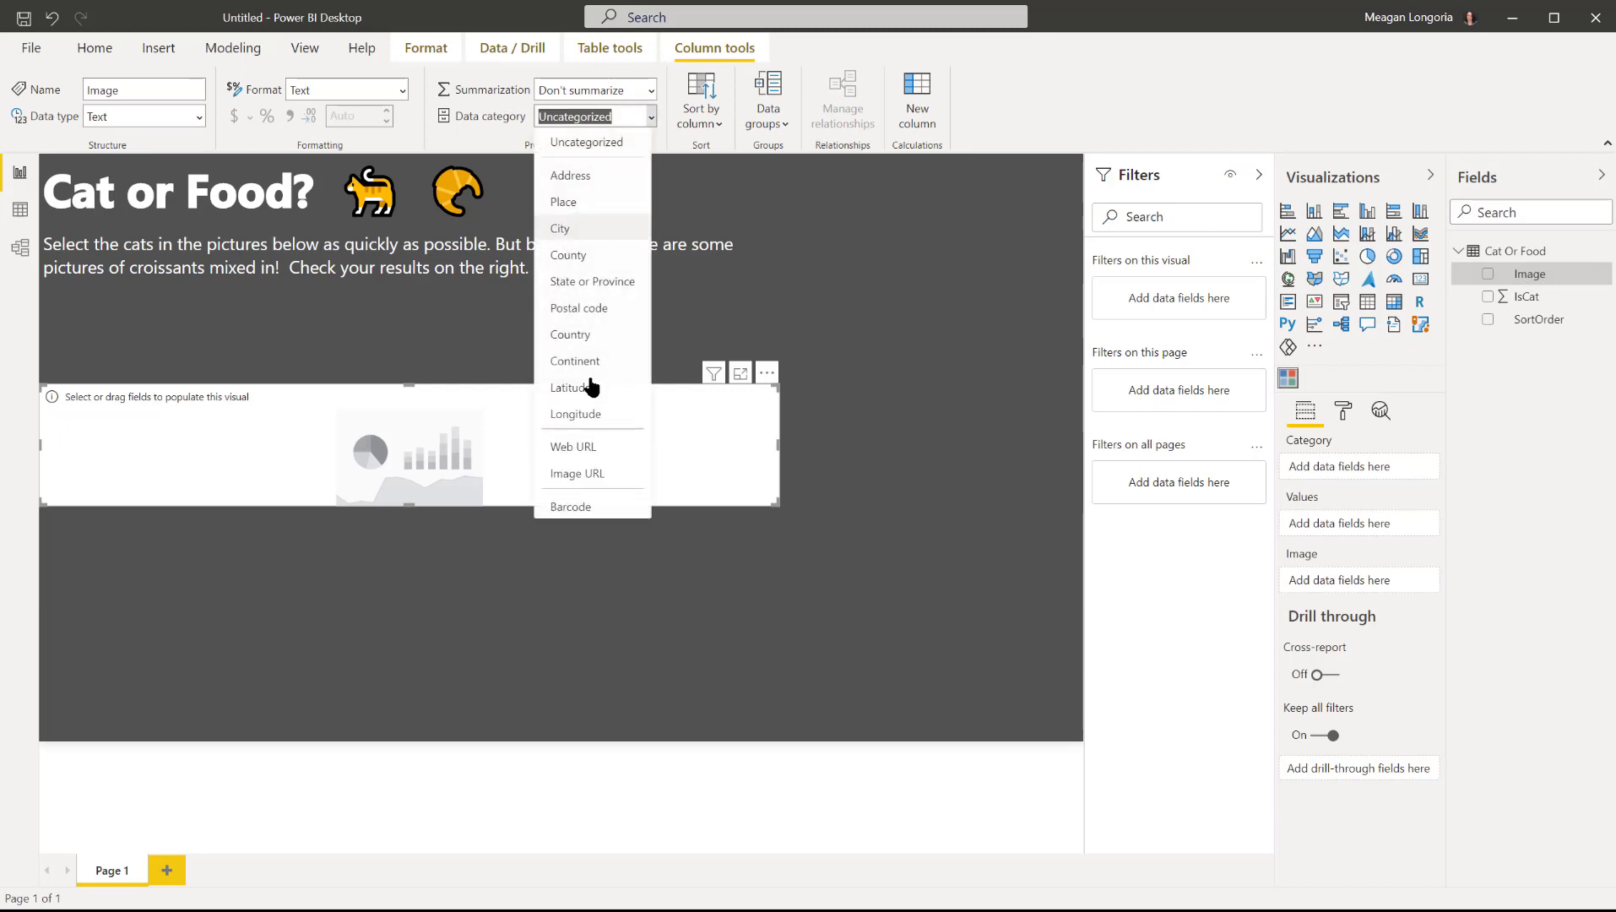
left_click(602, 474)
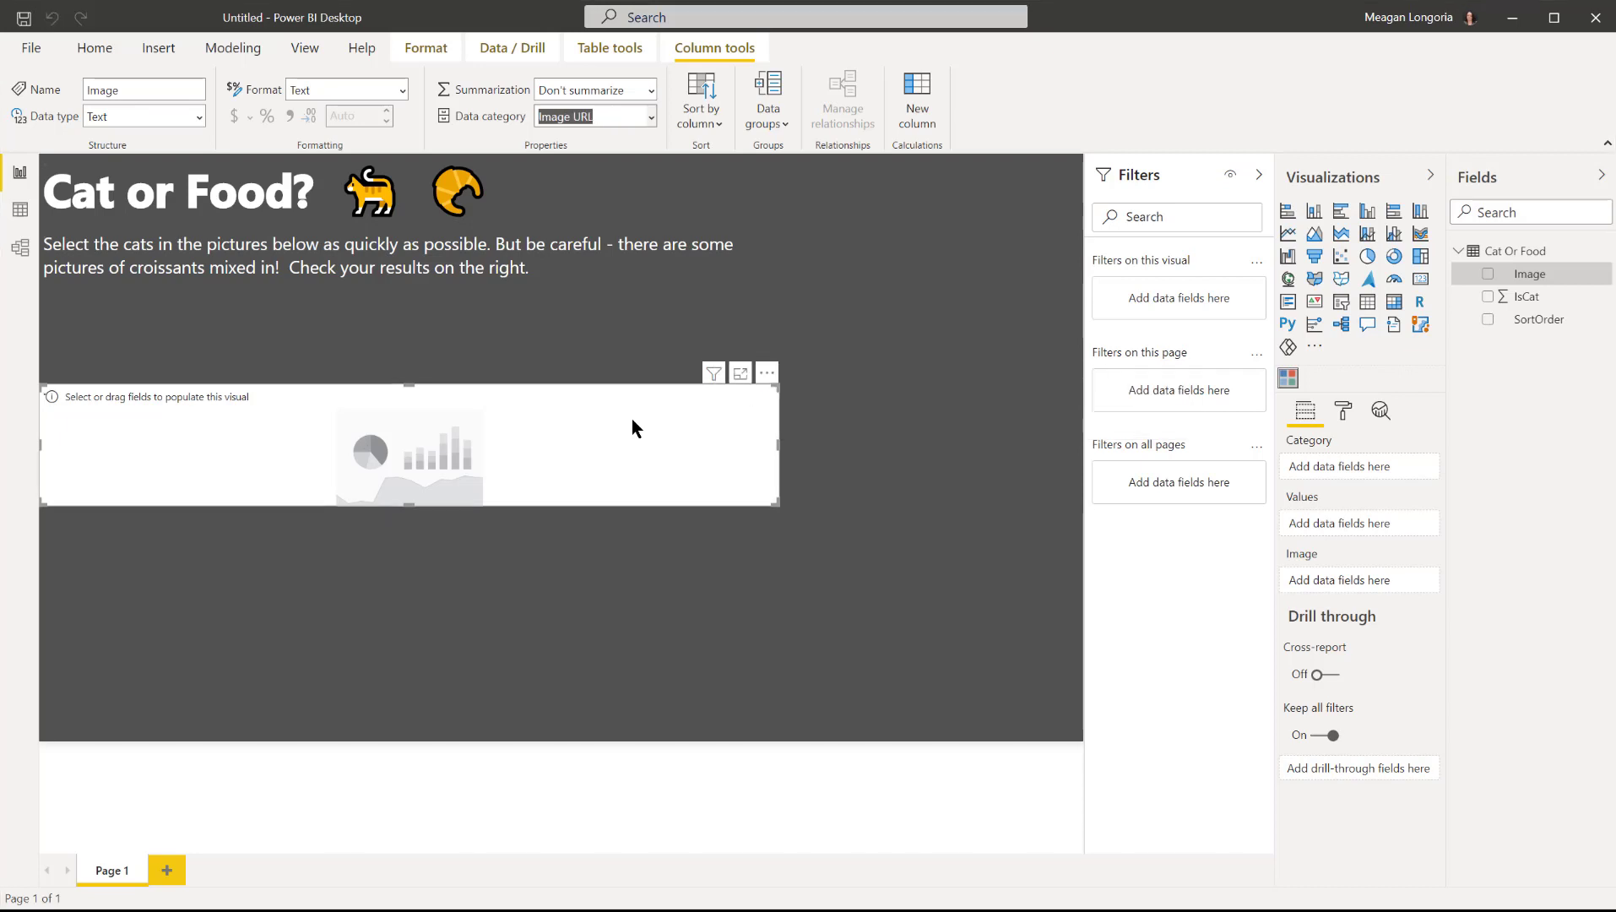
Change the data type of the SortOrder column to Decimal number.
left_click(1529, 300)
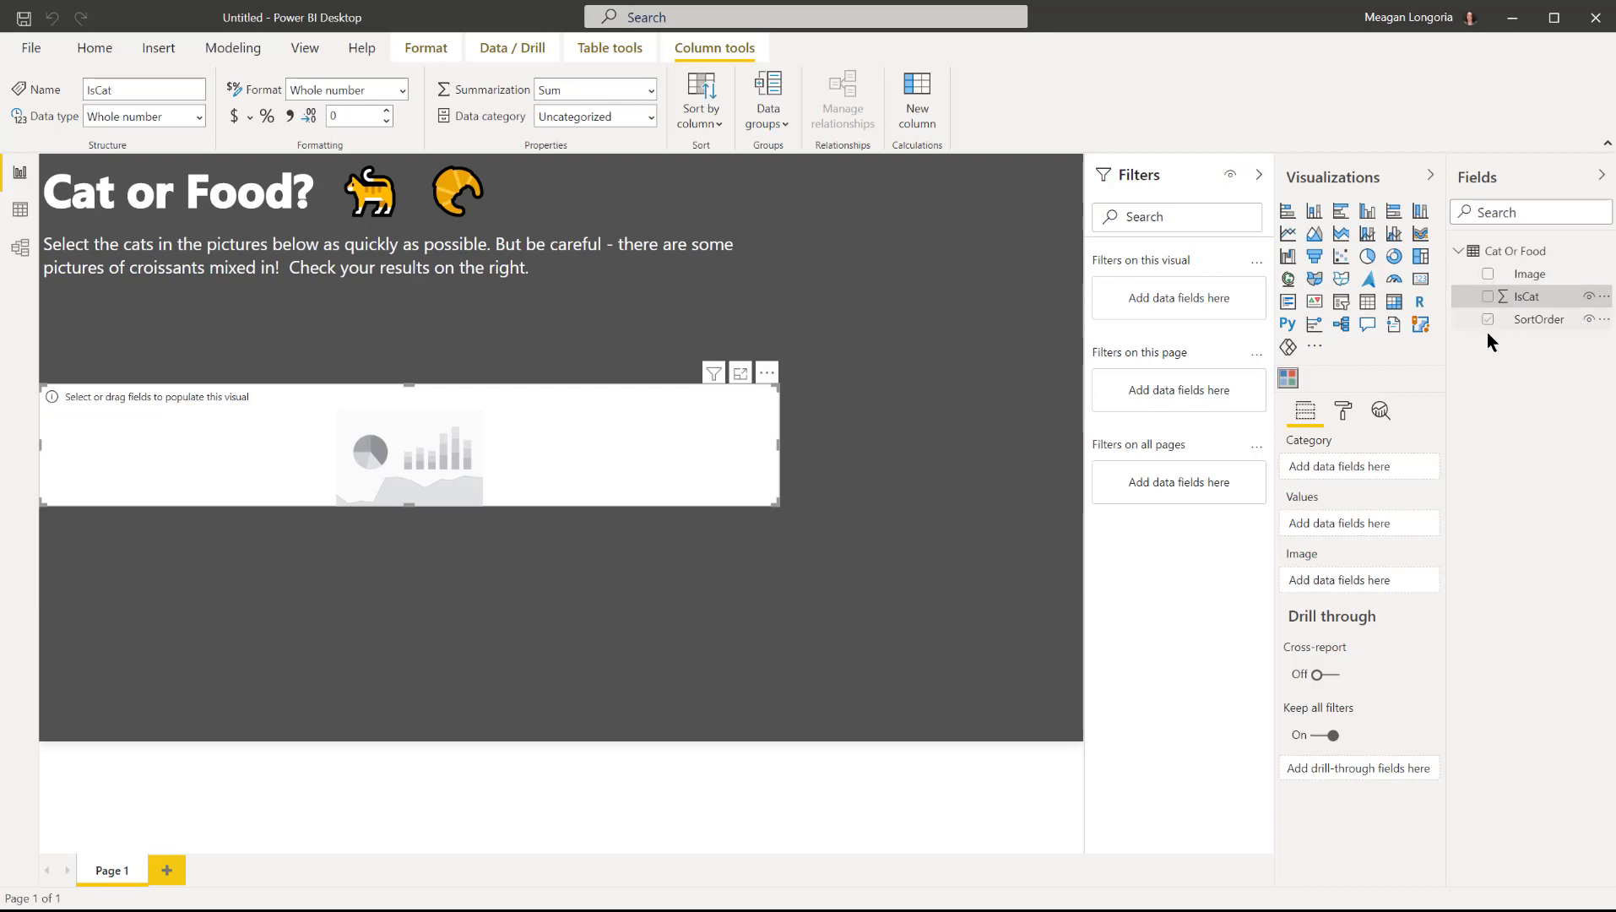
left_click(1533, 330)
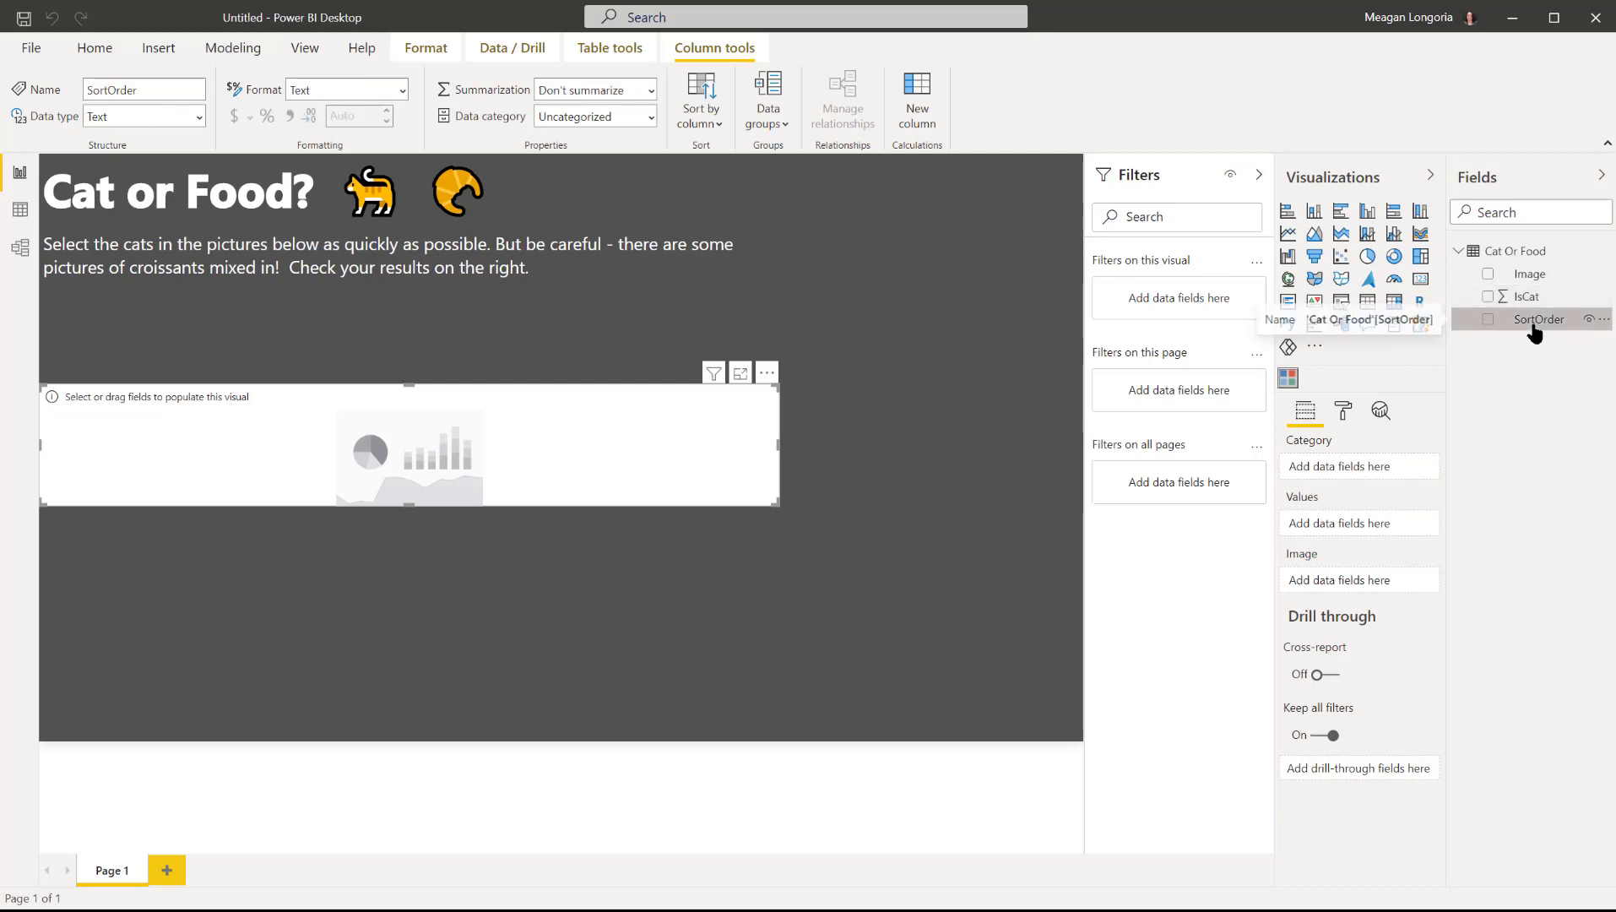
left_click(403, 89)
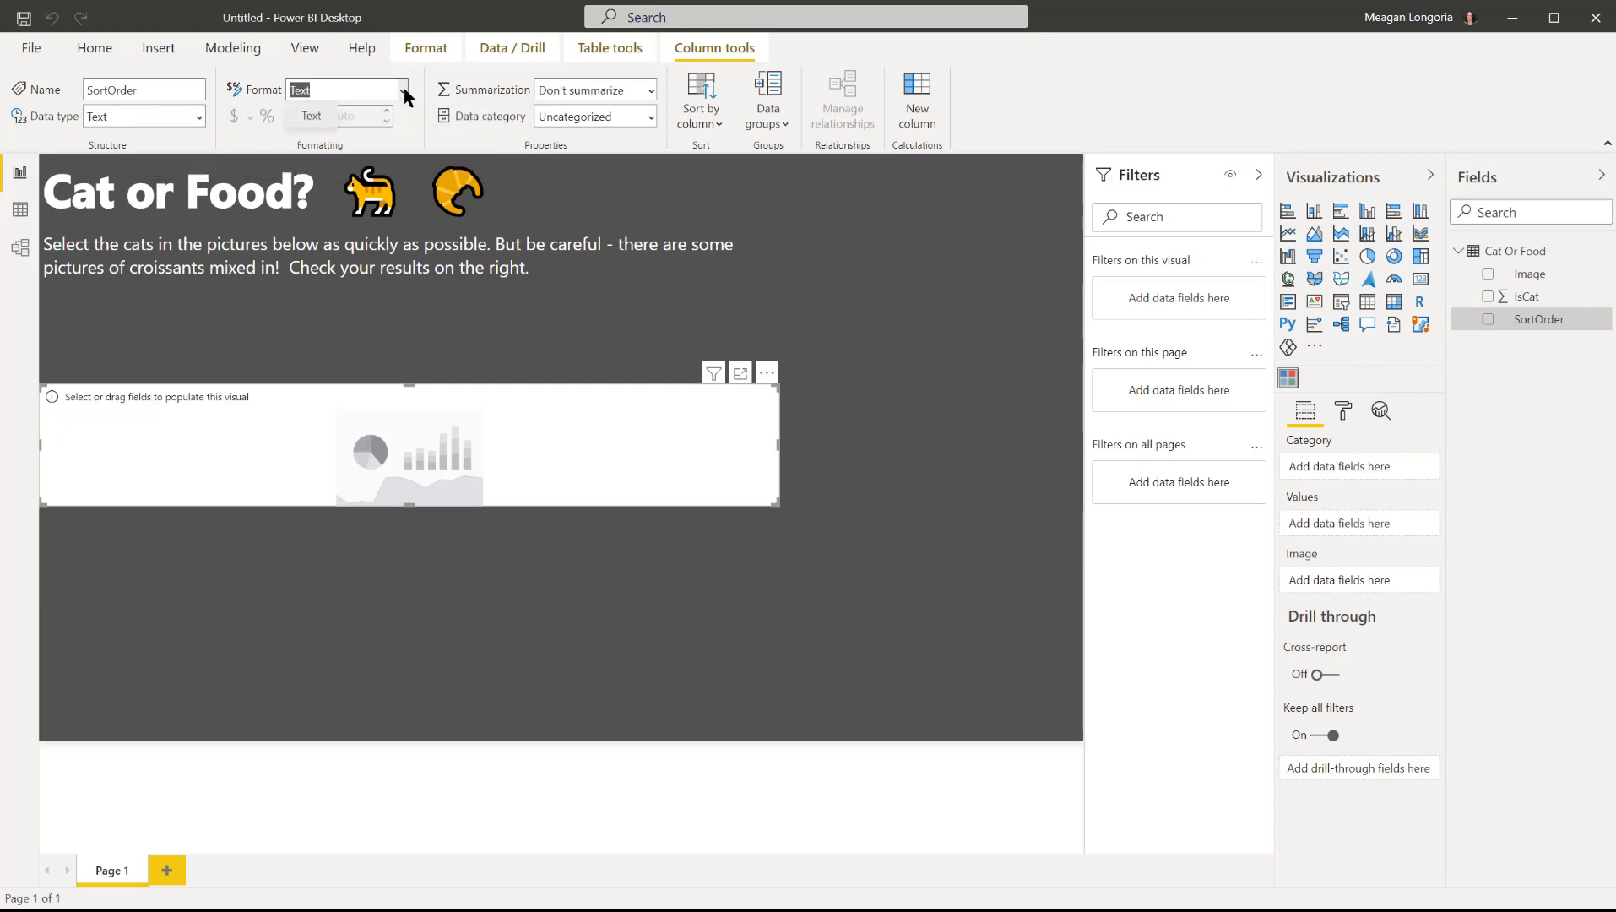
left_click(200, 118)
left_click(199, 119)
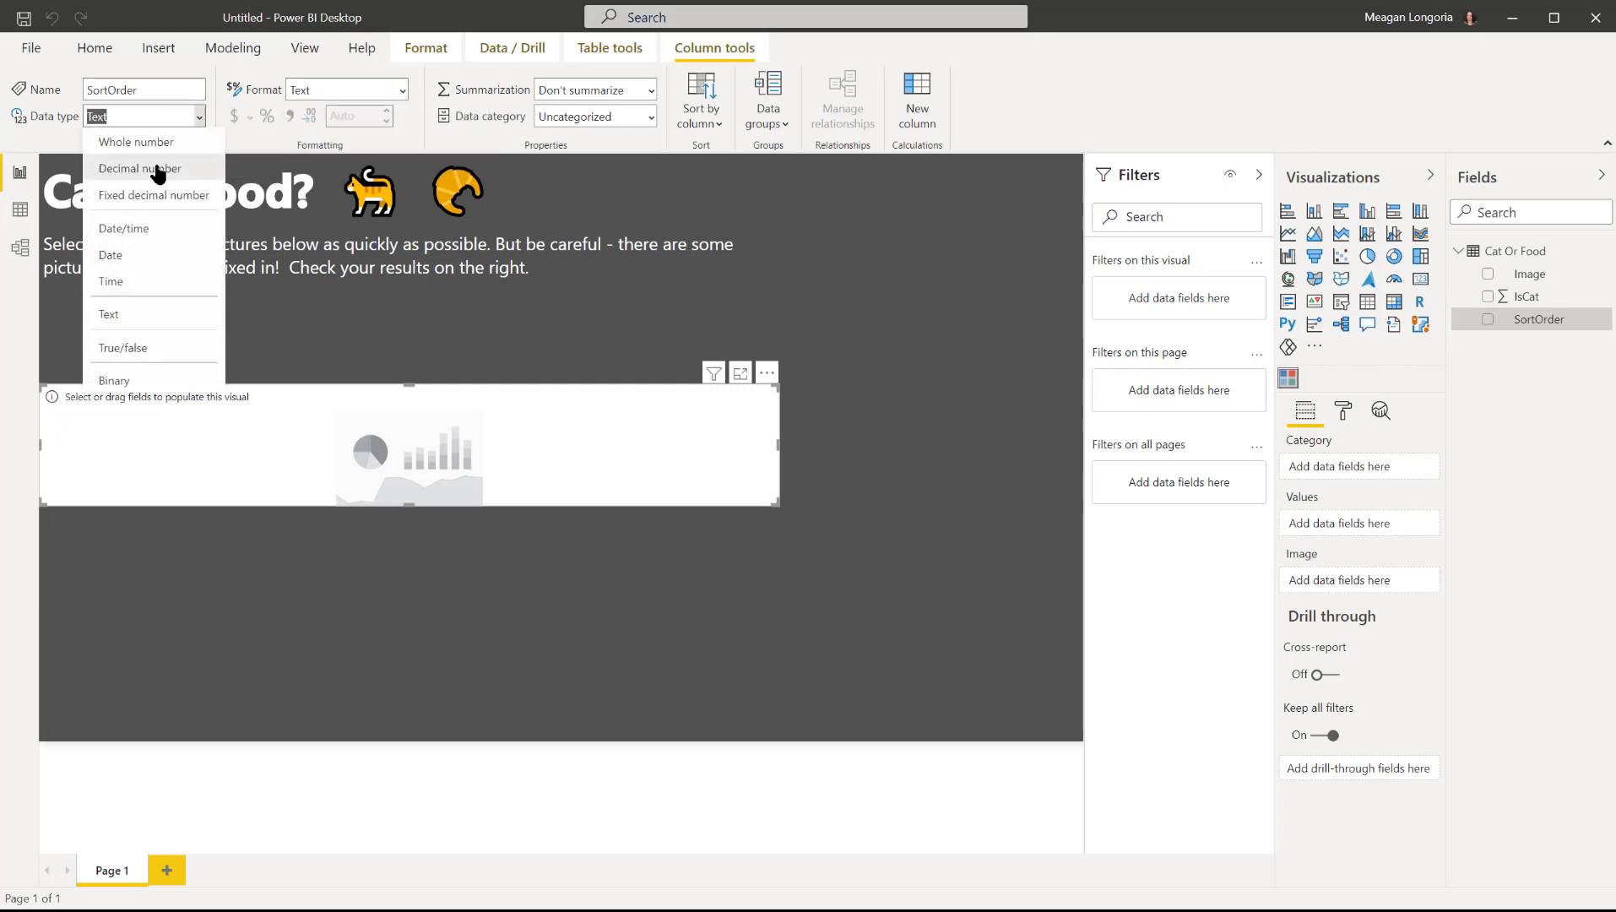
key("Escape")
left_click(901, 530)
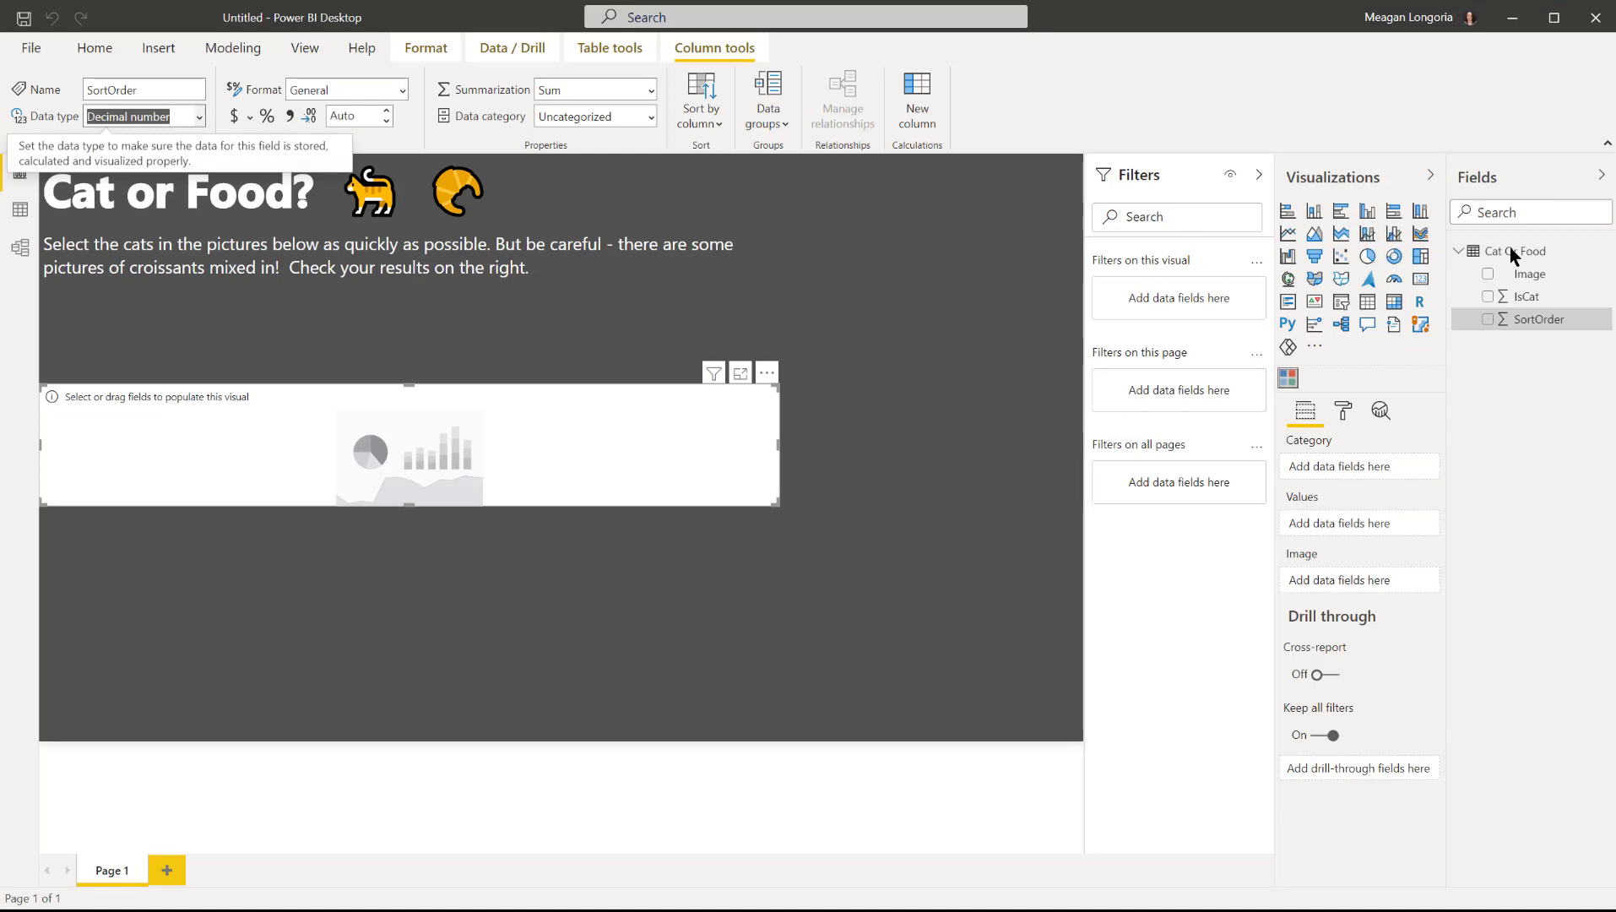
Sort the Image column by the SortOrder column.
left_click(1531, 274)
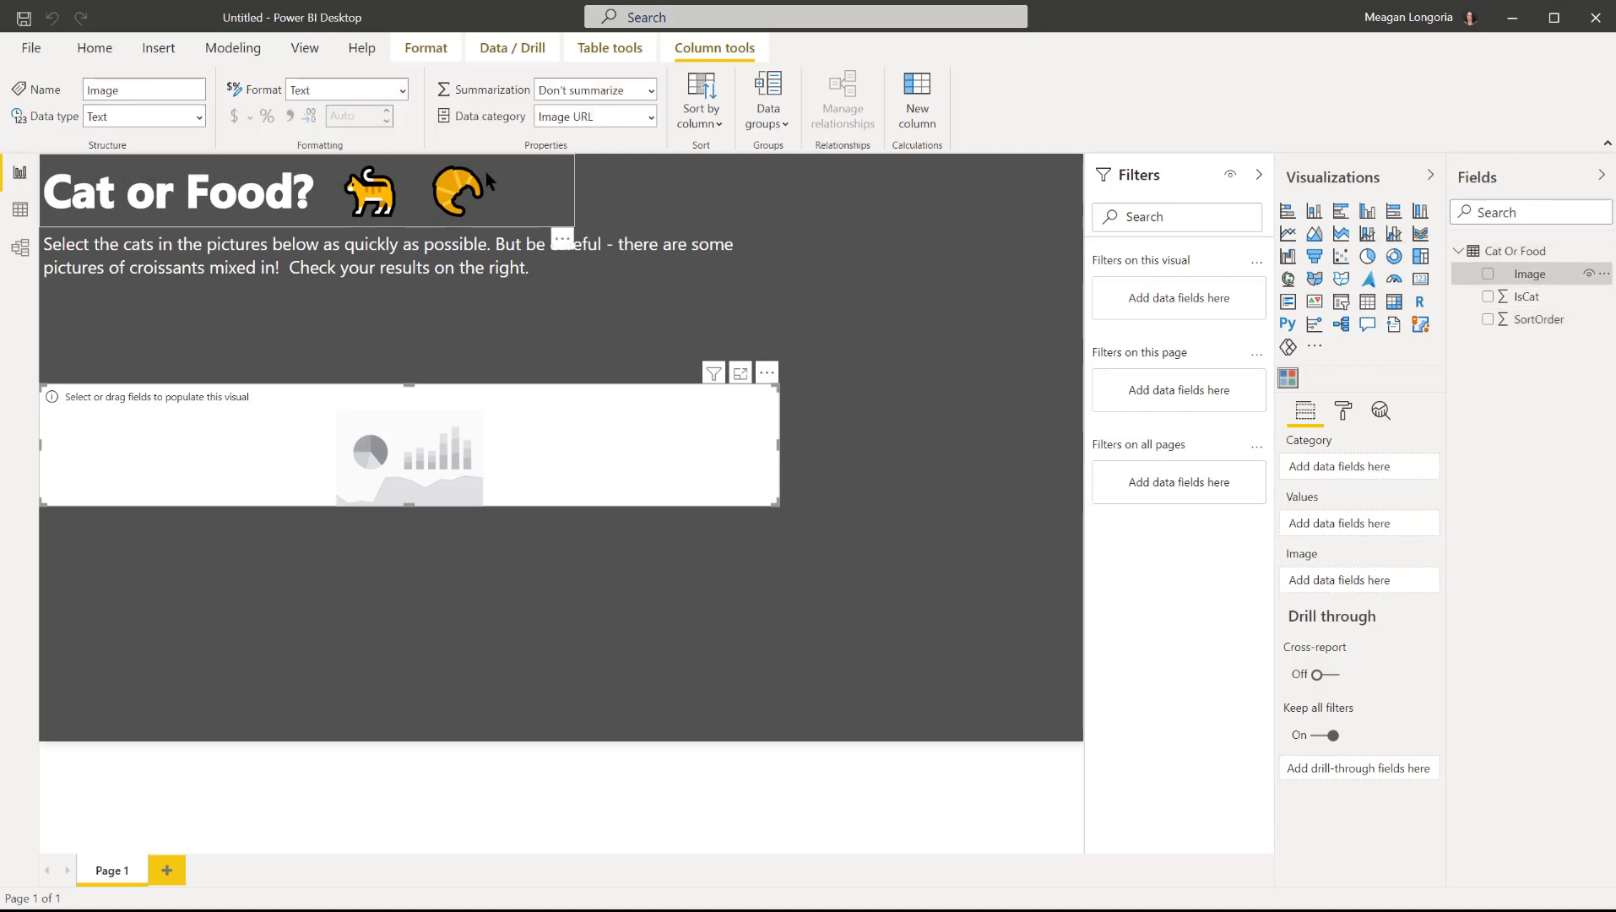
left_click(719, 117)
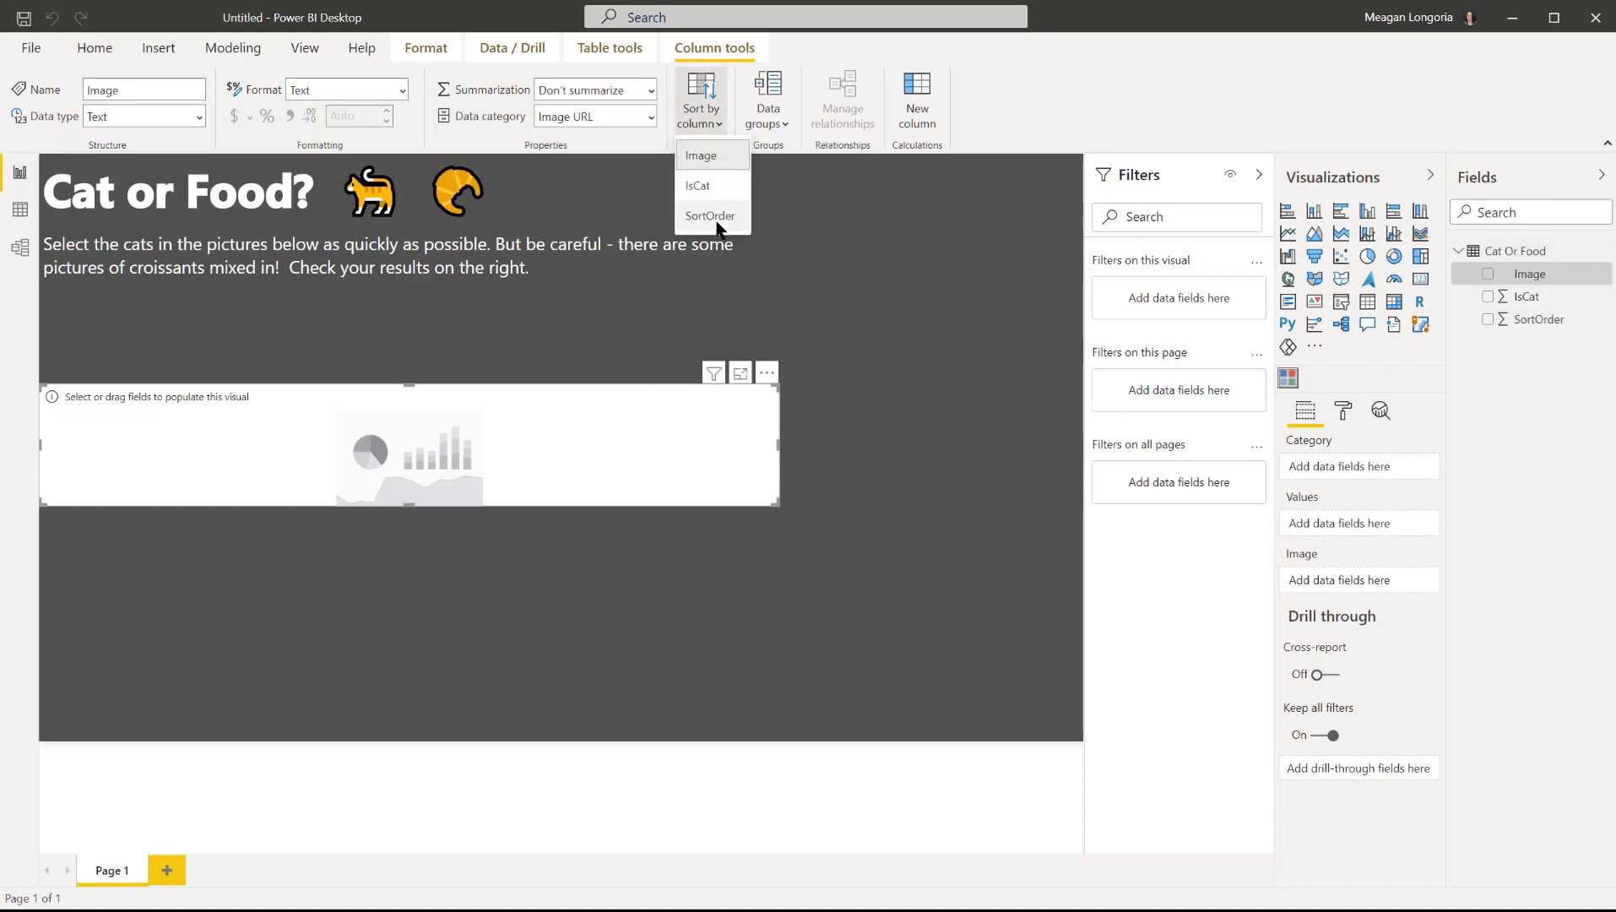
left_click(714, 214)
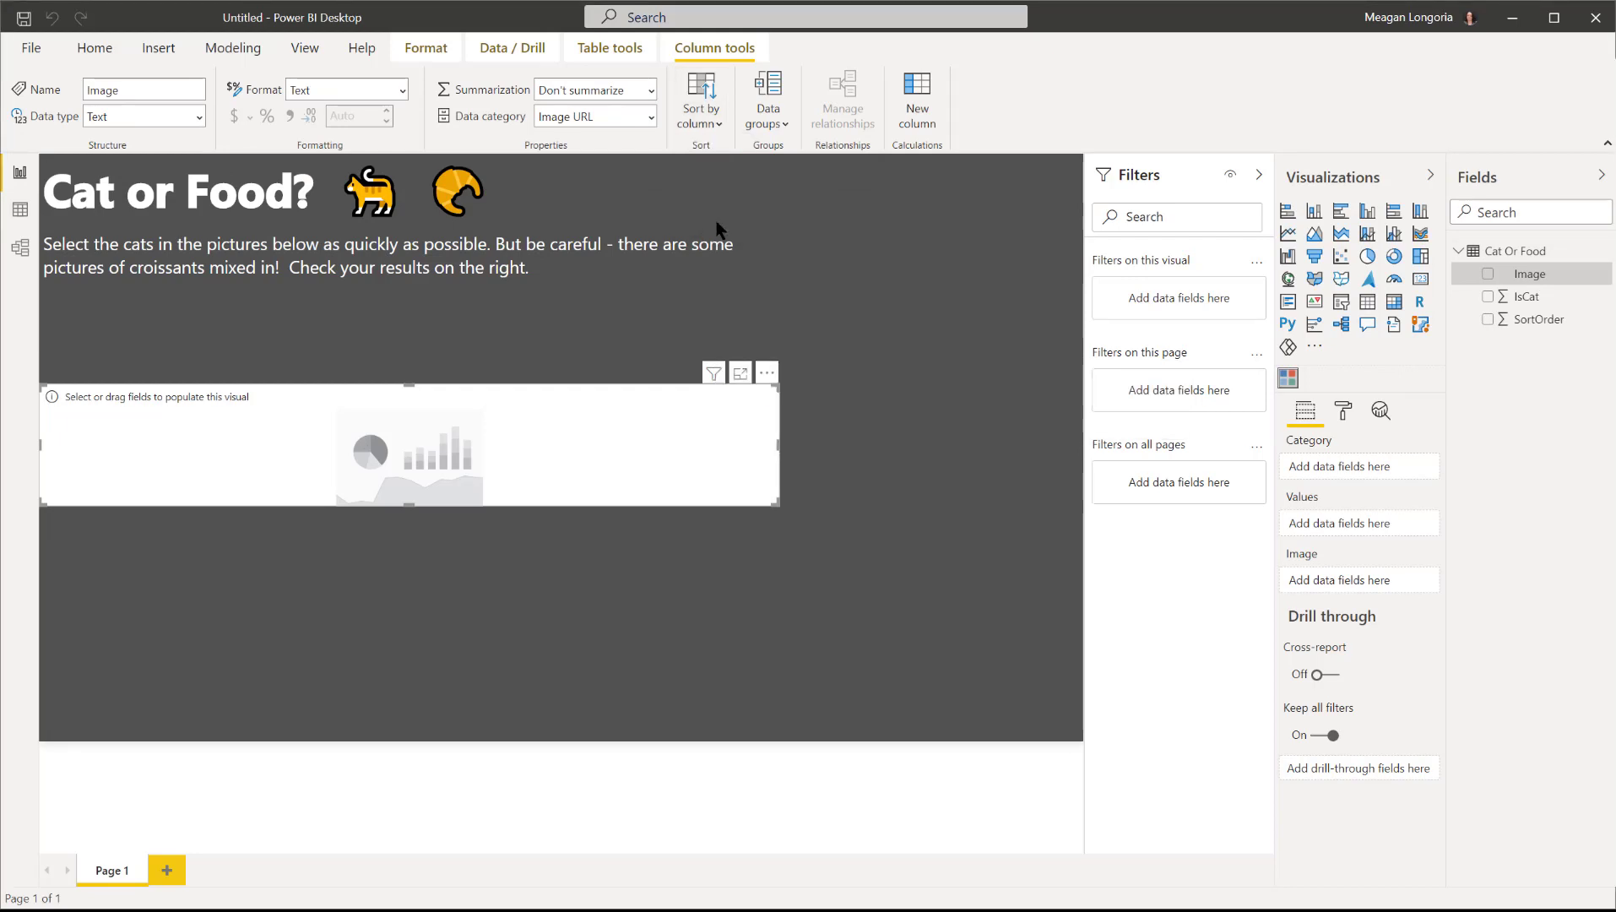
Assign Image as both the Category and the Image of the chiclet slicer, and IsCat as its Values.
left_click_drag(1520, 279, 1340, 461)
left_click(1531, 277)
left_click_drag(1532, 281, 1330, 579)
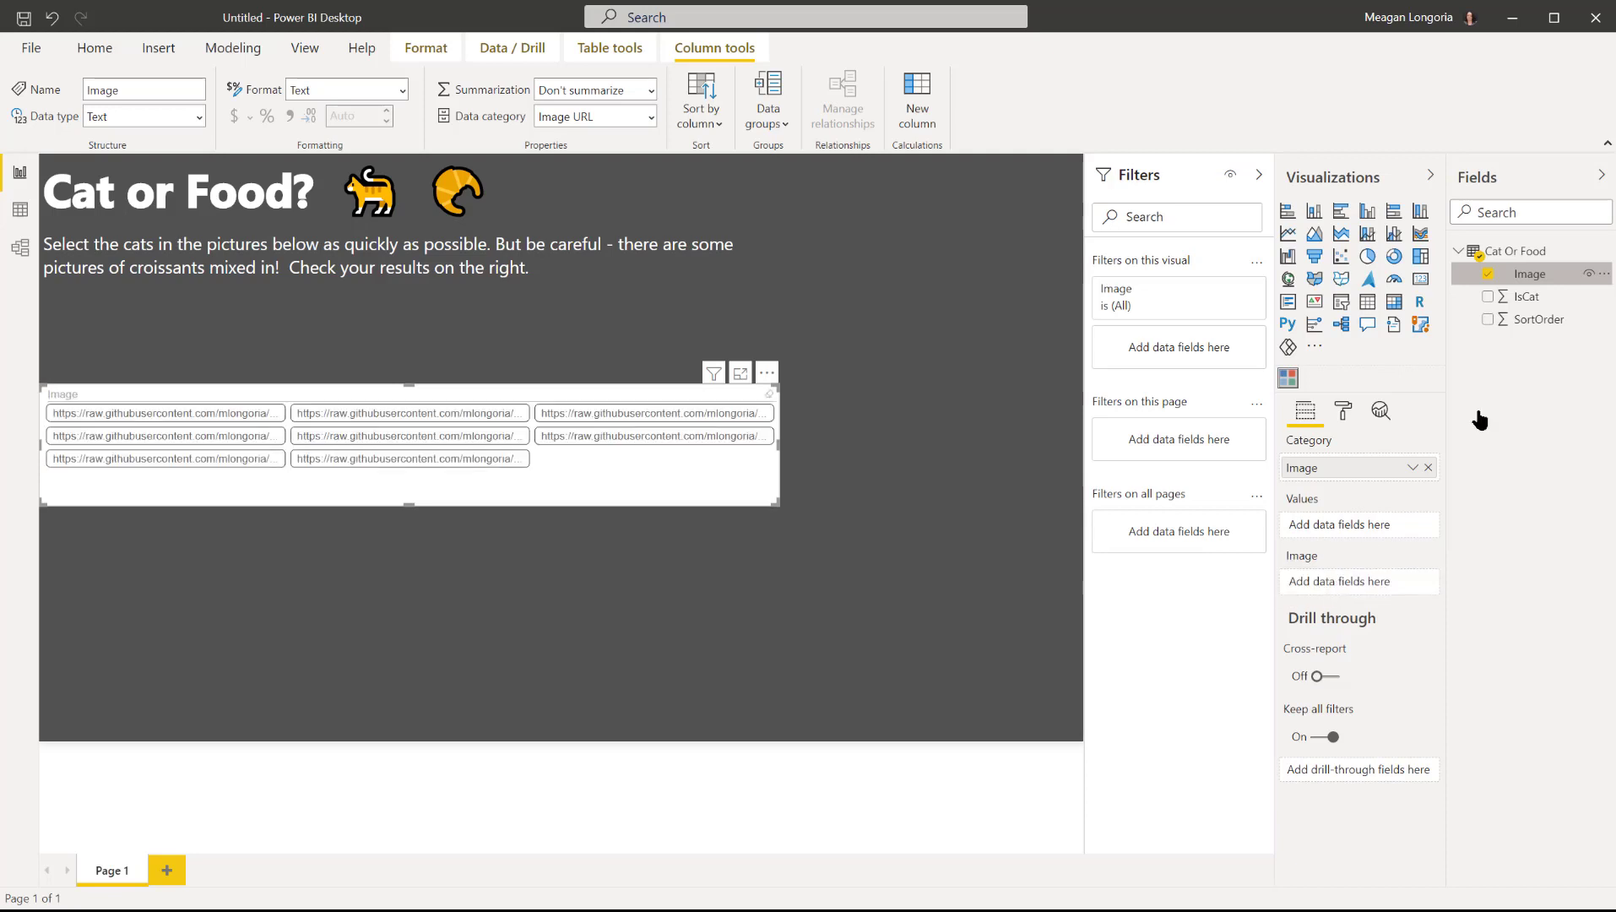
left_click_drag(1525, 296, 1352, 520)
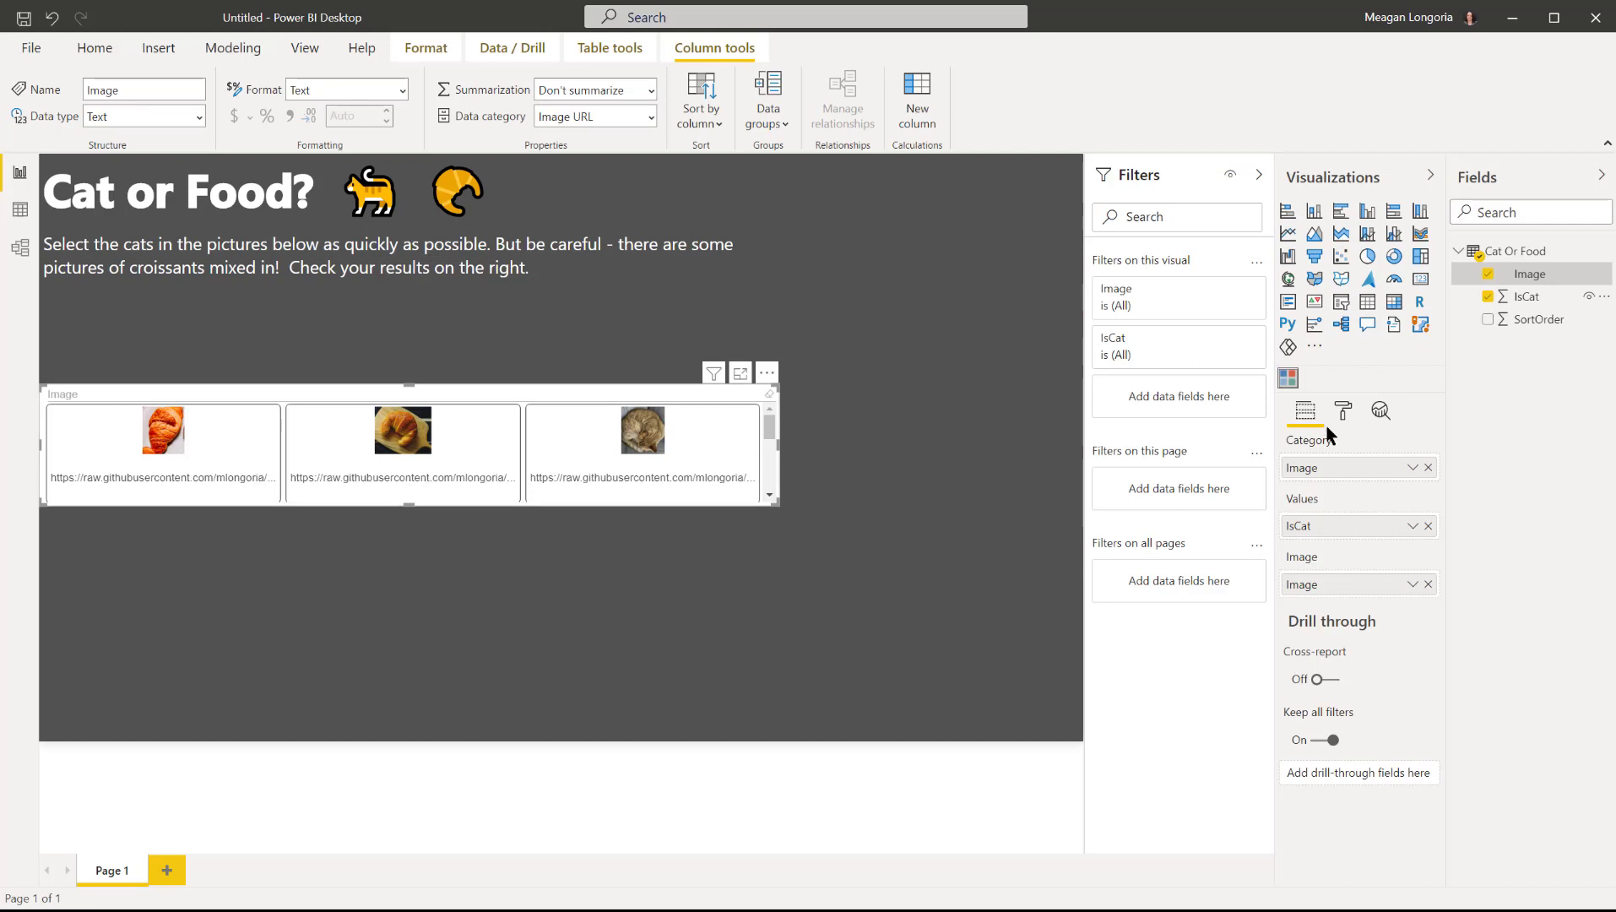
Give the slicer the alt text "8 images are shown, some are cats and some are croissants." and turn off its header.
left_click(1343, 412)
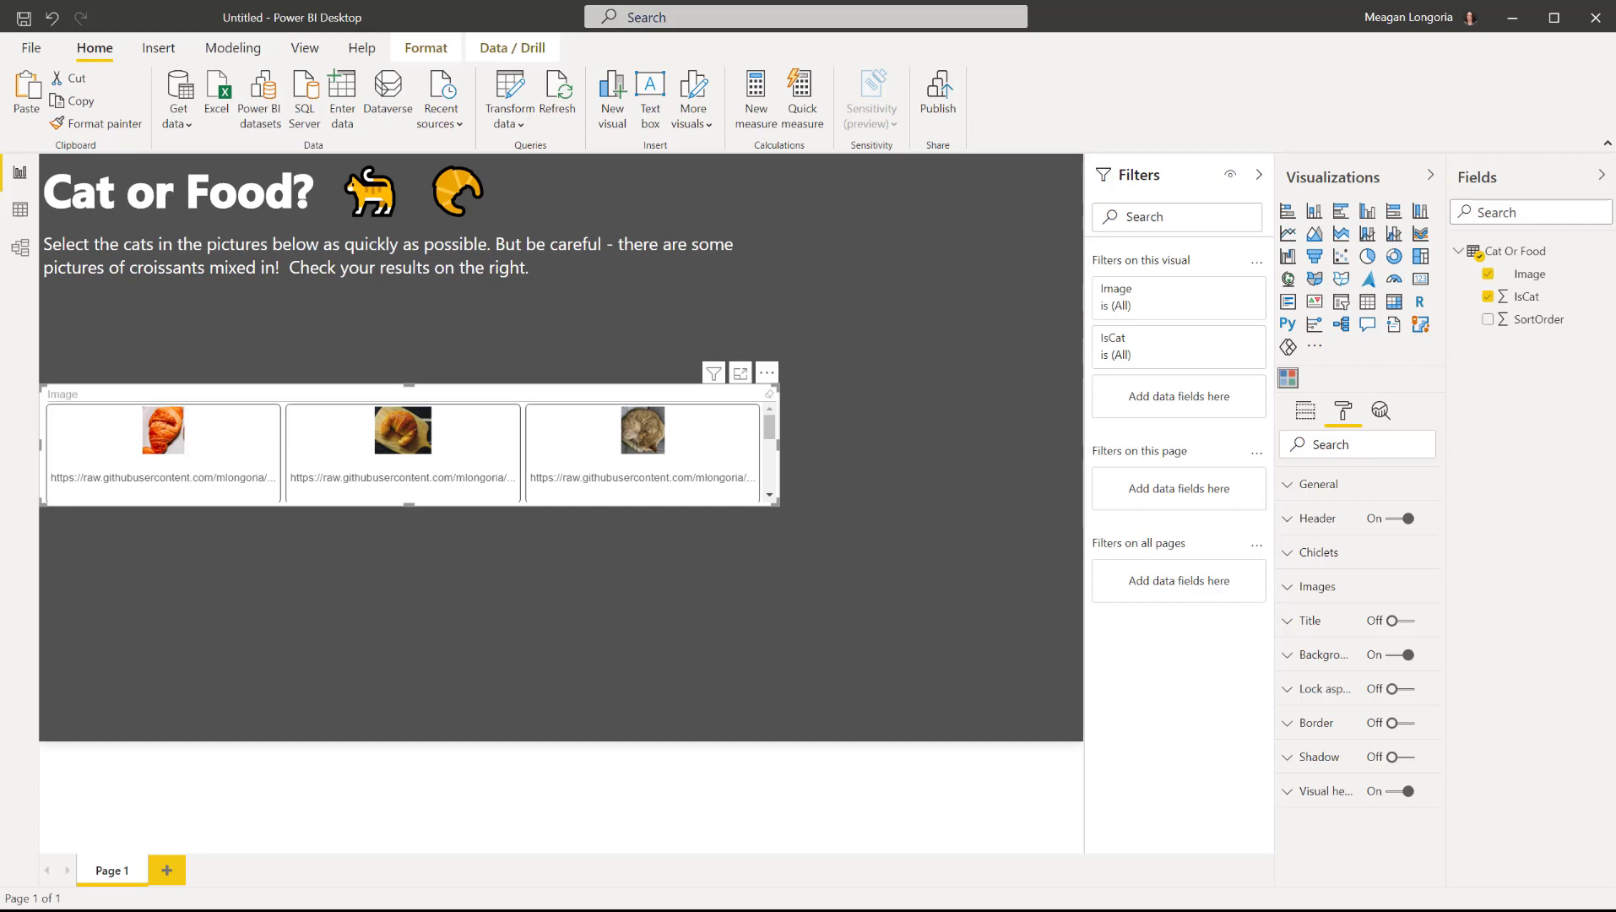
left_click(1335, 483)
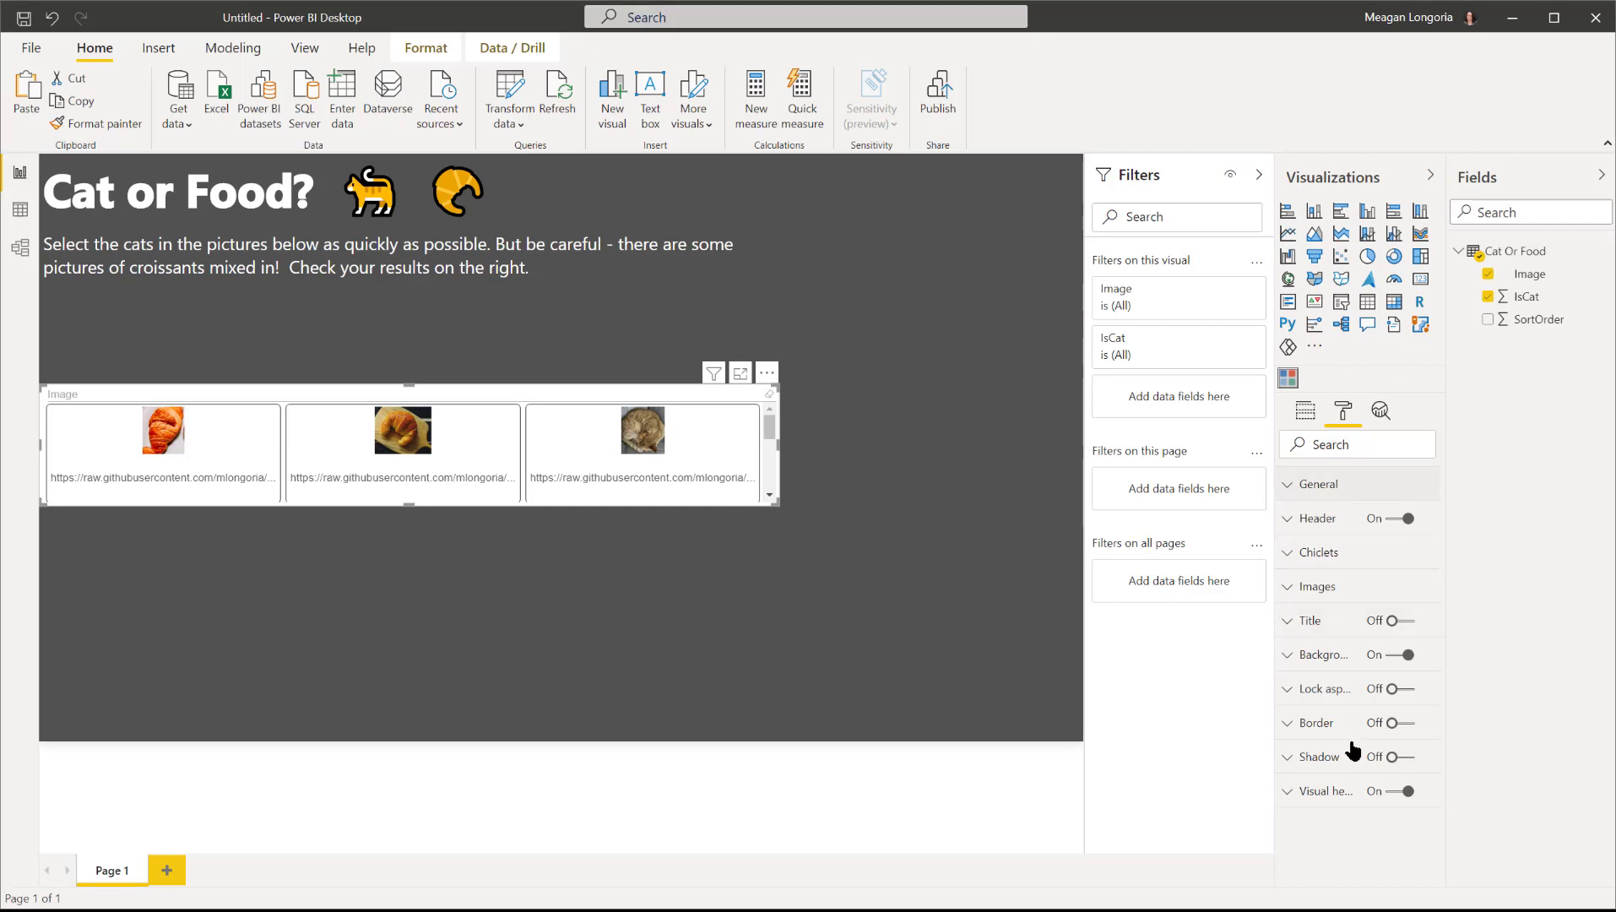
scroll(1325, 802, "down", 10)
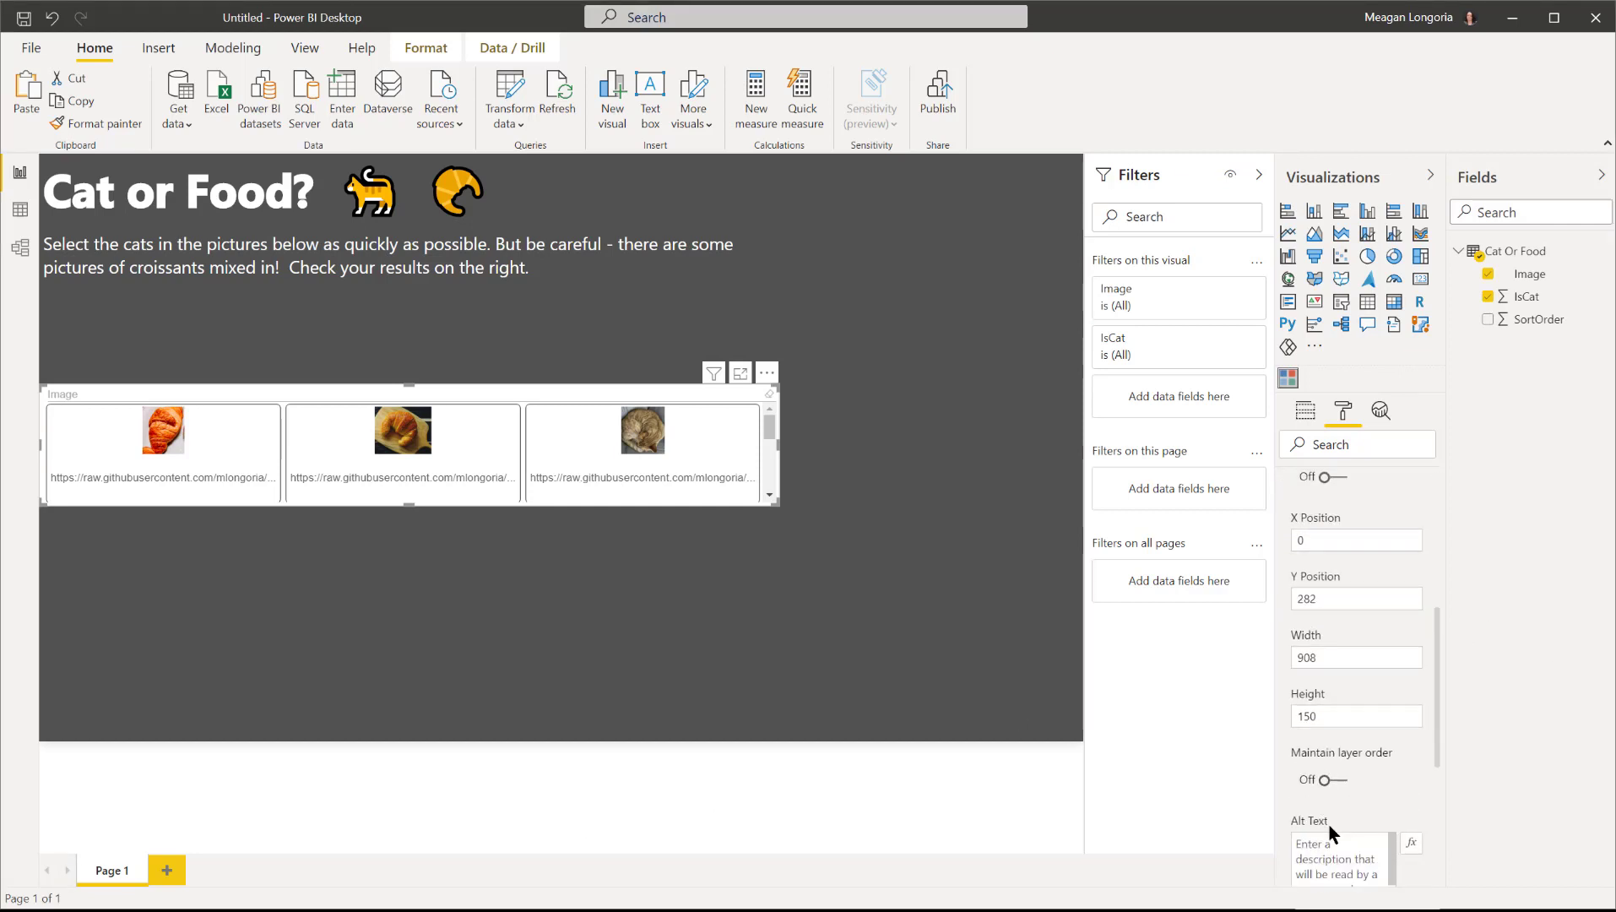
left_click(1319, 564)
type("8 images are shown, some are cats and some are croissants.")
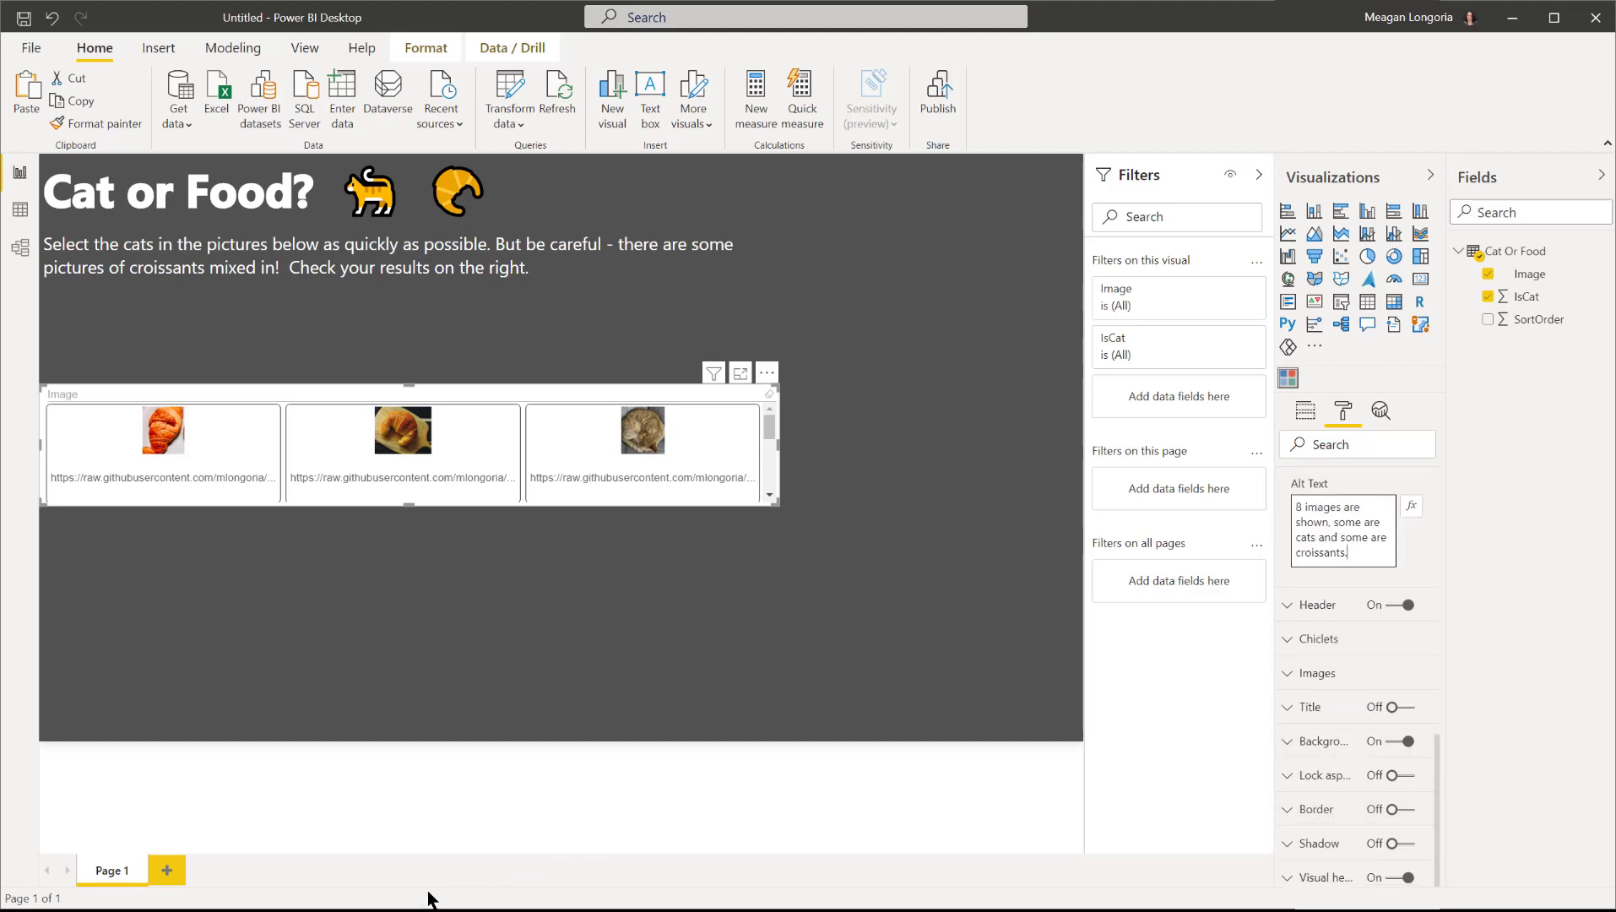
left_click(1398, 605)
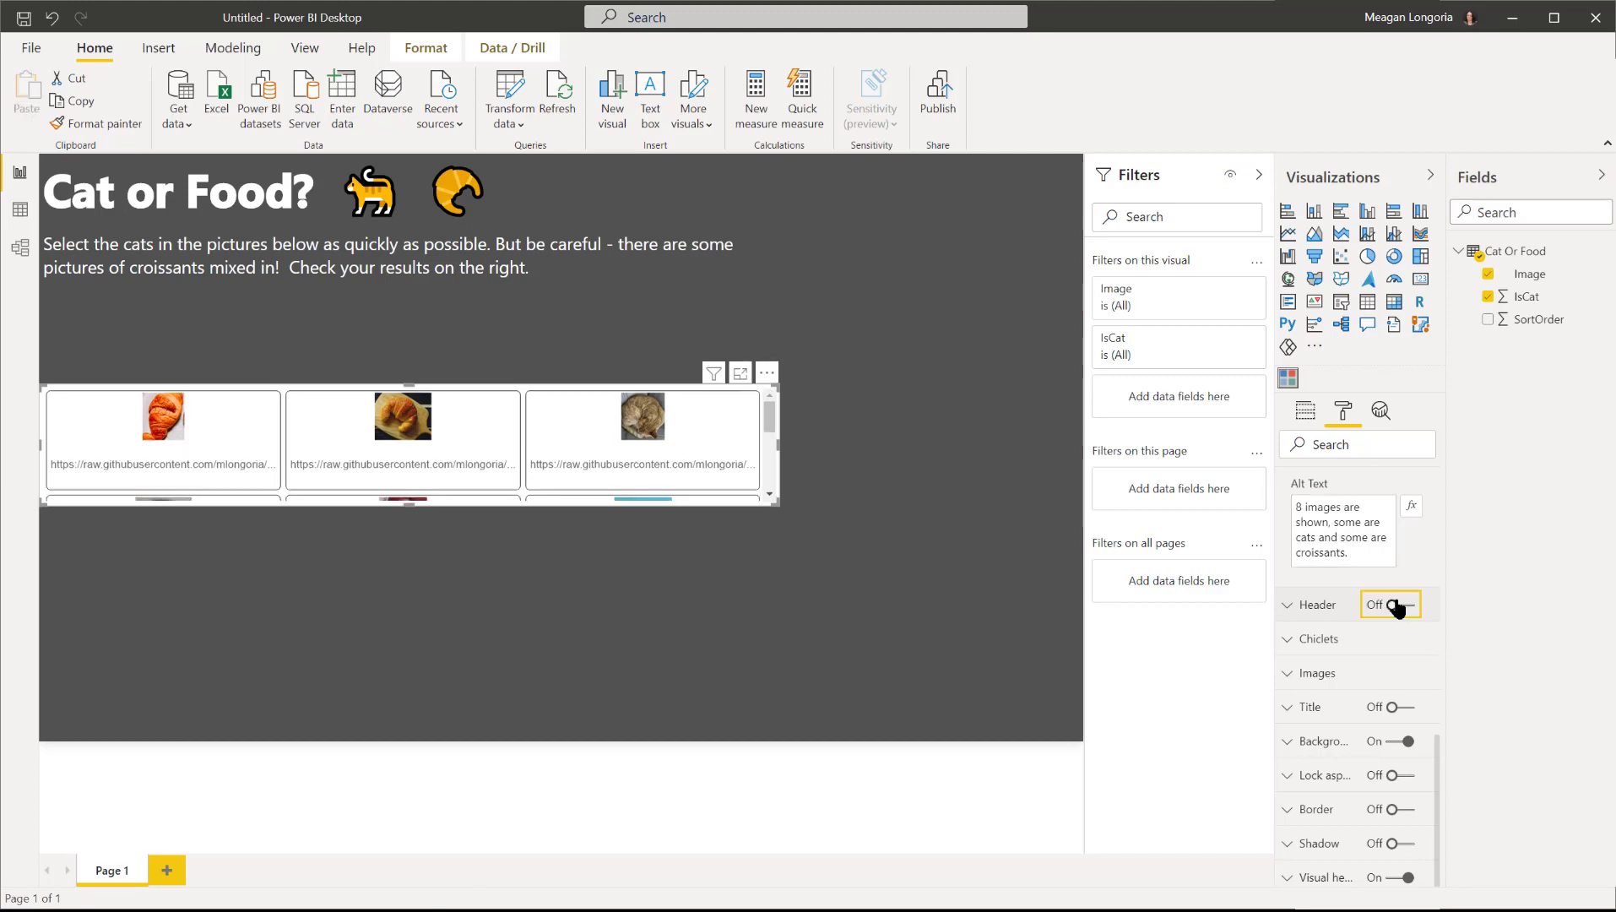
Set the slicer's chiclet height and width to 225 each.
left_click(1330, 643)
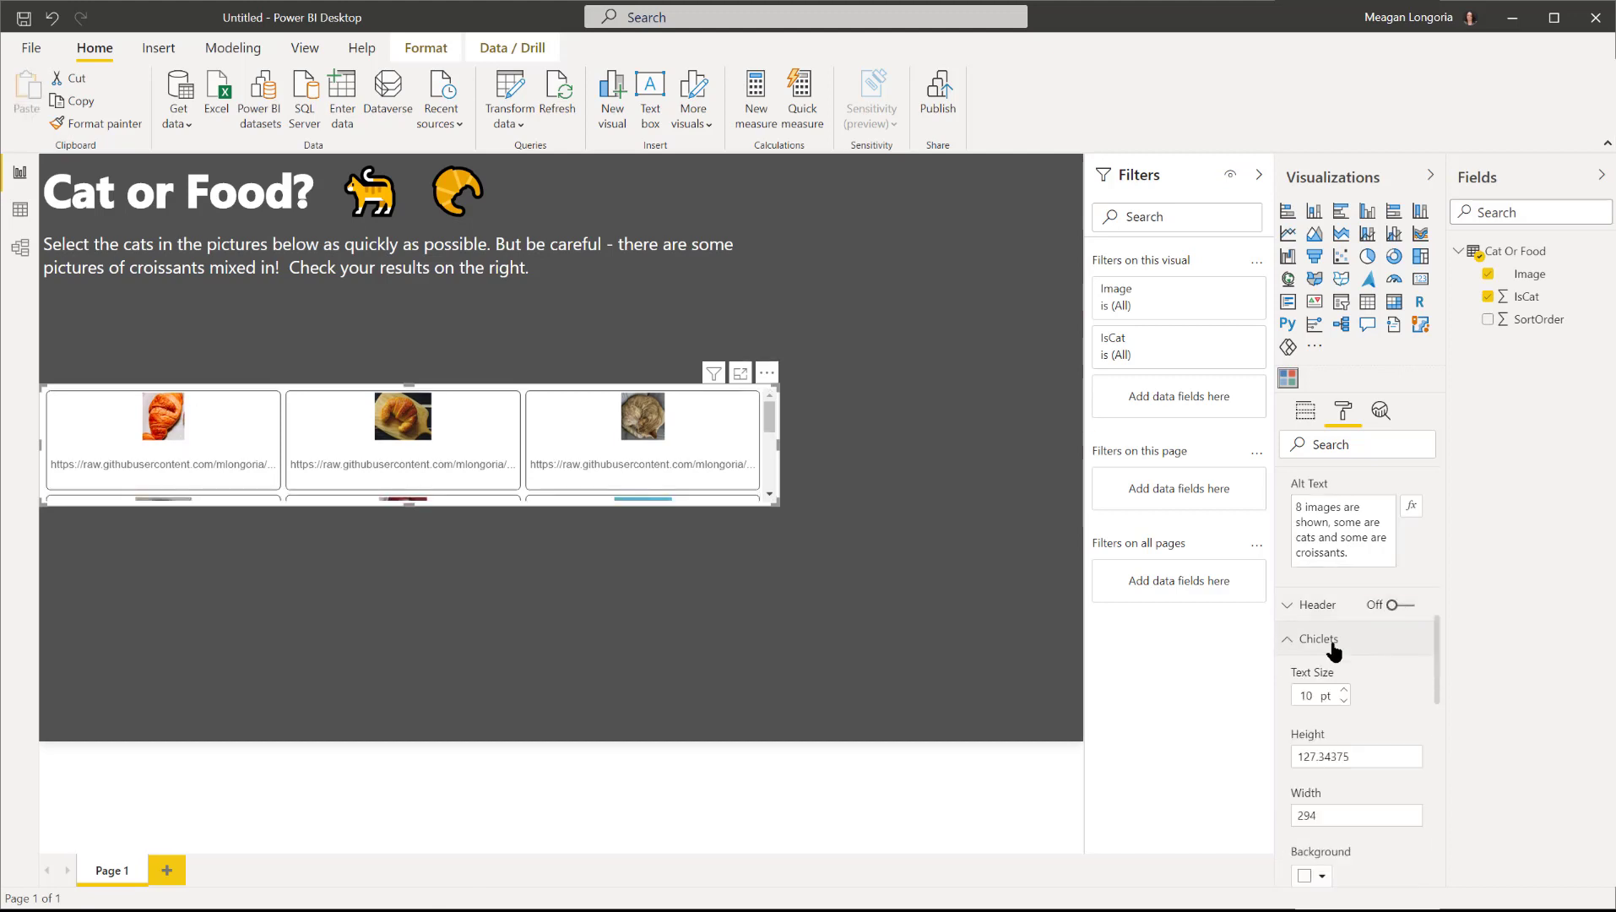
left_click_drag(1435, 688, 1437, 740)
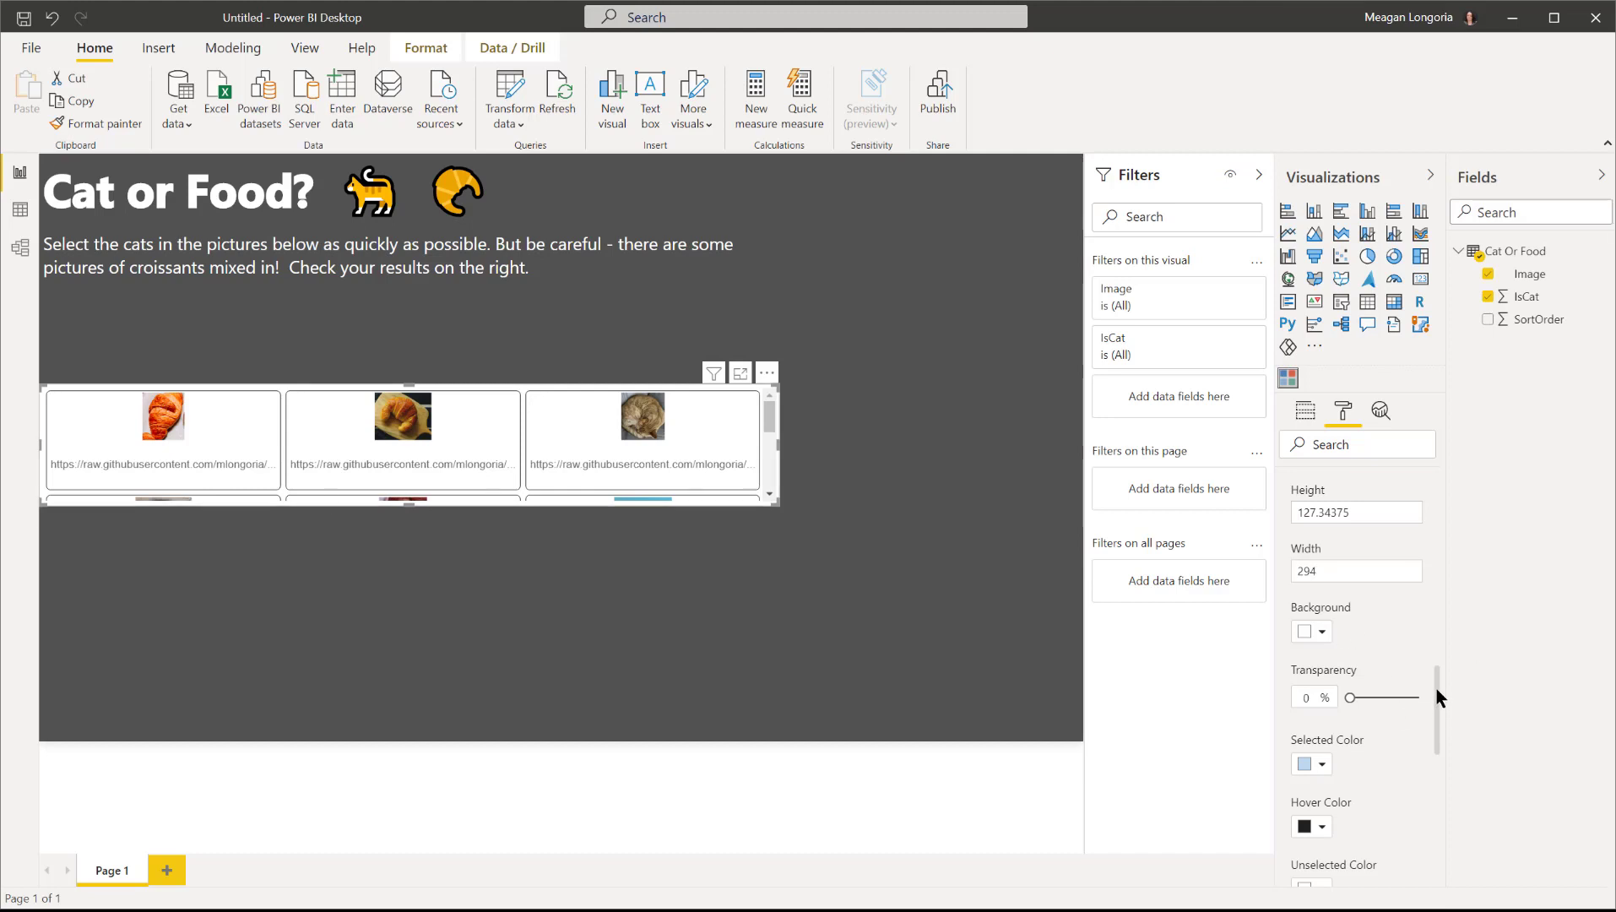
scroll(1436, 689, "up", 3)
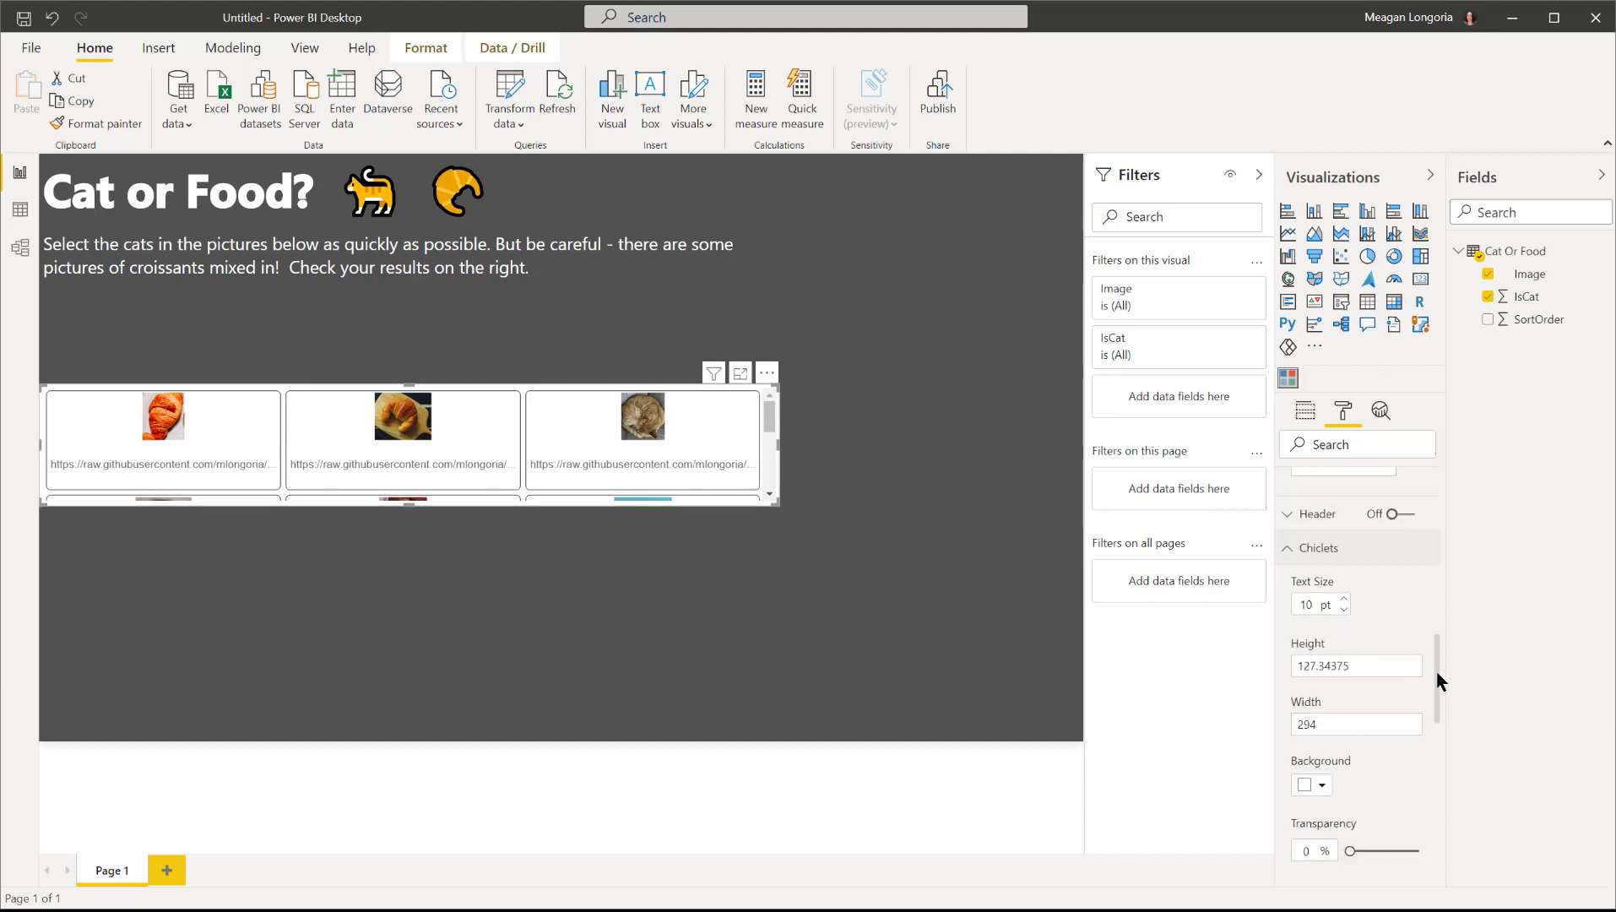
scroll(1434, 676, "down", 1)
left_click(1371, 645)
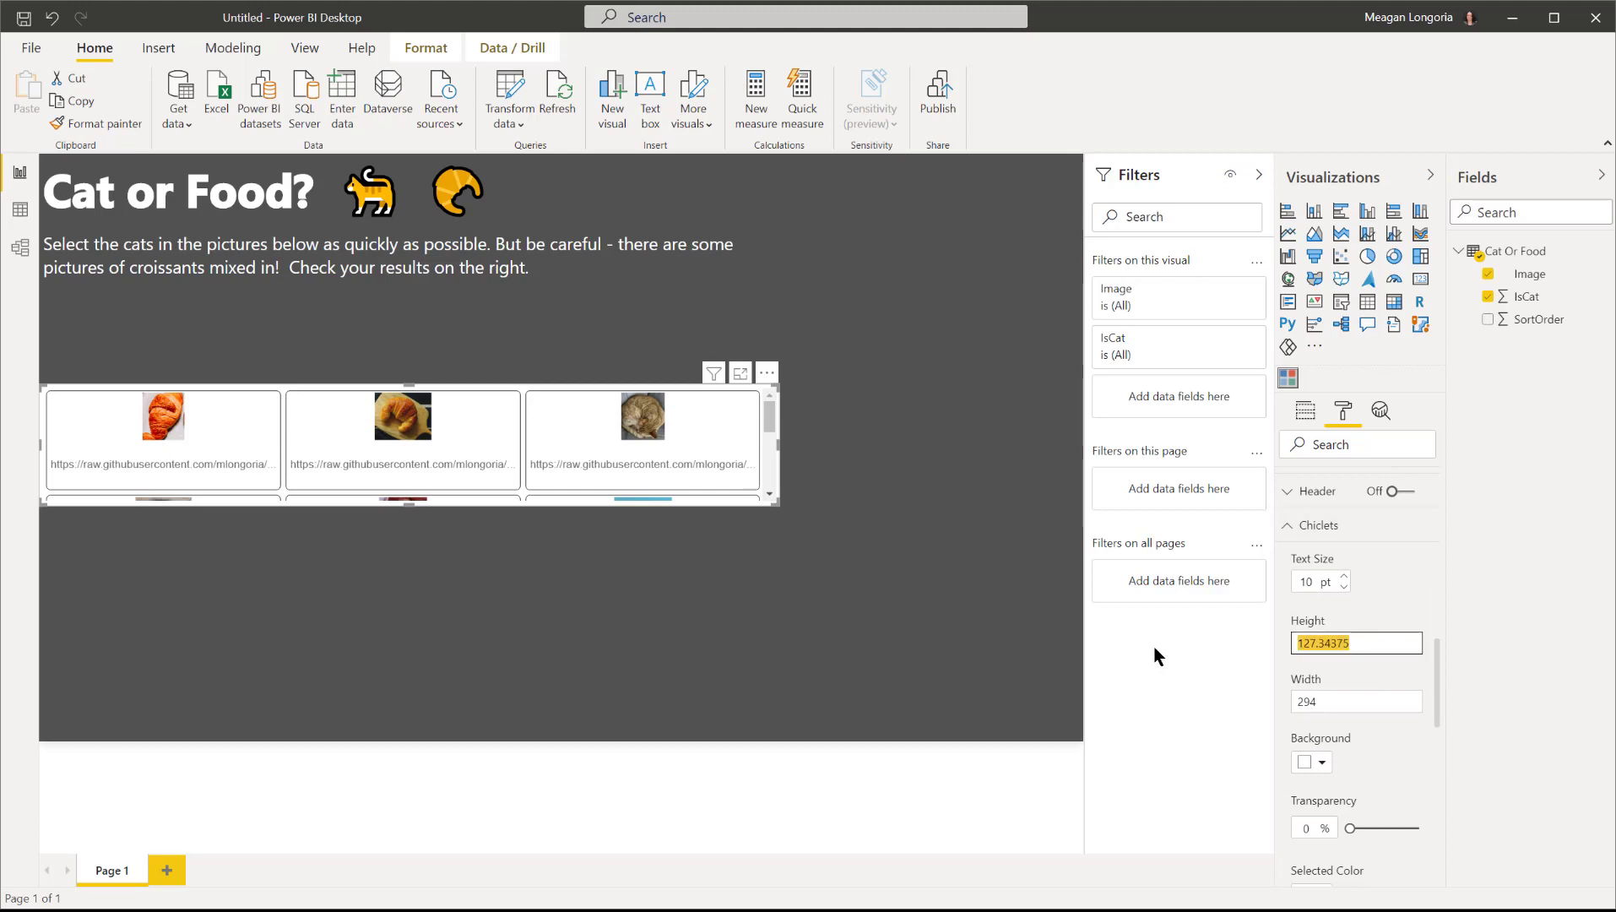
type("225")
key("Tab")
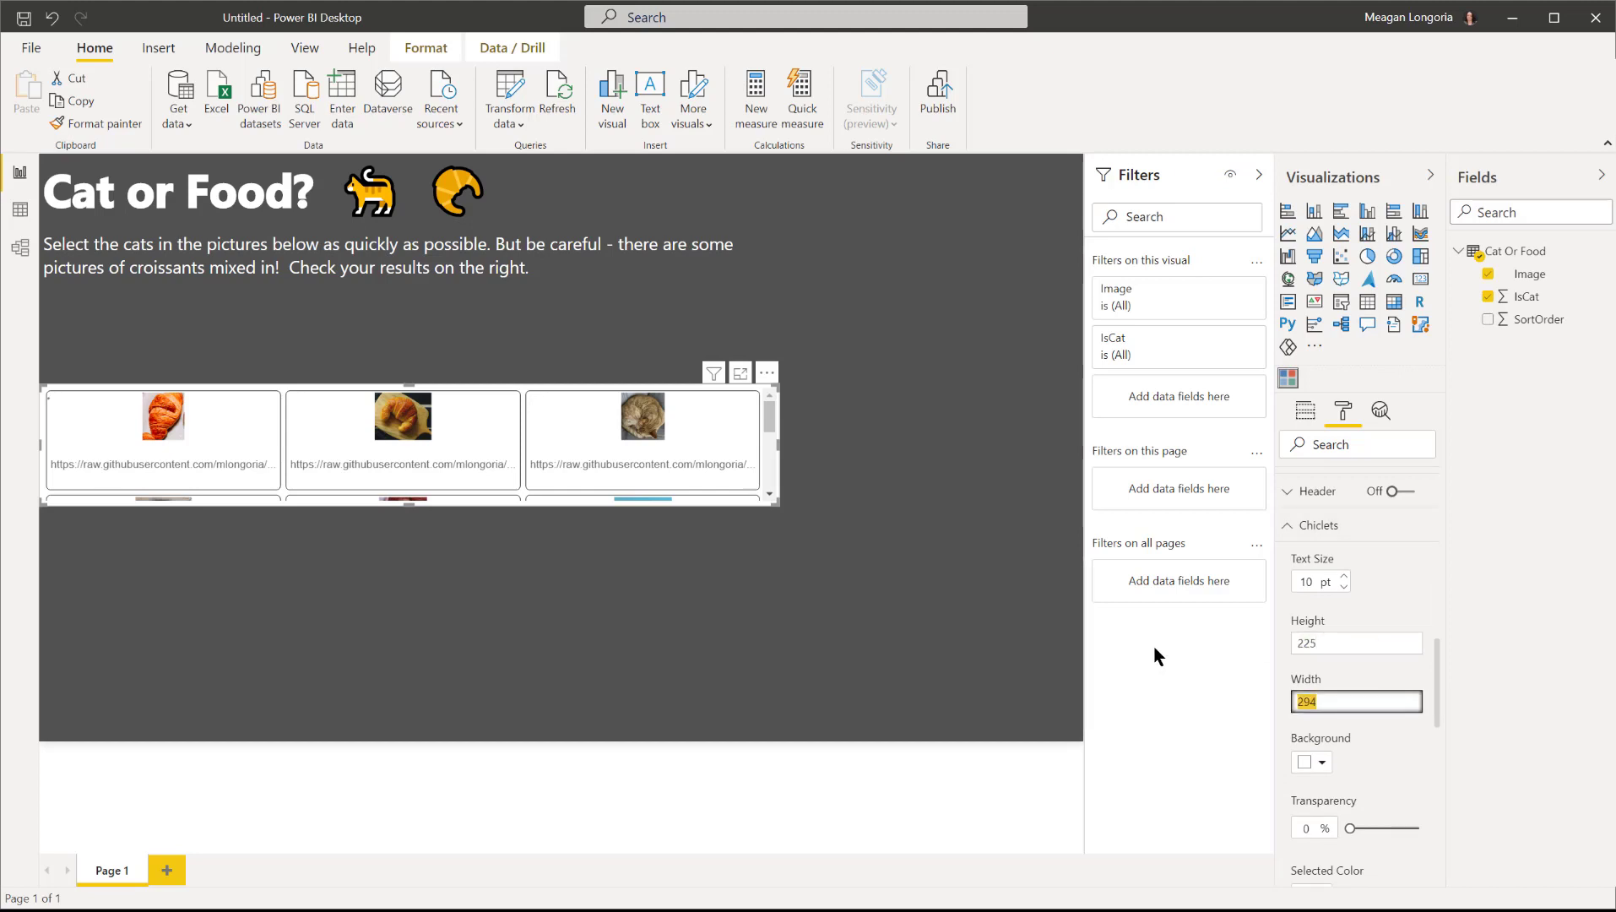
type("225")
key("Tab")
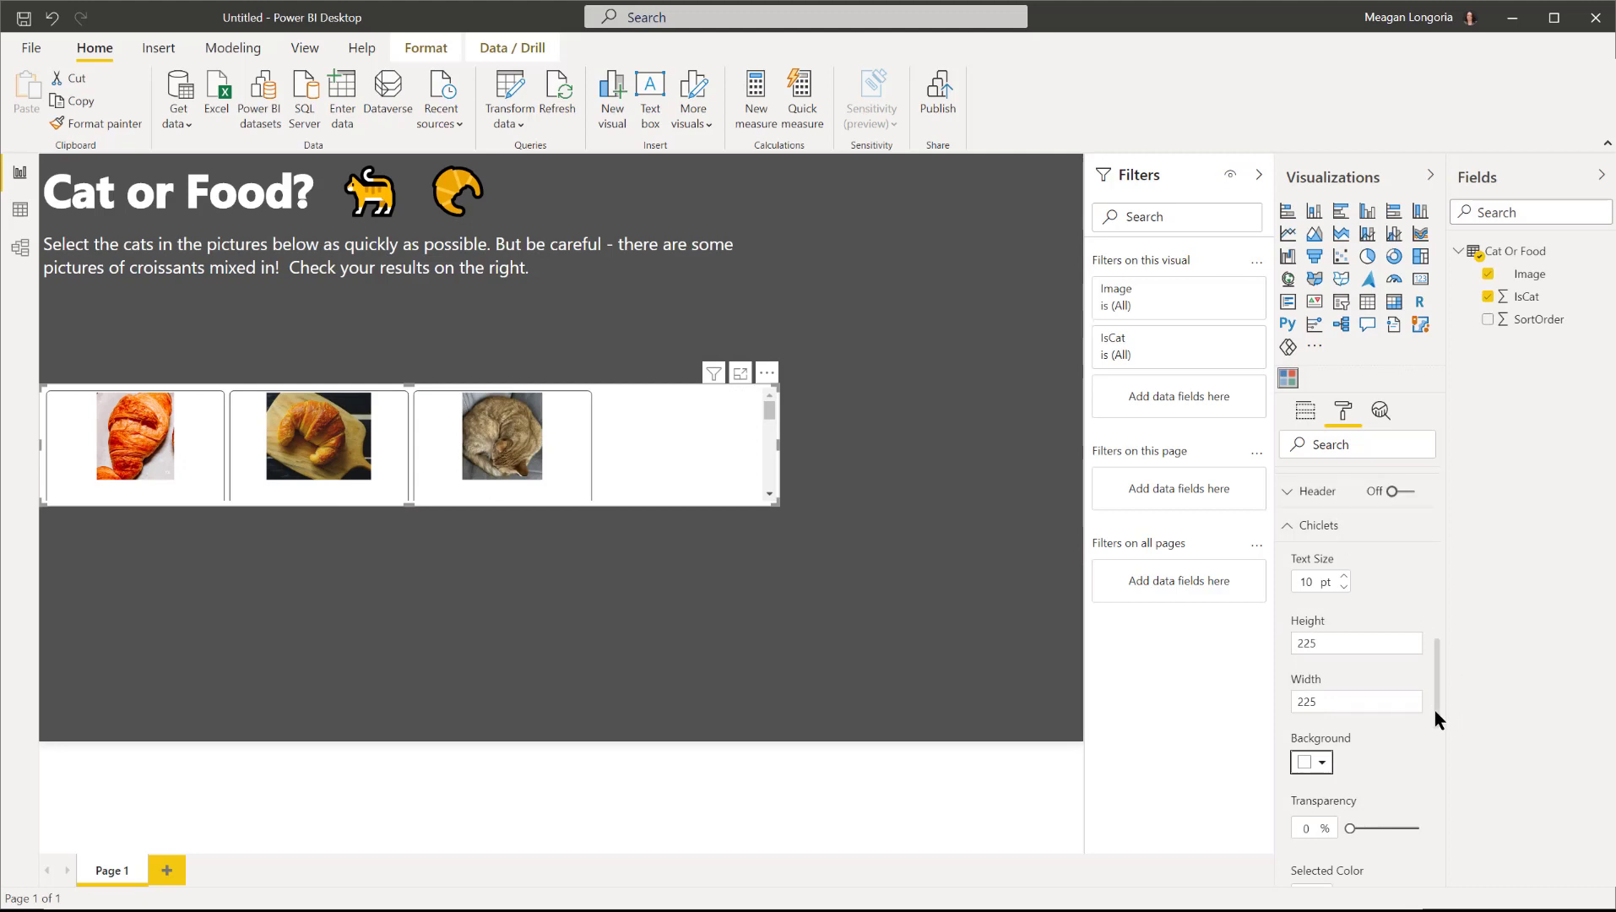
Set the chiclets' selected colour to #A666B0.
left_click_drag(1435, 712, 1434, 748)
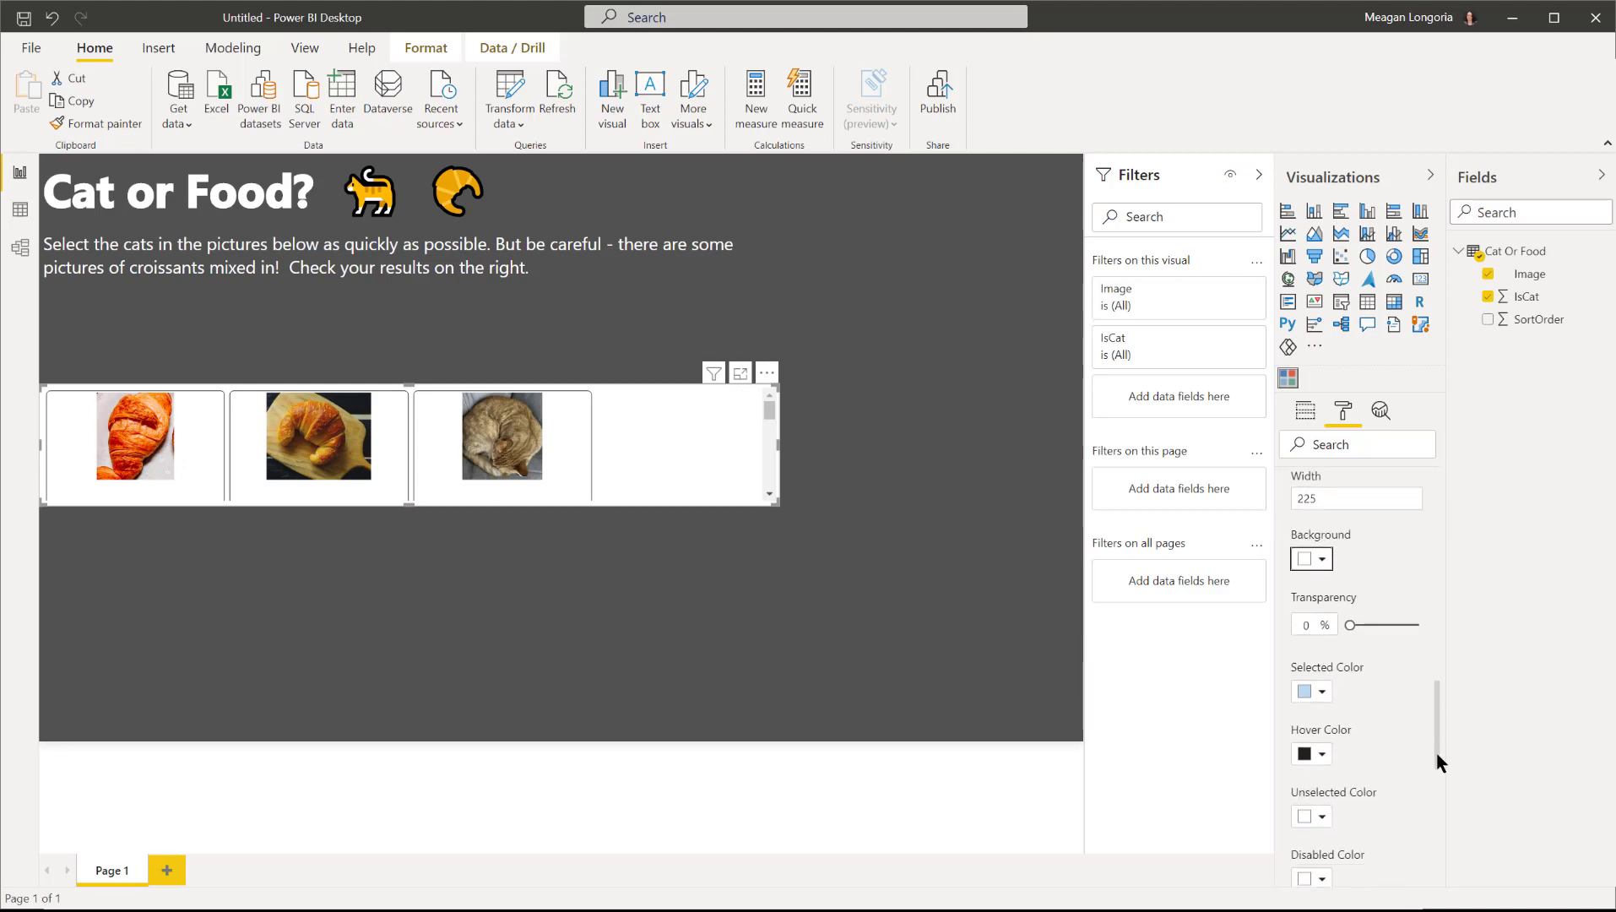
left_click(1318, 694)
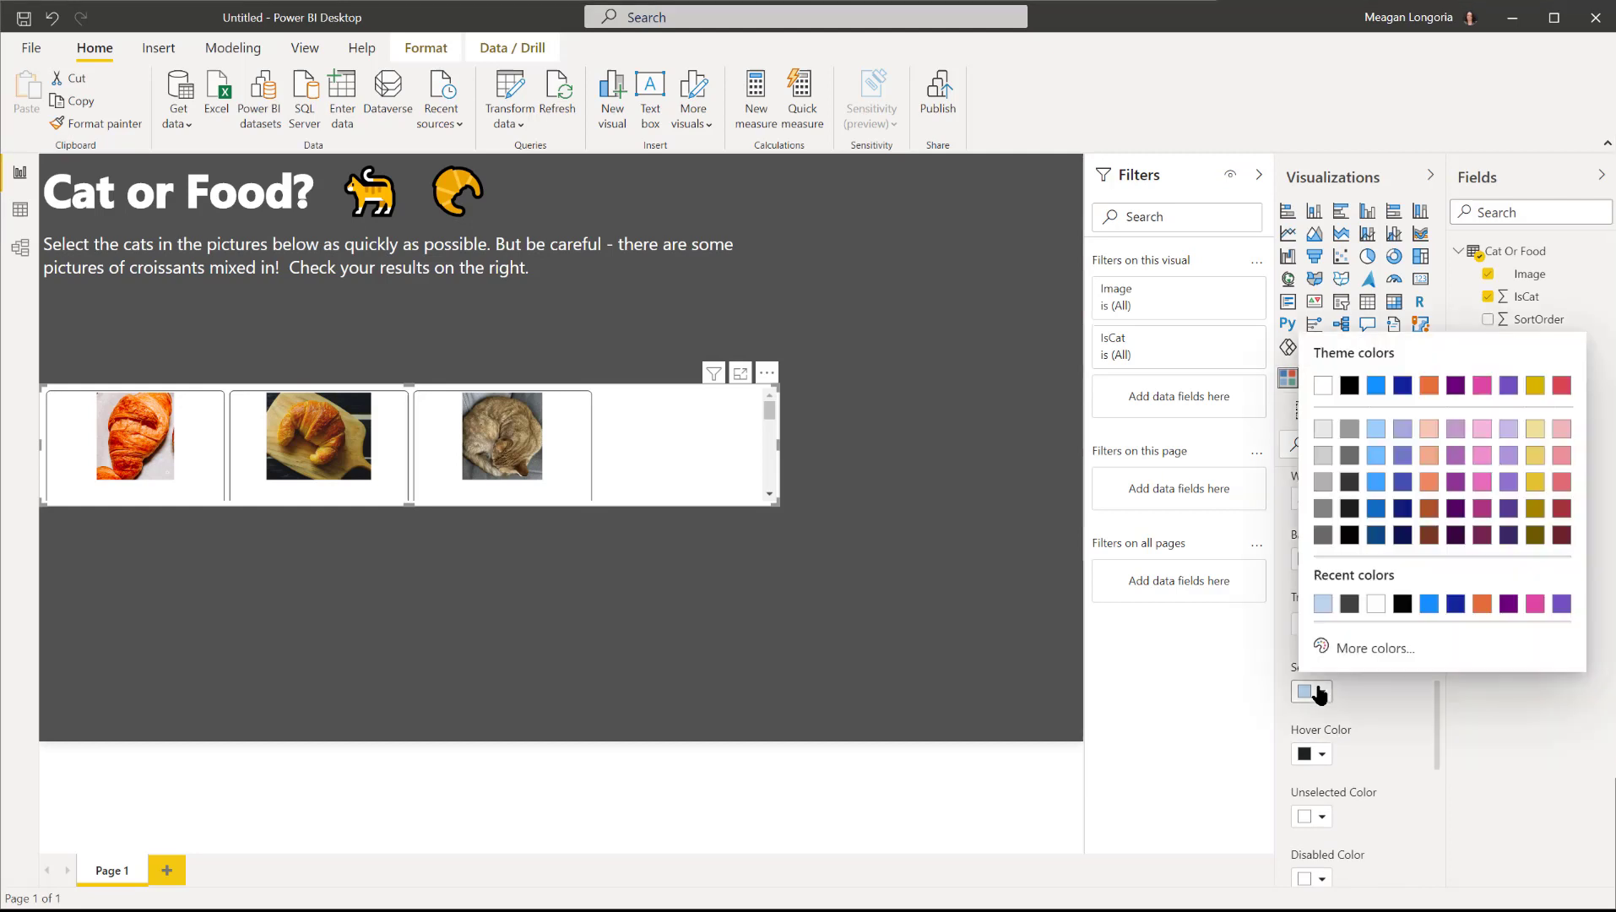
left_click(1386, 651)
key("ctrl+v")
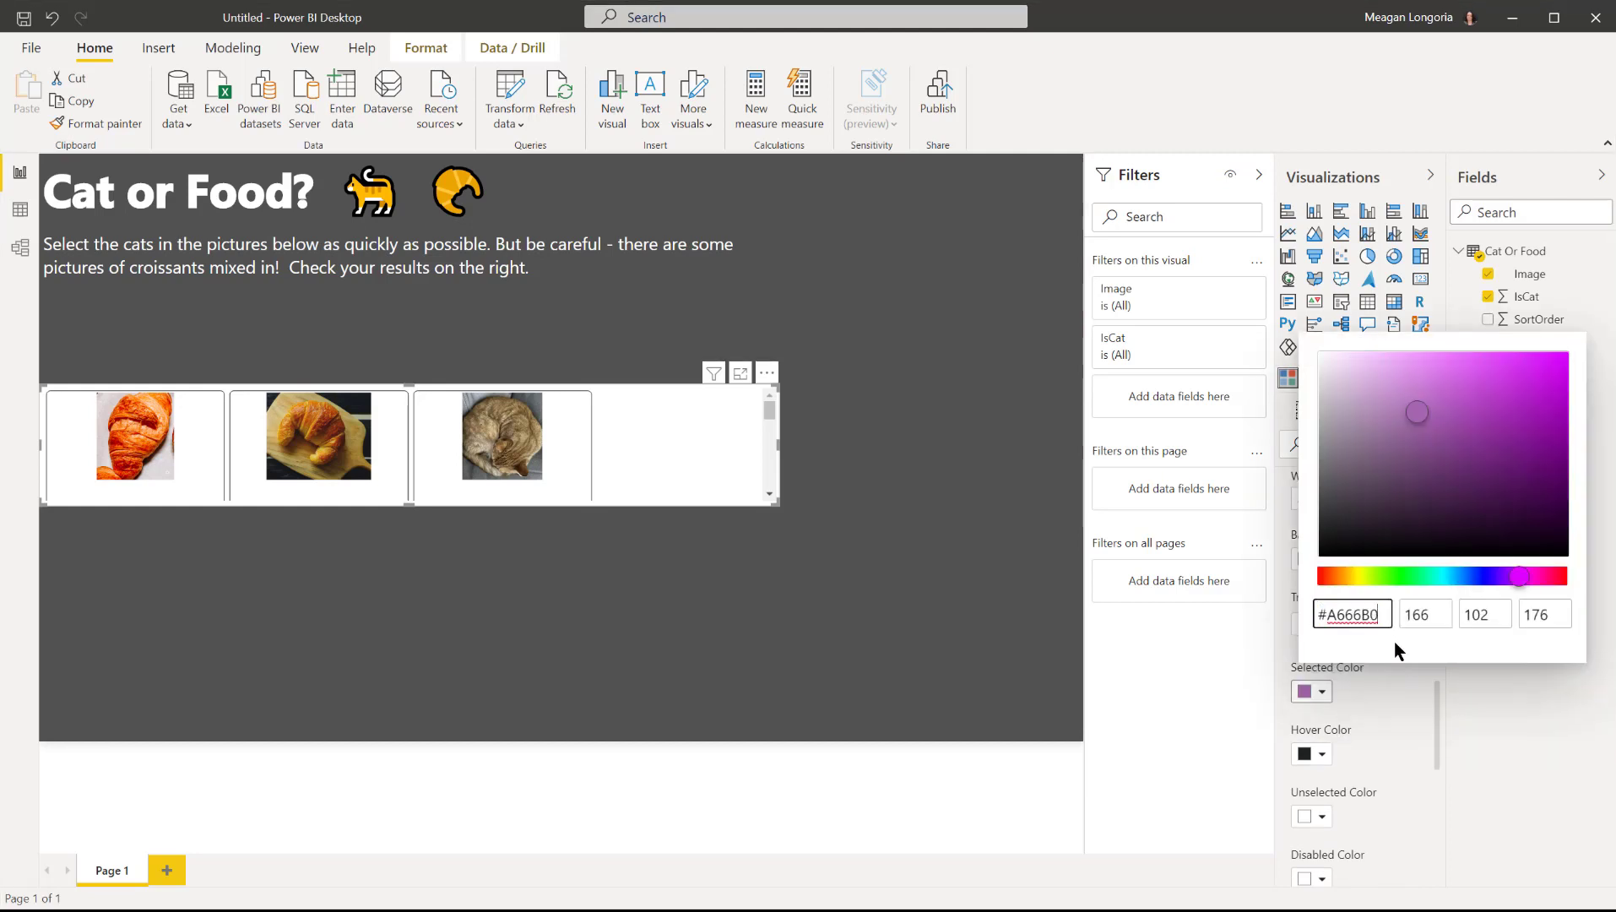
left_click(1457, 694)
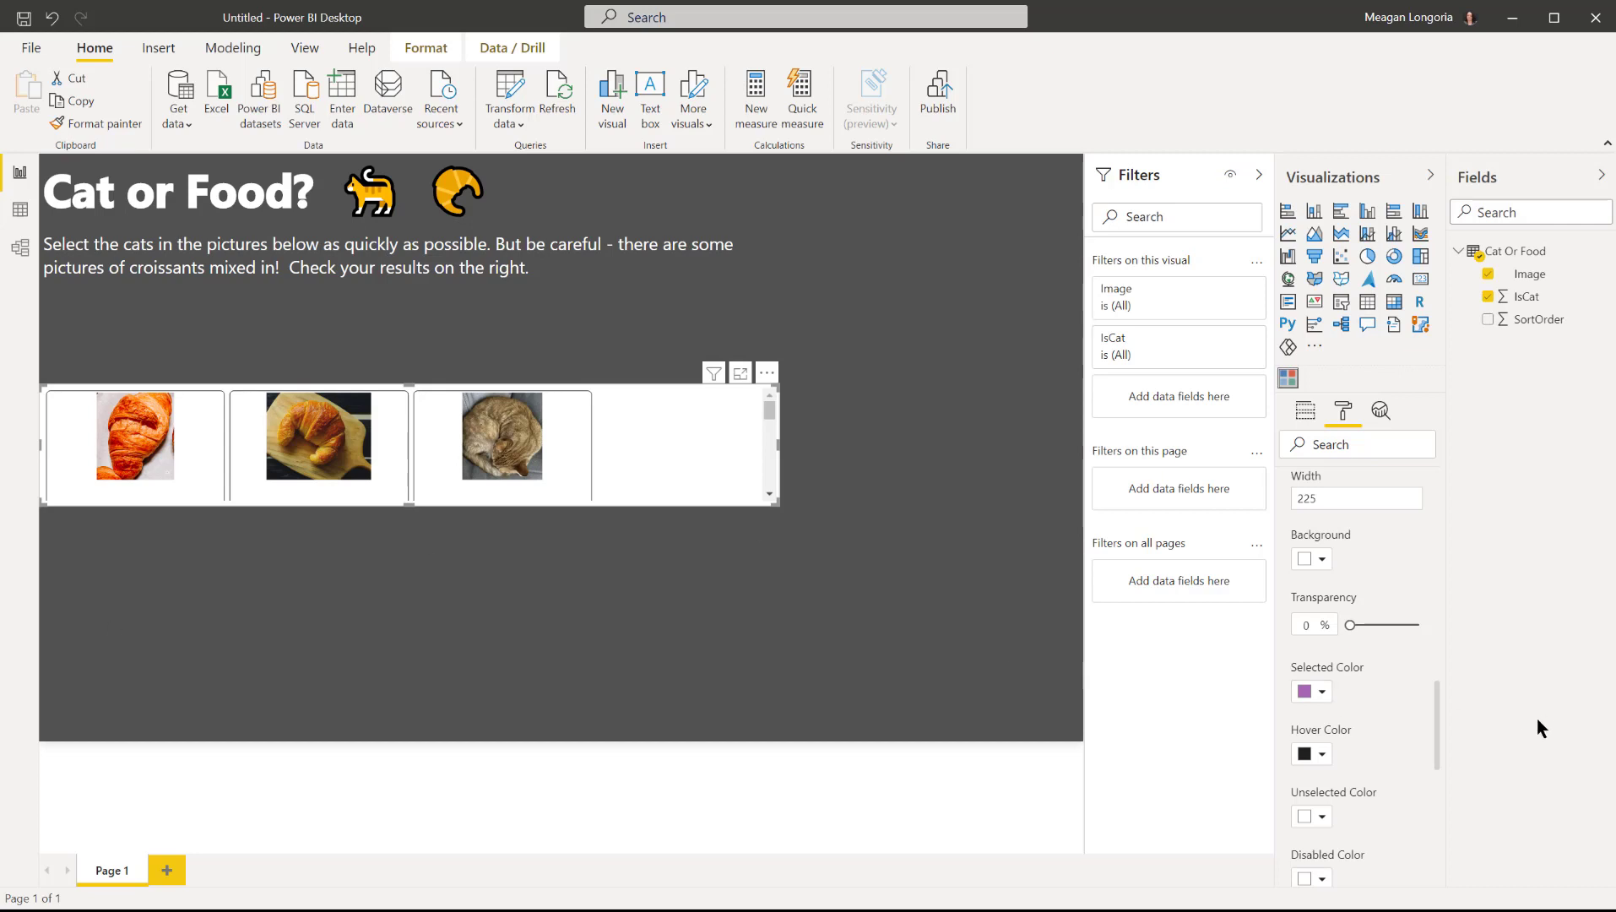
Set the padding of the slicer's chiclets to 2.
left_click_drag(1437, 744, 1432, 847)
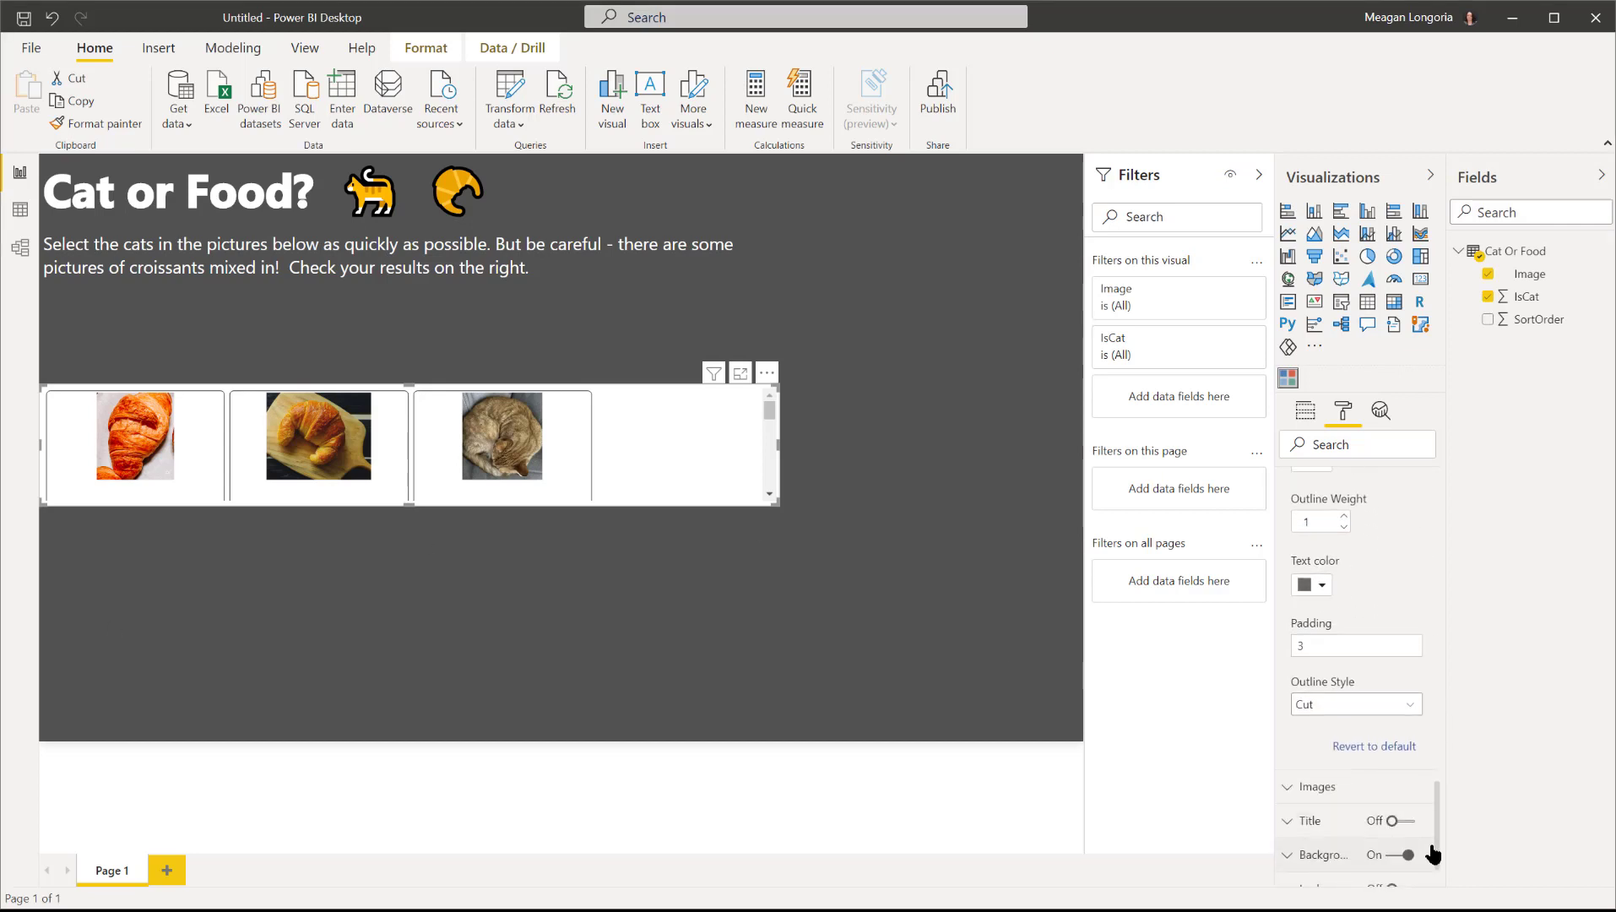
left_click(1325, 644)
key("BackSpace")
type("2")
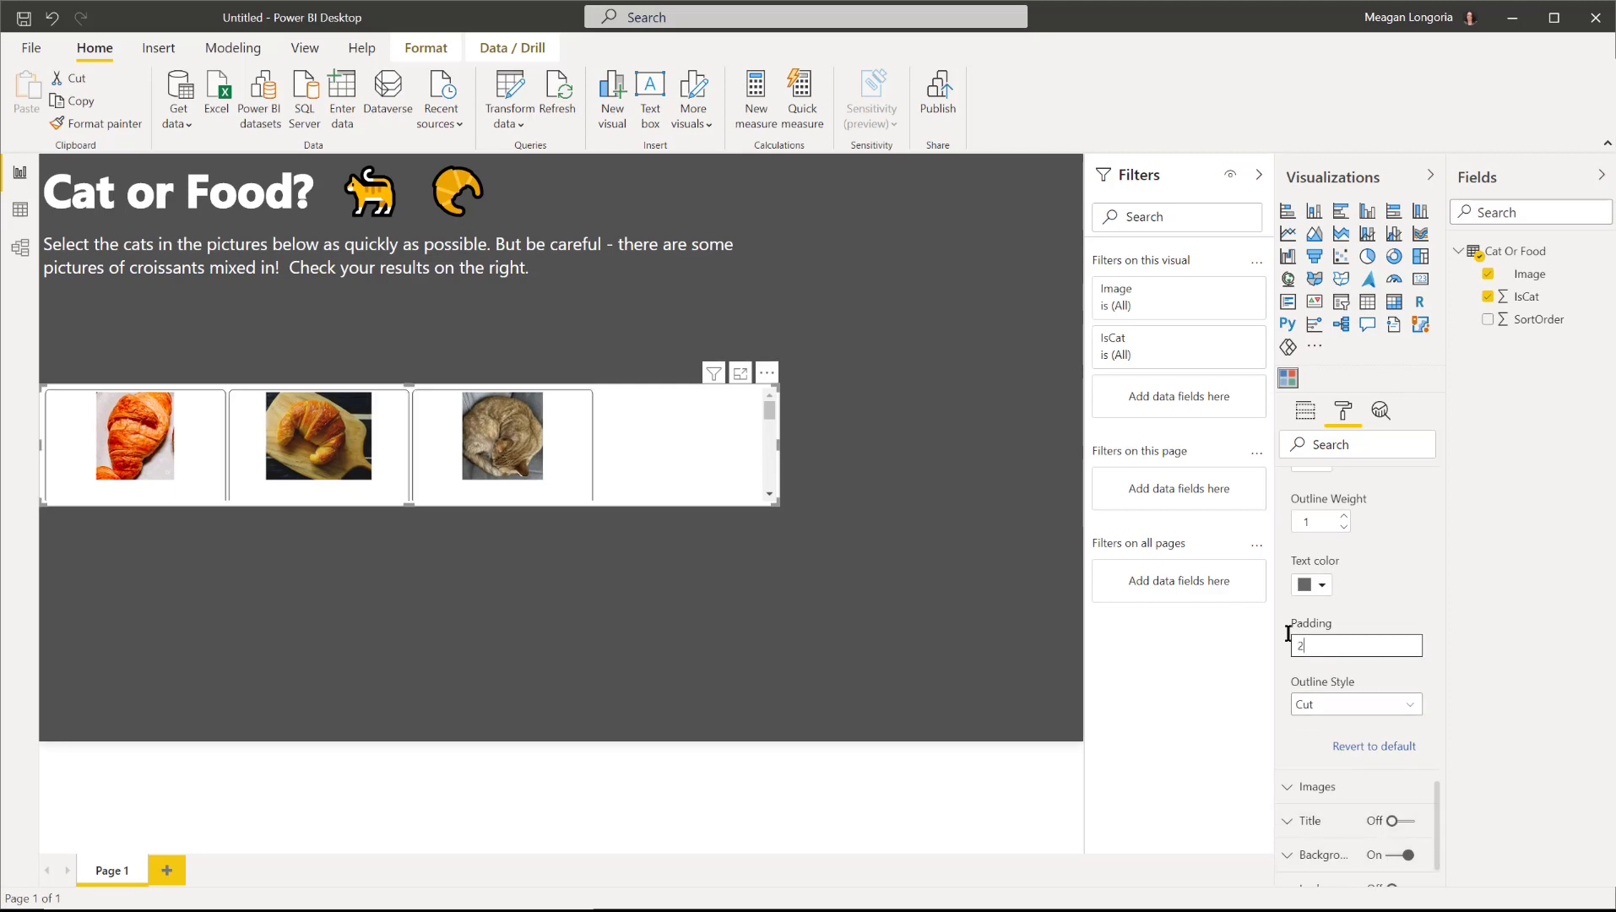
Set the chiclets' image split to 100 and stretch the slicer down to the lower edge of the report page.
left_click(1418, 786)
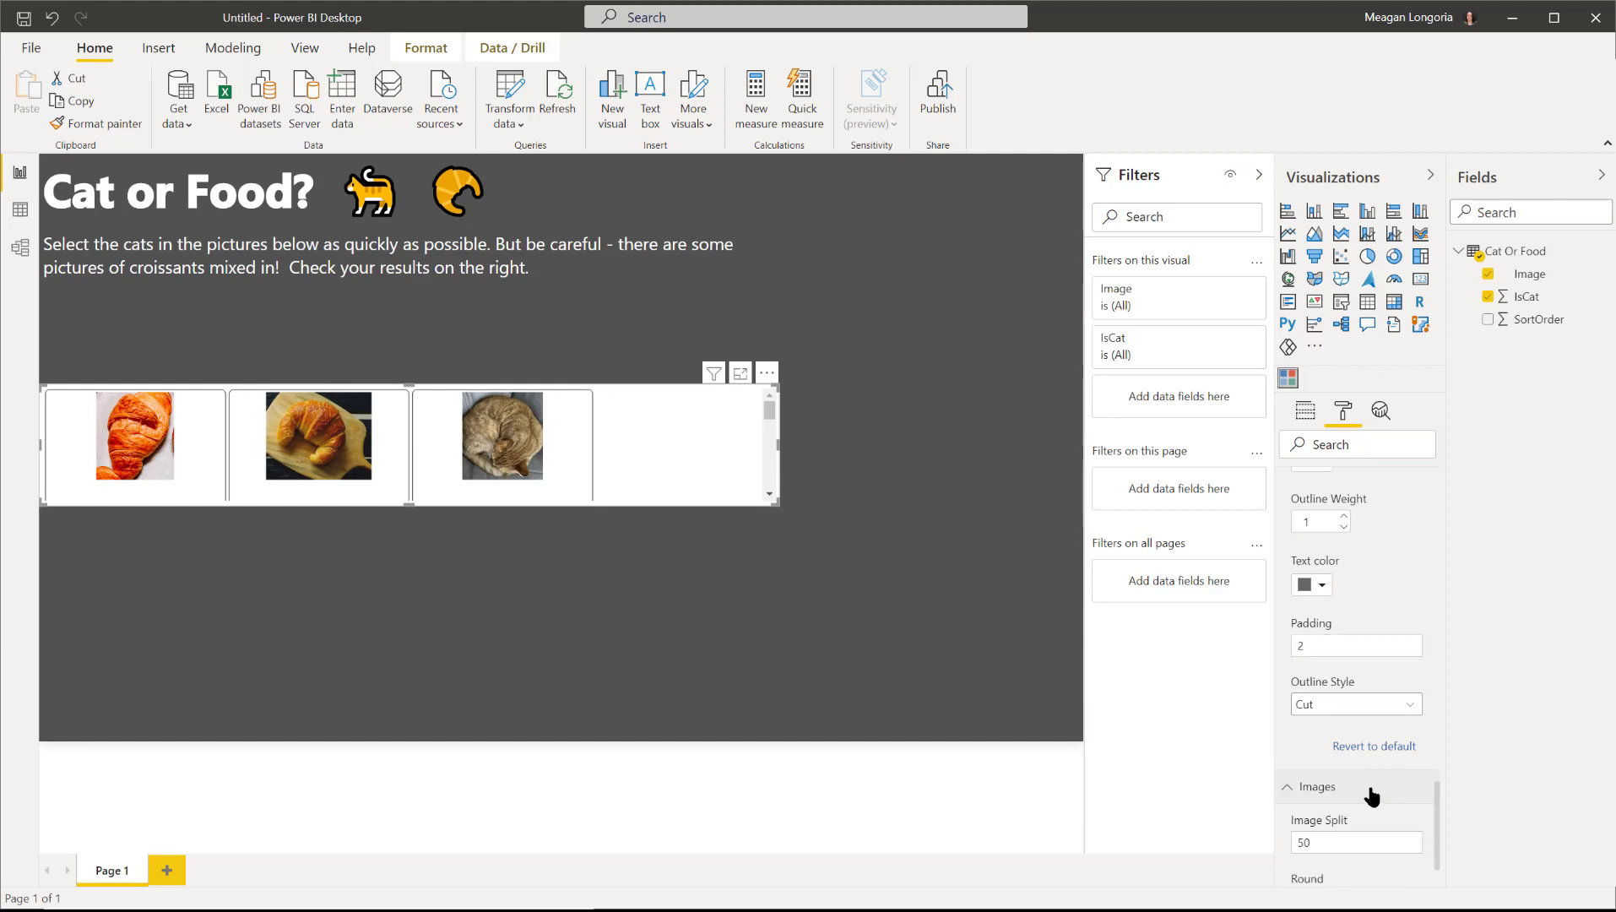
mouse_move(1436, 779)
left_mouse_down()
mouse_move(1438, 853)
mouse_move(1435, 797)
left_mouse_up()
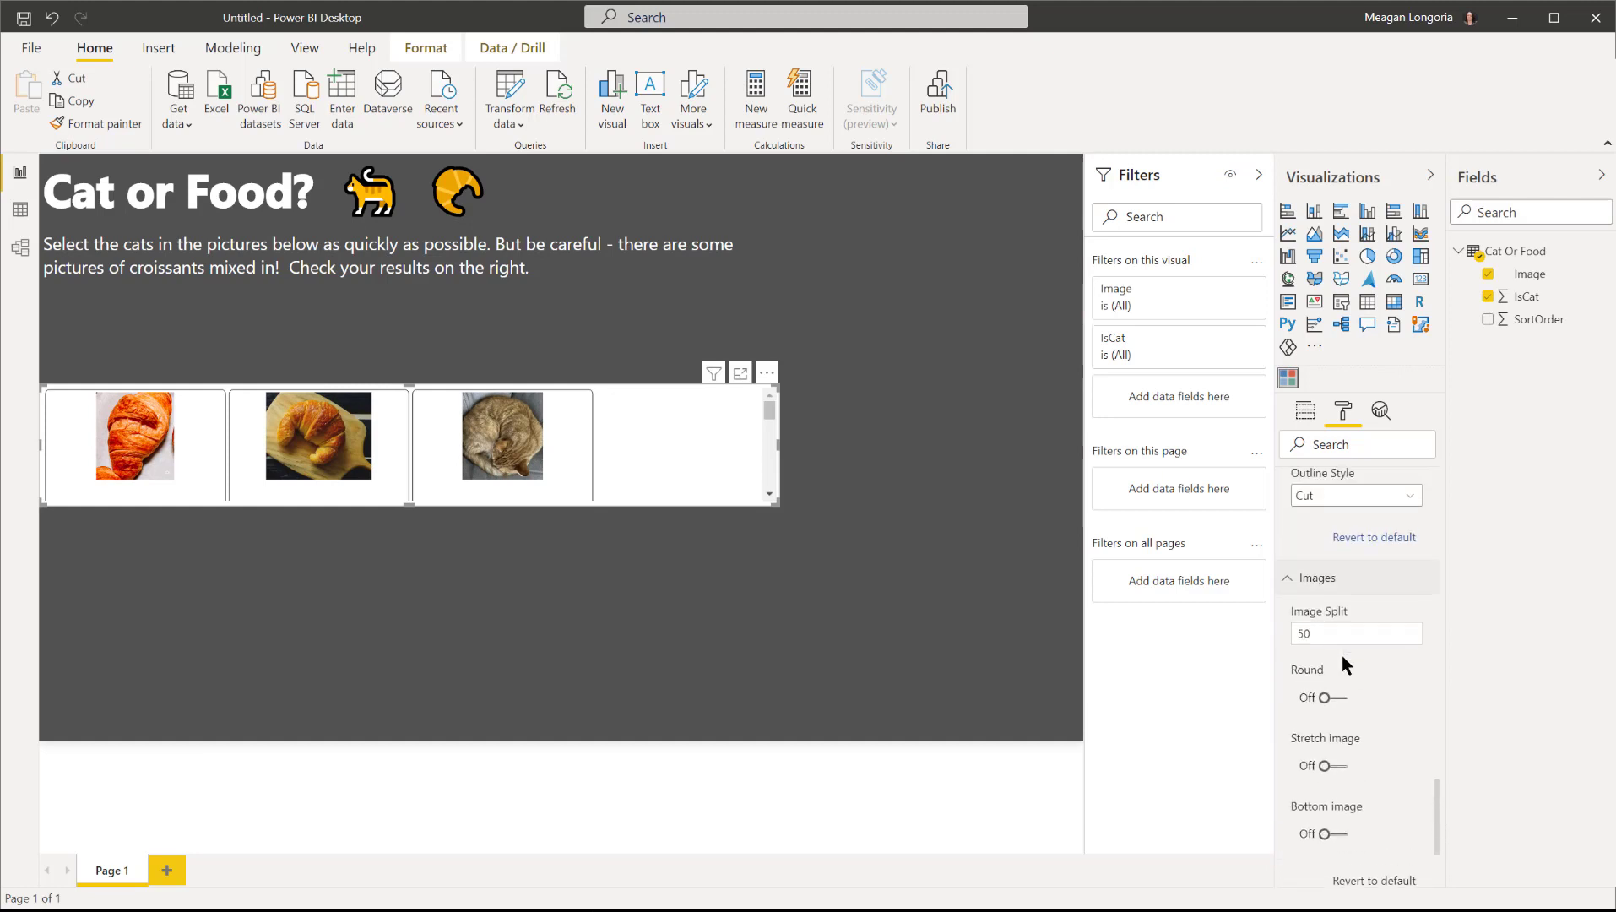
double_click(1345, 633)
type("100")
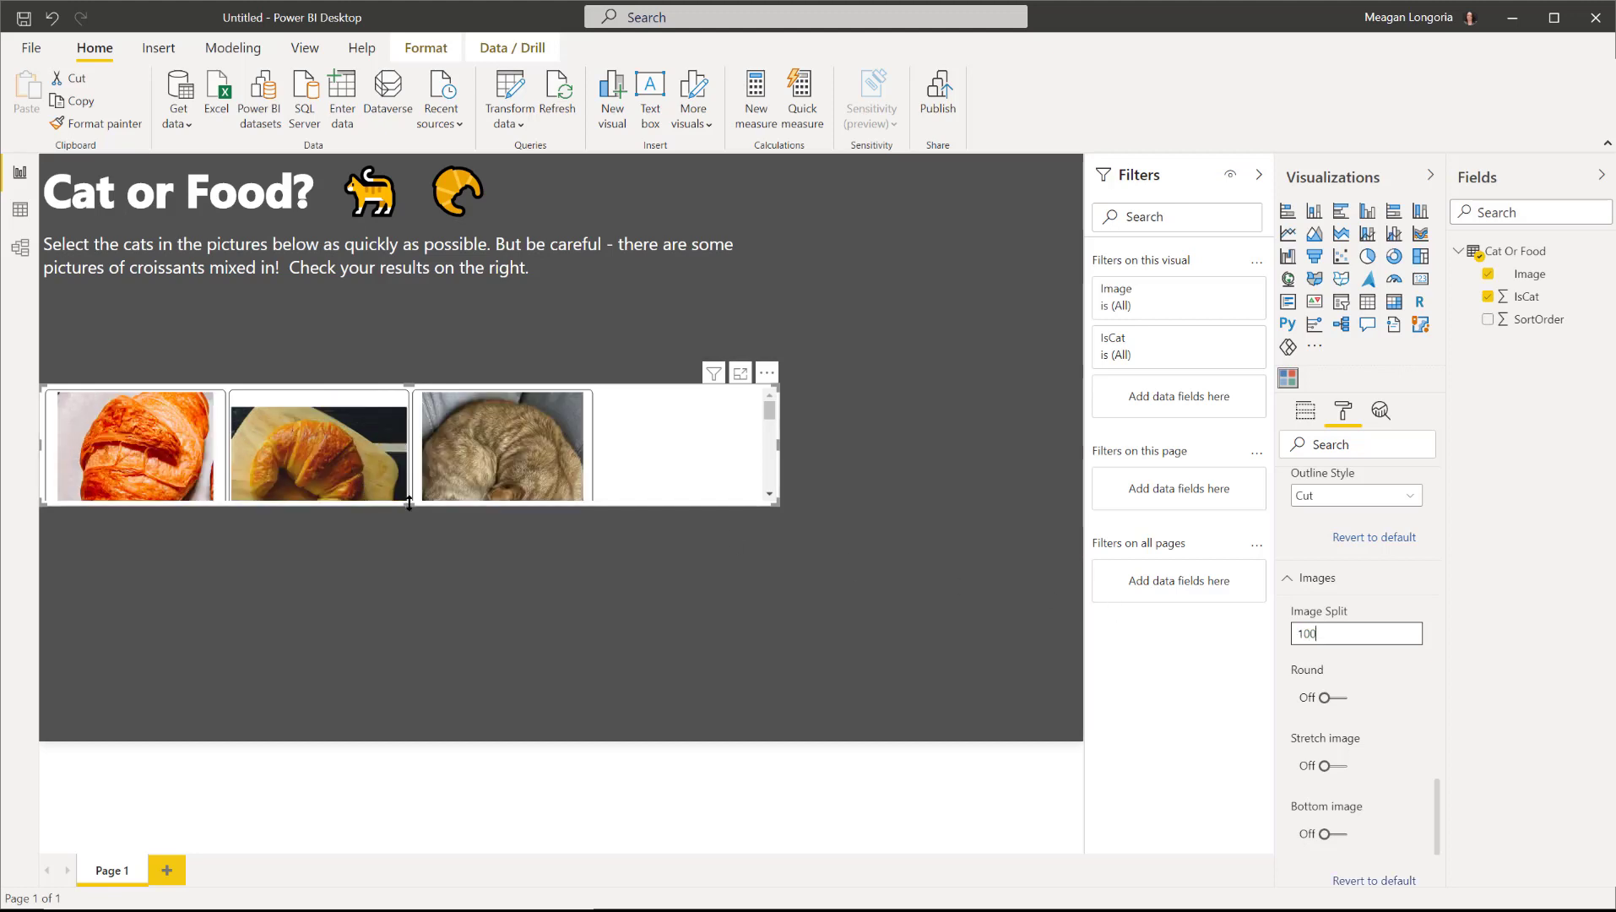
left_click_drag(408, 505, 404, 749)
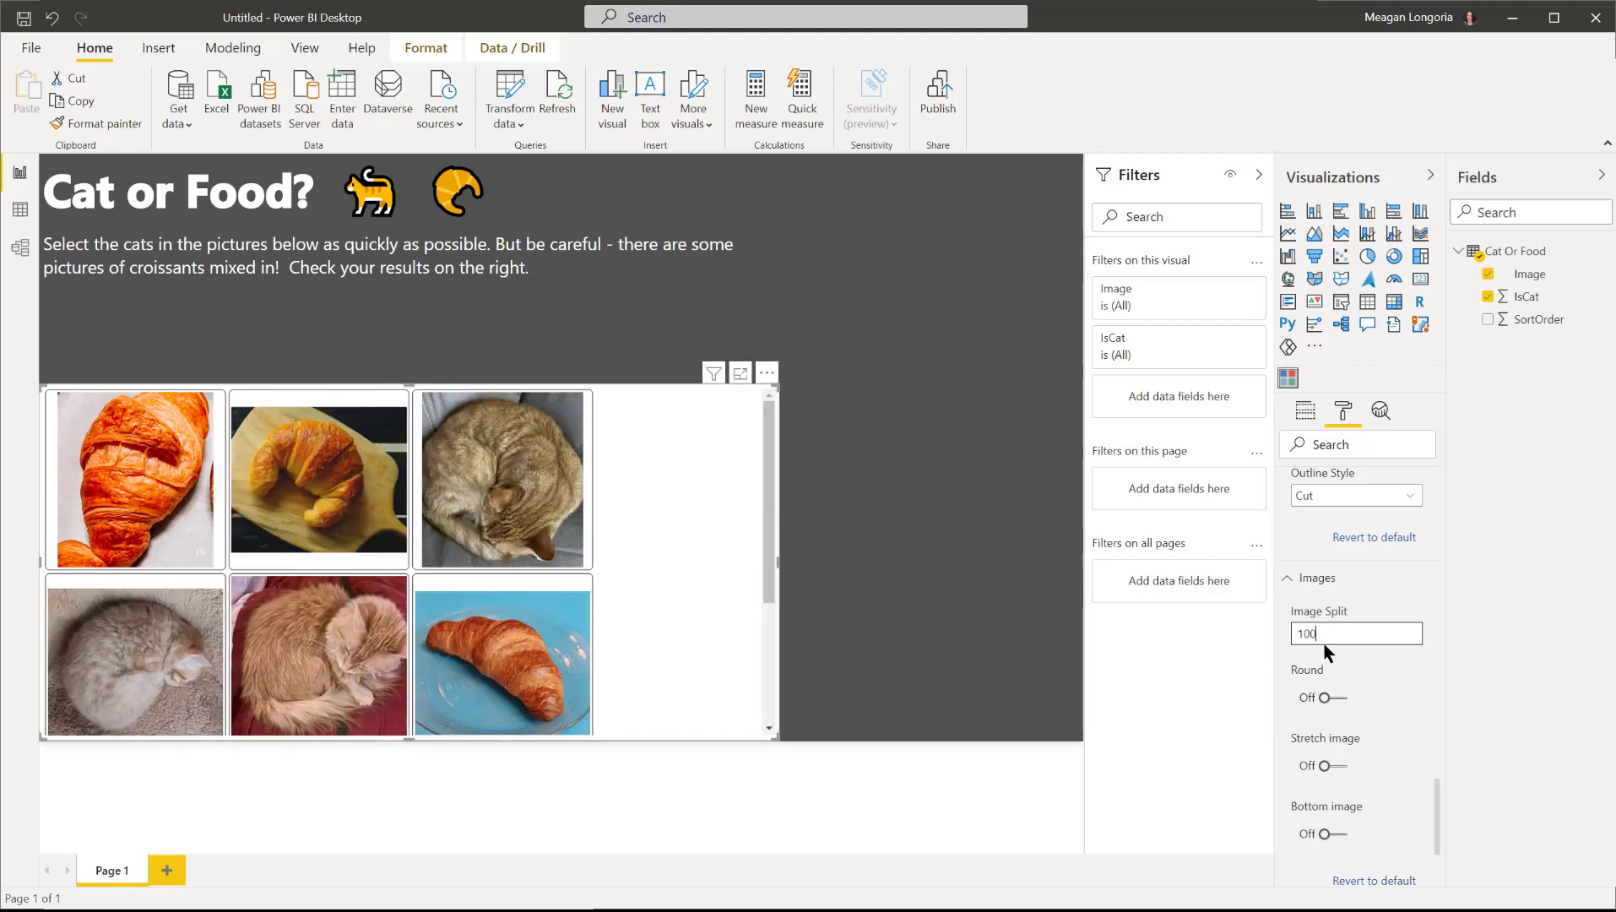
Set the slicer to 4 columns and widen it so four image chiclets fit in each row.
left_click(1322, 578)
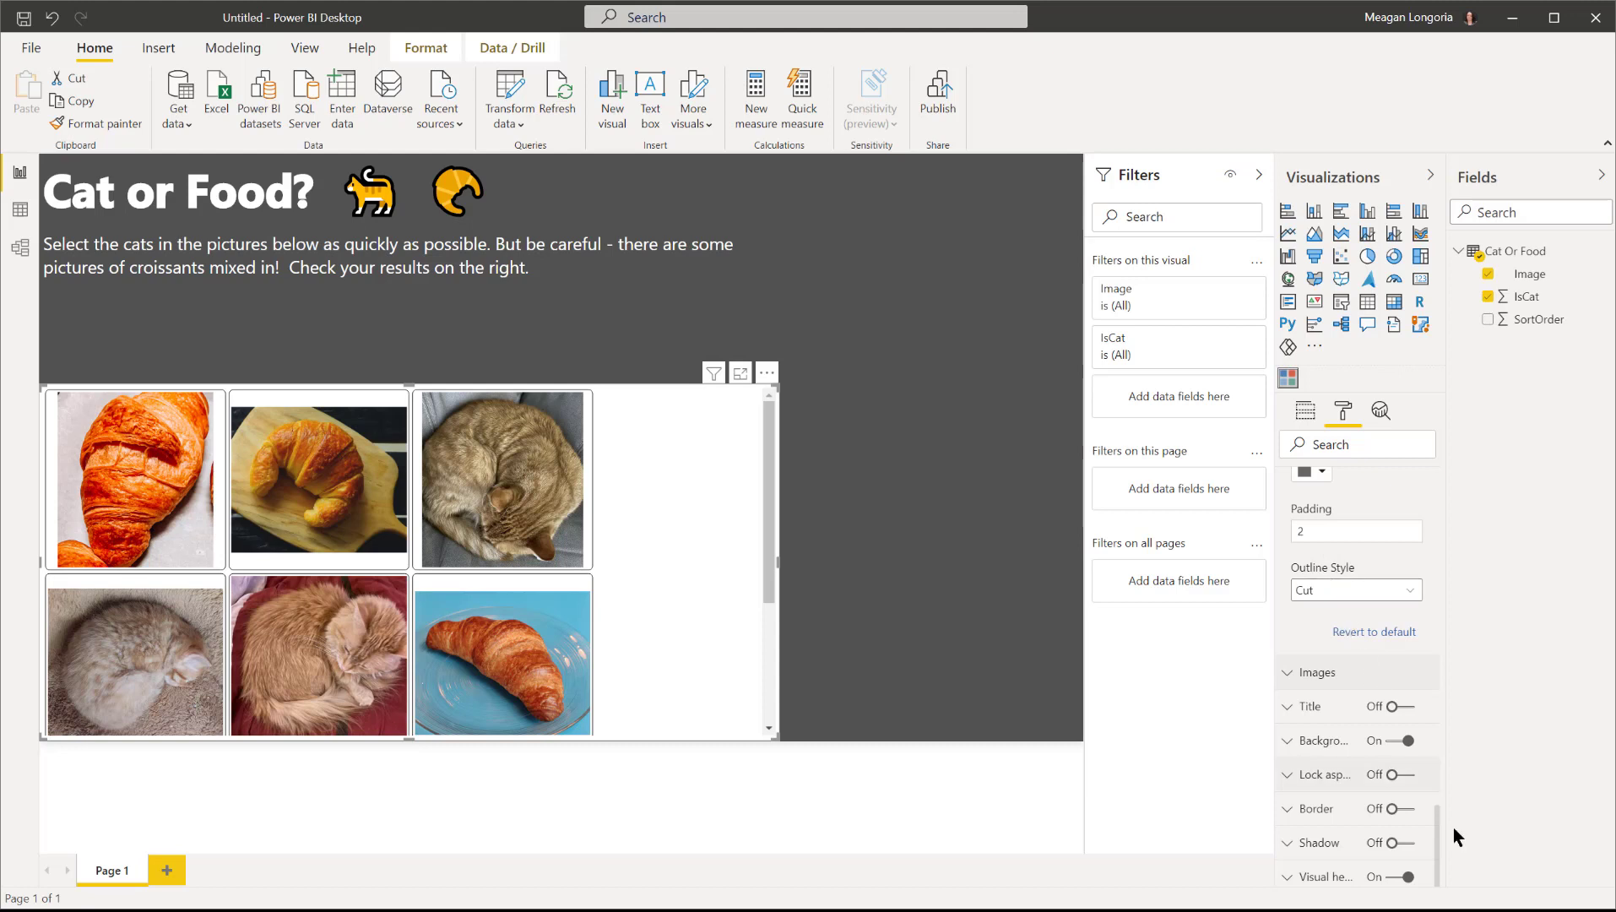
left_click_drag(1436, 852, 1417, 502)
left_click(1354, 599)
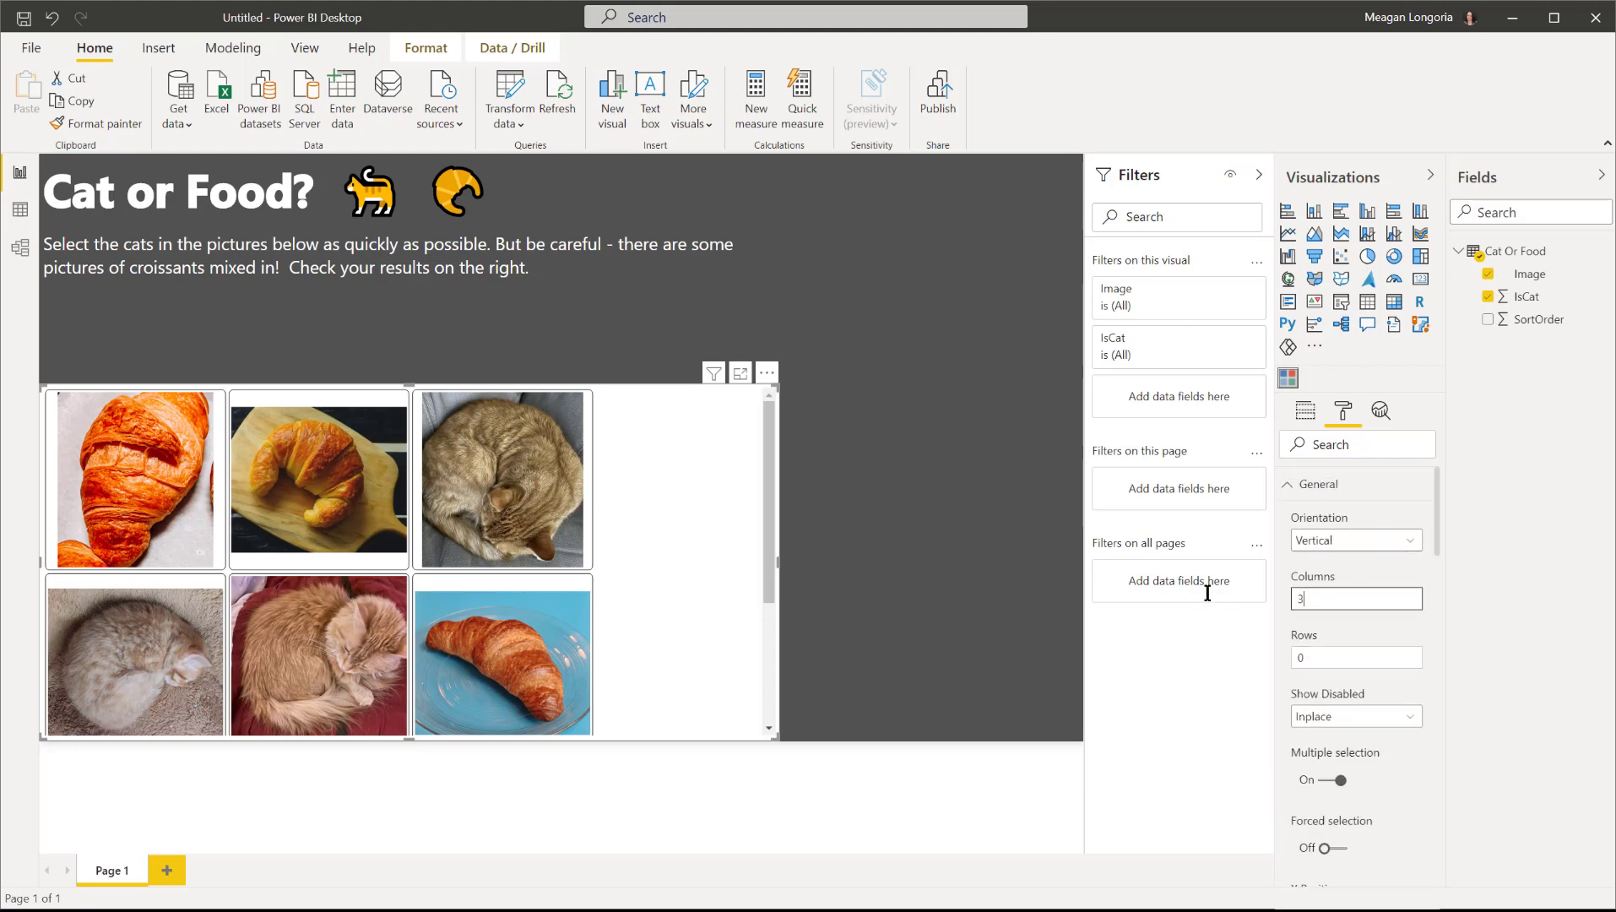
key("BackSpace")
type("4")
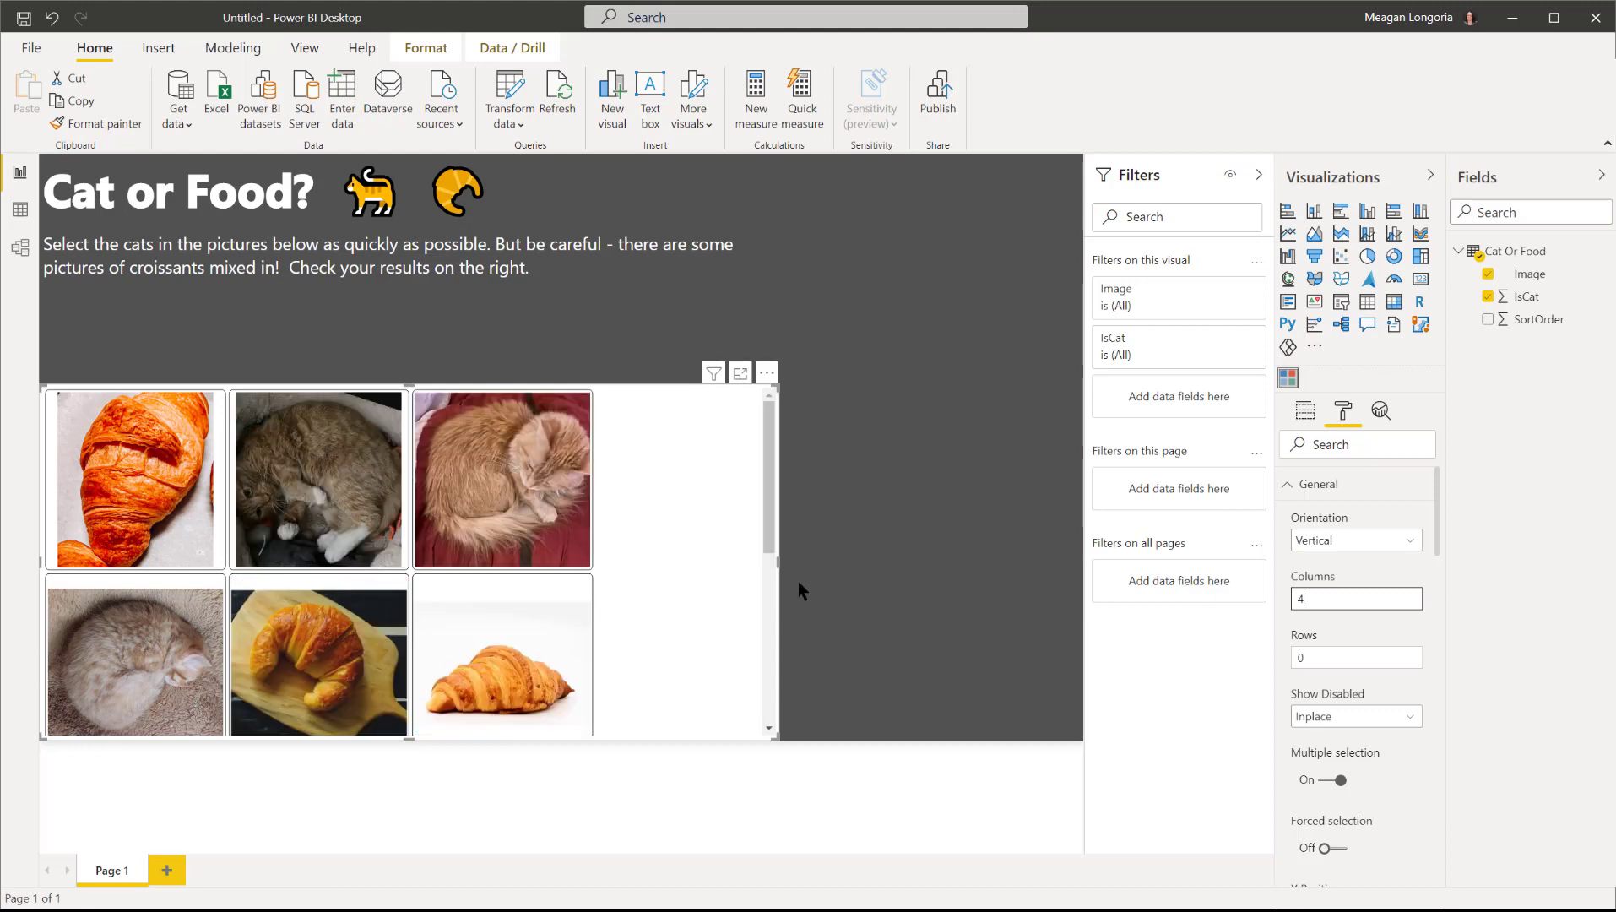
left_click_drag(776, 561, 827, 570)
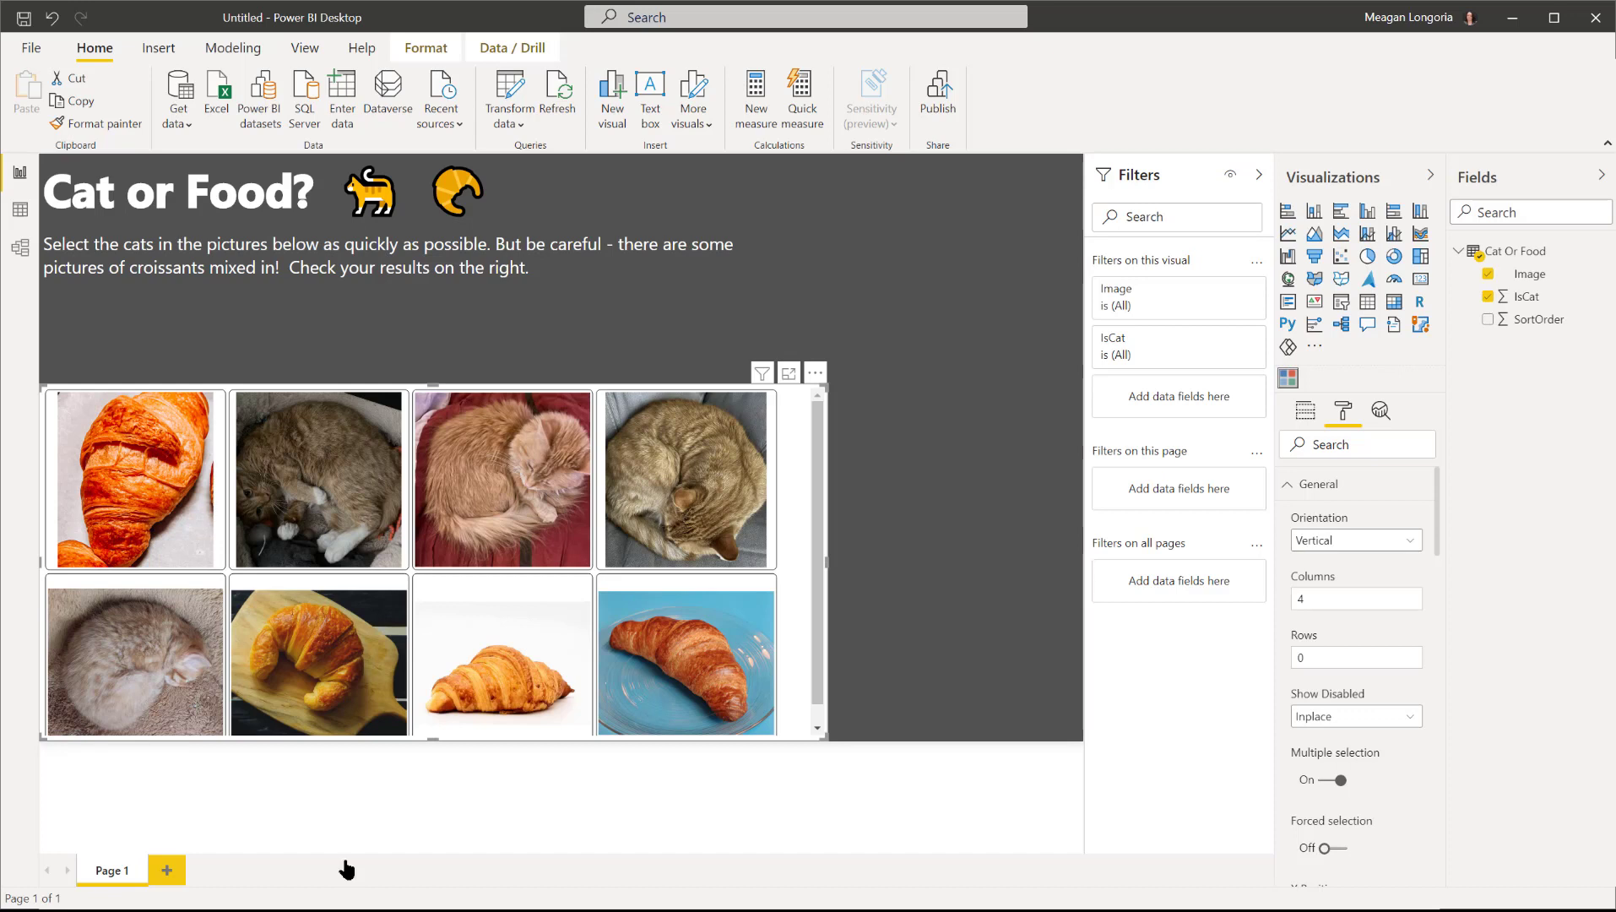
Set the slicer's background transparency to 90%.
left_click(1340, 493)
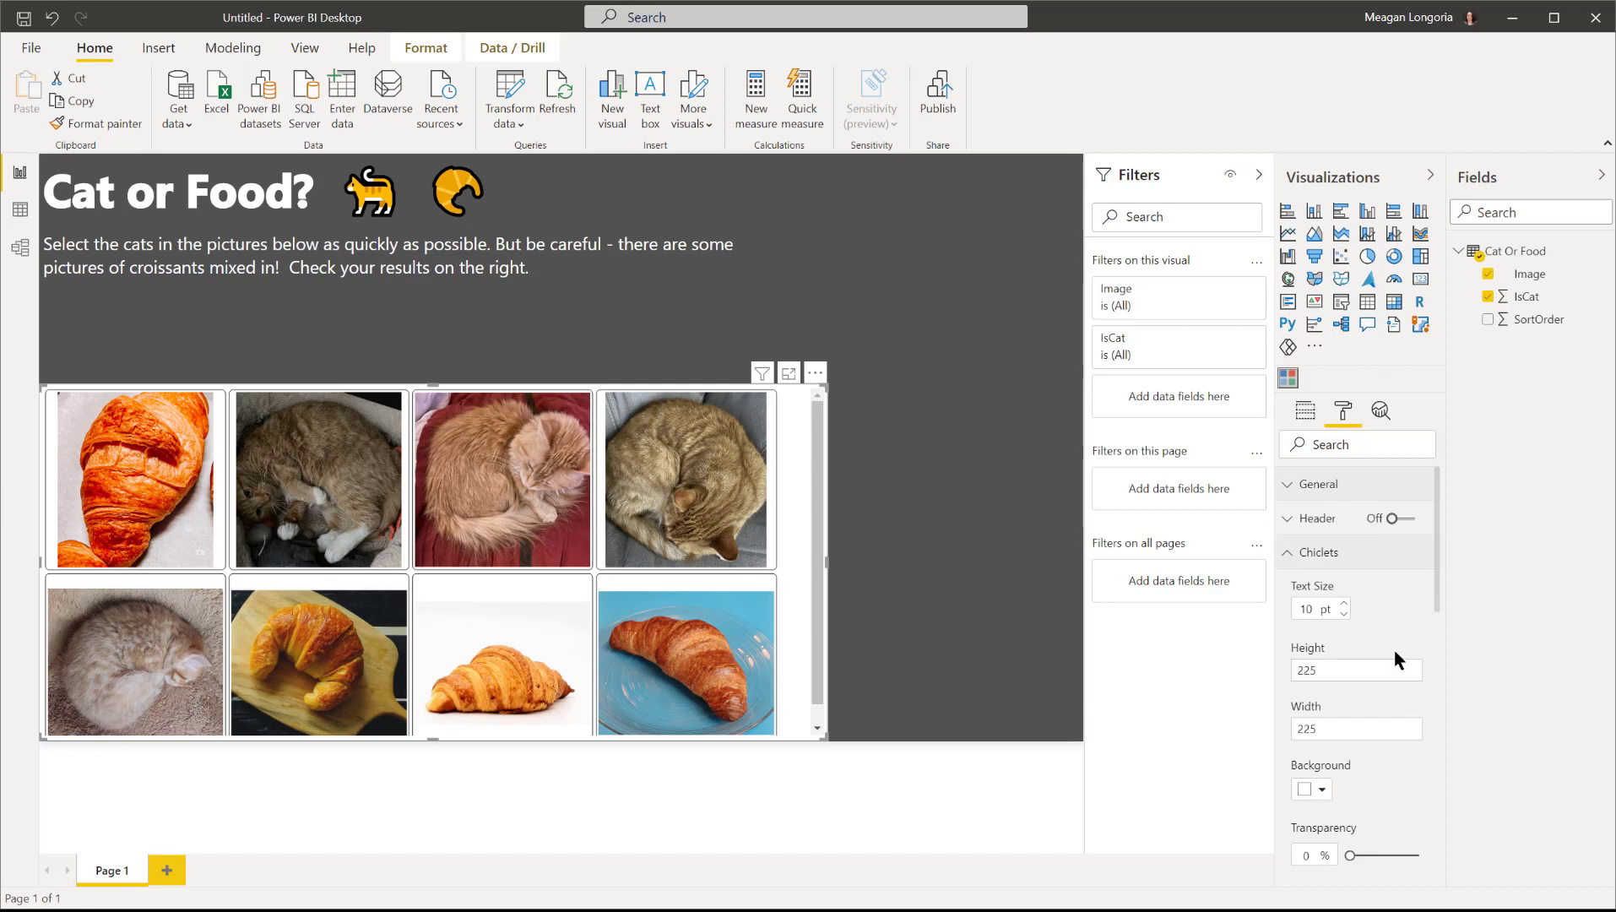
left_click_drag(1434, 598, 1448, 902)
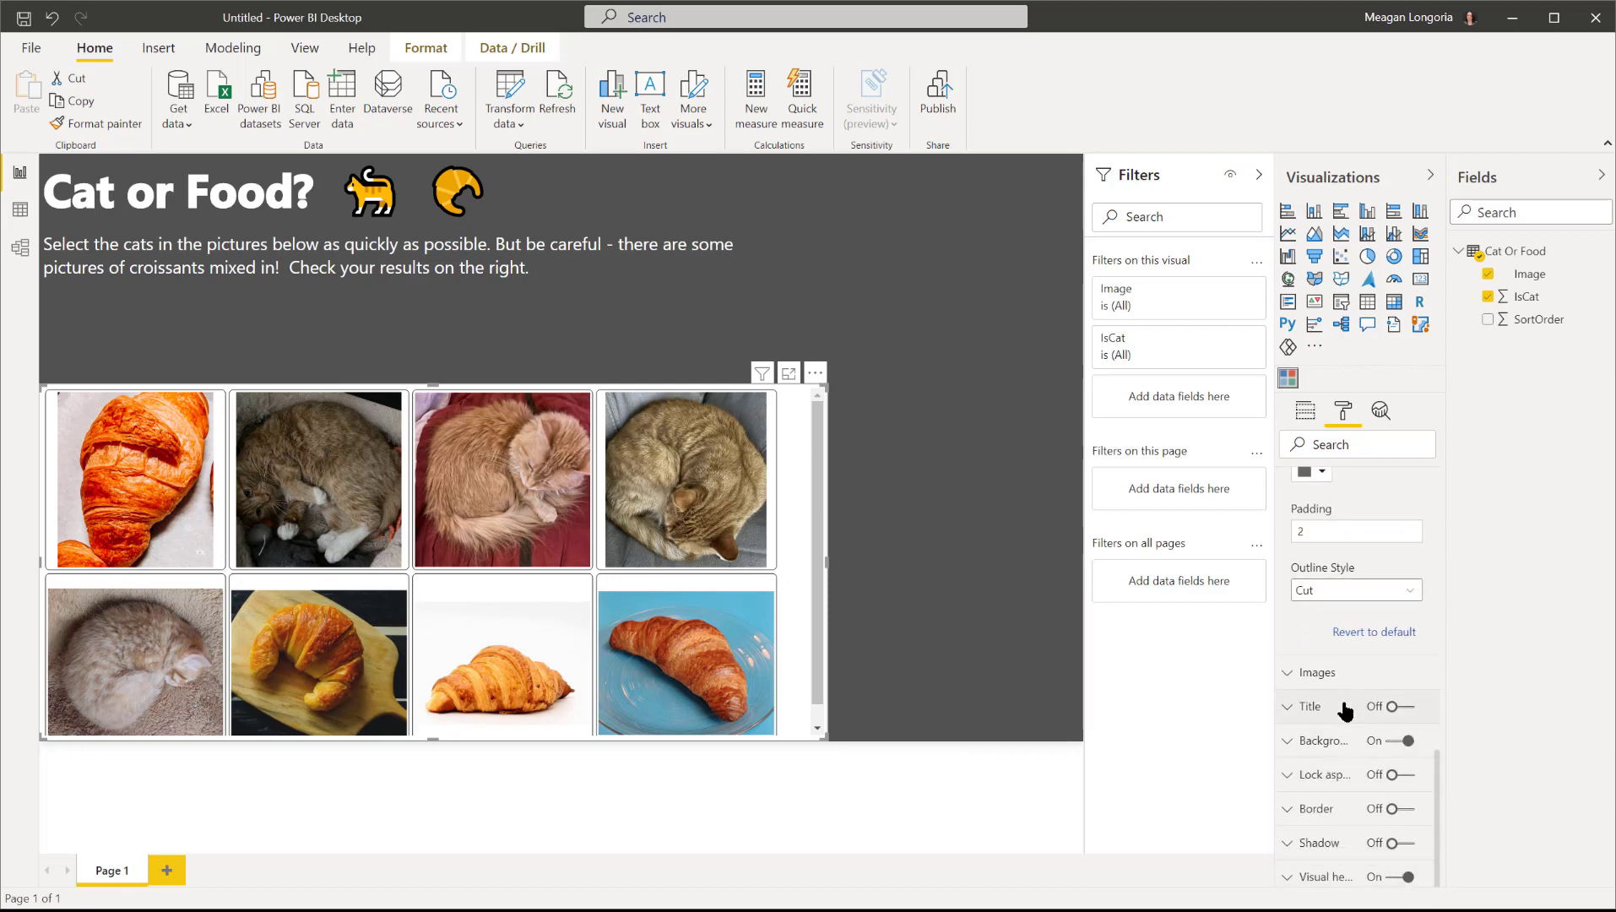
left_click(1332, 742)
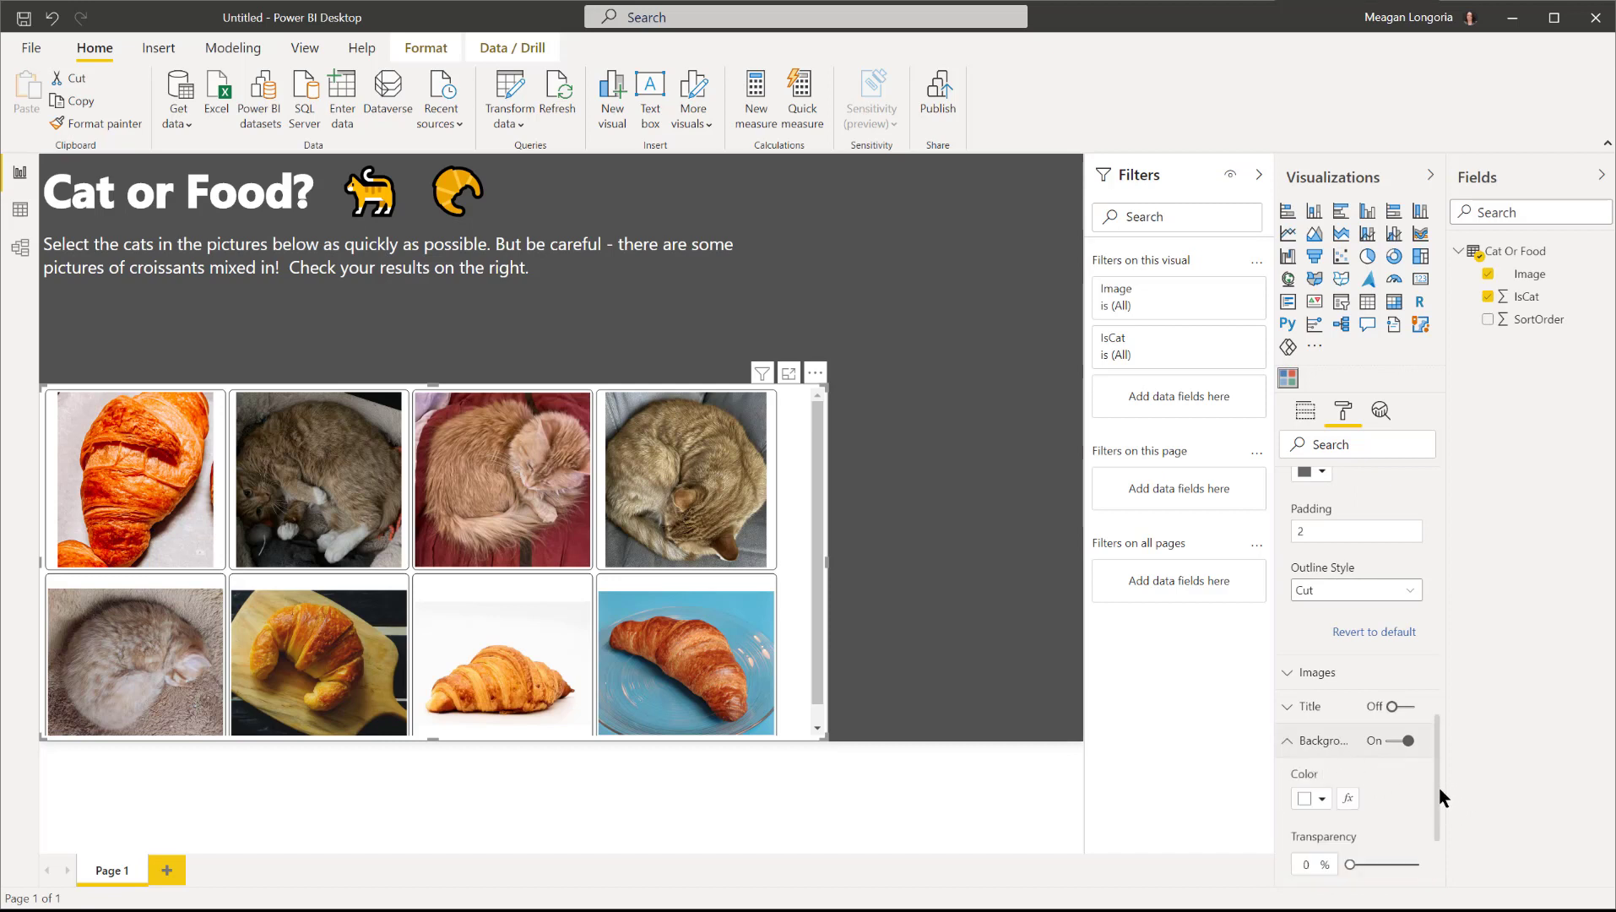
left_click_drag(1435, 792, 1435, 836)
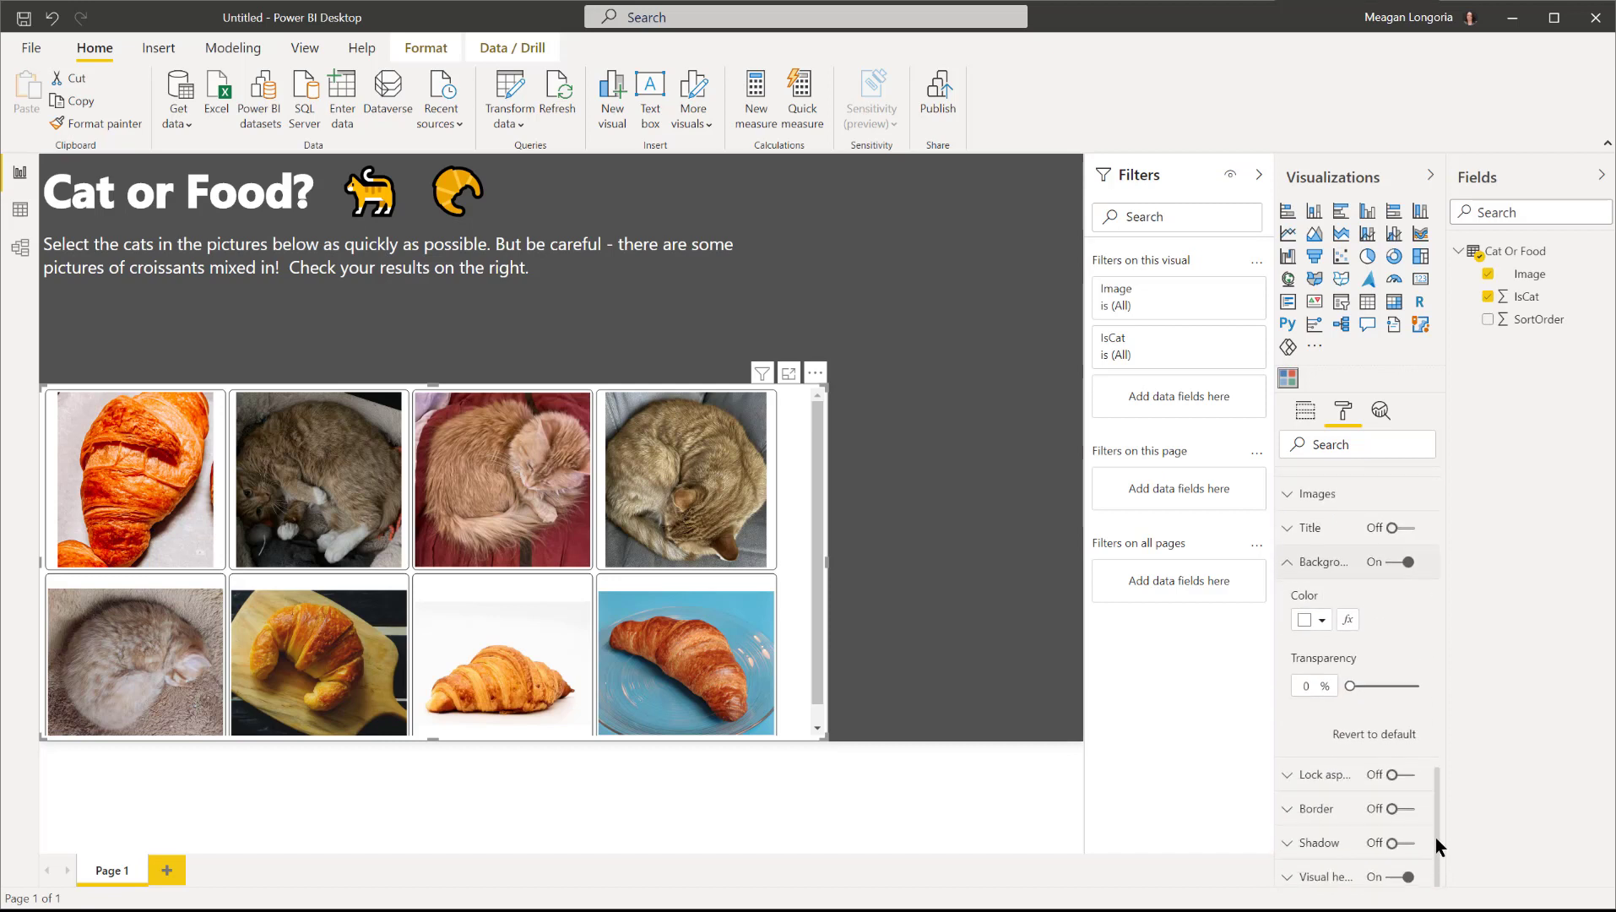
left_click(1300, 686)
type("100")
key("Return")
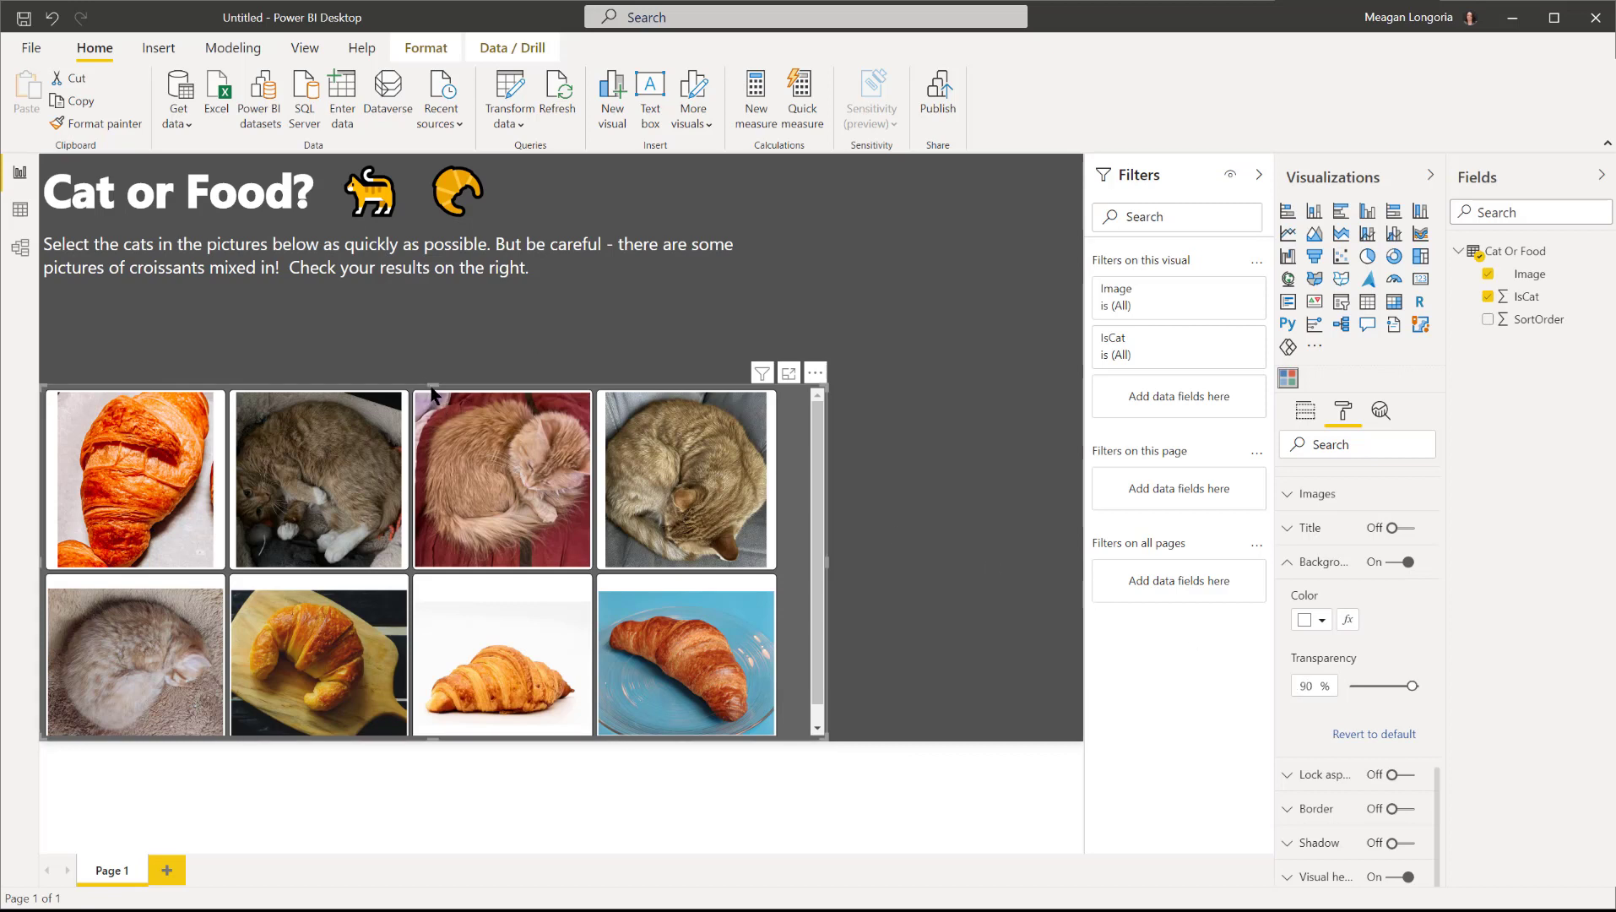
Make the slicer taller so both image rows fit, place it just below the instruction text, and trim its excess width.
left_click_drag(433, 385, 413, 326)
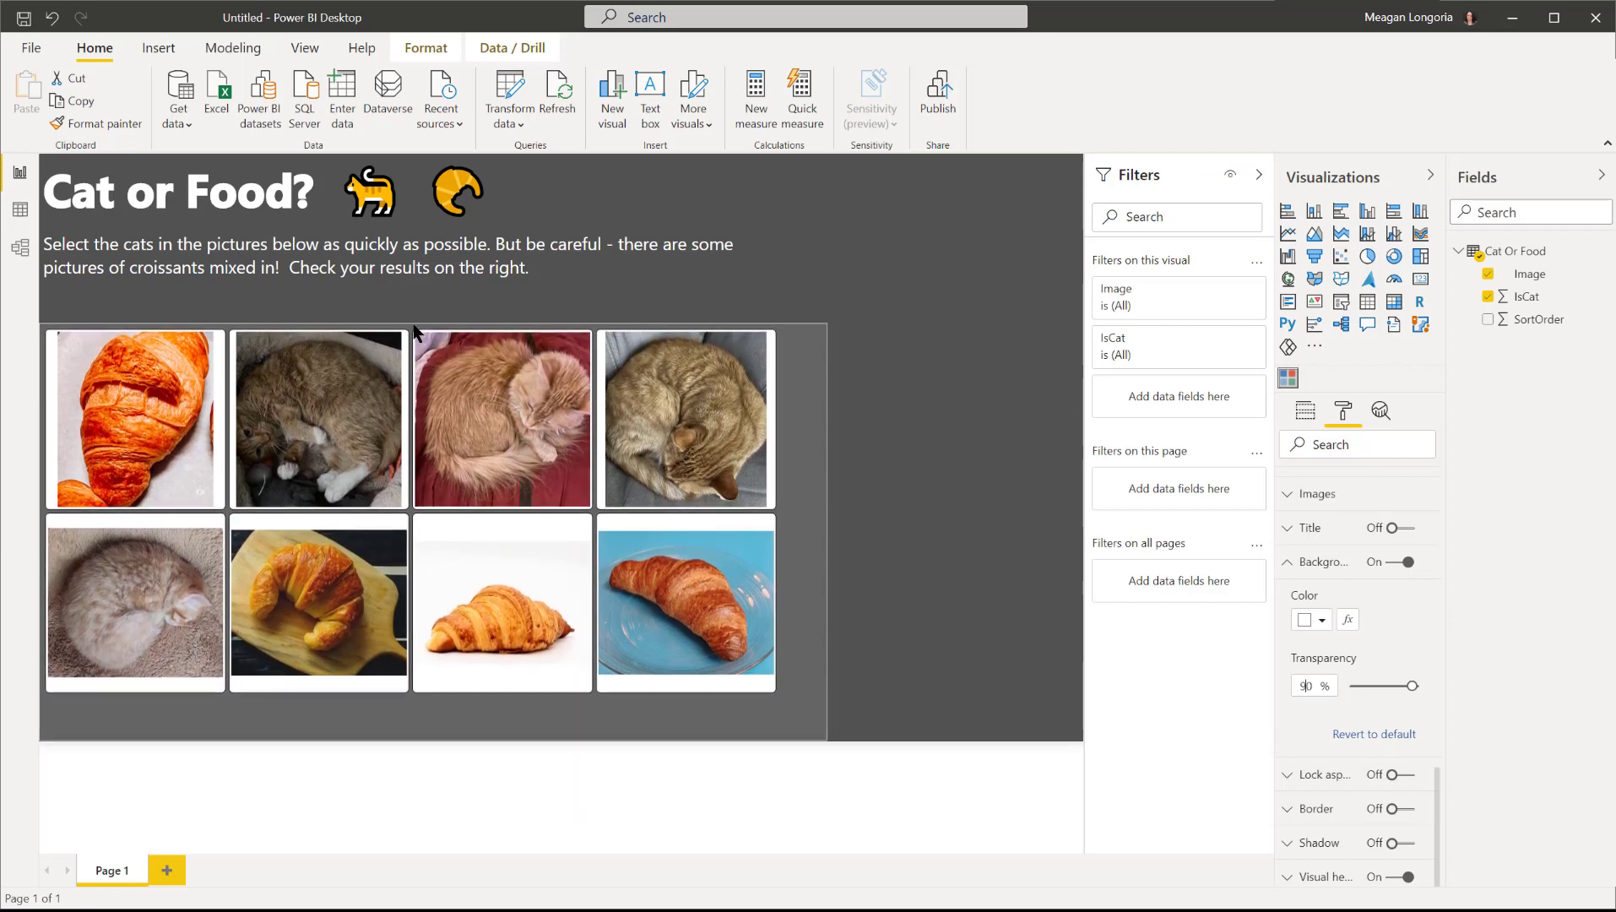
left_click_drag(429, 323, 479, 295)
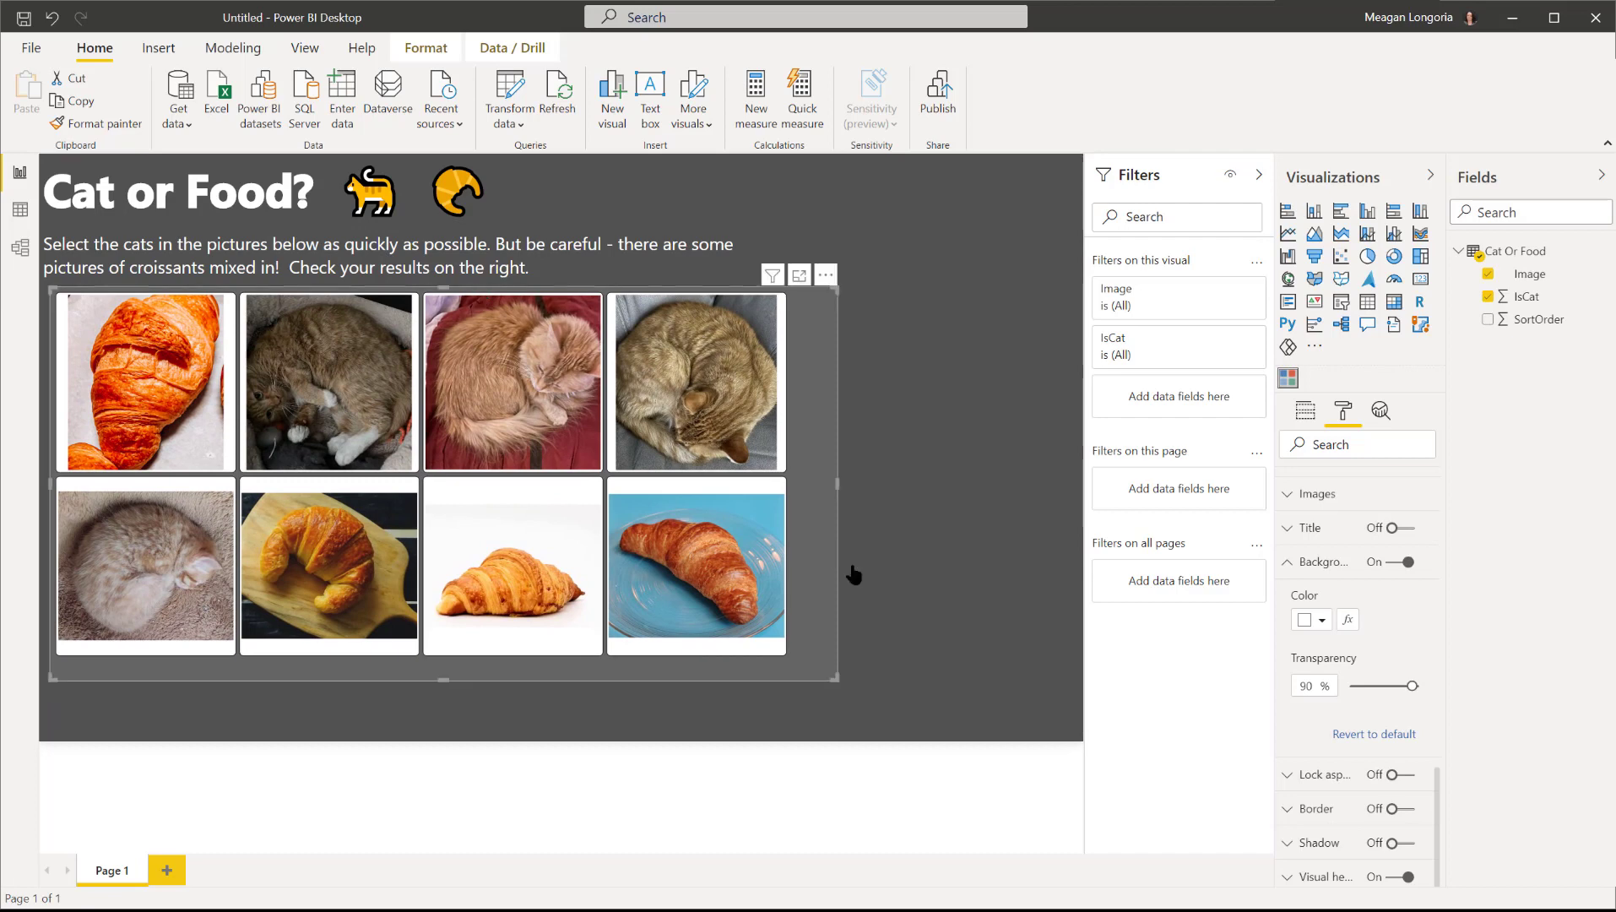
left_click_drag(835, 483, 808, 490)
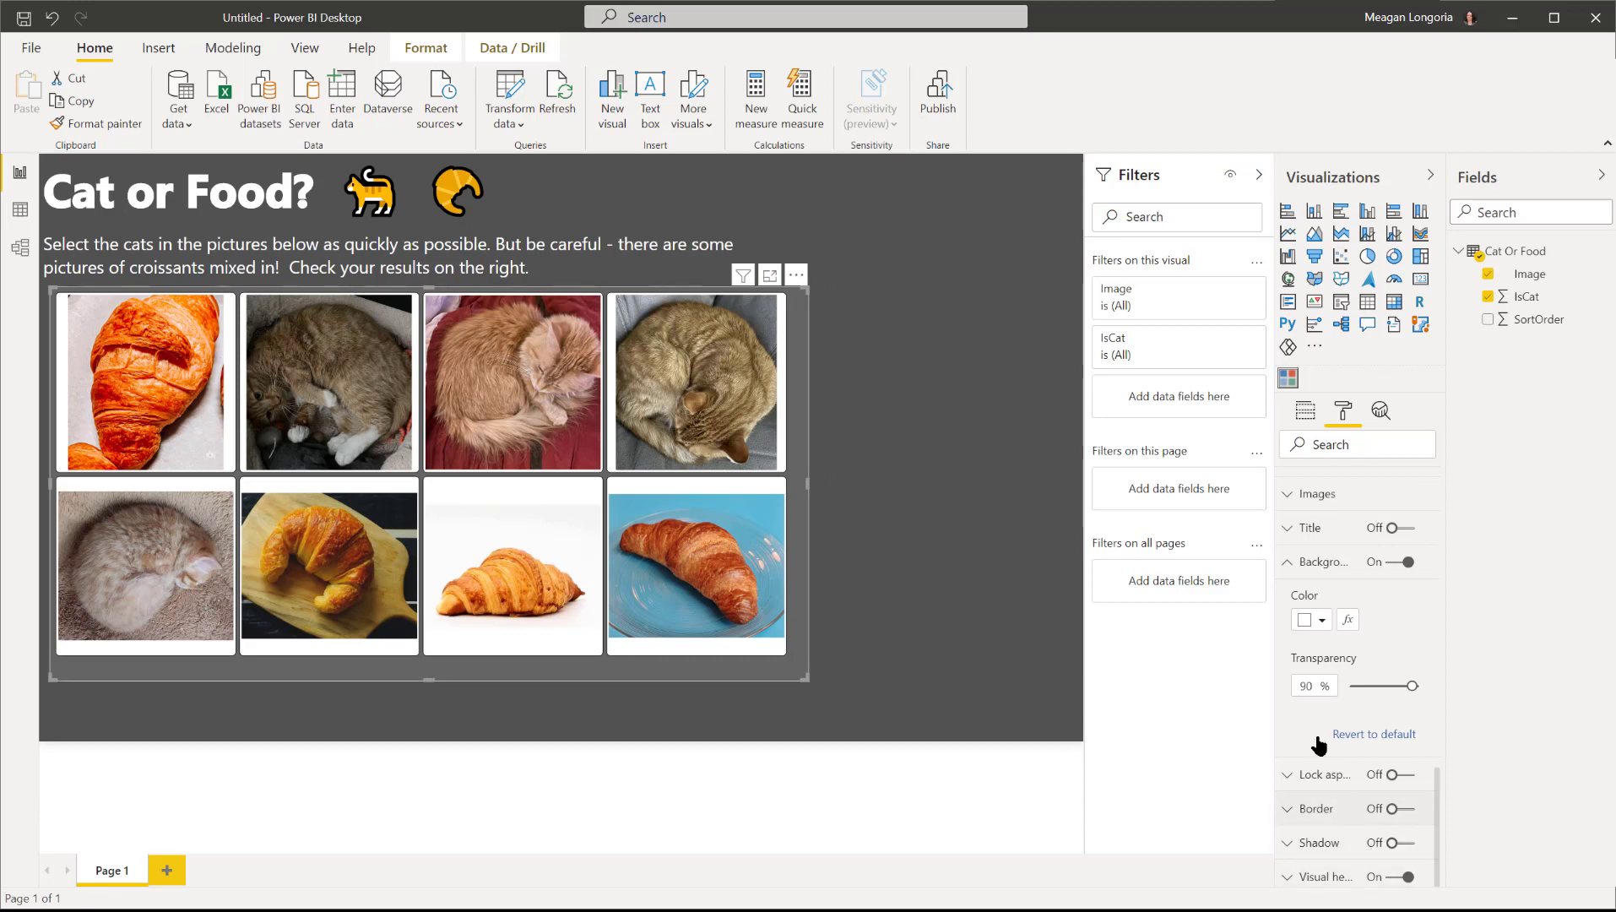
Turn on an outside, bottom-right shadow for the slicer and deselect the visual.
scroll(1325, 632, "up", 3)
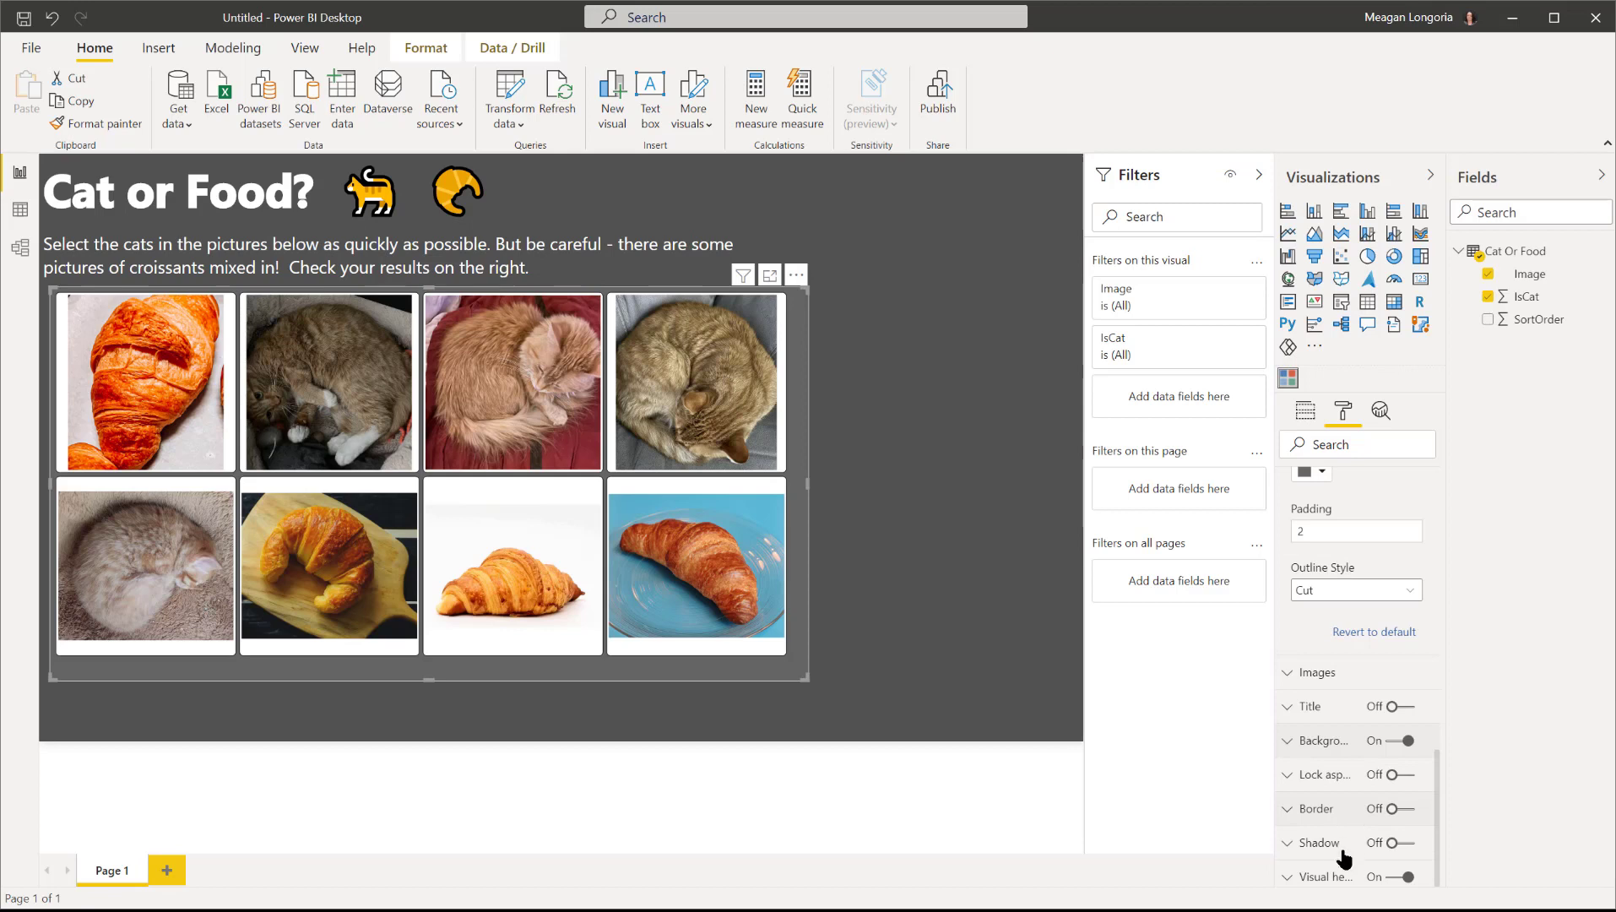
left_click(1385, 847)
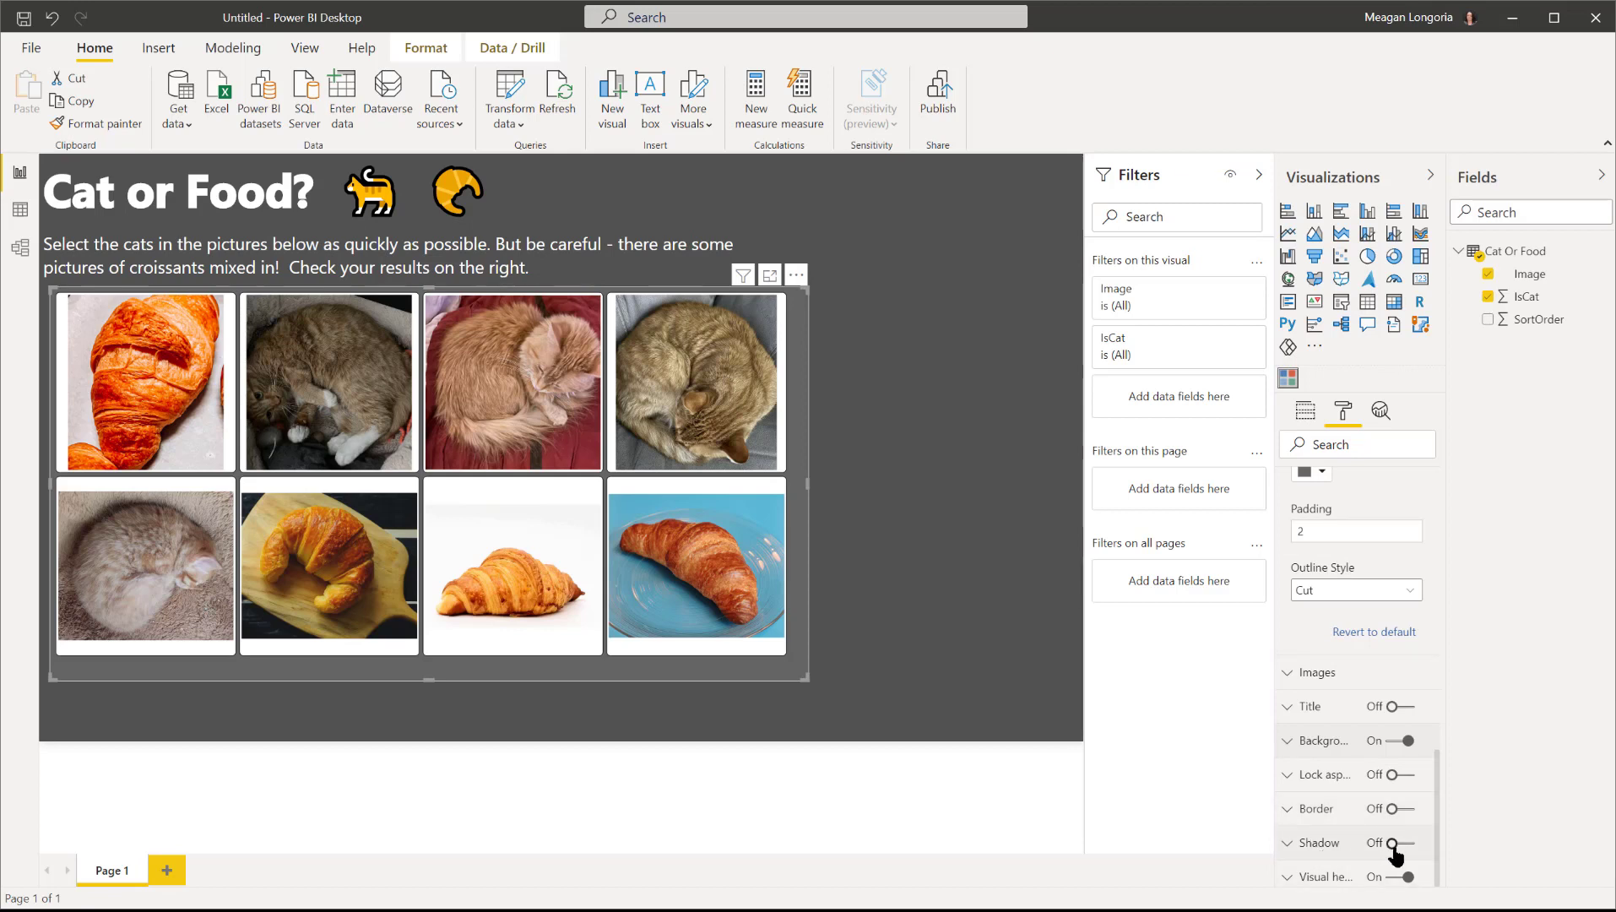
left_click(1302, 840)
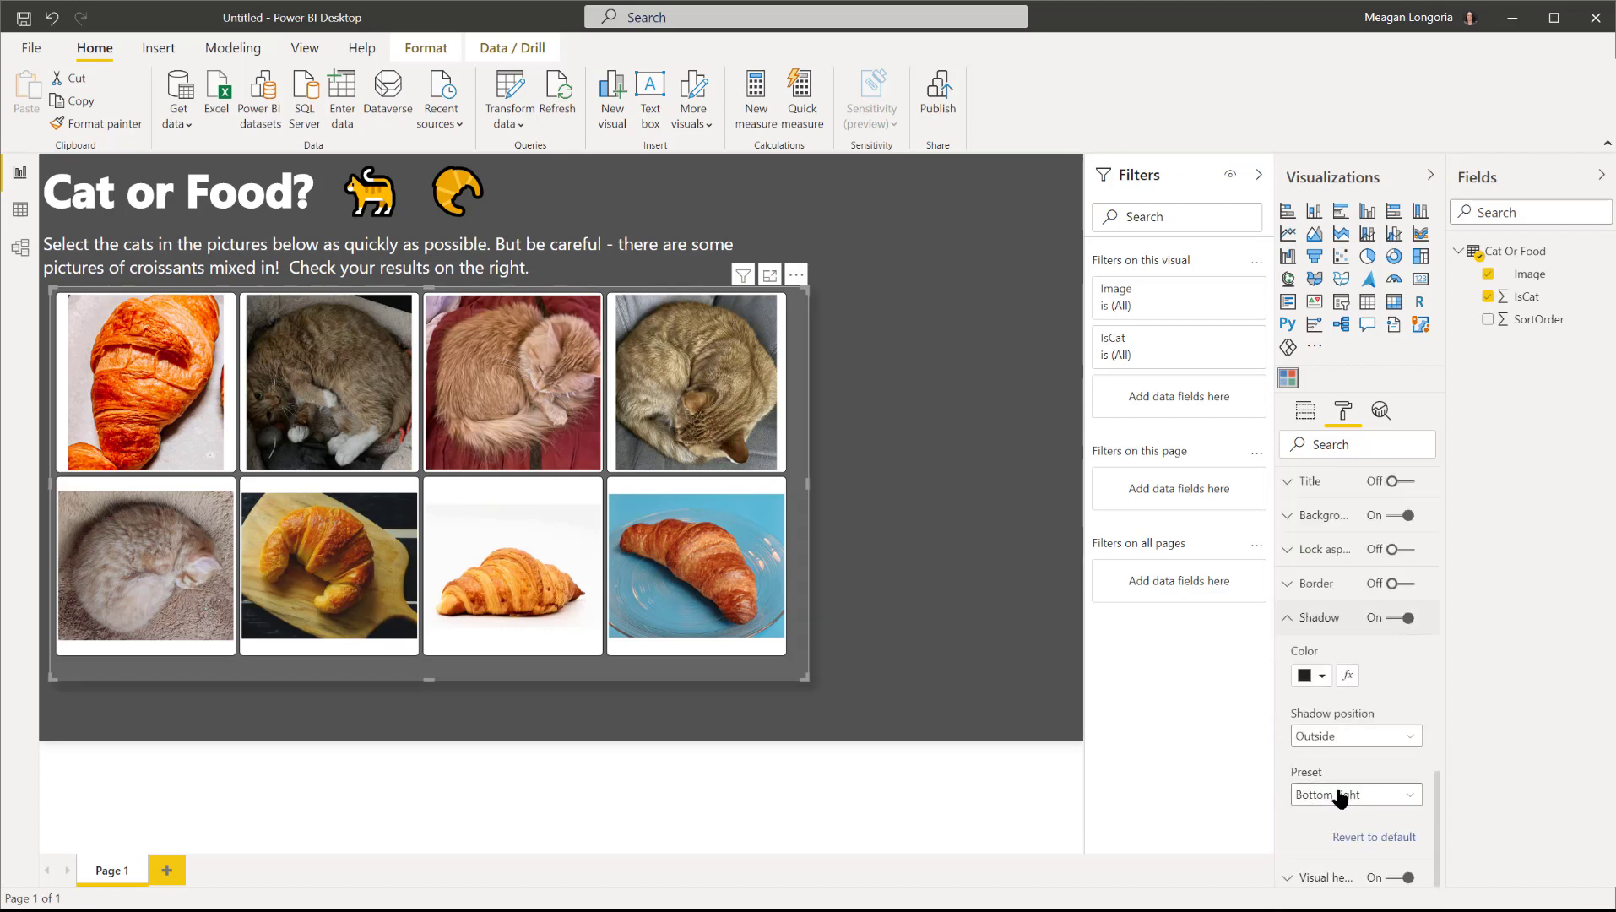
left_click(1338, 793)
left_click(1323, 606)
left_click(1324, 617)
left_click(880, 682)
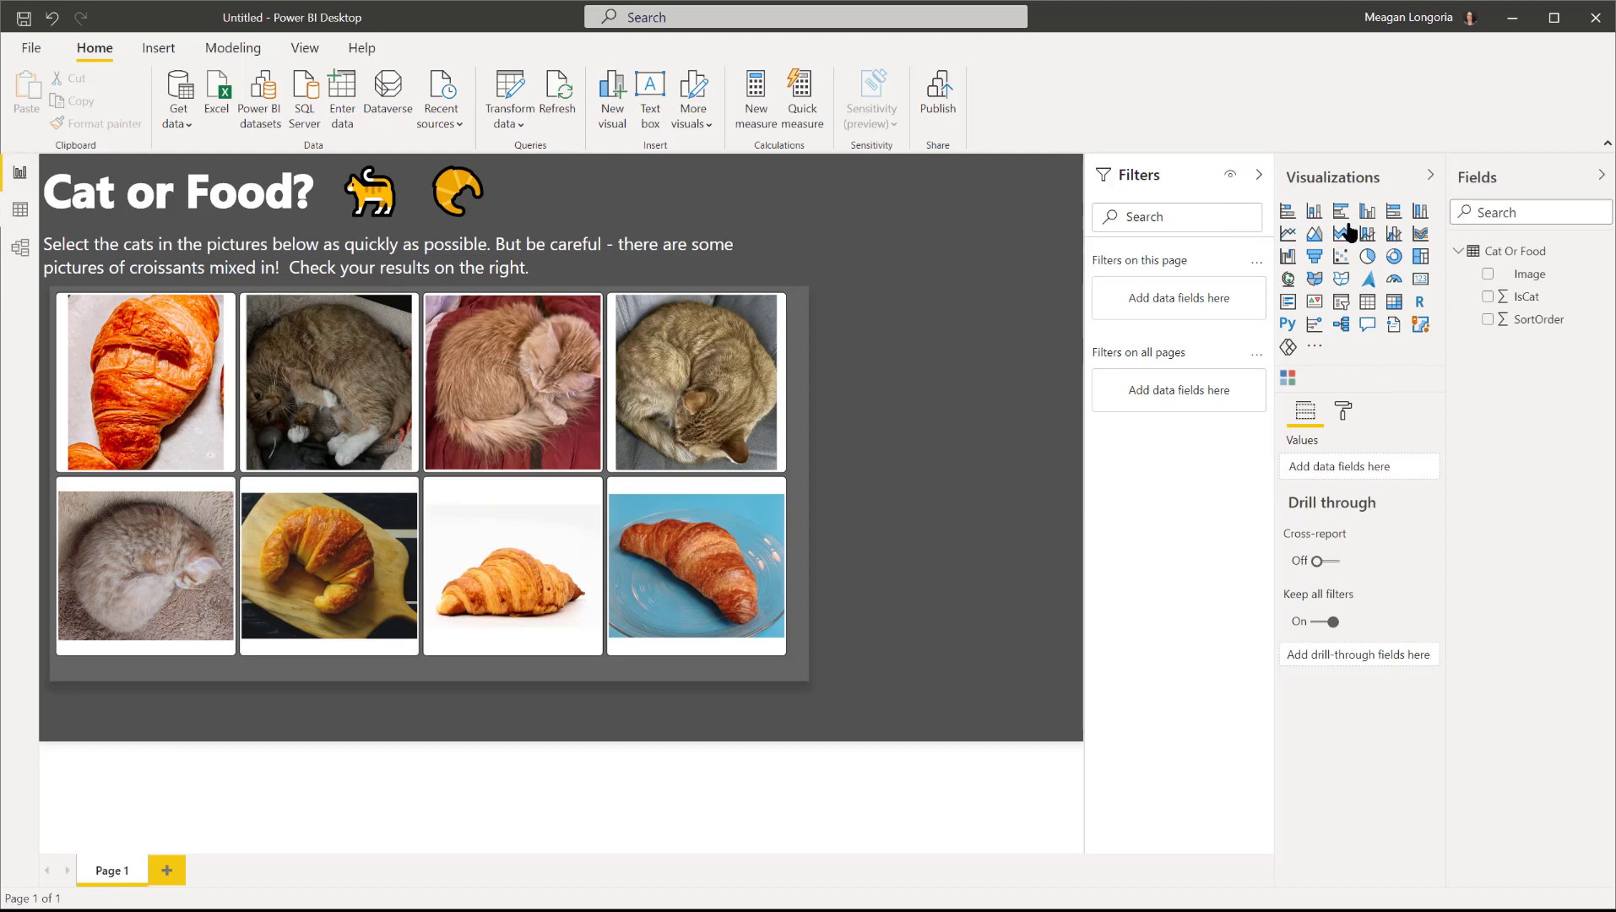
Create a Status Value measure in the Cat Or Food table with Rounds, Win and TotalPoints variables and a SWITCH(TRUE()) returning 0, -1 or 1.
left_click(1528, 251)
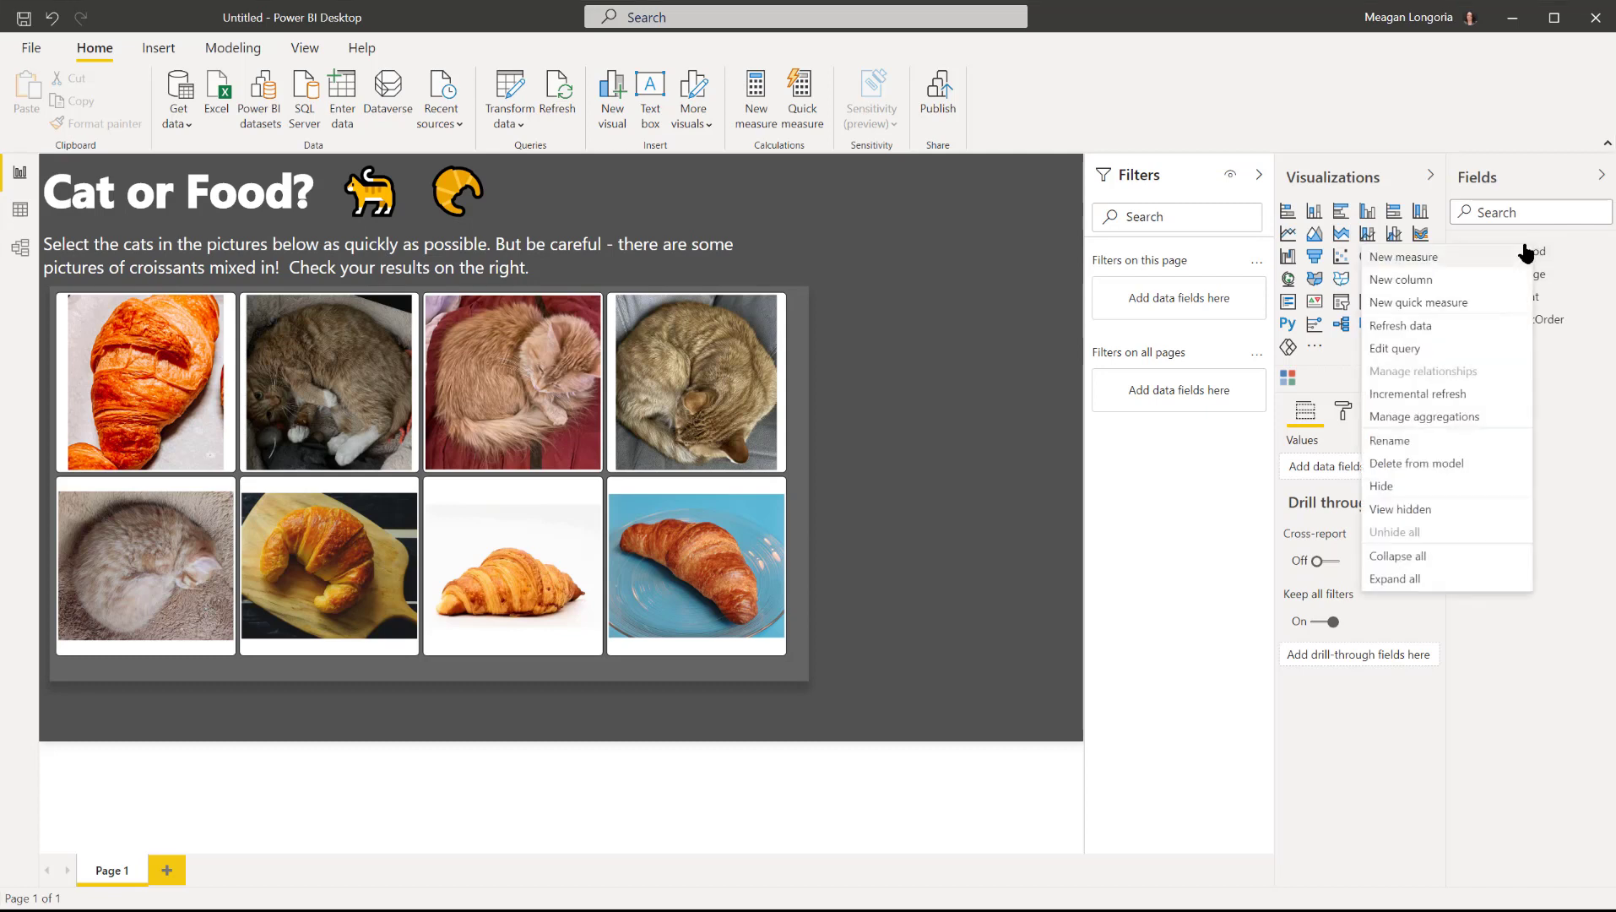
left_click(1456, 257)
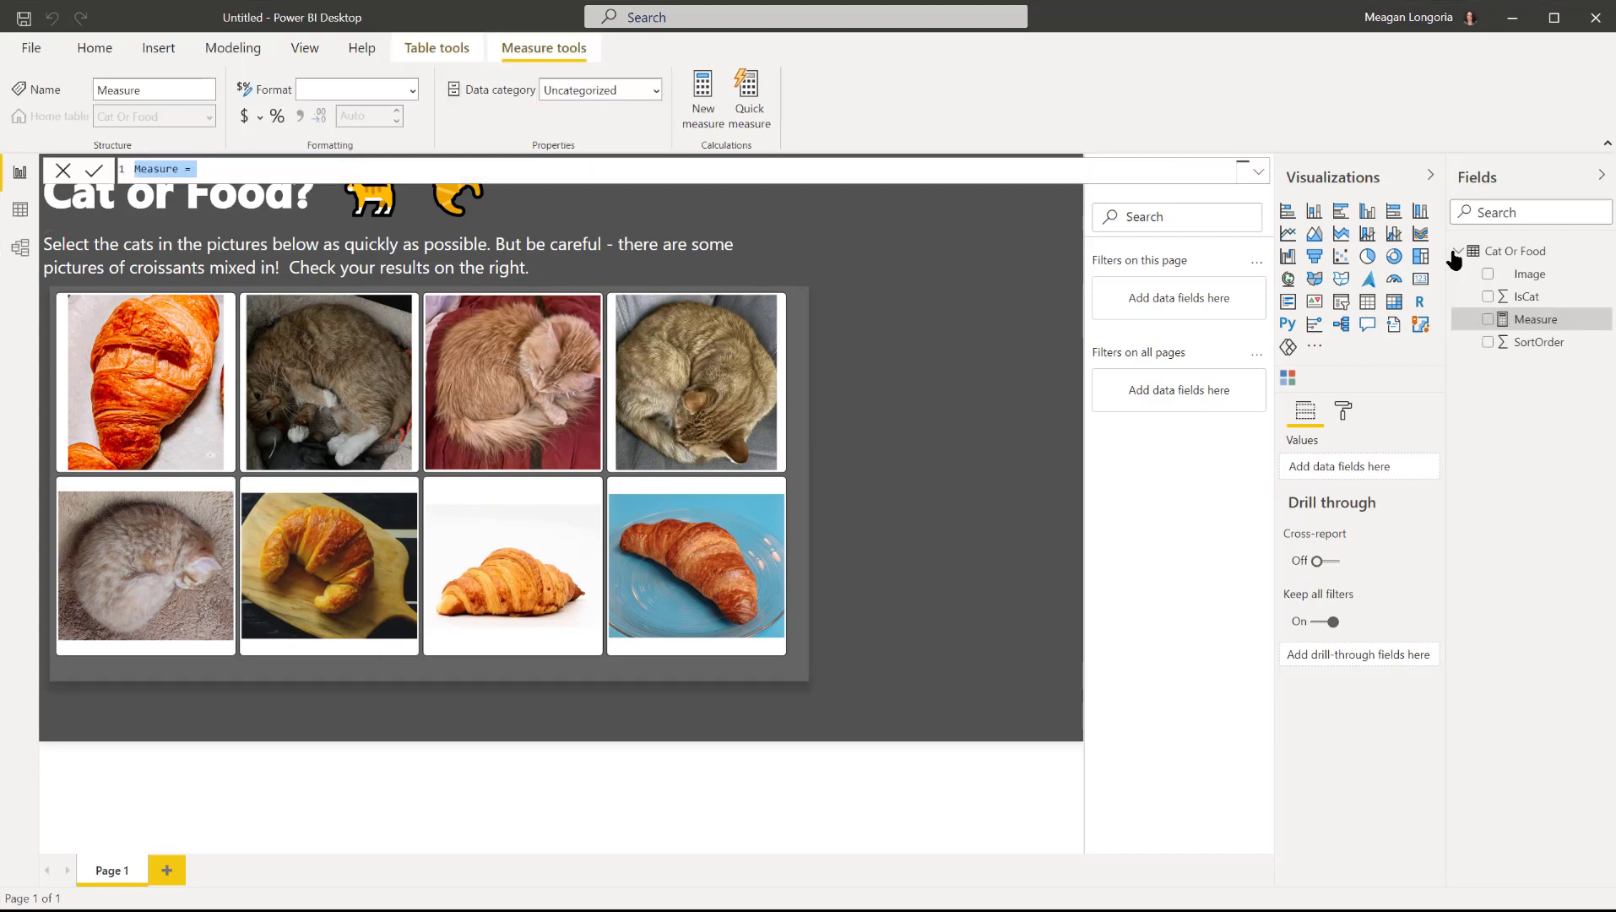
type("Status Value = Var Rounds = CALCULATE(COUNTROWS('Cat Or Food'),ALL('Cat Or Food'[Image])) Var Win = CALCULATE(COUNTROWS('Cat Or Food'),ALL('Cat Or Food'[Image]),'Cat Or Food'[IsCat]=1) Var TotalPoints = Sum('Cat Or Food'[IsCat]) RETURN SWITCH(TRUE(), COUNTROWS('Cat Or Food') = Rounds, 0, TotalPoints < 0, -1, Min([IsCat]) < 0, -1, TotalPoints = Win, 1, 0)")
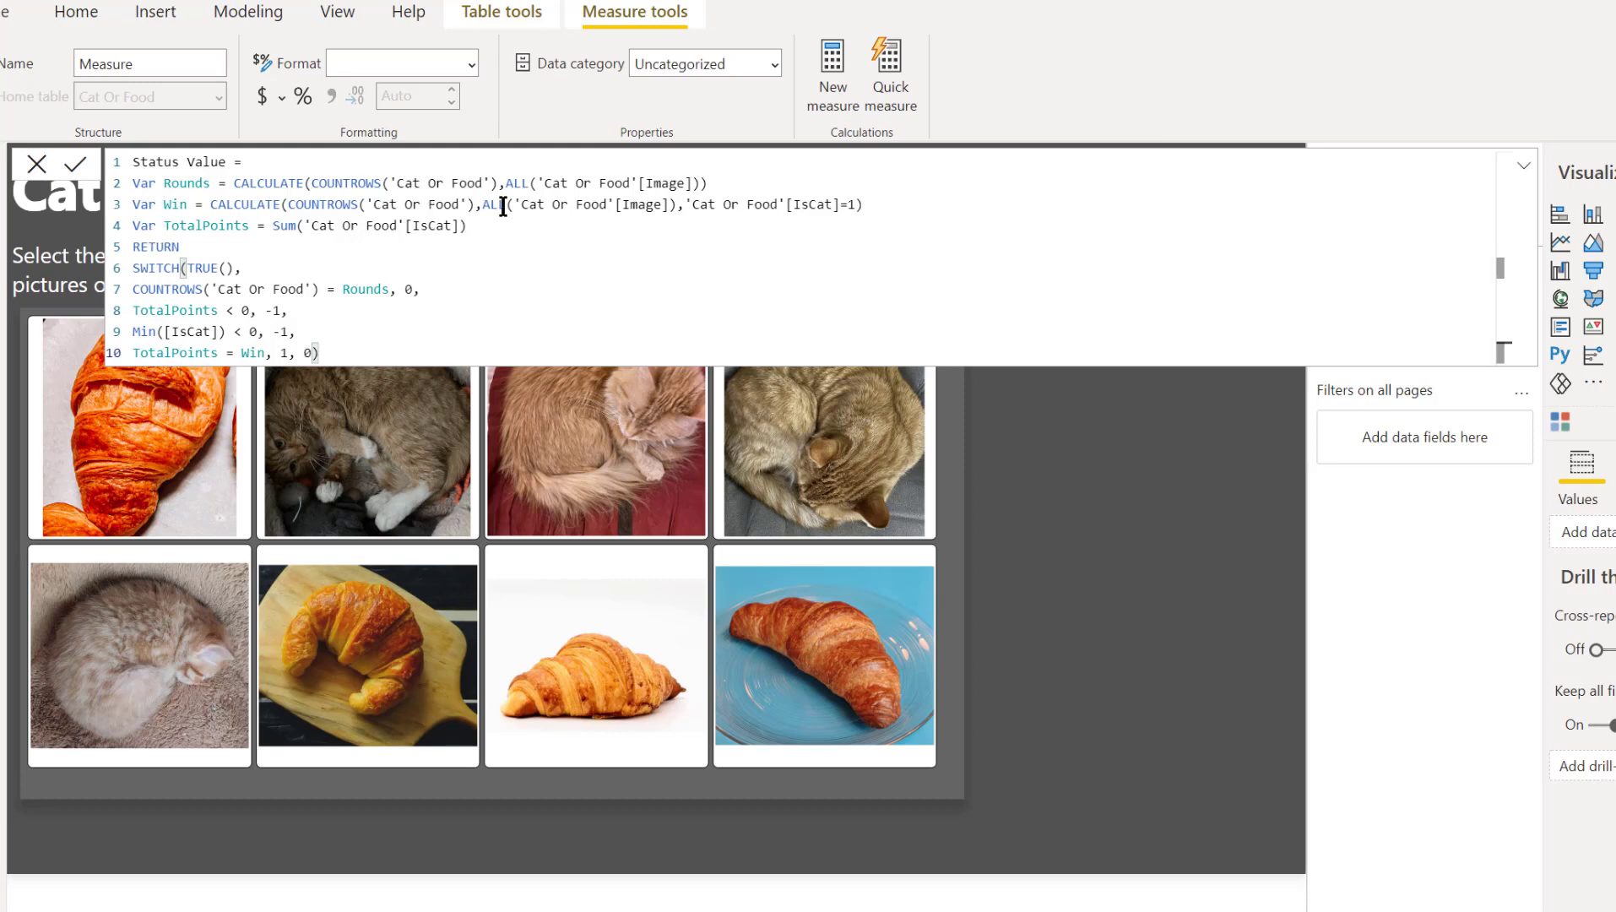
Review the Win and TotalPoints variable definitions in the Status Value formula, including the ALL and IsCat=1 filters.
left_click(947, 211)
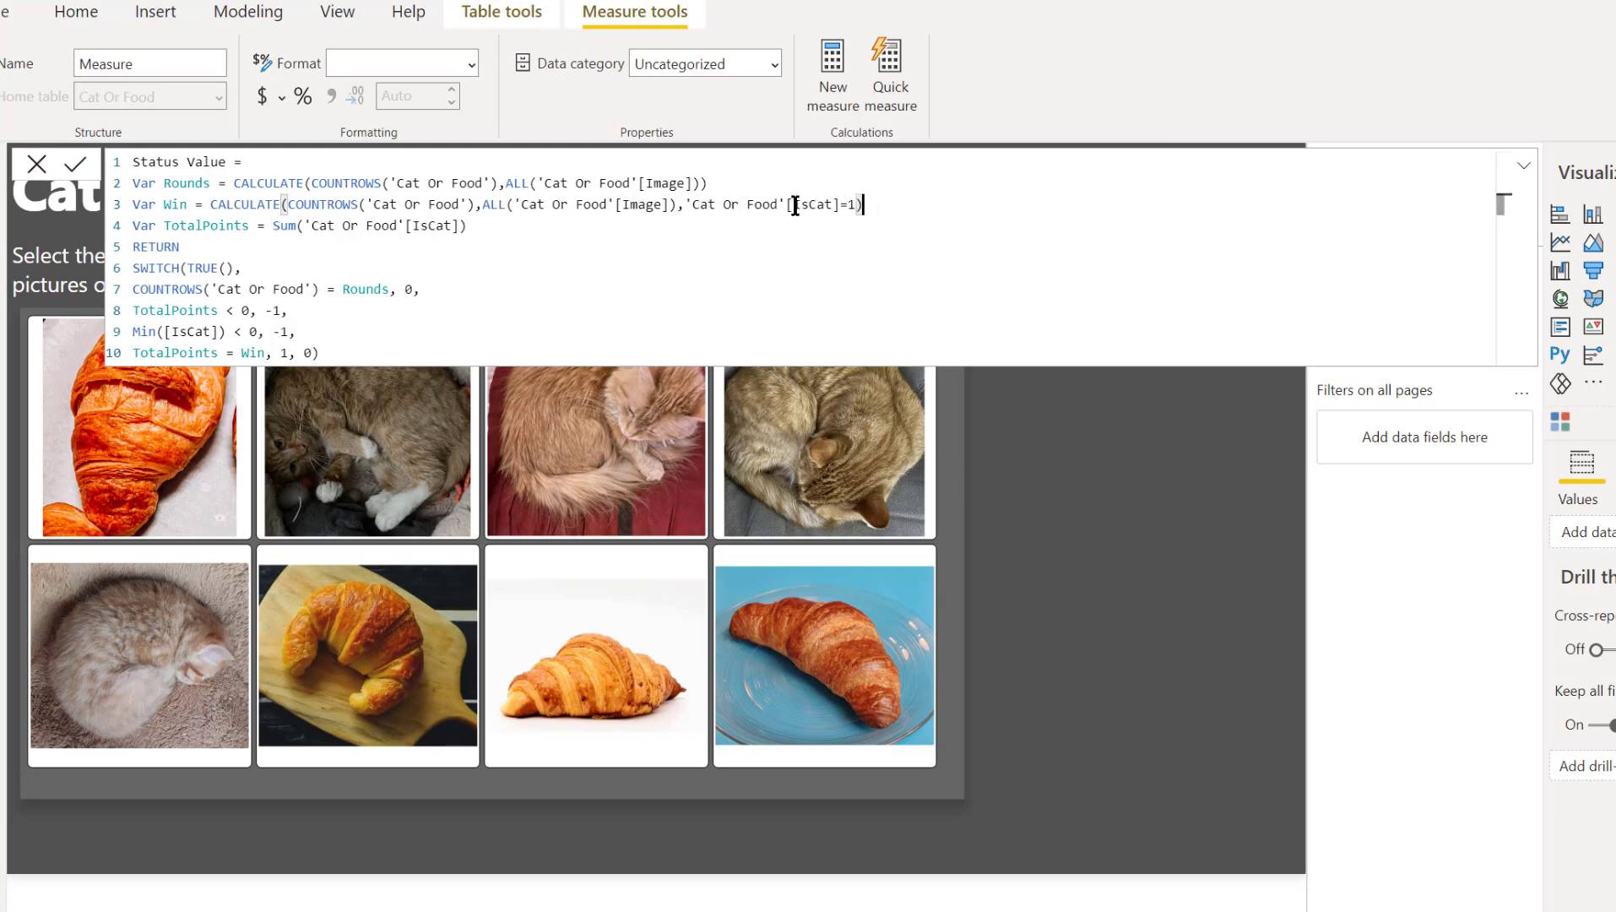
left_click_drag(794, 205, 832, 205)
left_click(891, 206)
left_click_drag(489, 206, 677, 205)
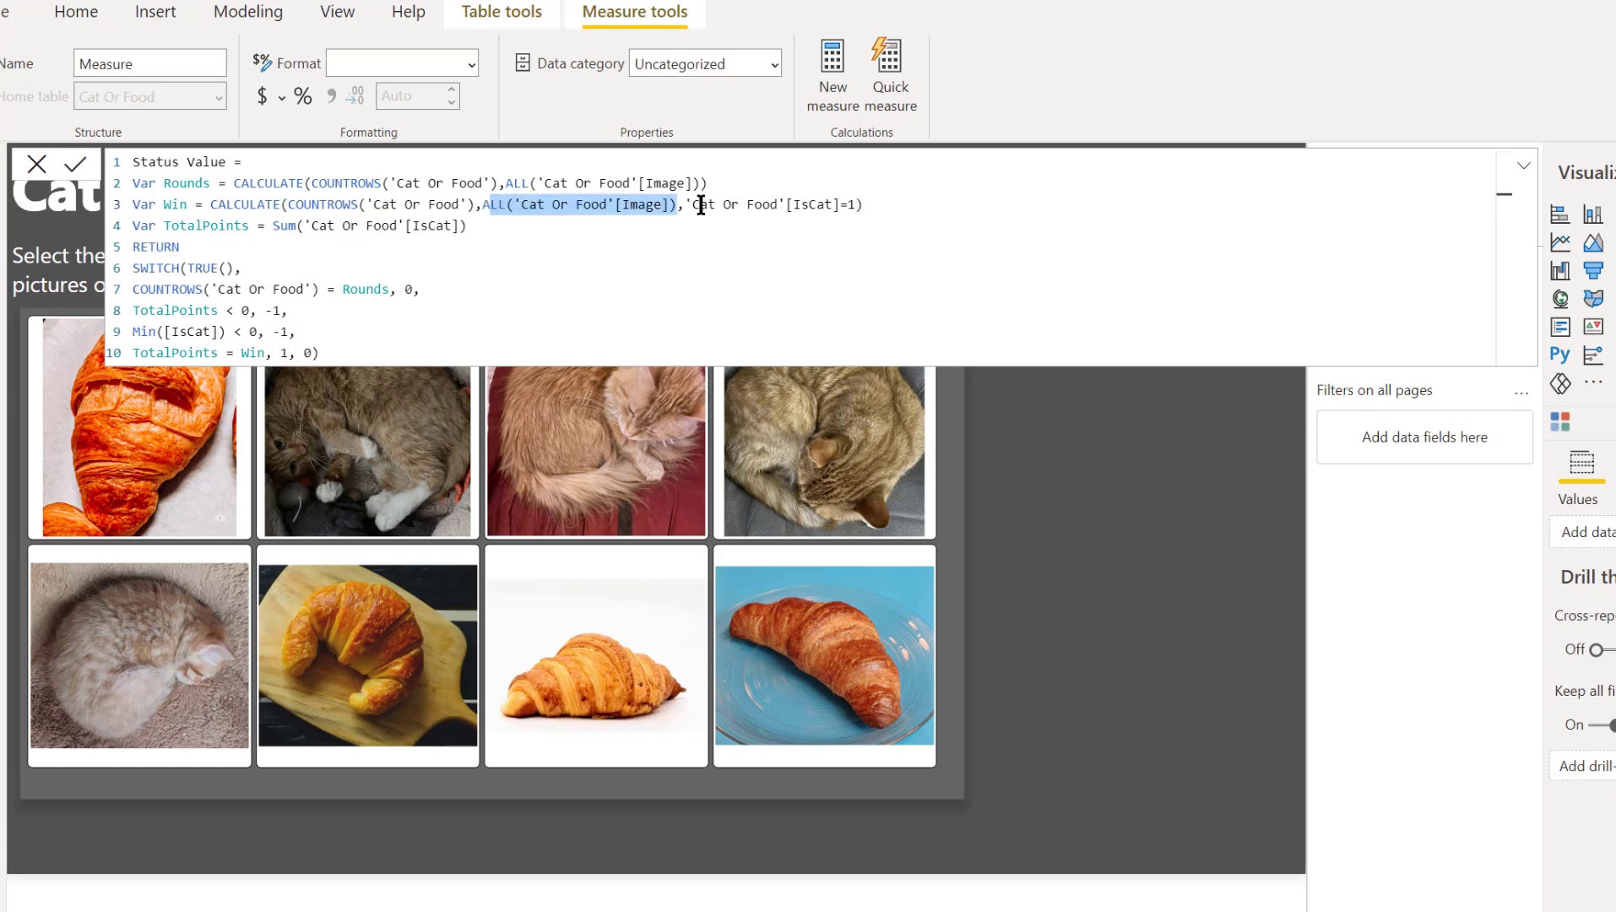
left_click(859, 208)
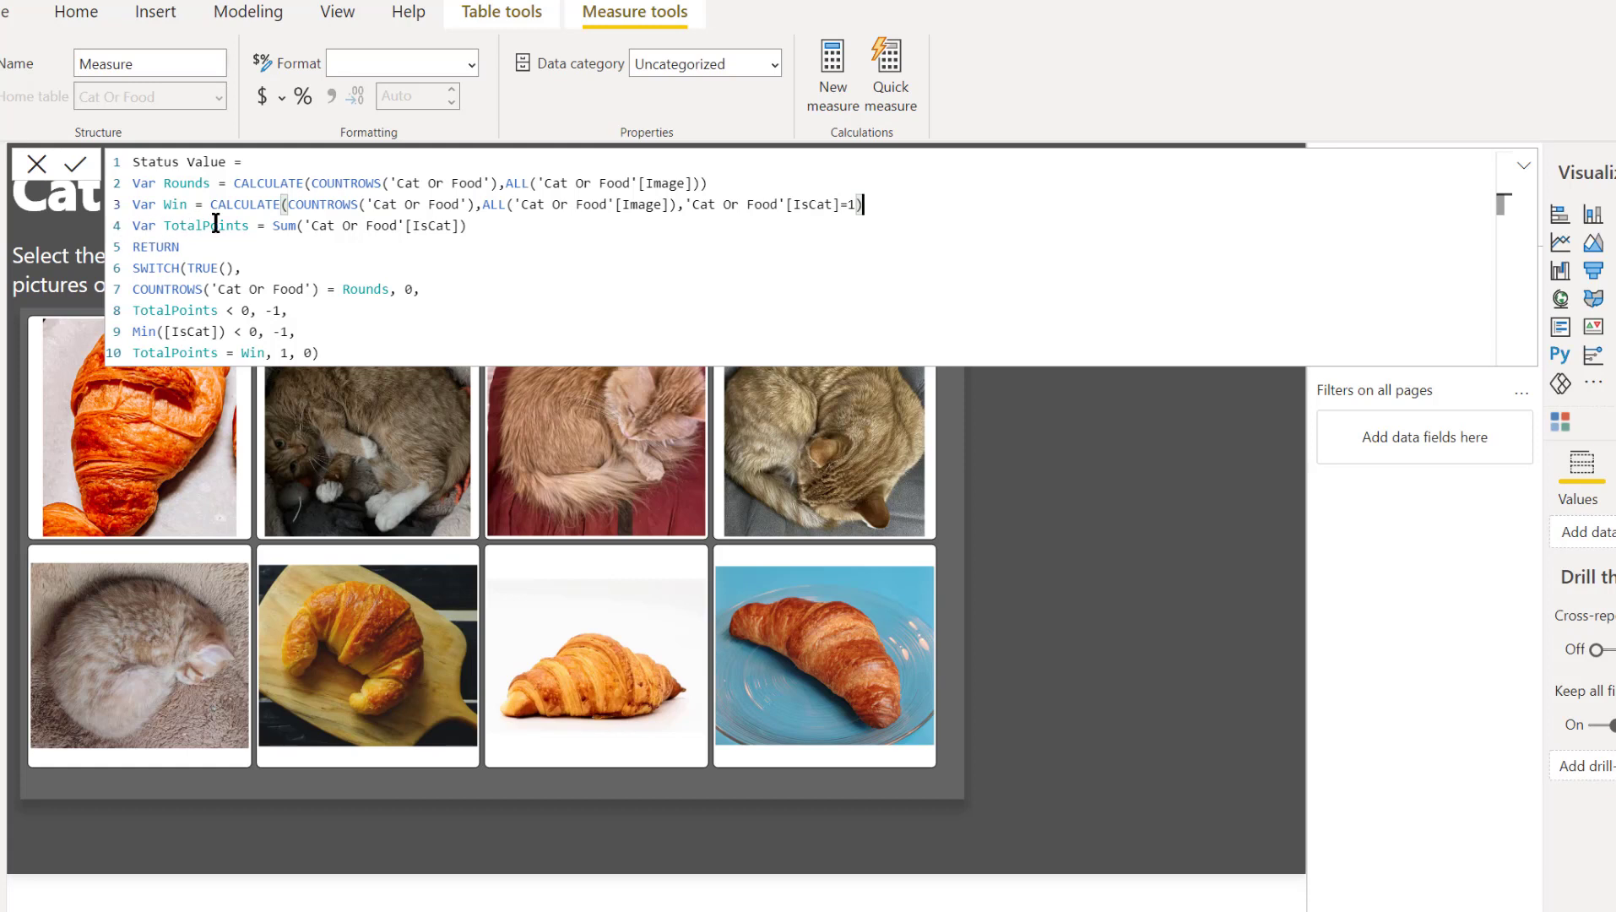
left_click(499, 226)
Examine the SWITCH(TRUE()) conditions of the Status Value formula branch by branch, including how they use Rounds, TotalPoints and Min([IsCat]).
double_click(174, 267)
left_click(175, 268)
left_click(136, 269)
left_click_drag(146, 270, 281, 267)
left_click(390, 271)
left_click_drag(187, 268, 242, 268)
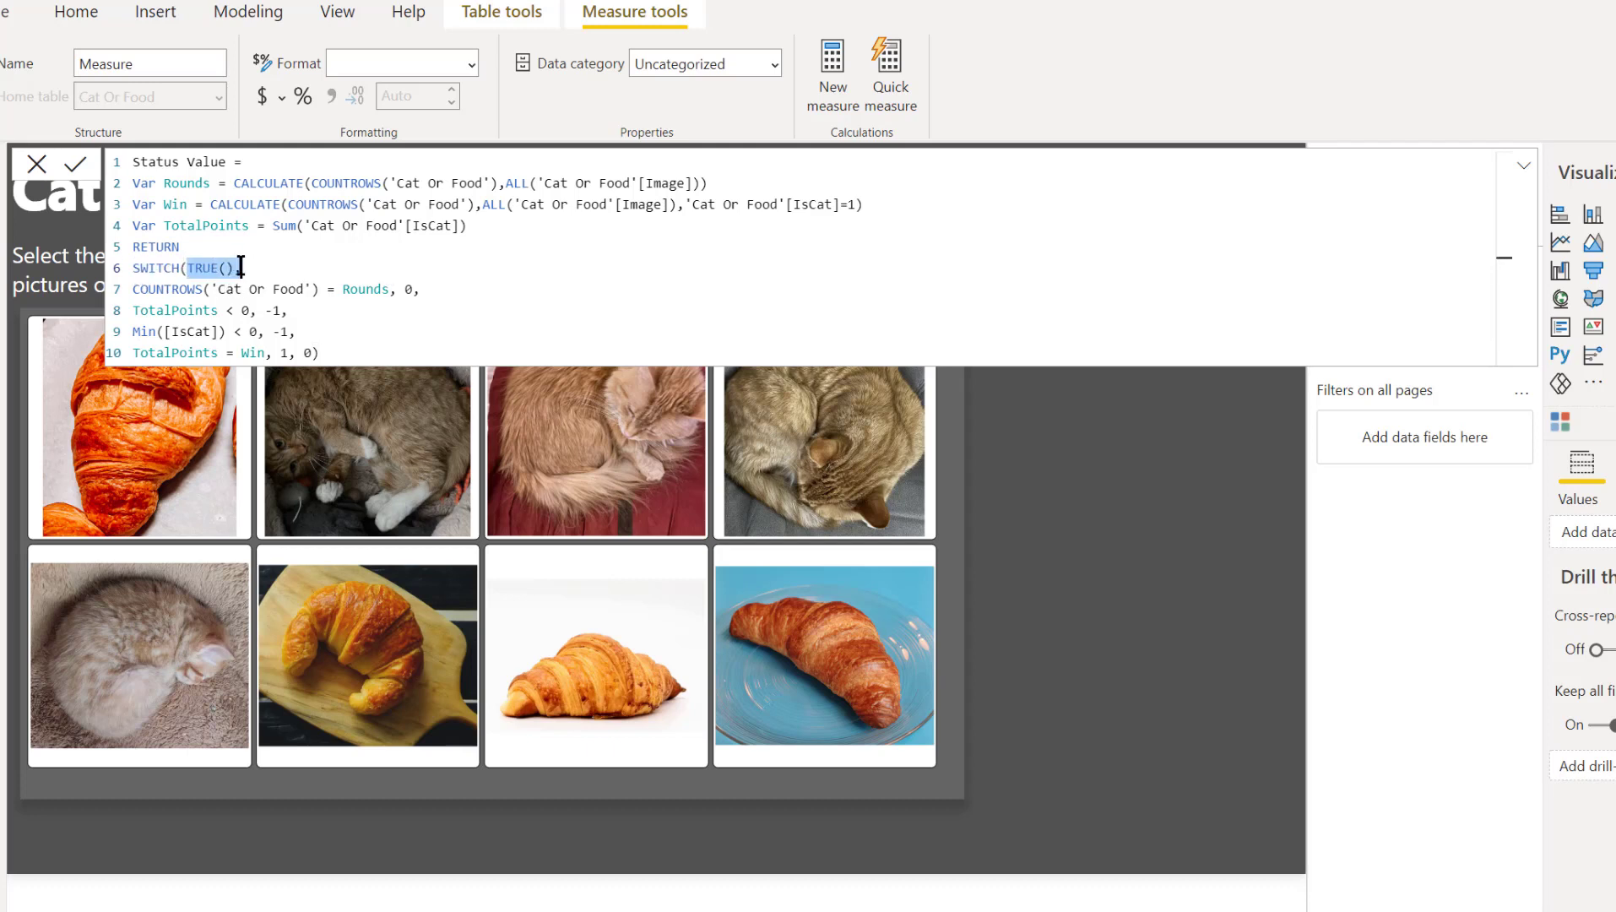
left_click(135, 288)
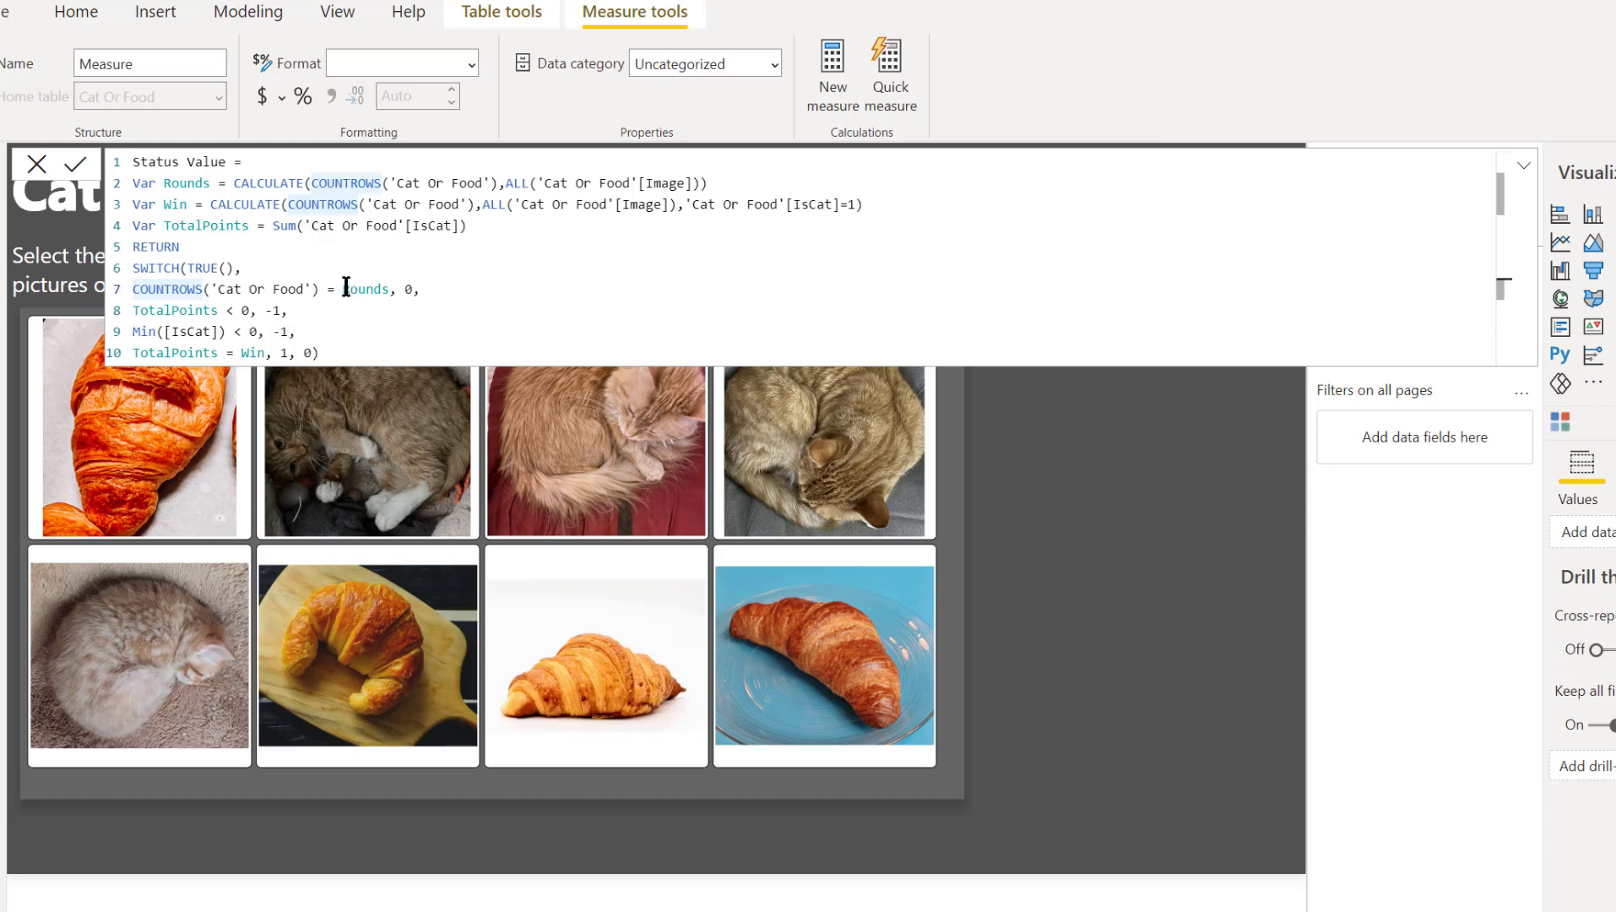
left_click(411, 289)
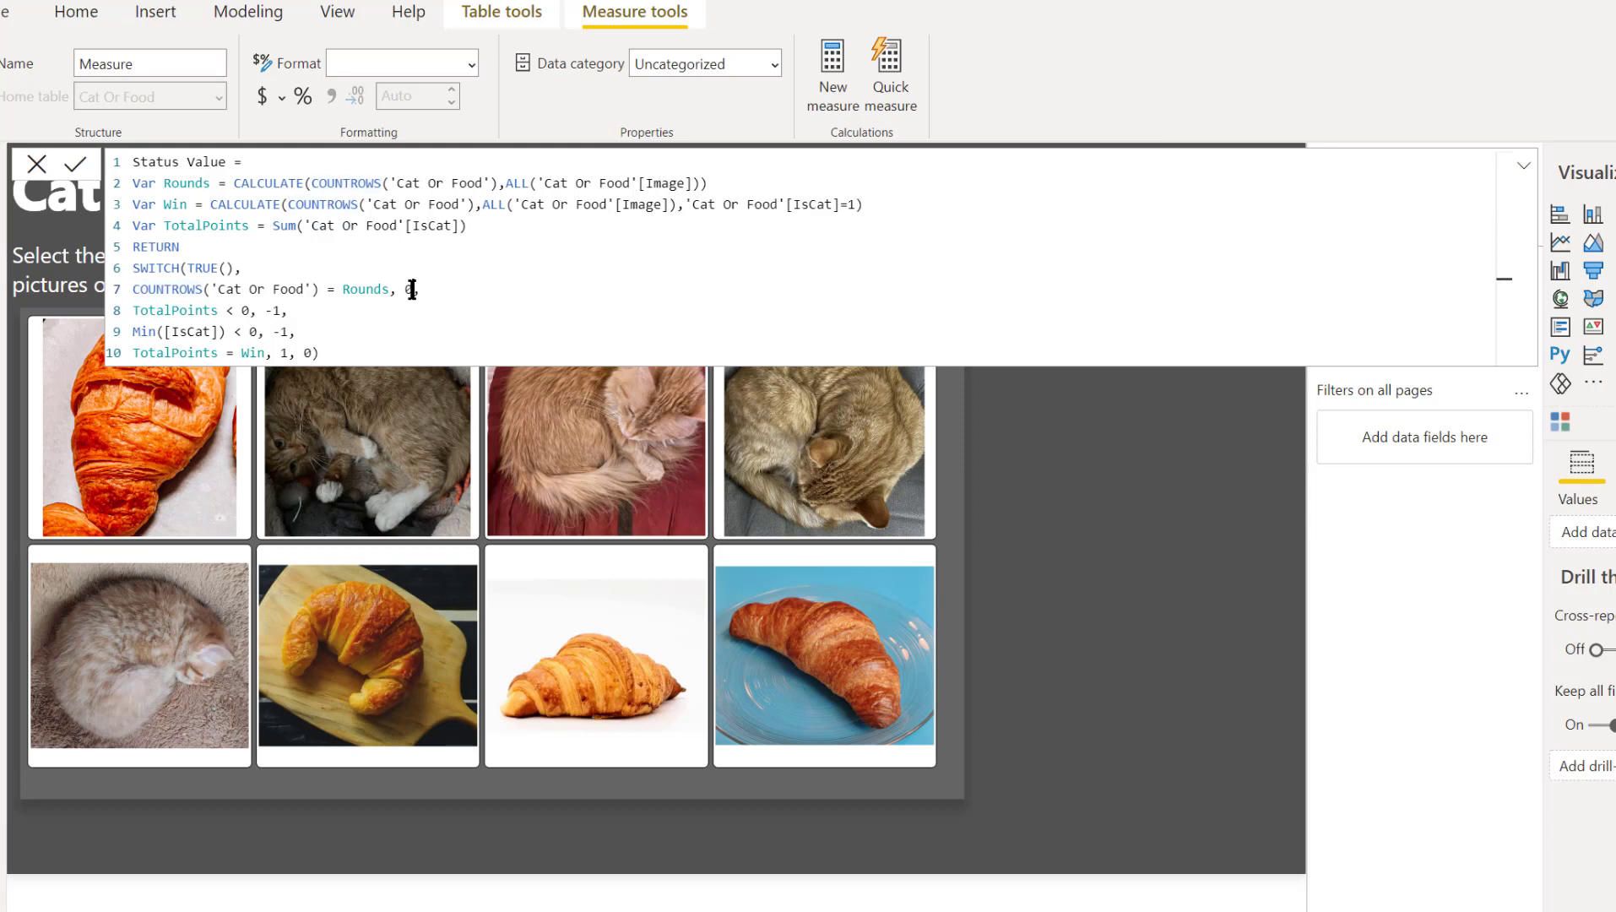
left_click(144, 311)
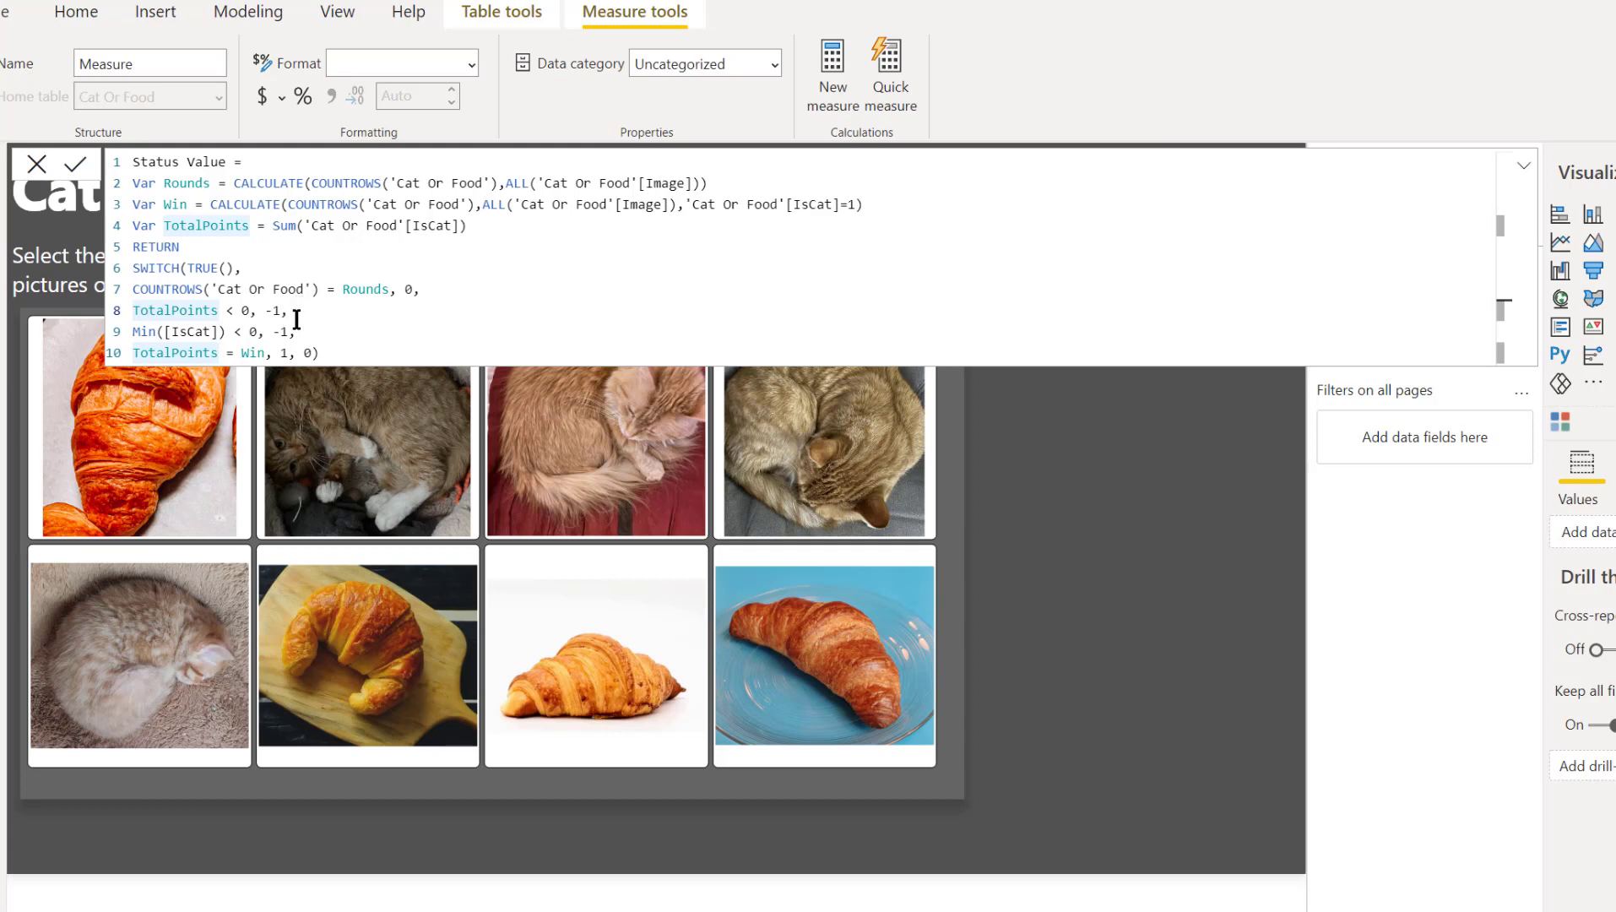
left_click(135, 331)
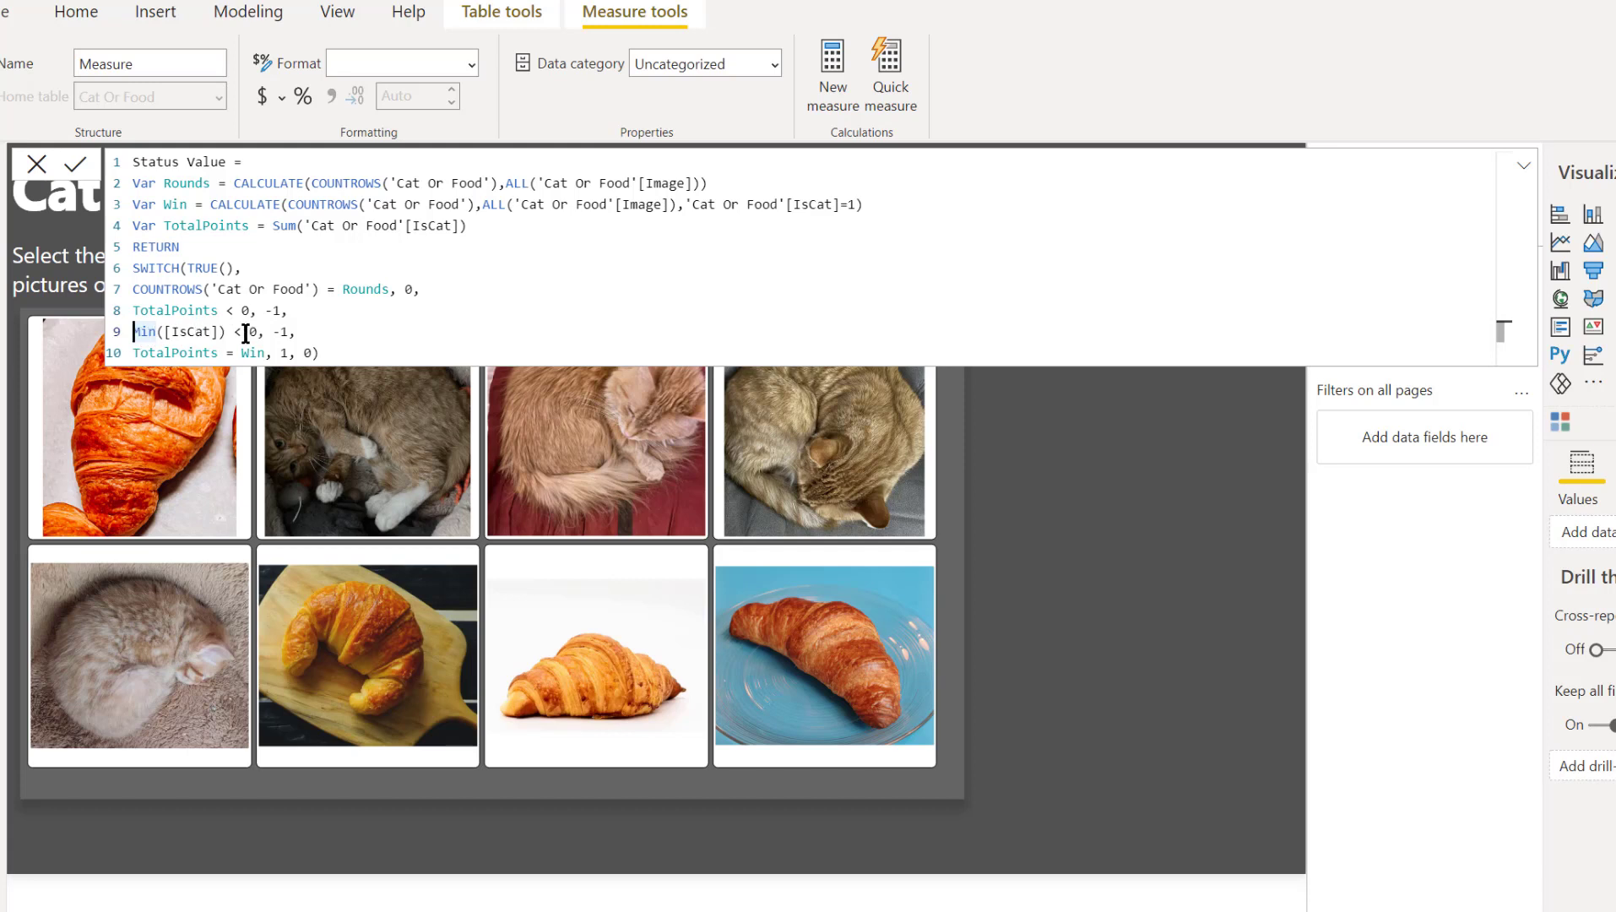
left_click(312, 332)
left_click(896, 204)
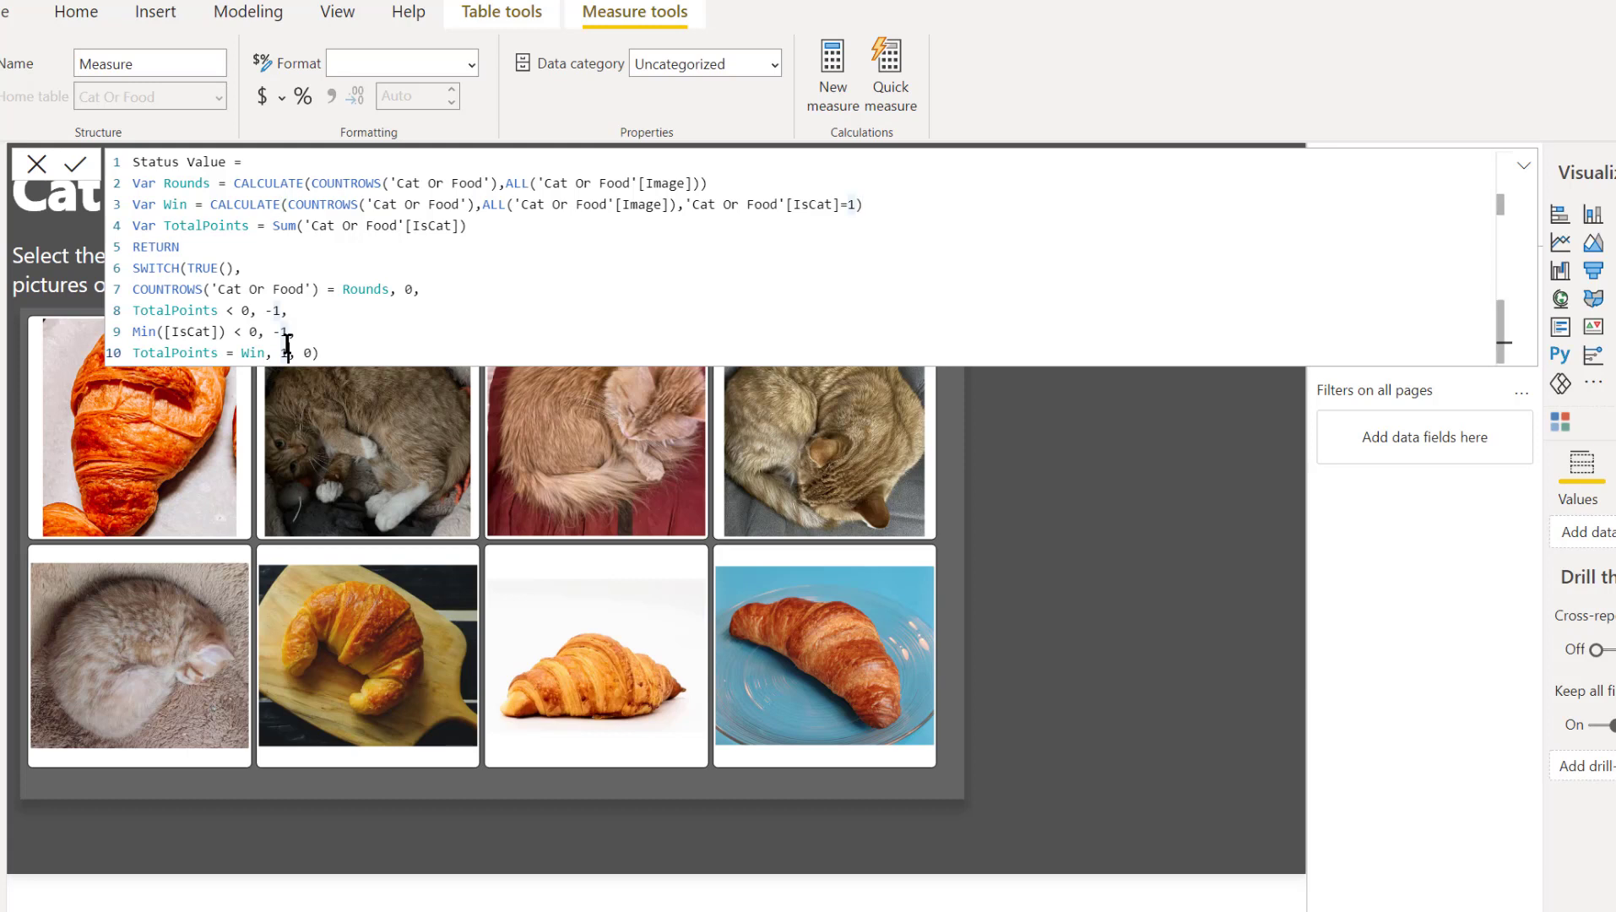
Commit the completed Status Value measure formula to the Cat Or Food table.
left_click(314, 353)
key("Return")
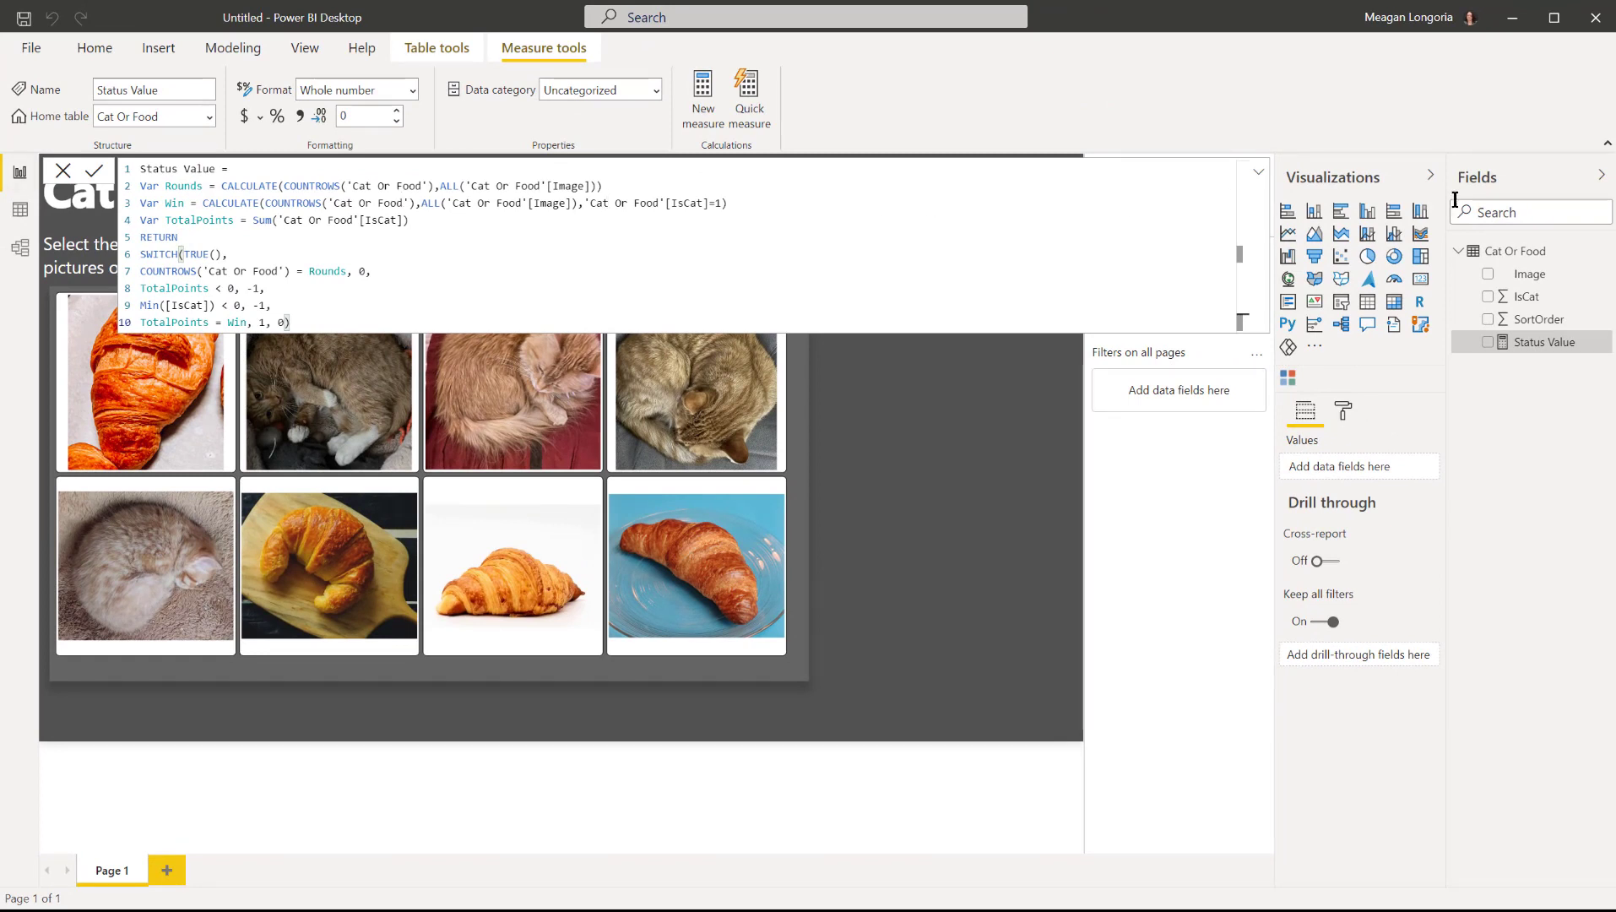
Create a Status measure in Cat Or Food using SWITCH on [Status Value]: -1 "You Lose", 0 "Keep Going", 1 "You Win!", each with a cat emoji.
right_click(1519, 253)
left_click(1449, 271)
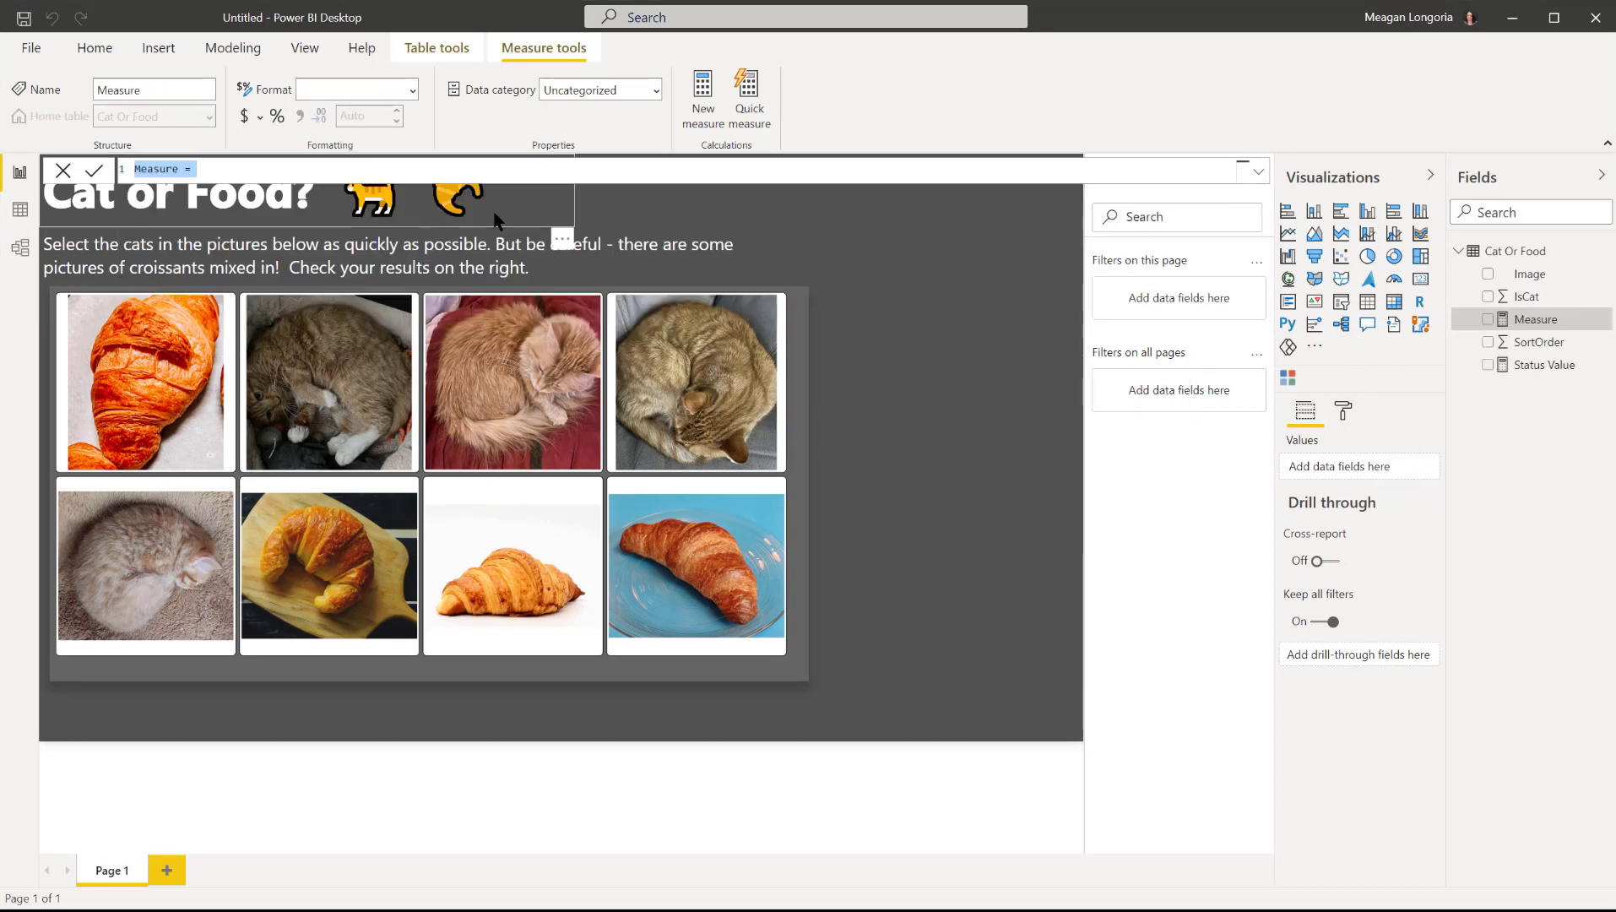
type("Status = SWITCH(     [Status Value], -1, \"You Lose 😿\", 0, \"Keep Going 🐱\", 1, \"You Win! 😺\")")
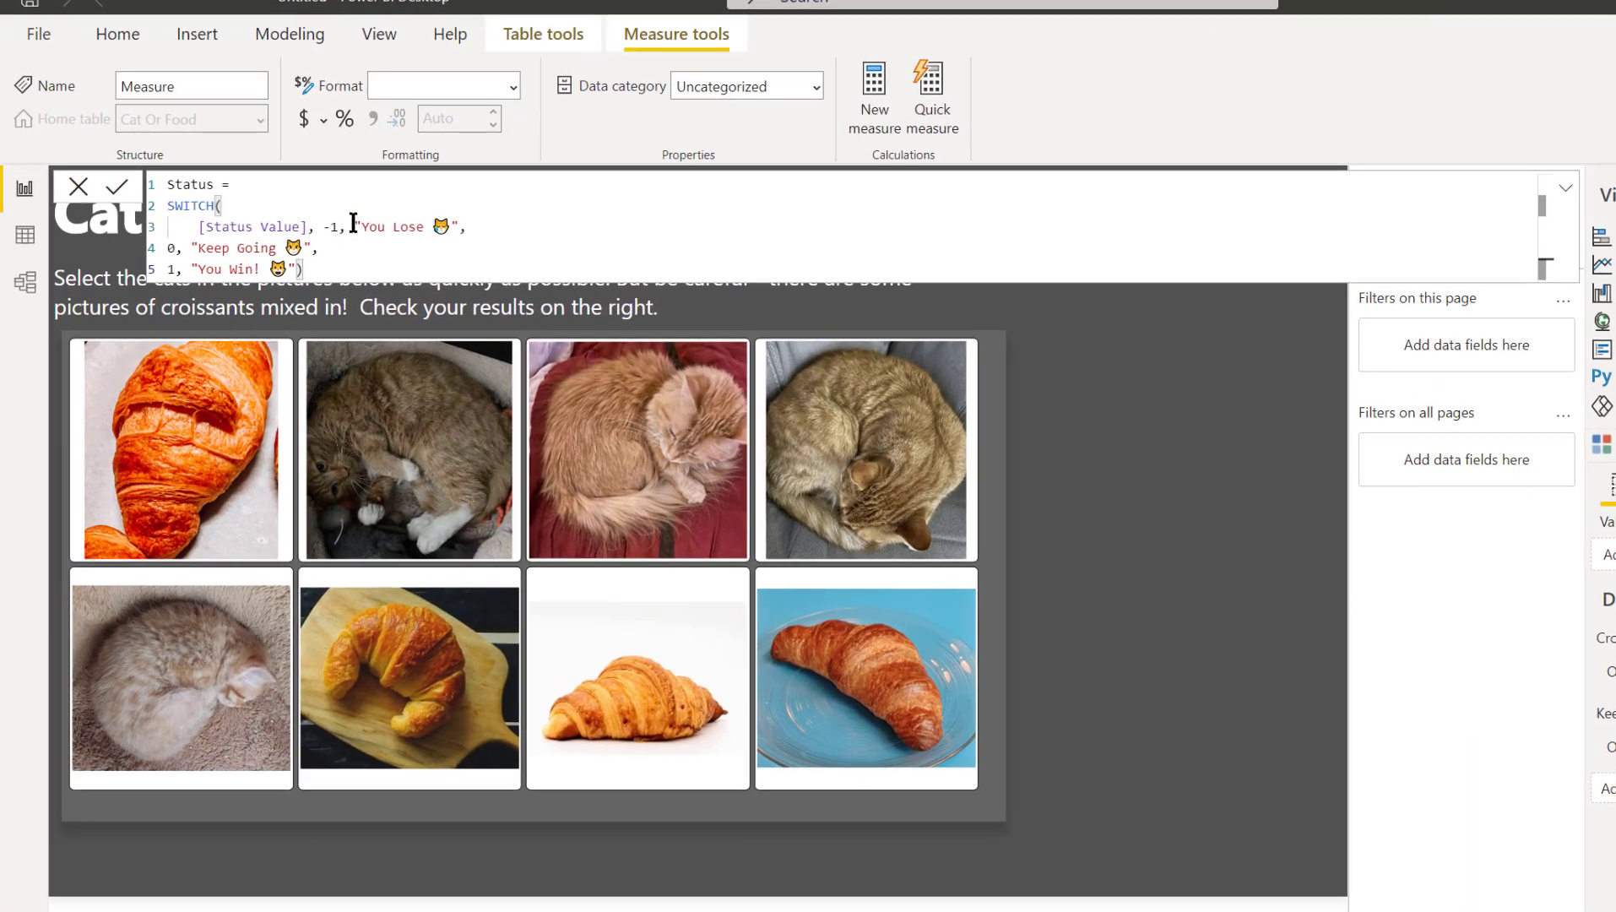
left_click_drag(353, 226, 451, 226)
left_click(358, 262)
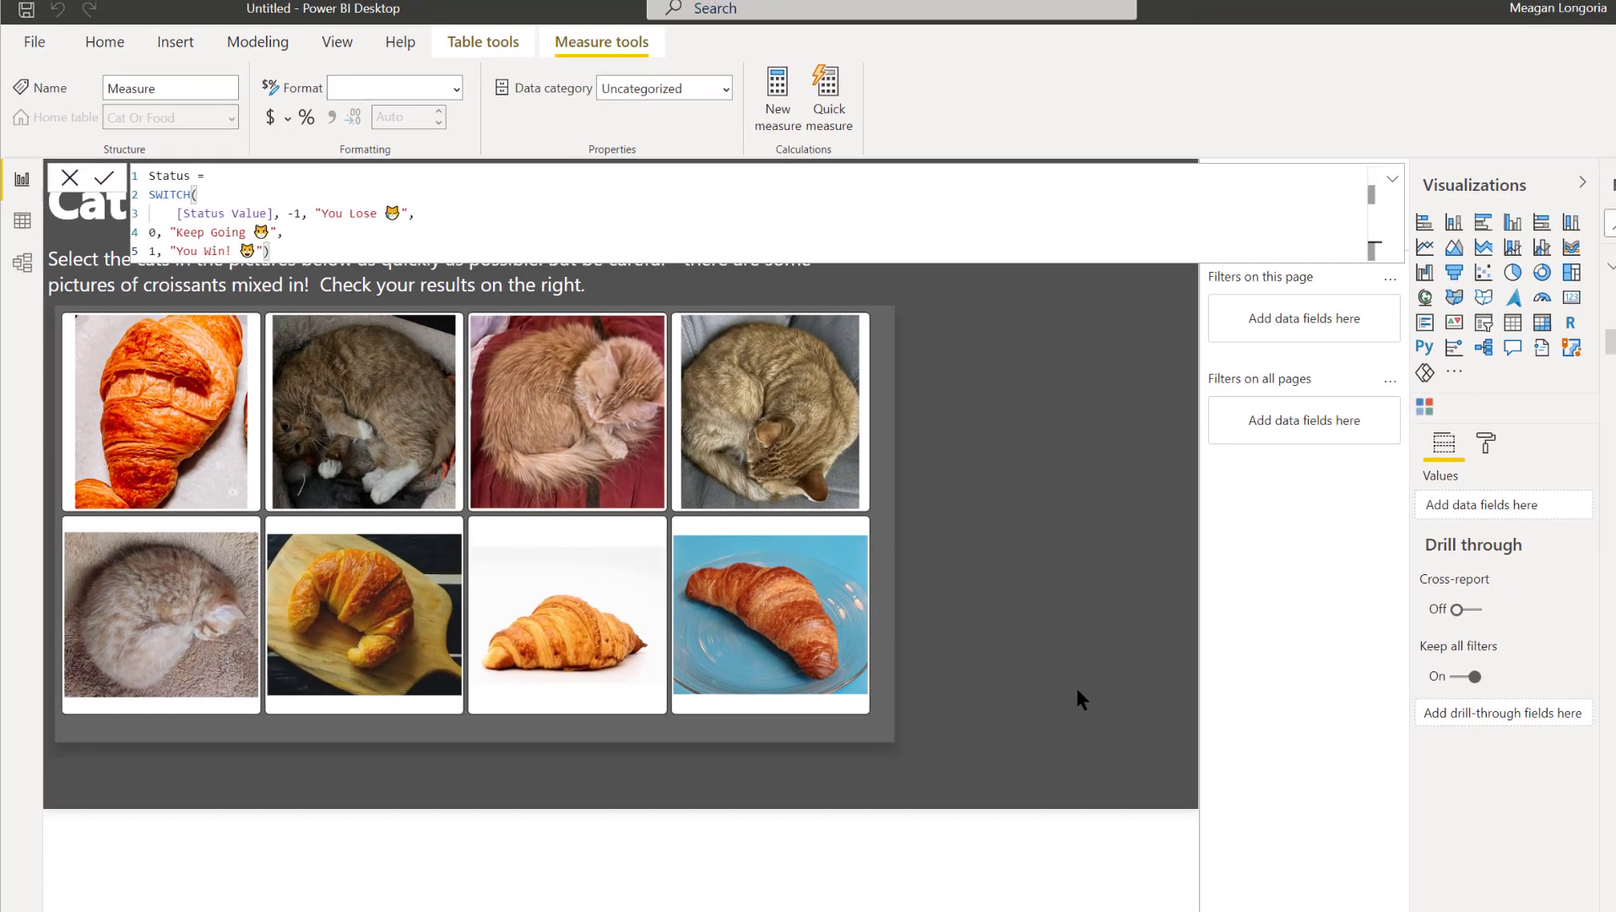
left_click(1073, 672)
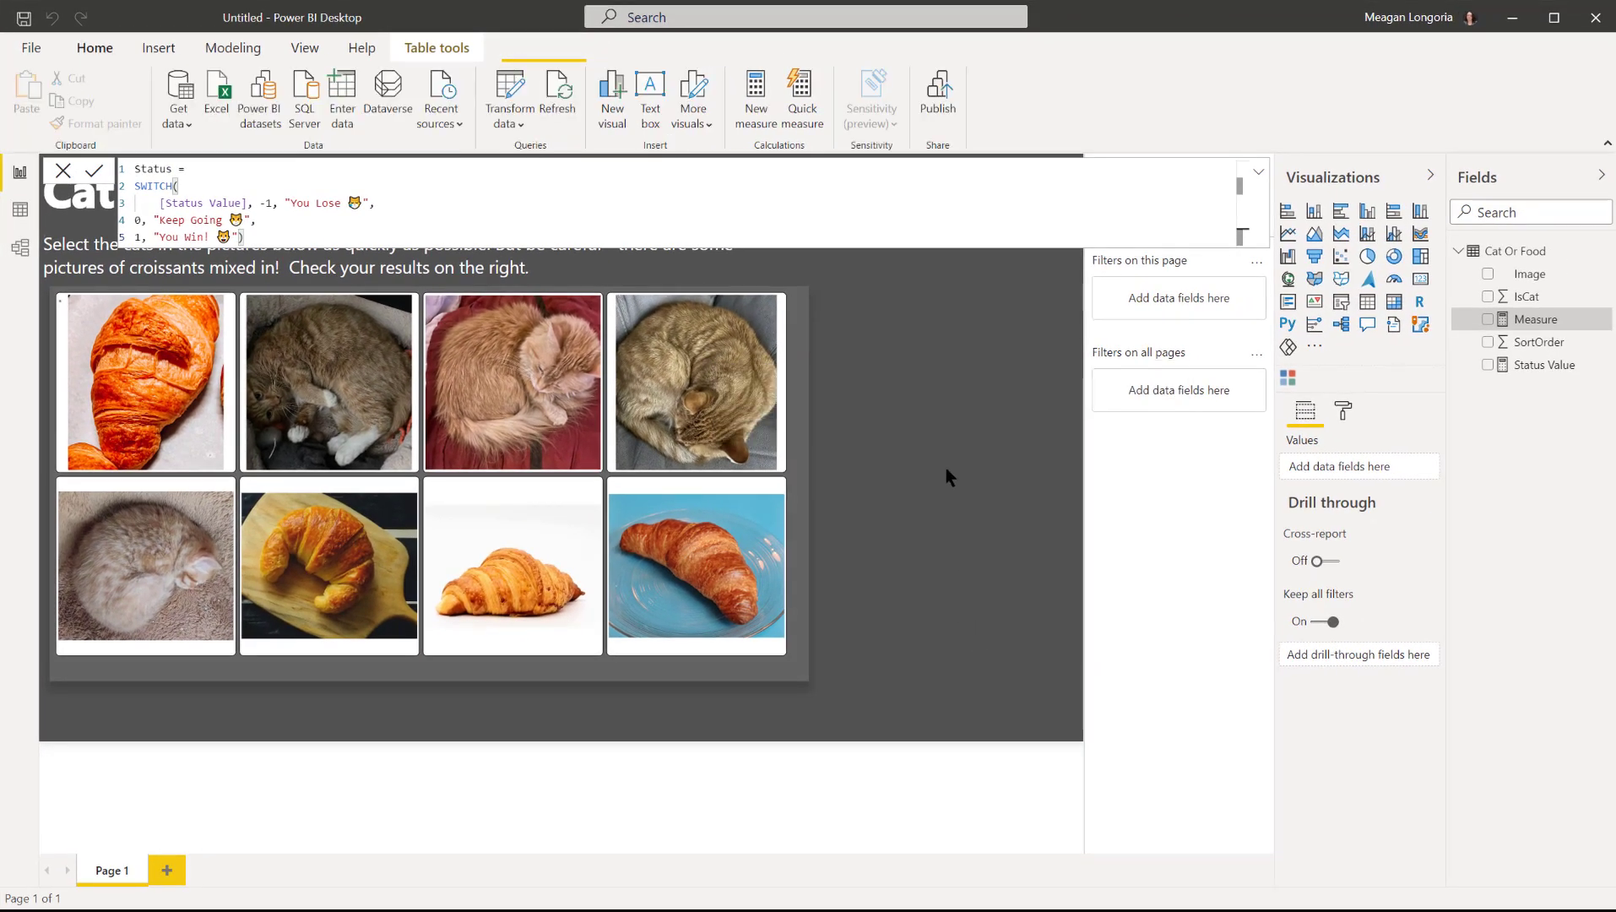
left_click(940, 364)
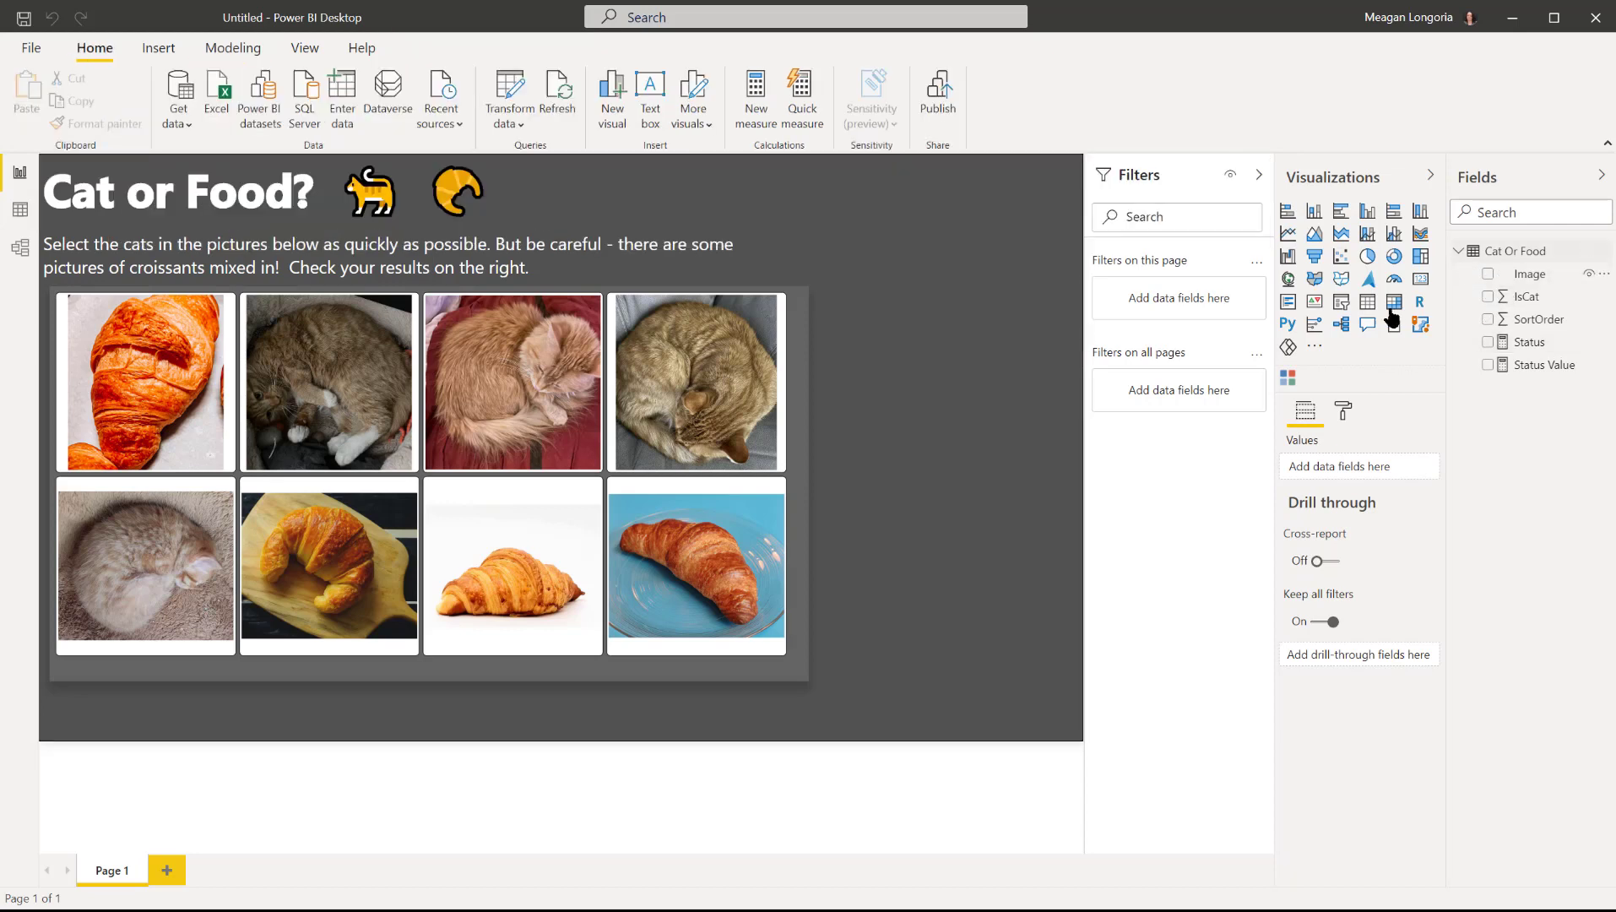
Add a card visual showing Status and place it beside the image slicer, narrowed to about 306 wide by 150 high.
left_click(1421, 280)
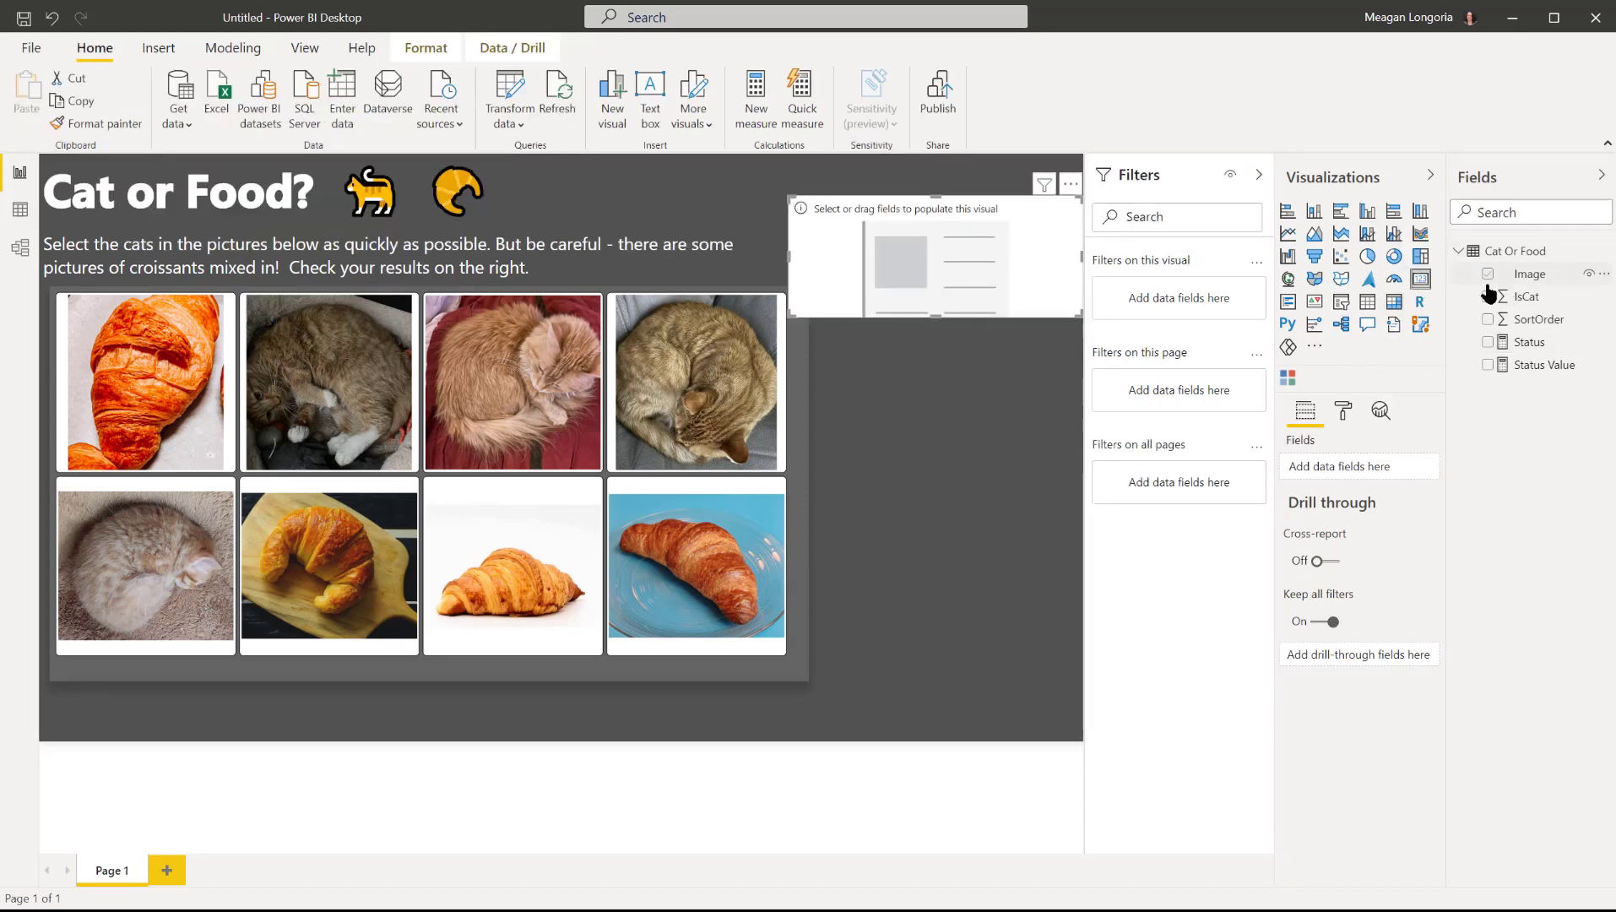
left_click(1486, 342)
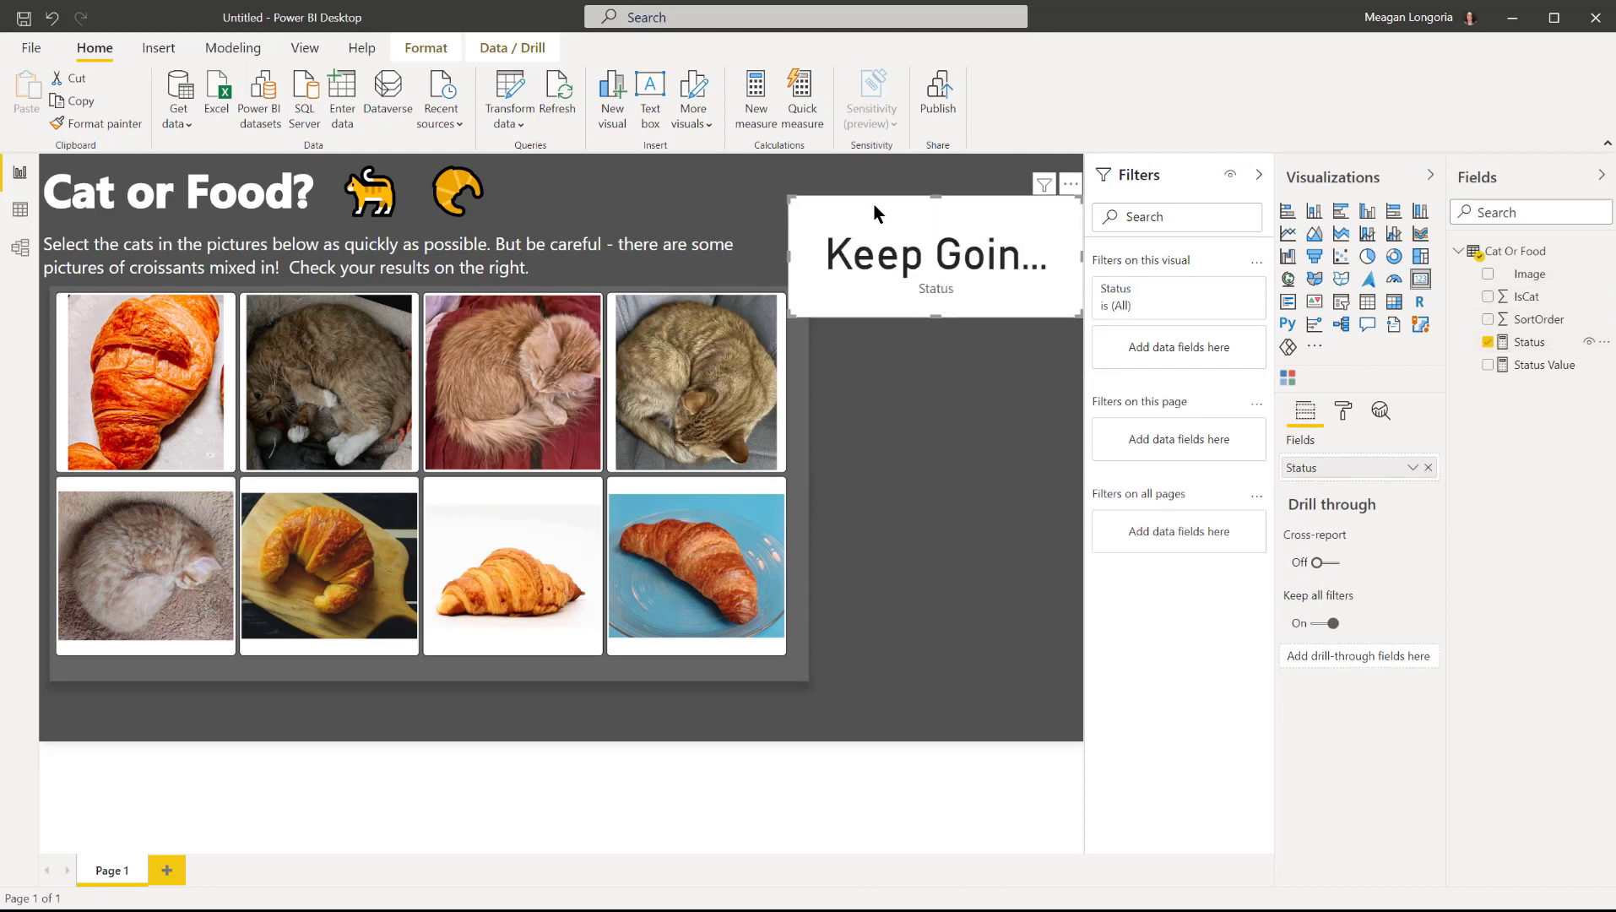
left_click_drag(886, 196, 897, 289)
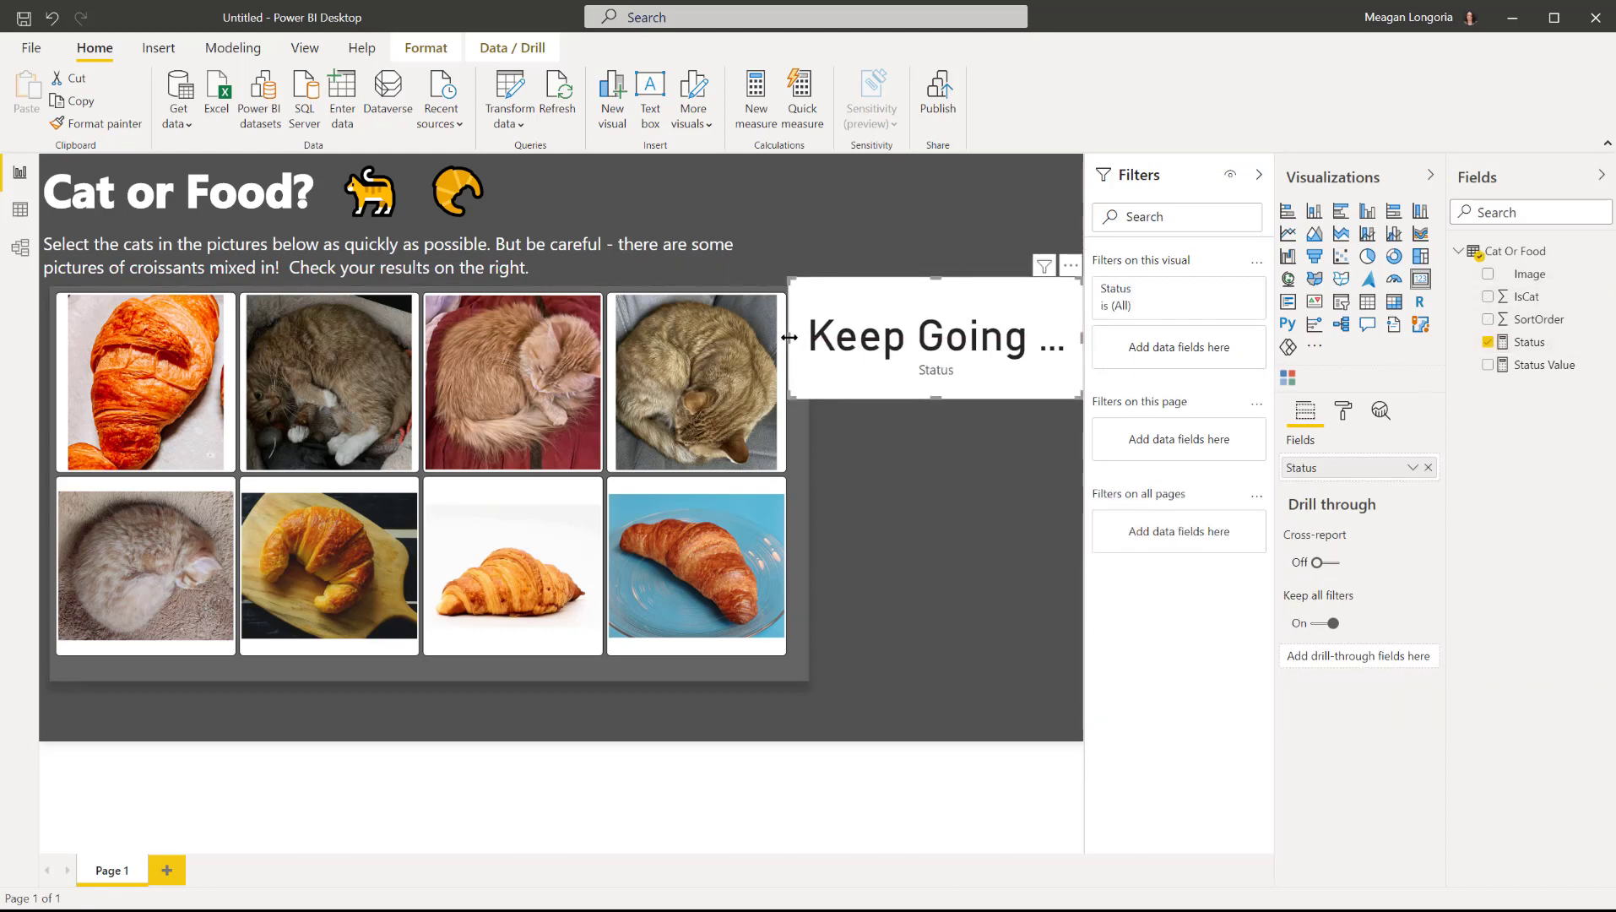
left_click_drag(783, 346, 833, 354)
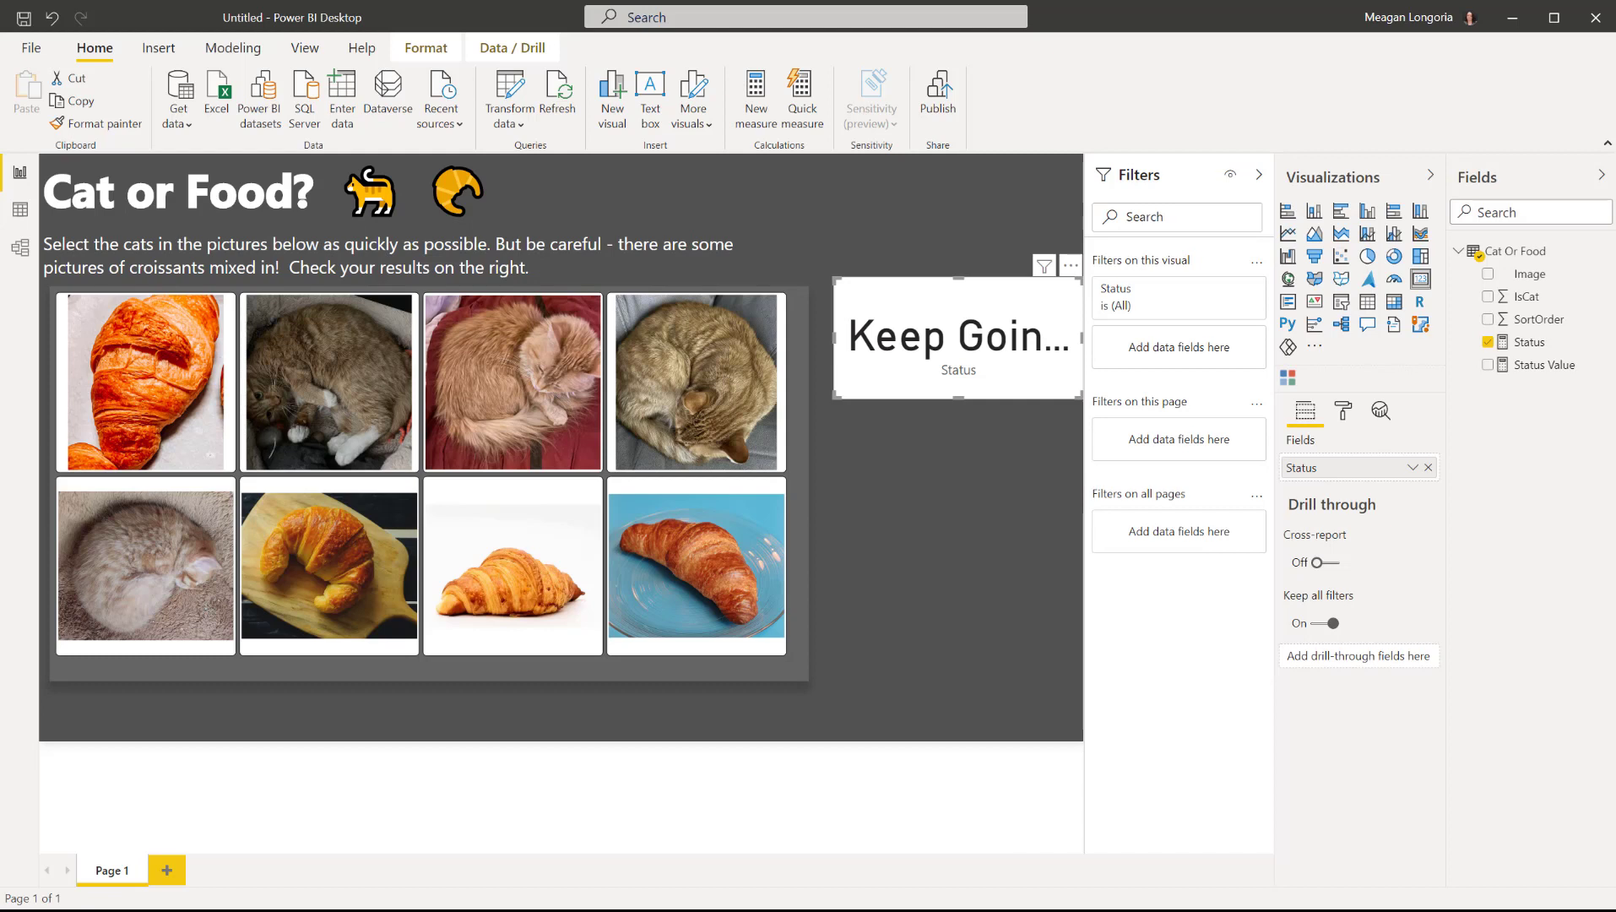
Set the card's alt text by field value, based on the Status measure.
left_click(1343, 411)
left_click(1291, 498)
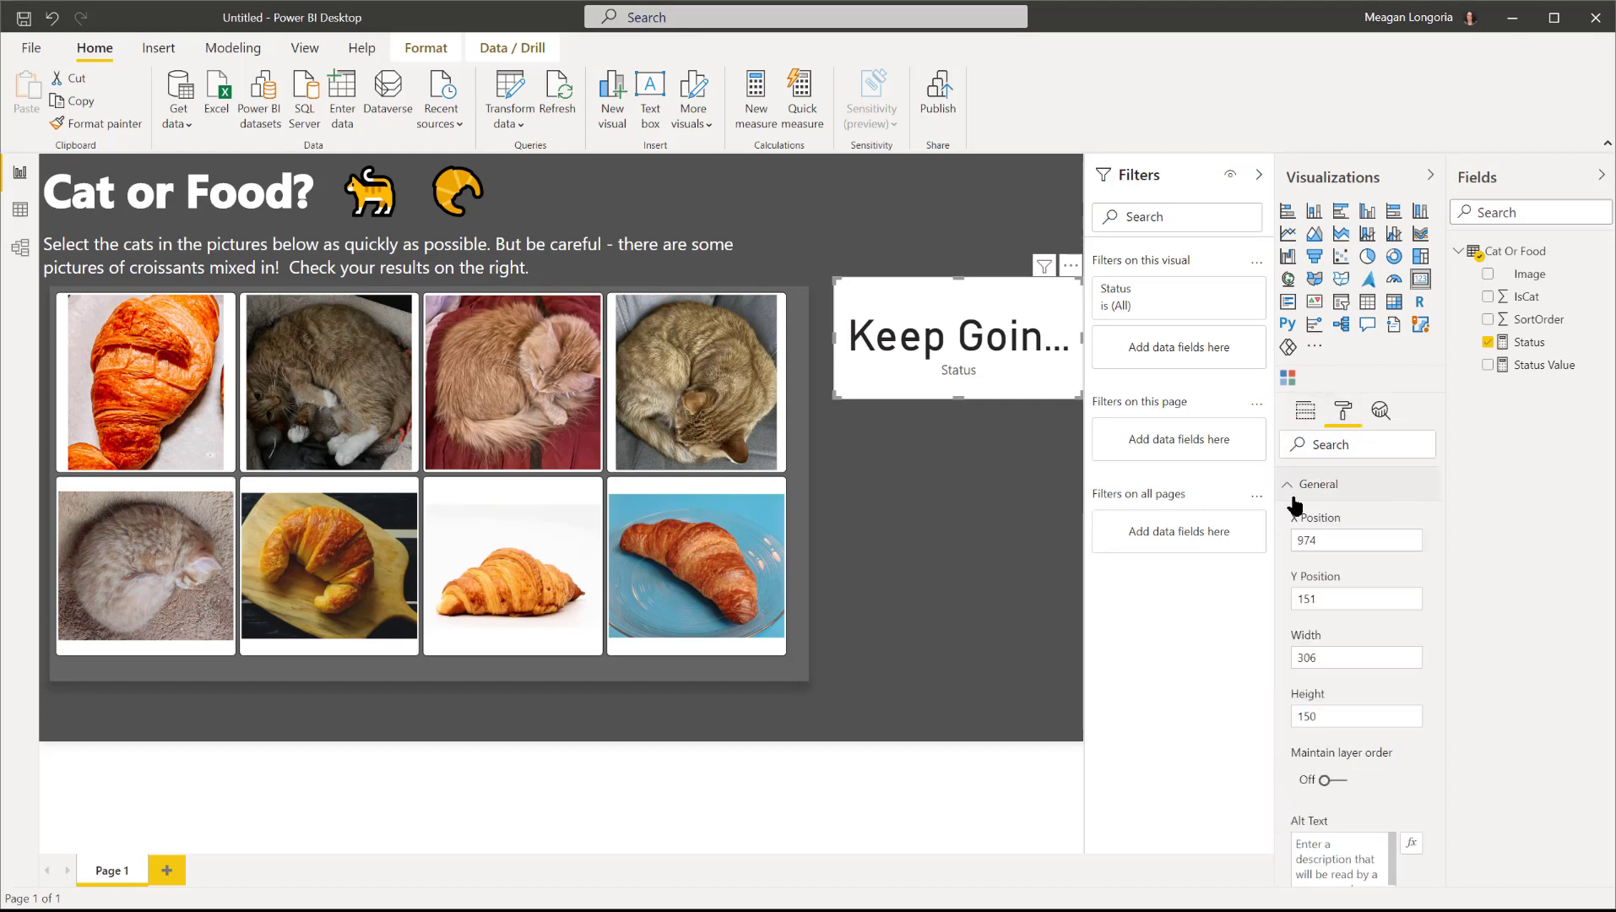
scroll(1305, 509, "down", 3)
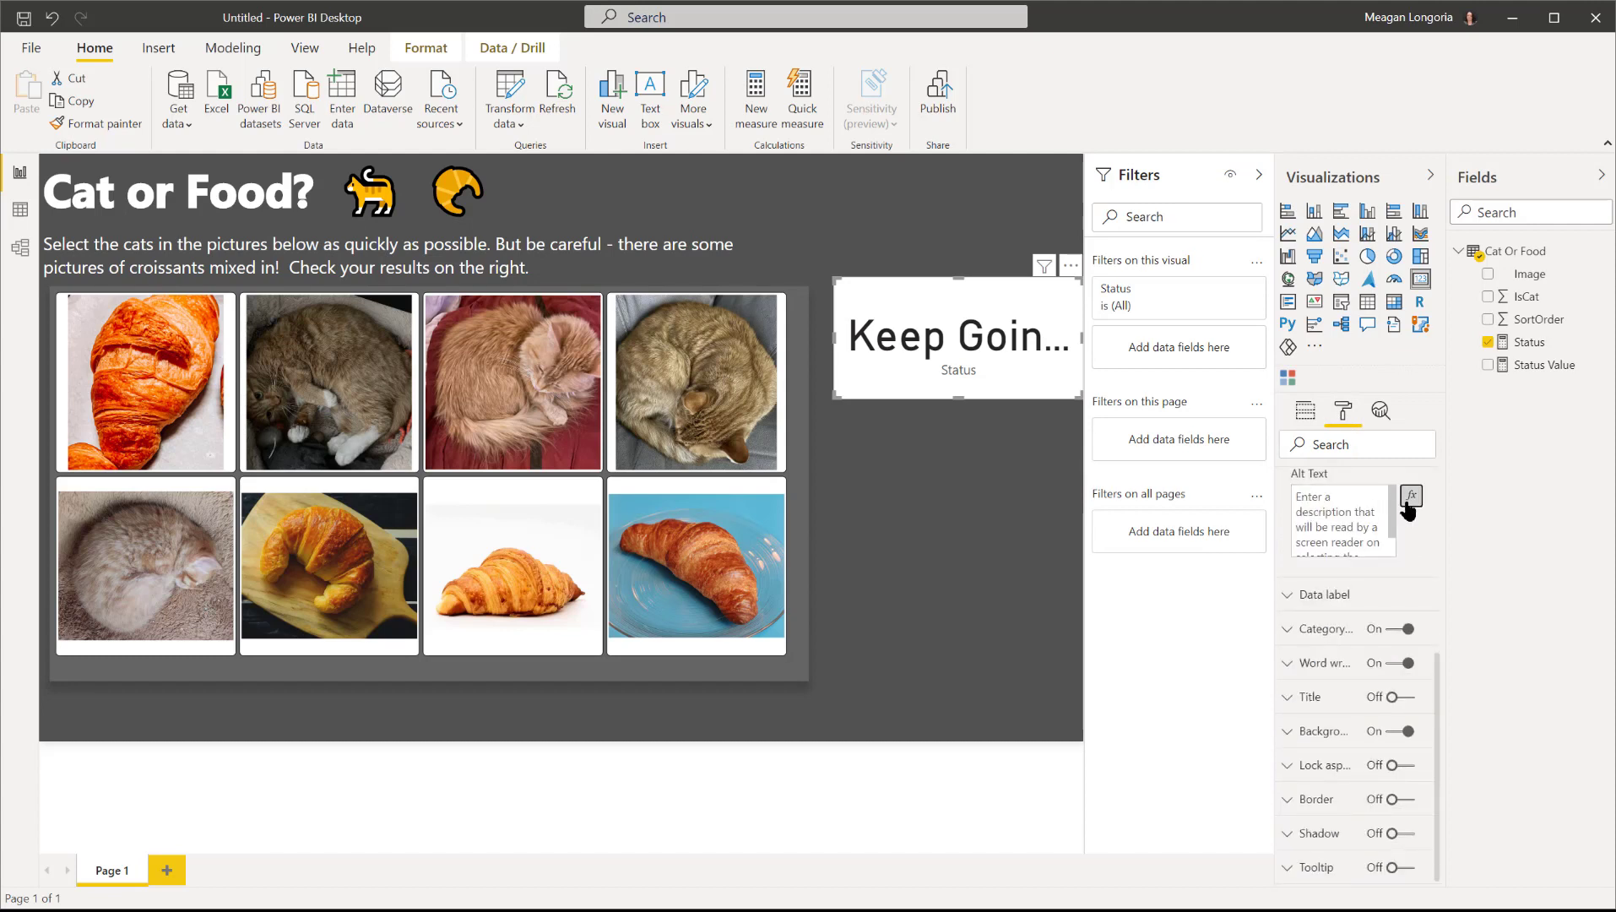
left_click(1410, 495)
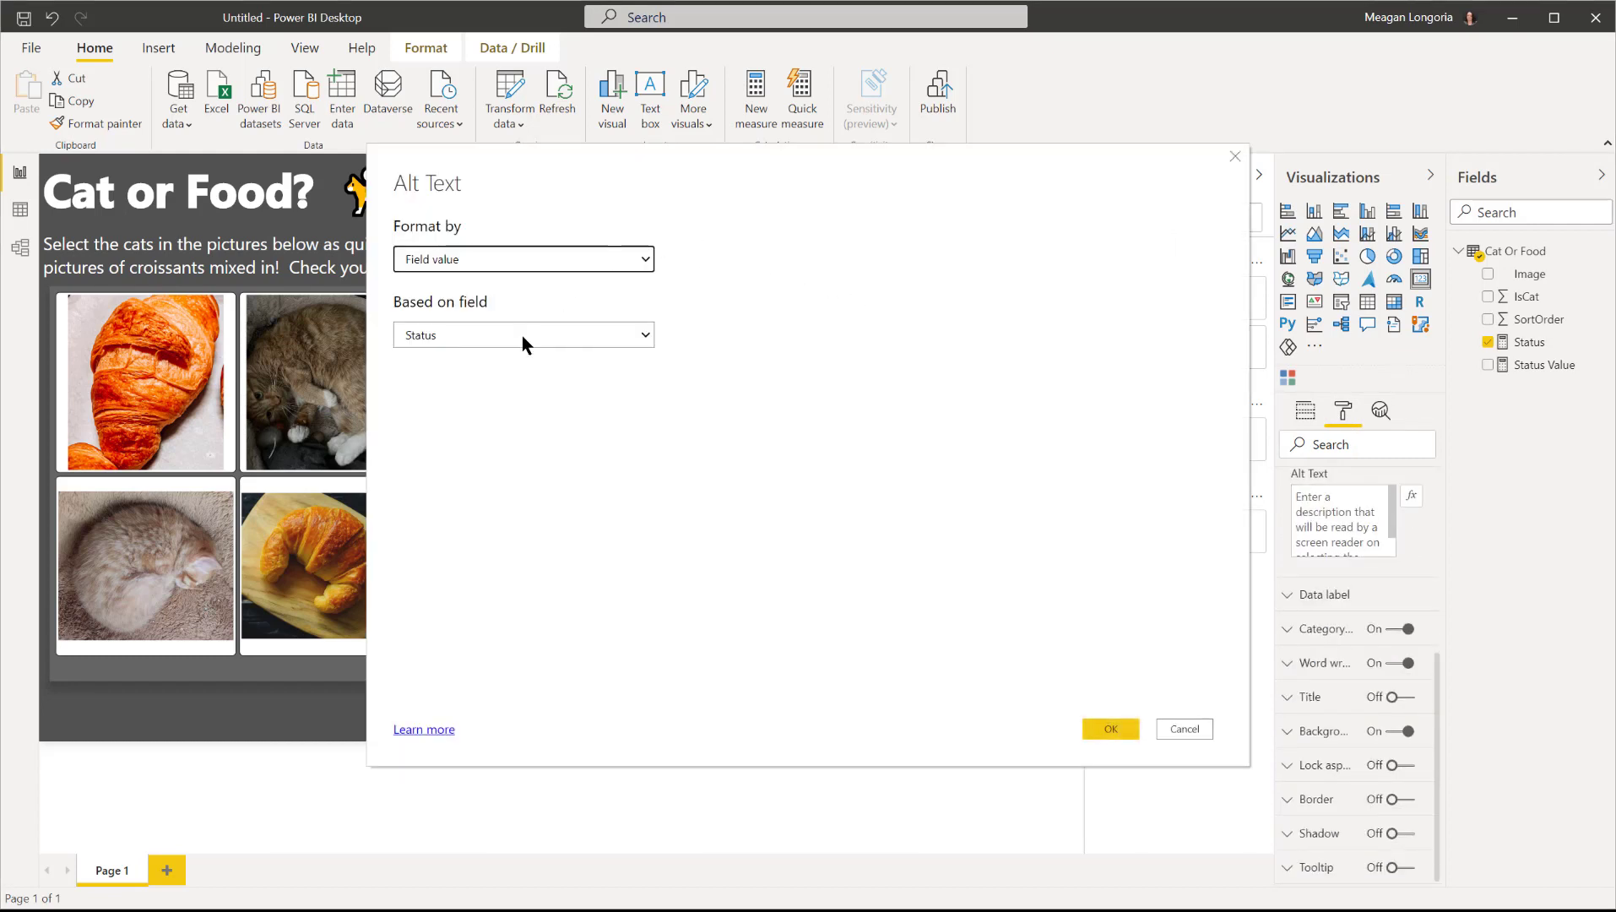
left_click(522, 334)
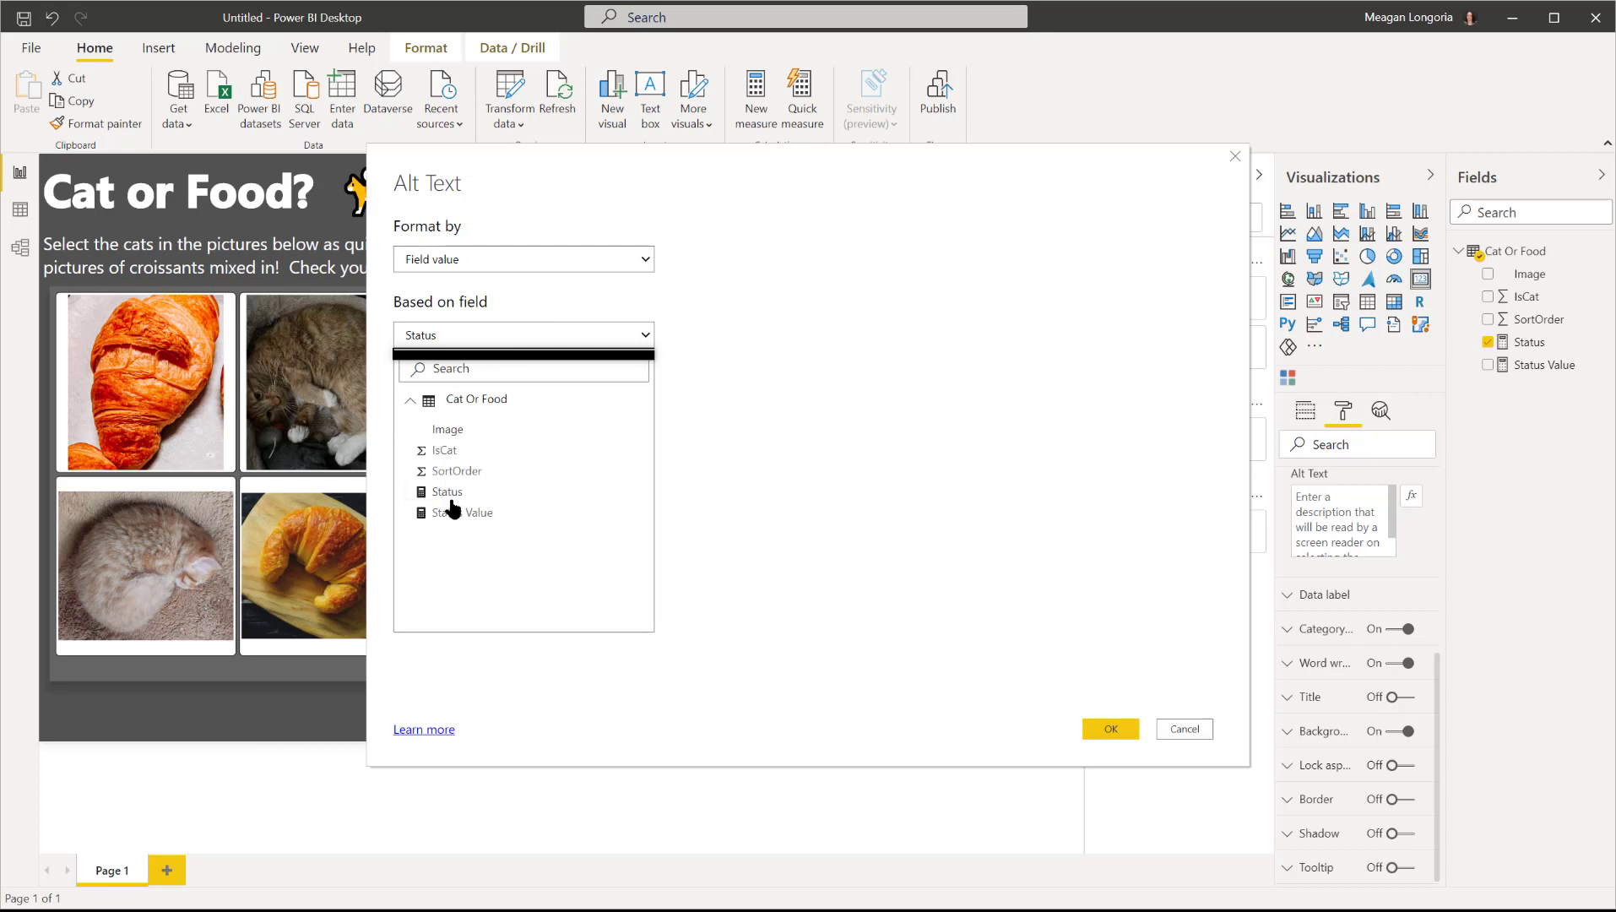
left_click(448, 492)
left_click(1113, 730)
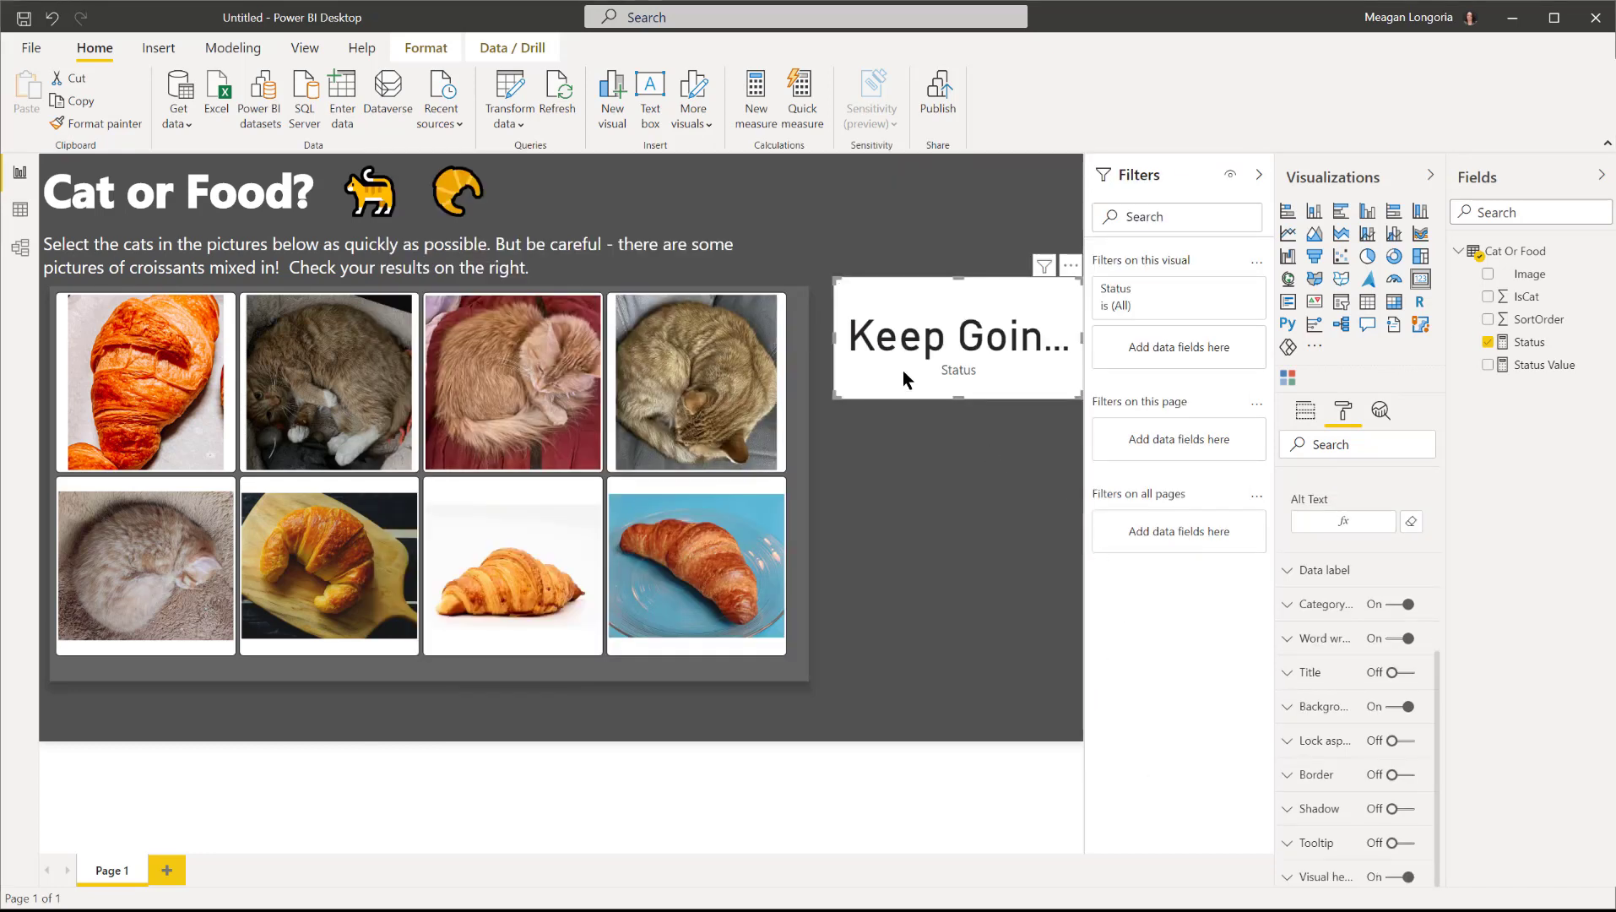
Format the card's data label with a 27 pt text size and the Segoe UI Semibold font.
left_click(1337, 571)
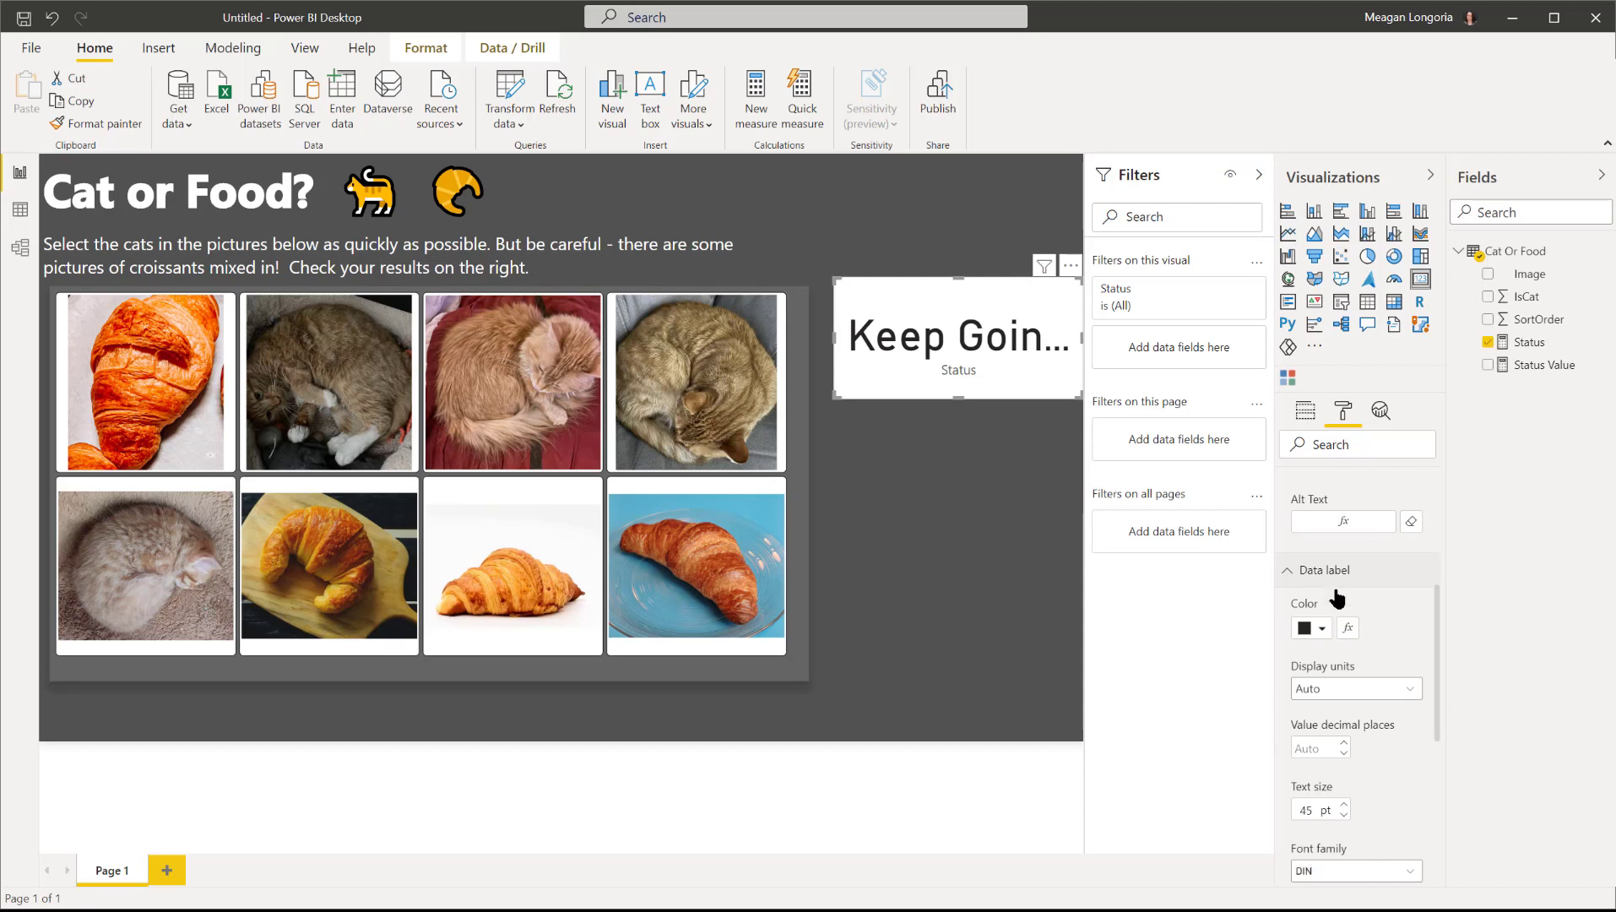
scroll(1357, 605, "down", 4)
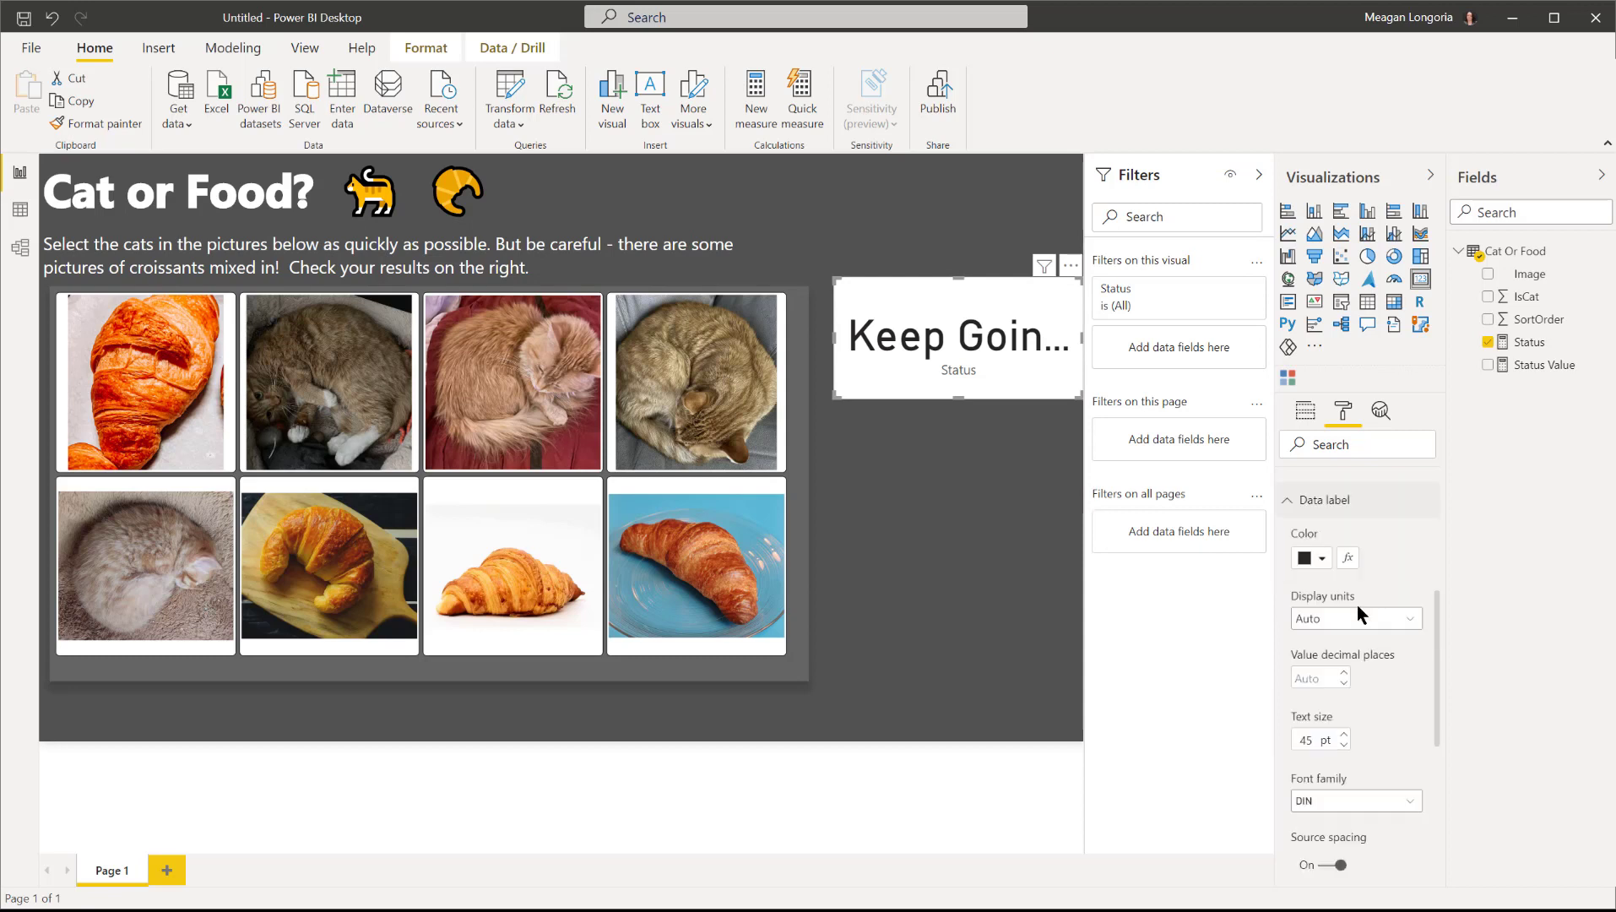
scroll(1356, 605, "up", 8)
scroll(1357, 604, "down", 4)
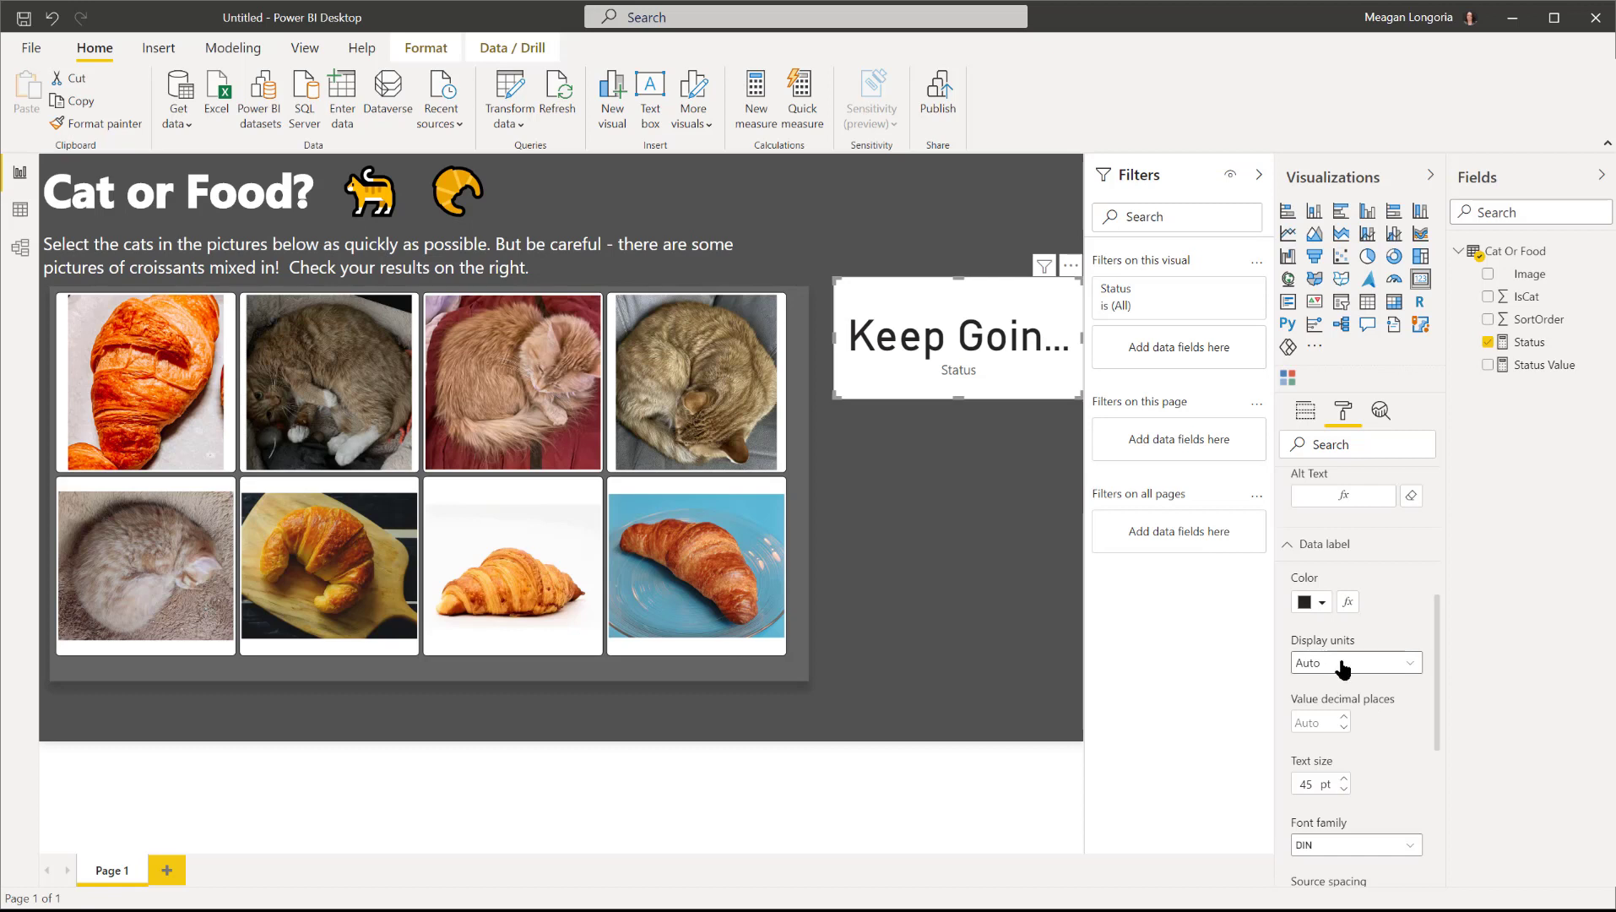
double_click(1310, 784)
type("27")
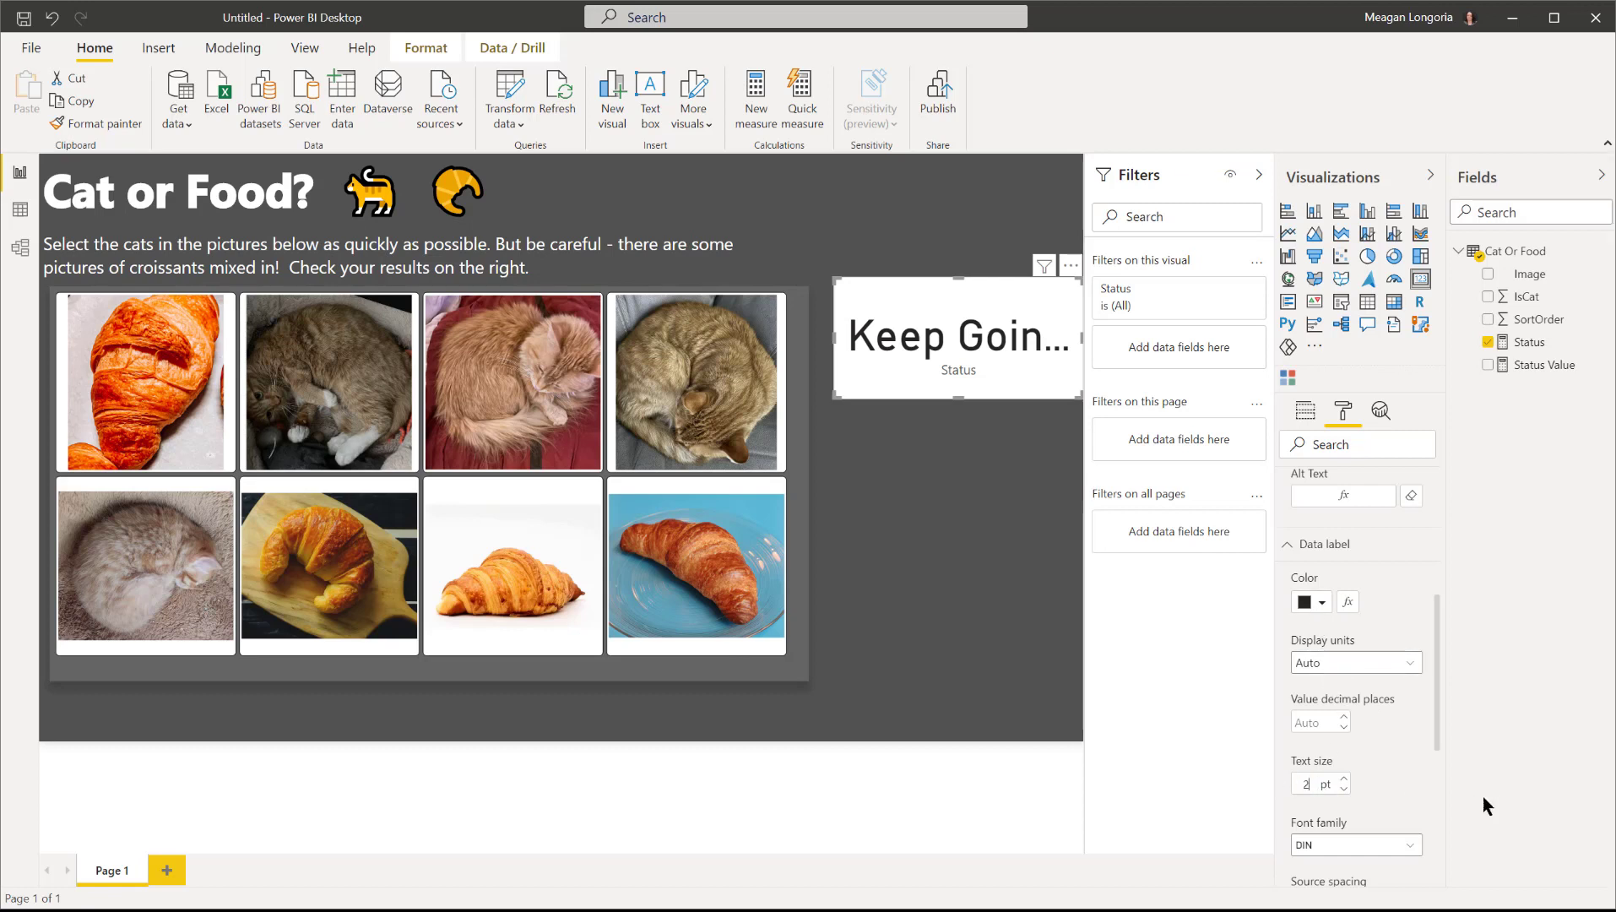
left_click(1378, 838)
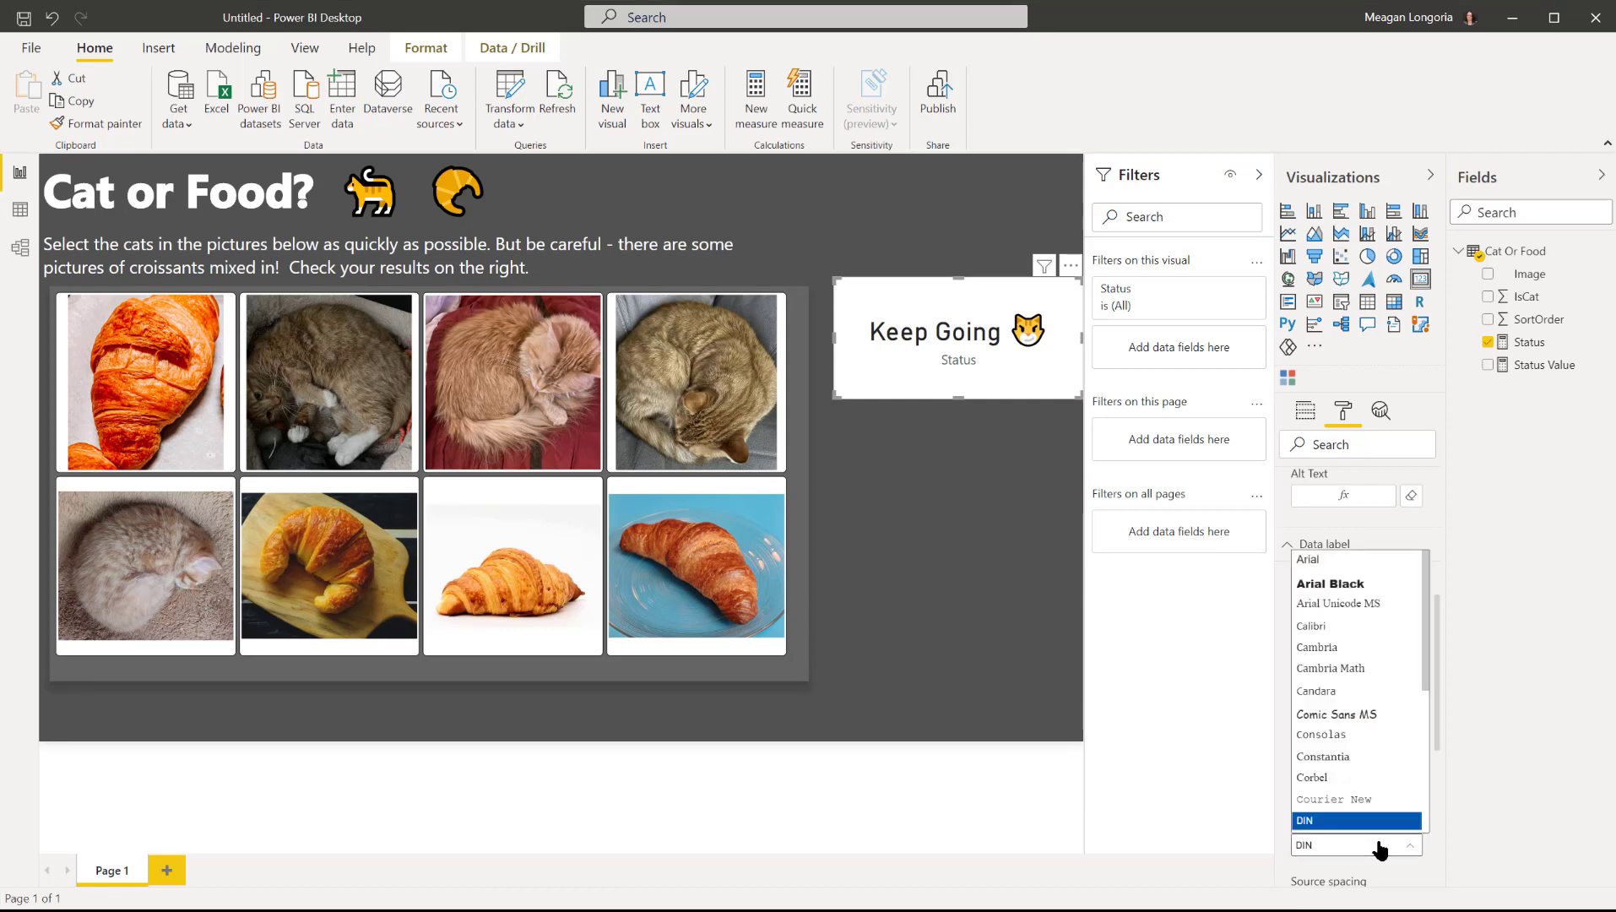
scroll(1383, 748, "down", 3)
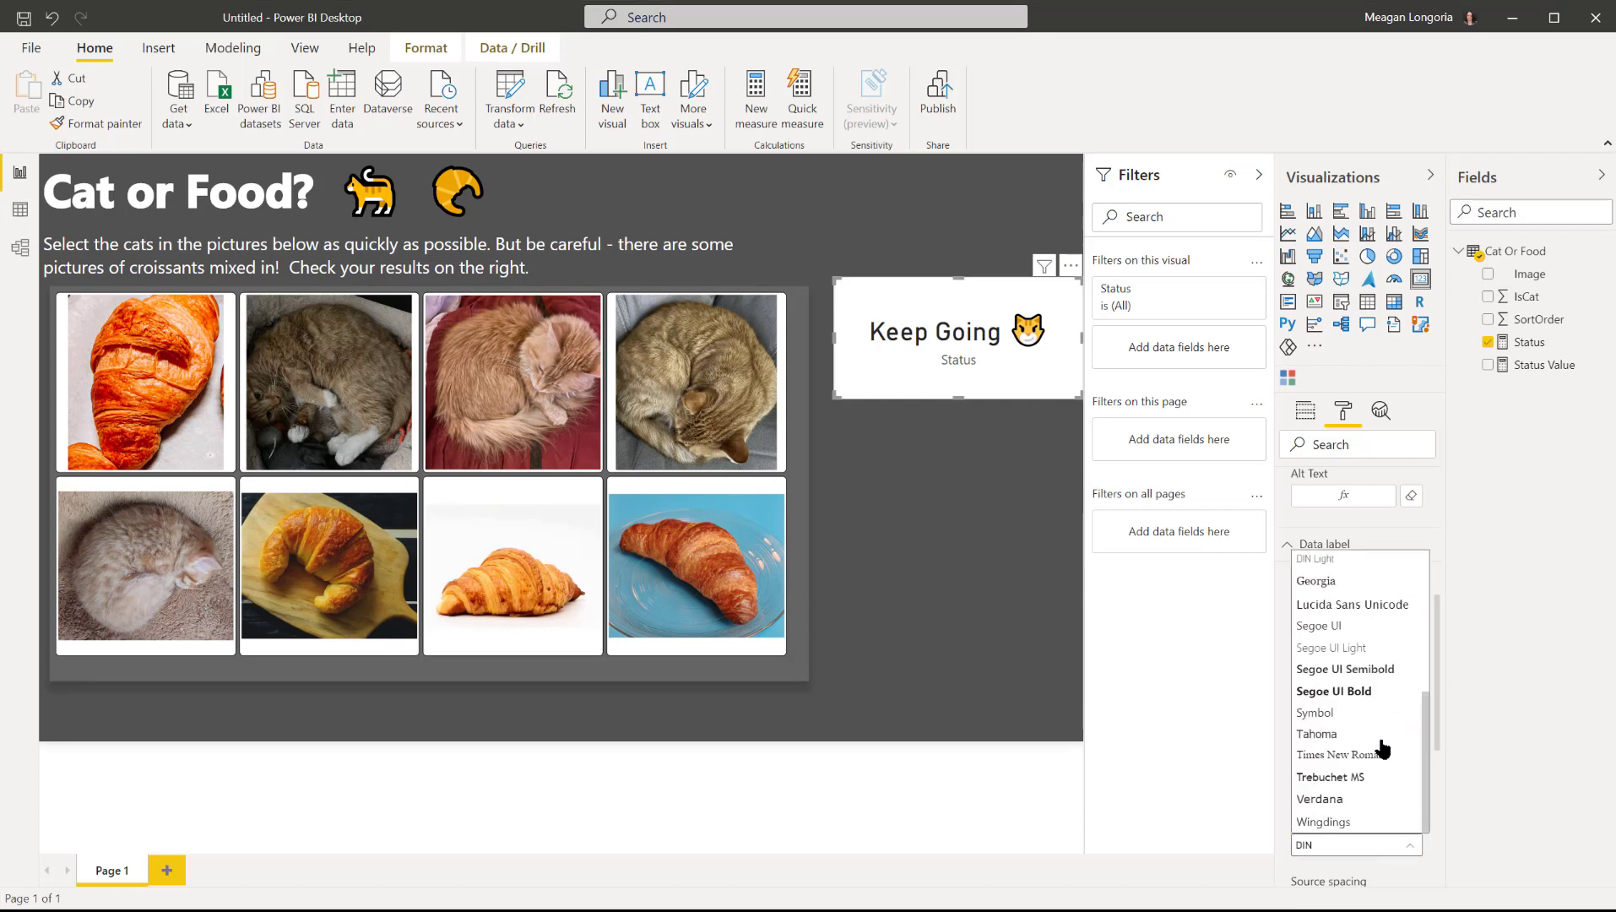
left_click(1332, 626)
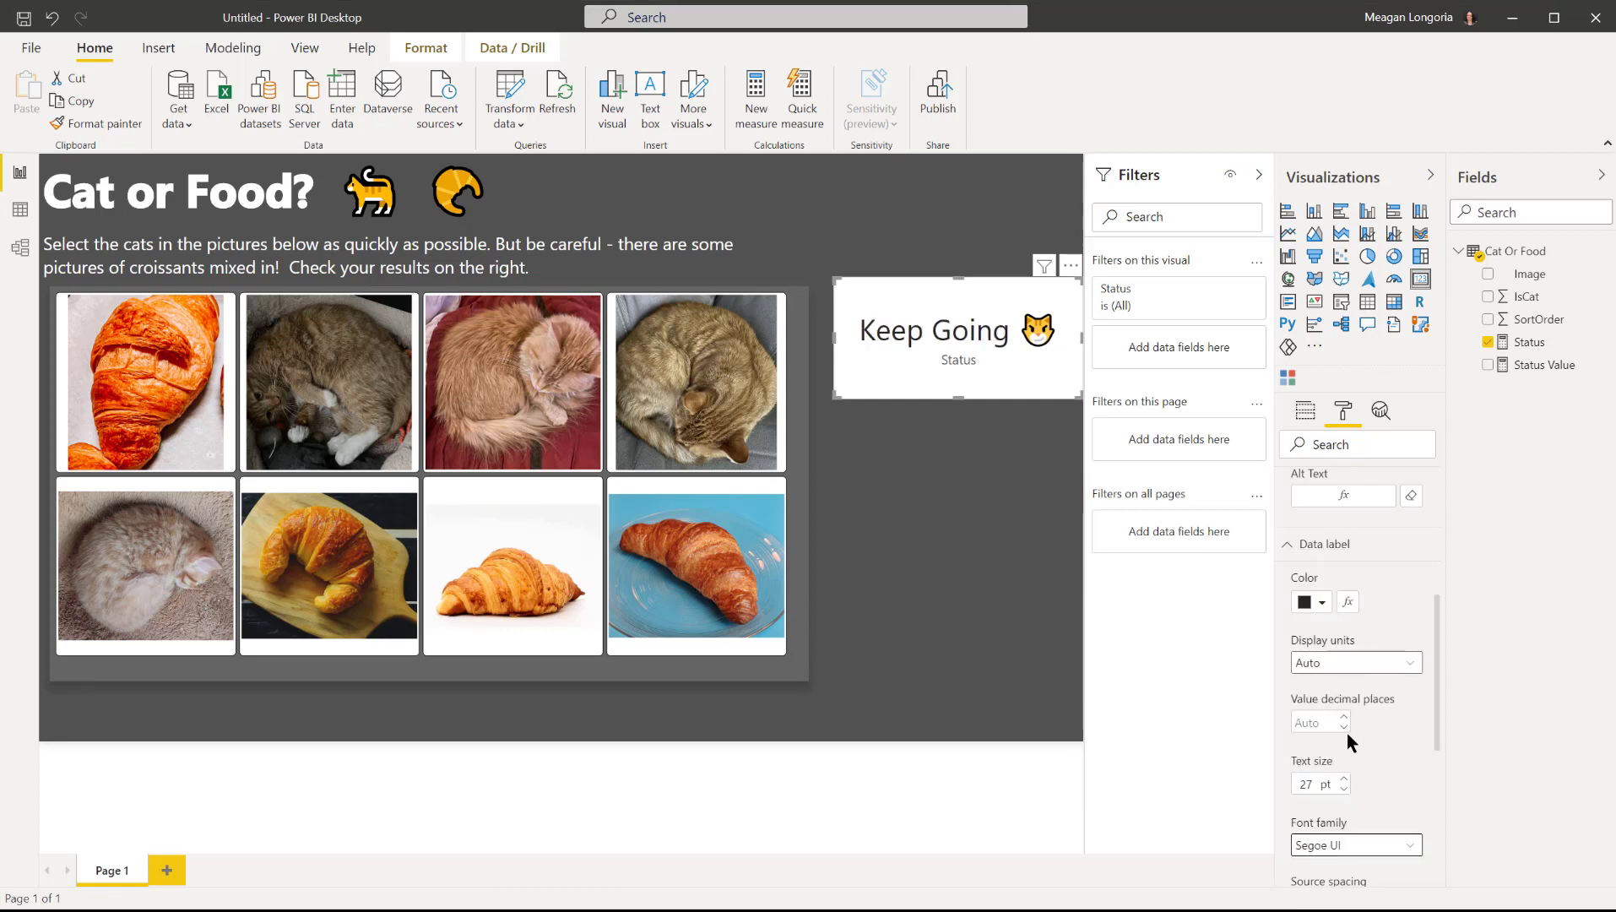
left_click(1349, 845)
left_click(1359, 670)
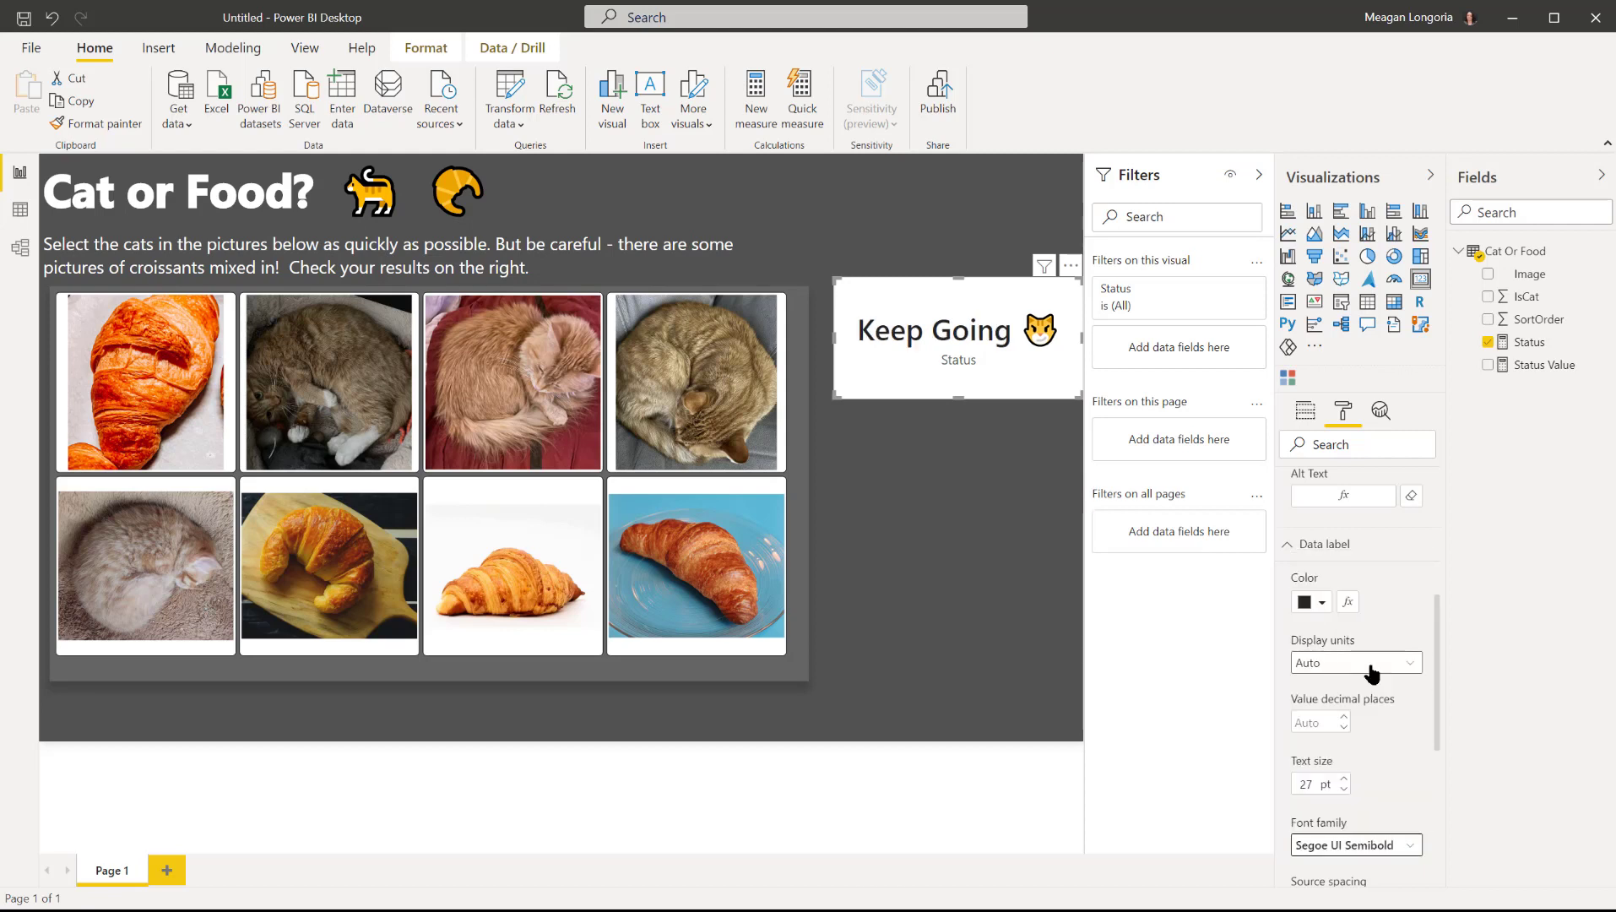
Turn off the card's category label and turn on its title with the text Status.
left_click_drag(1437, 736, 1431, 860)
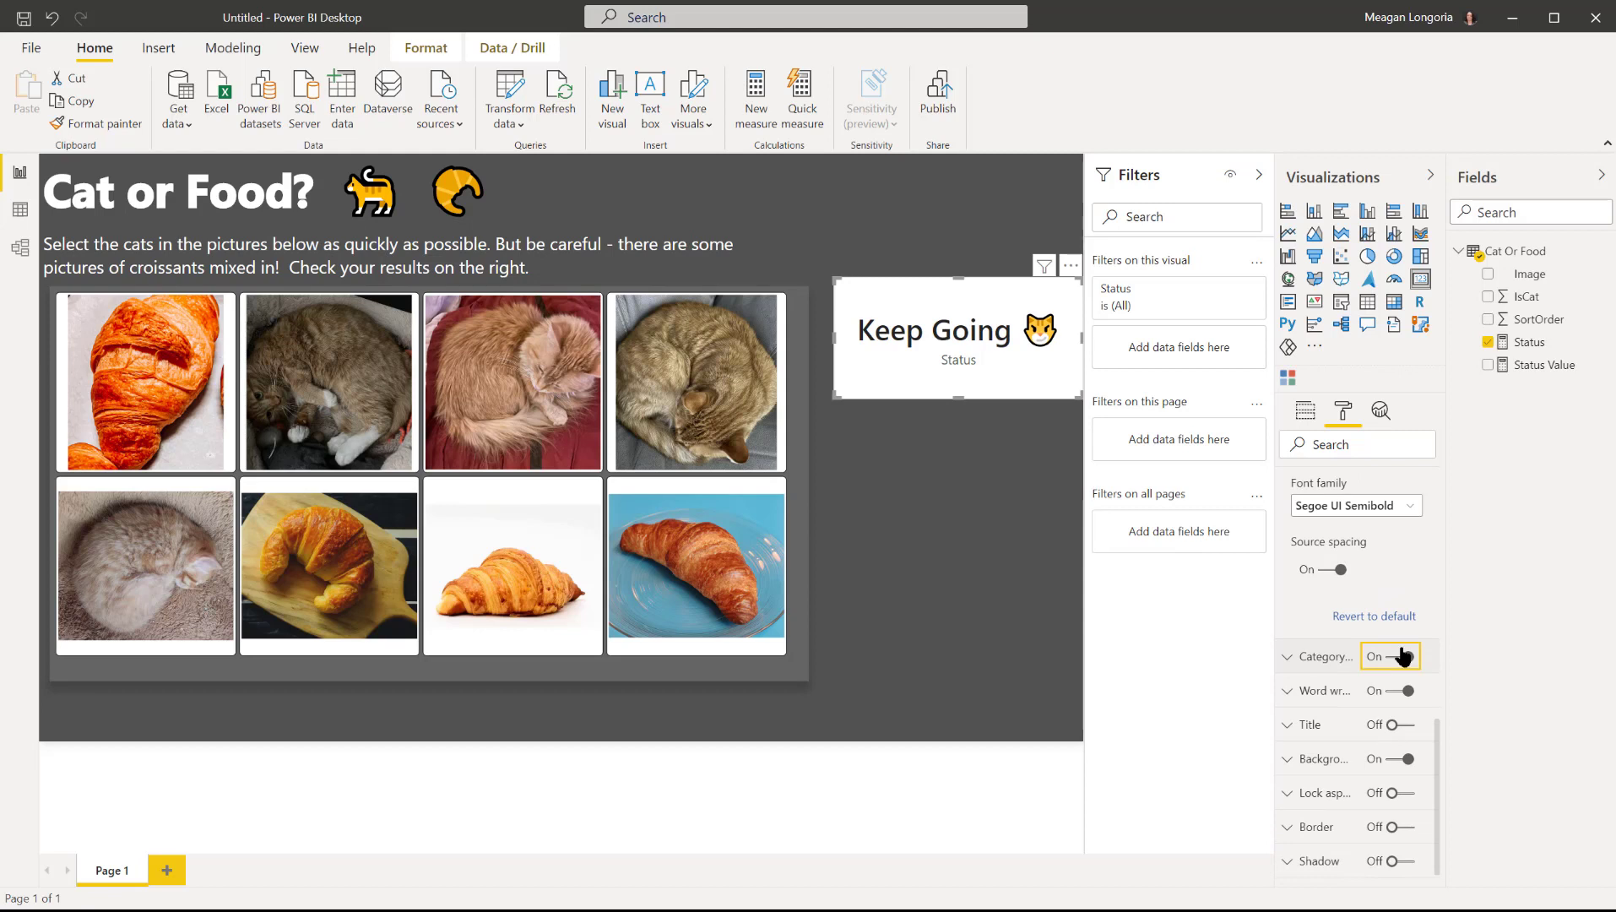
left_click(1399, 657)
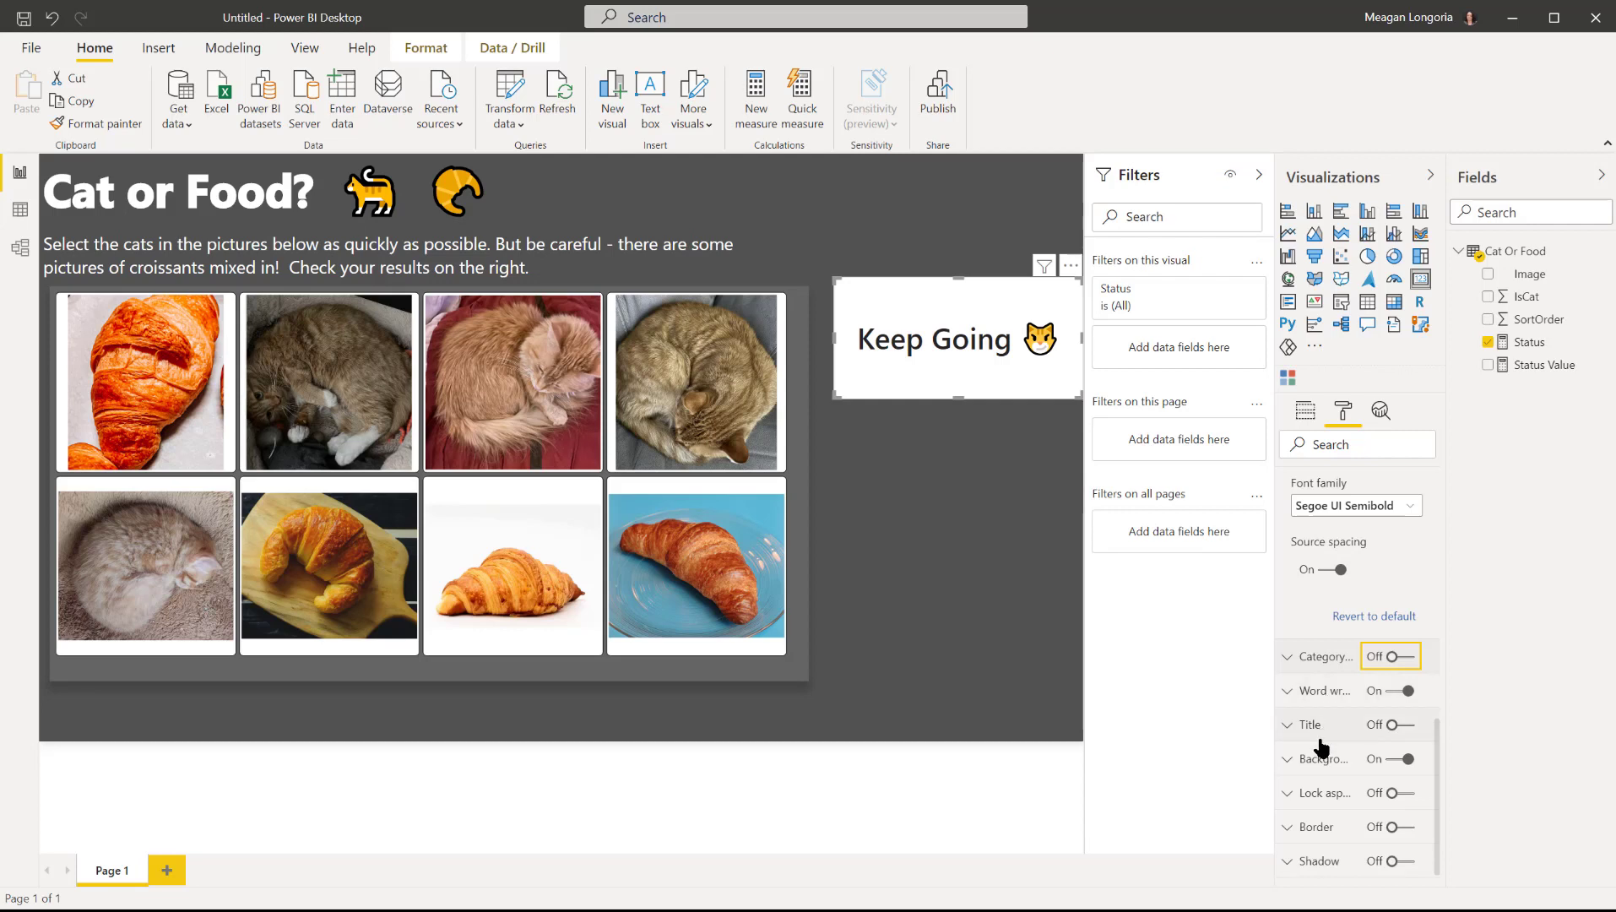
left_click(1389, 726)
left_click(1391, 725)
left_click(1332, 780)
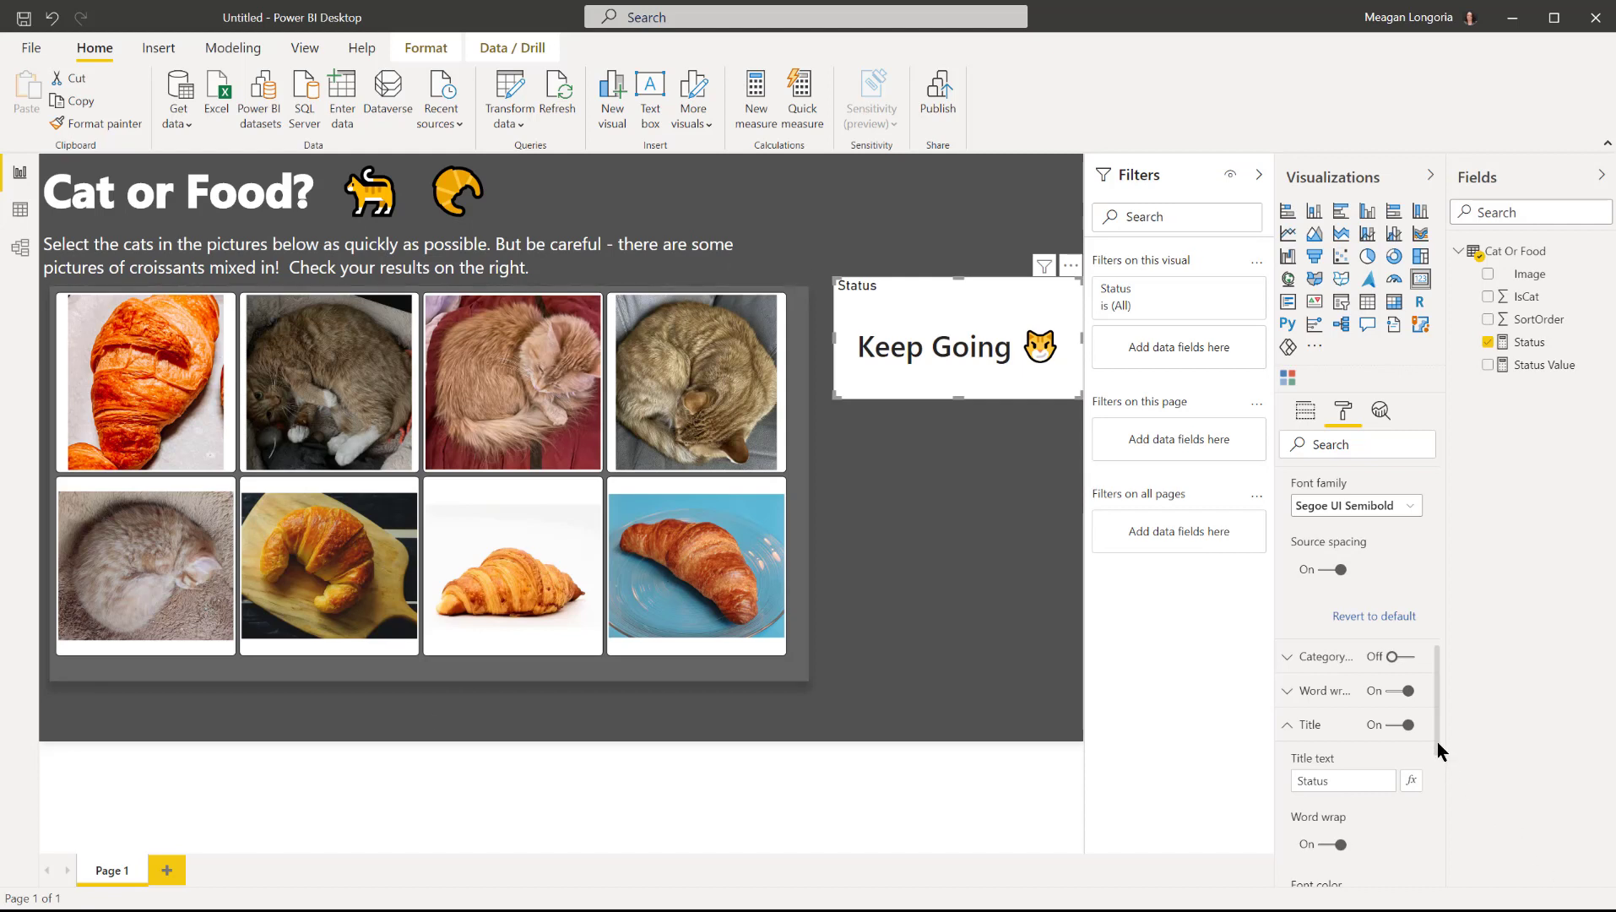
Format the card's title with a dark gray font color, Segoe UI font and 12 pt text size.
left_click_drag(1436, 746, 1442, 852)
left_click(1306, 580)
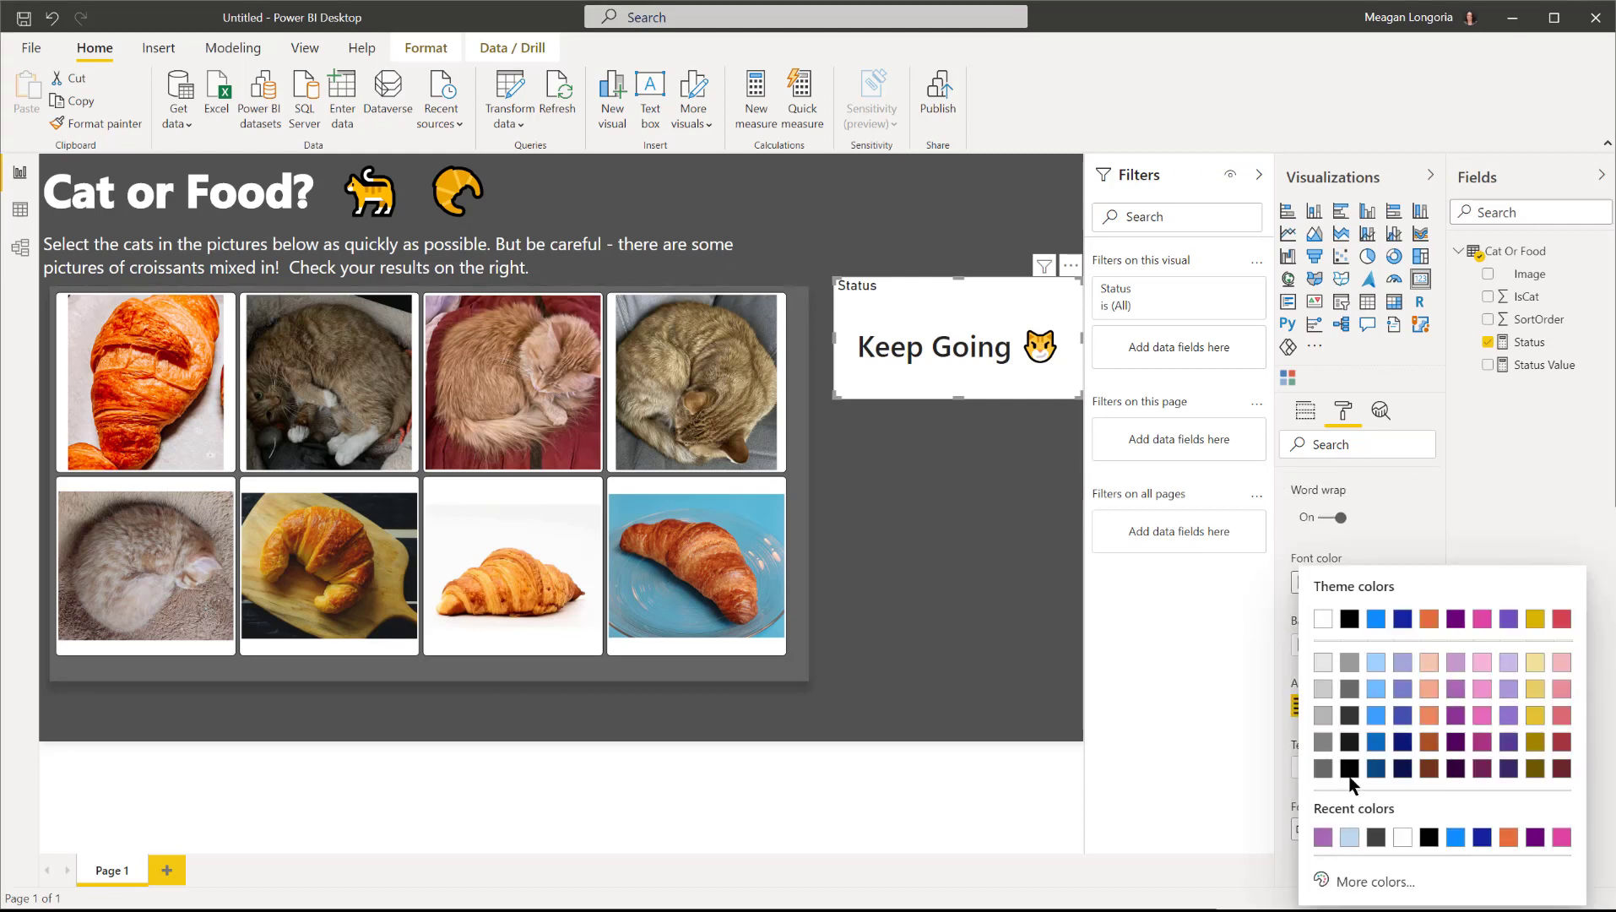
left_click(1363, 882)
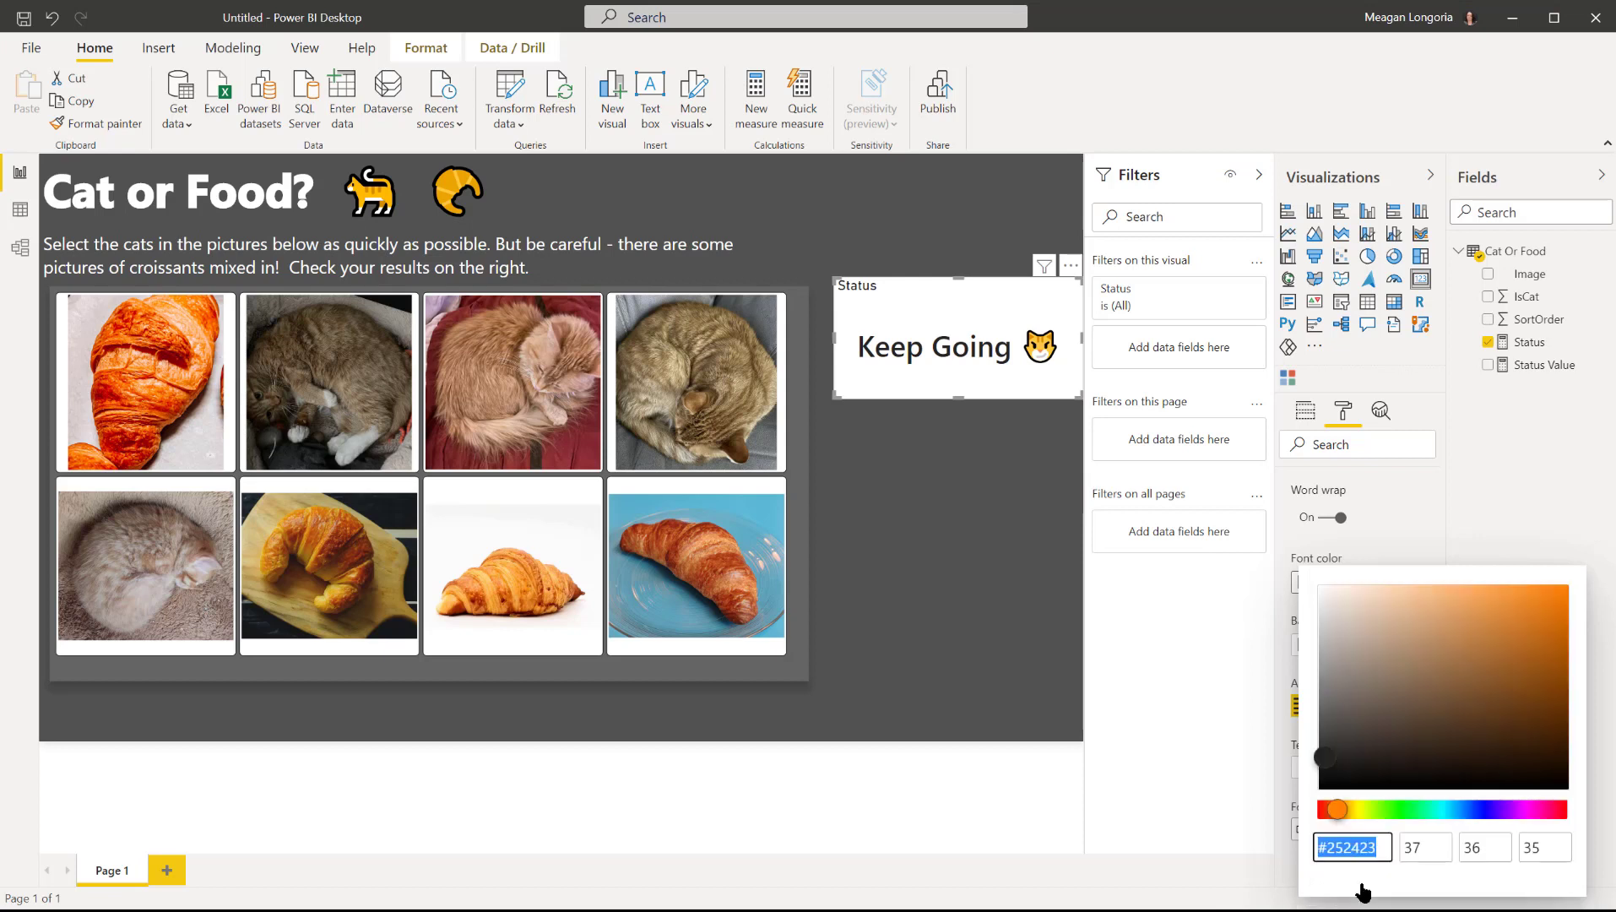
left_click(1400, 520)
left_click(1362, 813)
scroll(1342, 717, "down", 3)
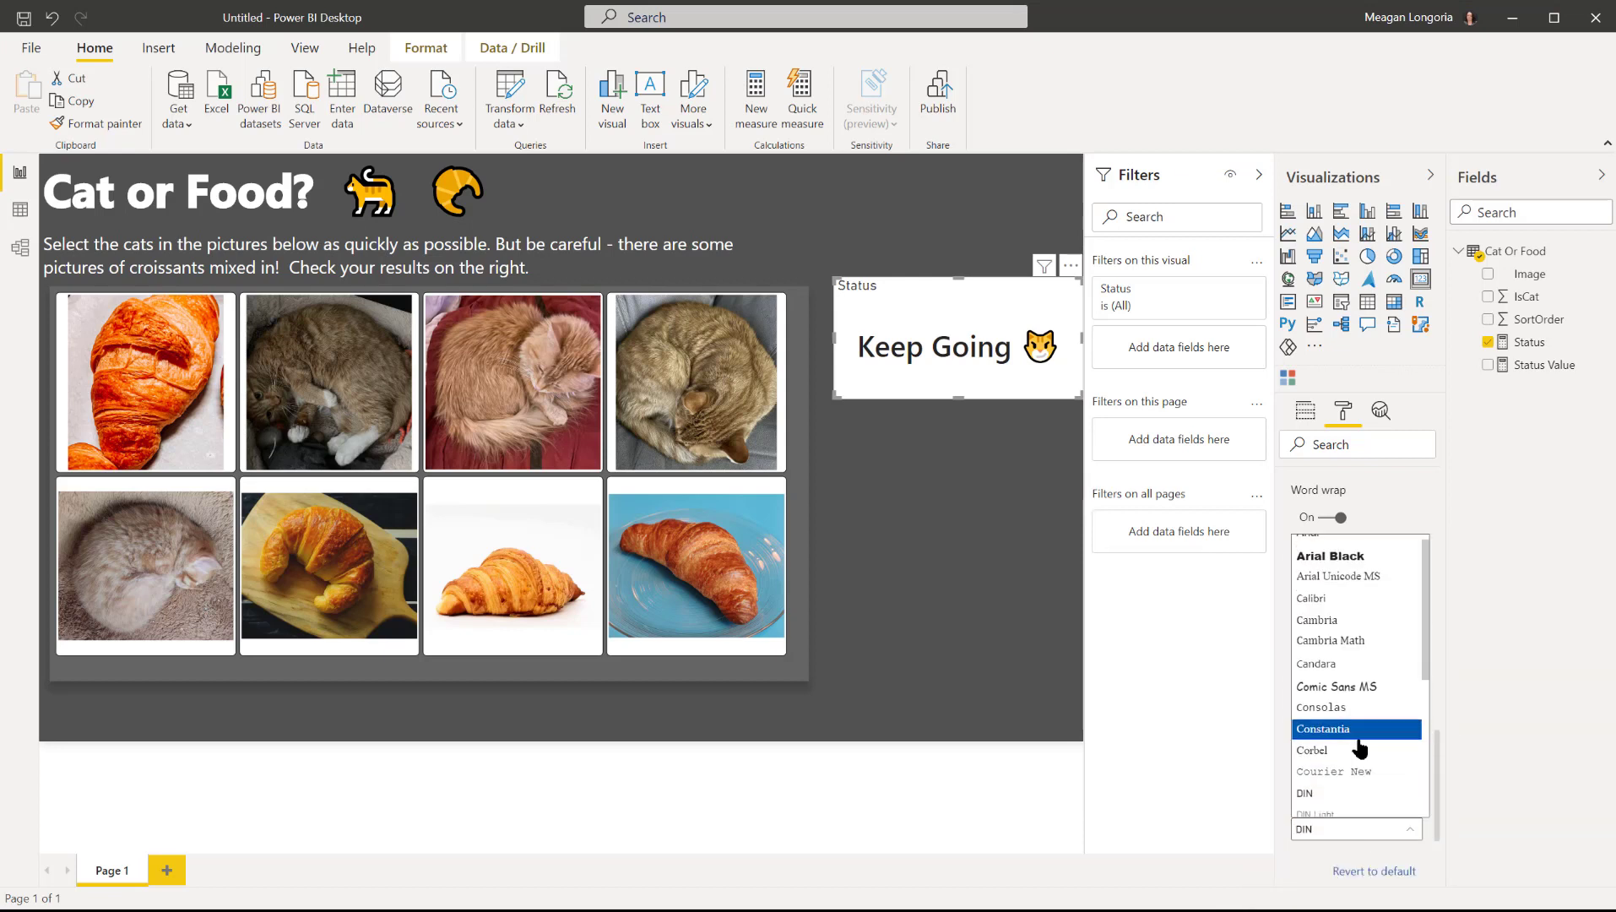
left_click(1329, 609)
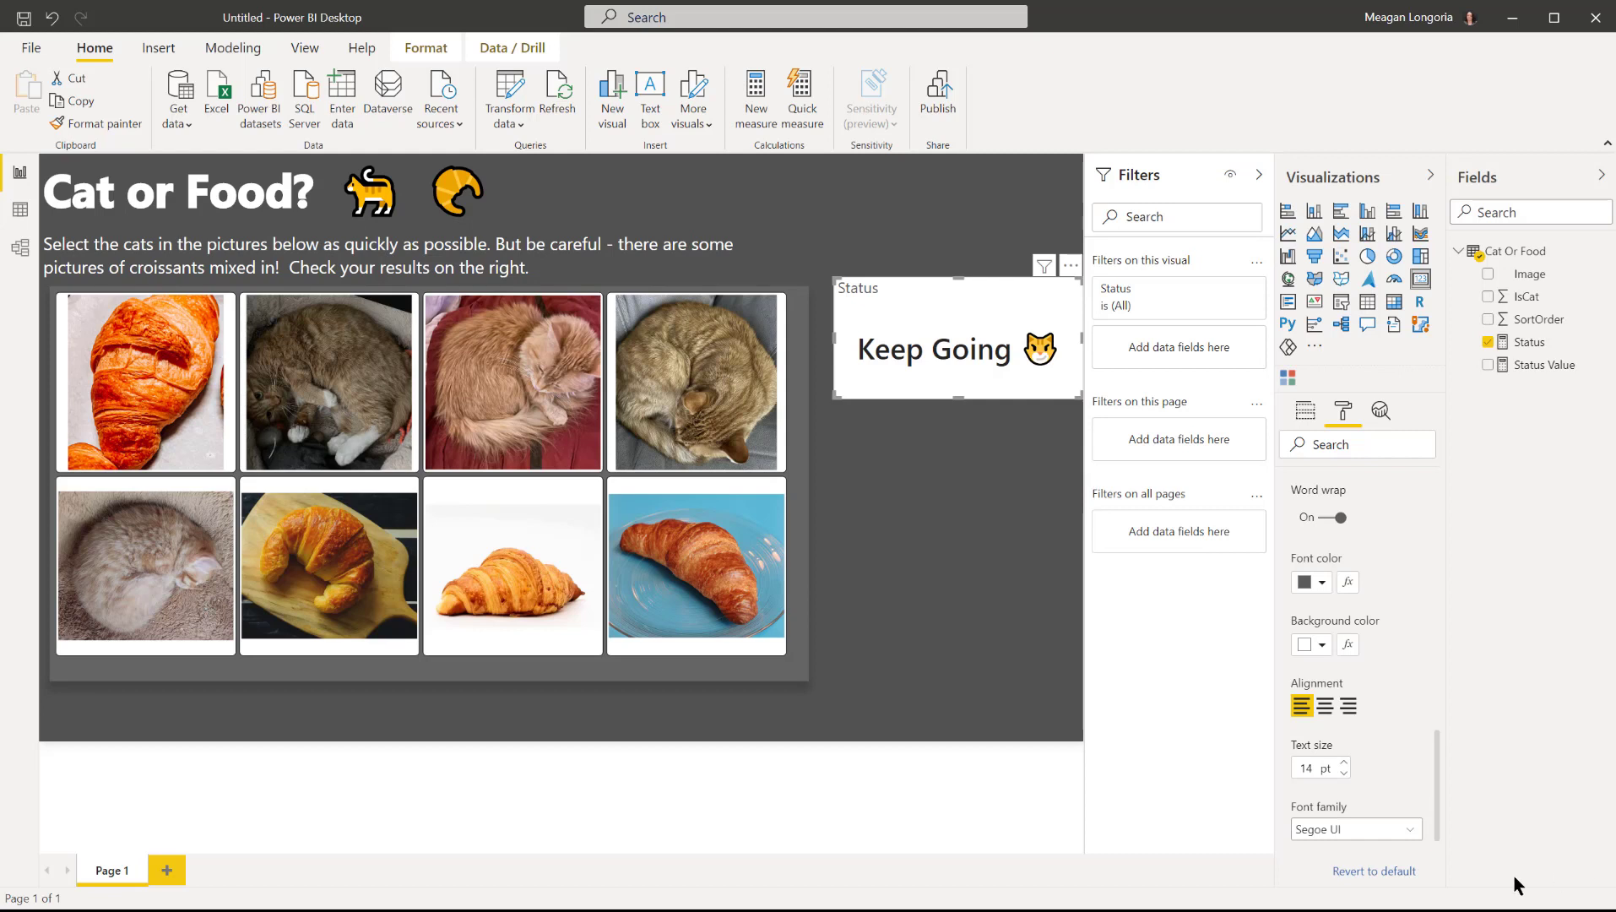
left_click(1343, 772)
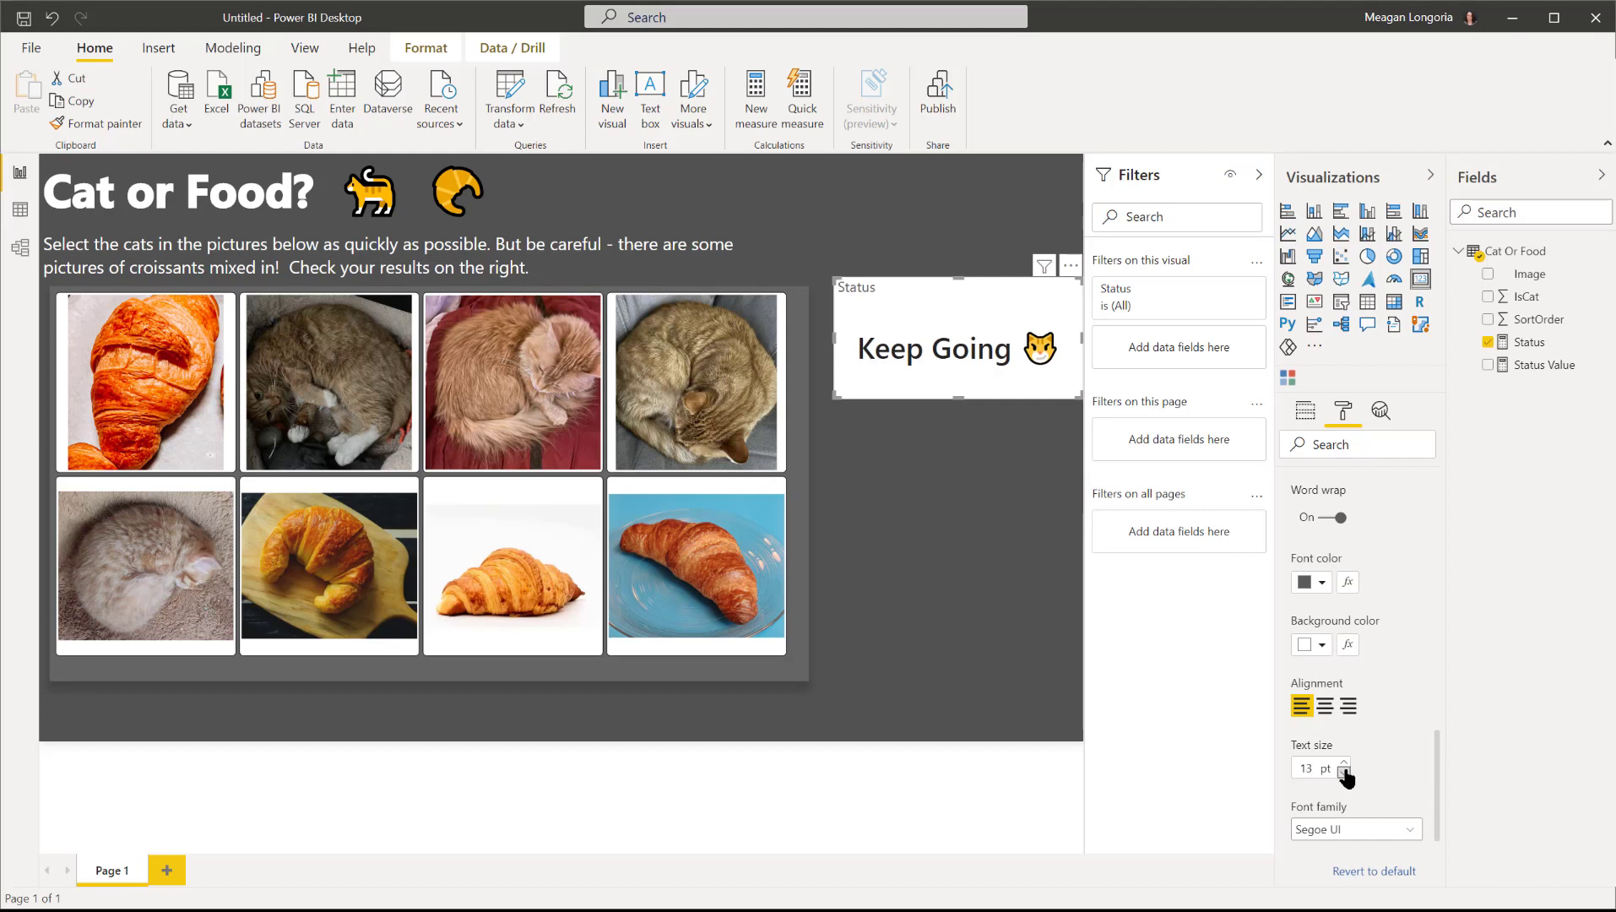
left_click(1344, 773)
Open the conditional formatting for the Status card's background color and set it to format by Rules.
left_click_drag(1438, 814, 1442, 874)
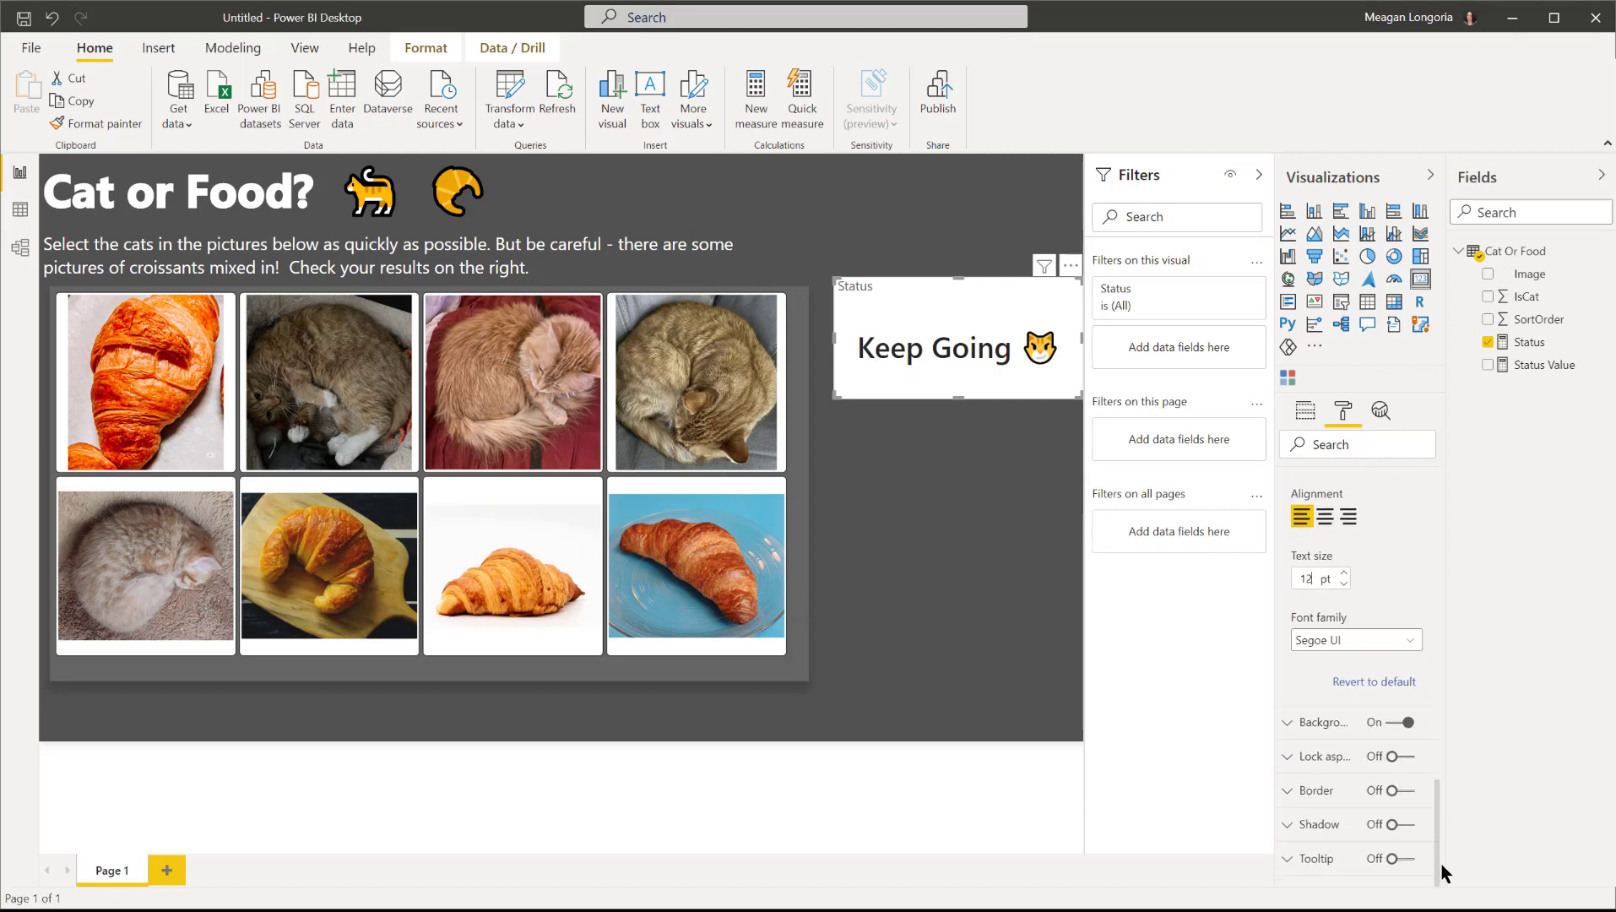
left_click(1315, 721)
scroll(1317, 722, "down", 3)
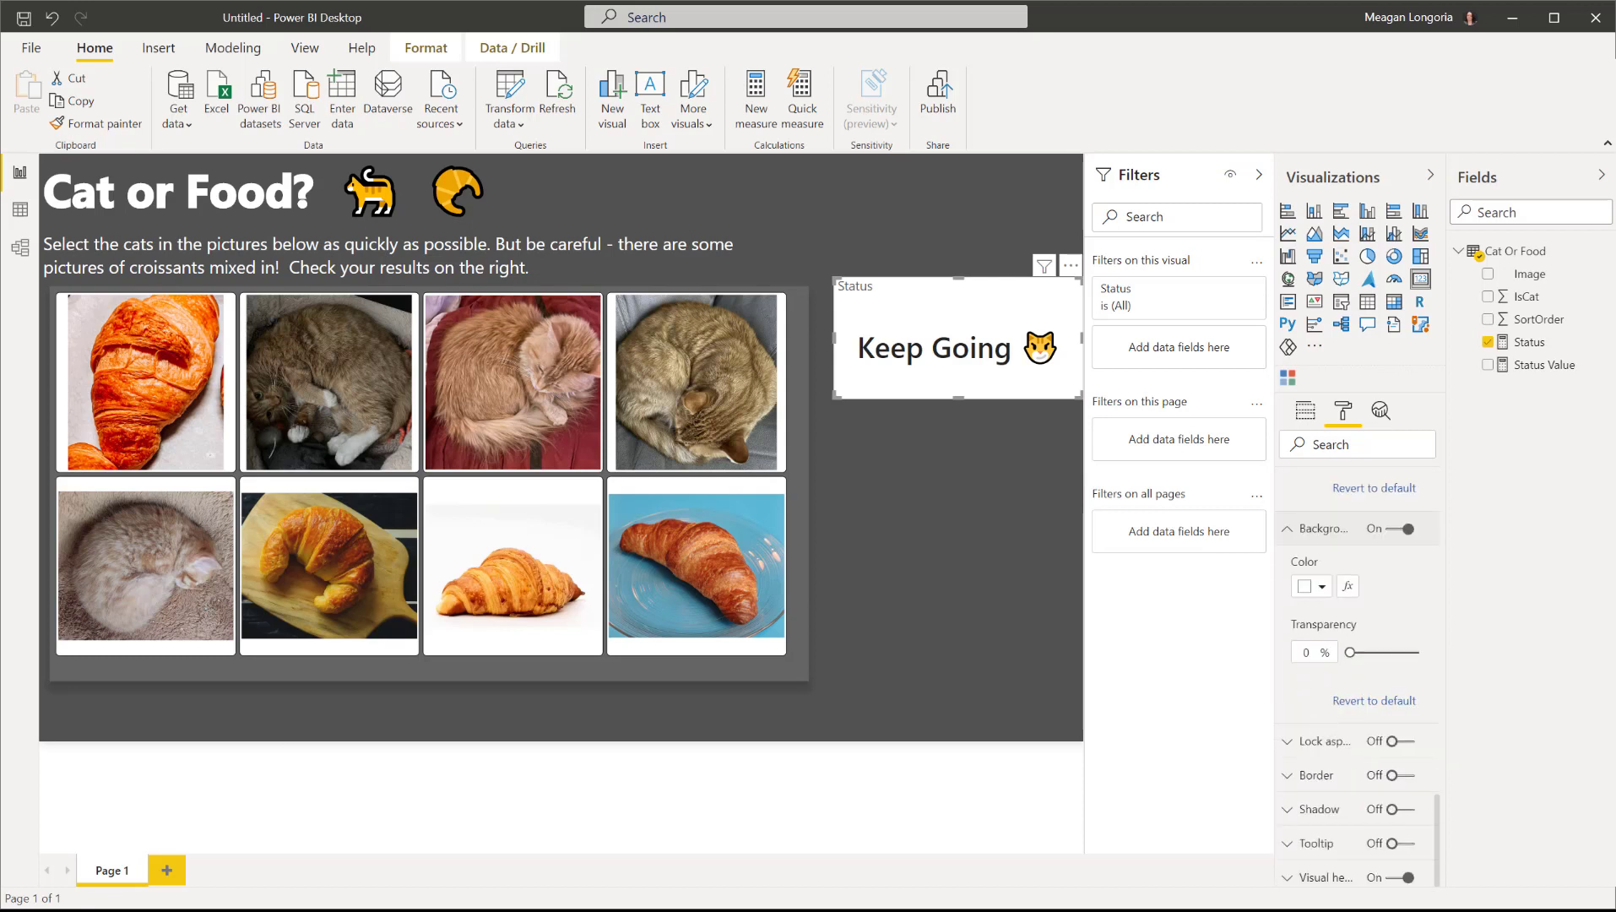
left_click(1347, 590)
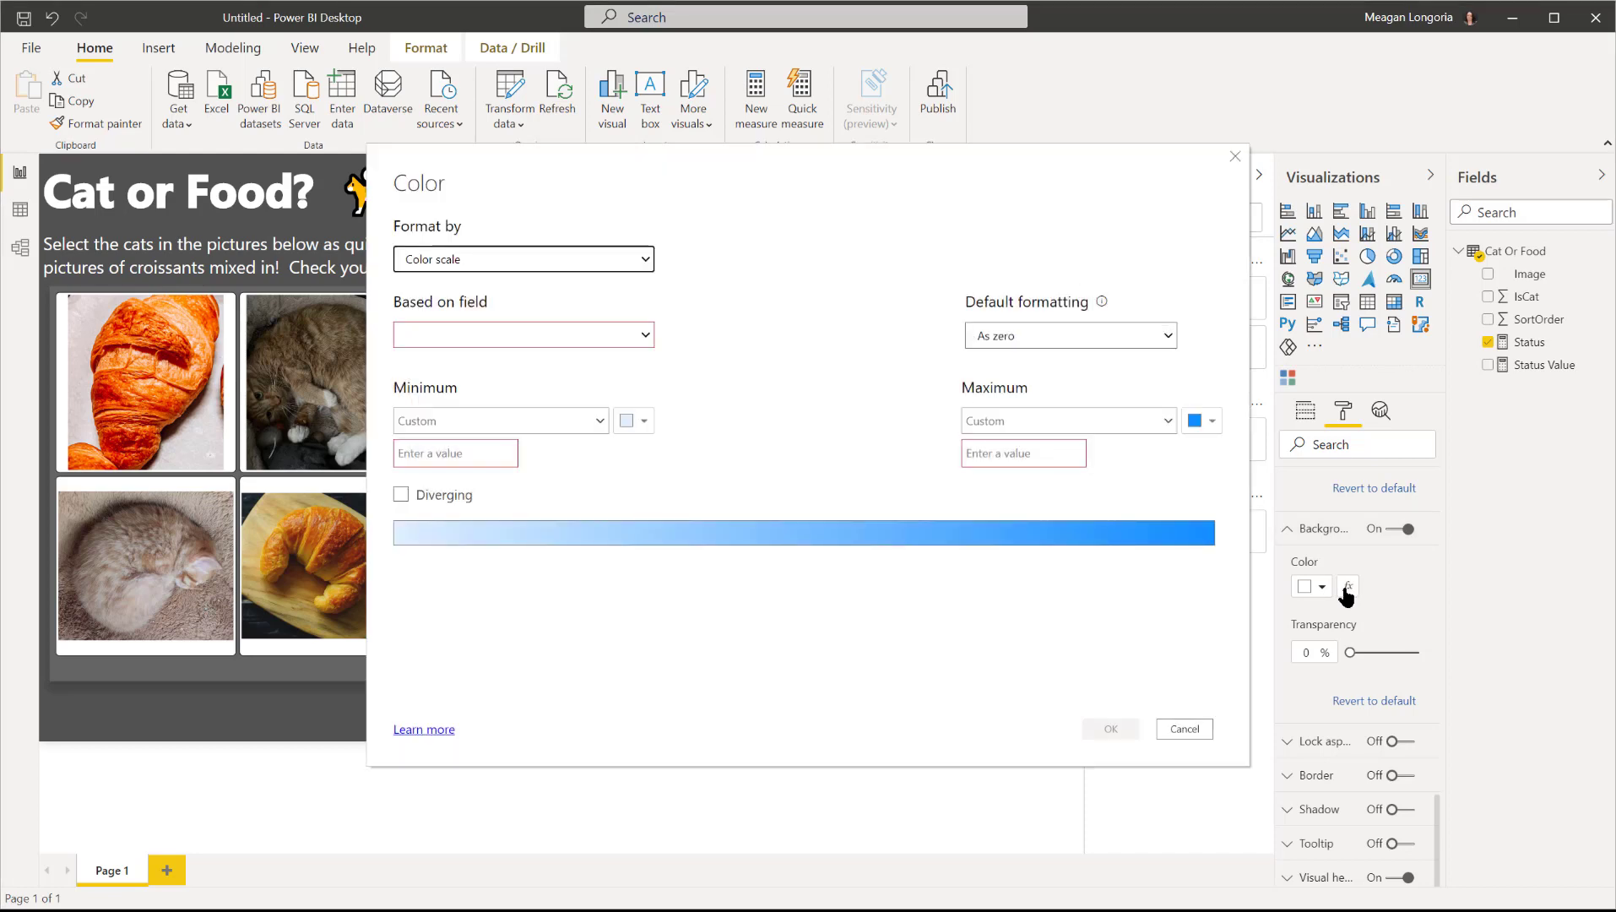
left_click(431, 259)
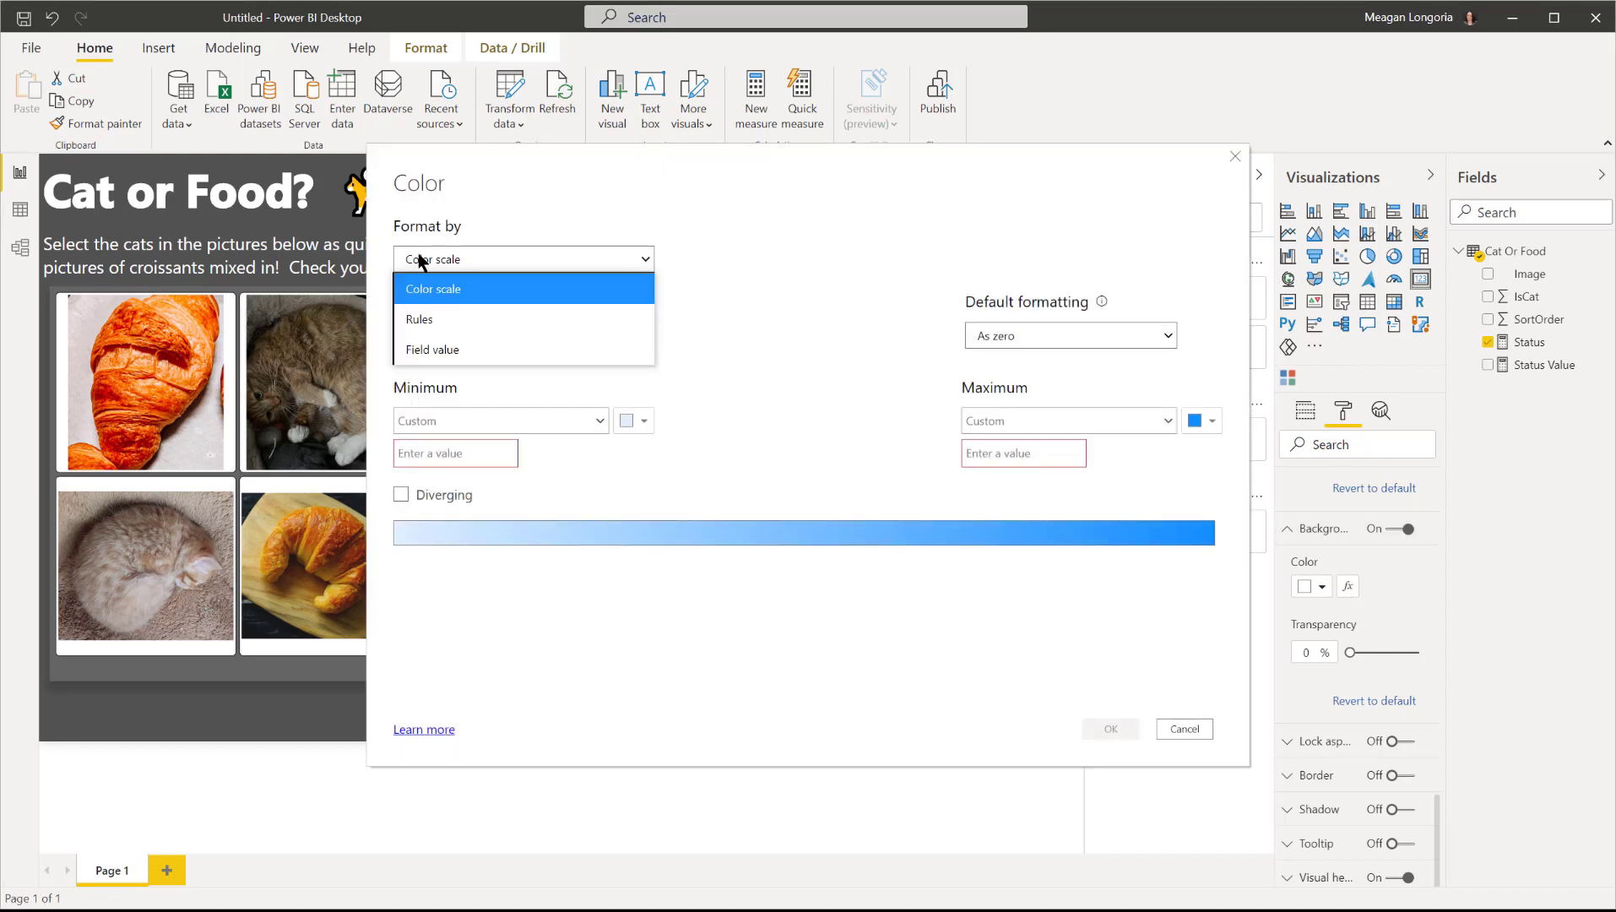
left_click(439, 317)
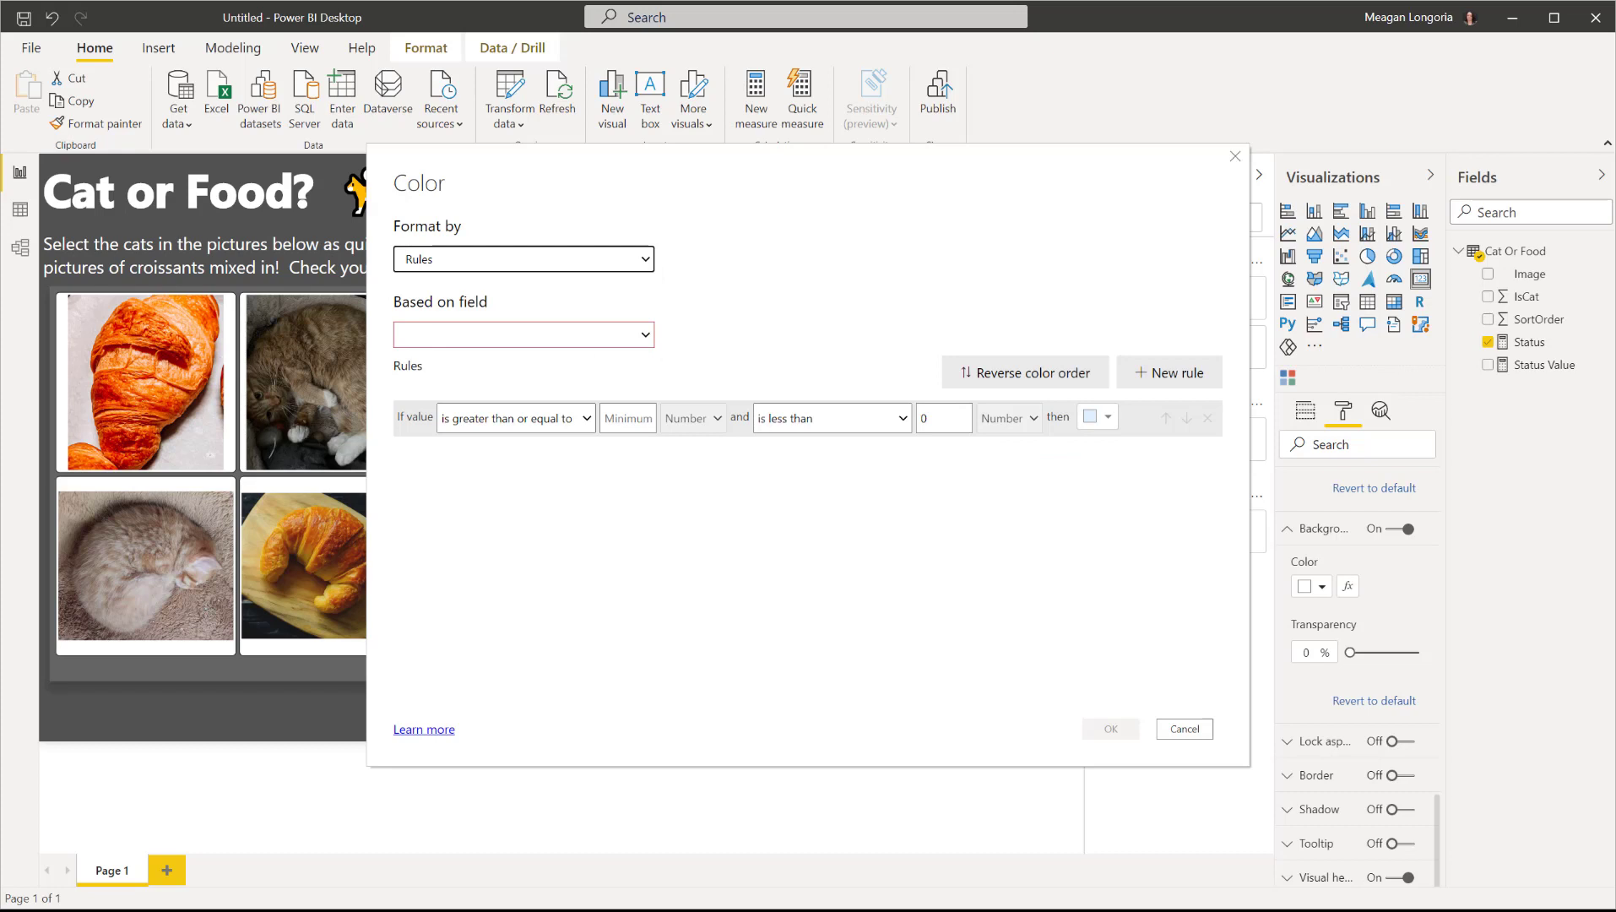
Create three background color rules that all use the "is" comparison.
left_click(489, 420)
left_click(463, 508)
left_click(1176, 372)
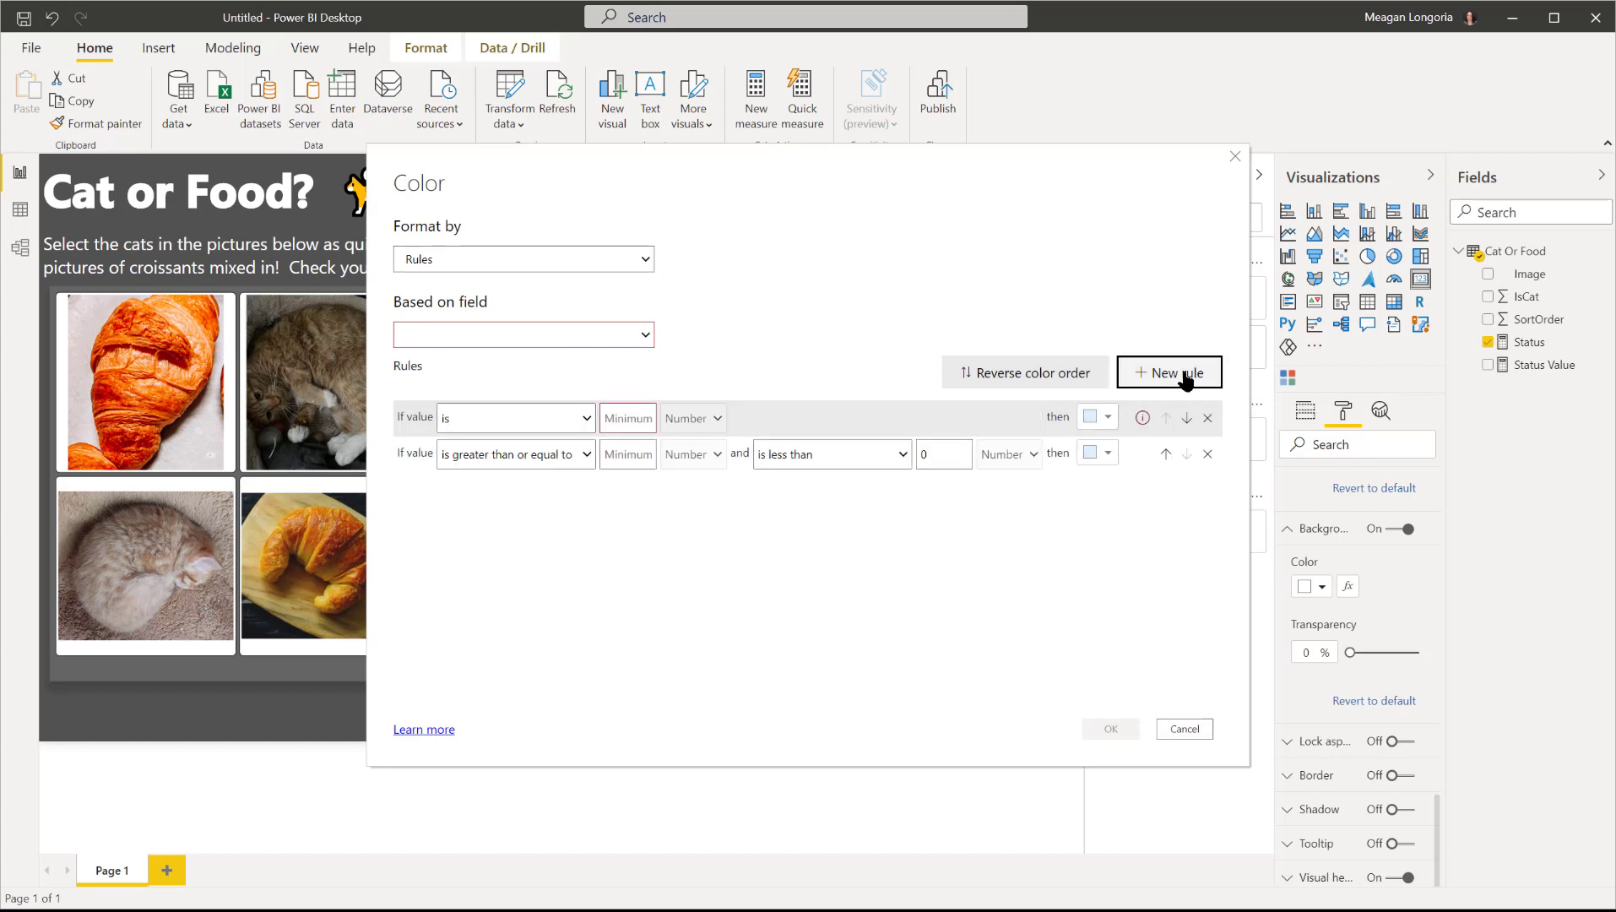
left_click(1176, 372)
left_click(449, 458)
left_click(479, 546)
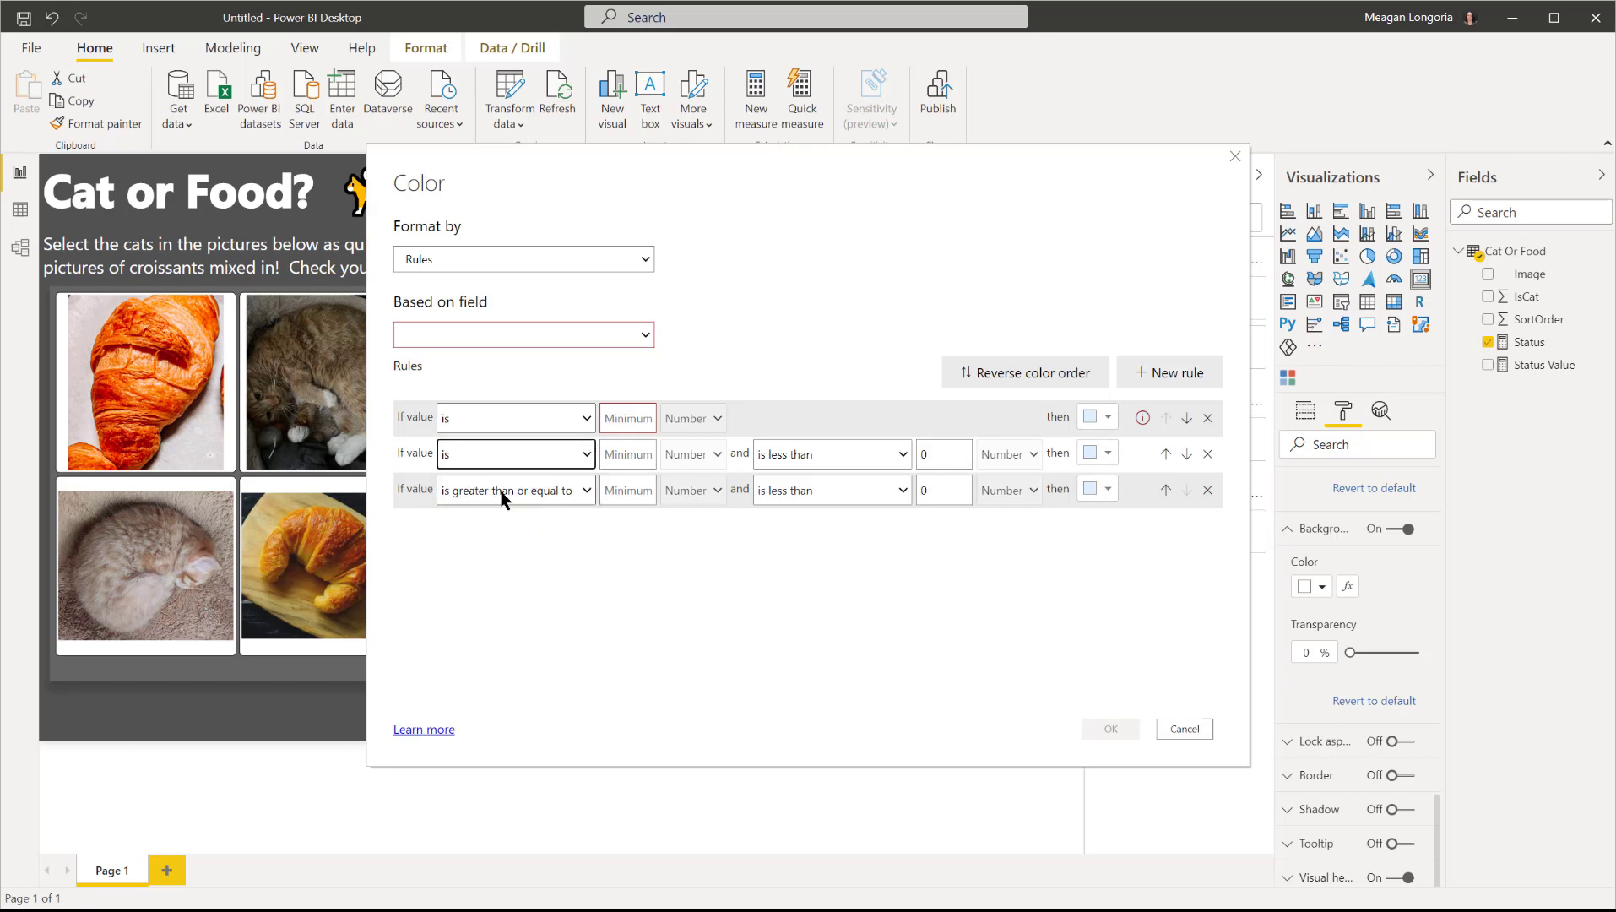
left_click(502, 491)
left_click(501, 583)
Set the values compared by the three color rules to 1, 0 and -1, from first to last.
left_click(646, 417)
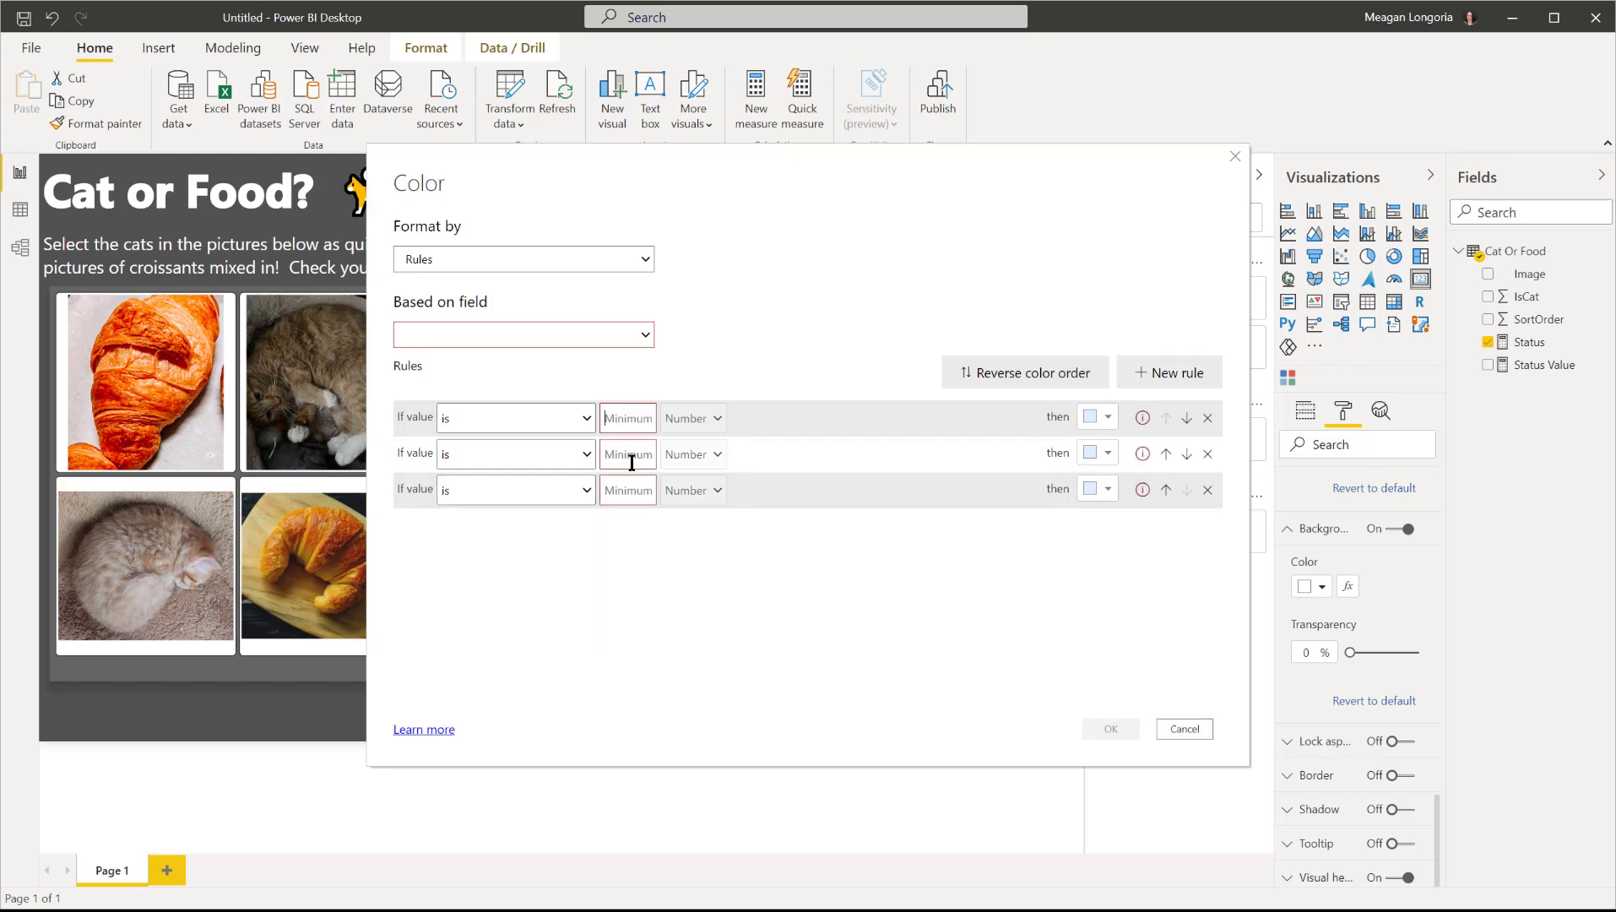
type("1")
left_click(640, 454)
type("0")
left_click(634, 488)
type("-1")
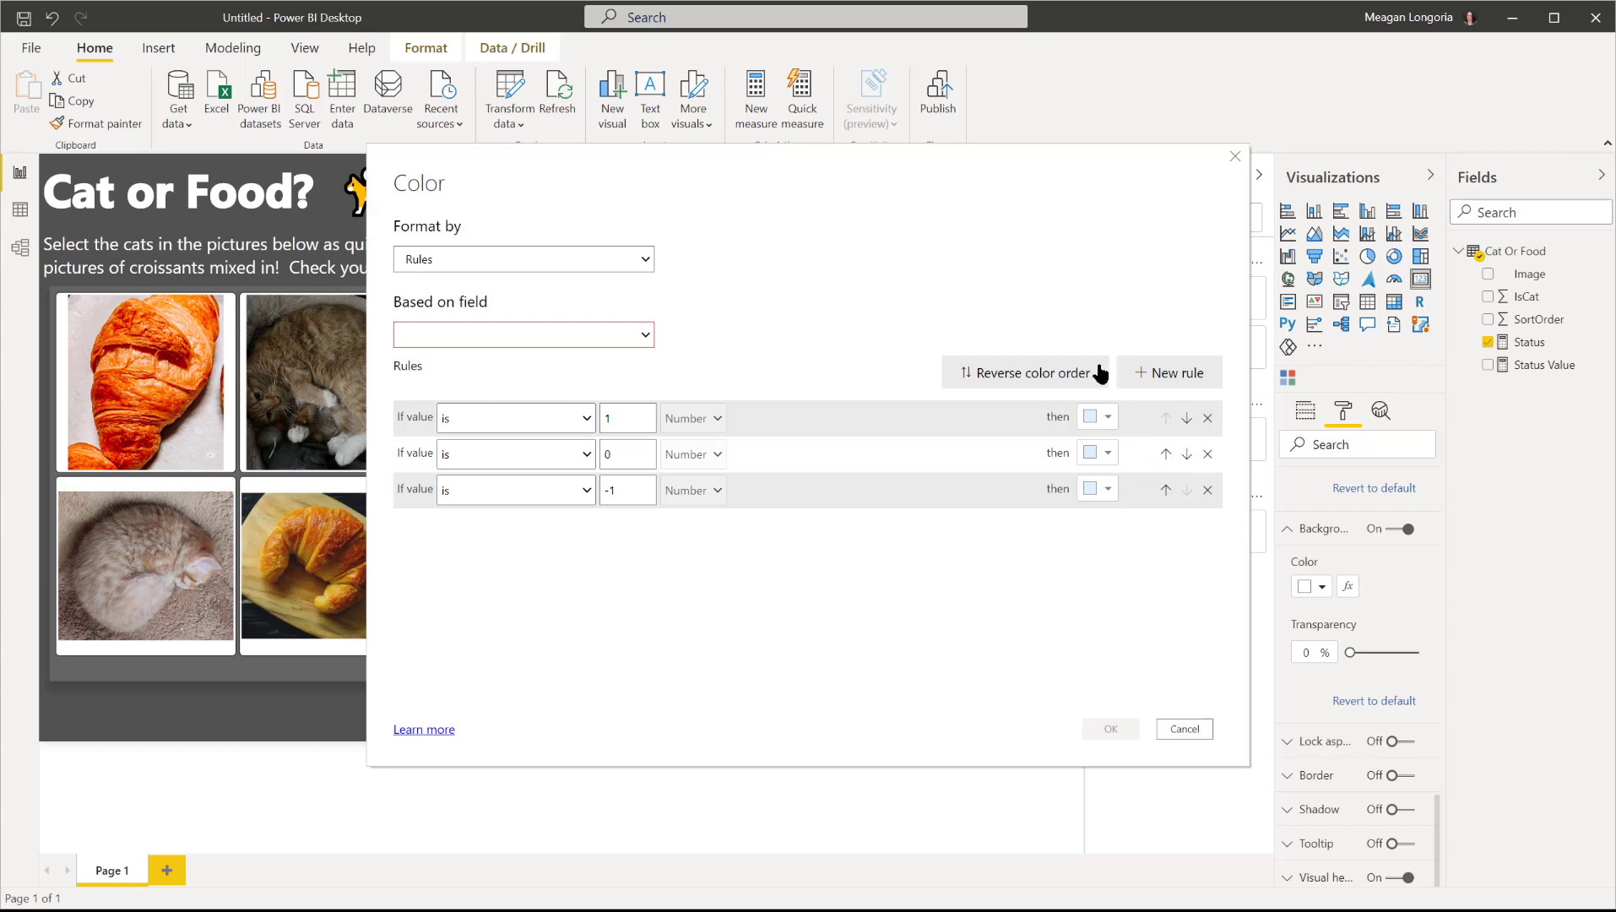
Set the color for value 1 to #87EABE and the color for value 0 to #C7B8E7.
left_click(1097, 416)
left_click(1025, 709)
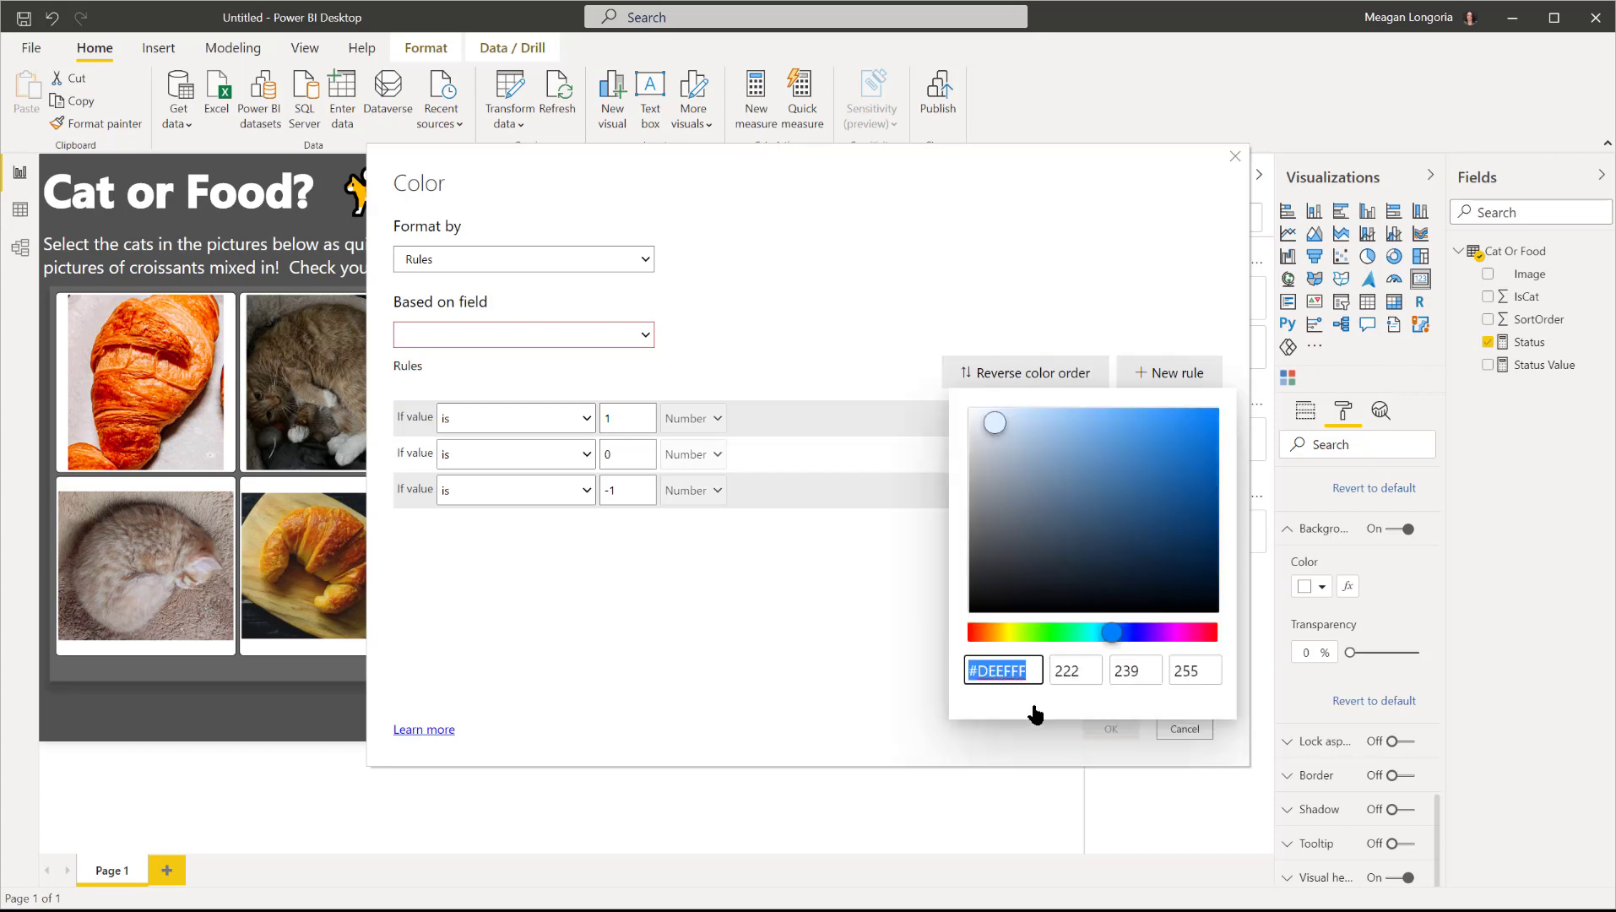
type("#87EABE")
left_click(871, 589)
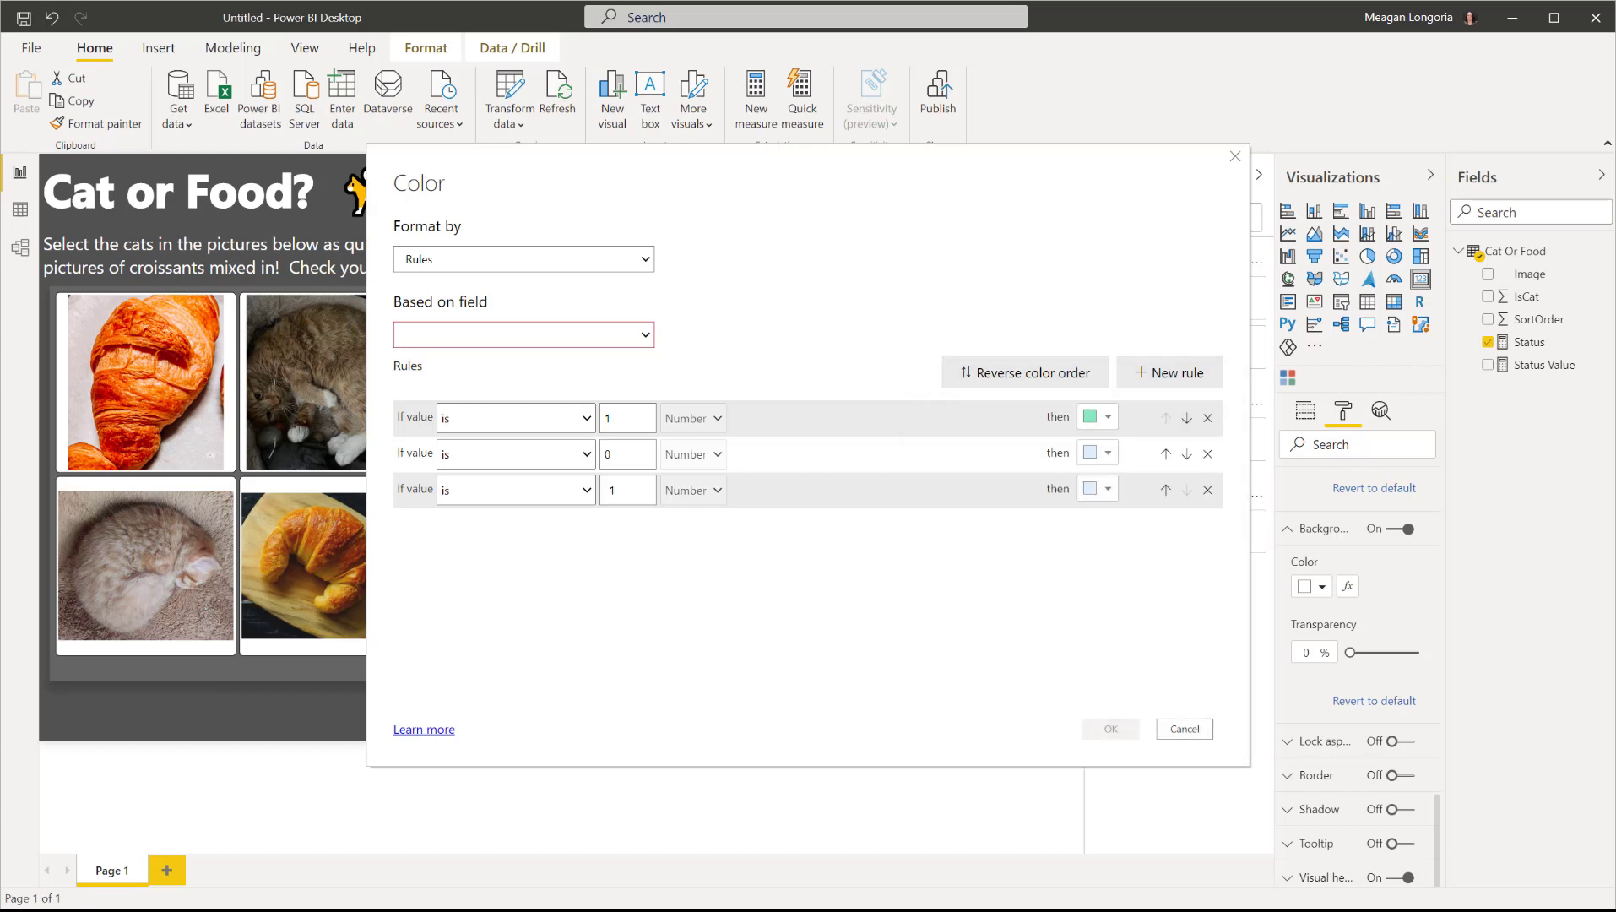
left_click(1107, 457)
left_click(1019, 697)
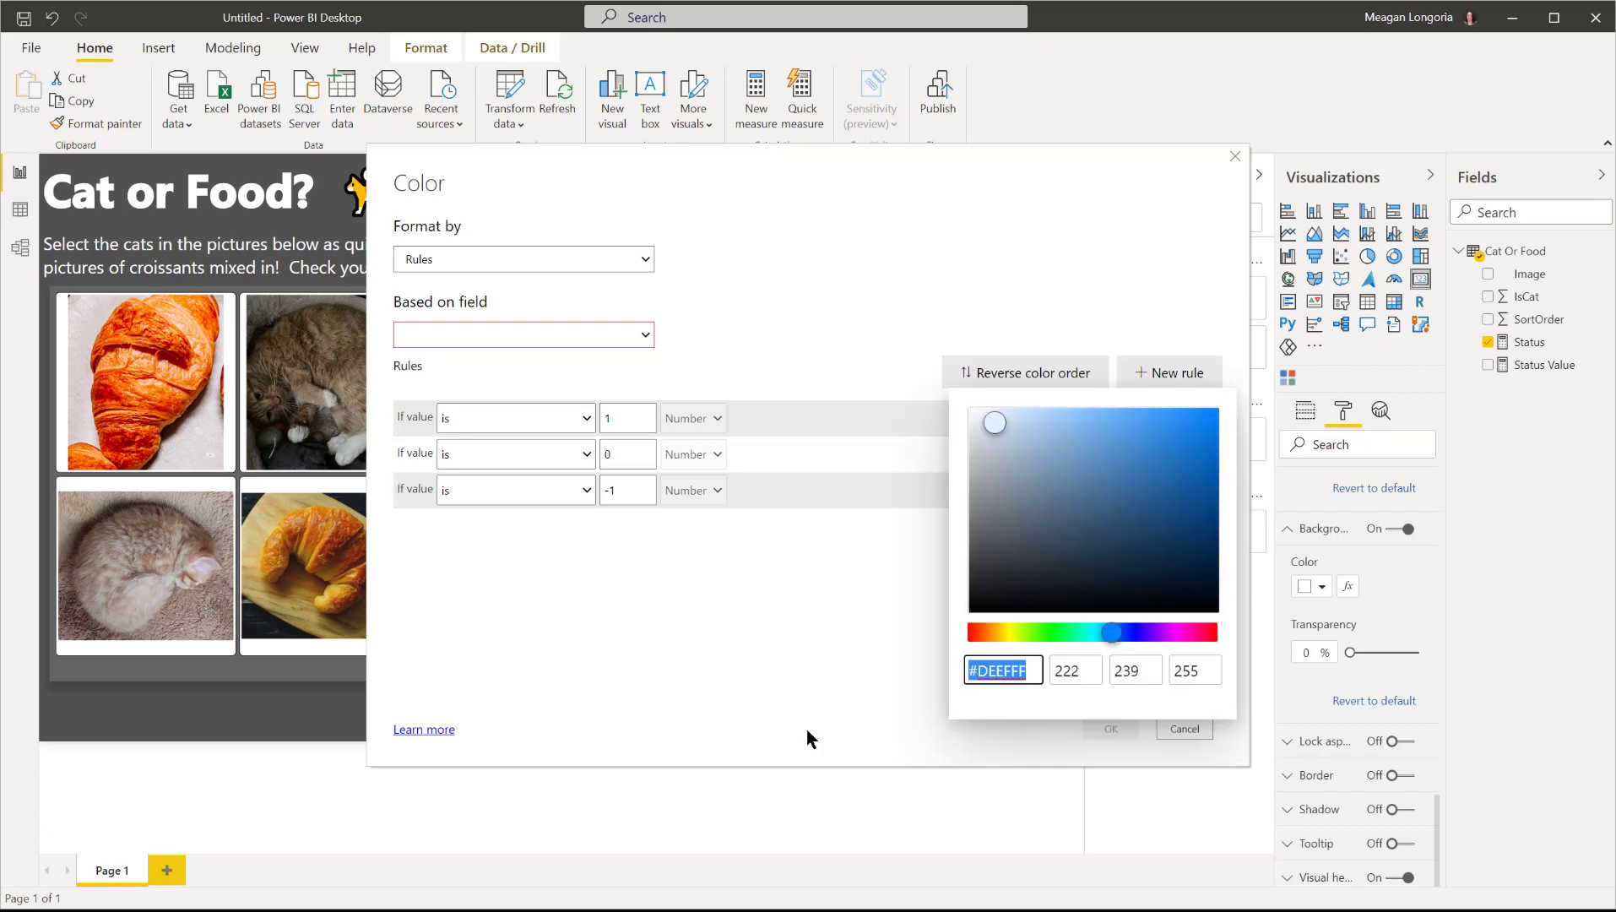
type("#C7B8E7")
left_click(746, 656)
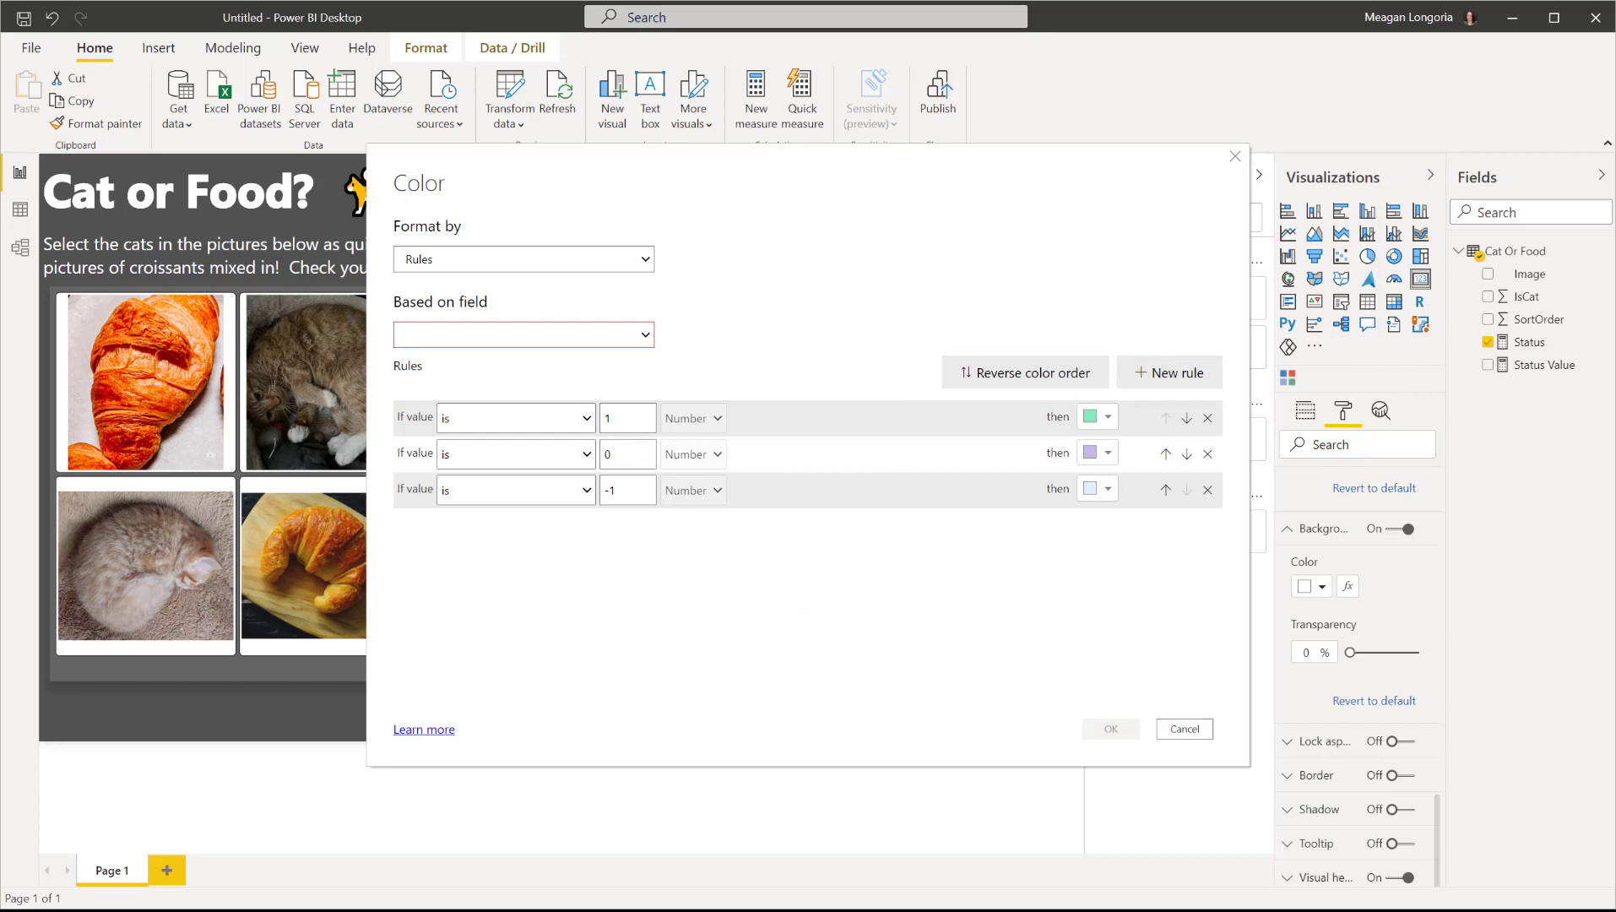
Set a custom light red color for the rule with value -1.
left_click(1095, 491)
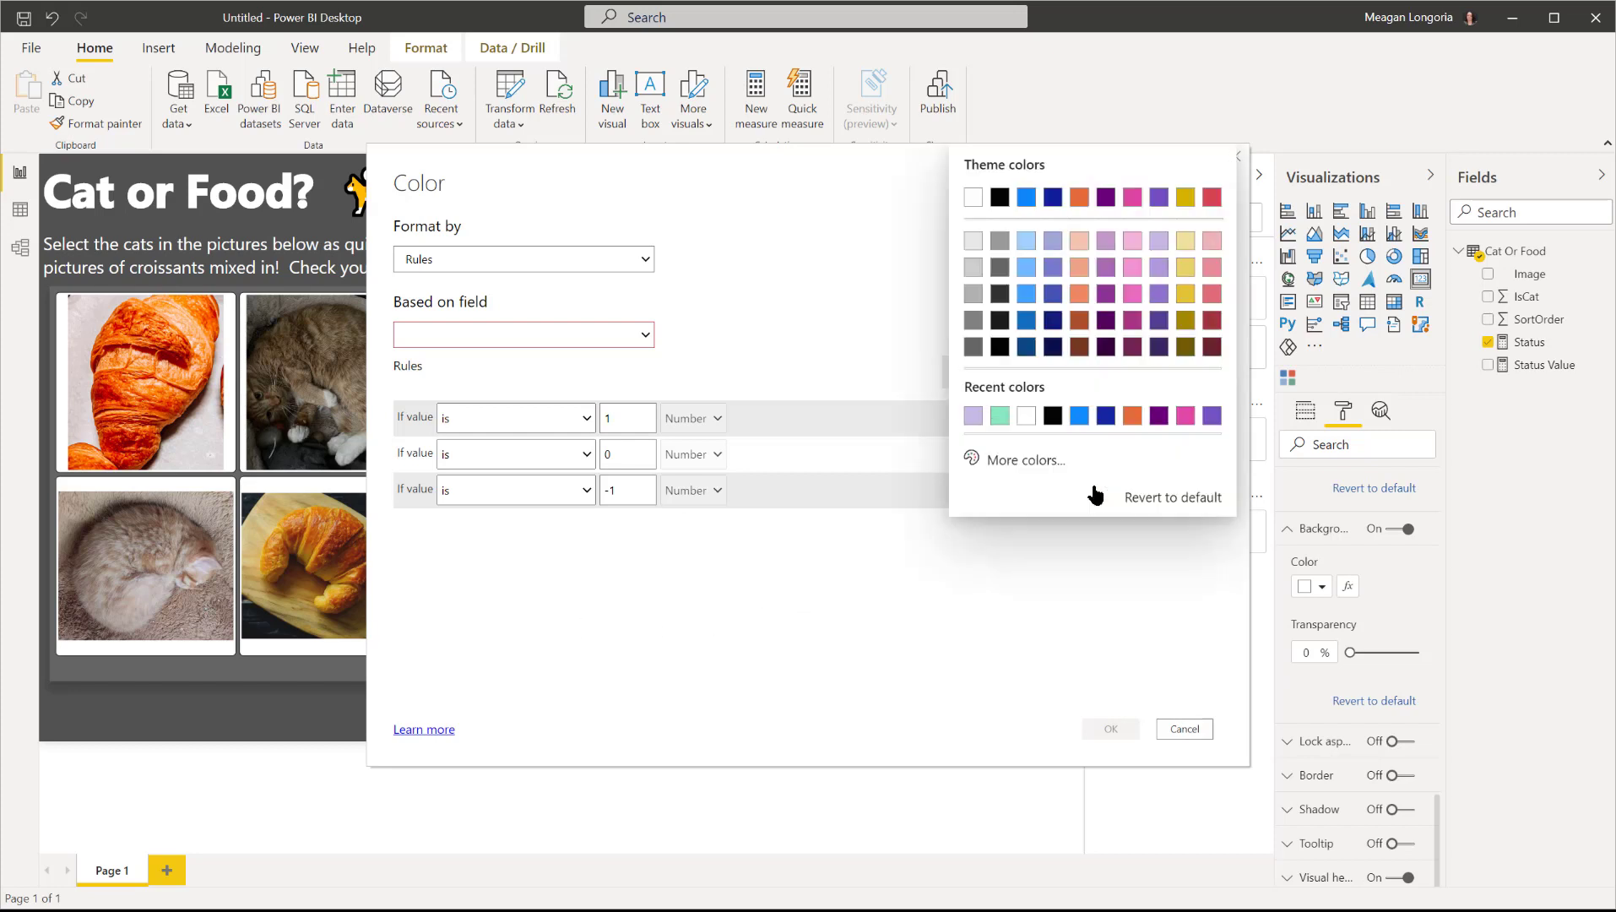
left_click(994, 462)
key("ctrl+v")
left_click(1010, 646)
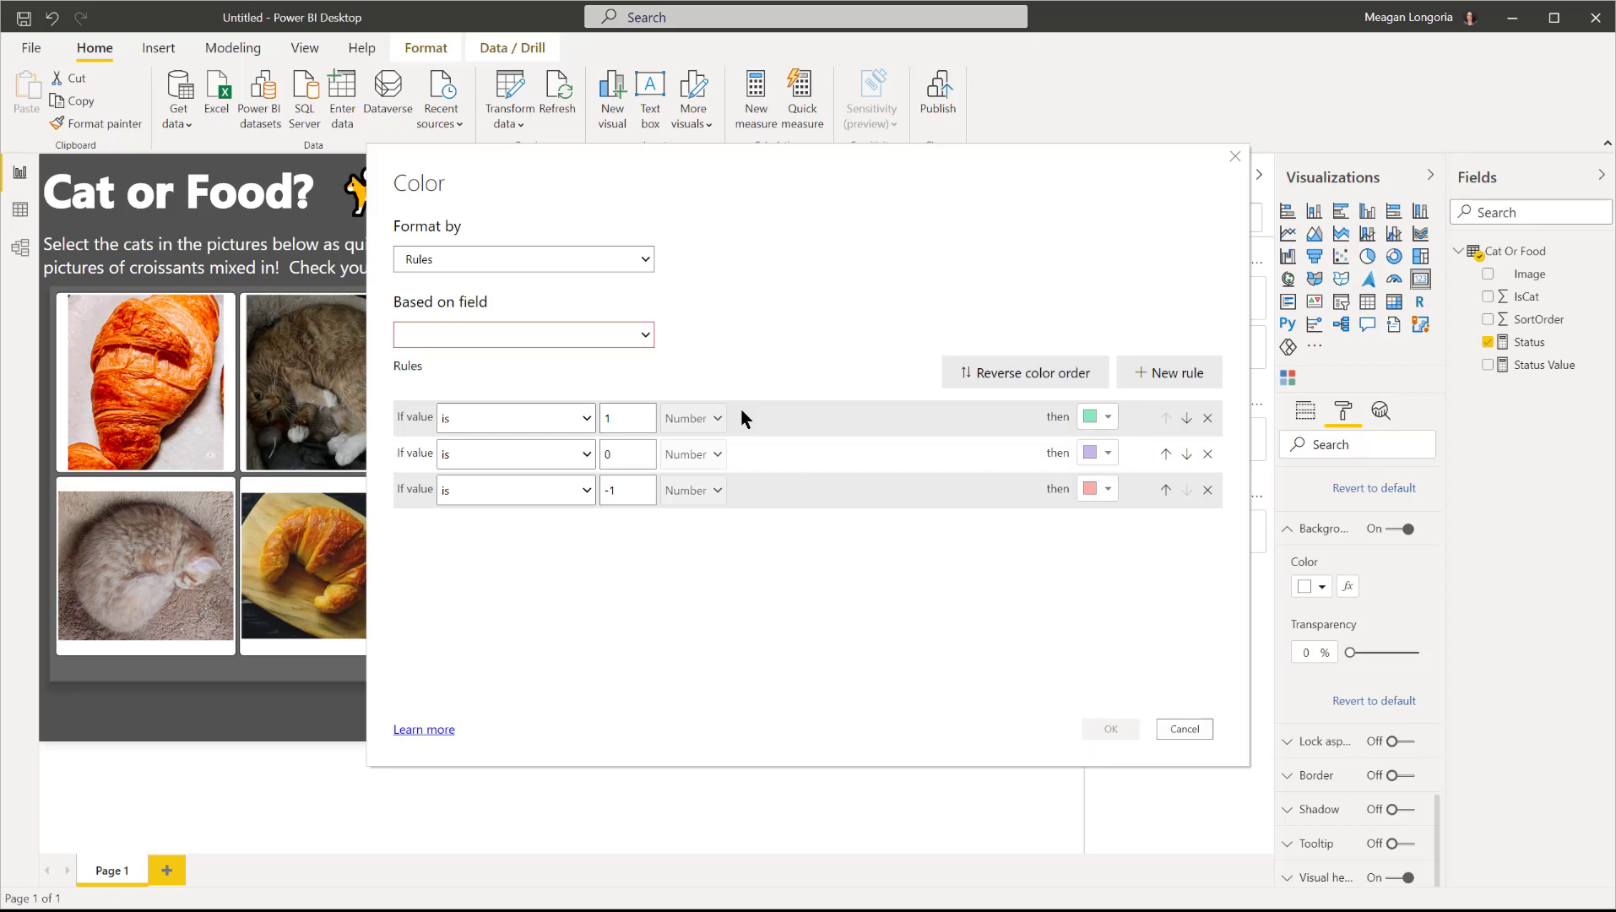
Base the background color rules on the Status Value measure and apply them to the card.
left_click(424, 338)
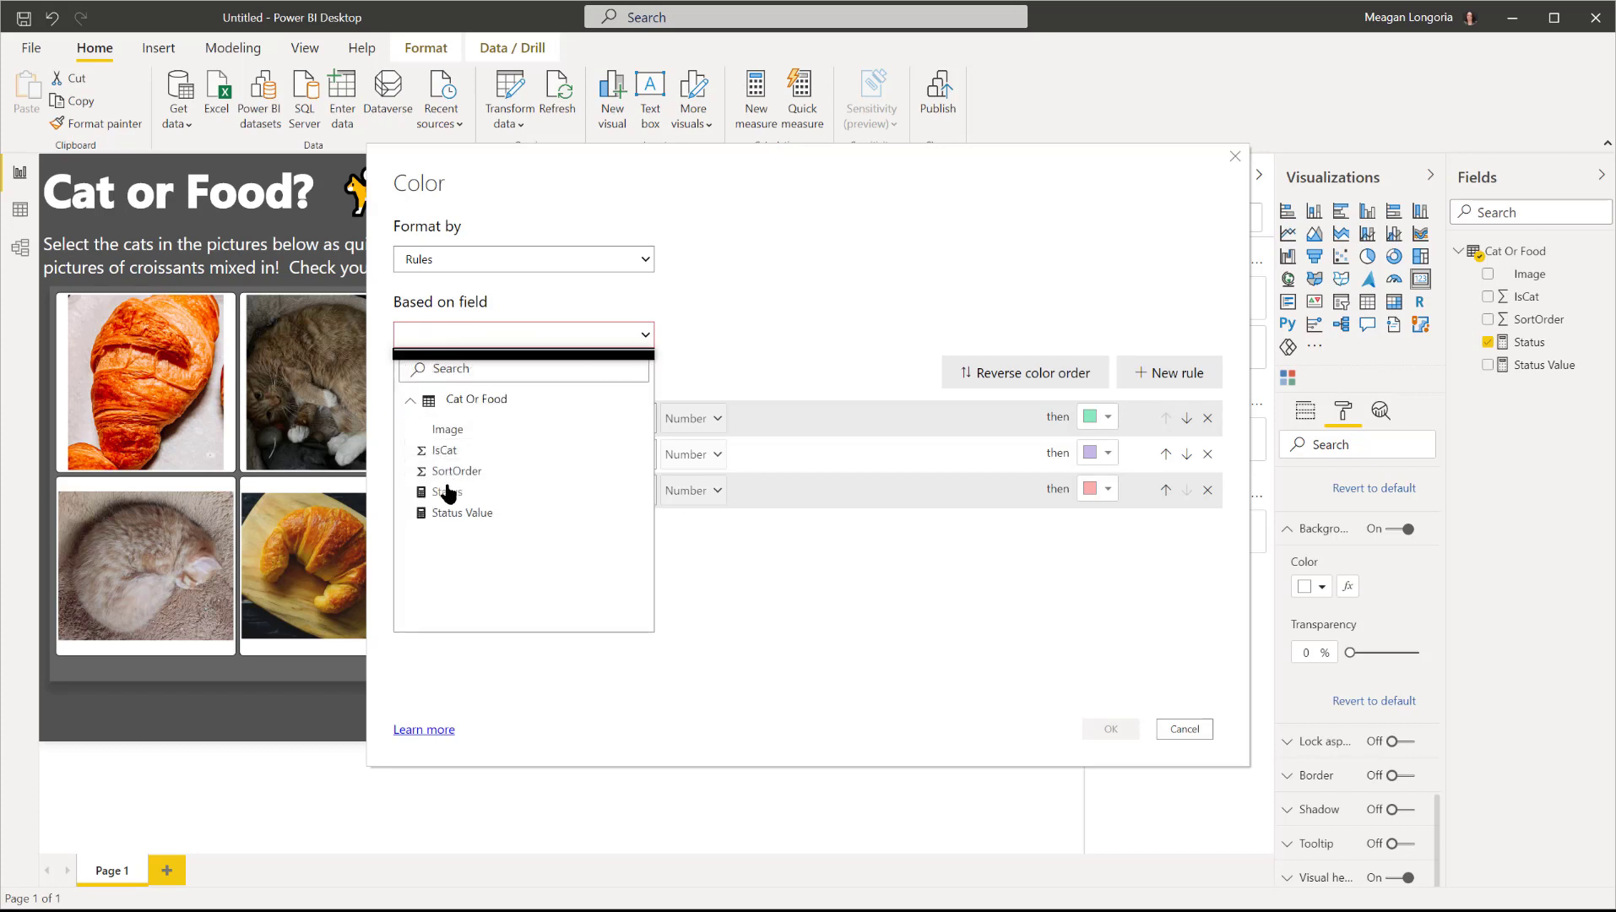
left_click(446, 515)
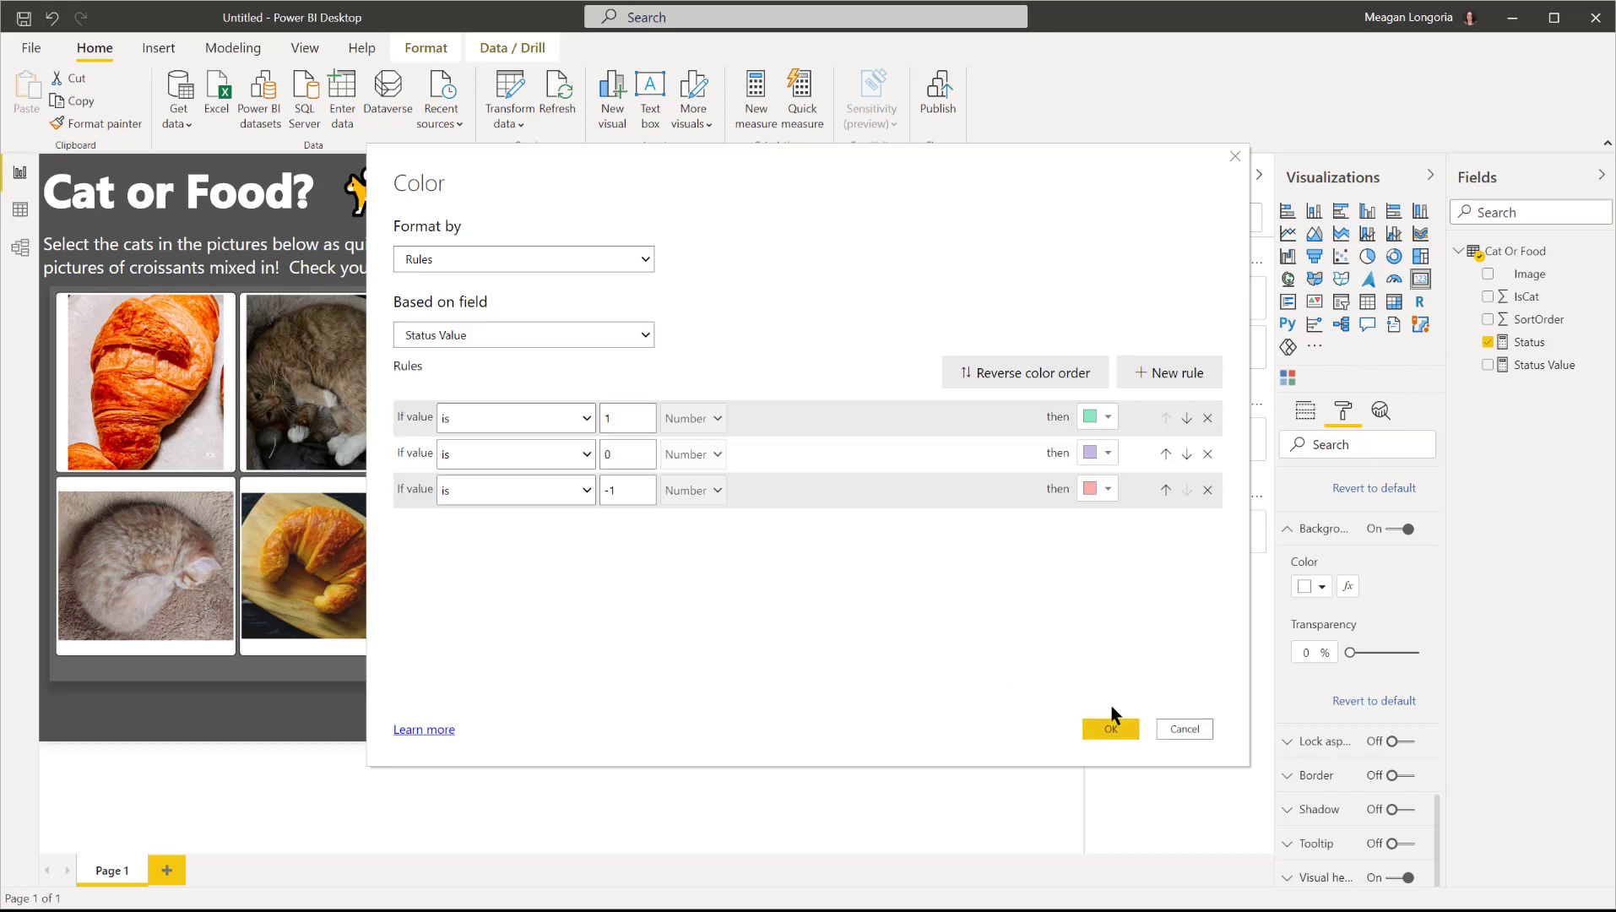
left_click(1106, 731)
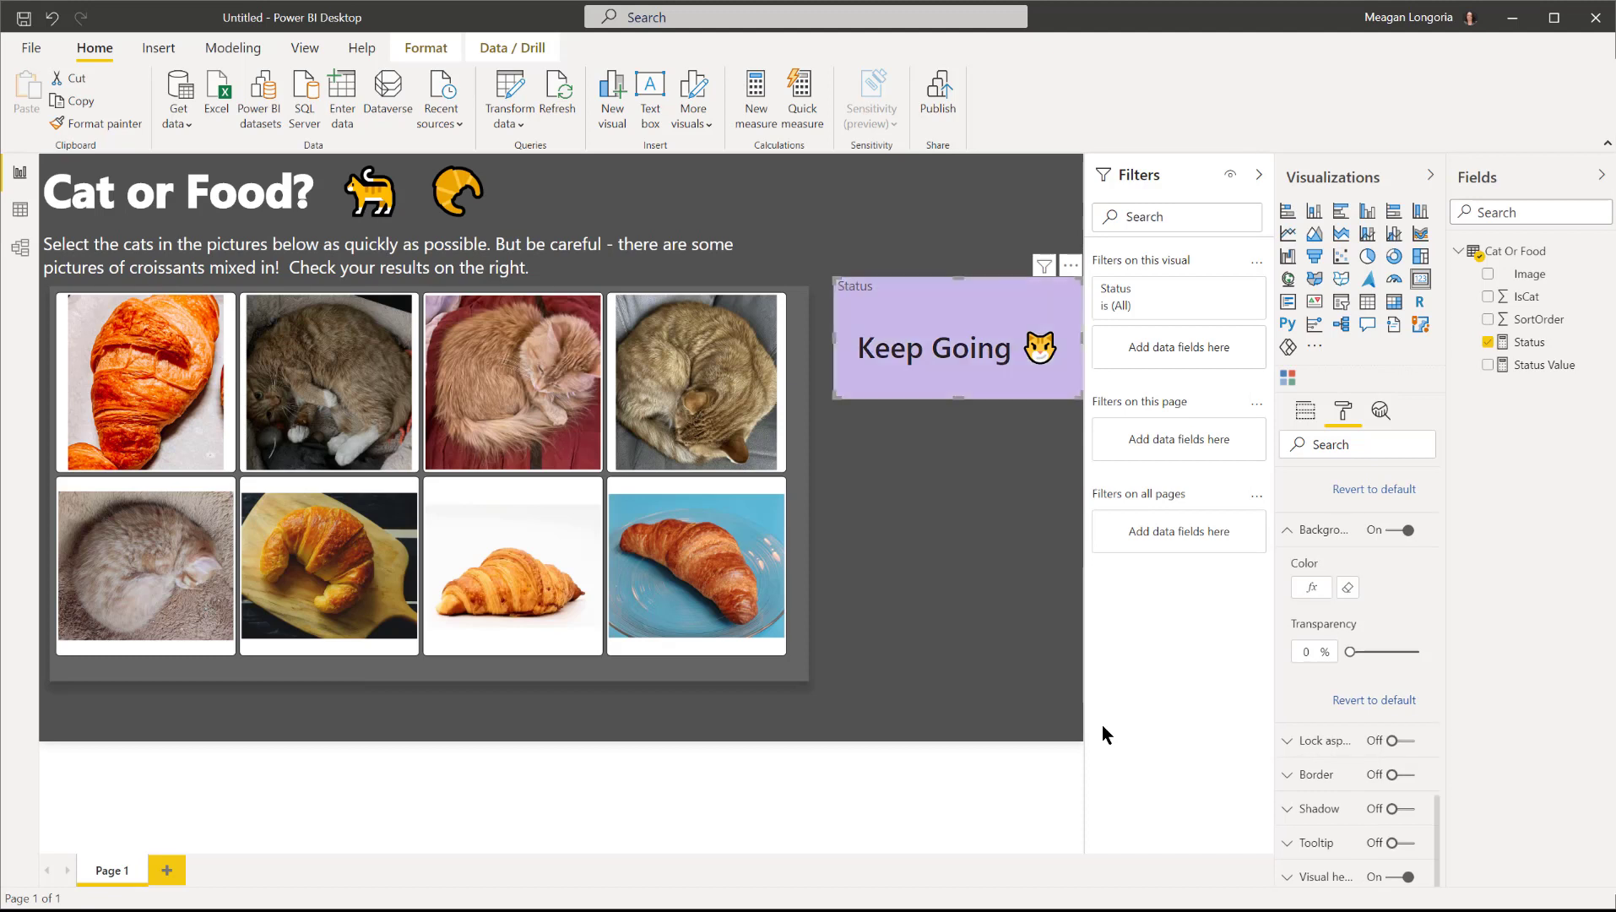
Test the Status card by selecting a croissant and then all four cats, and clear the picture selections.
left_click(147, 402)
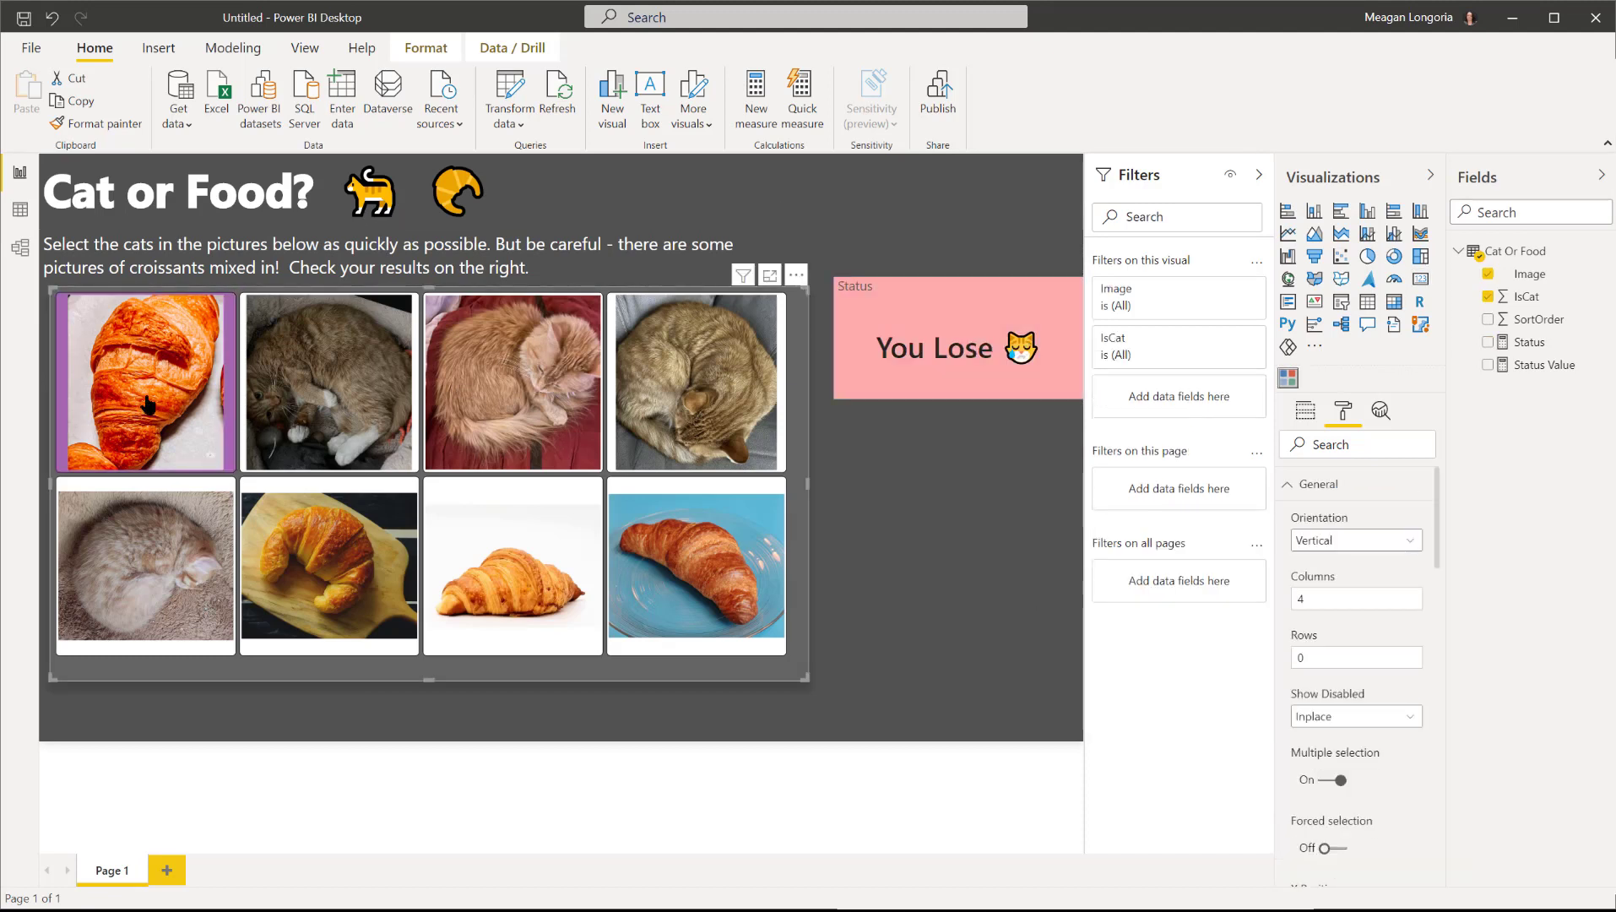
left_click(307, 420)
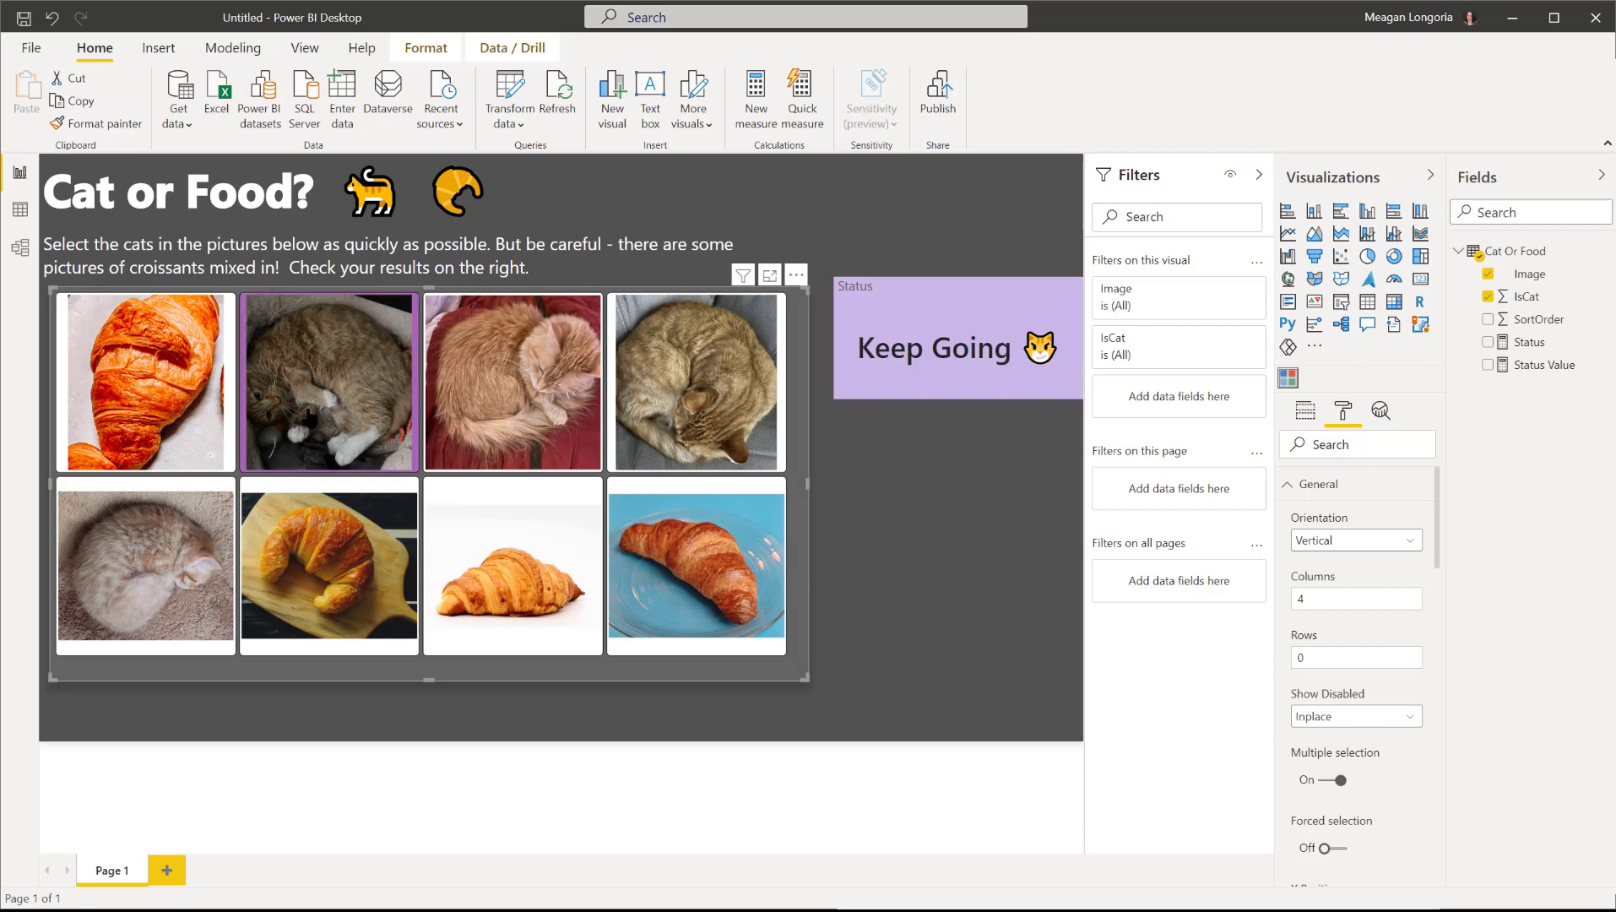
left_click(561, 419)
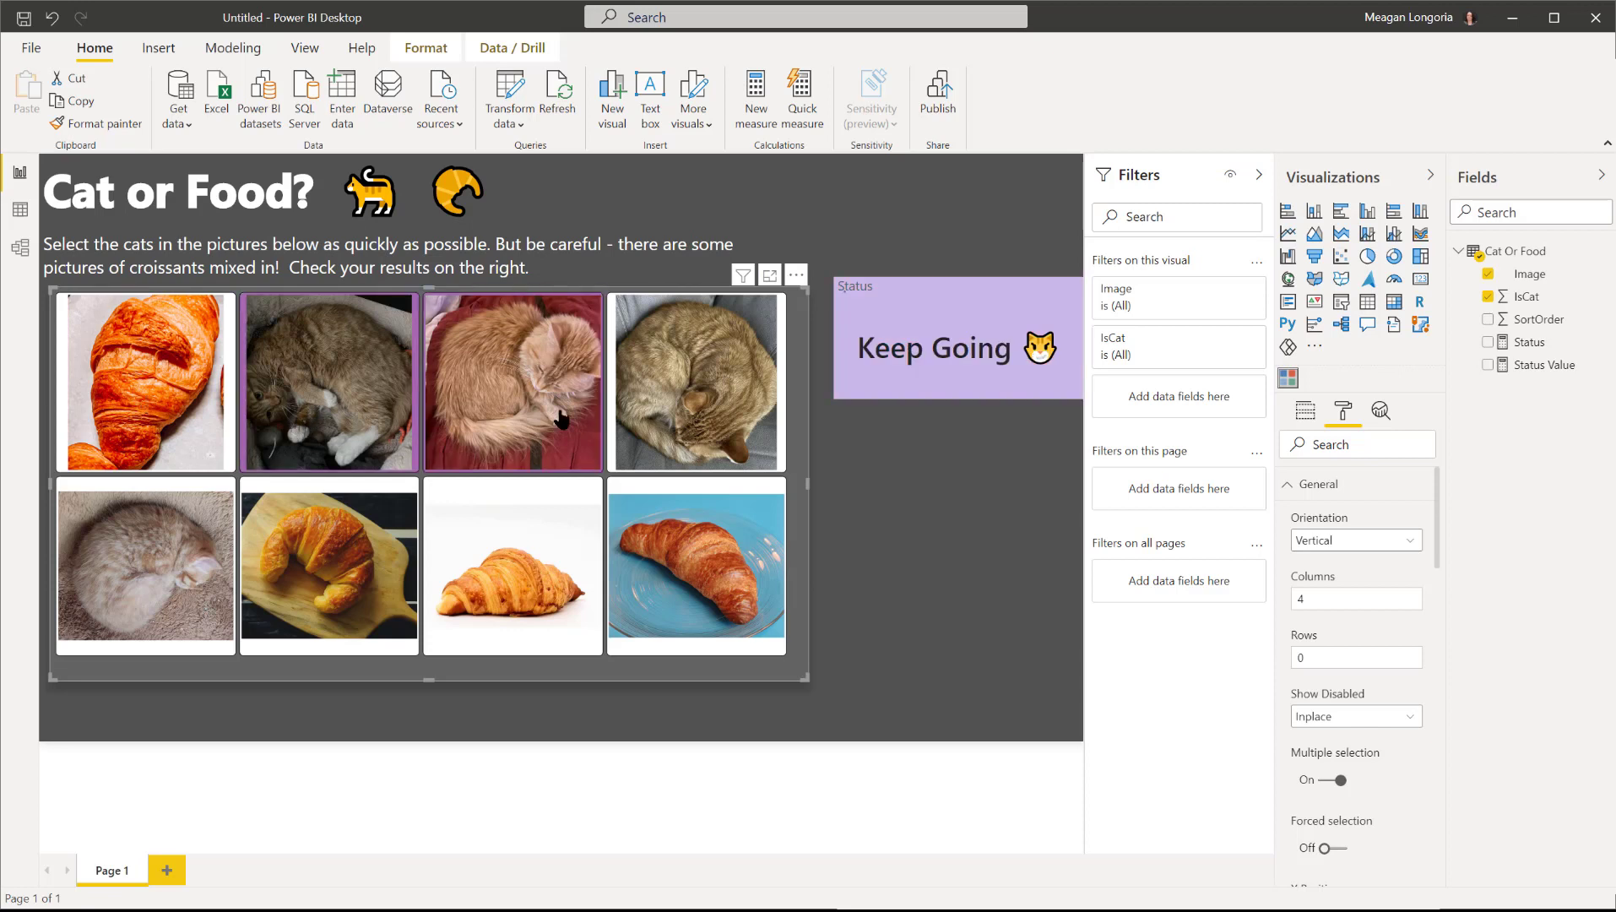
left_click(702, 407)
left_click(187, 557)
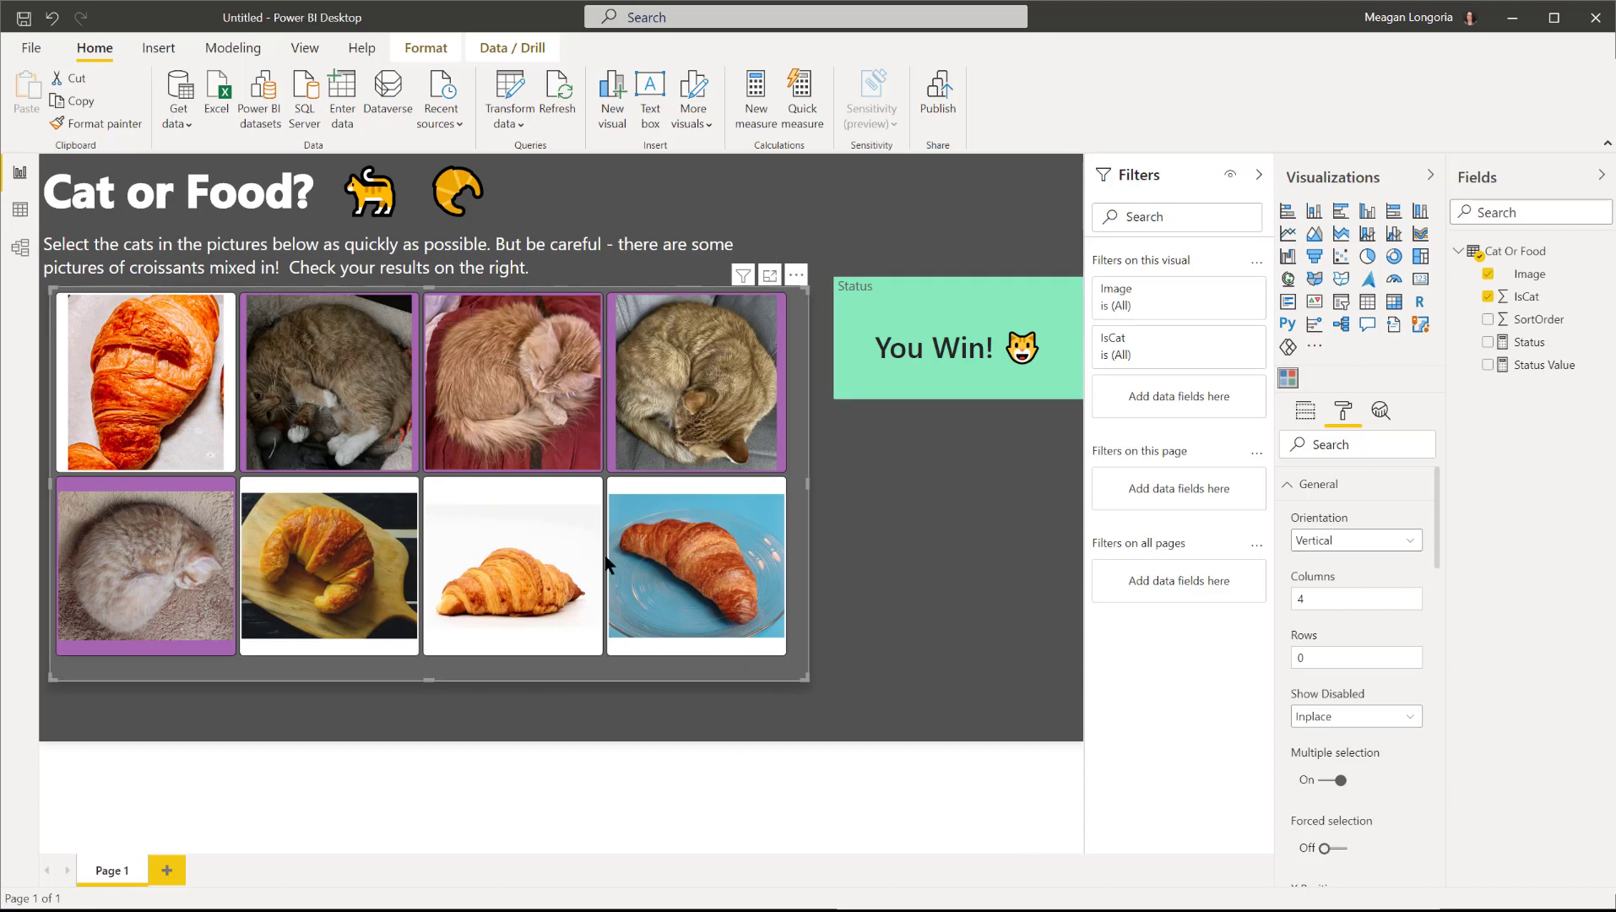
left_click(122, 595)
left_click(673, 415)
left_click(454, 420)
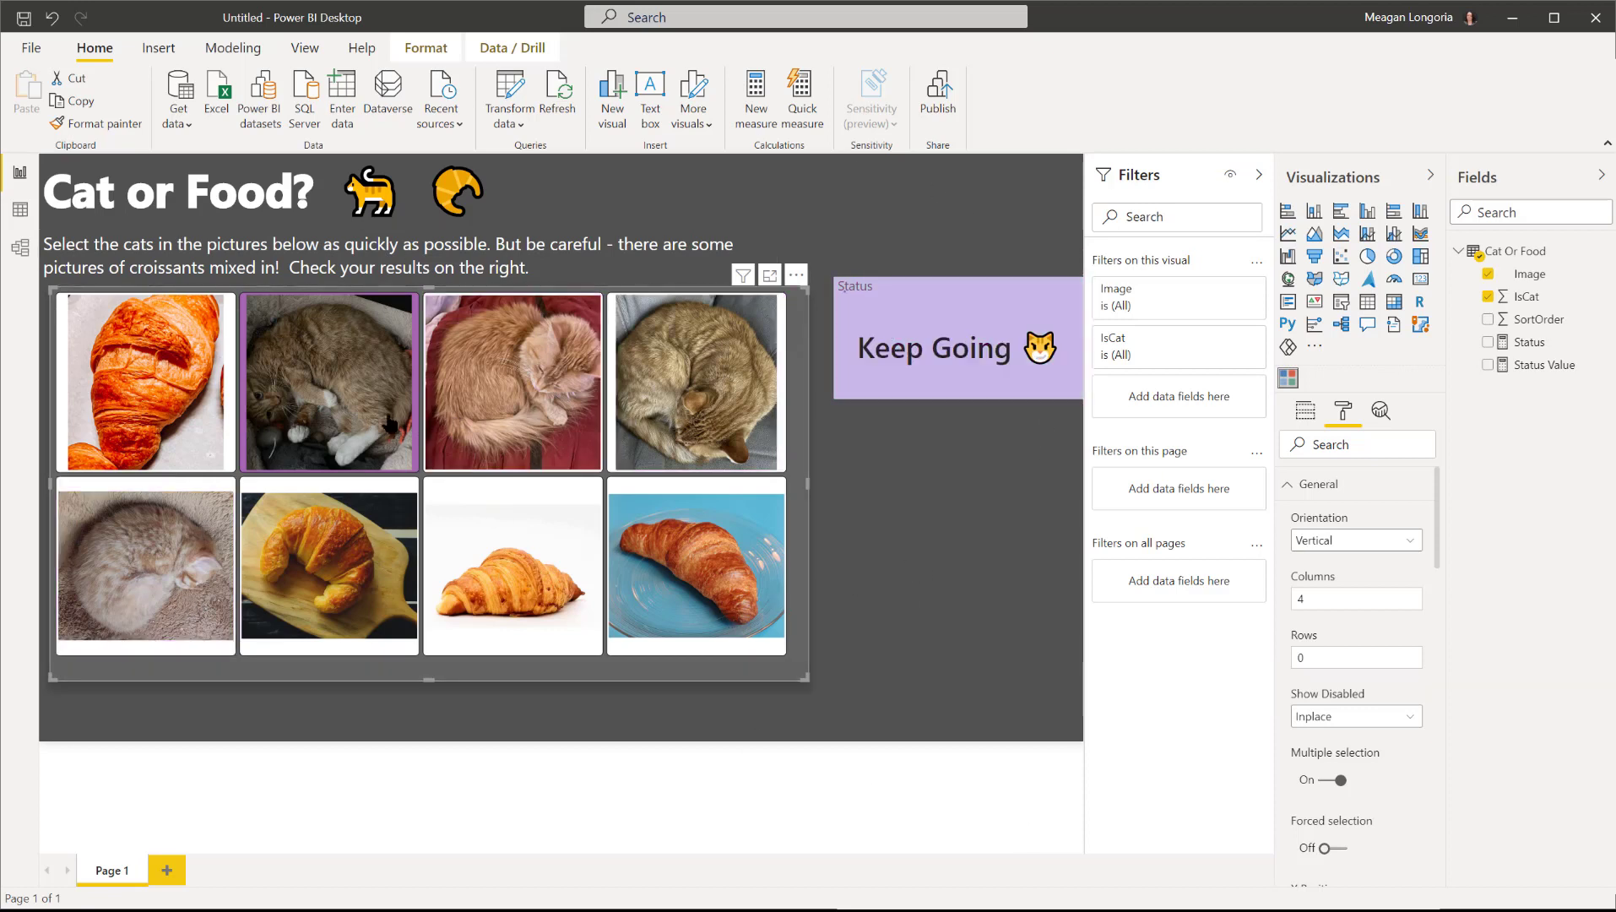
left_click(377, 419)
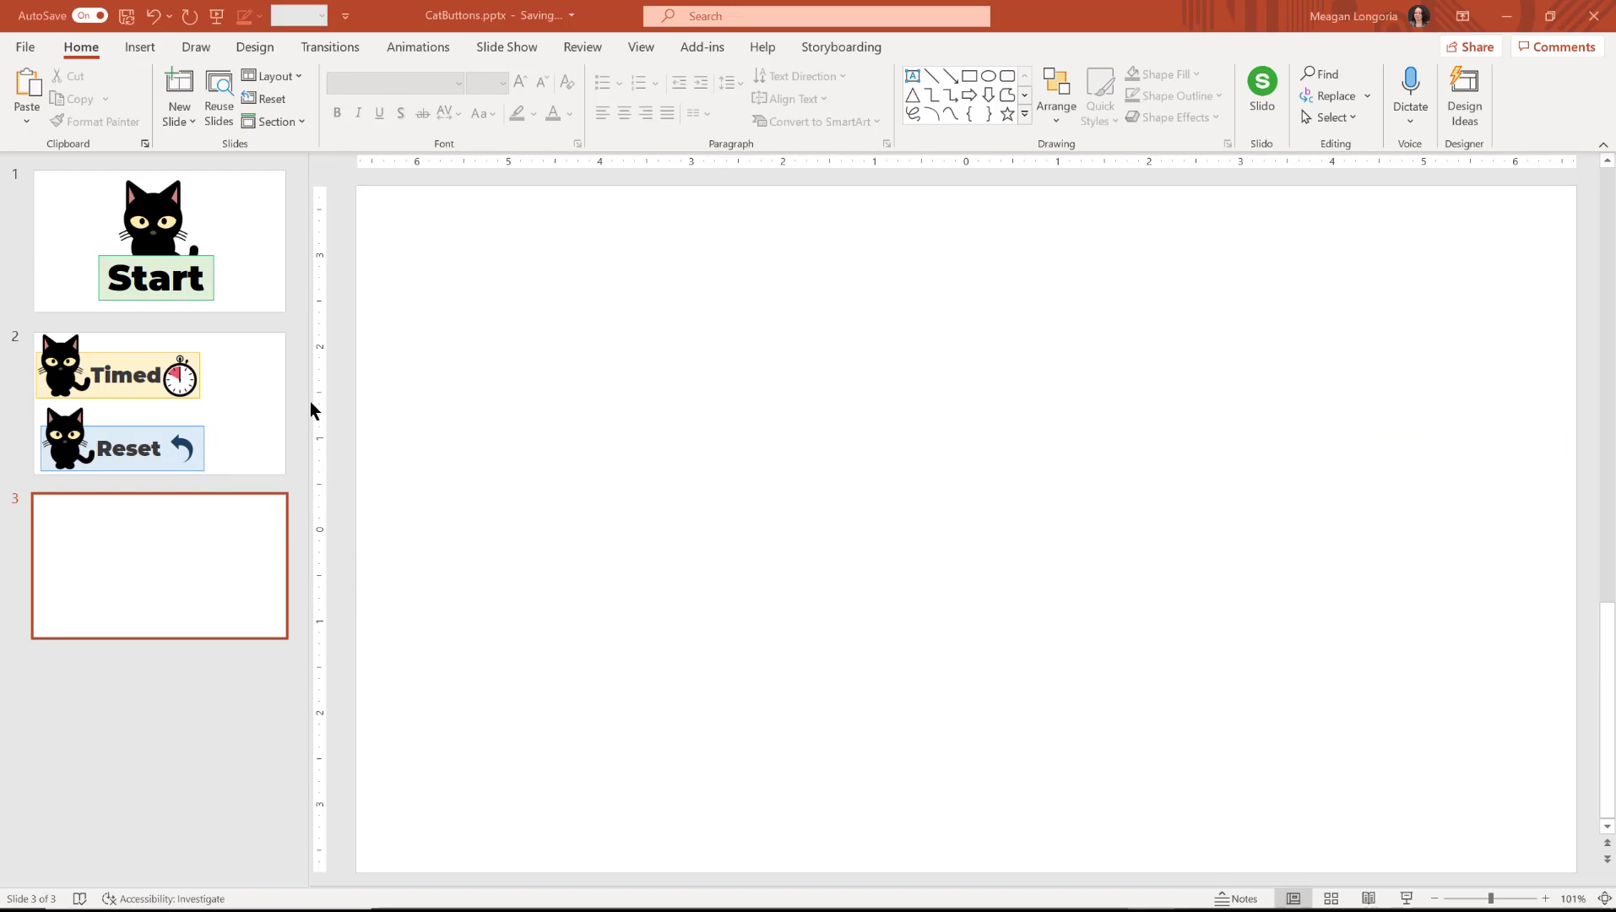
Switch to CatButtons.pptx in PowerPoint and open the online picture search for the blank third slide.
left_click(252, 384)
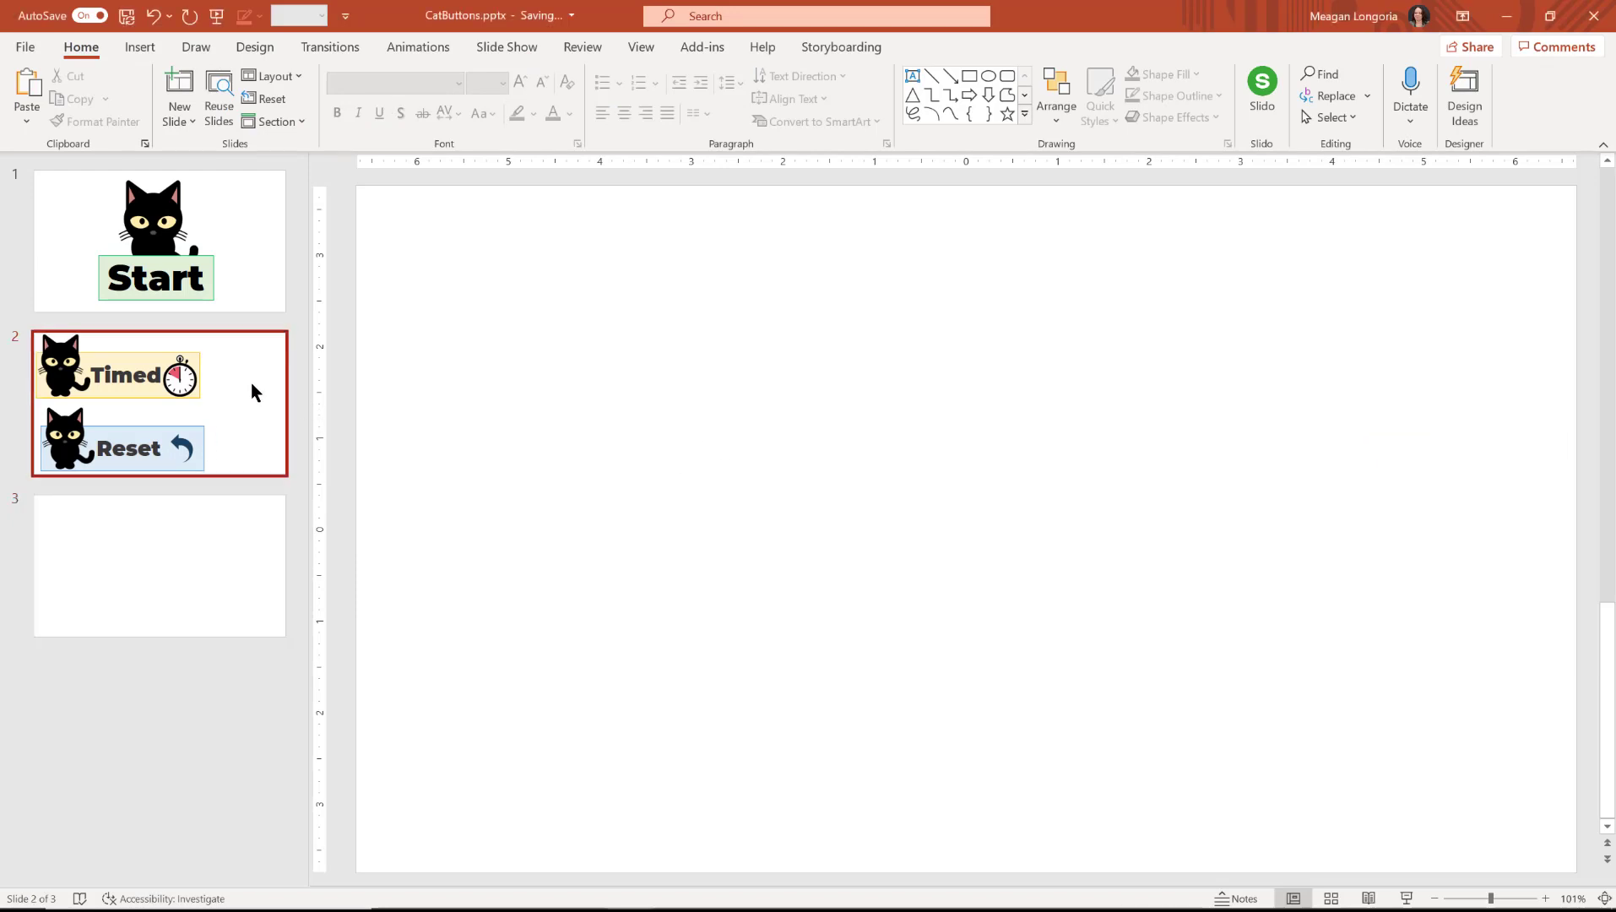
left_click(190, 575)
left_click(140, 46)
left_click(176, 93)
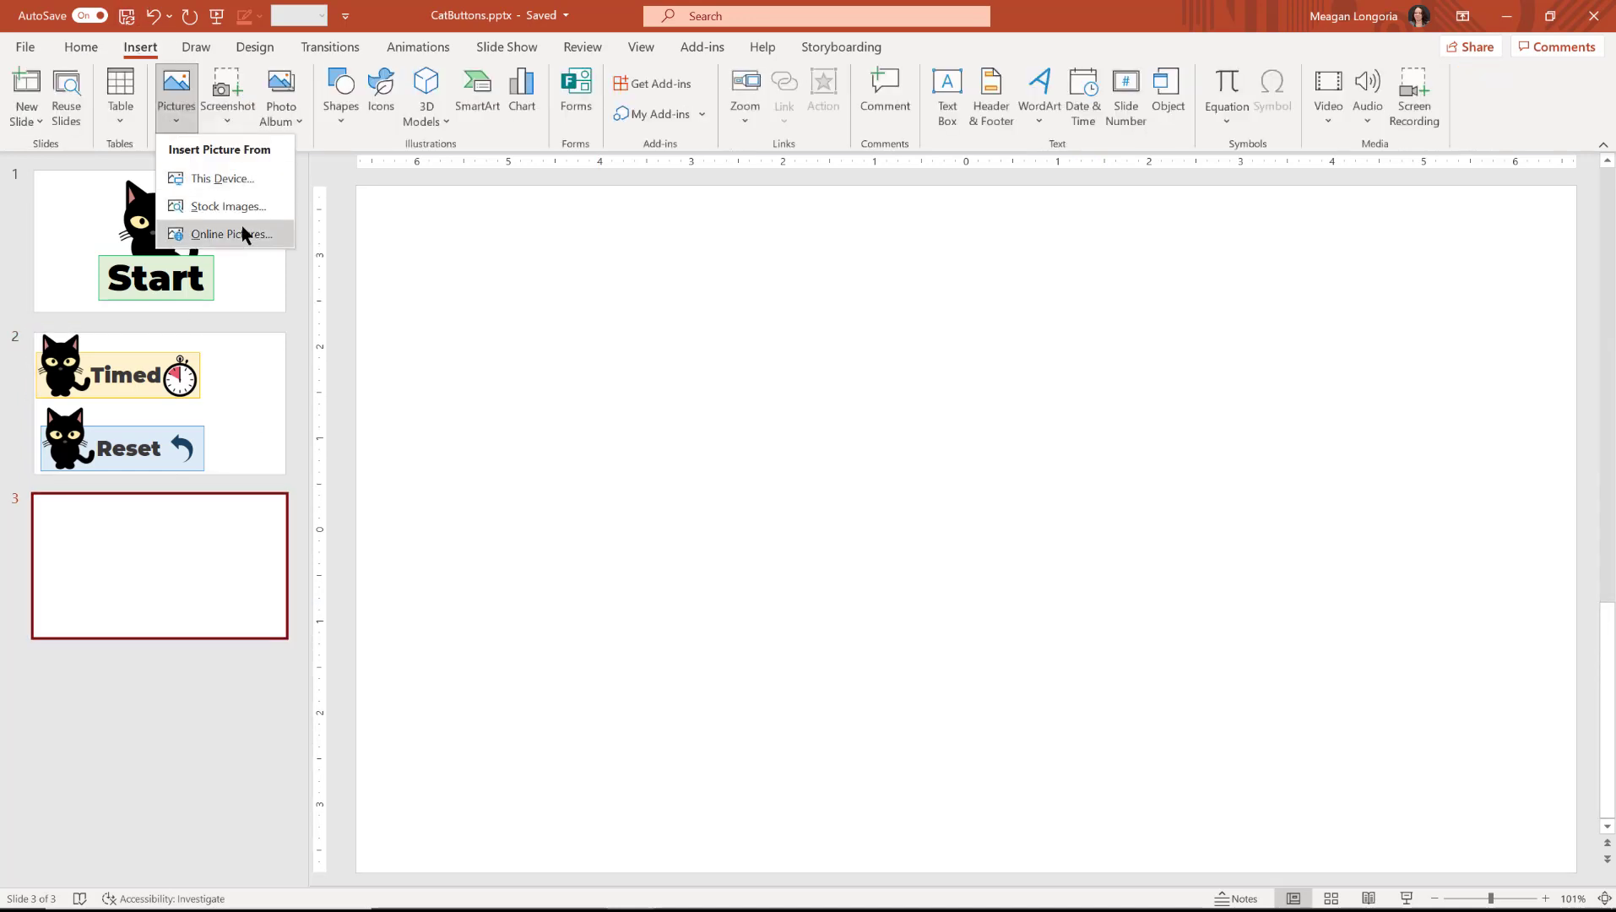
left_click(243, 226)
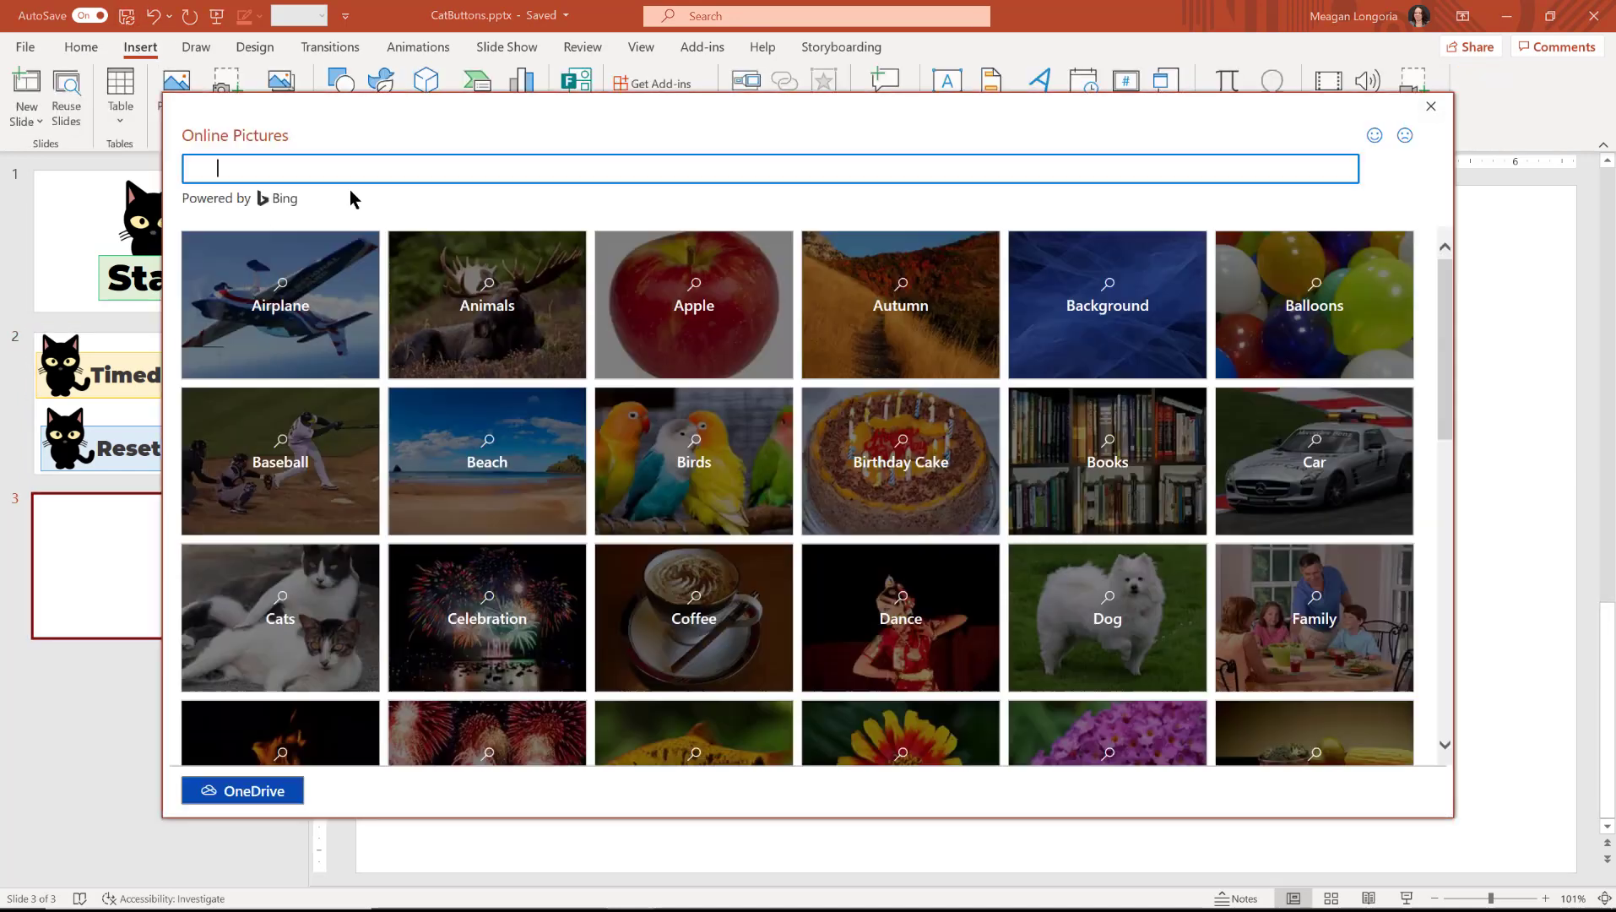
Search the online pictures for "cat" and look through the results for a suitable image.
type("cat")
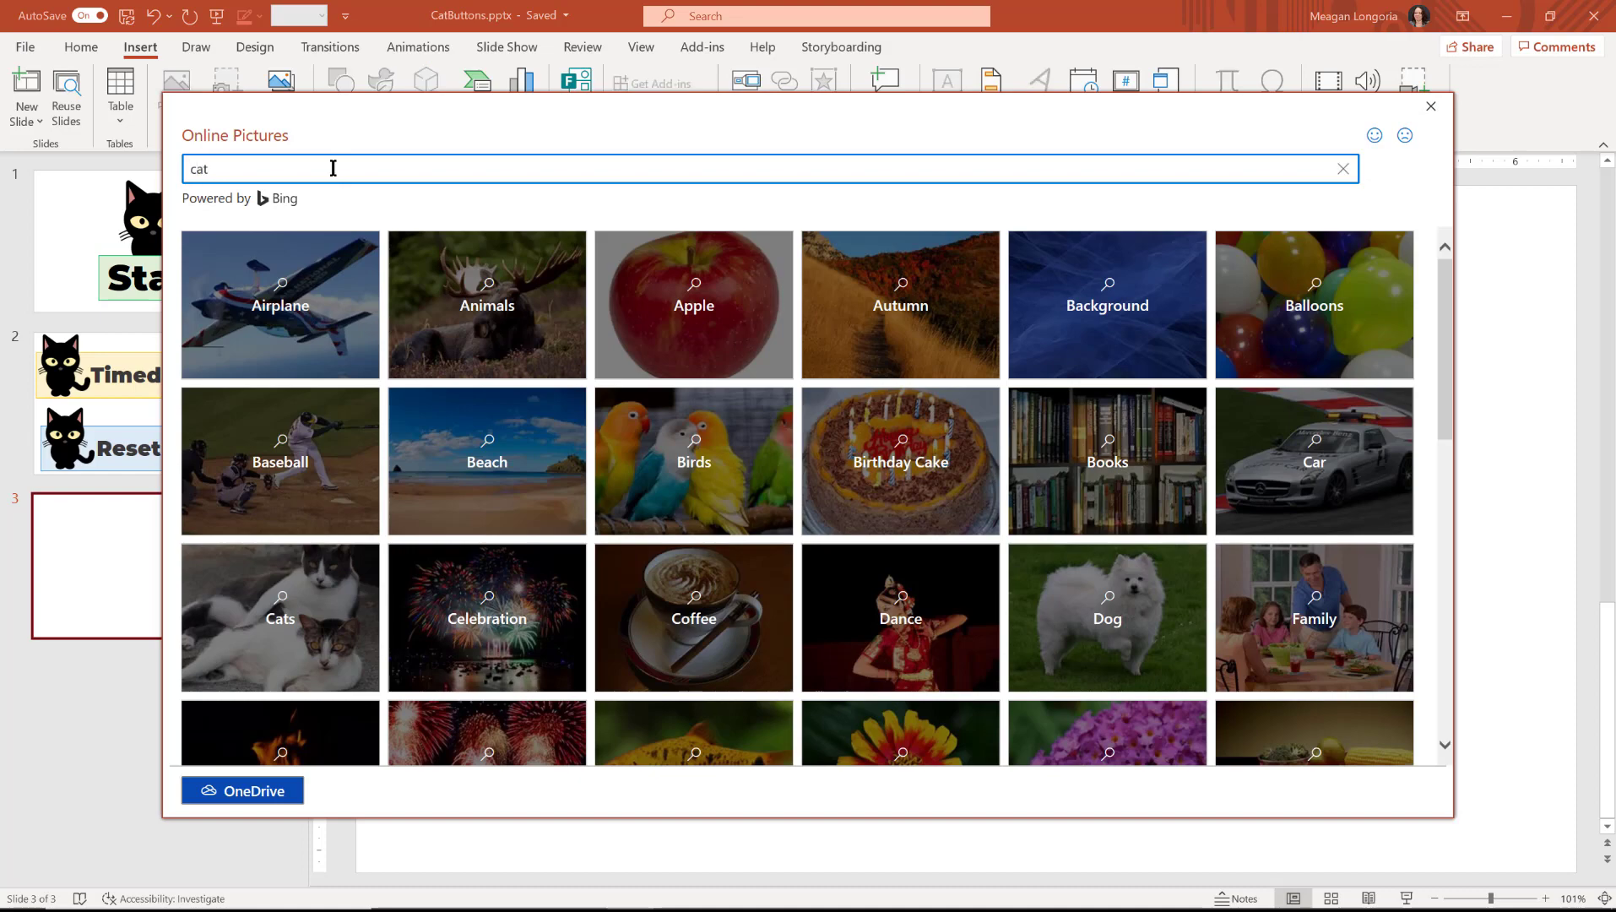
scroll(685, 548, "down", 10)
scroll(685, 548, "up", 10)
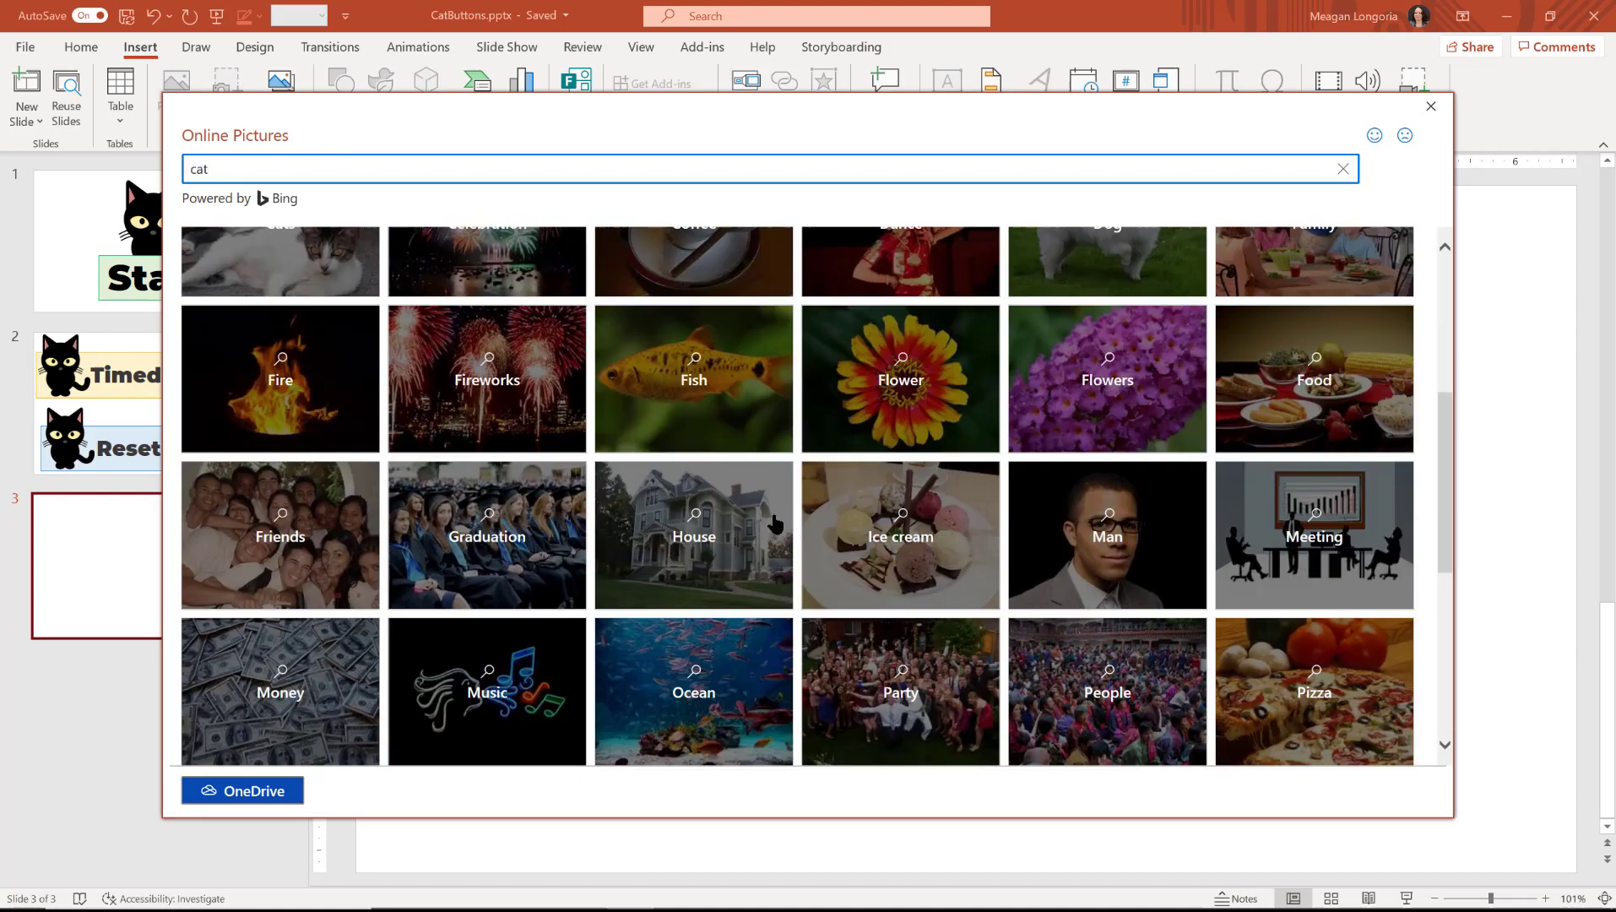
key("Return")
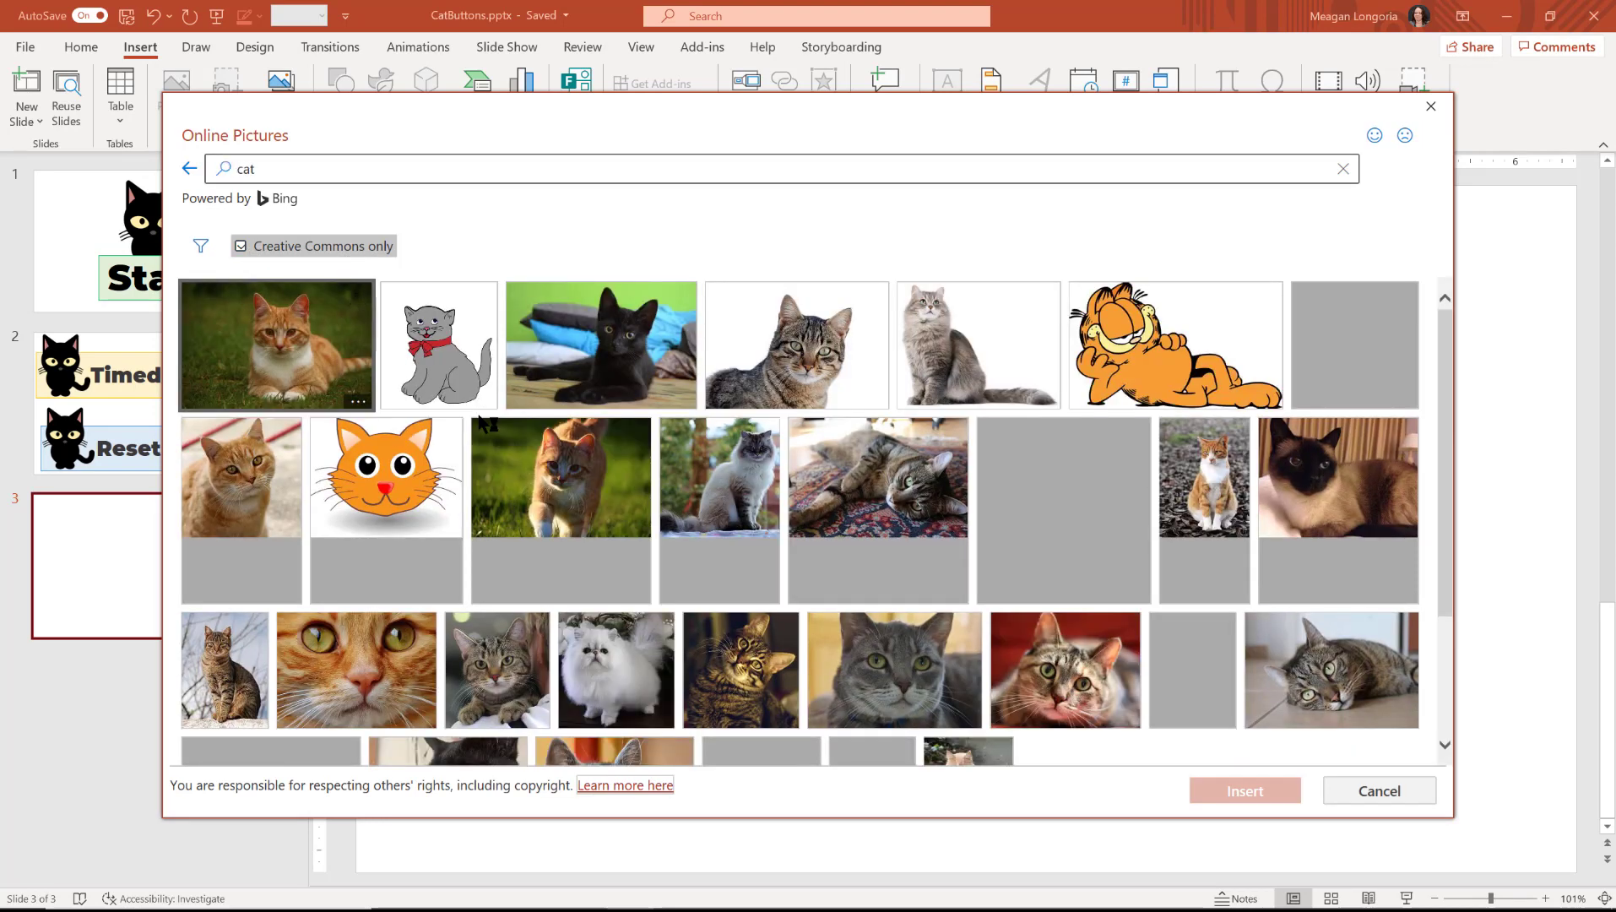
scroll(479, 424, "down", 2)
scroll(479, 424, "down", 5)
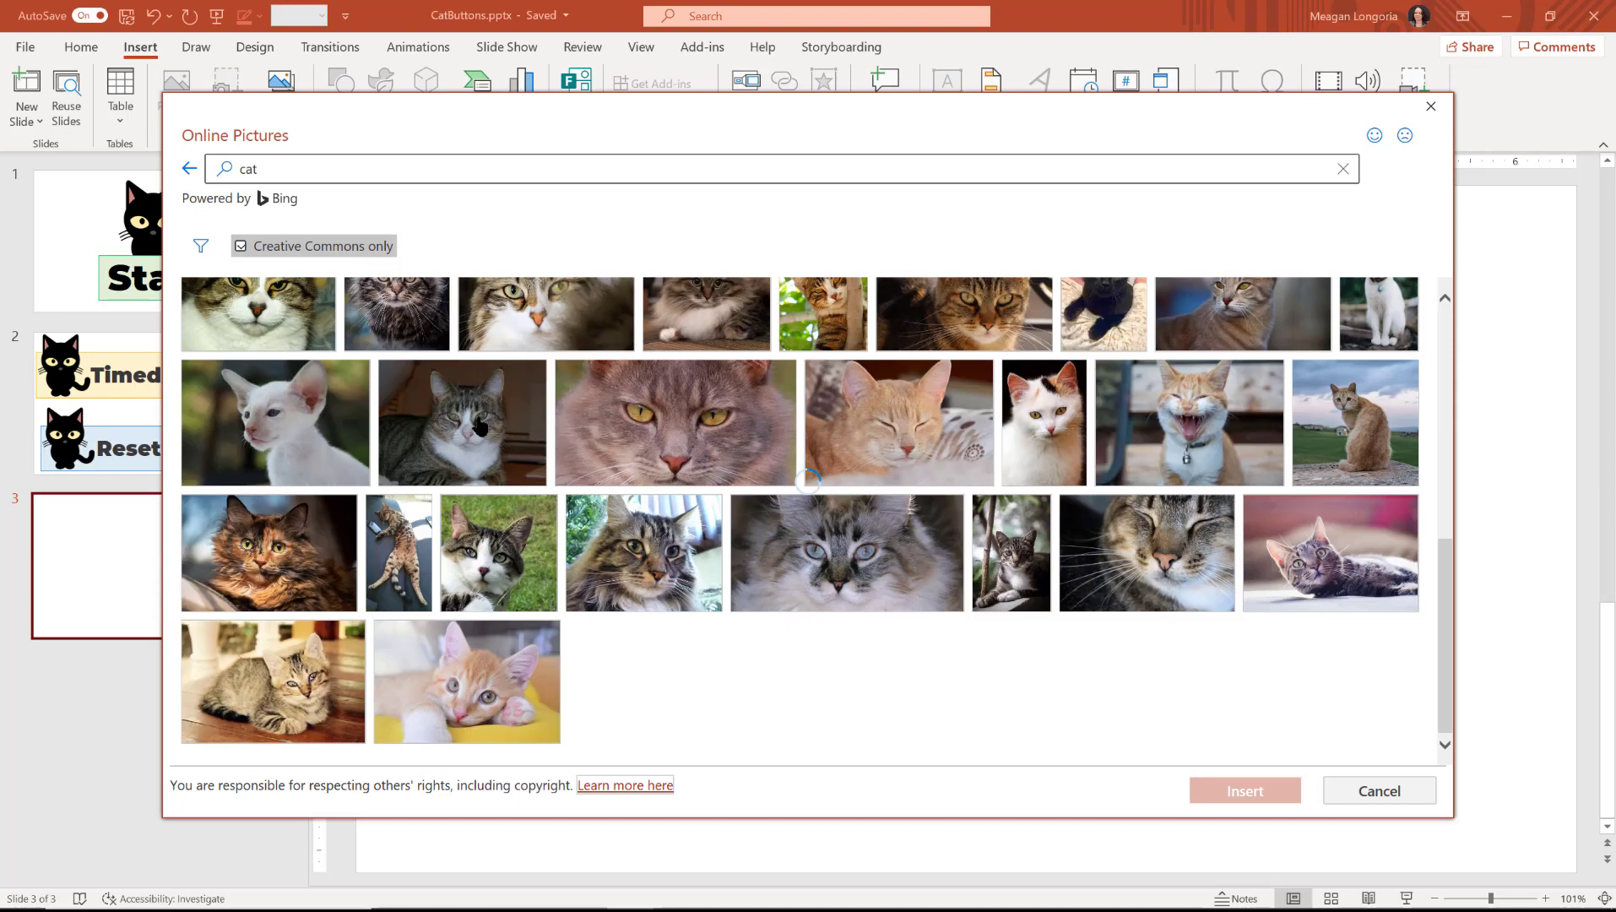
Search the online pictures for "cat cartoon" and insert the sitting black cat with yellow eyes on the third slide.
left_click(391, 176)
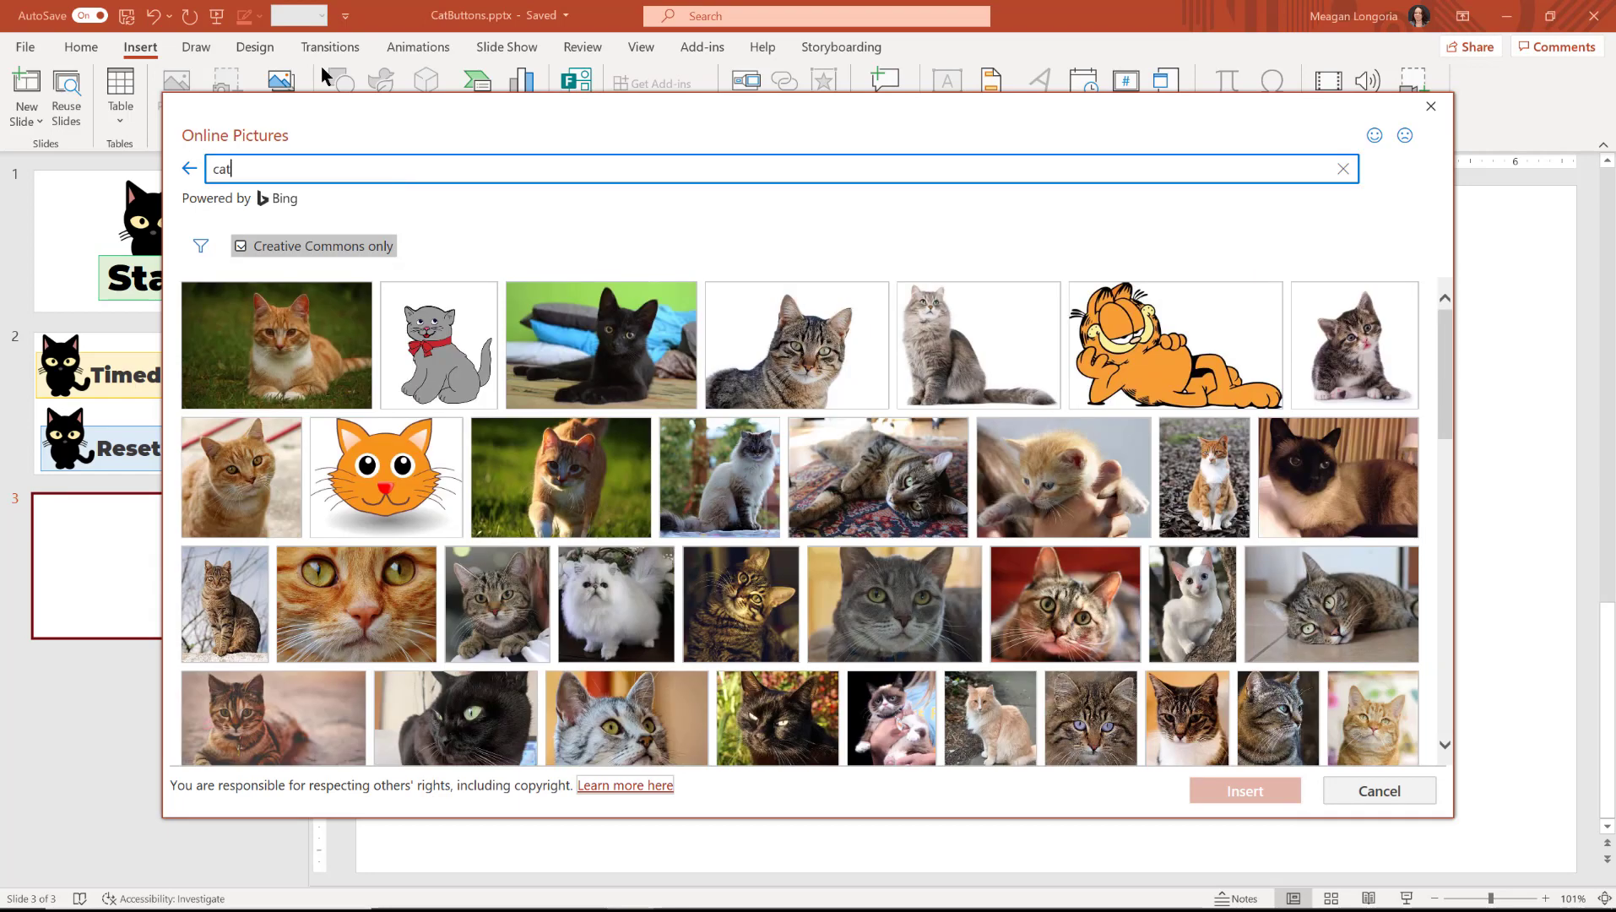
key("Return")
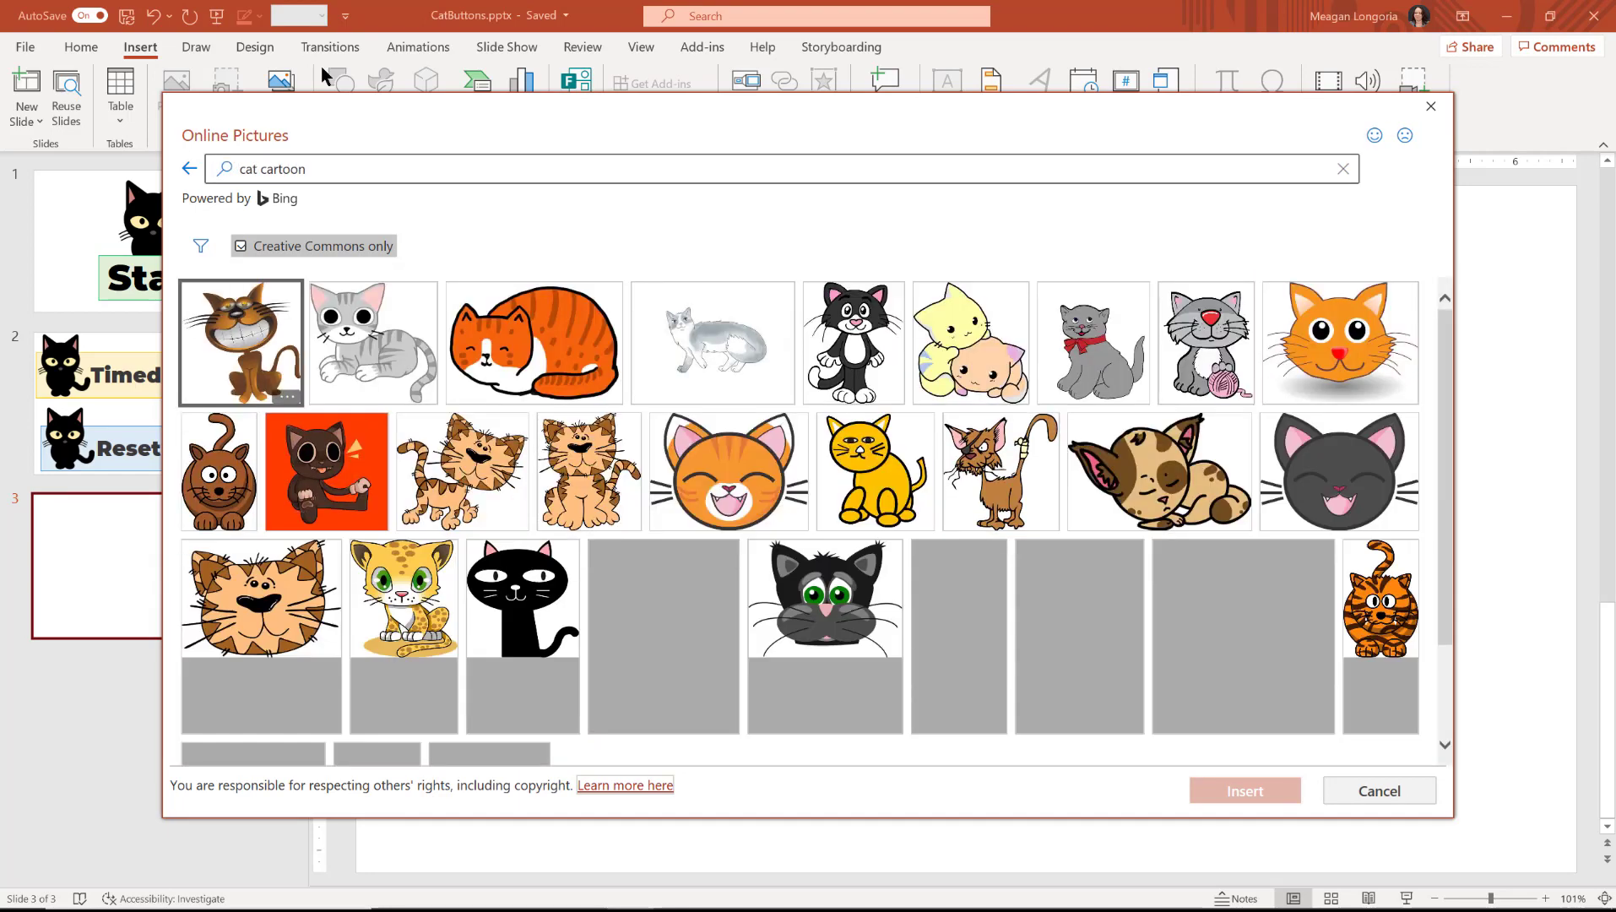
scroll(801, 535, "down", 1)
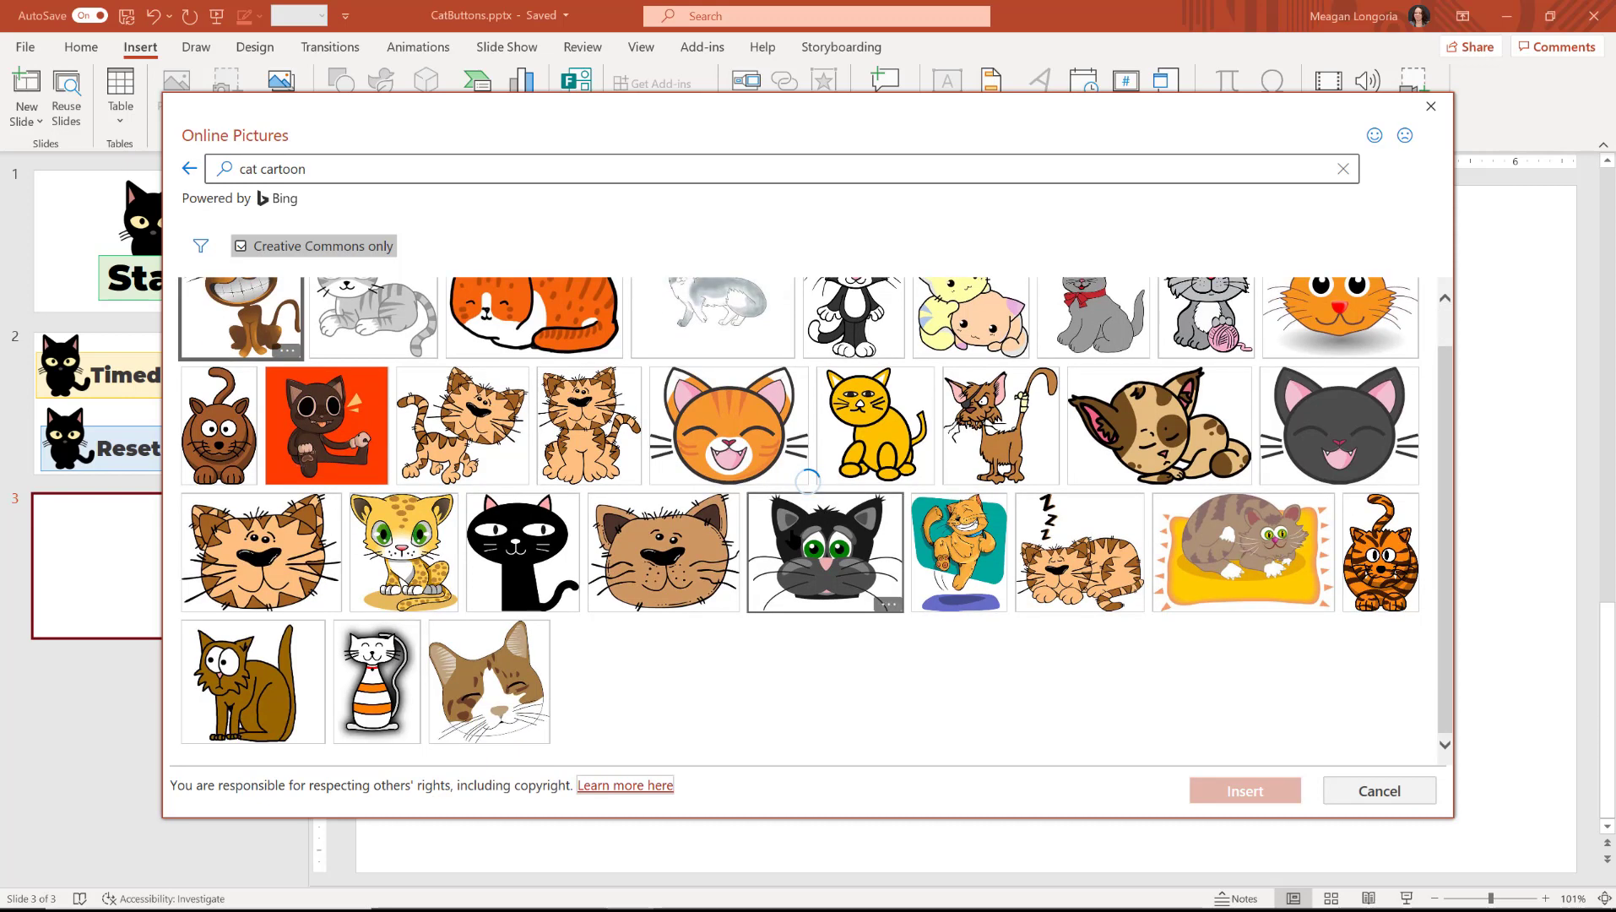
scroll(734, 507, "up", 1)
scroll(697, 478, "down", 5)
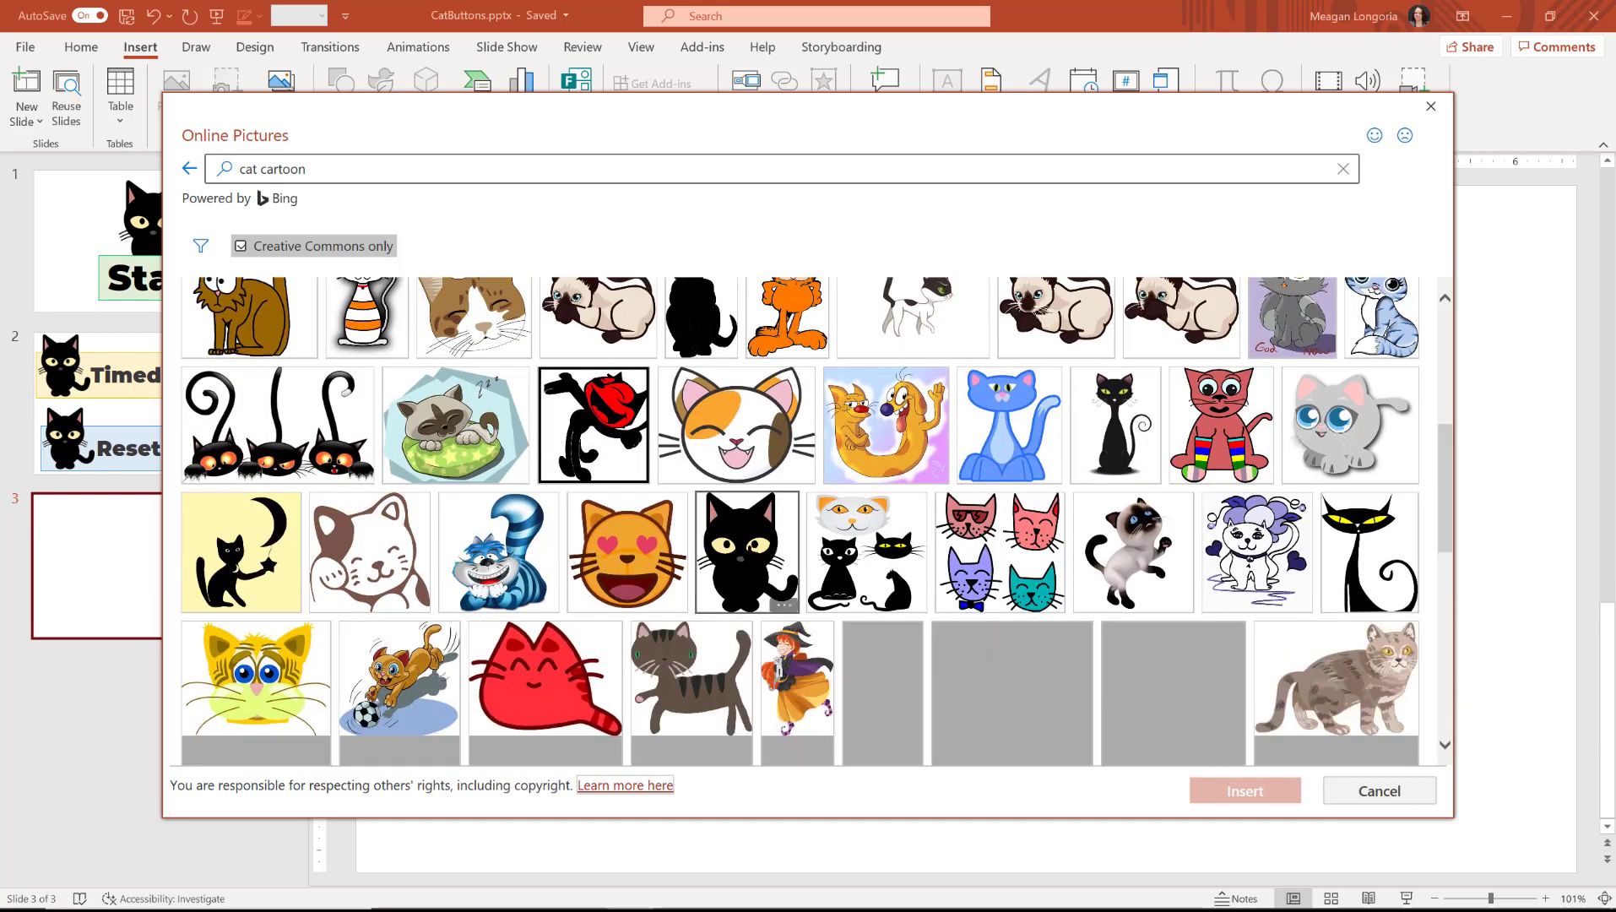
left_click(747, 549)
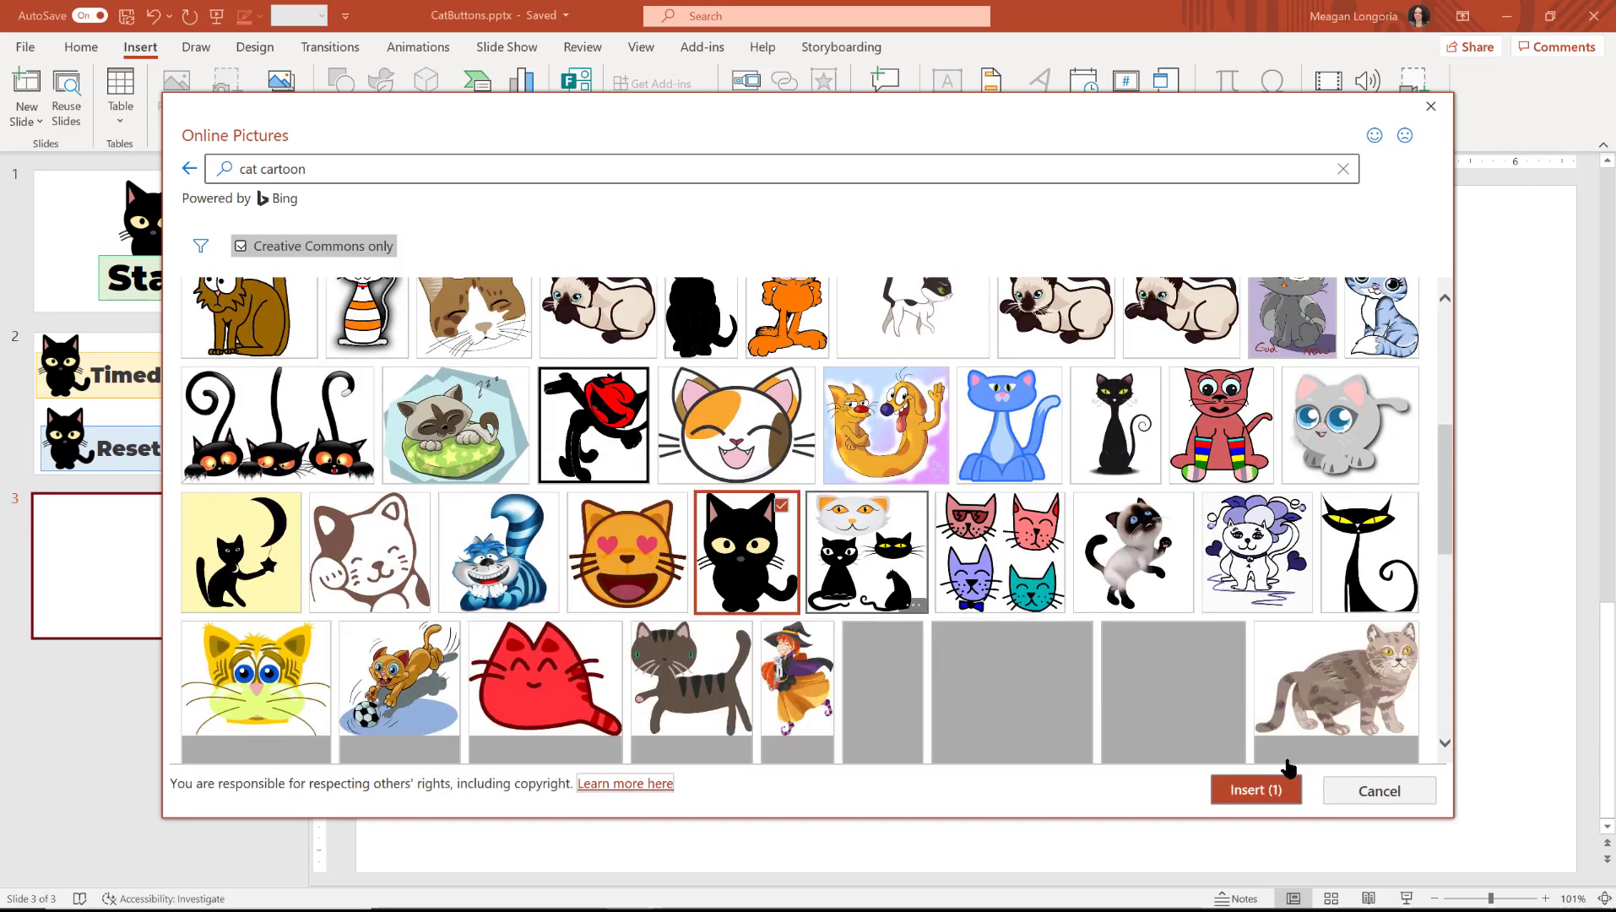
left_click(1241, 789)
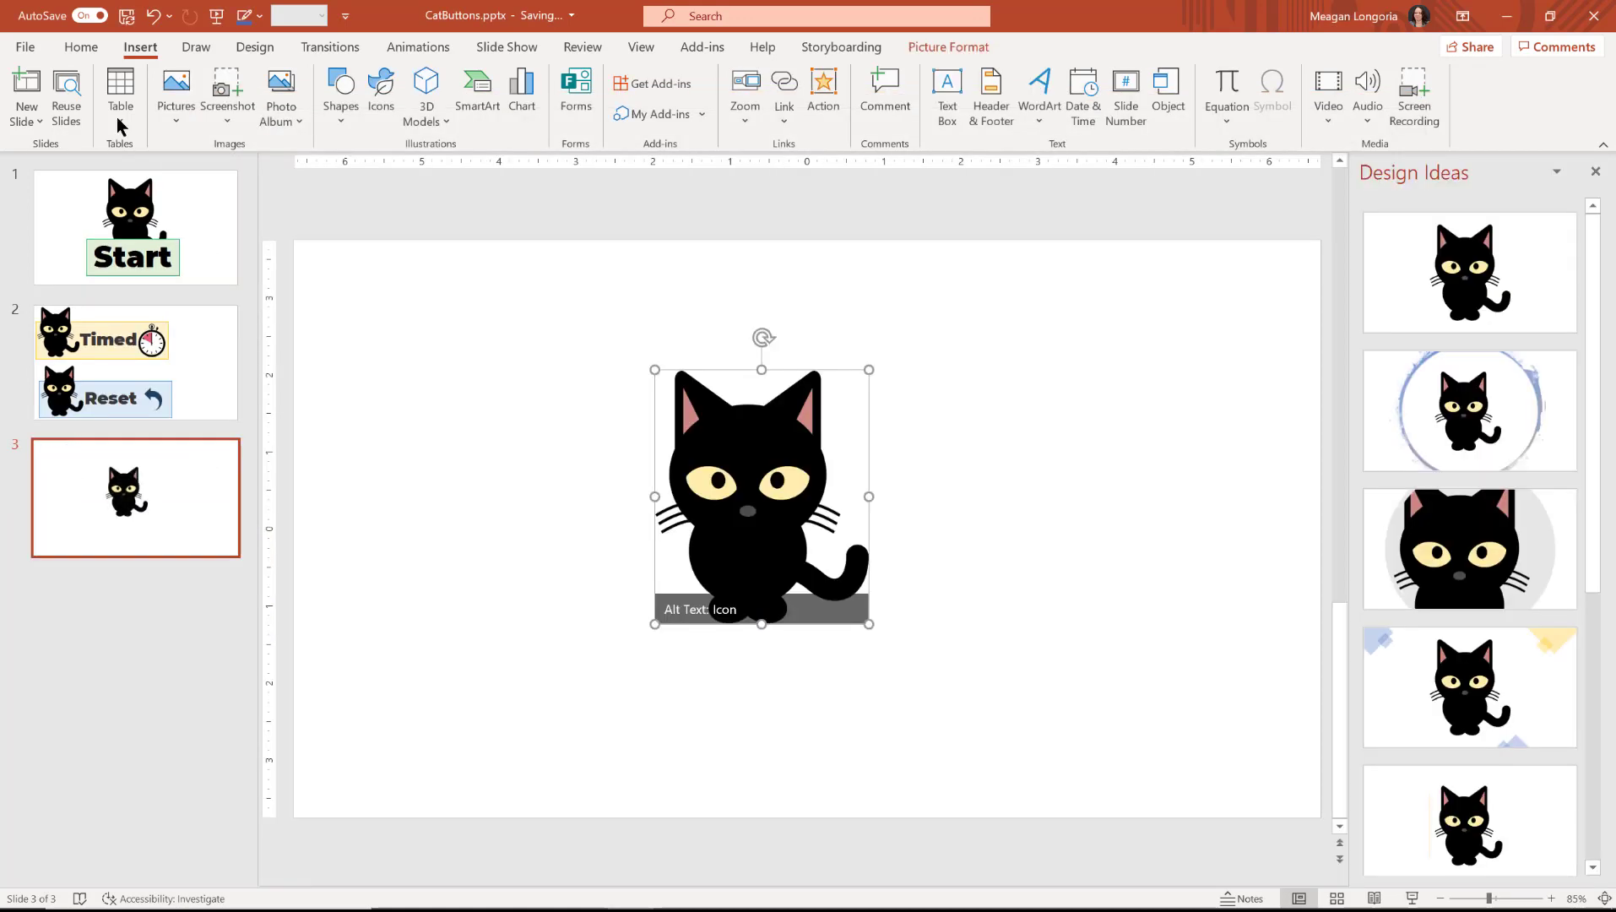
left_click(481, 471)
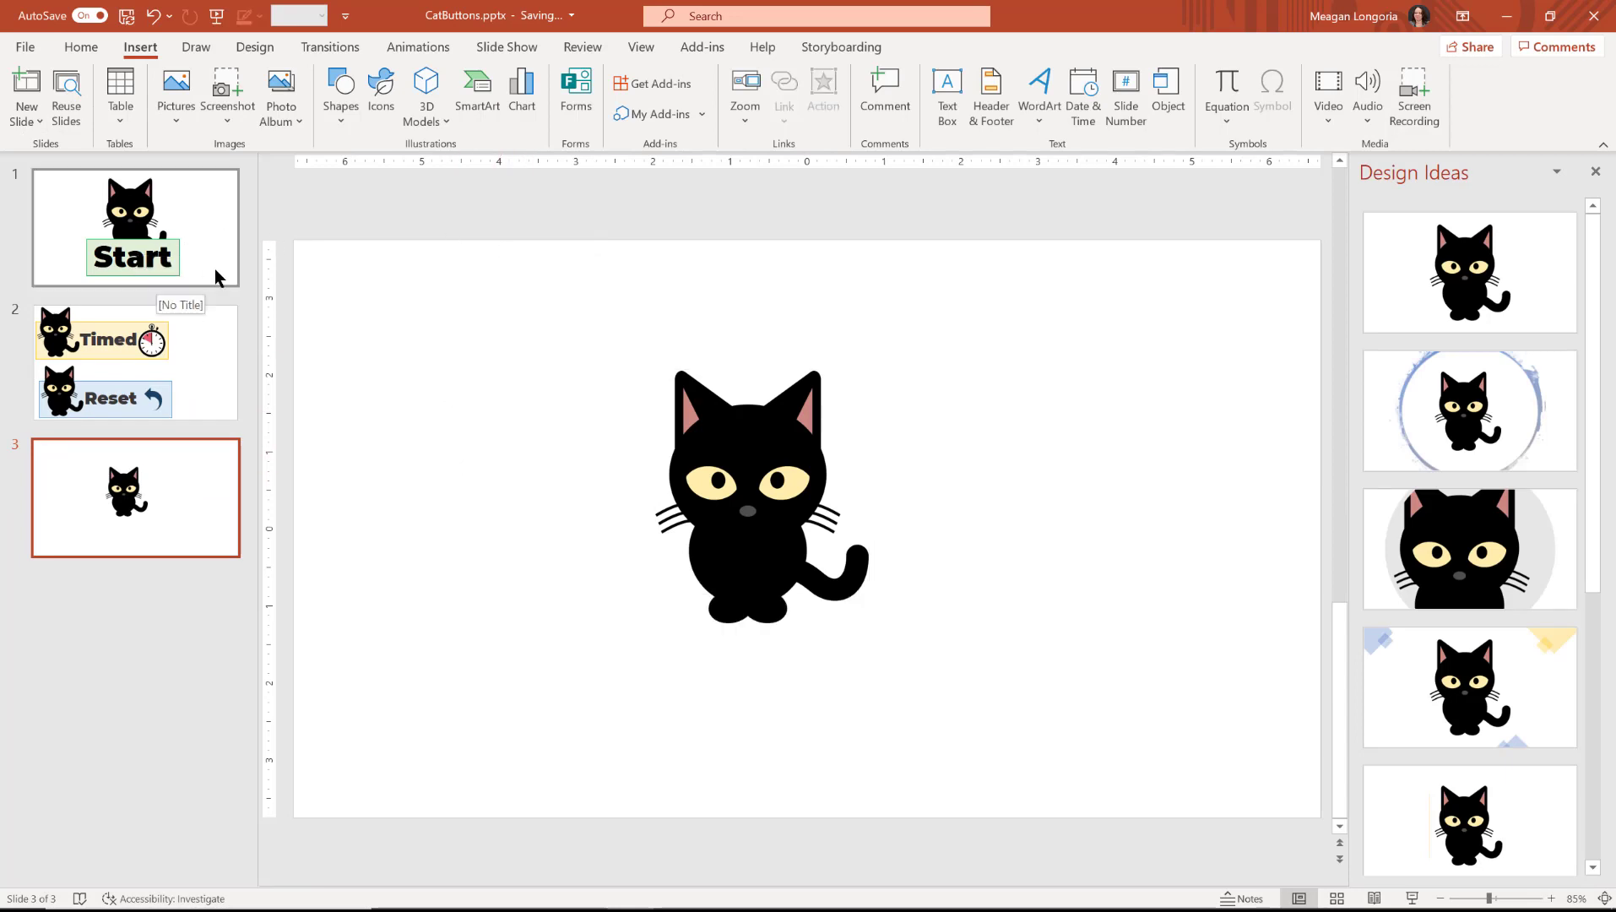
Delete the Timed button artwork from slide 2.
left_click(207, 406)
left_click_drag(1016, 515, 259, 131)
key("Delete")
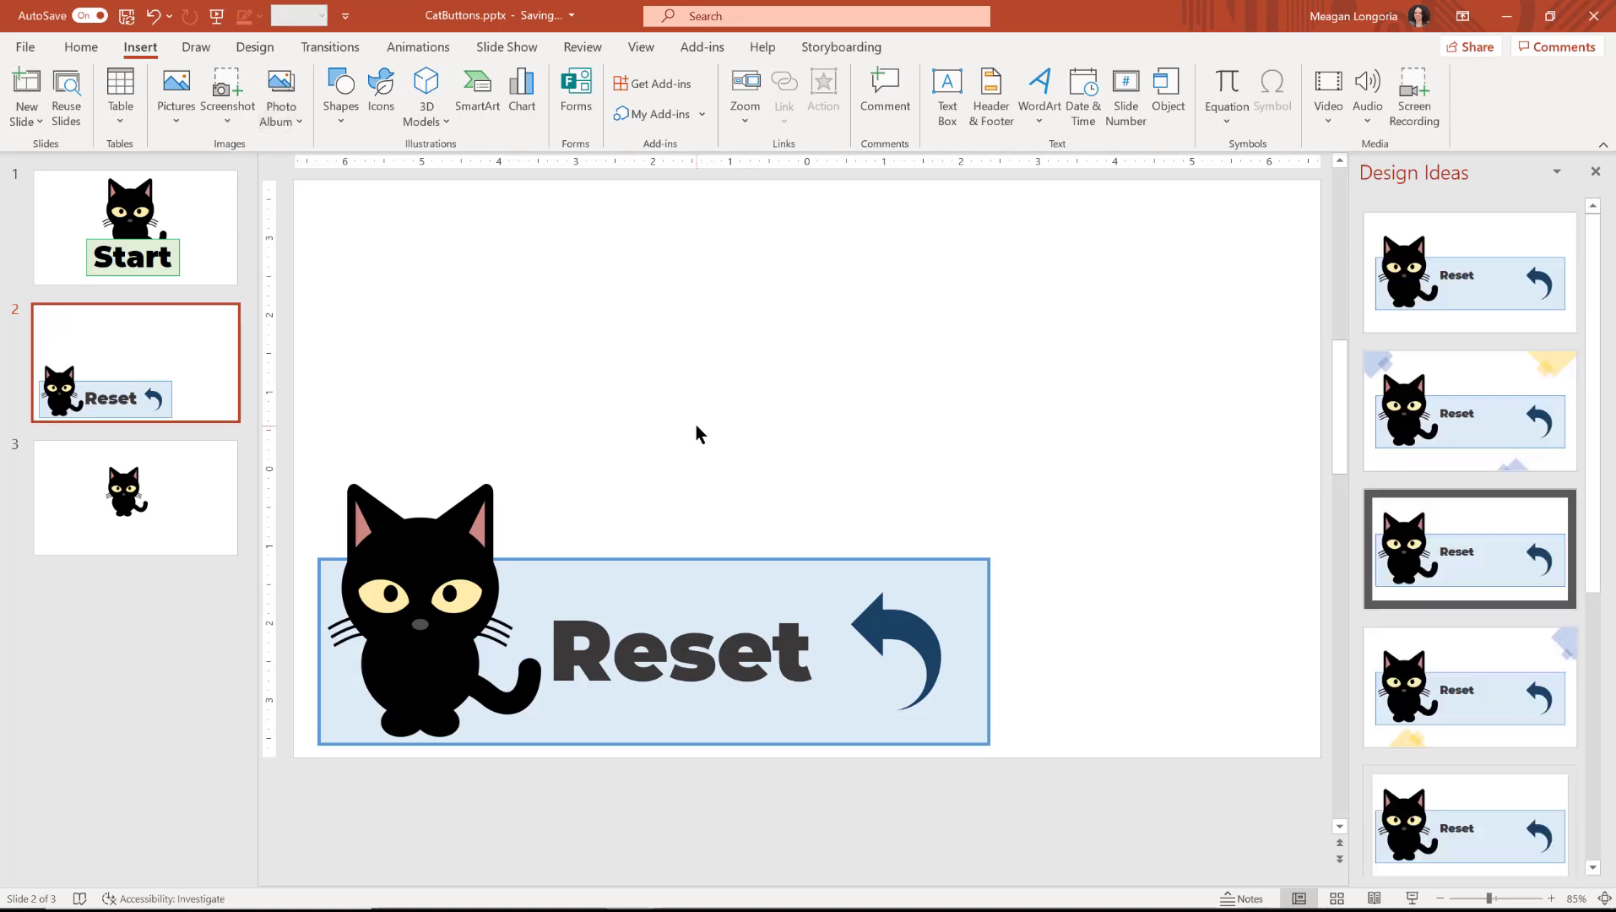
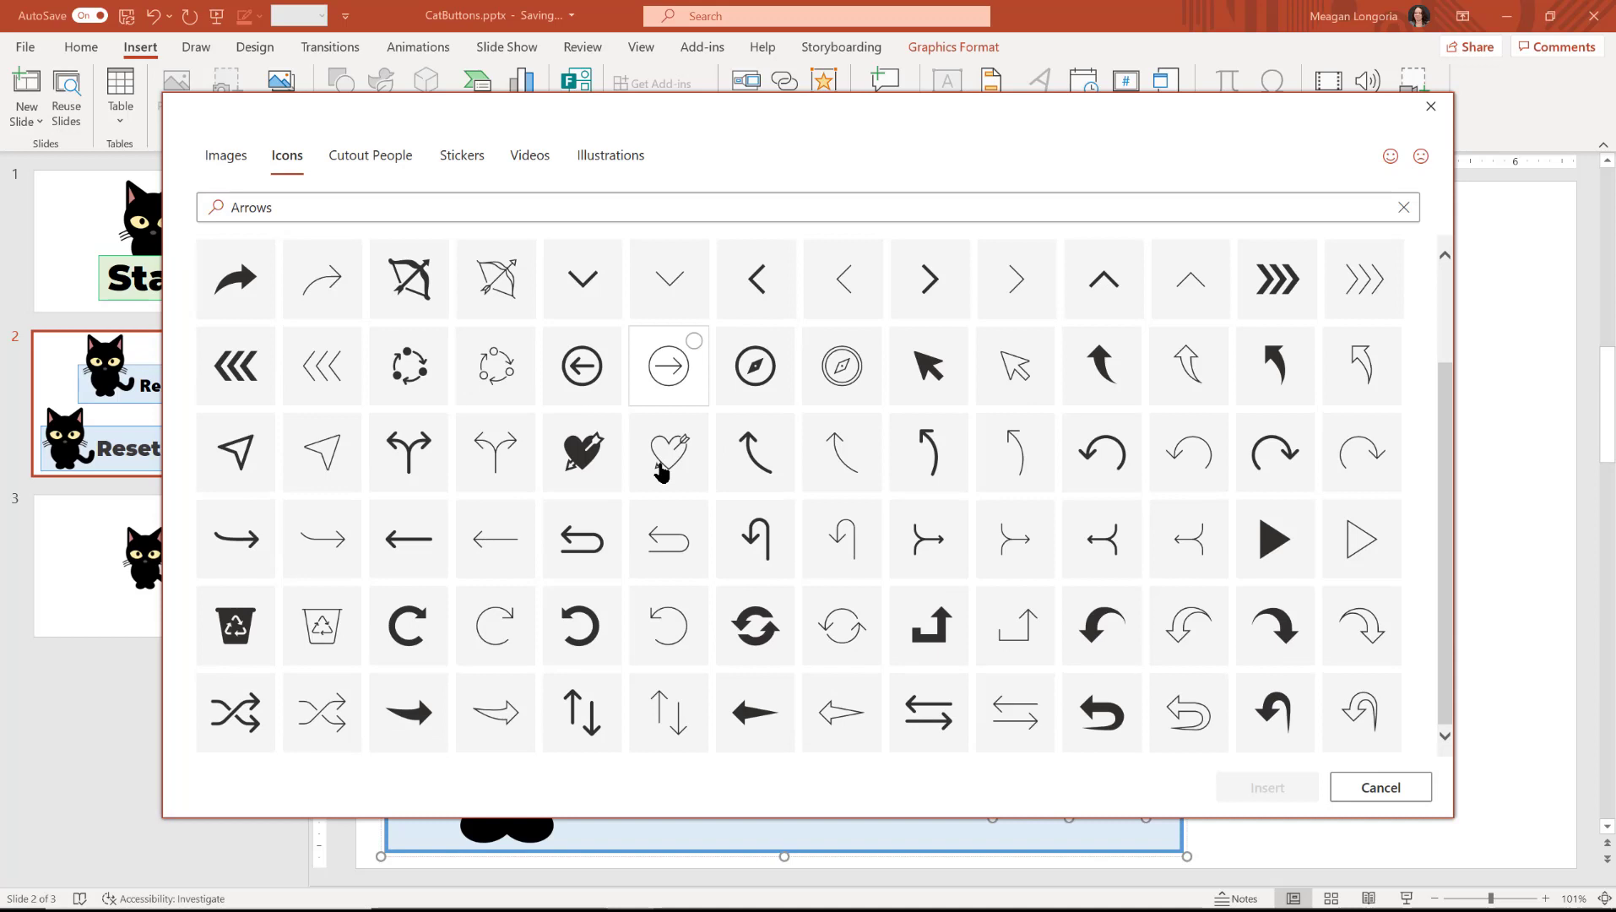
Insert the solid curved left-pointing arrow icon from the Arrows icon results onto slide 2.
left_click(1108, 635)
left_click(1266, 786)
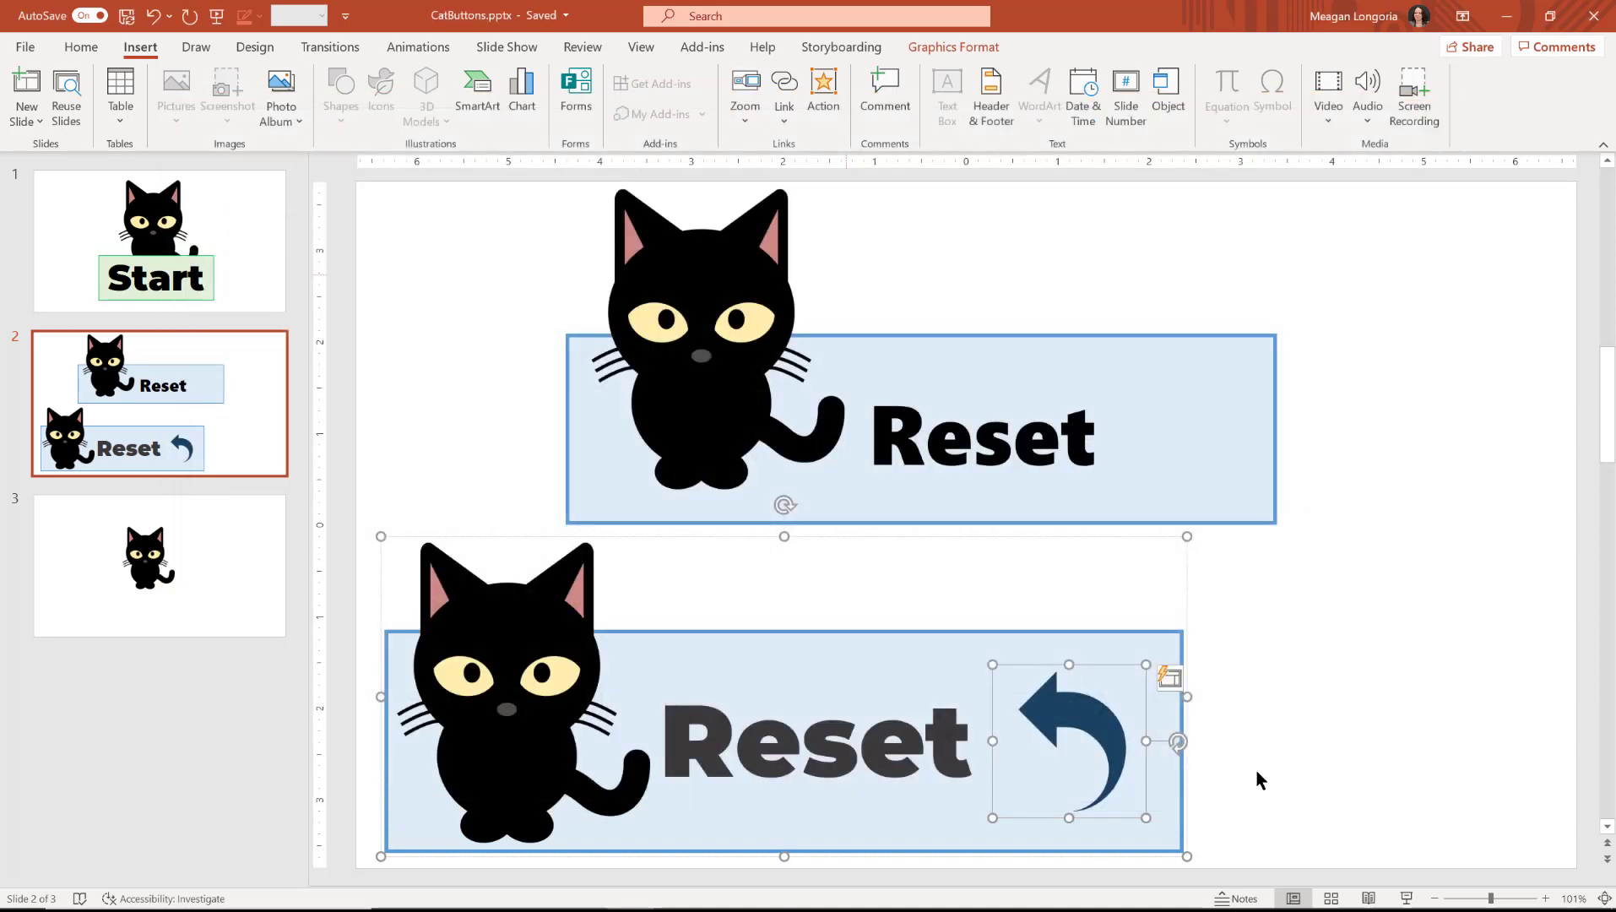
left_click_drag(966, 449, 1078, 521)
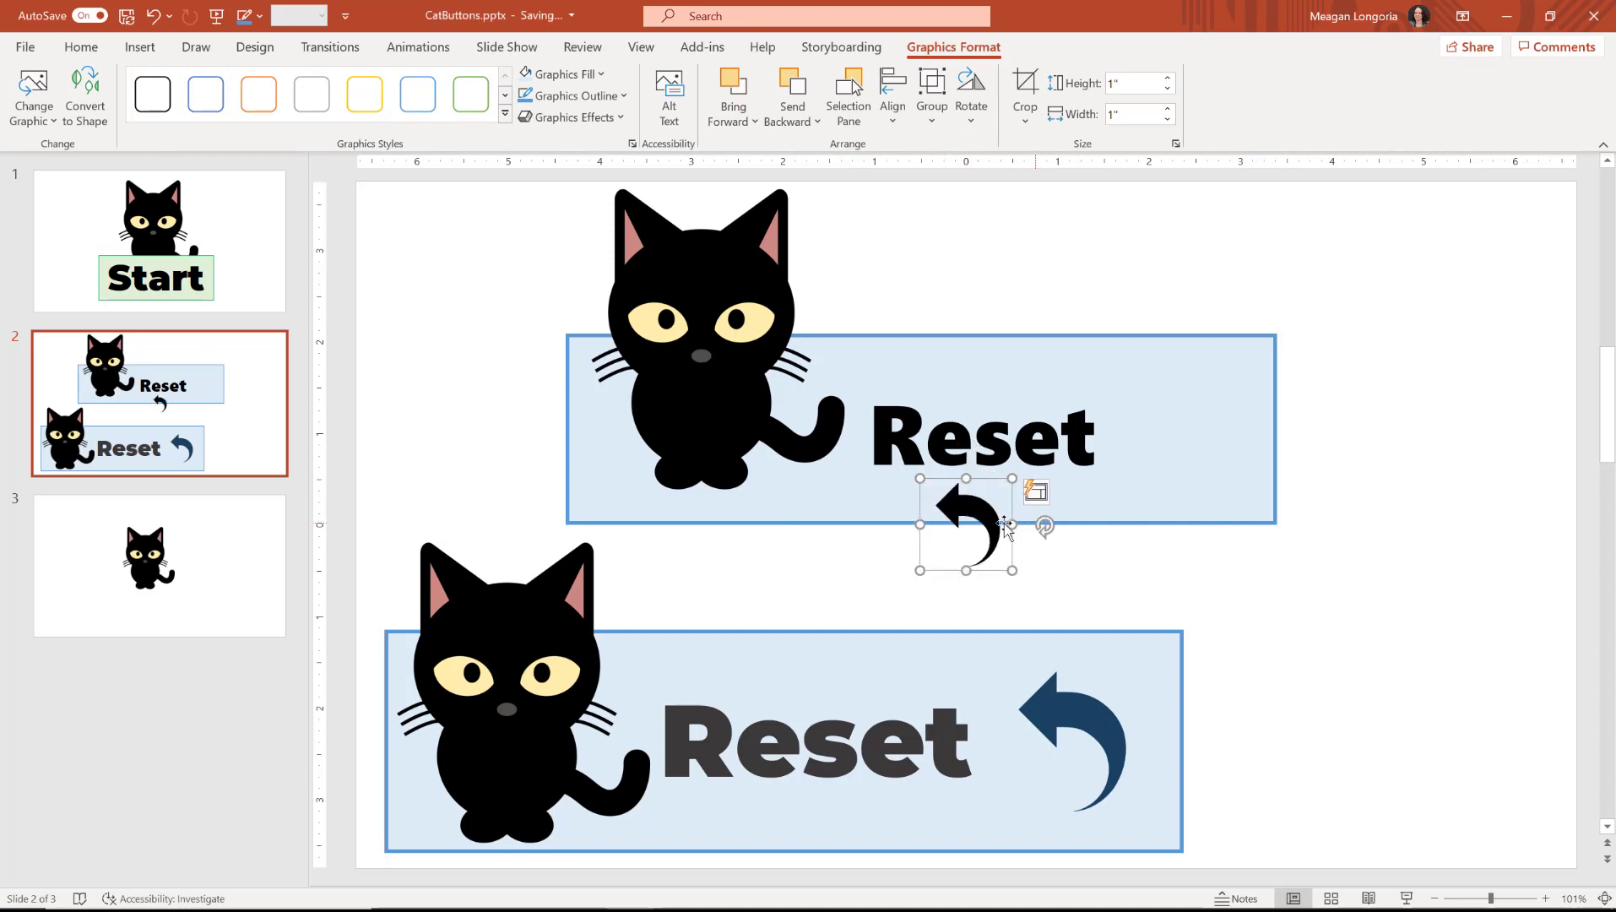
Fill the new arrow icon with the dark blue sampled from the finished Reset button's arrow using the Eyedropper.
left_click(565, 75)
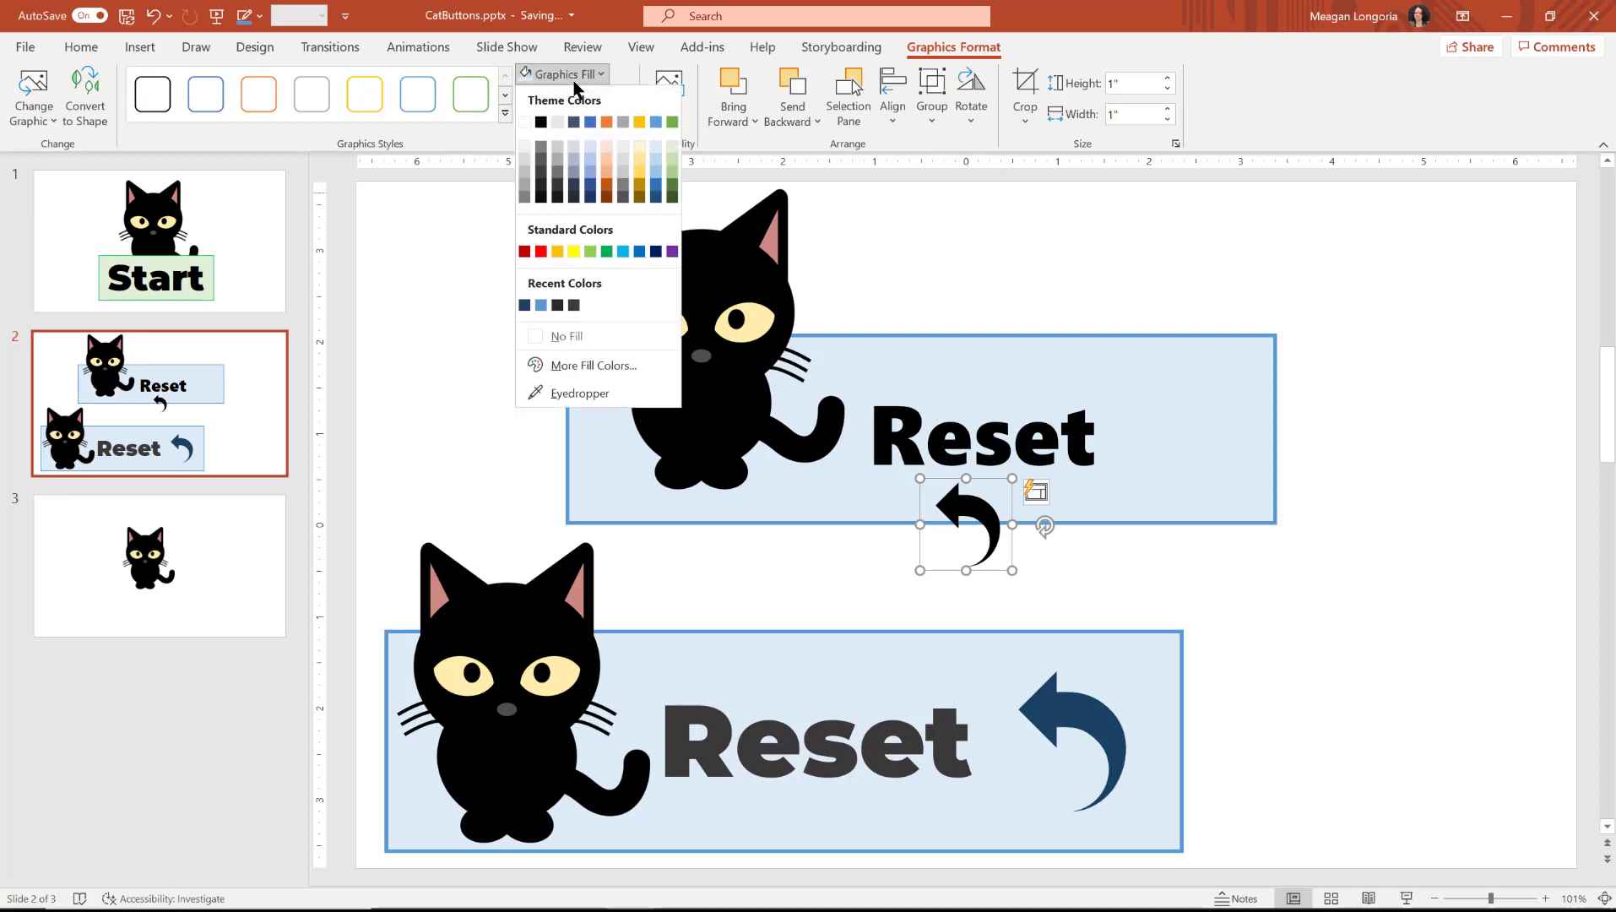
left_click(581, 393)
left_click(1100, 701)
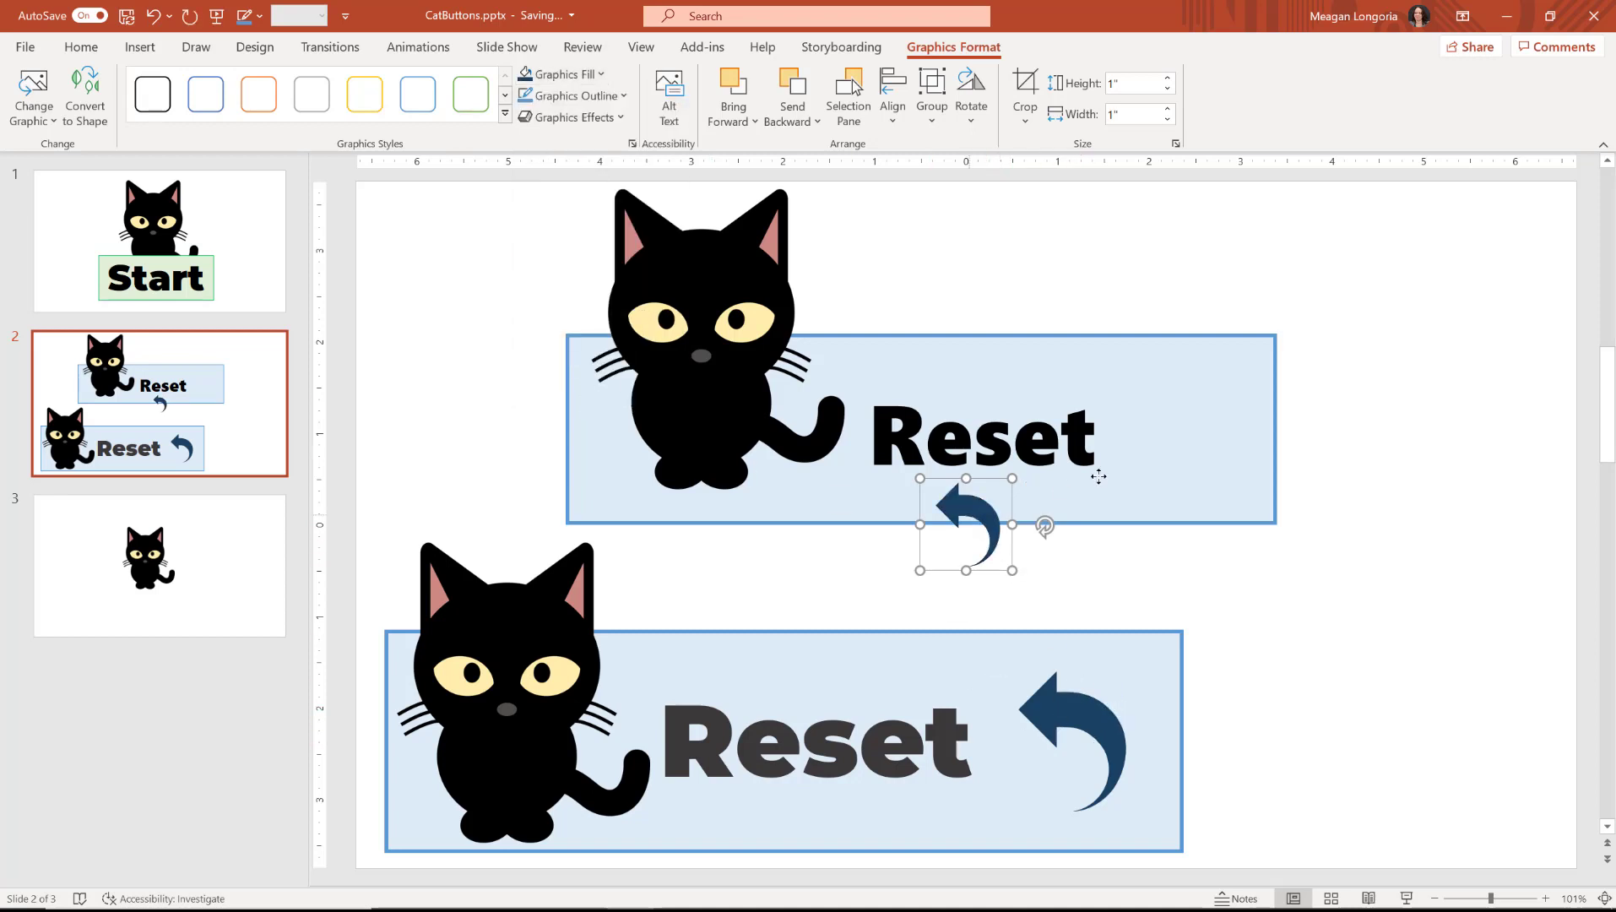
Enlarge the arrow icon to about 1.3" square and place it beside the Reset text inside the upper button's rectangle.
left_click_drag(966, 524, 1245, 498)
left_click_drag(1194, 423, 1183, 404)
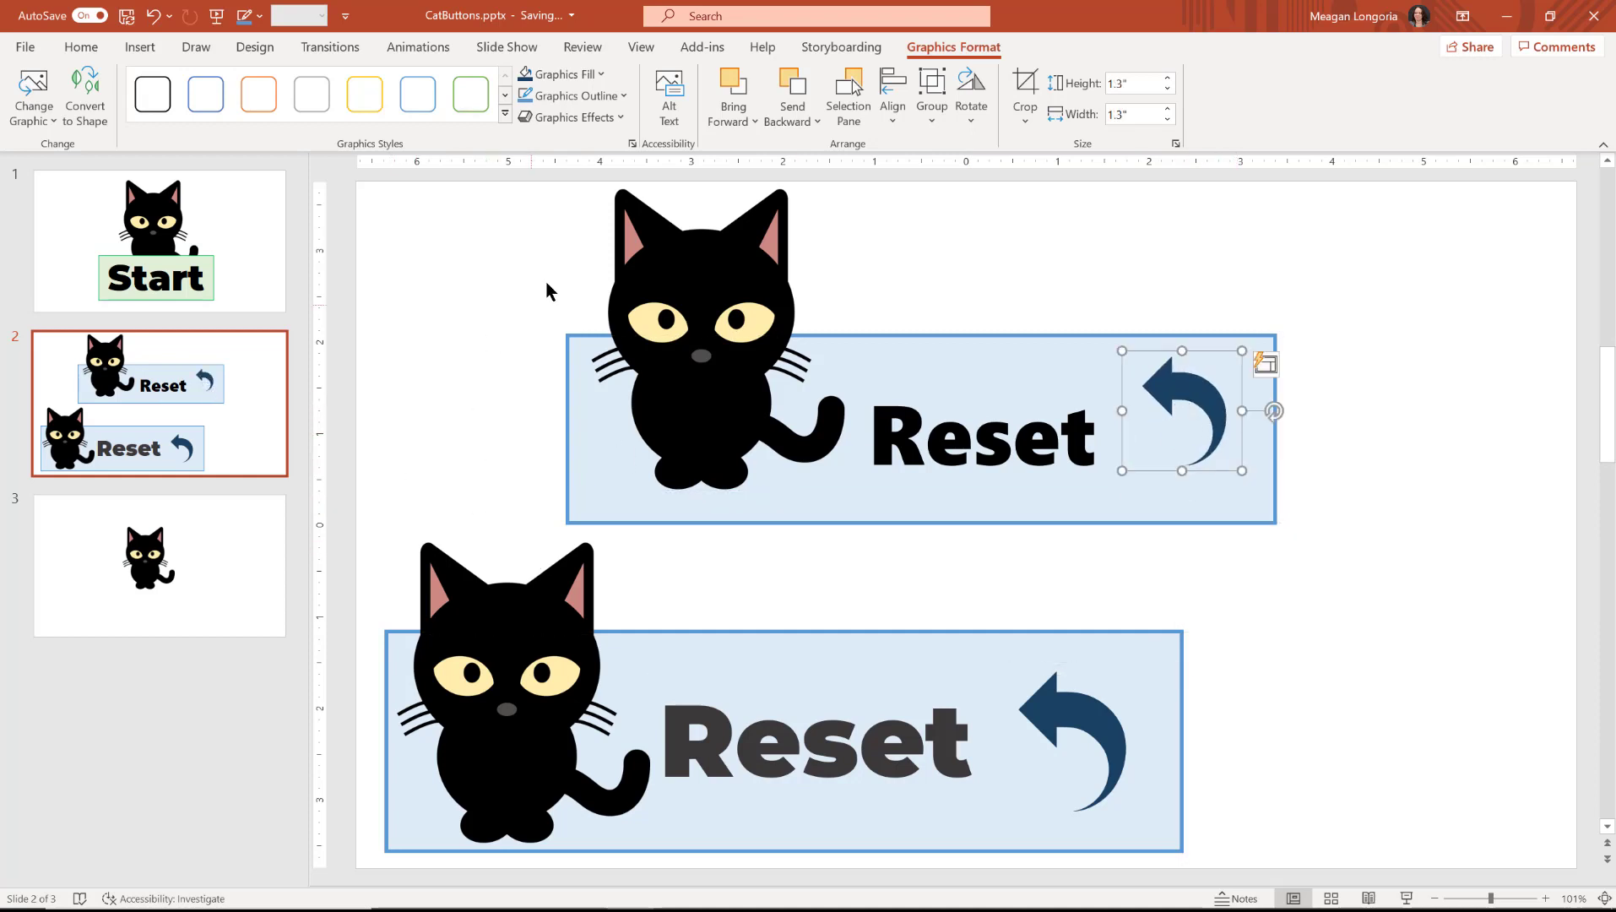
left_click(493, 245)
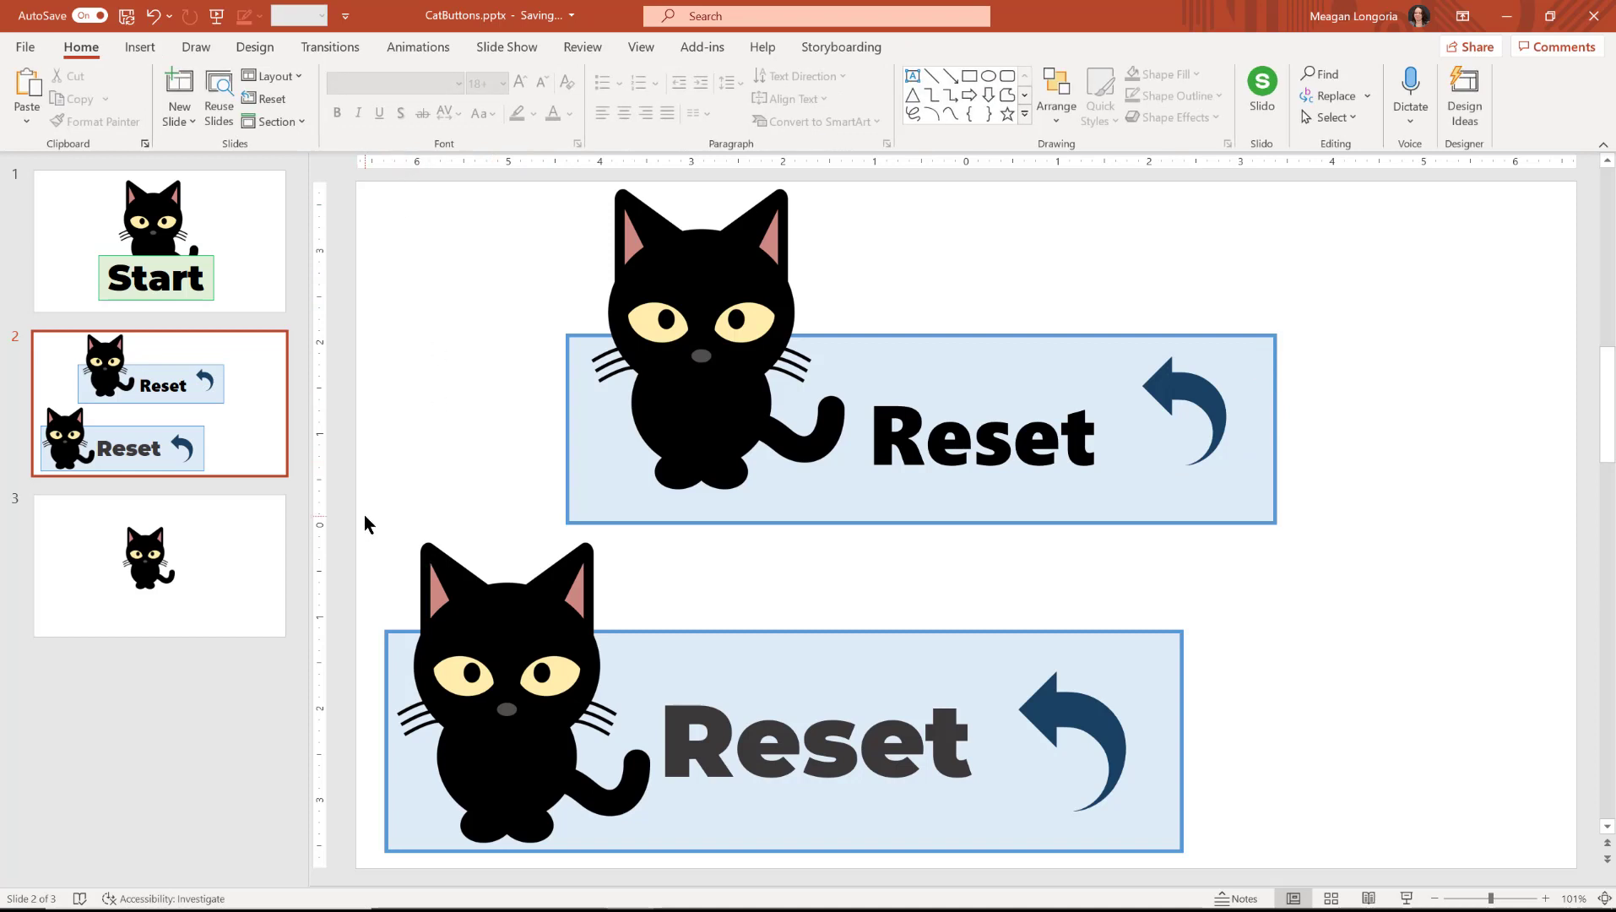
left_click_drag(364, 512, 1489, 884)
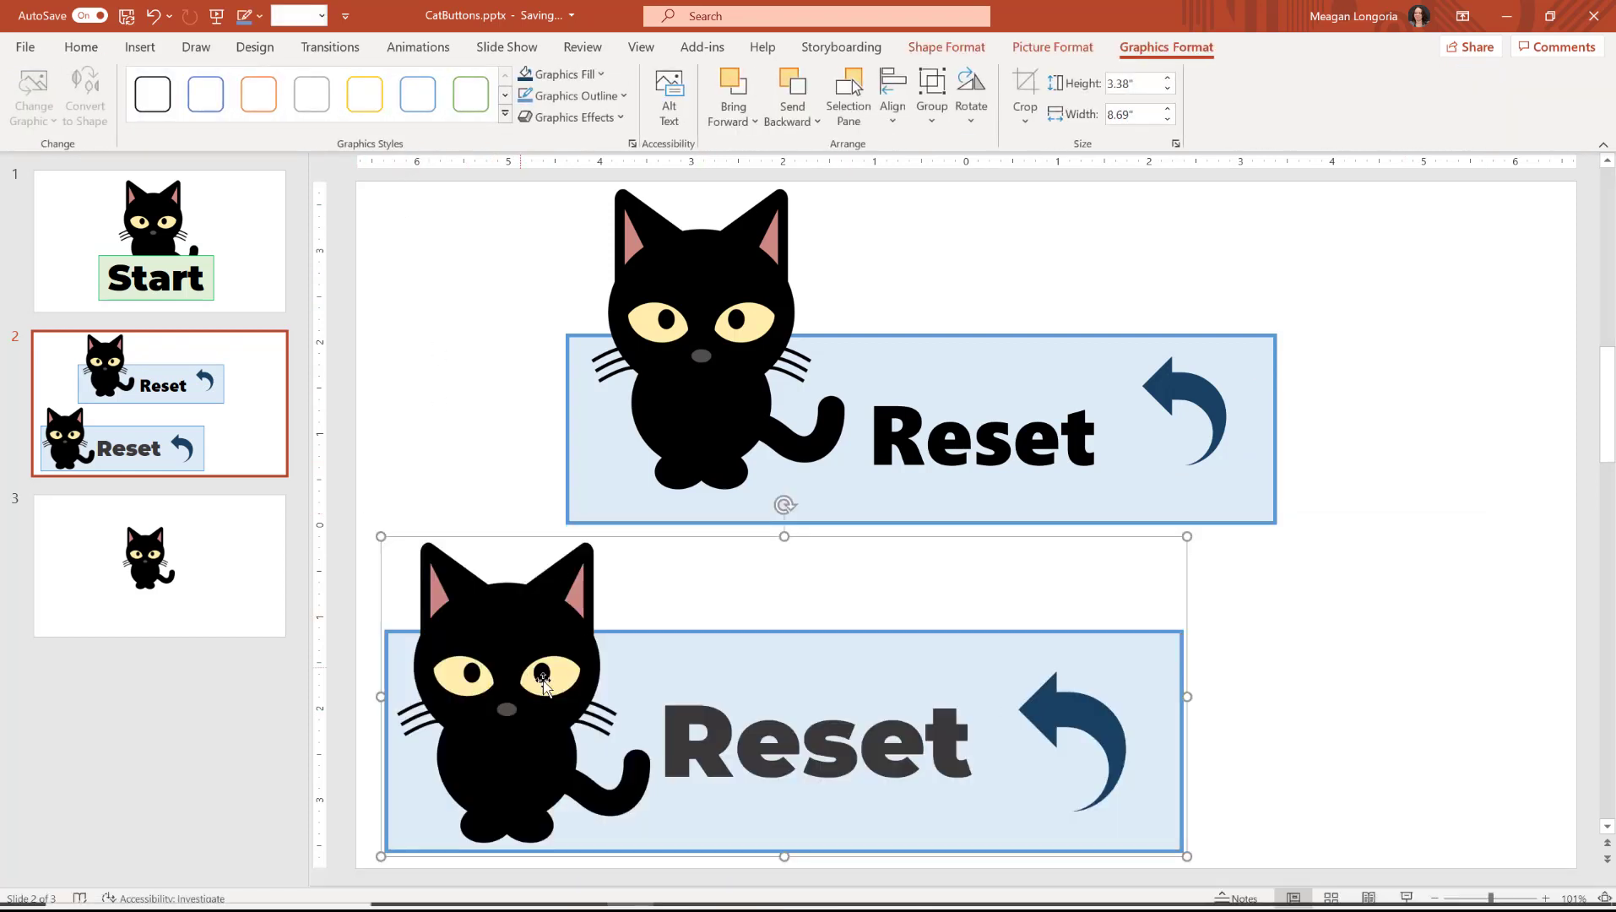
right_click(665, 732)
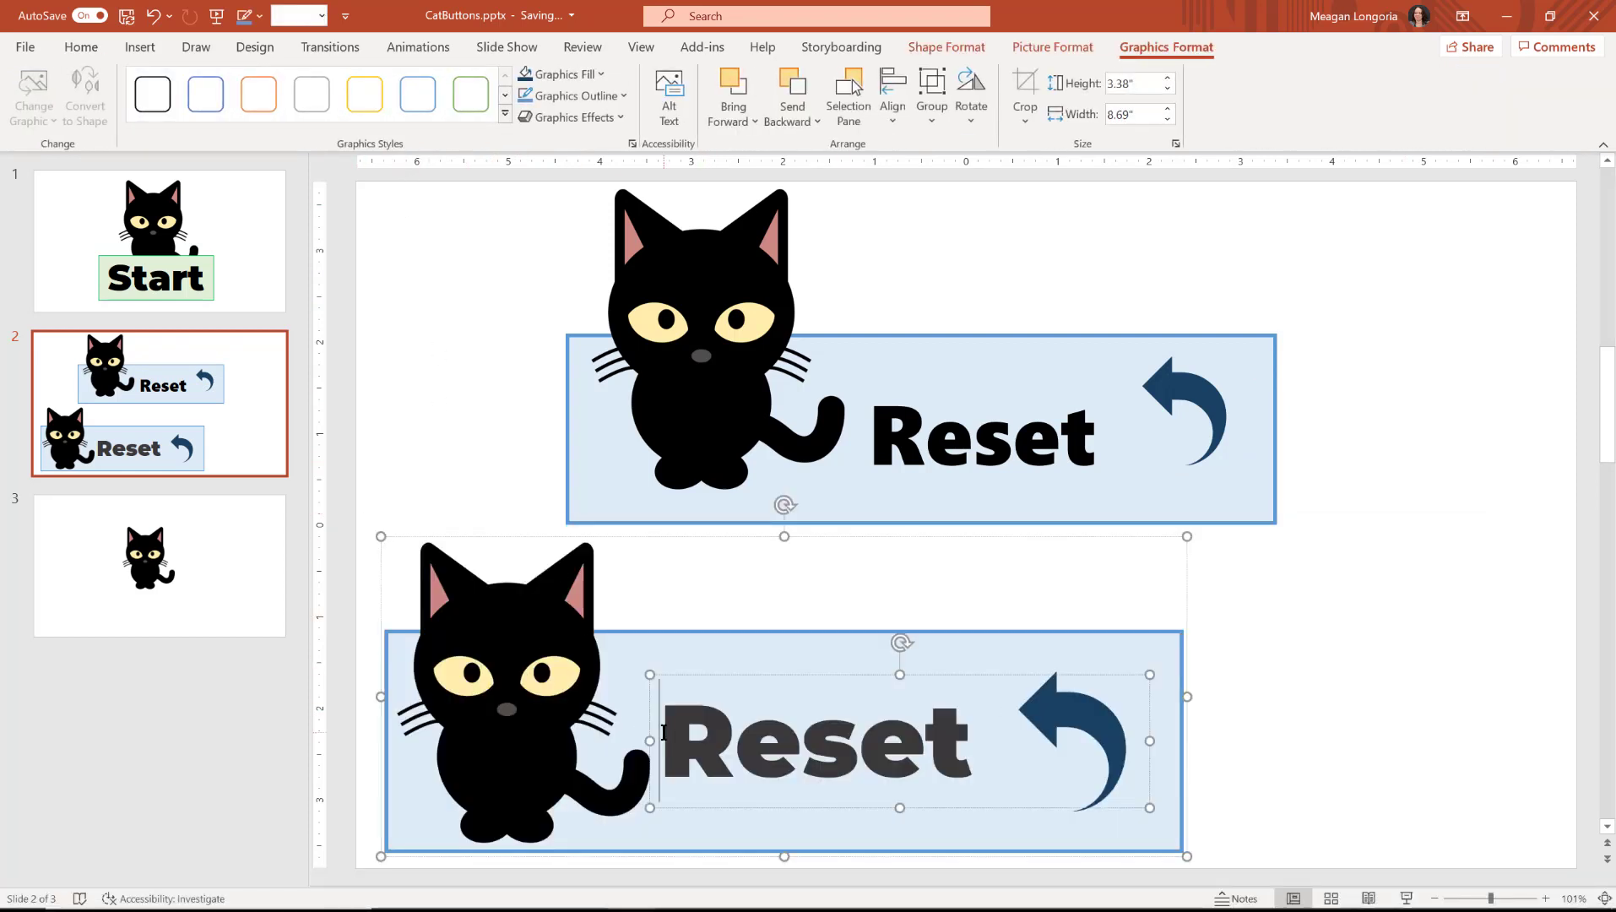
left_click(377, 463)
left_click(338, 514)
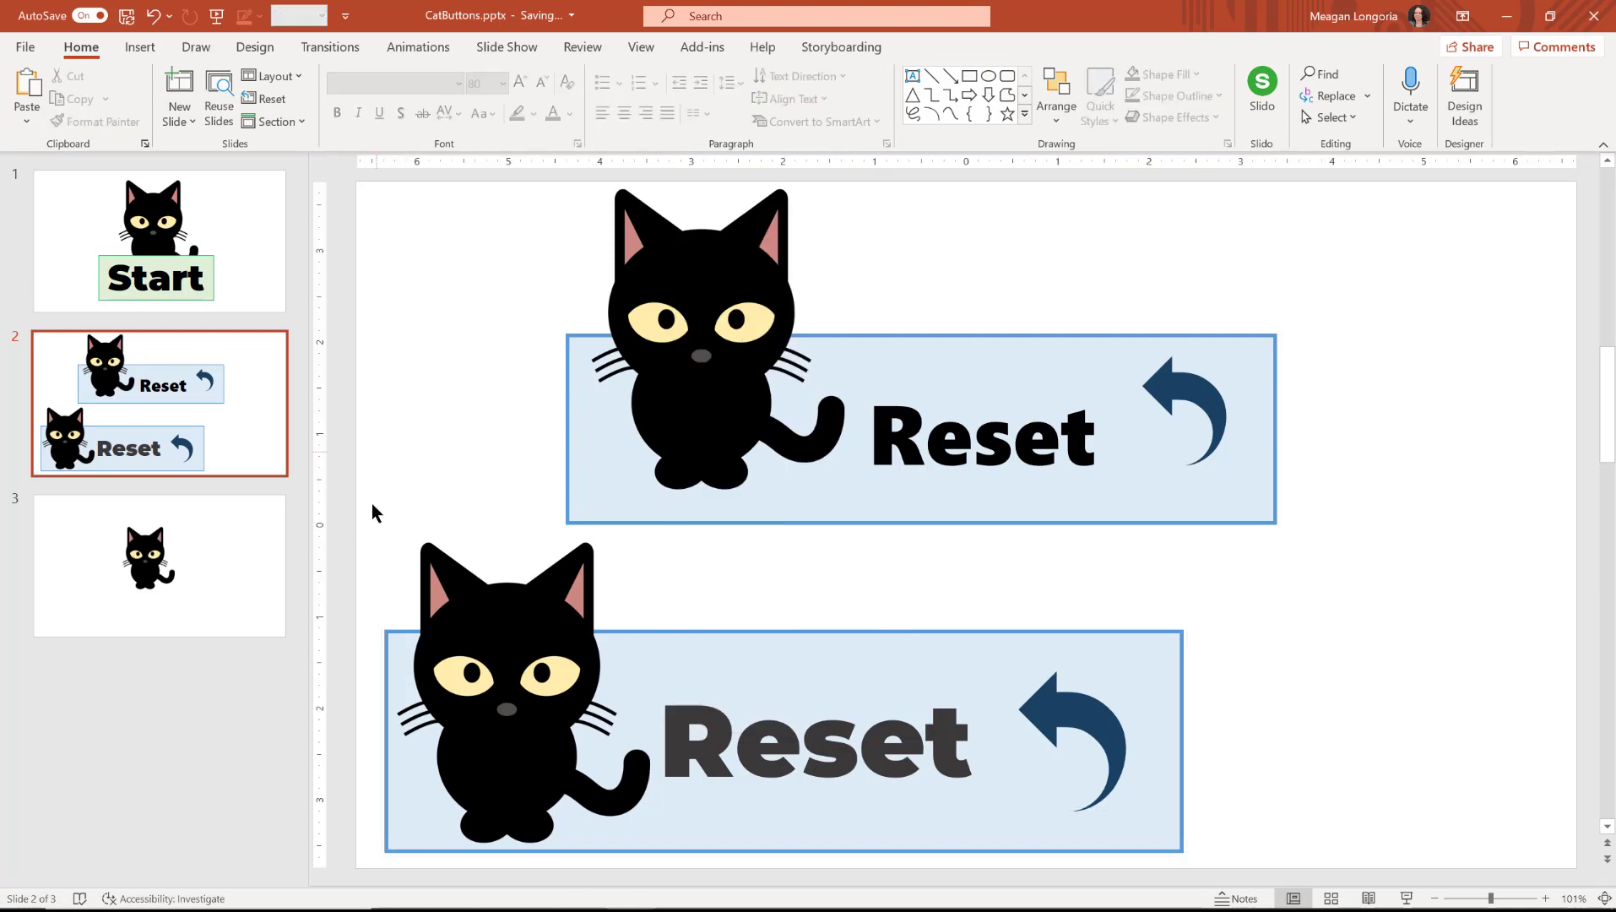
left_click_drag(360, 518, 1361, 884)
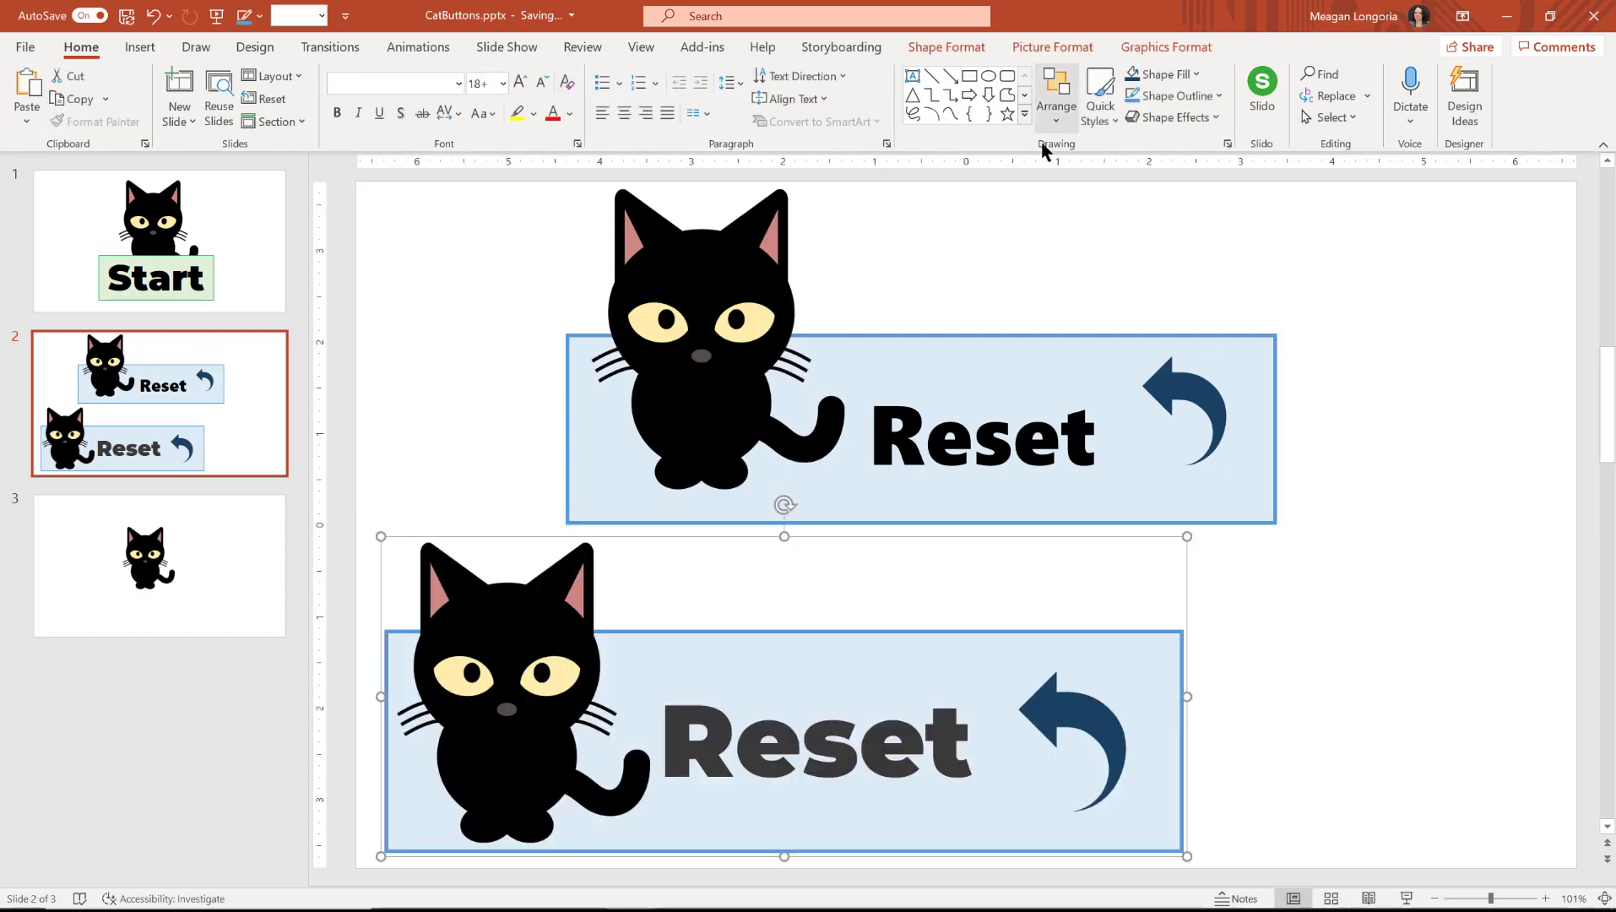
left_click(519, 253)
Group the cat, rectangle, Reset text and arrow icon of the upper button into one object.
left_click_drag(509, 174, 1352, 558)
left_click(1055, 105)
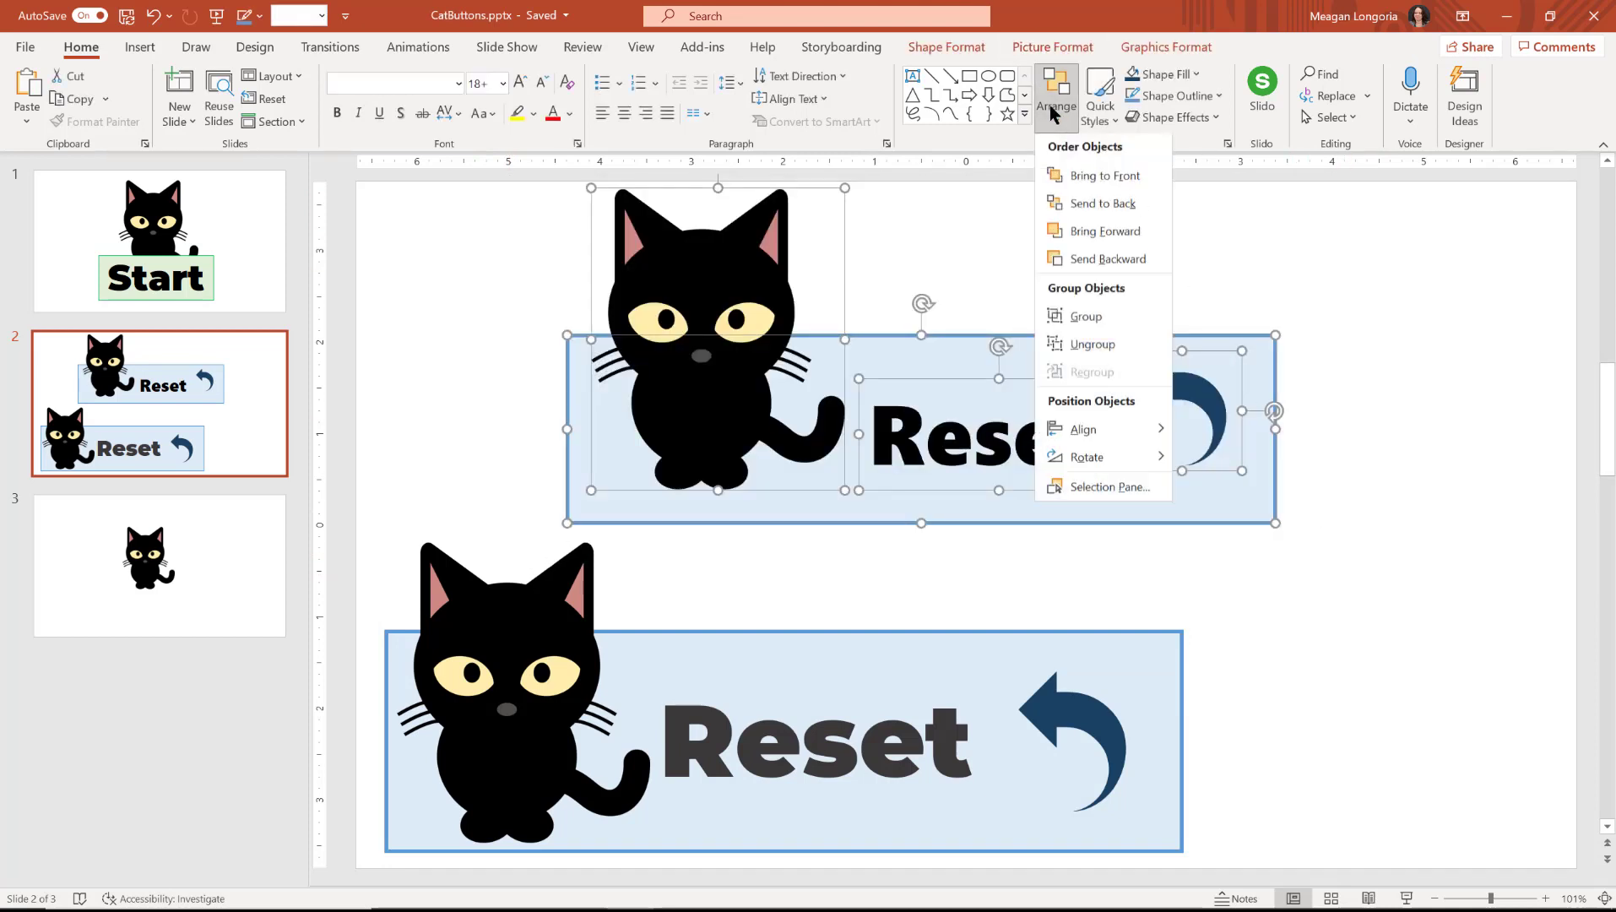
left_click(1121, 318)
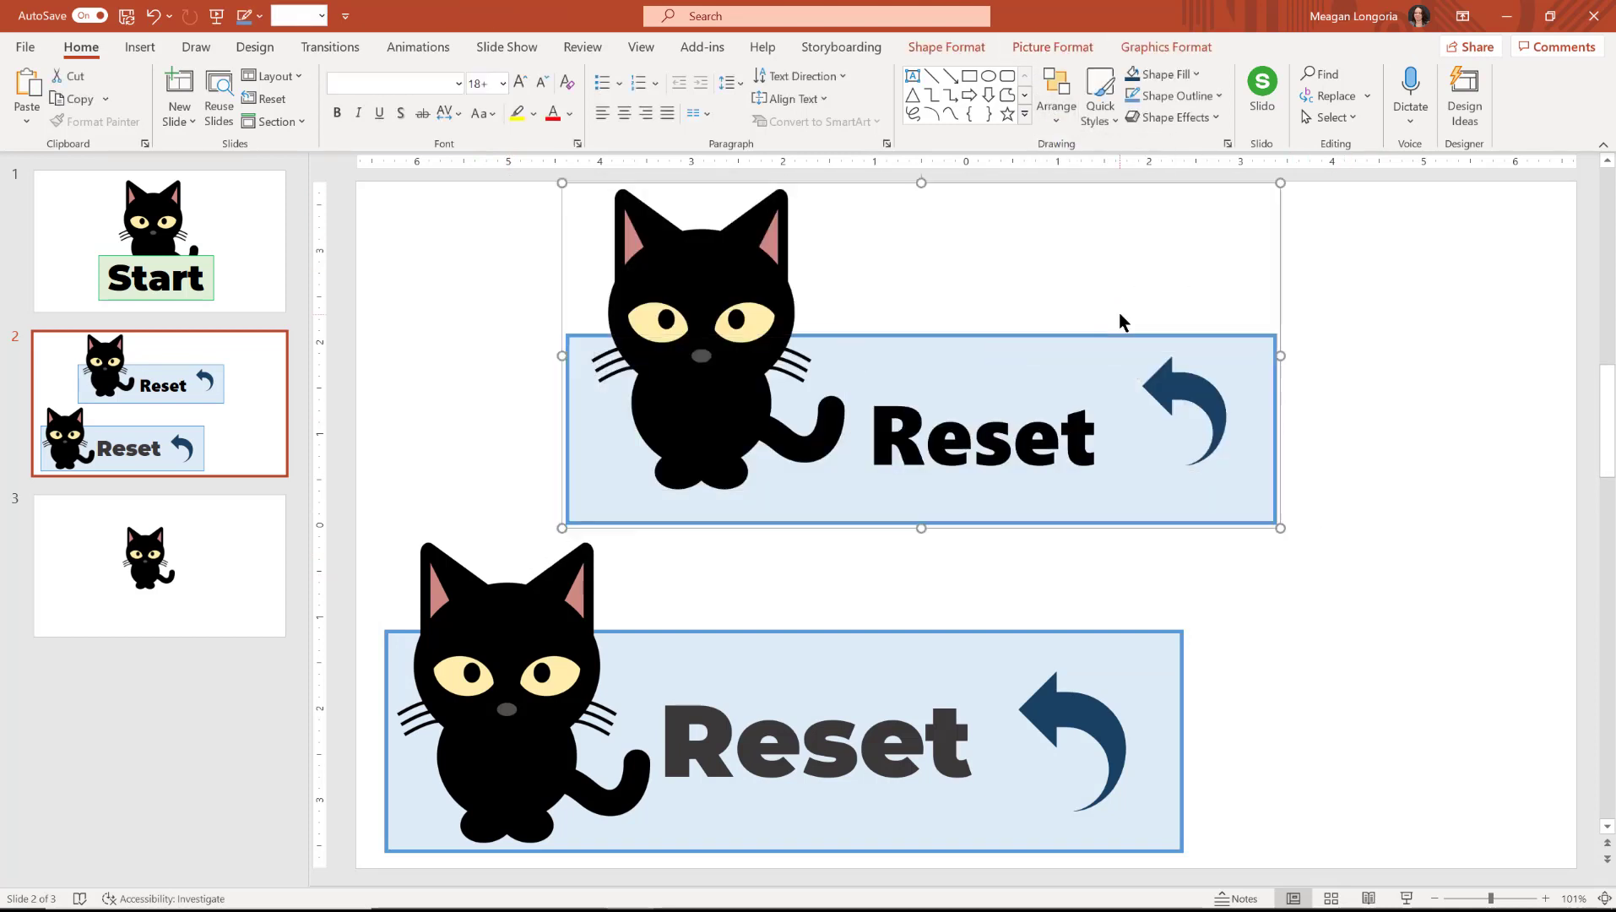
Save the grouped Reset button as a PNG picture named CatResetDemo.png in the Pictures folder.
right_click(1134, 498)
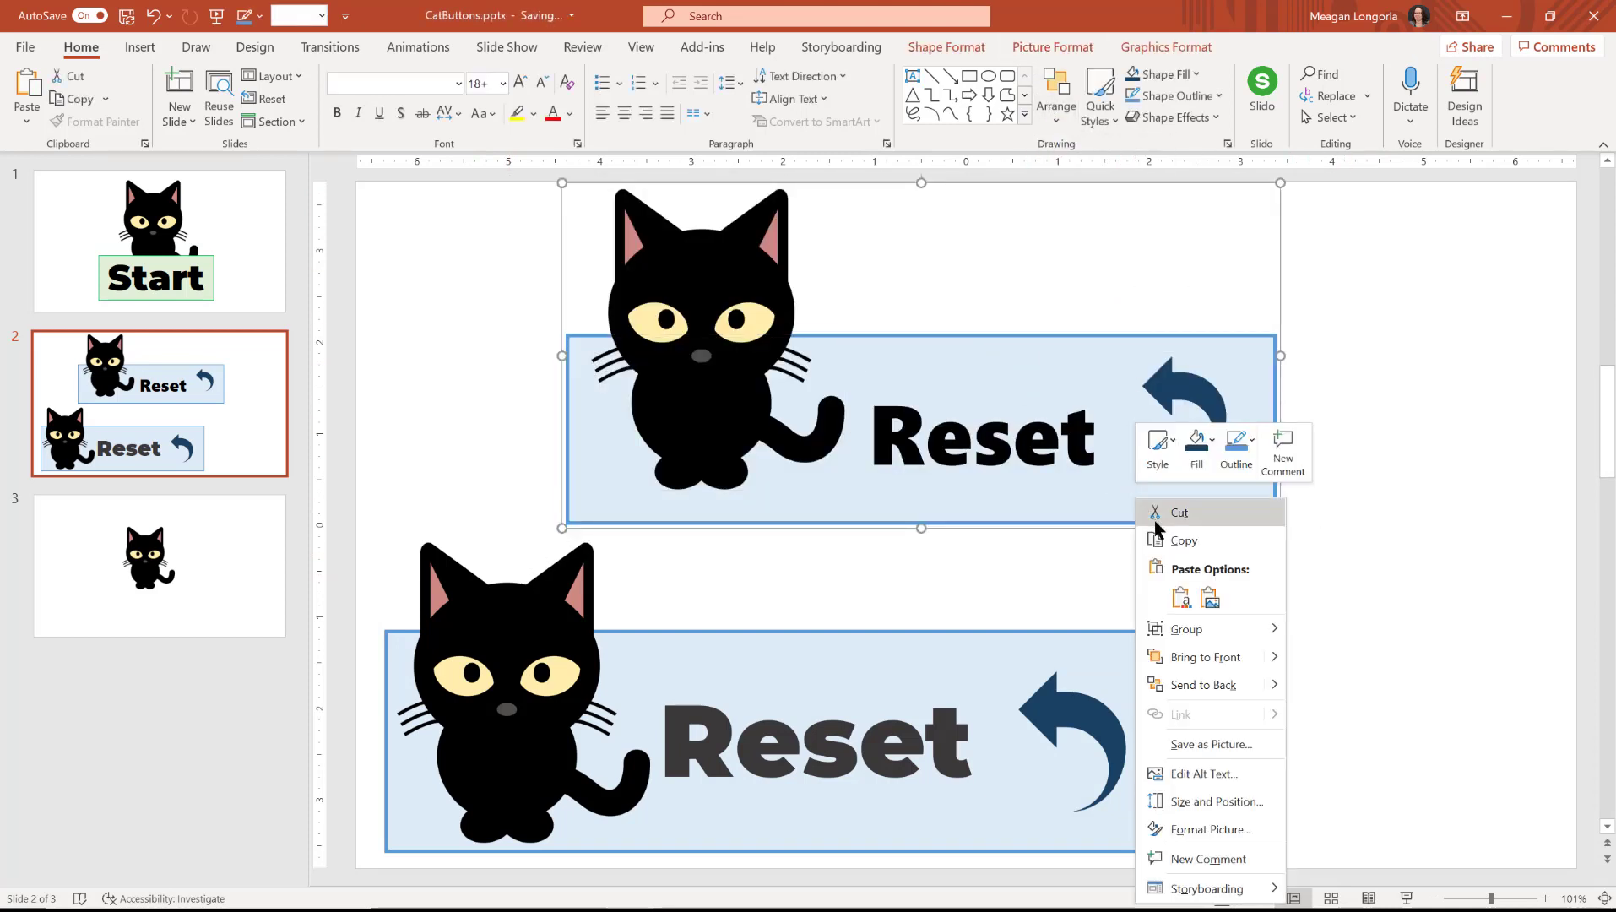
left_click(1211, 742)
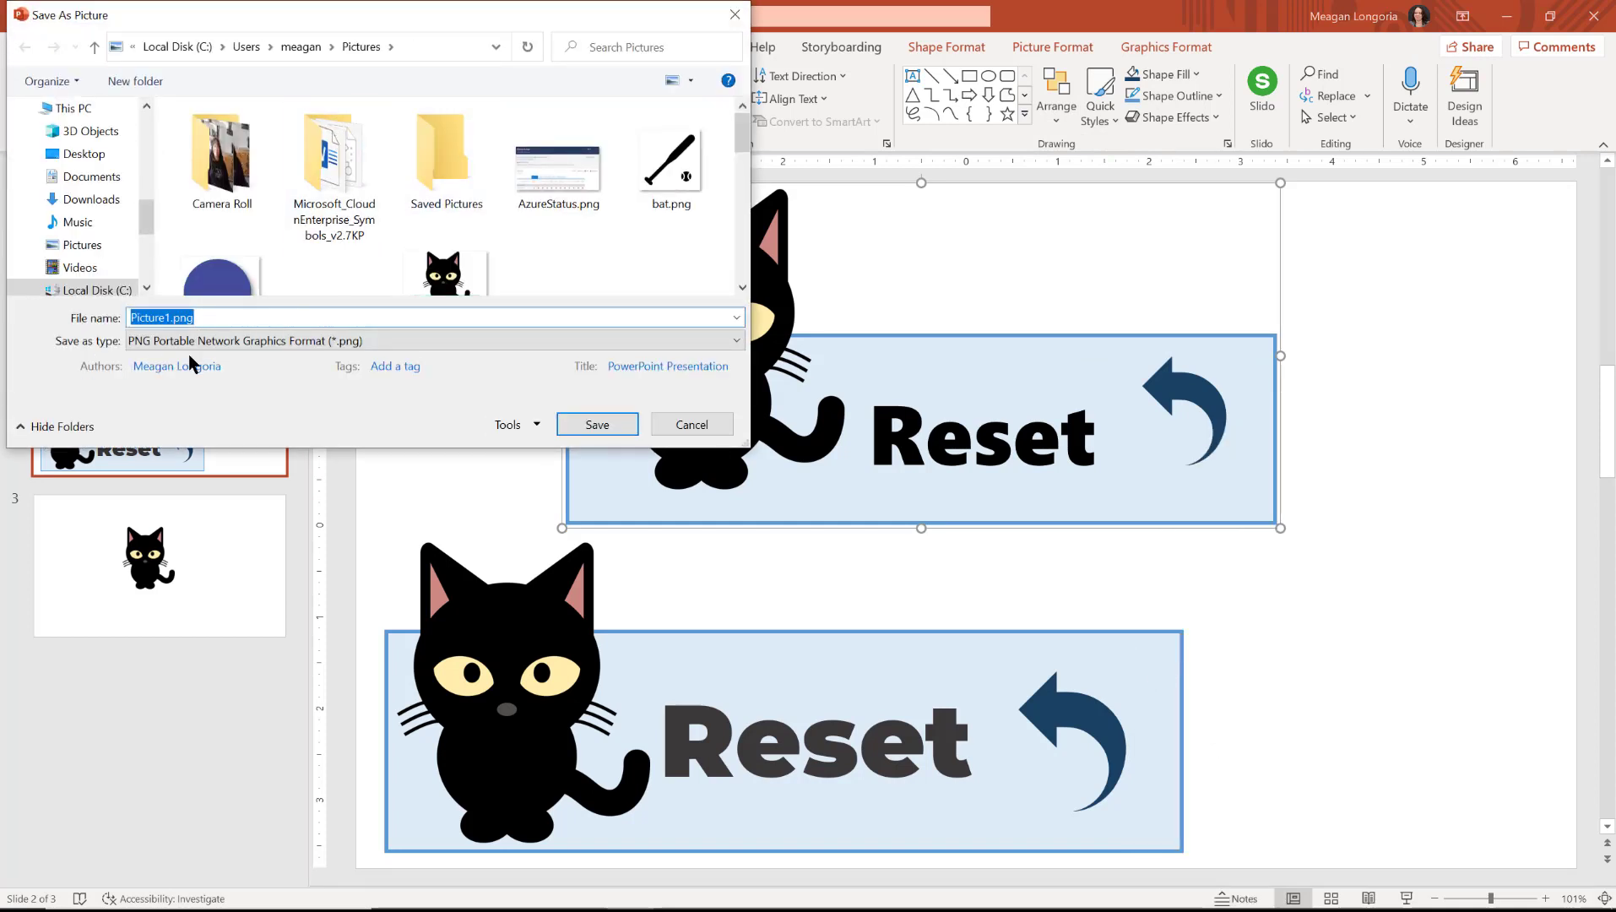
type("CatRe")
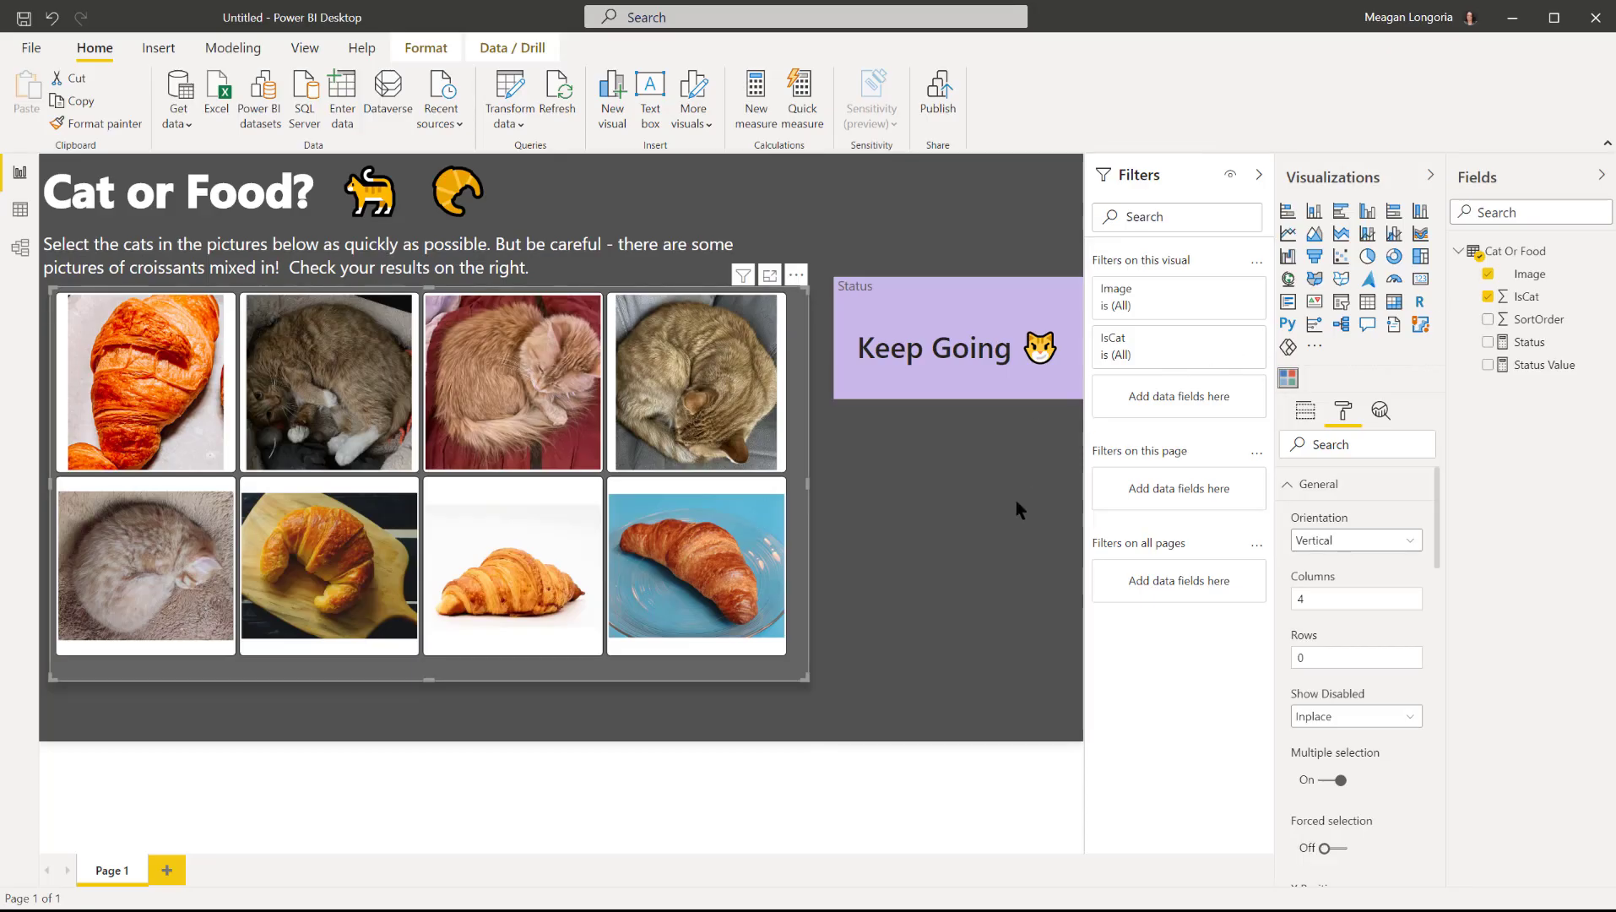
Switch to Power BI Desktop and insert CatResetDemo.png from the Pictures folder as an image on Page 1.
left_click(169, 49)
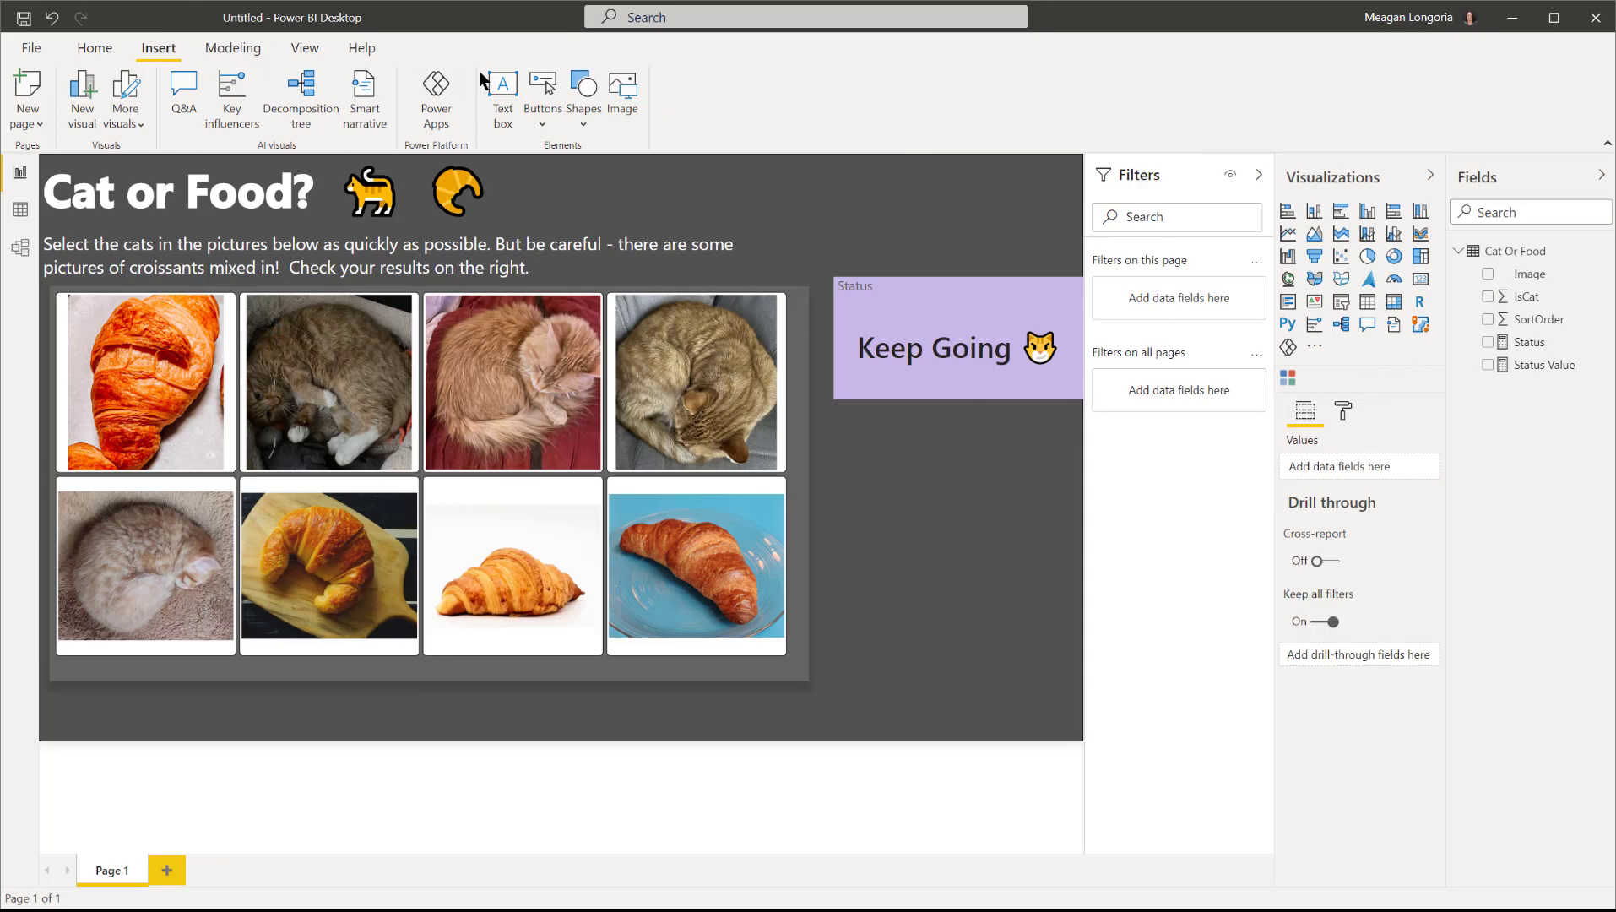
left_click(611, 116)
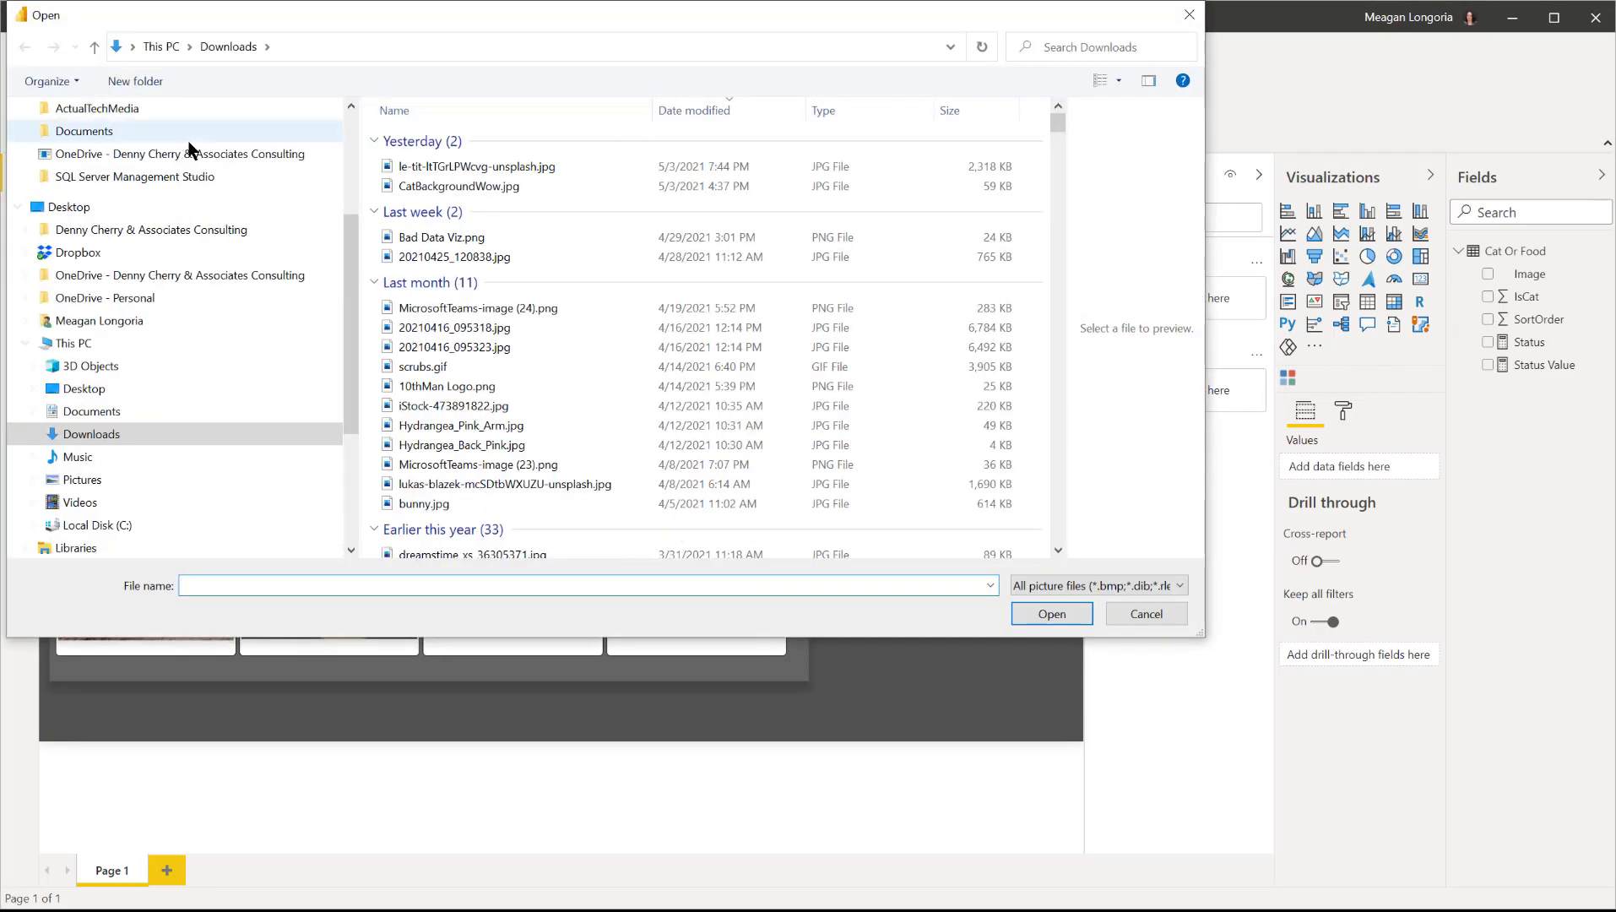
left_click(94, 481)
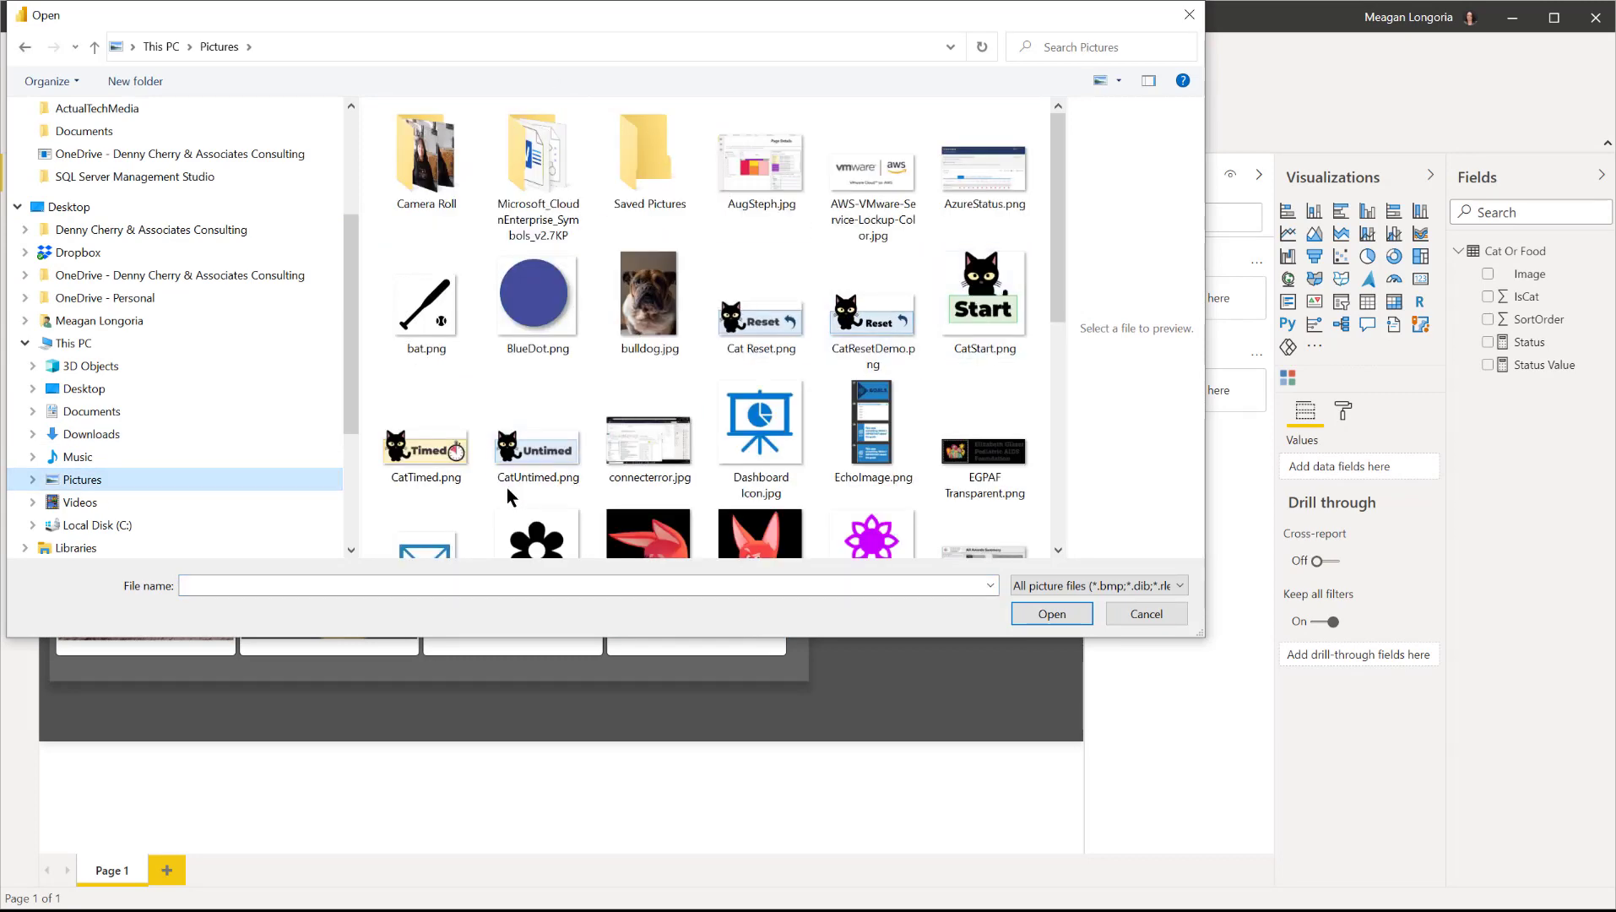
double_click(878, 320)
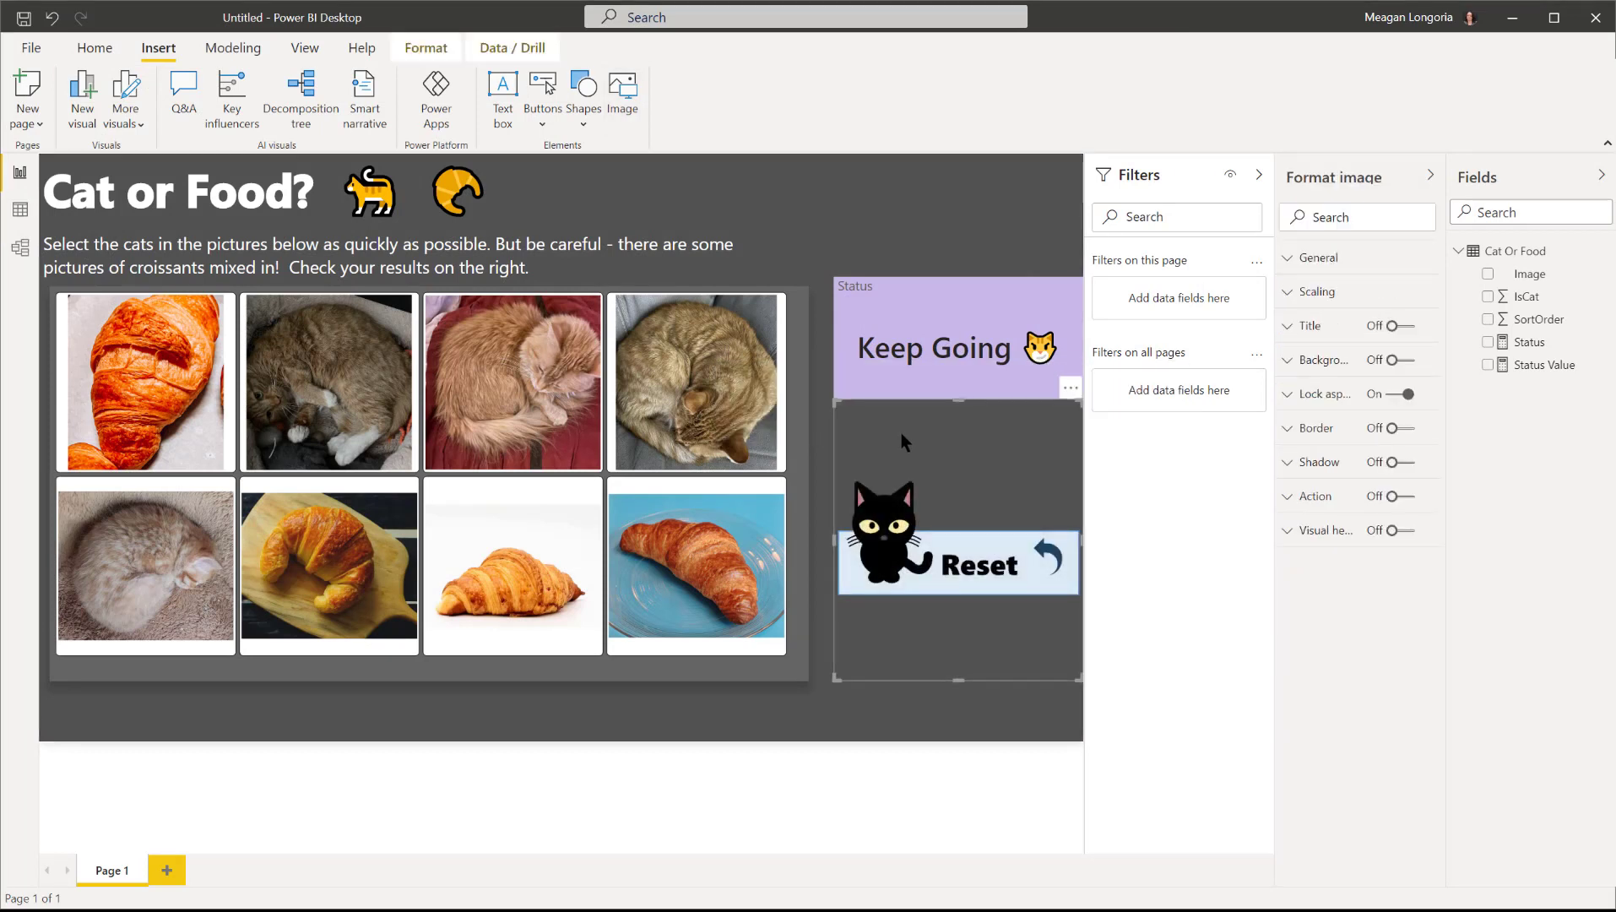
Shrink the Reset image and place it below the Status card, with its lower edge level with the picture slicer's.
left_click_drag(957, 398, 920, 532)
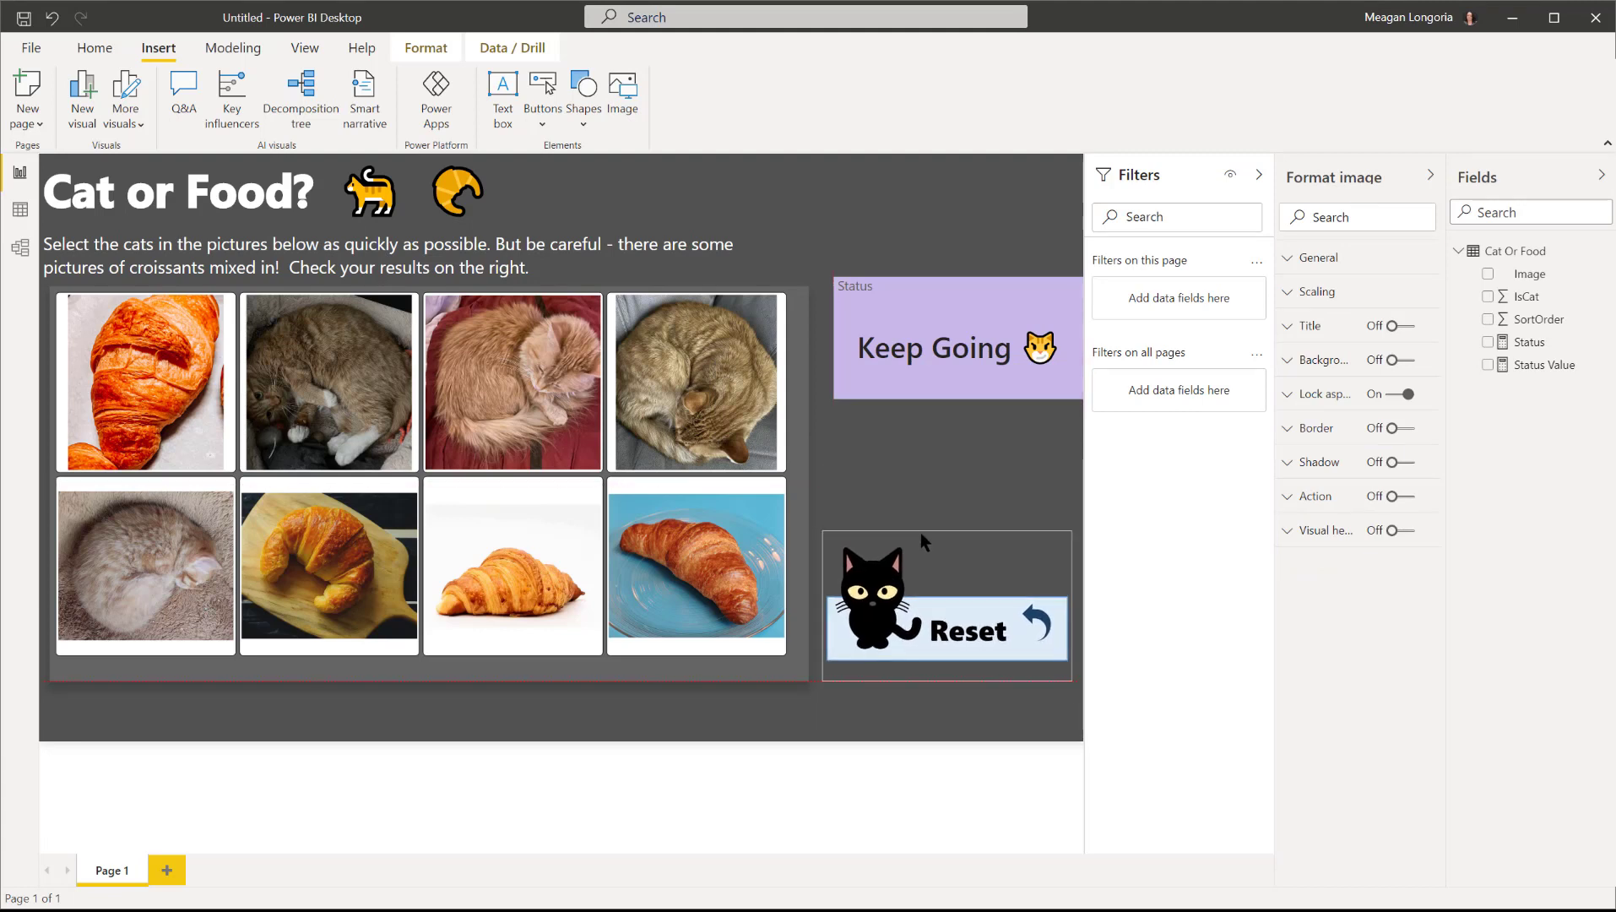
left_click(916, 461)
mouse_move(666, 422)
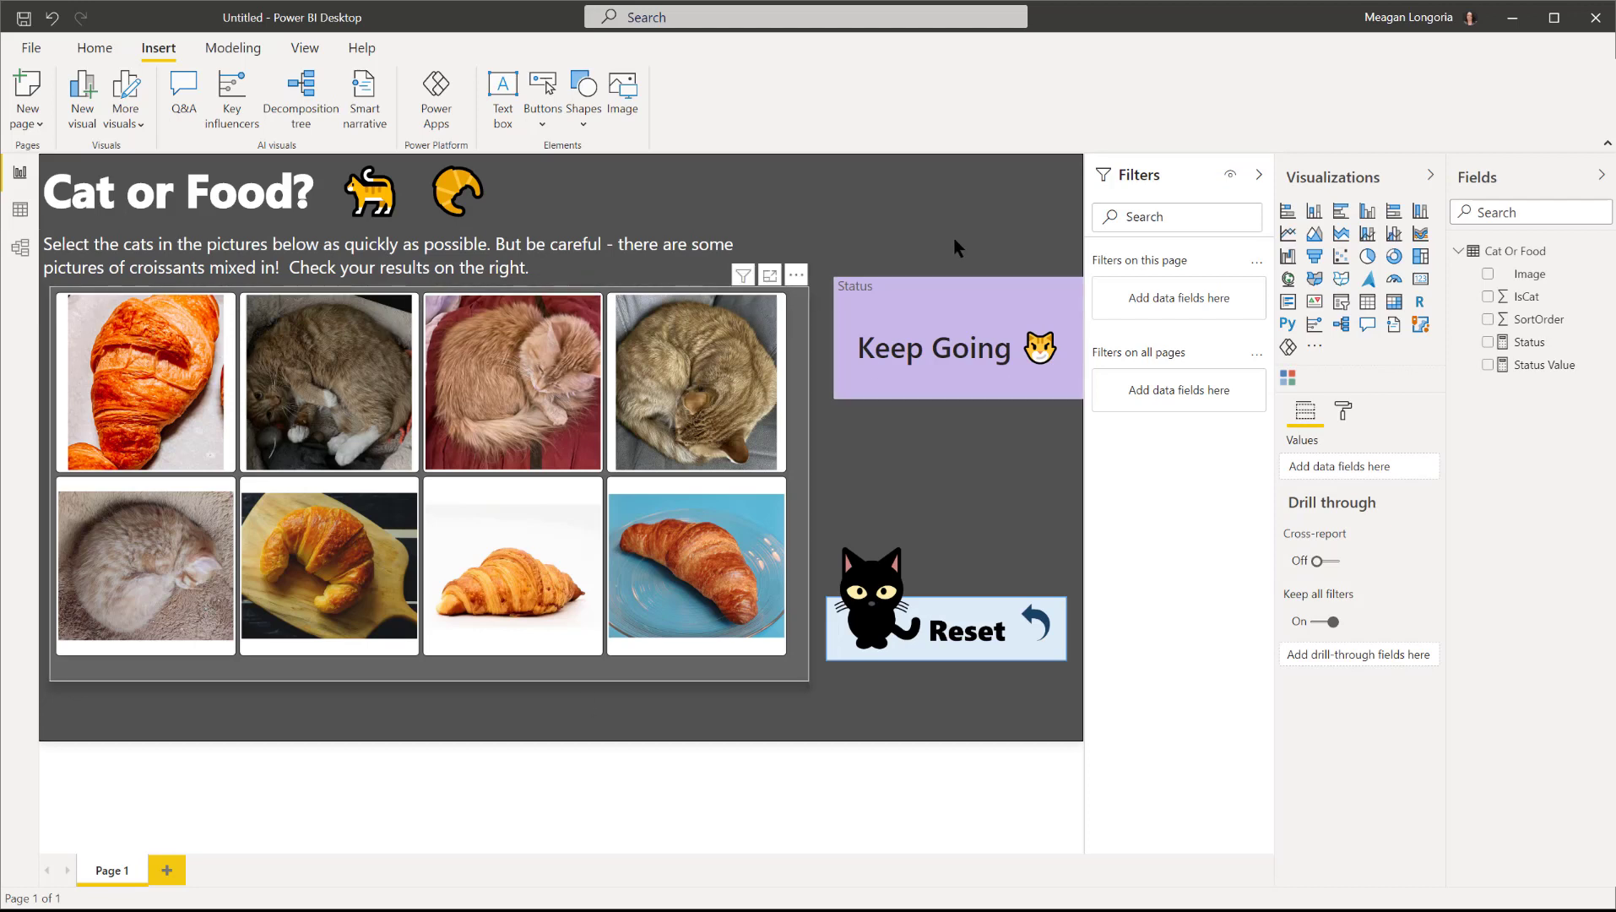
Add a bookmark of the page with no pictures selected and name it Reset.
left_click(305, 47)
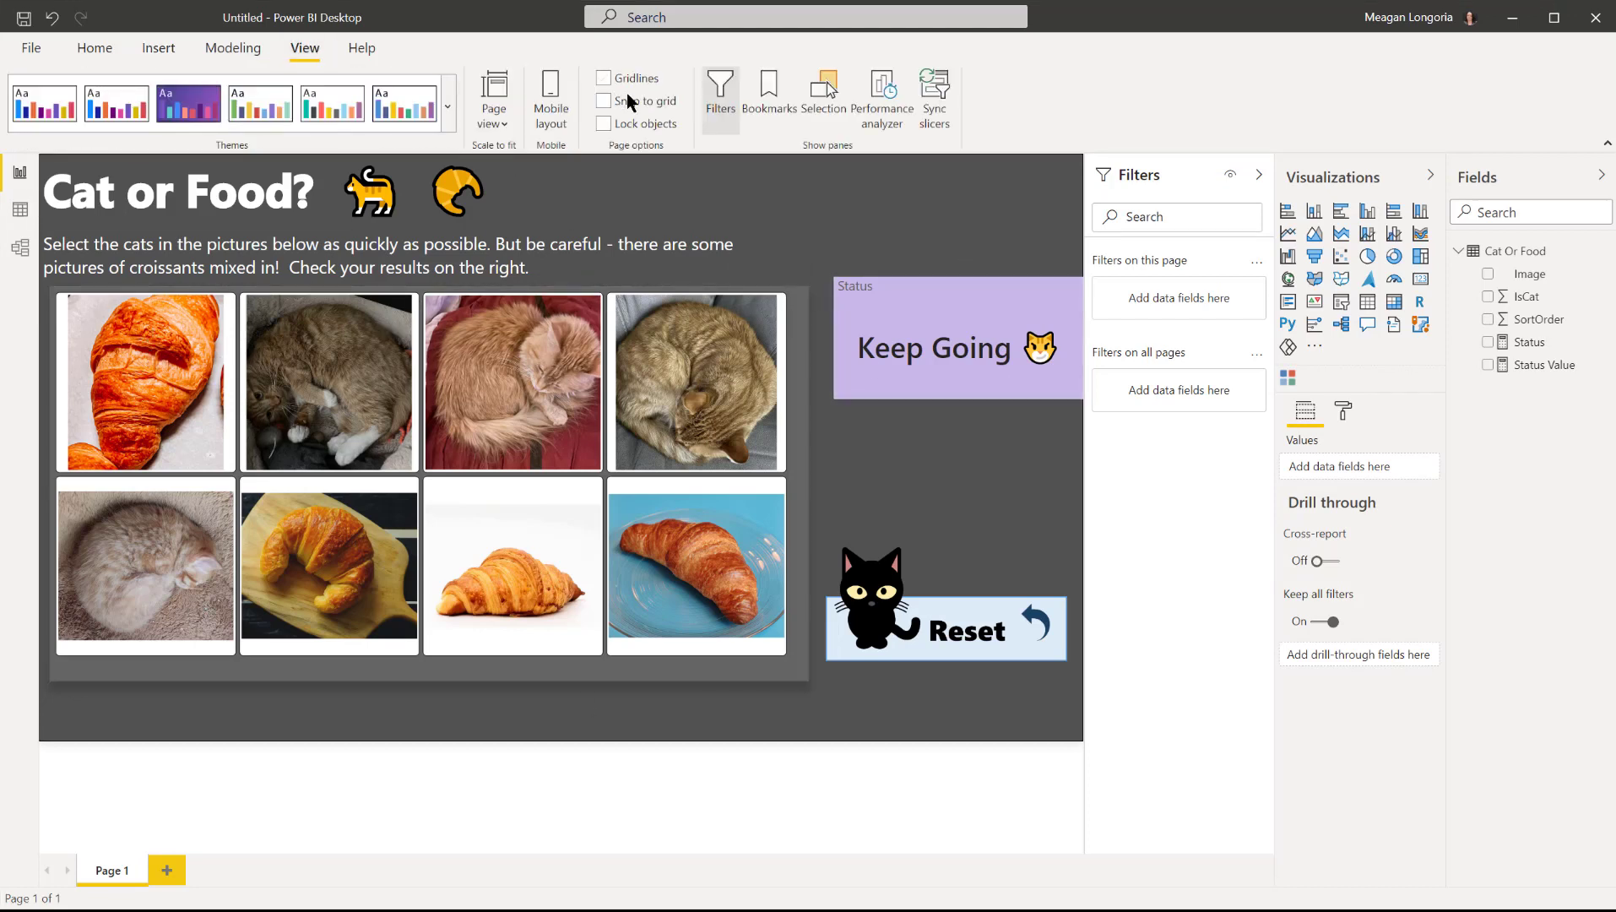
left_click(766, 97)
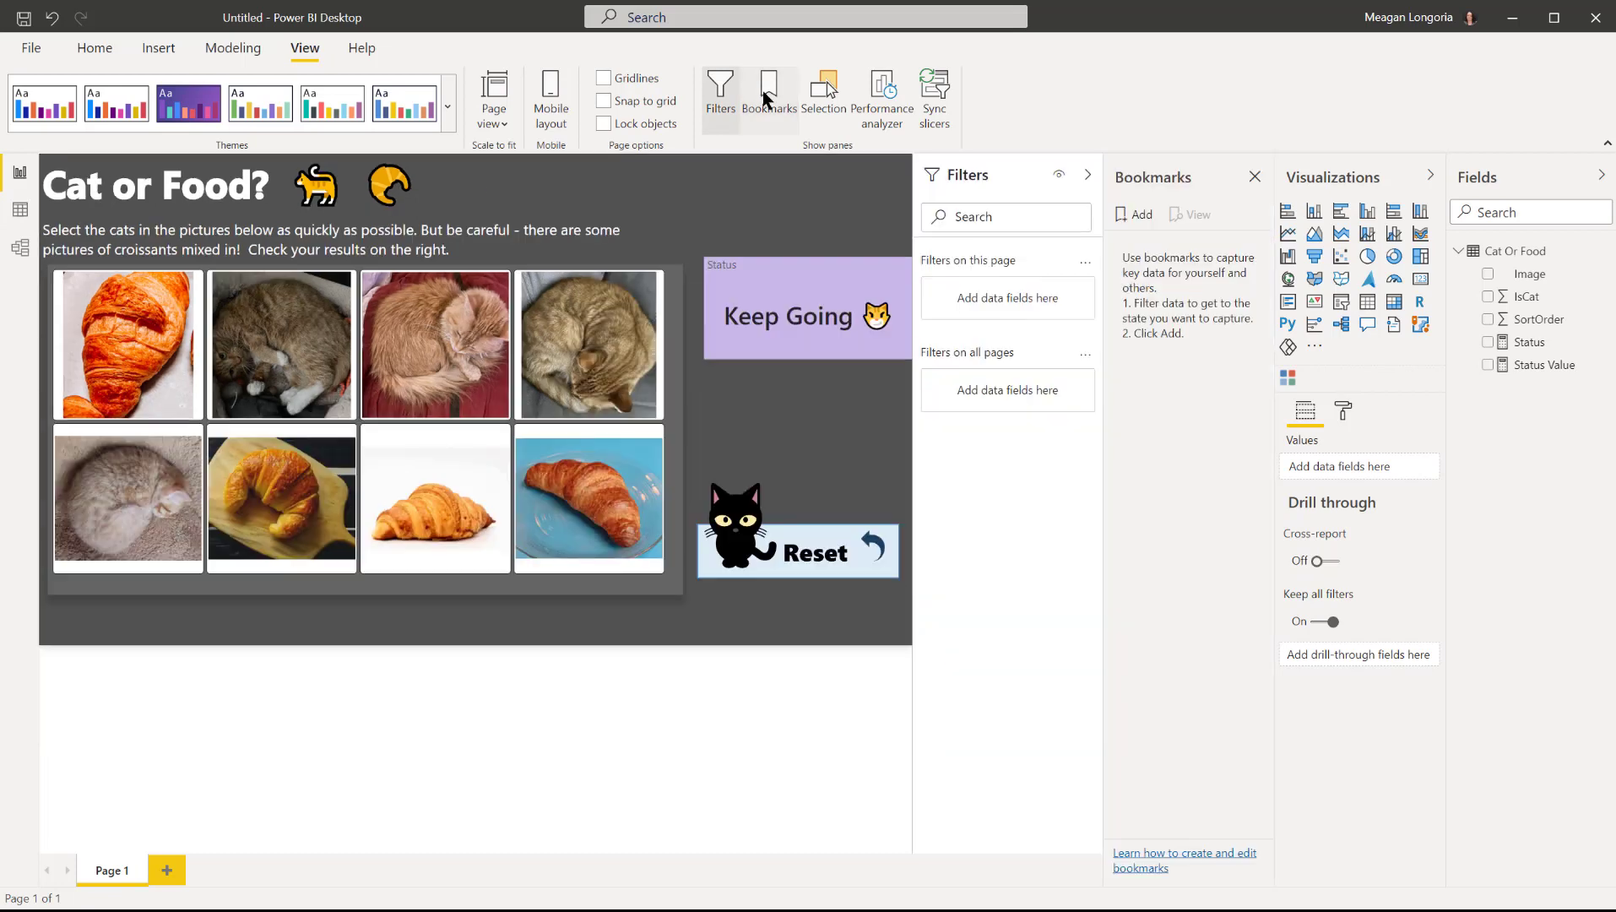
left_click(1136, 216)
double_click(1147, 245)
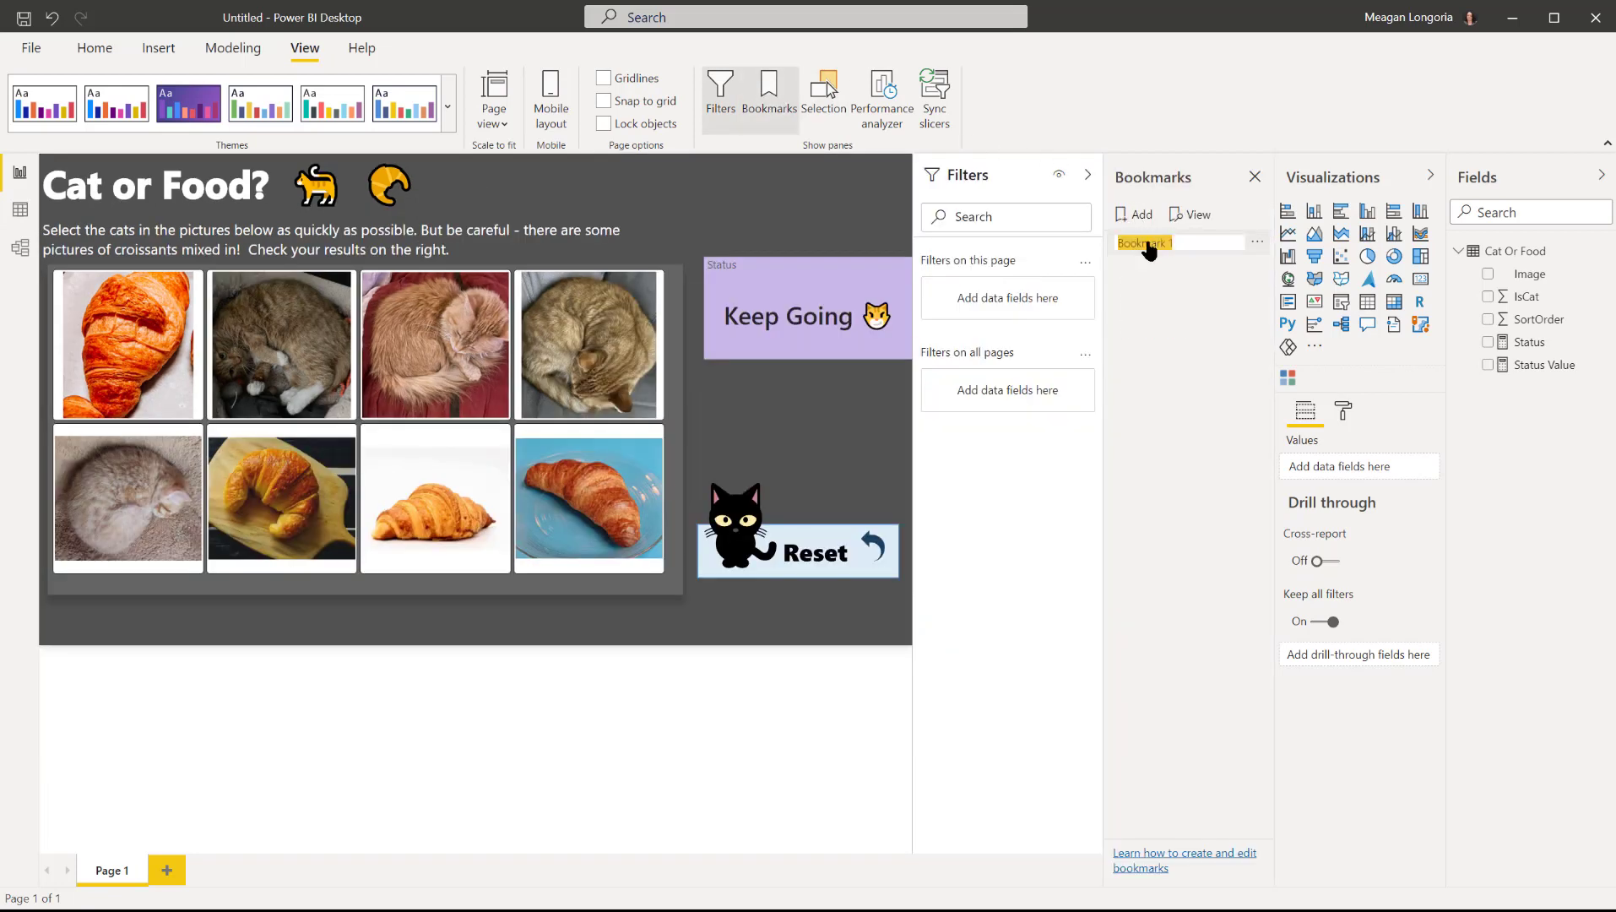
type("Reset")
key("Return")
left_click(1148, 249)
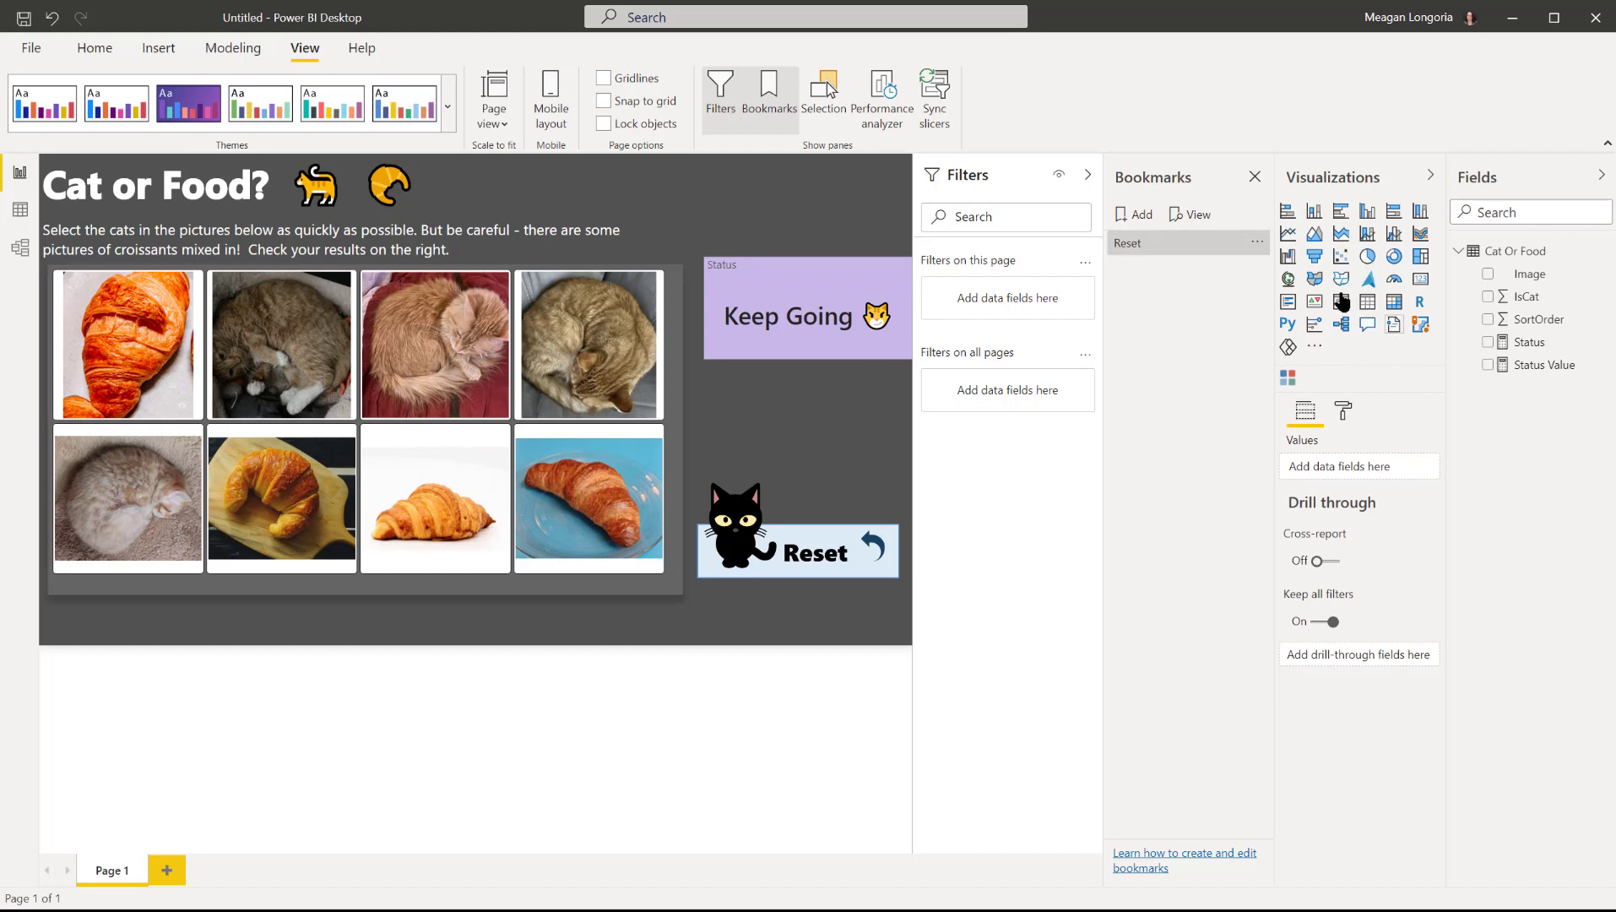
Turn on the Reset image's action, set its type to Bookmark and assign the Reset bookmark.
left_click(768, 564)
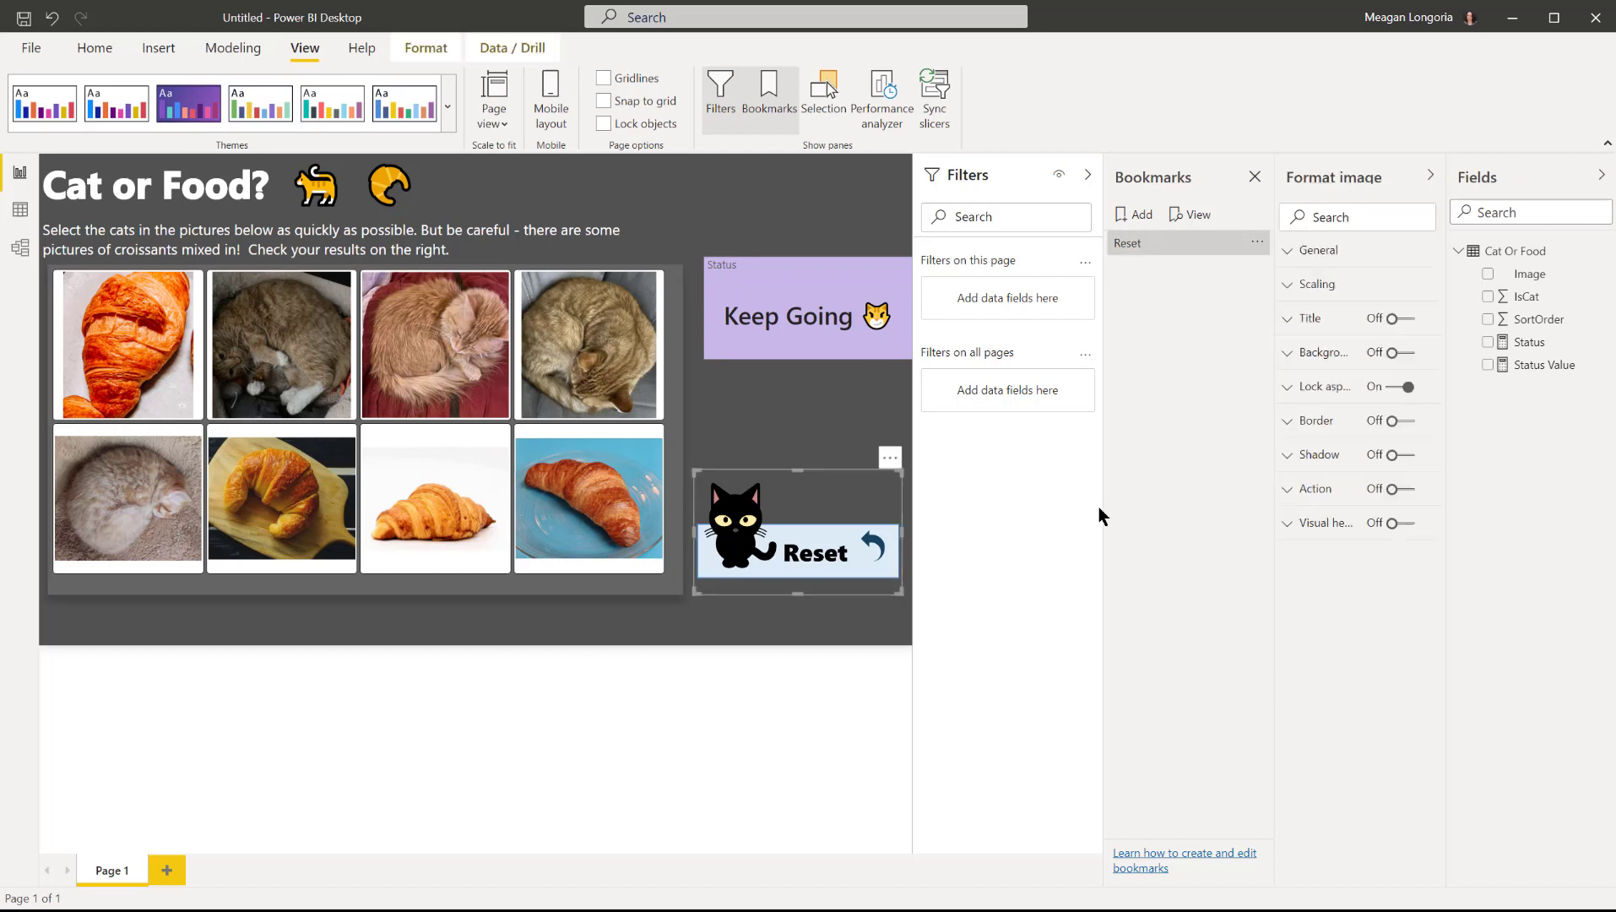
left_click(1407, 498)
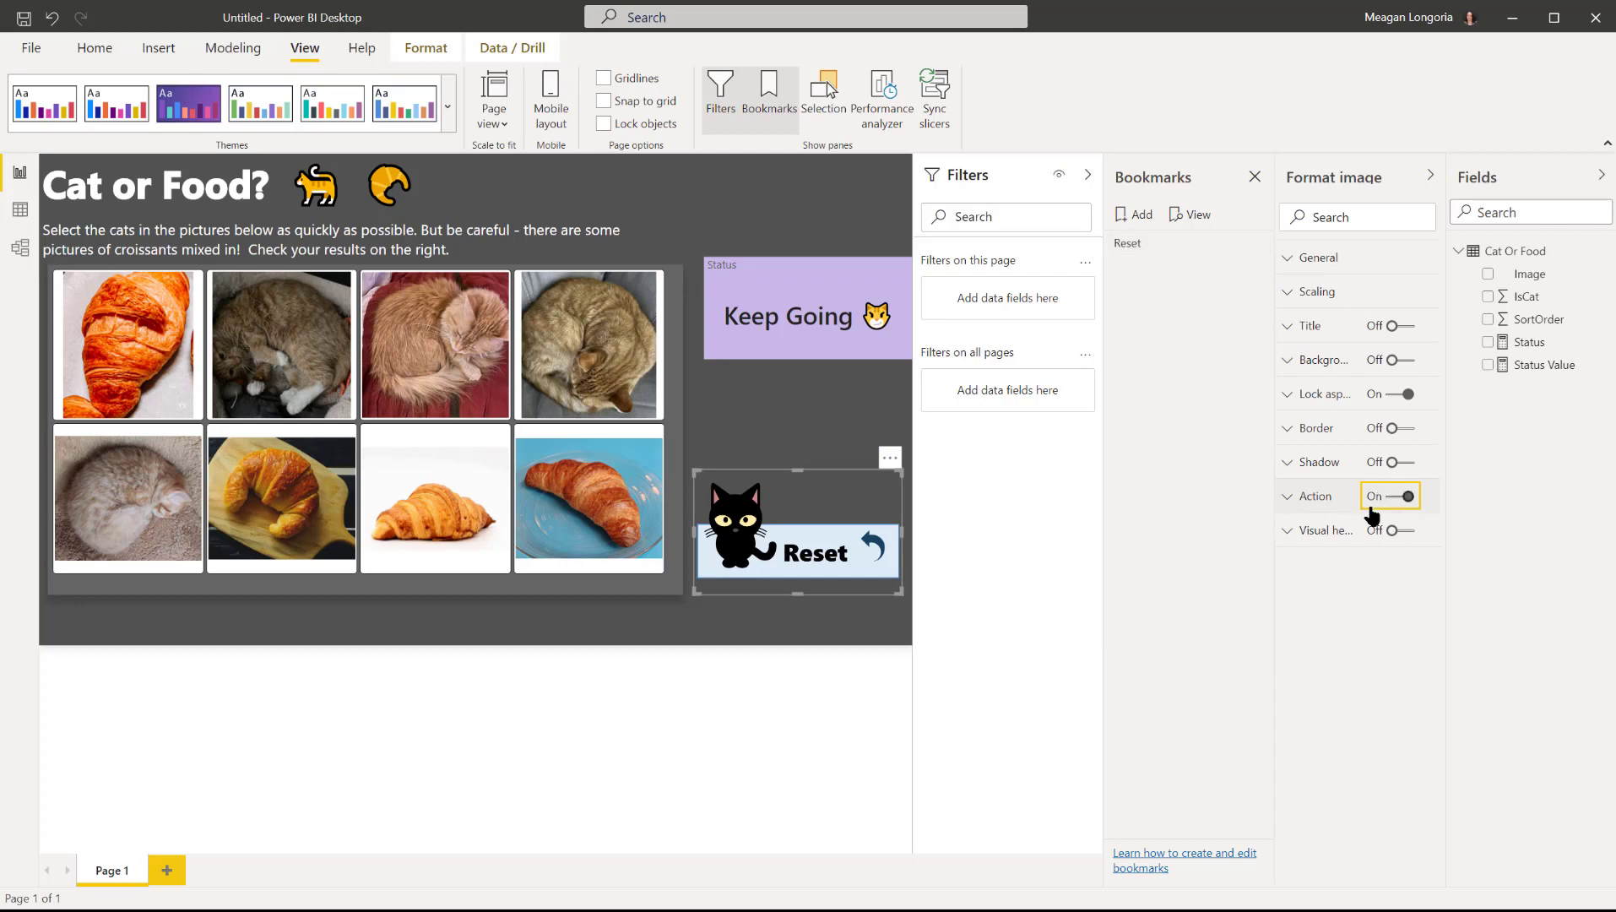
left_click(1300, 499)
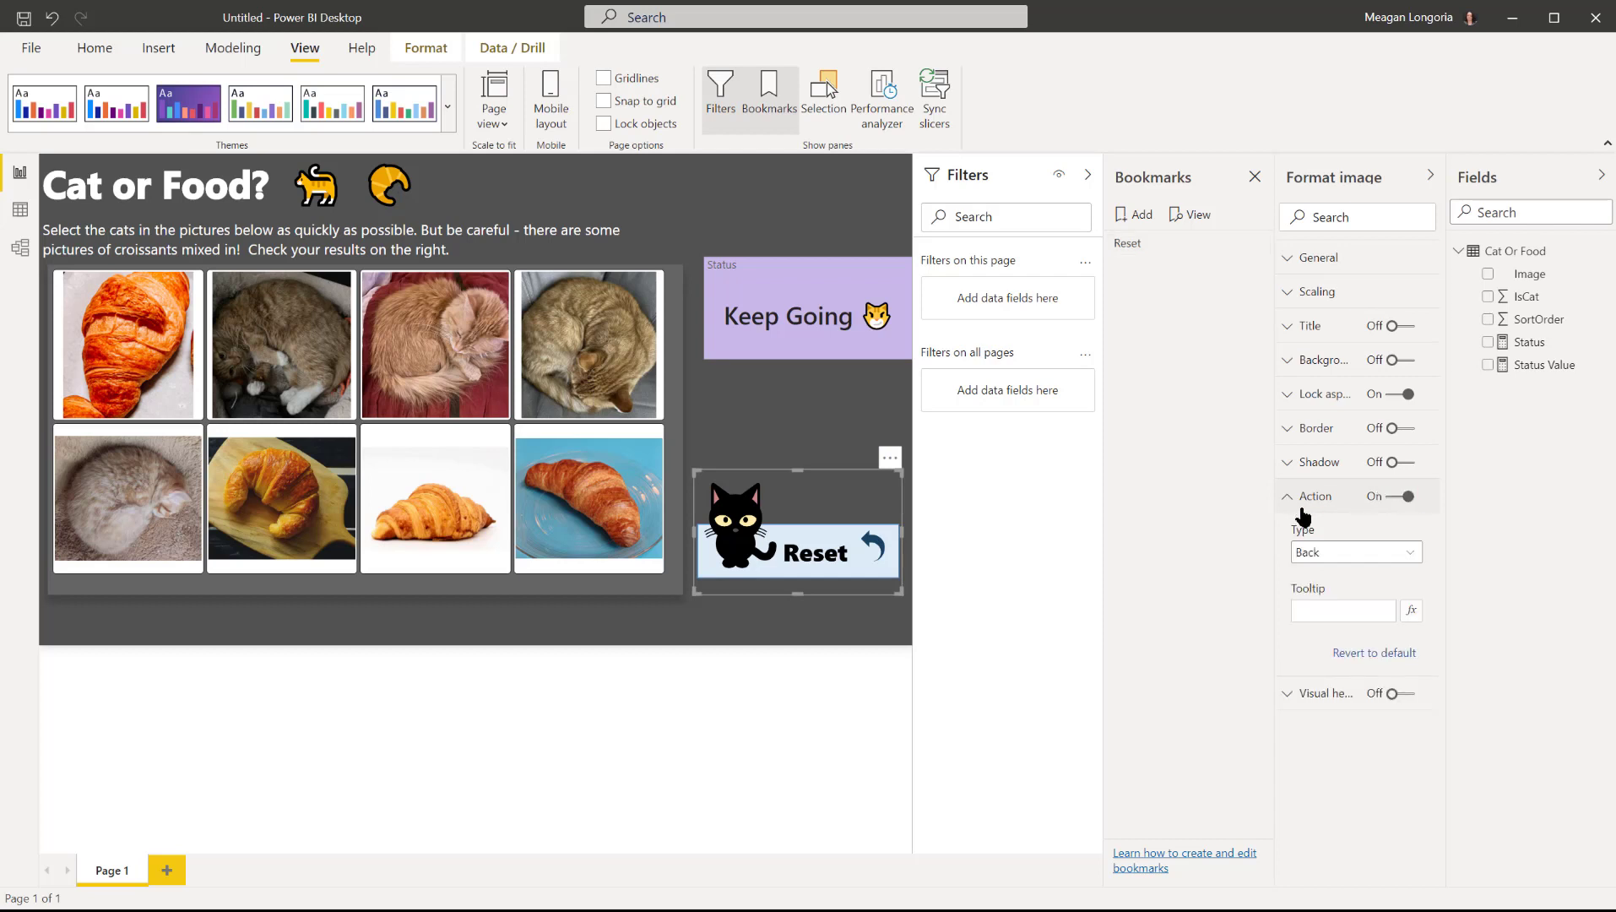
left_click(1358, 557)
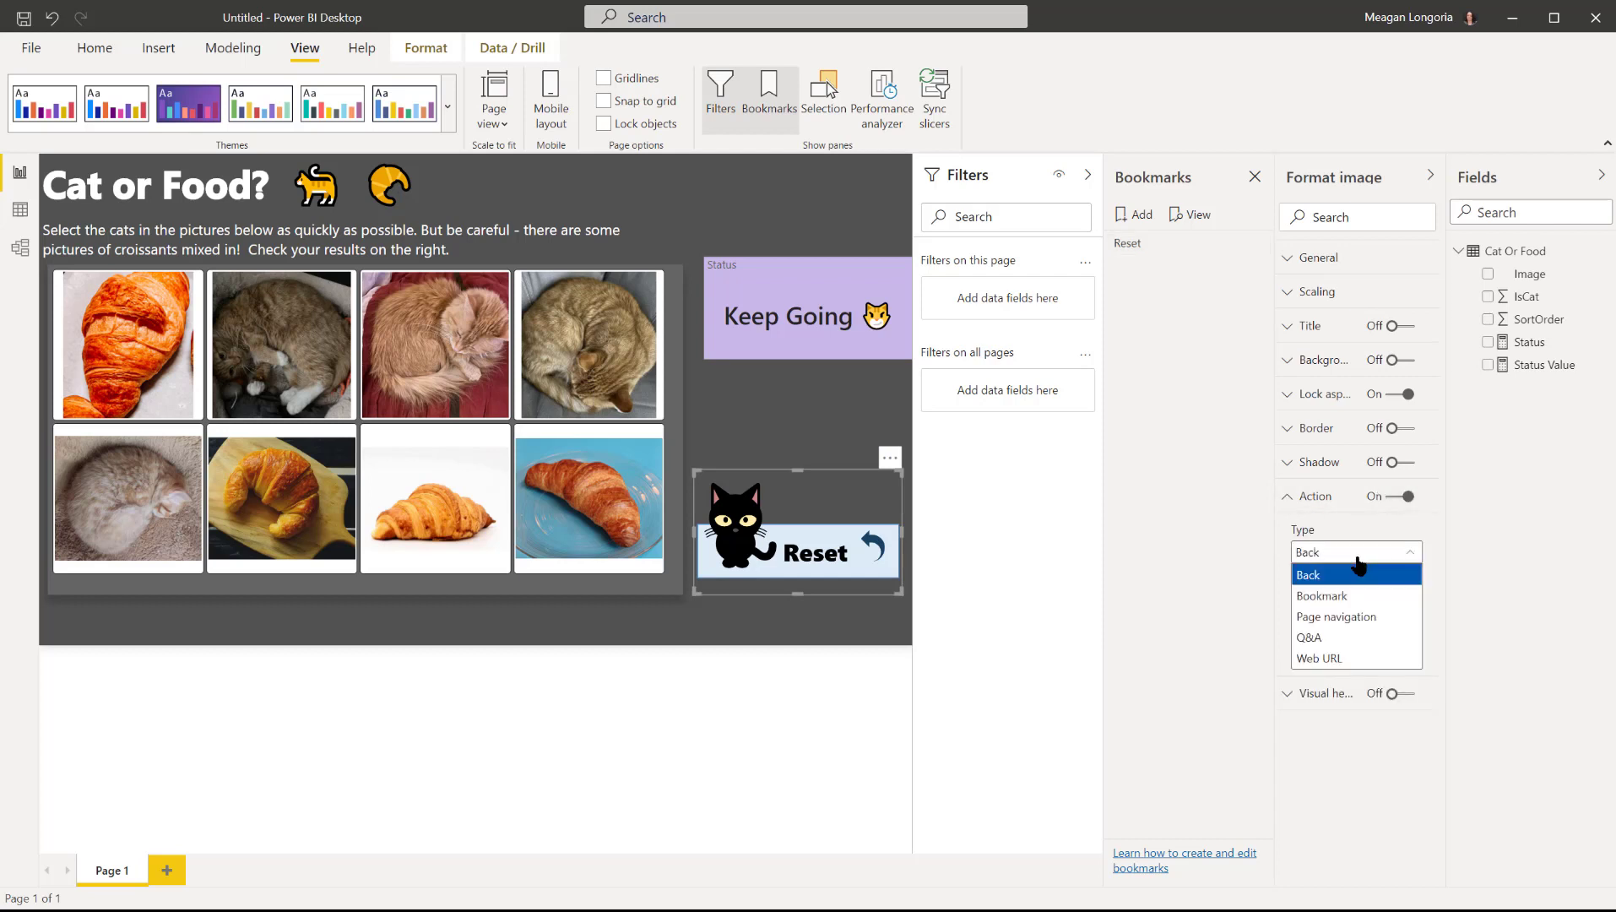
left_click(1349, 606)
left_click(1334, 613)
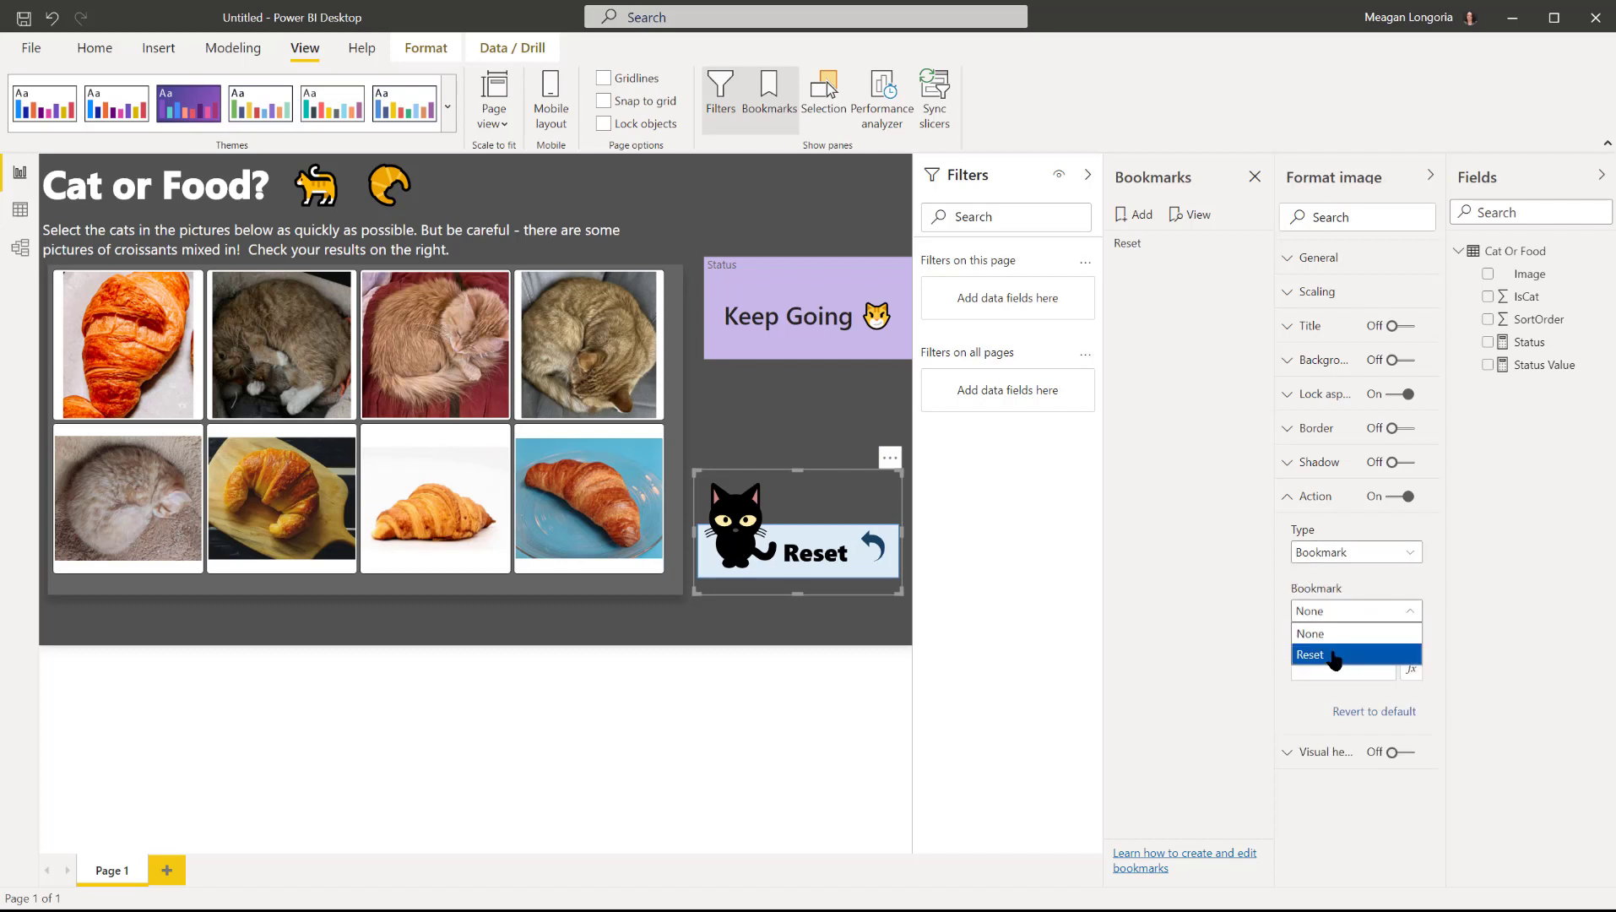
left_click(1333, 655)
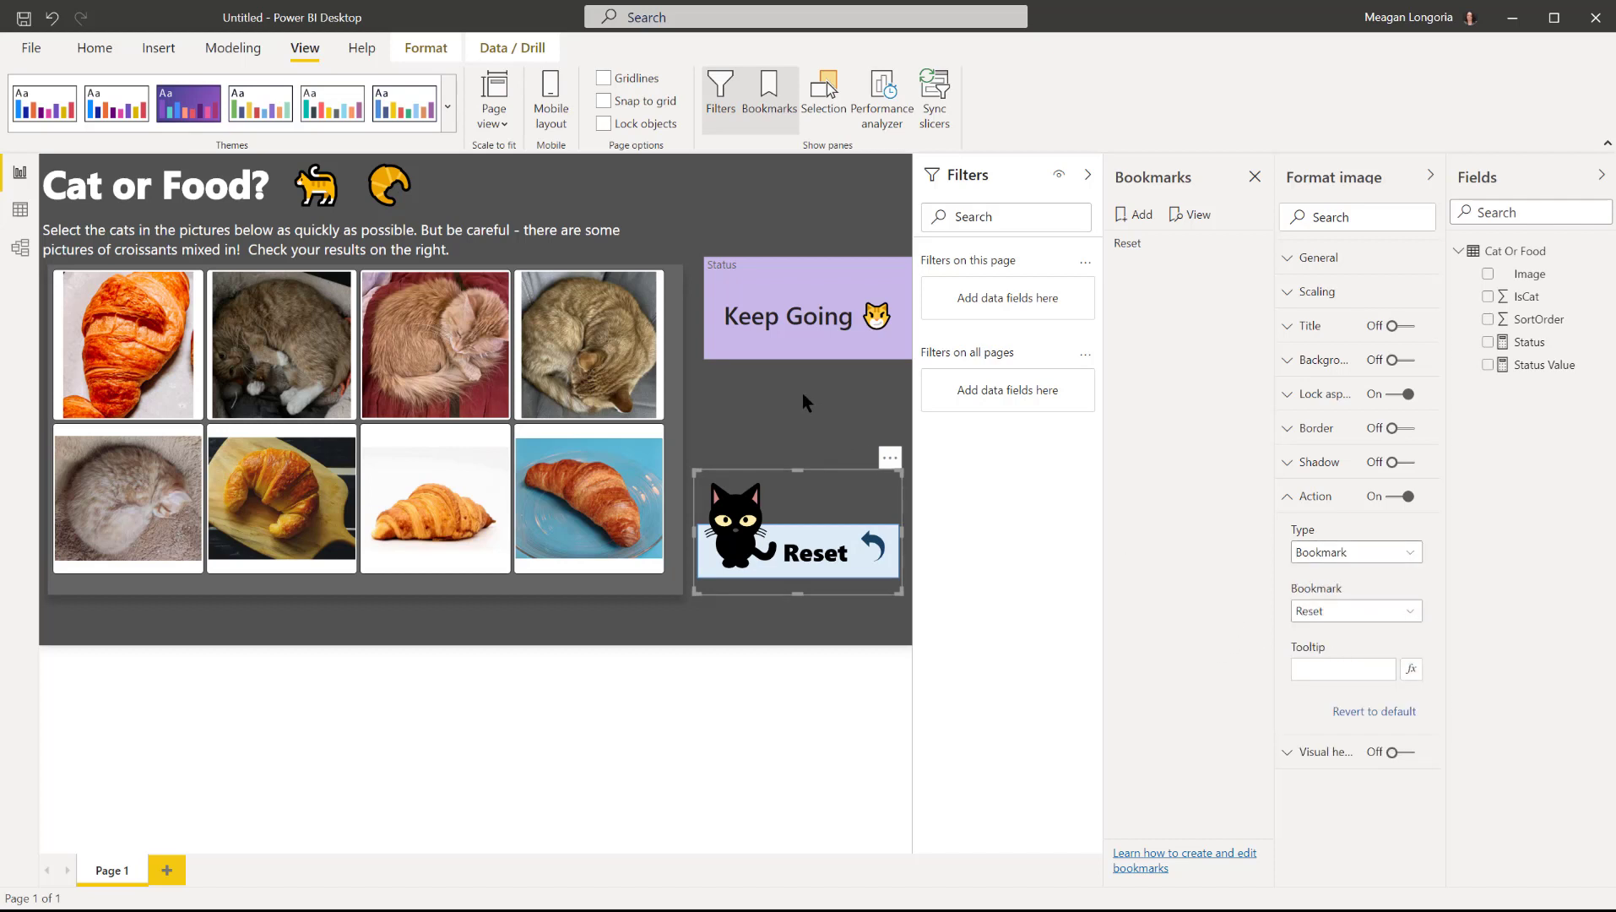
Test the Reset button after selecting the first croissant picture, and check which options the Reset bookmark captures.
left_click(770, 407)
left_click(778, 524)
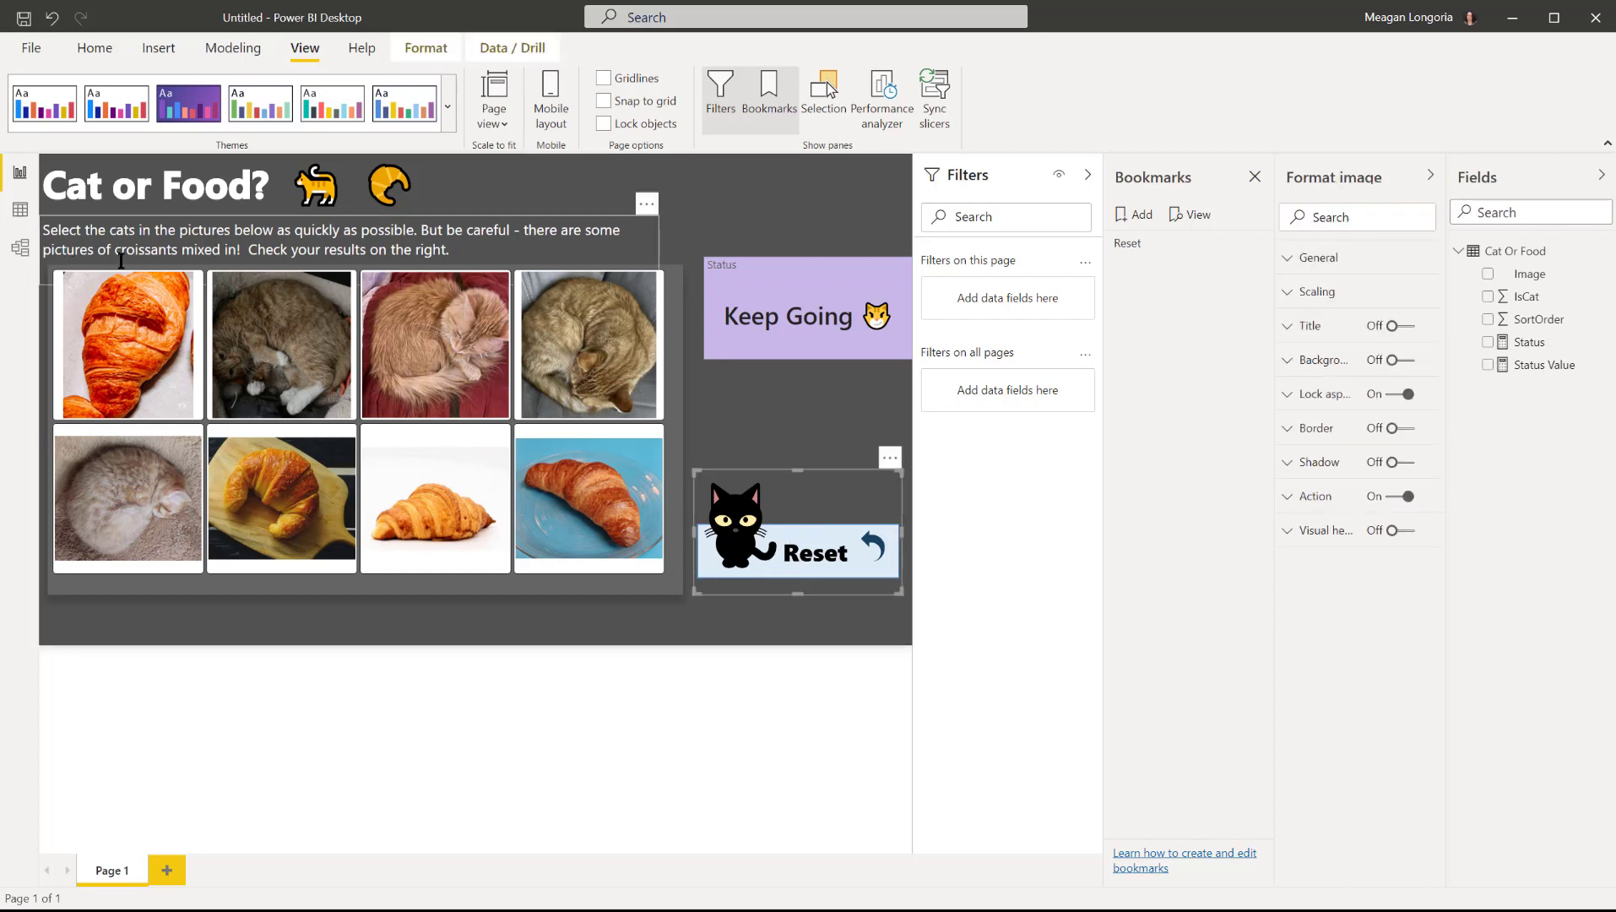
left_click(147, 386)
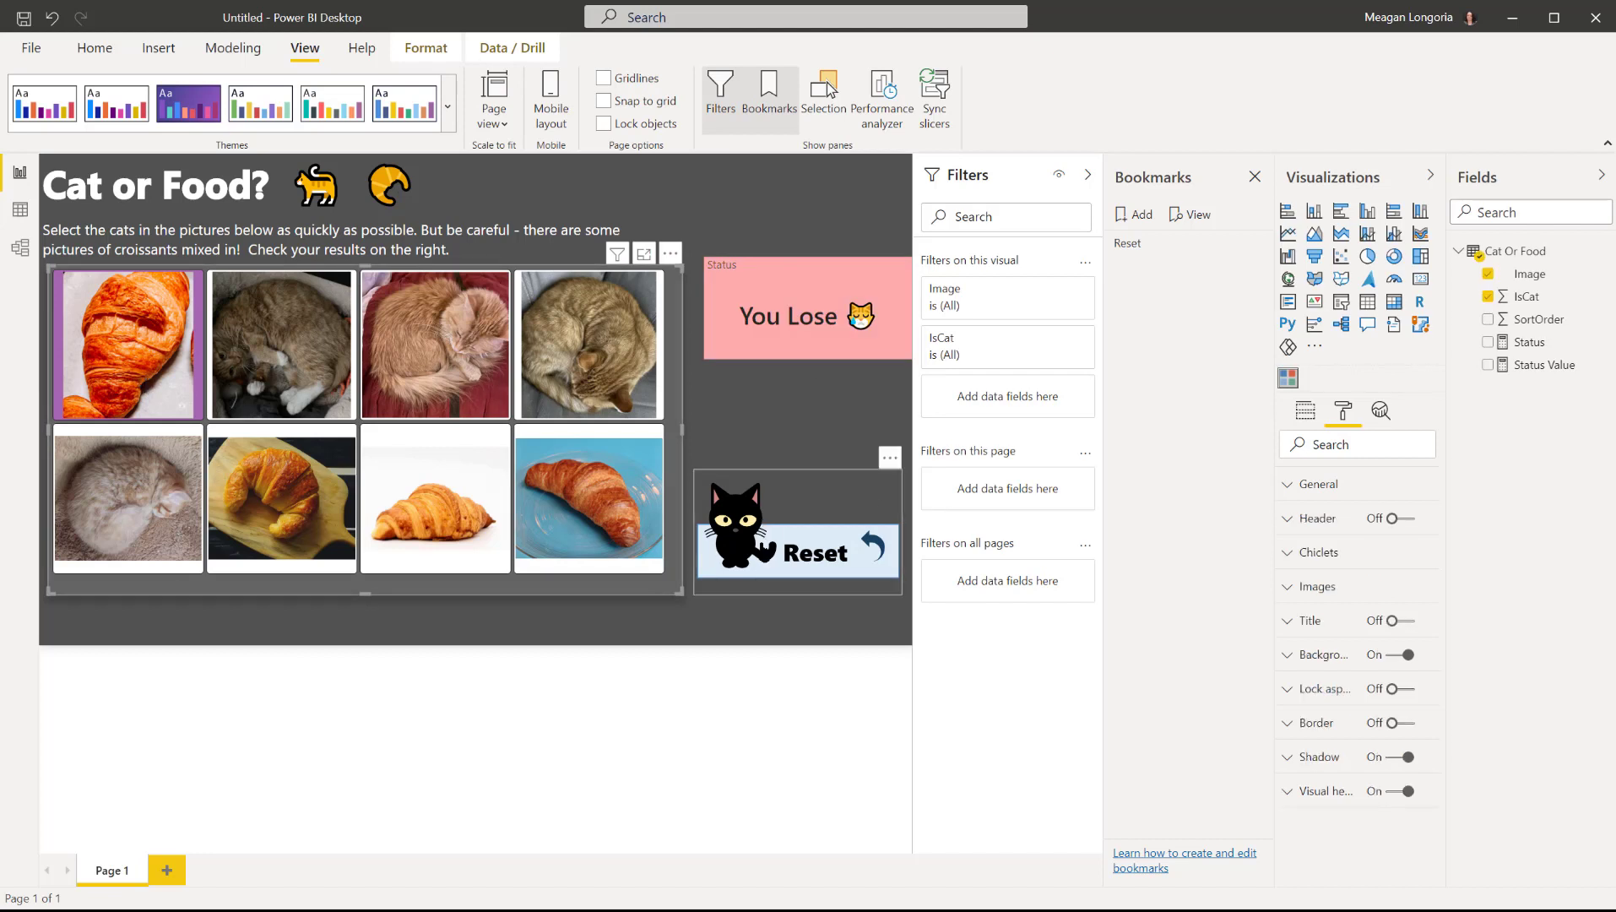
left_click(760, 544, "ctrl")
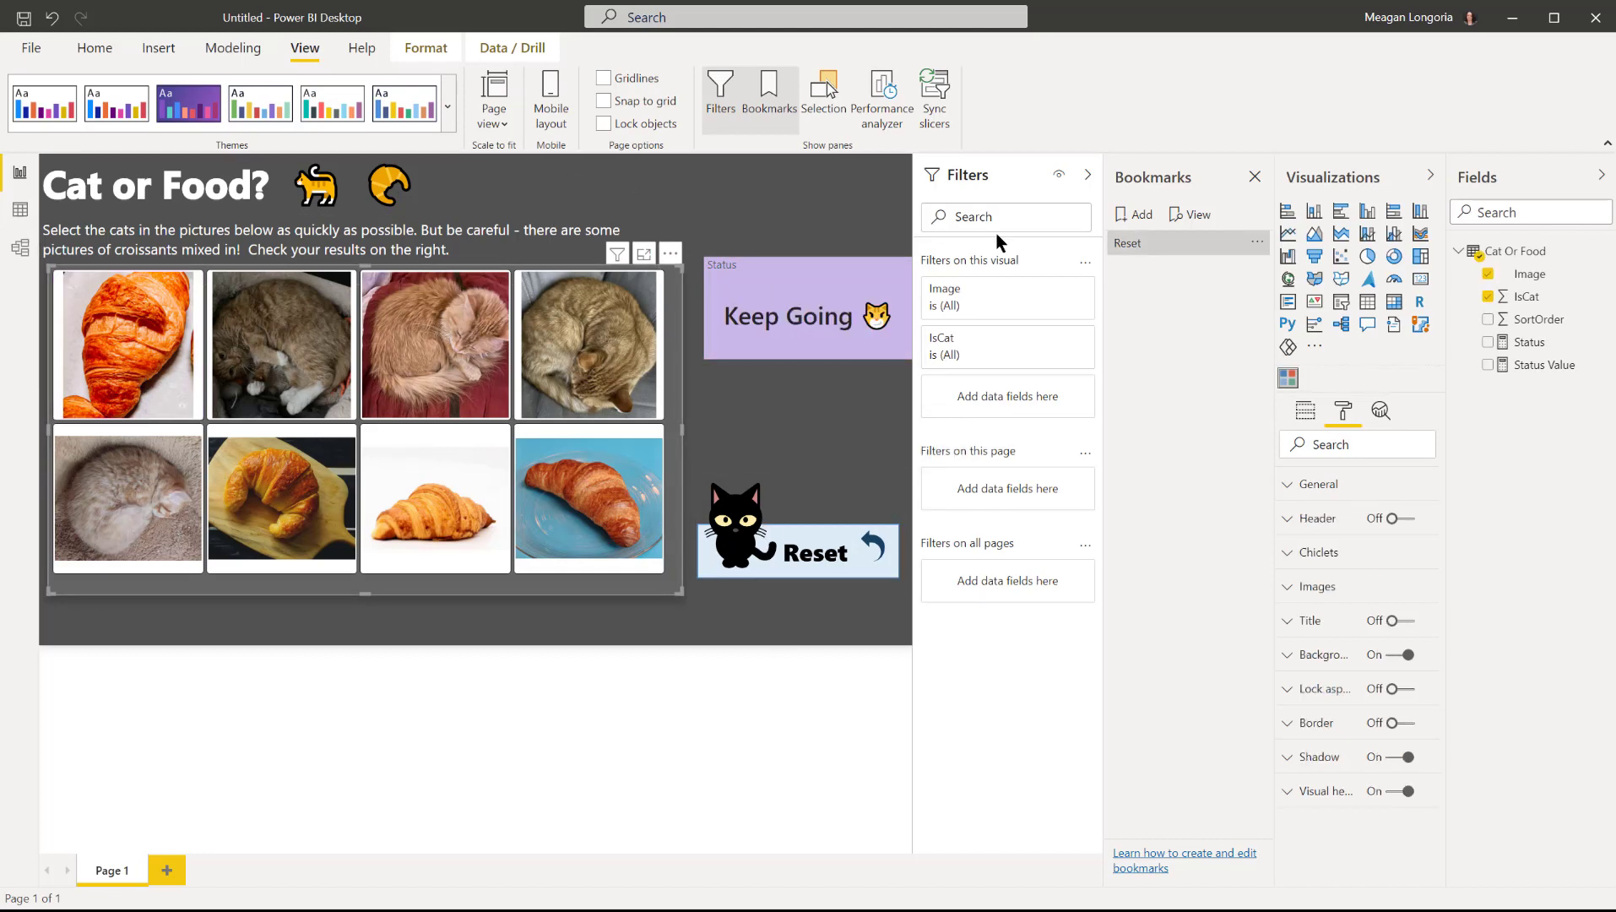
left_click(1257, 243)
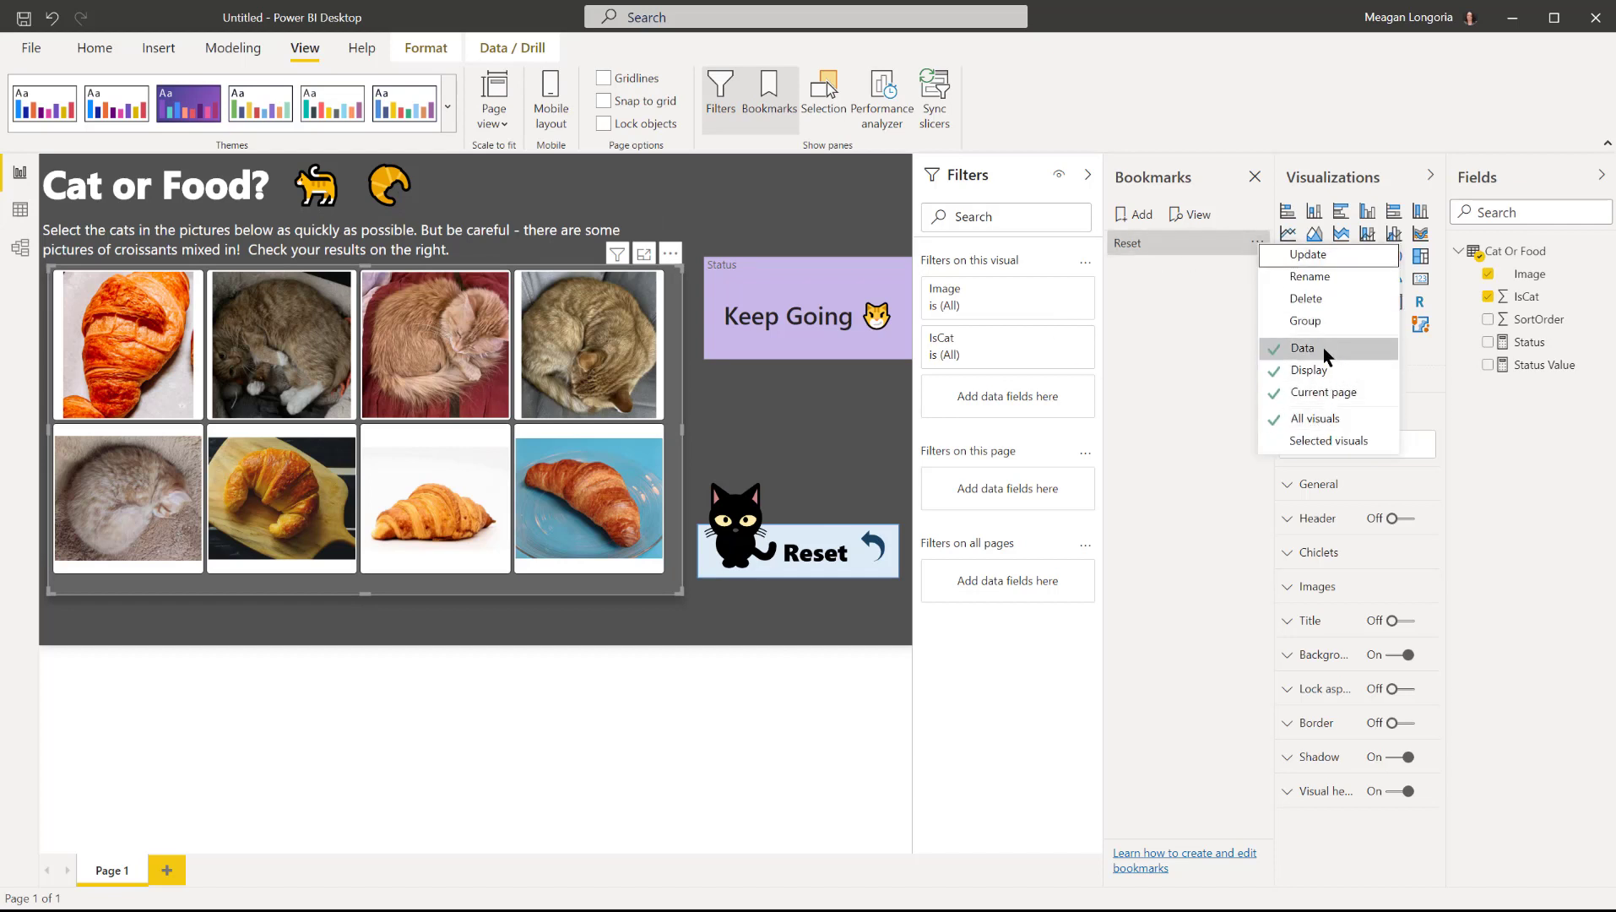
left_click(1122, 306)
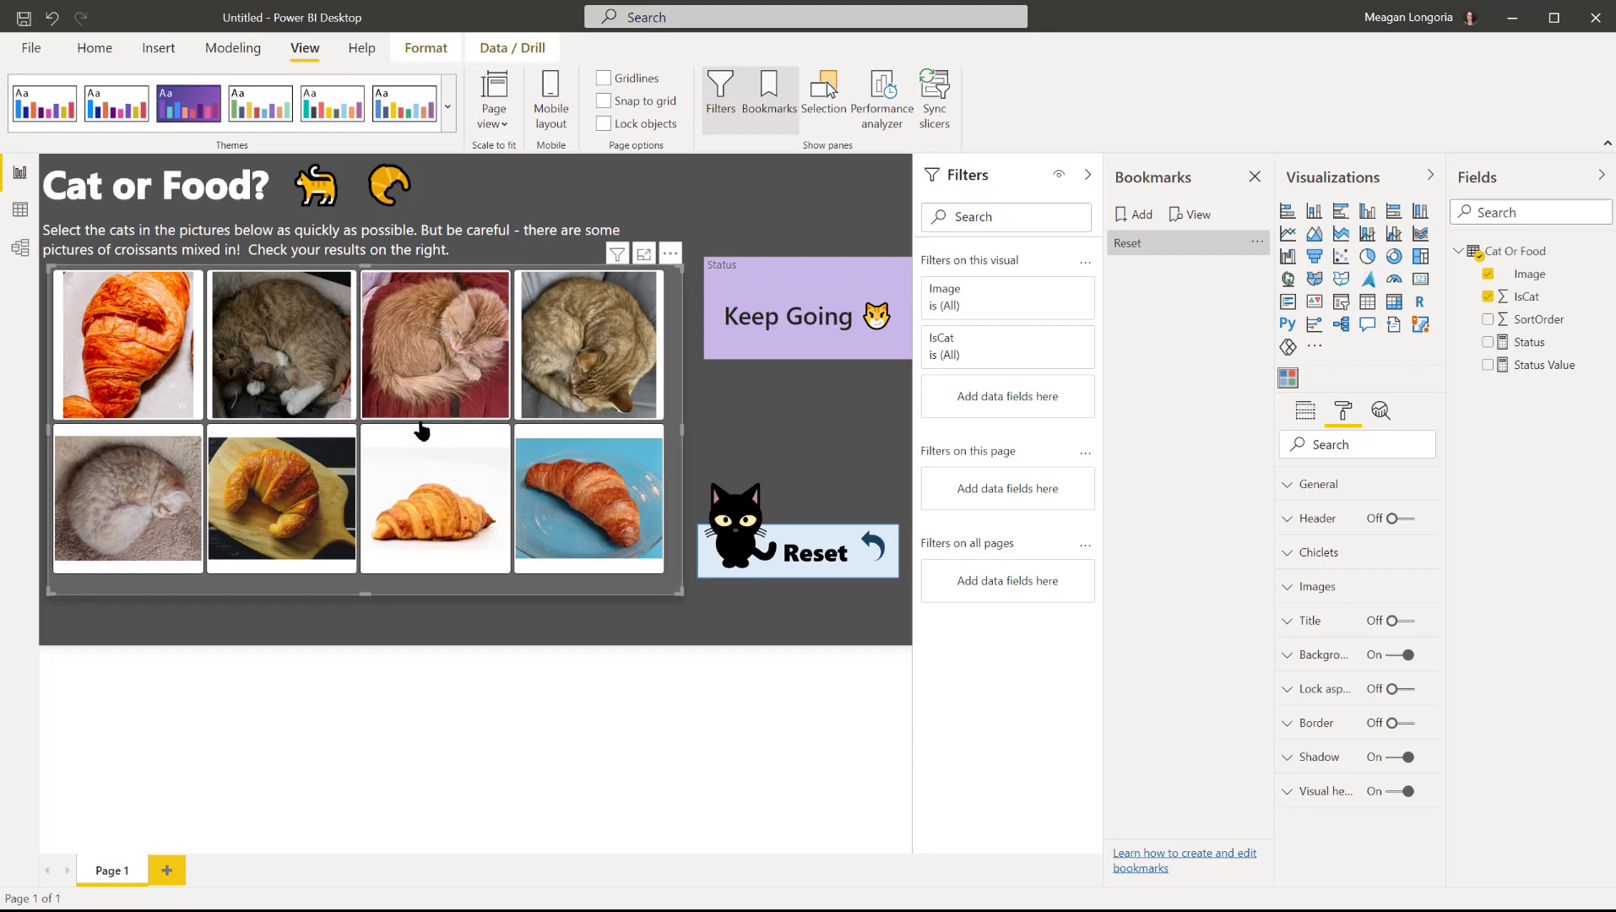
Collapse the Filters pane and rename the report page Game.
left_click(954, 179)
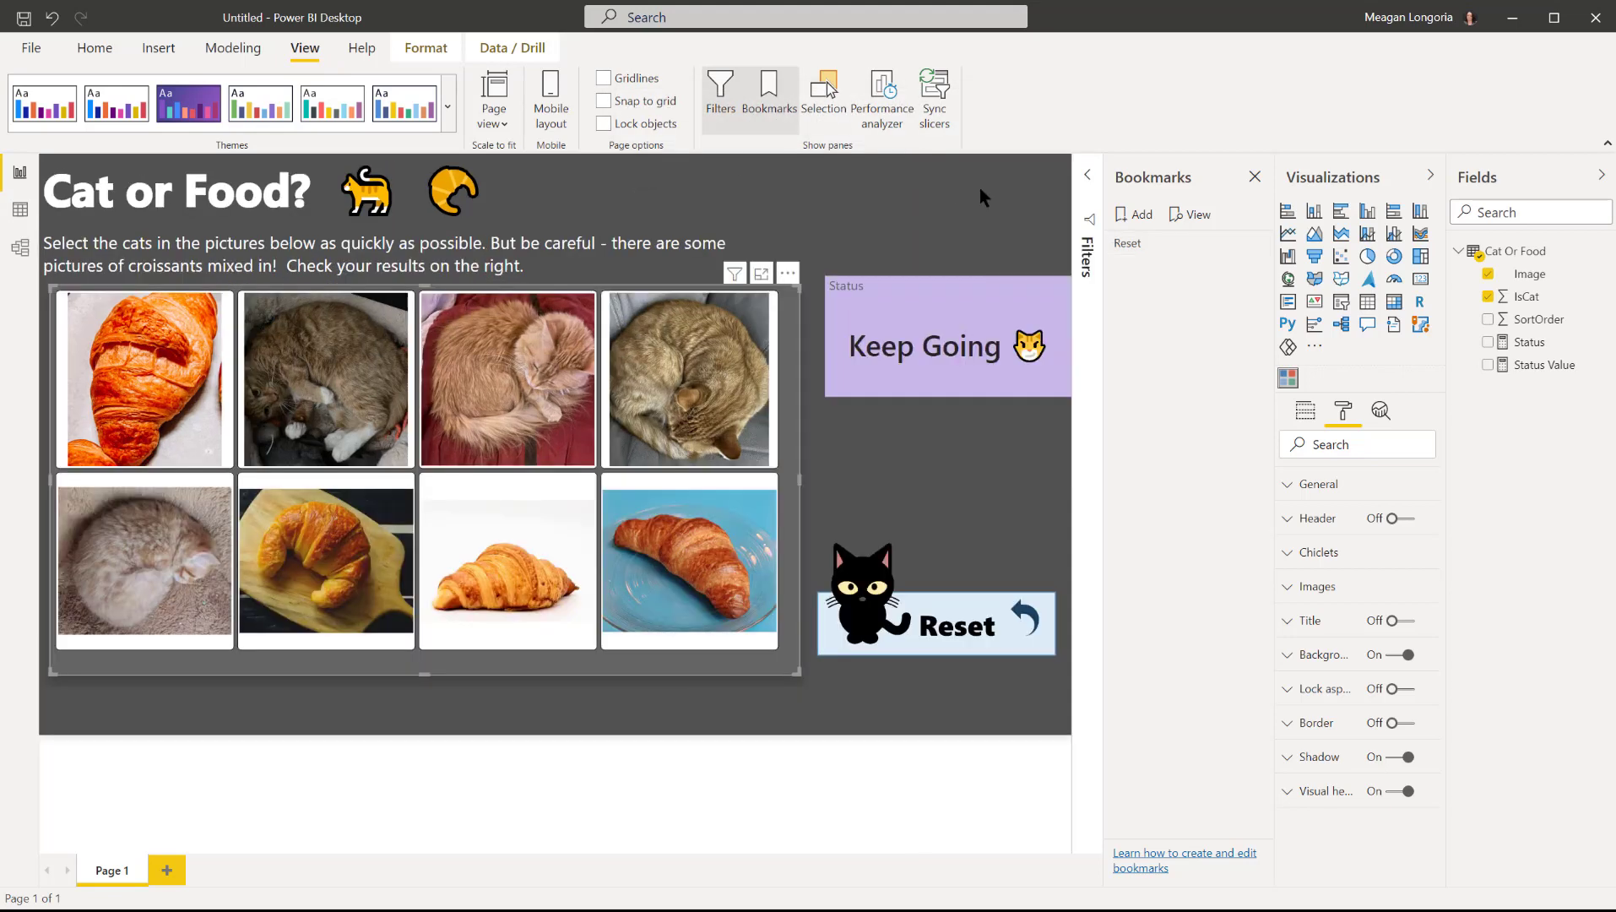
left_click(1141, 175)
left_click(1256, 180)
double_click(112, 870)
type("Game")
key("Return")
Group all the page's objects: the Reset image, Status card, picture slicer, Title and instruction text box.
left_click(826, 103)
left_click(994, 278)
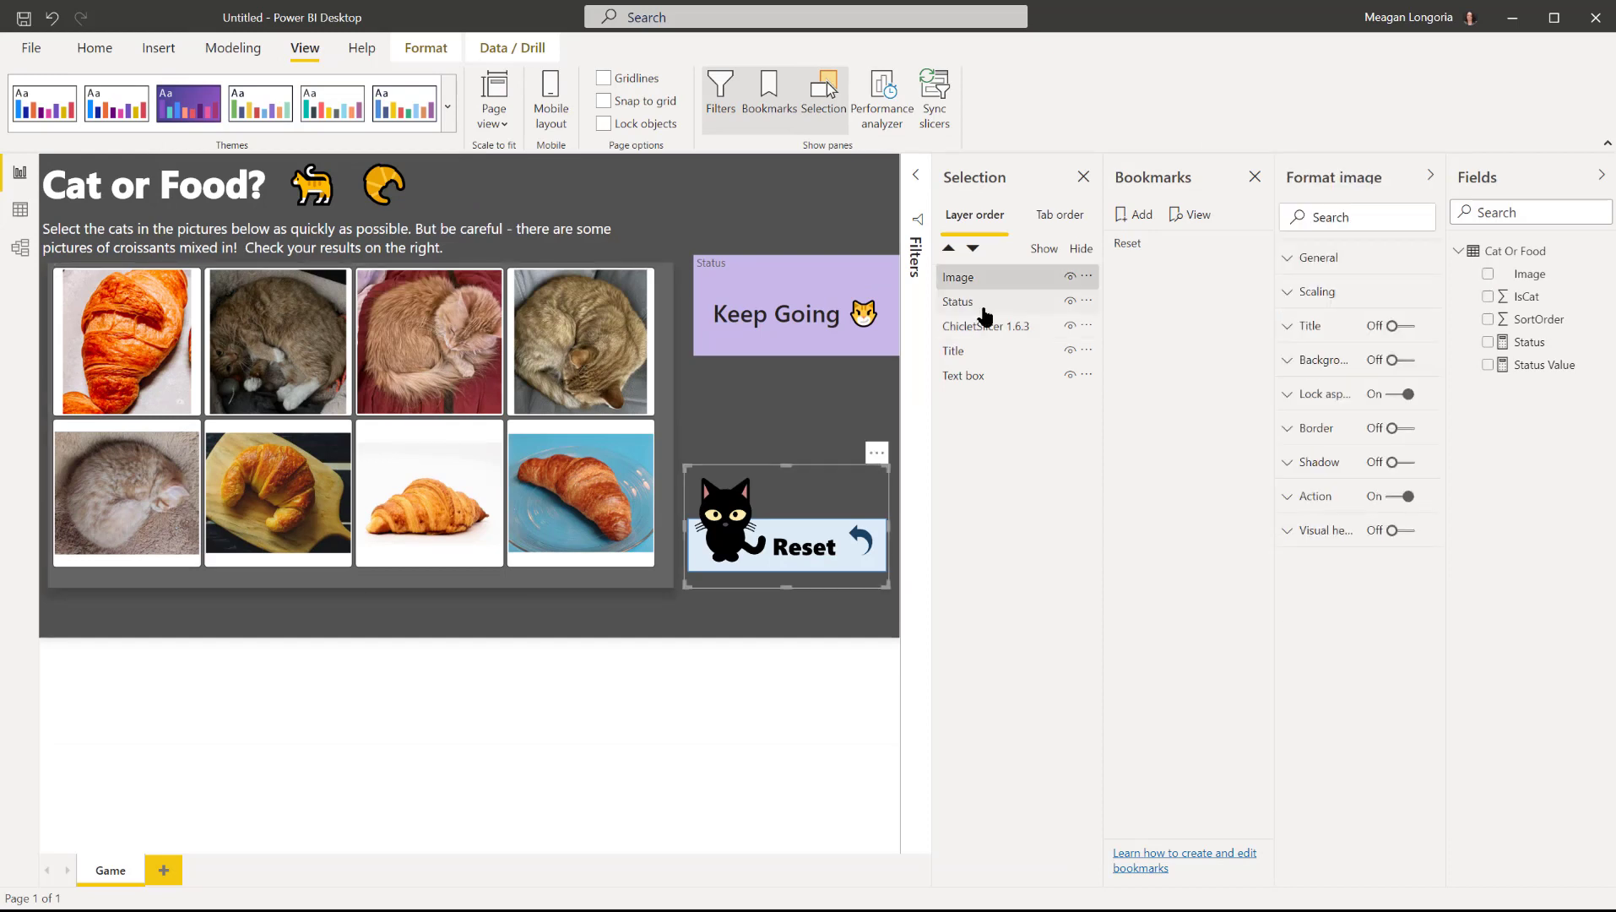
left_click(980, 357, "shift")
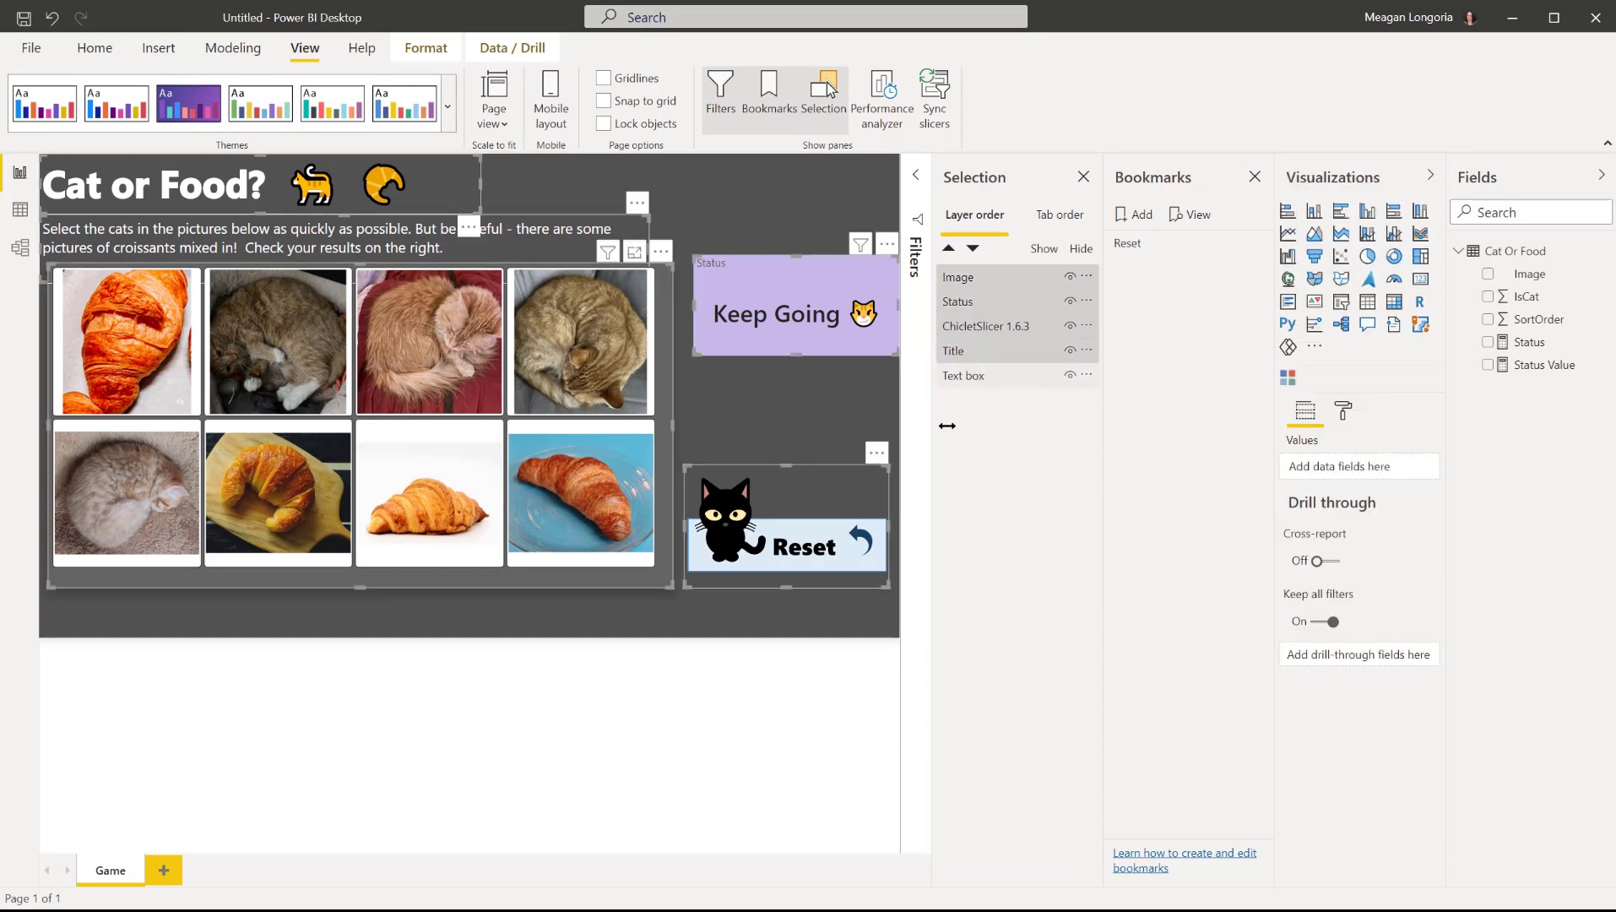
right_click(967, 380)
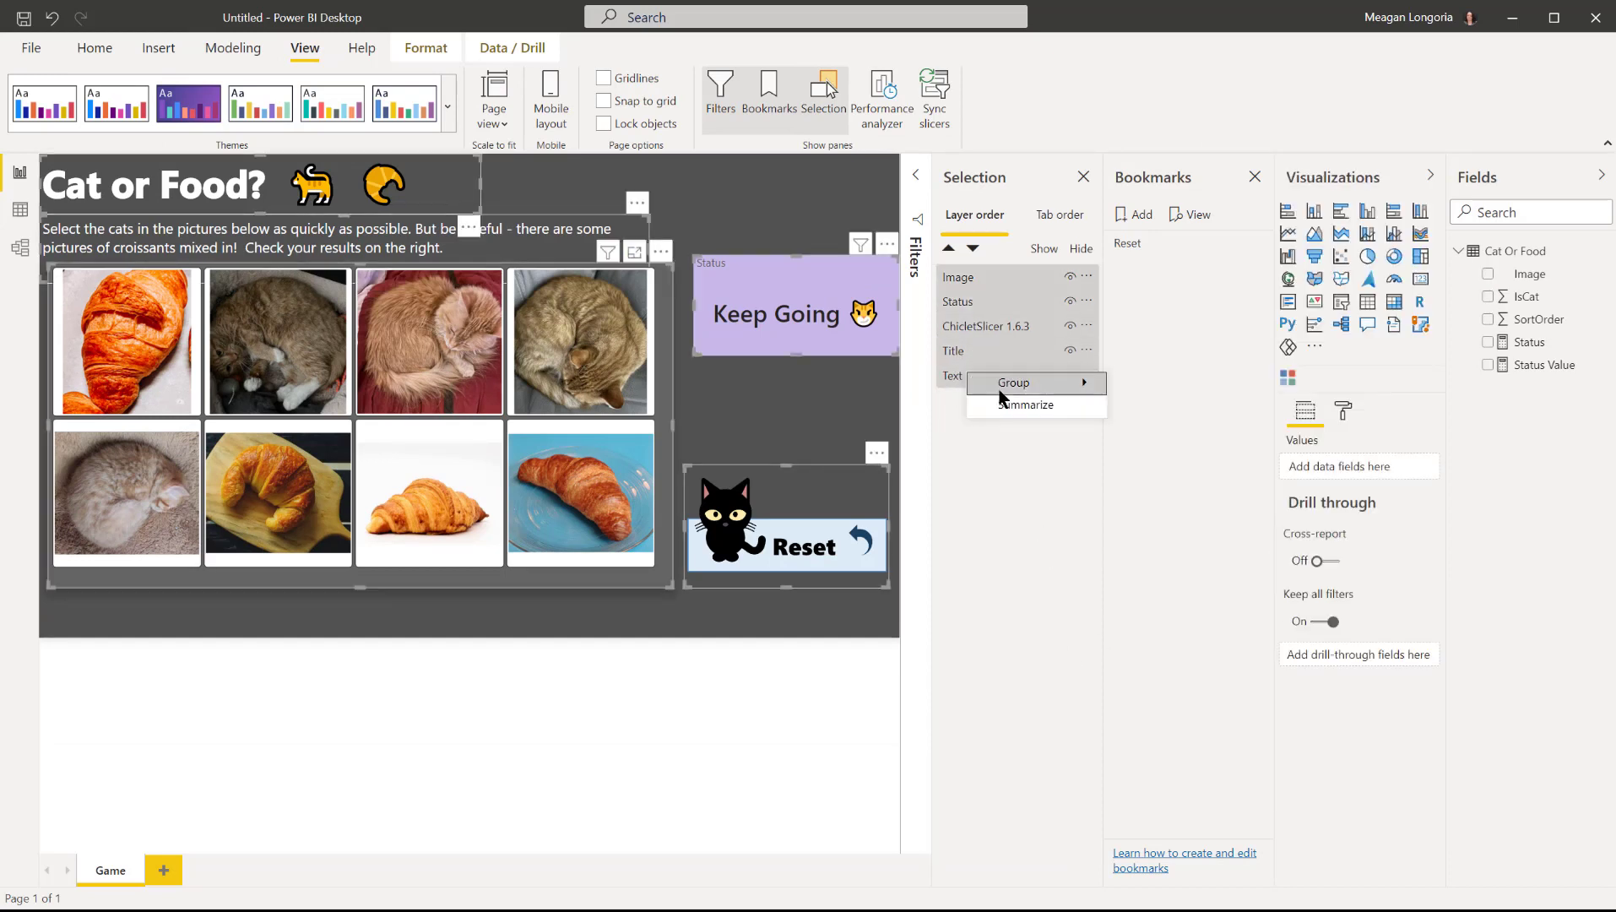
left_click(1129, 381)
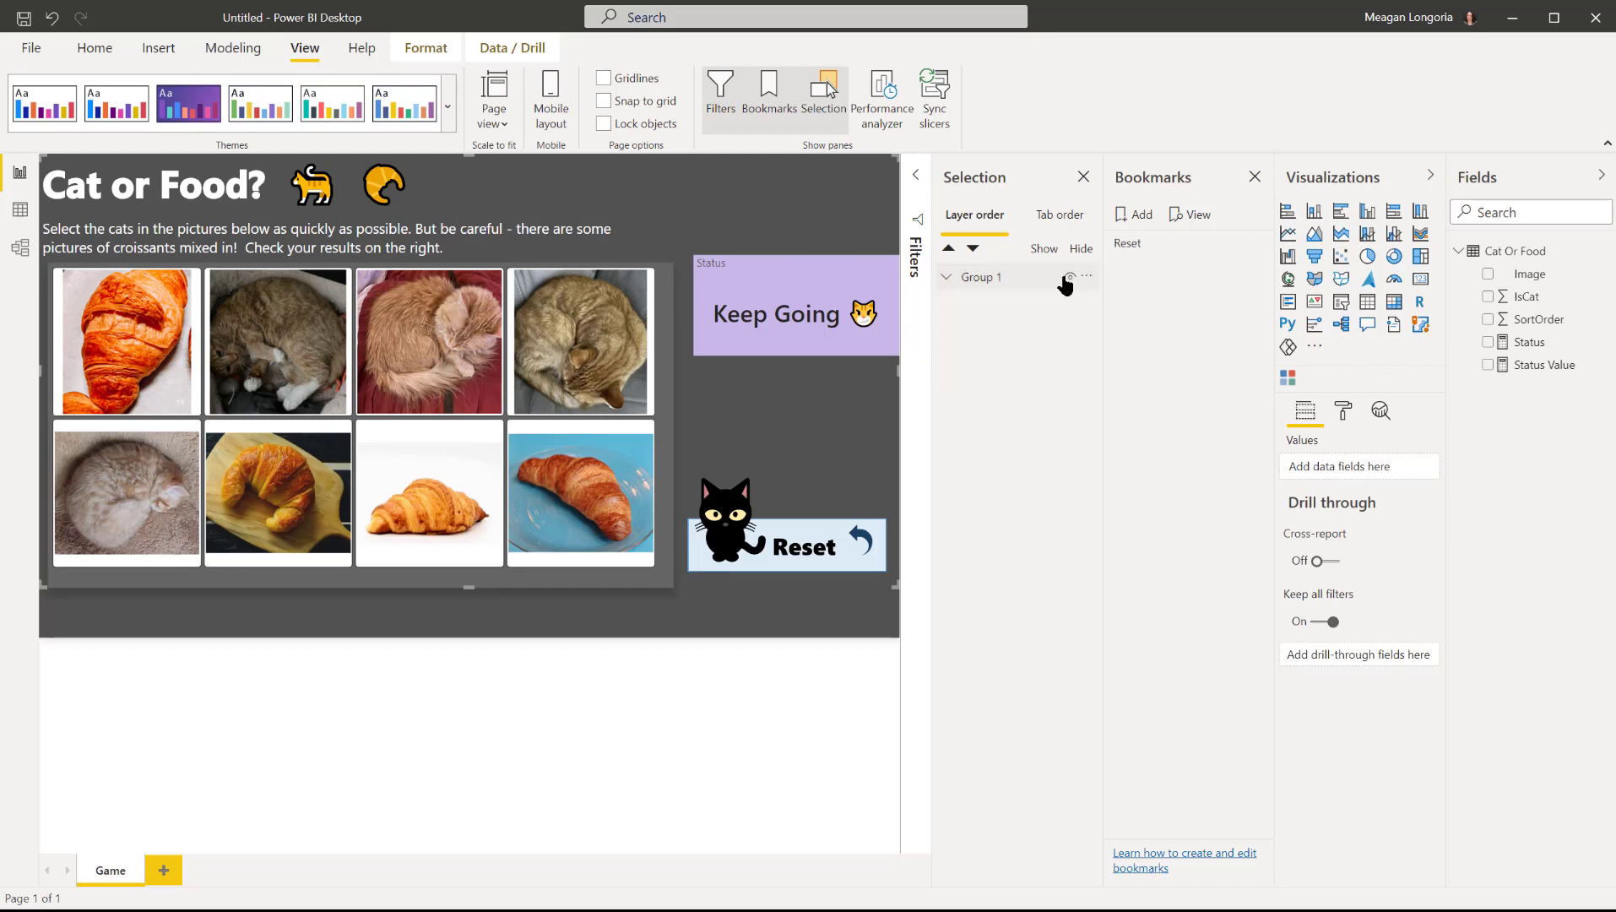
Rename the new group of game visuals Game and hide it on the page.
double_click(964, 282)
type("Game")
key("Return")
left_click(1068, 279)
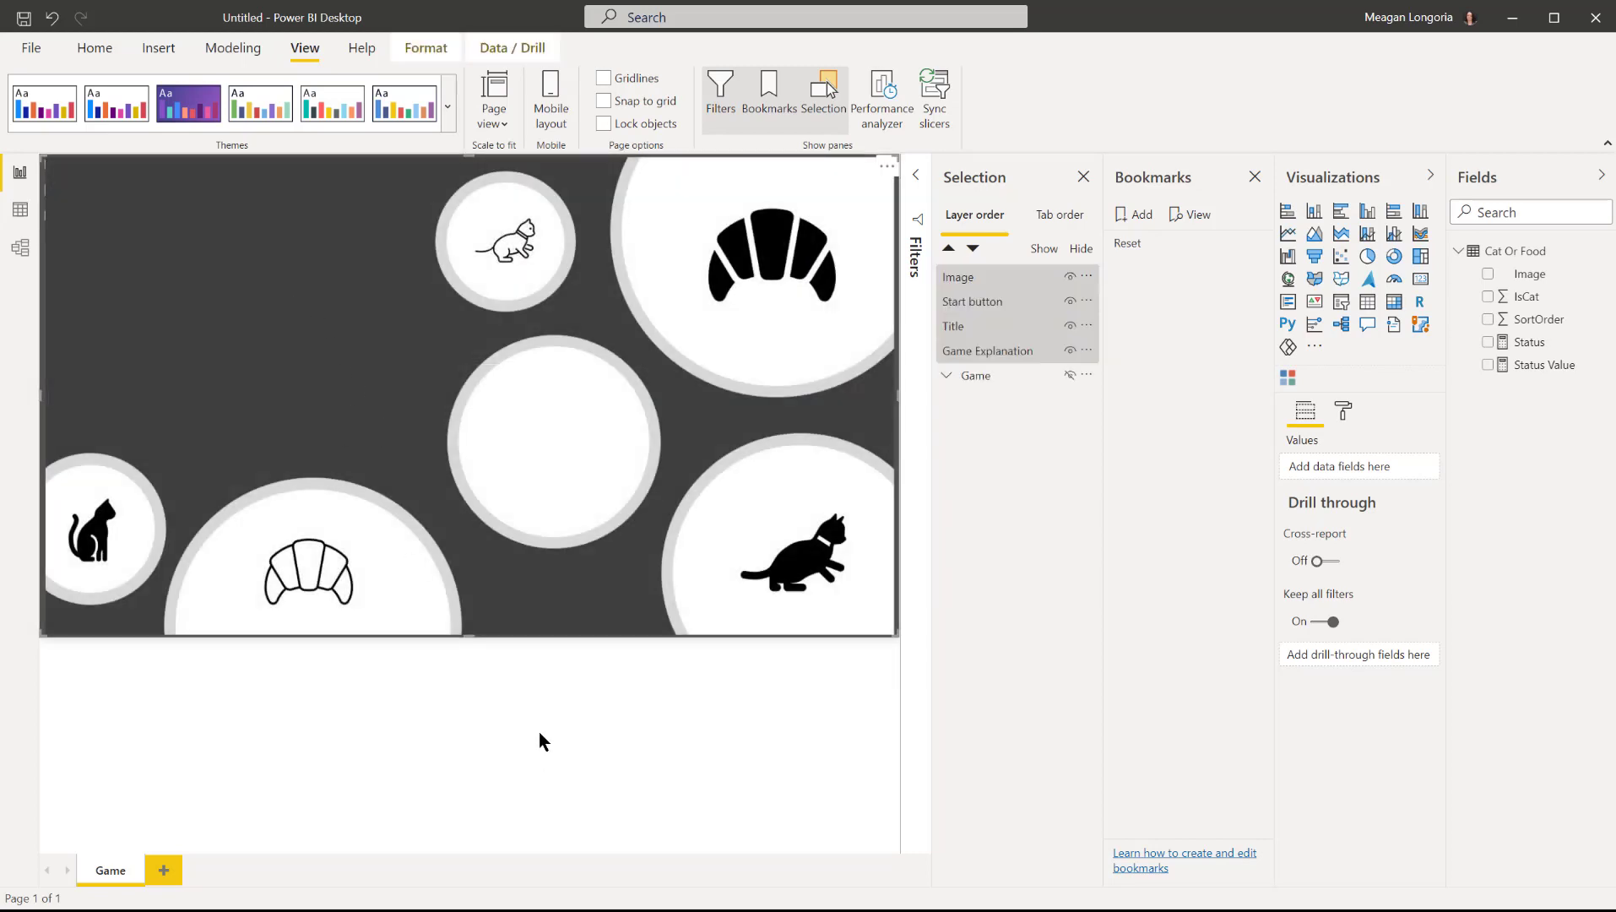
Send the full-page cat and croissant background image to the back, behind the start page's title, explanation and Start button.
left_click(504, 687)
left_click(524, 534)
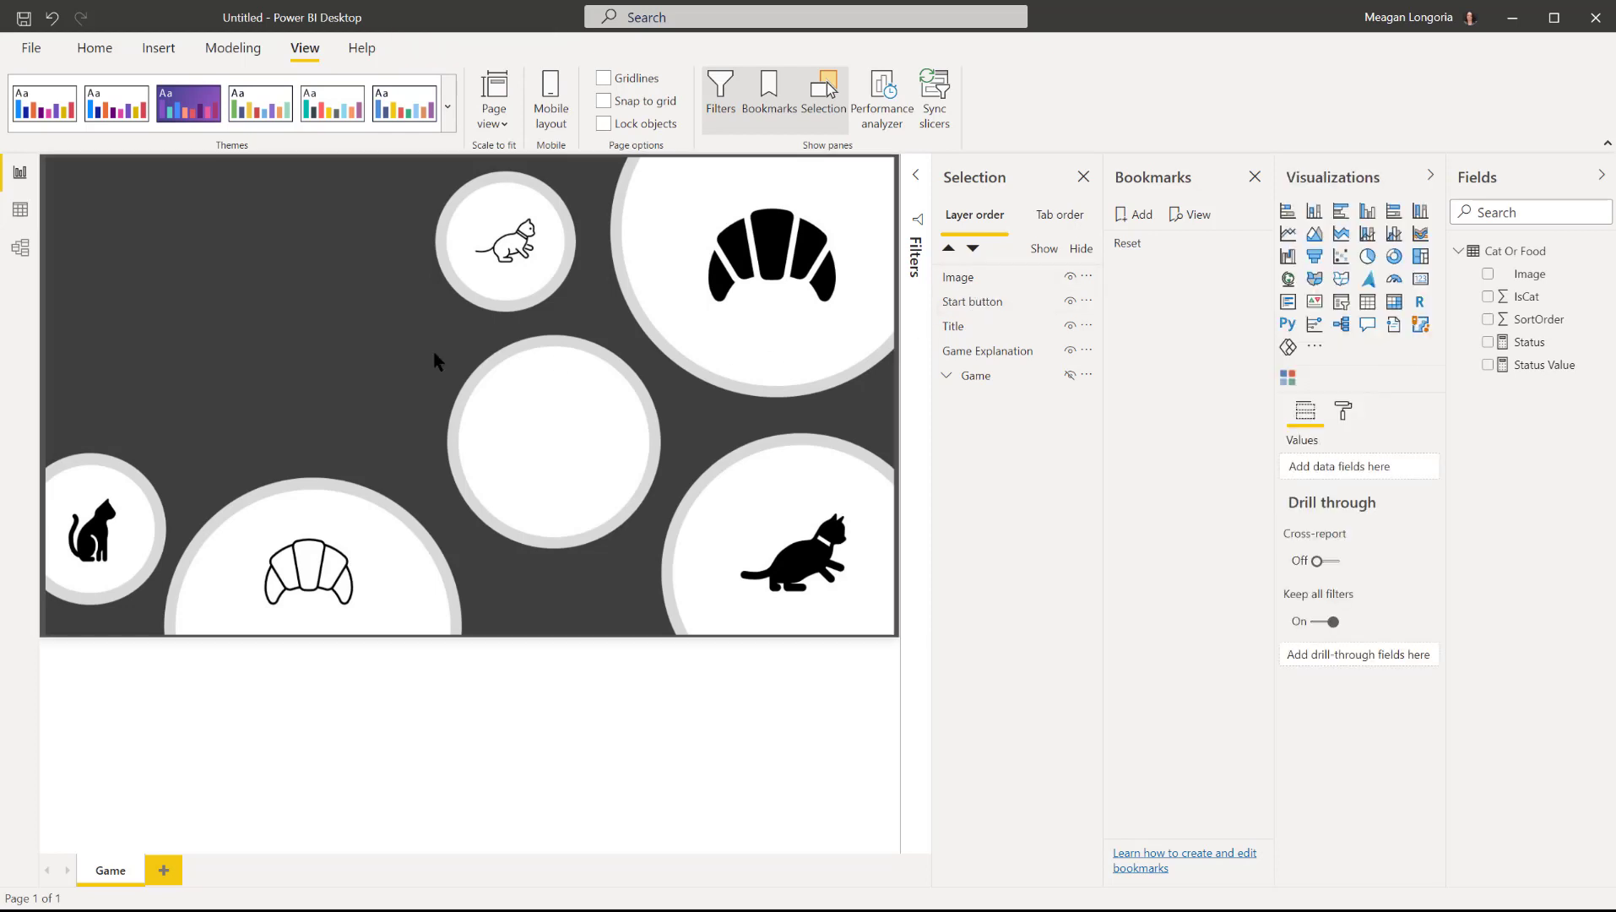
left_click(160, 281)
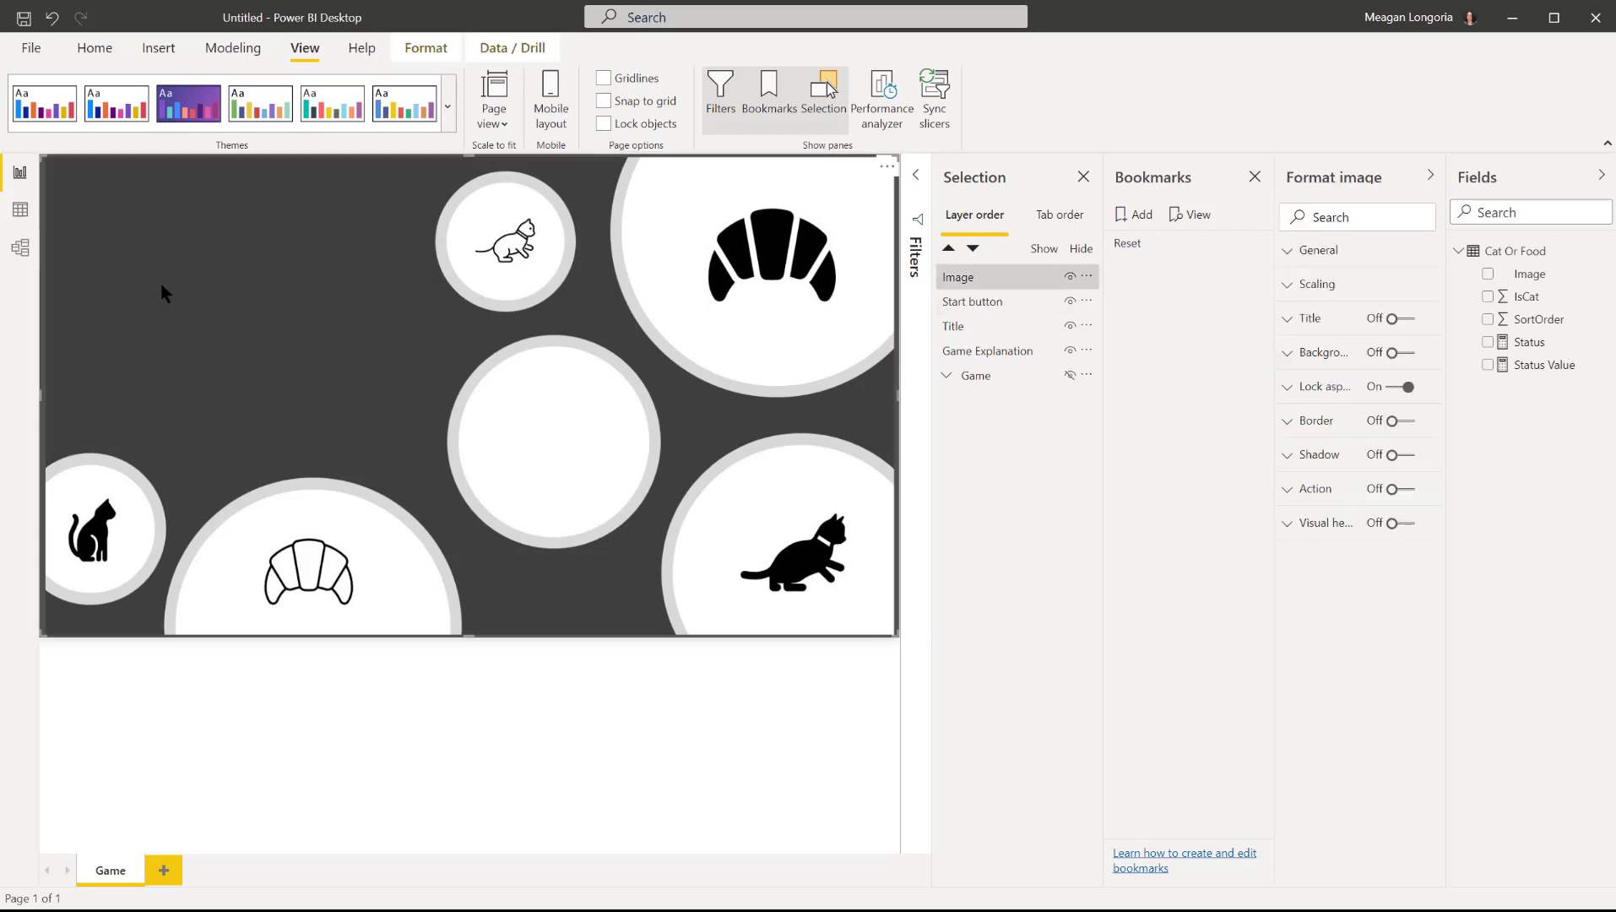
left_click(442, 43)
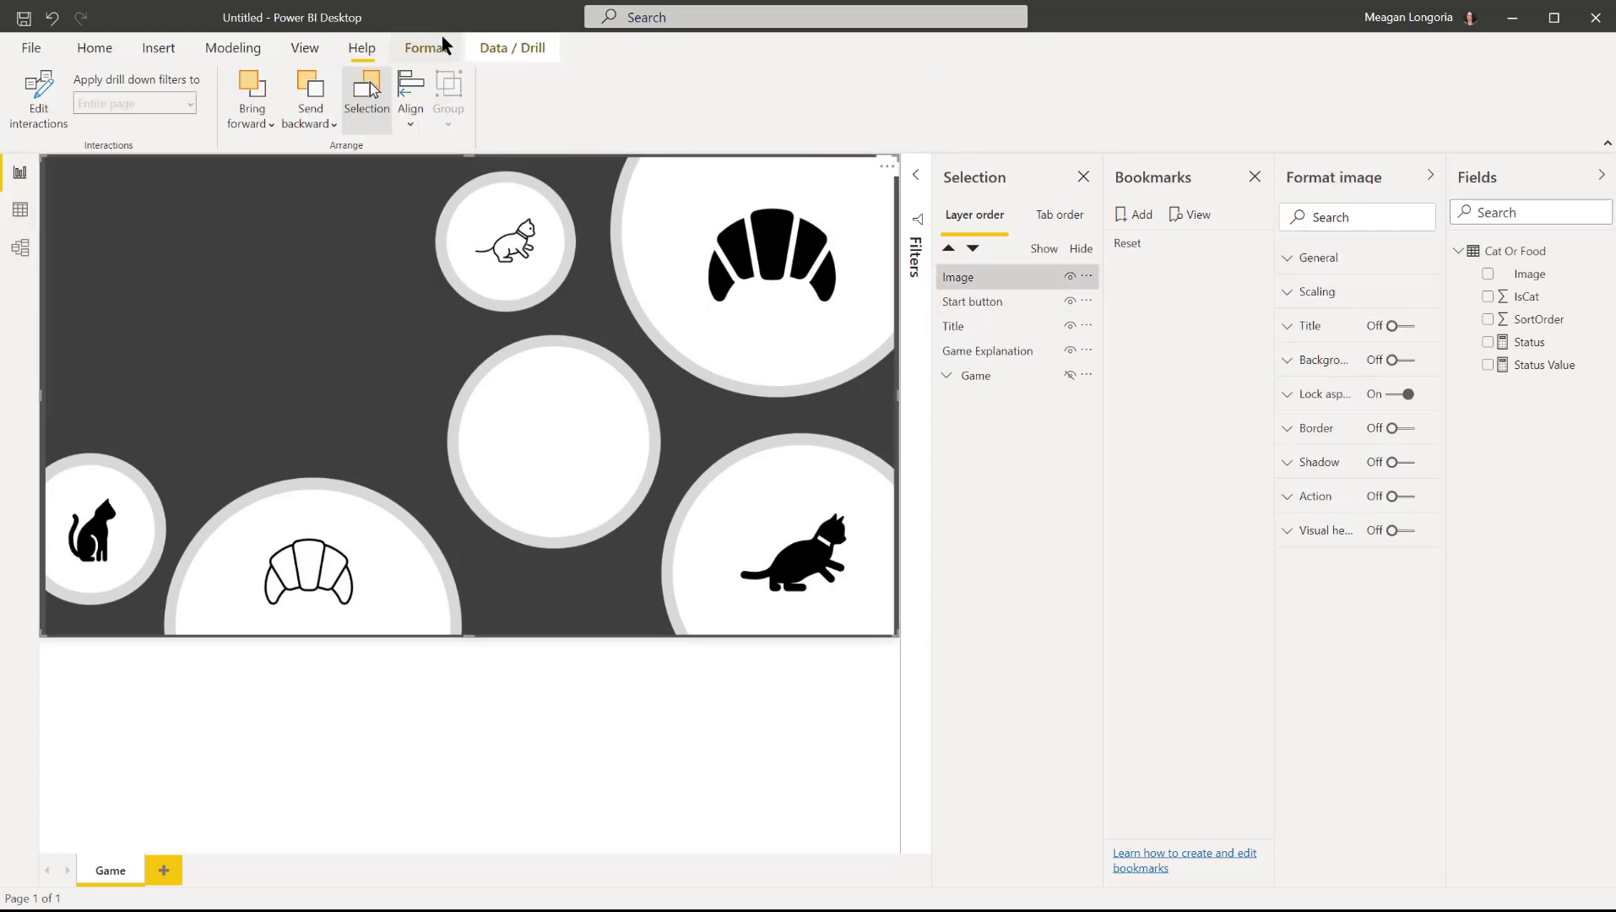
left_click(305, 118)
left_click(350, 186)
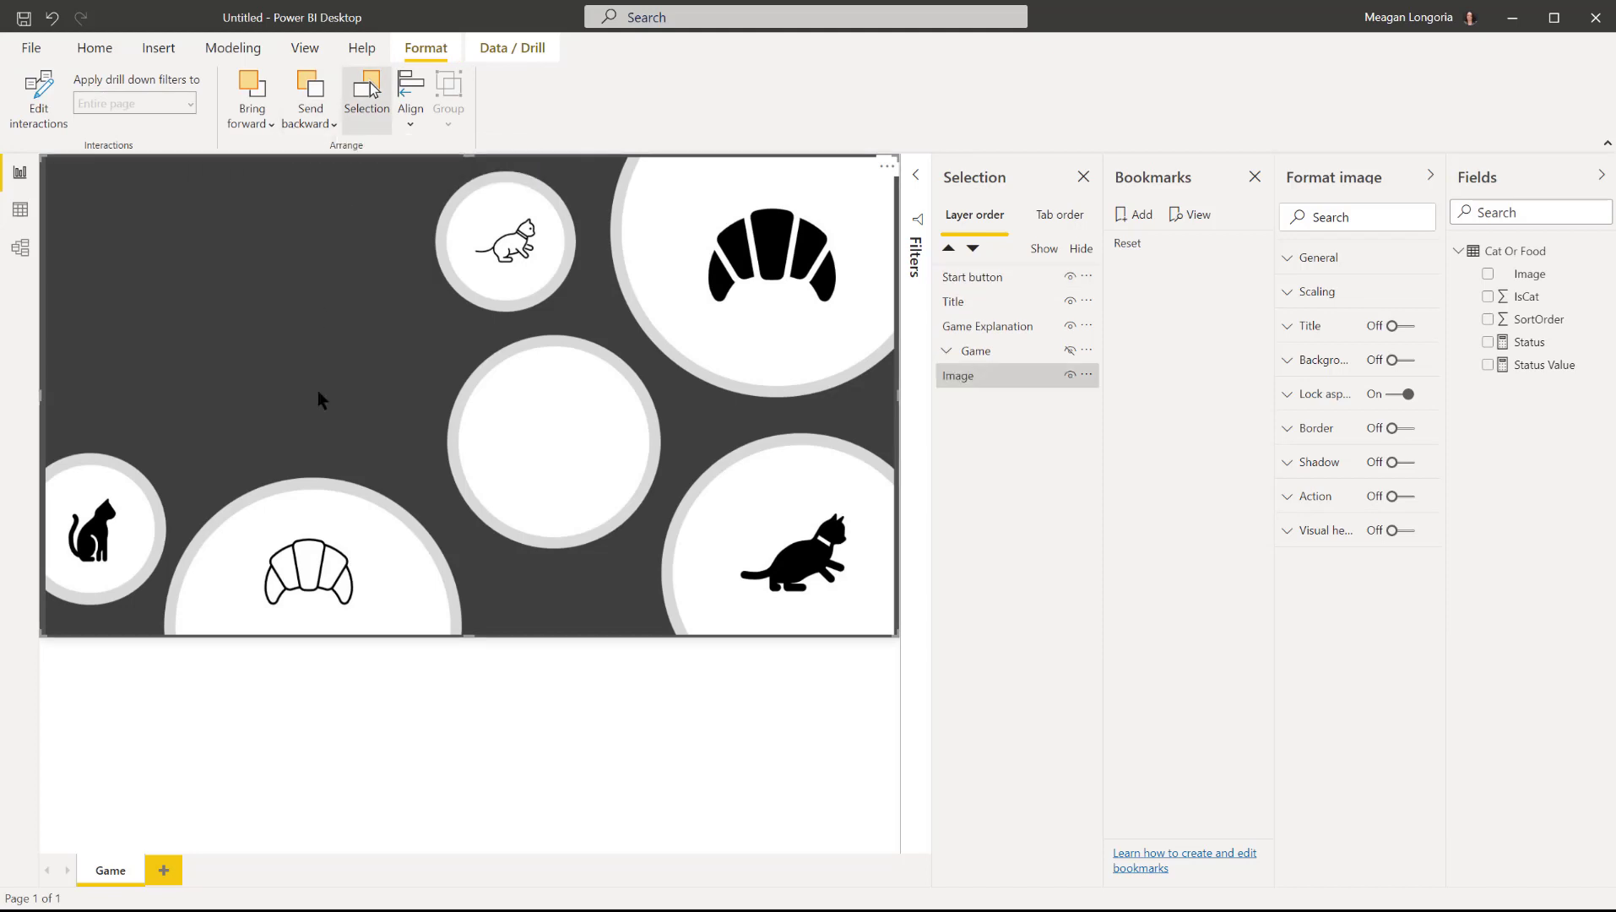
left_click(666, 761)
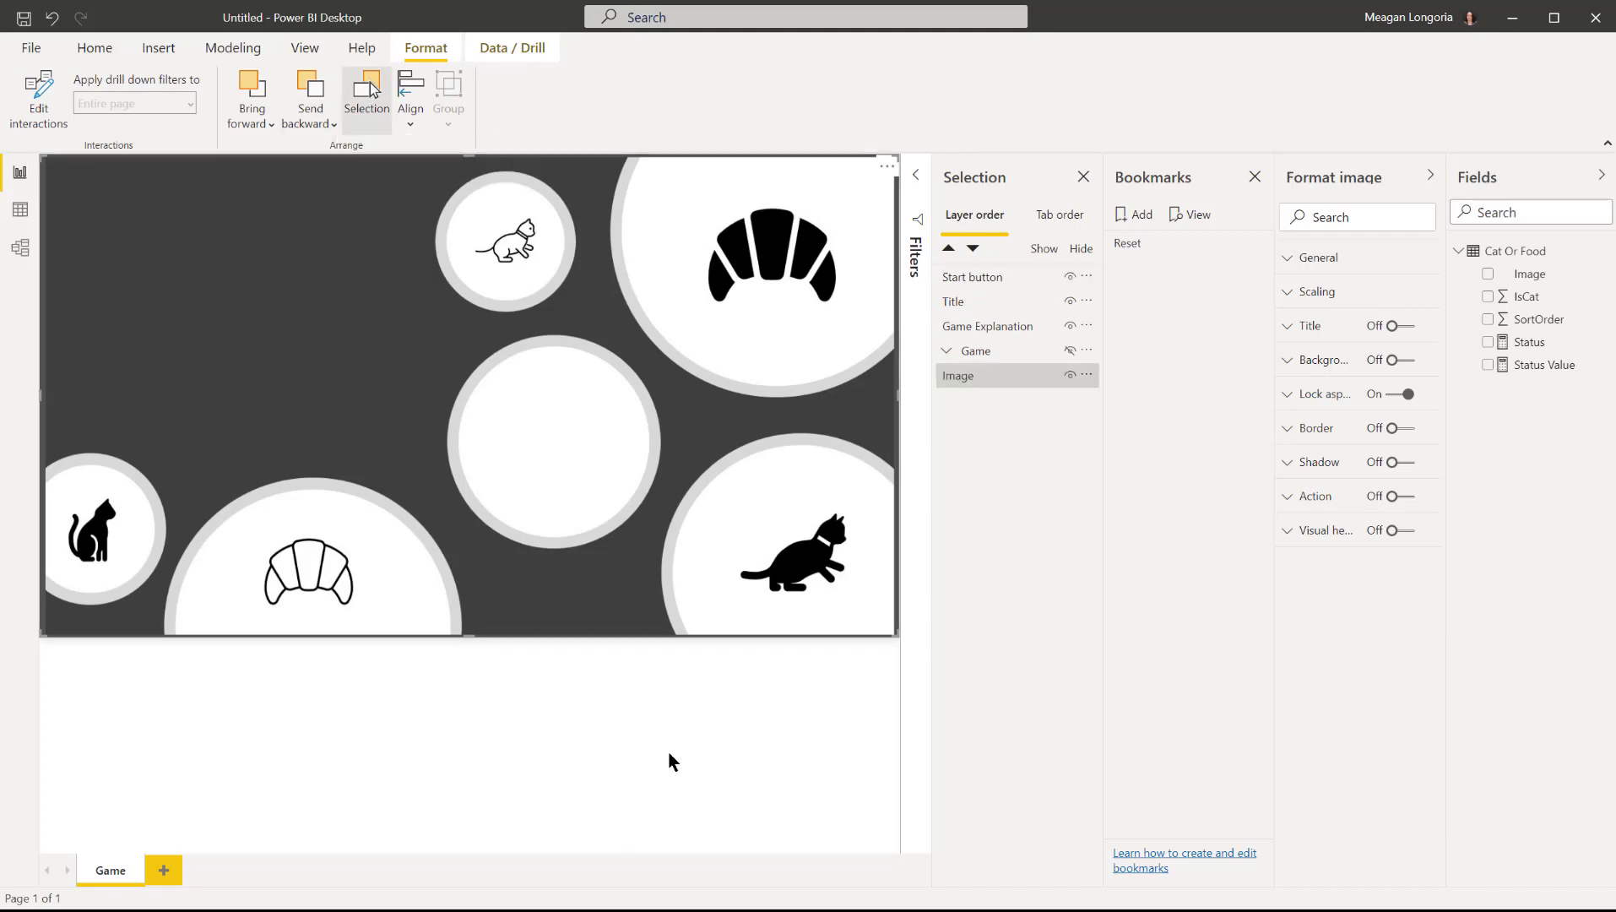
left_click(1004, 307)
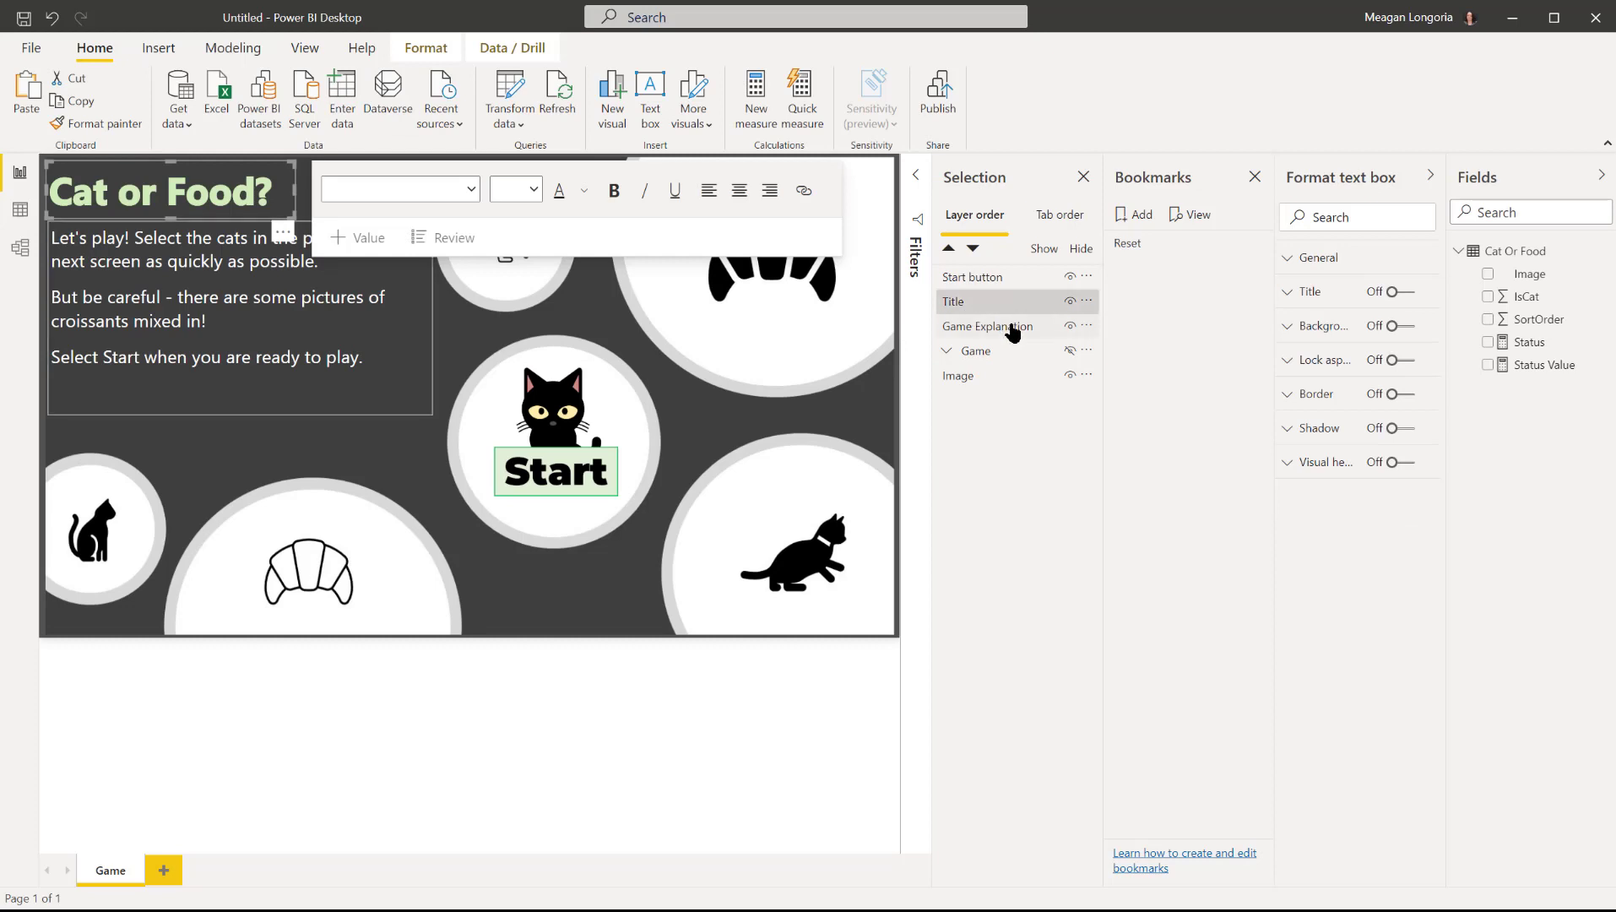
left_click(621, 732)
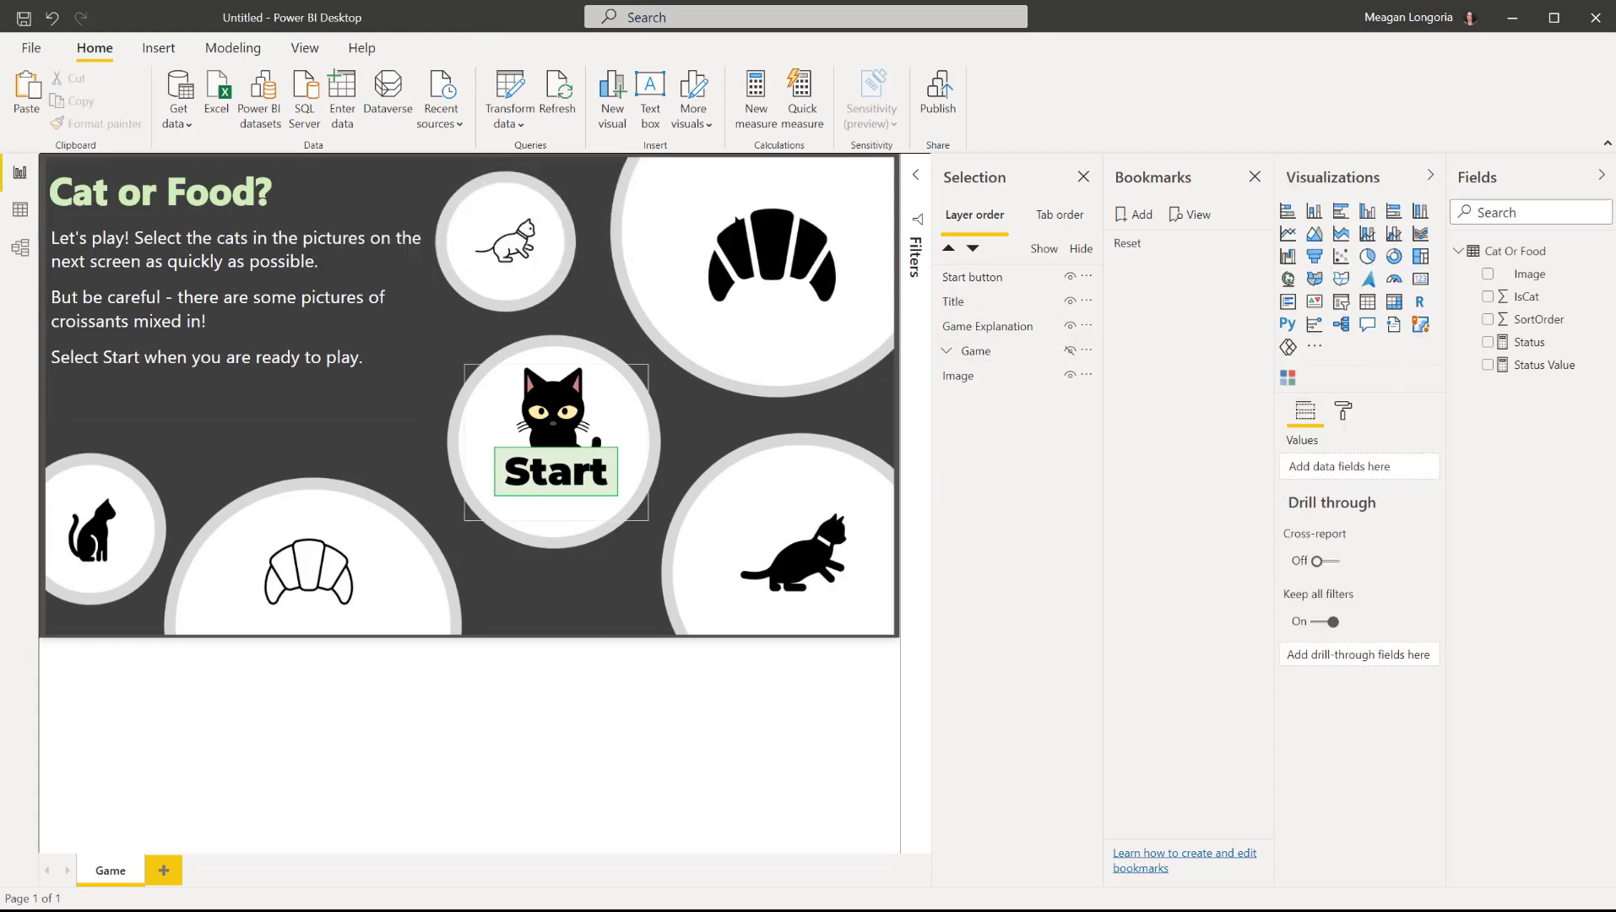
Group the Start button, Title, Game Explanation and background image, and name the group Start.
left_click(975, 280)
left_click(969, 306, "ctrl")
left_click(975, 329, "ctrl")
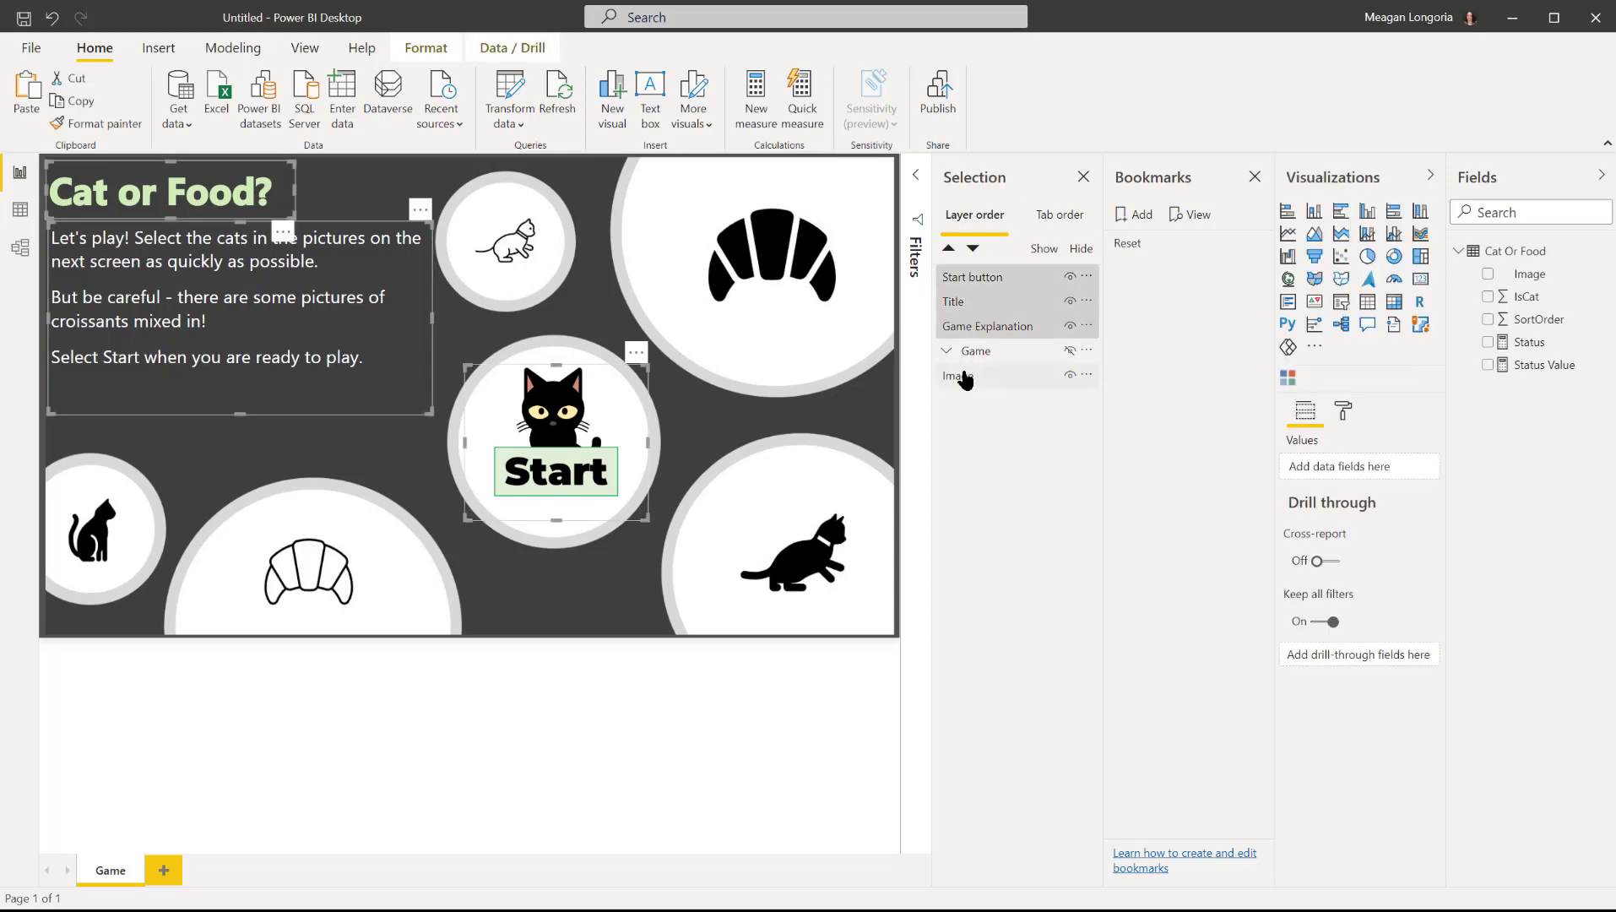
left_click(962, 378, "ctrl")
right_click(962, 379)
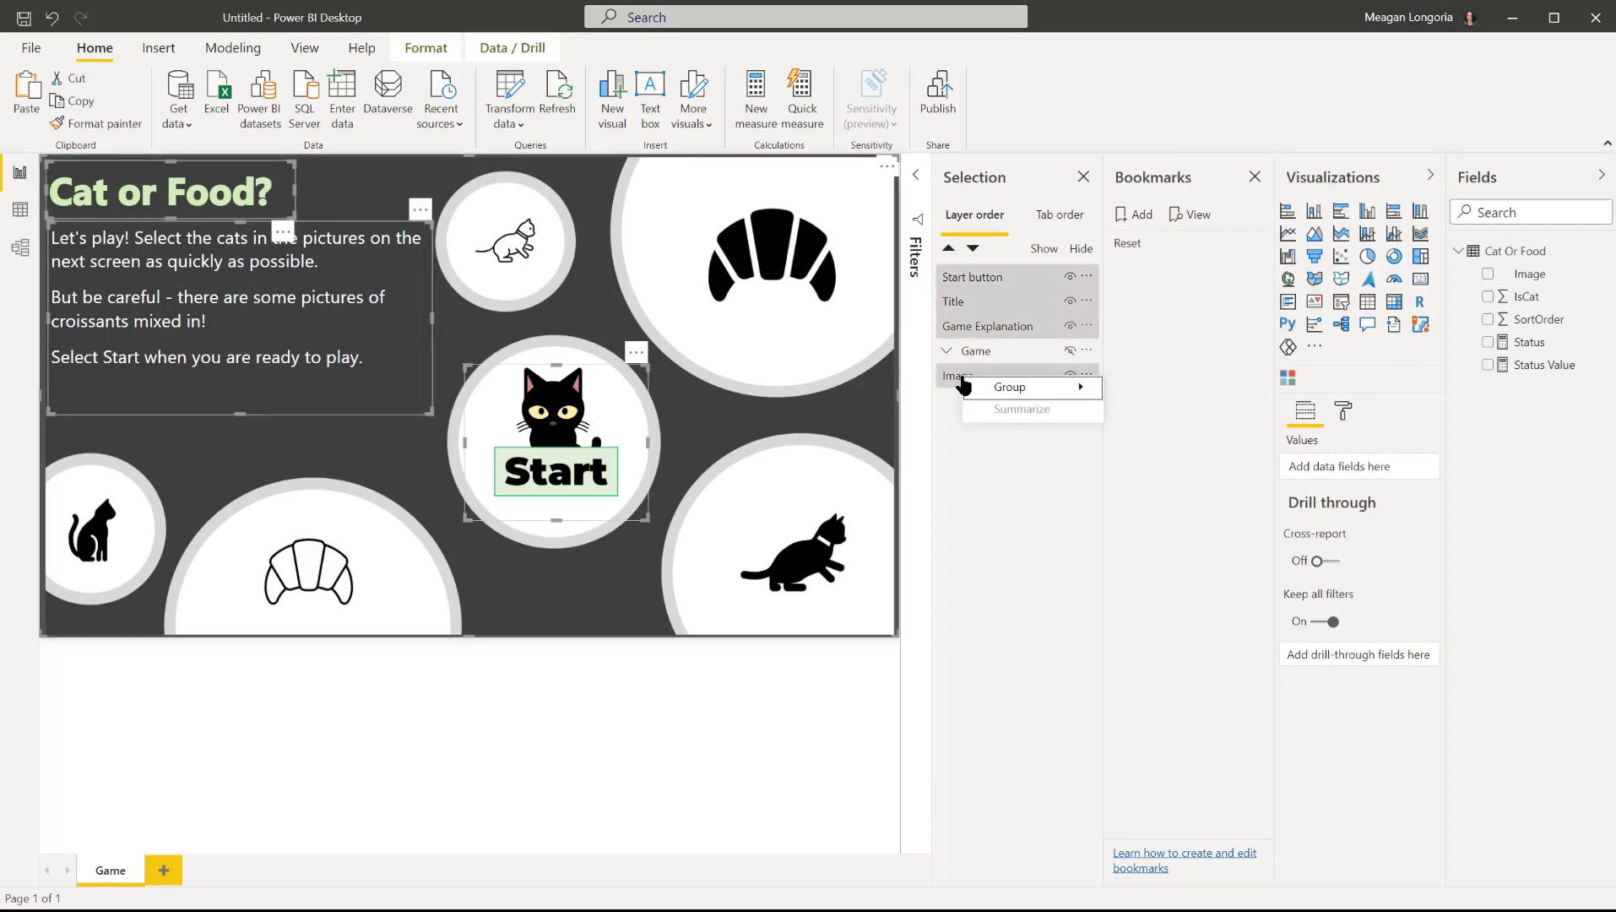
mouse_move(1038, 382)
left_click(1149, 393)
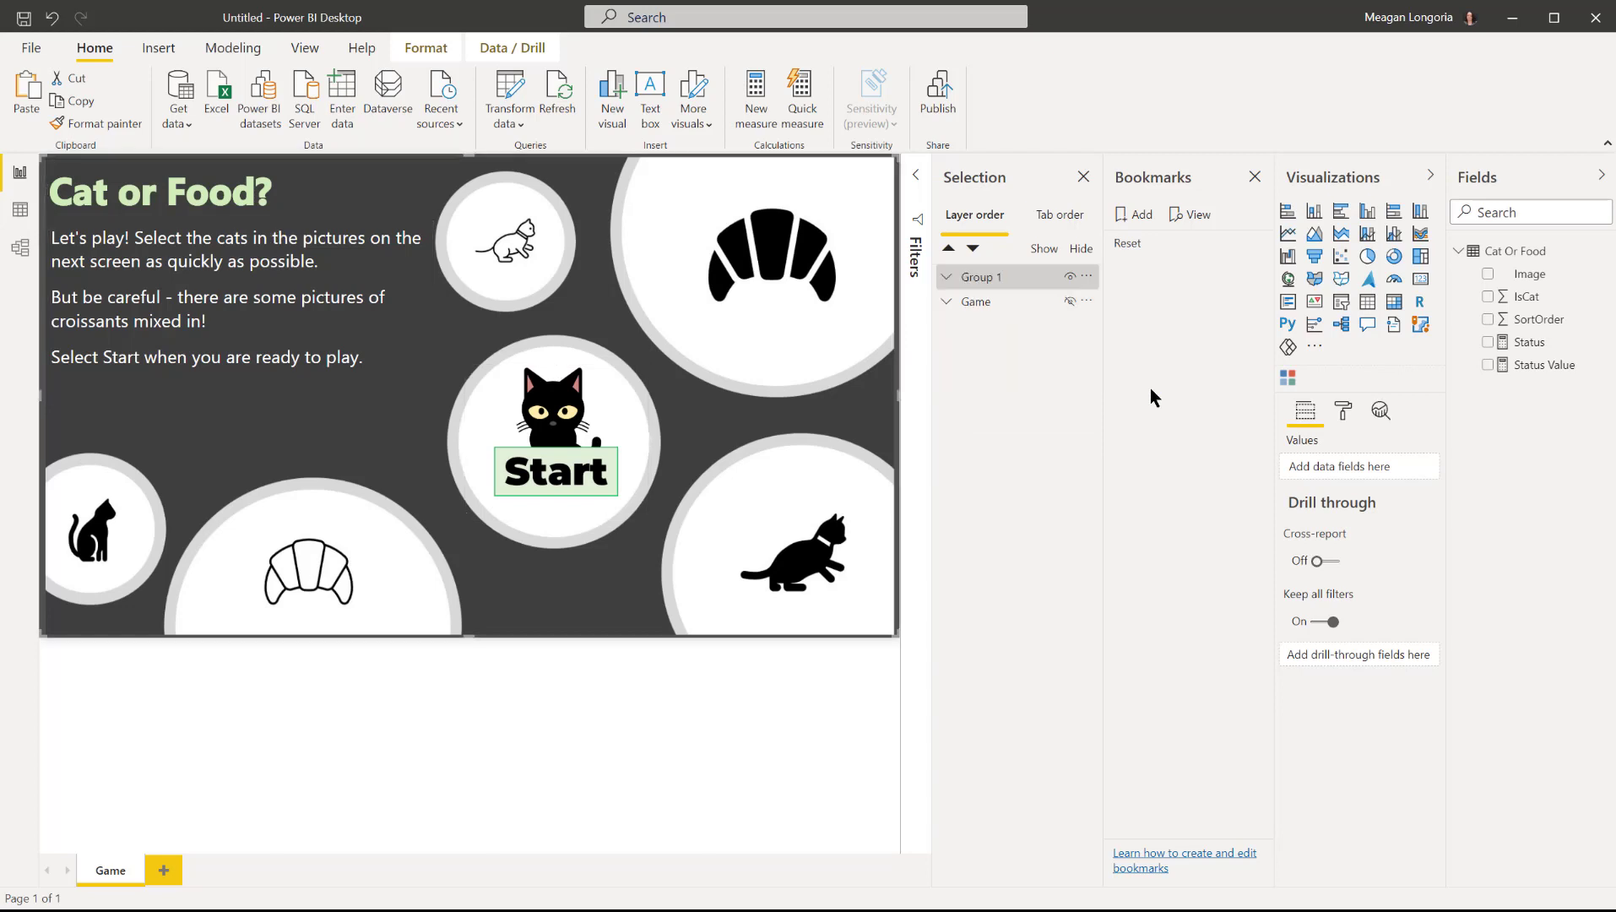
double_click(985, 281)
type("Start")
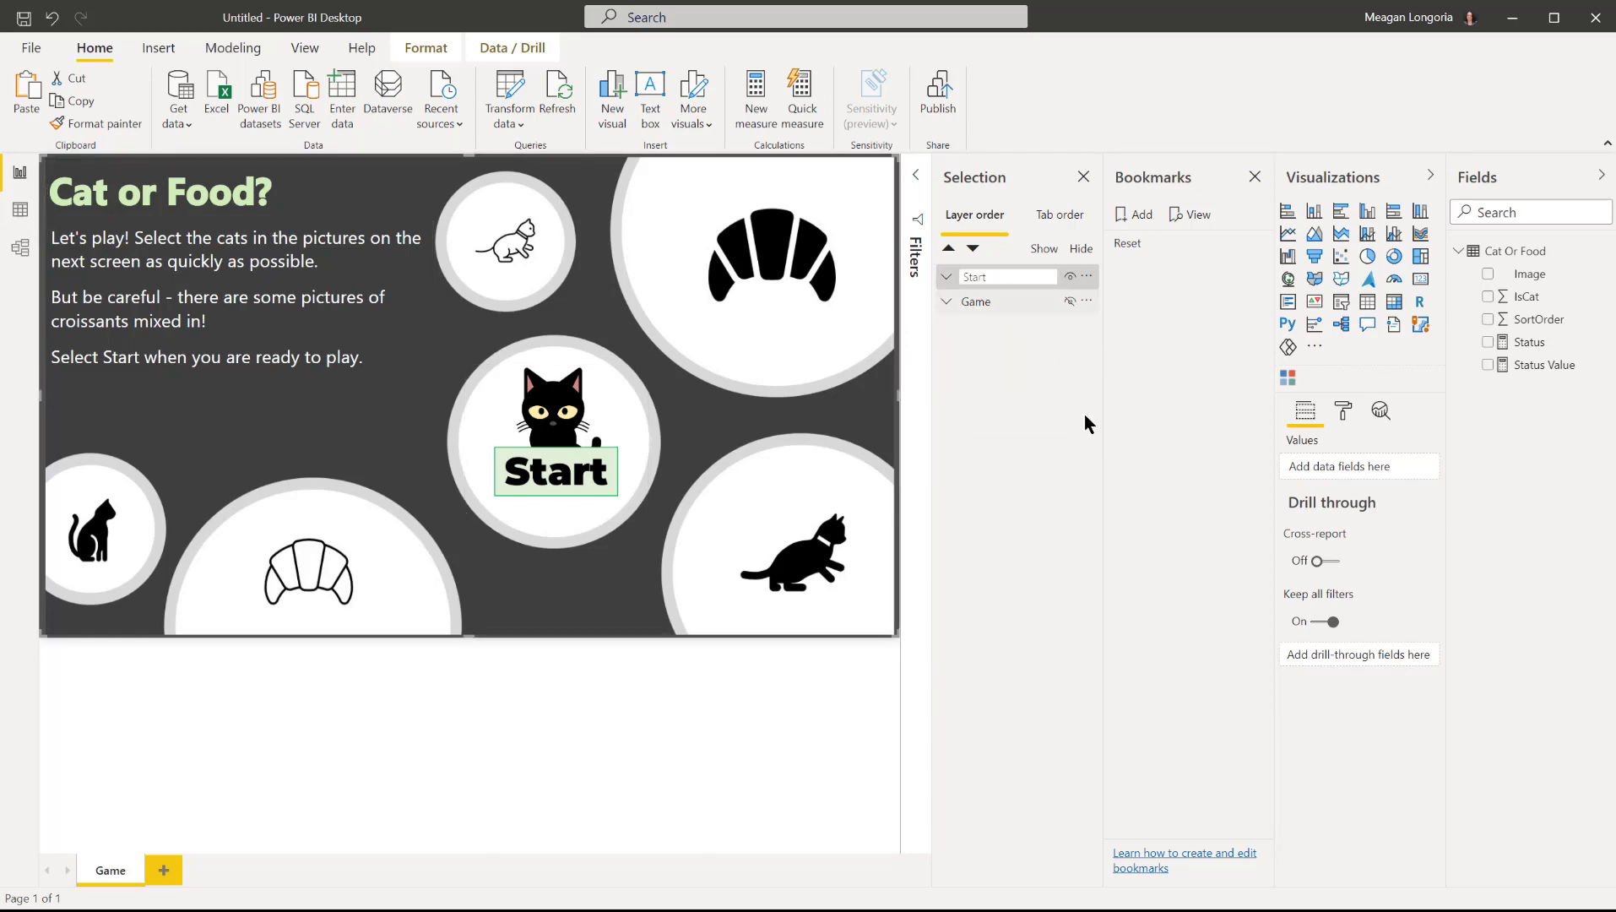
key("Return")
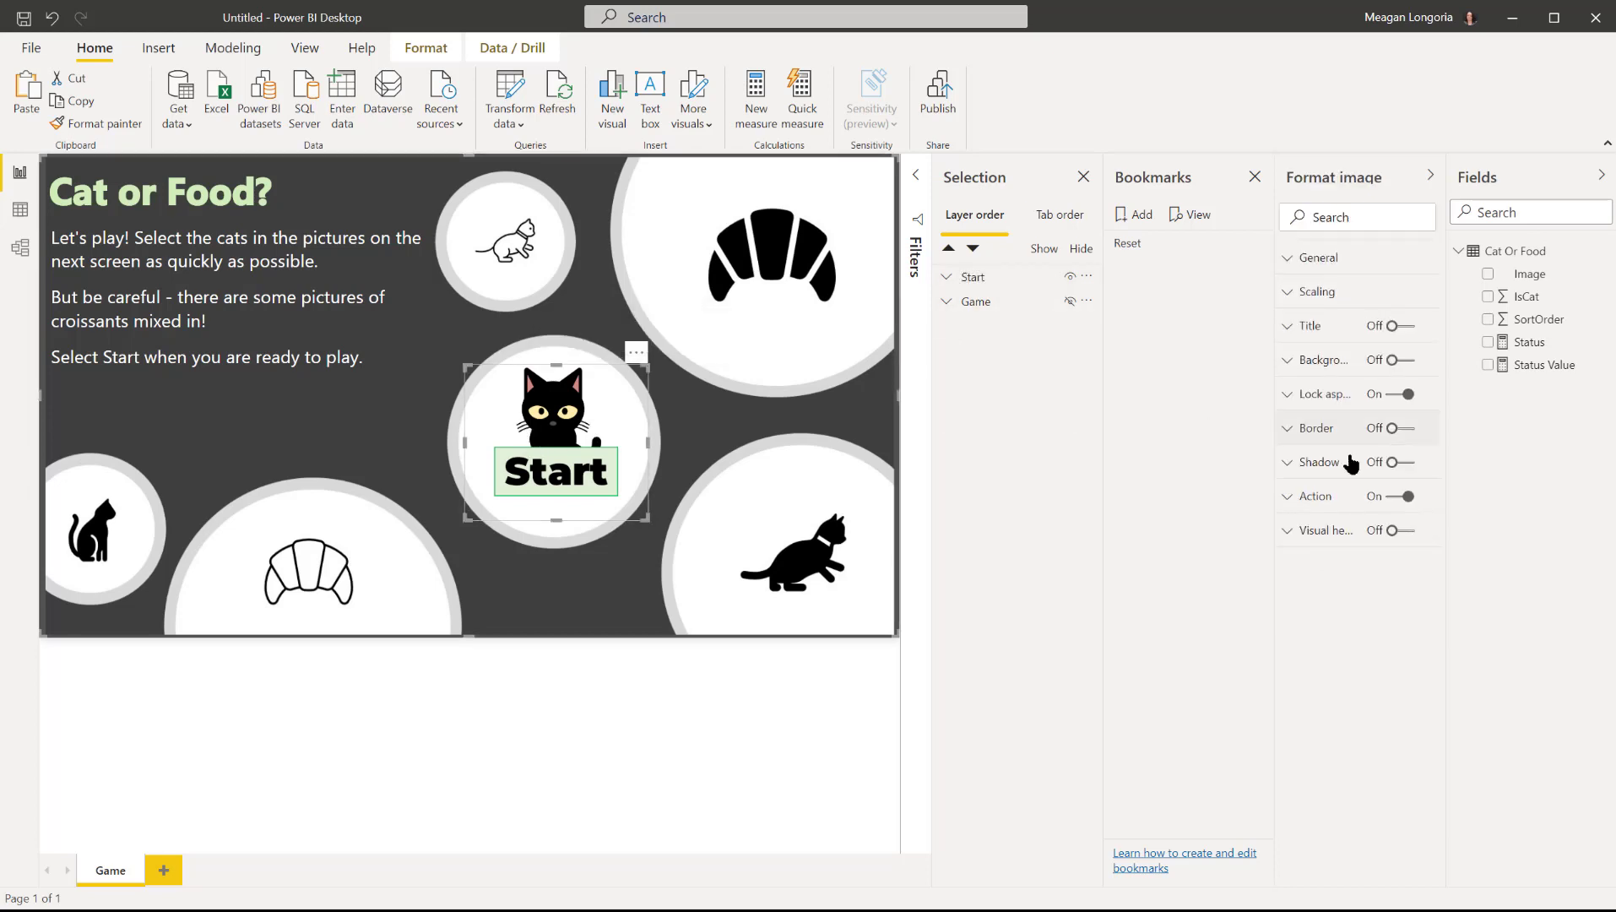
Assign the Reset bookmark to the Start button's bookmark action.
left_click(1313, 496)
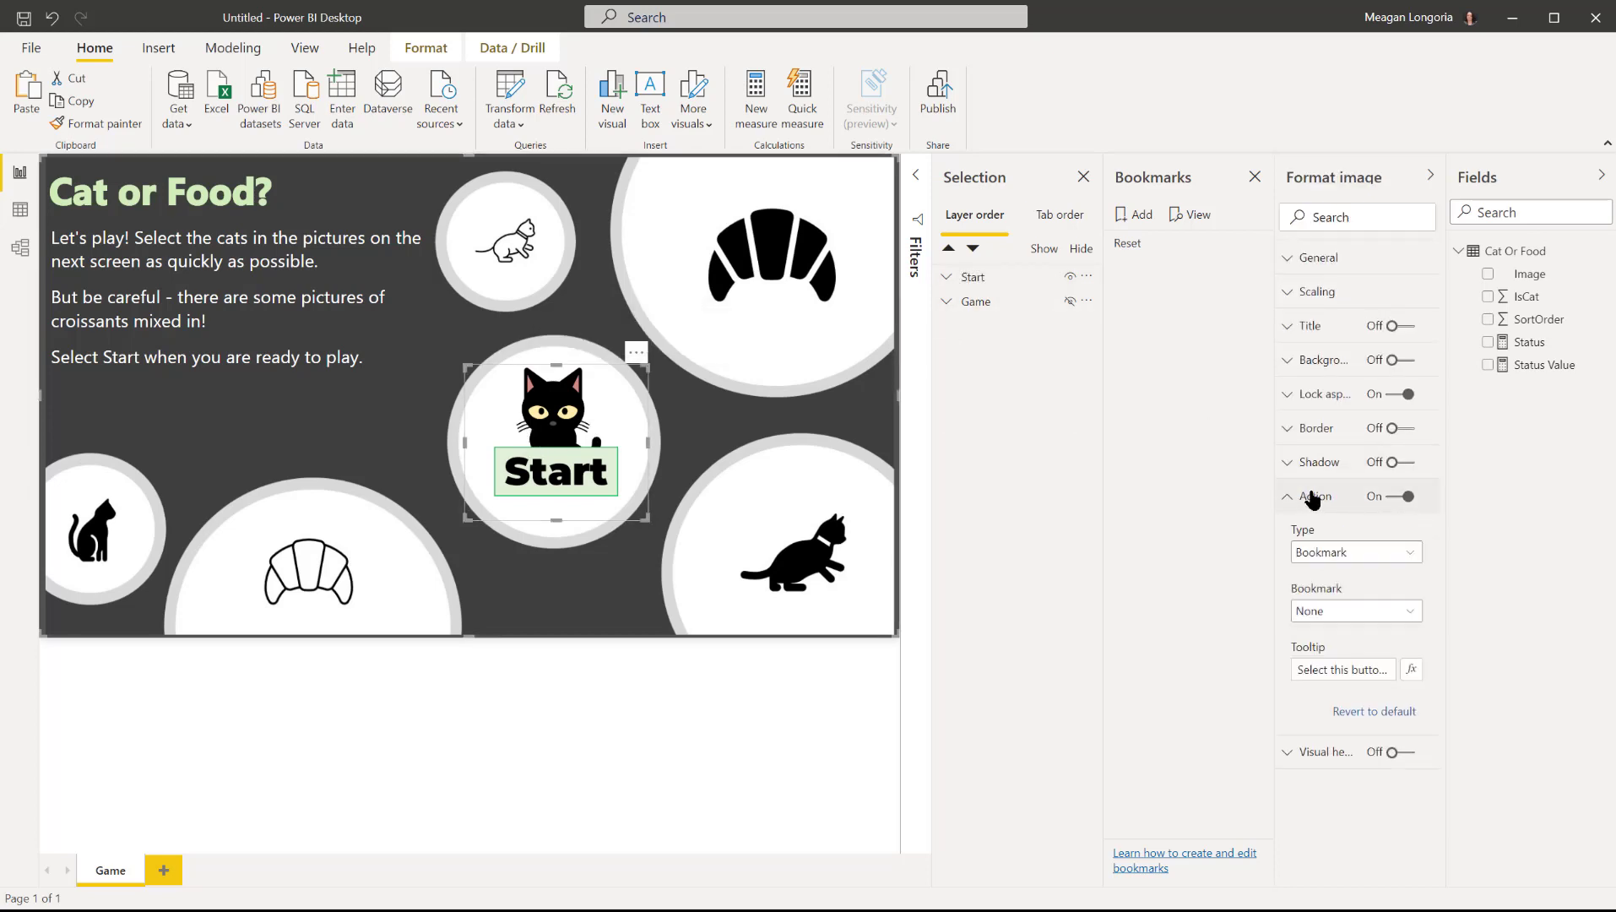
left_click(1338, 611)
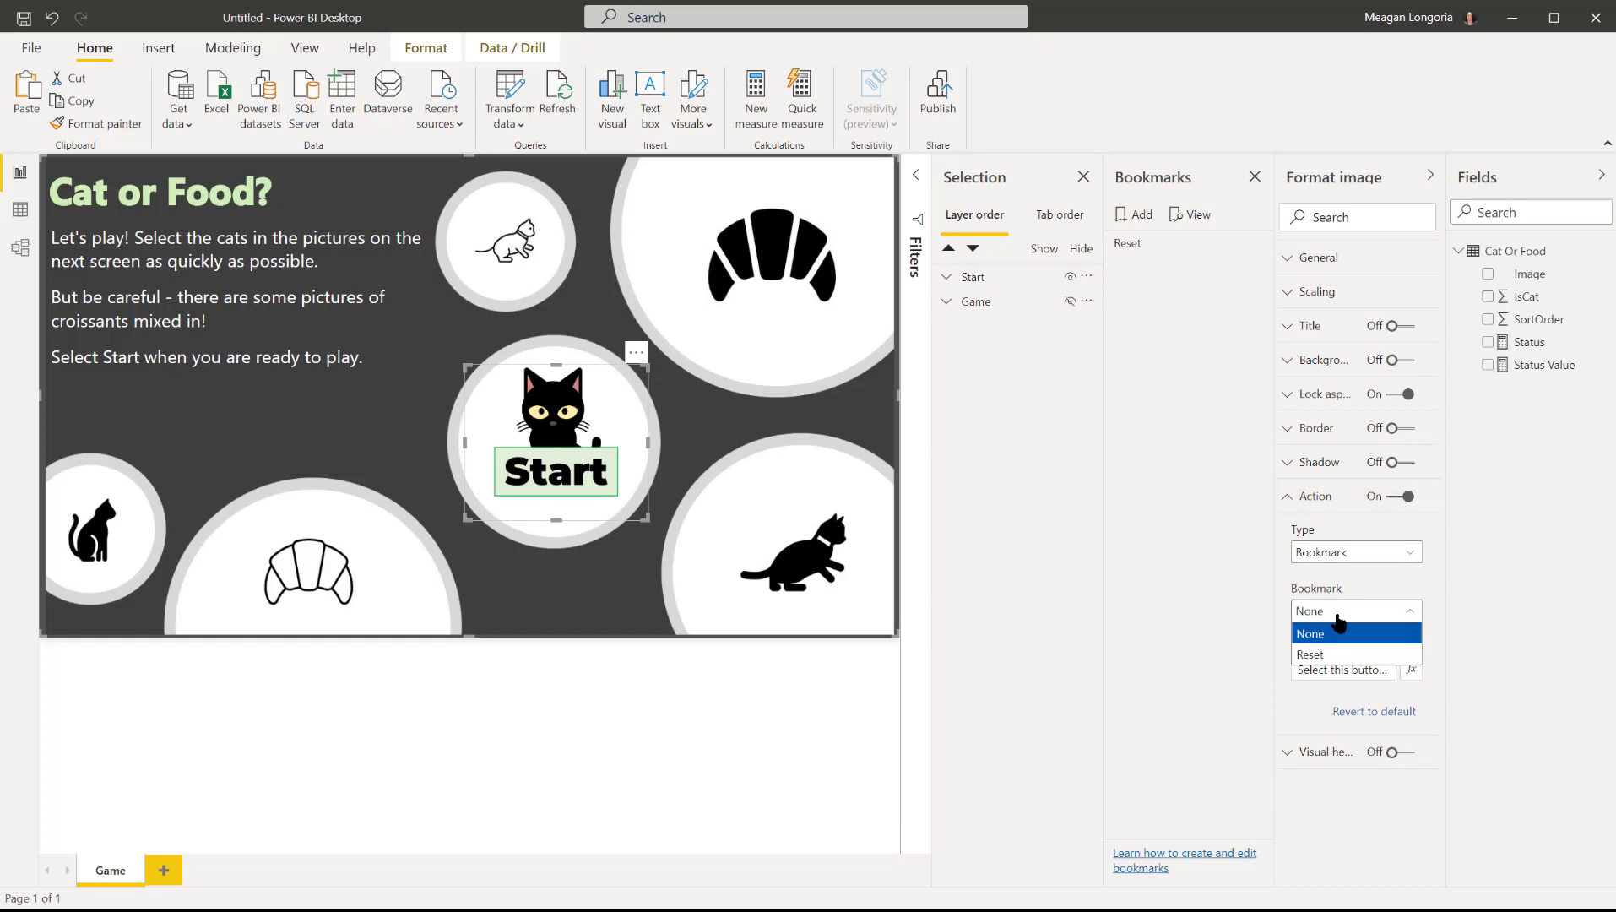
left_click(1311, 654)
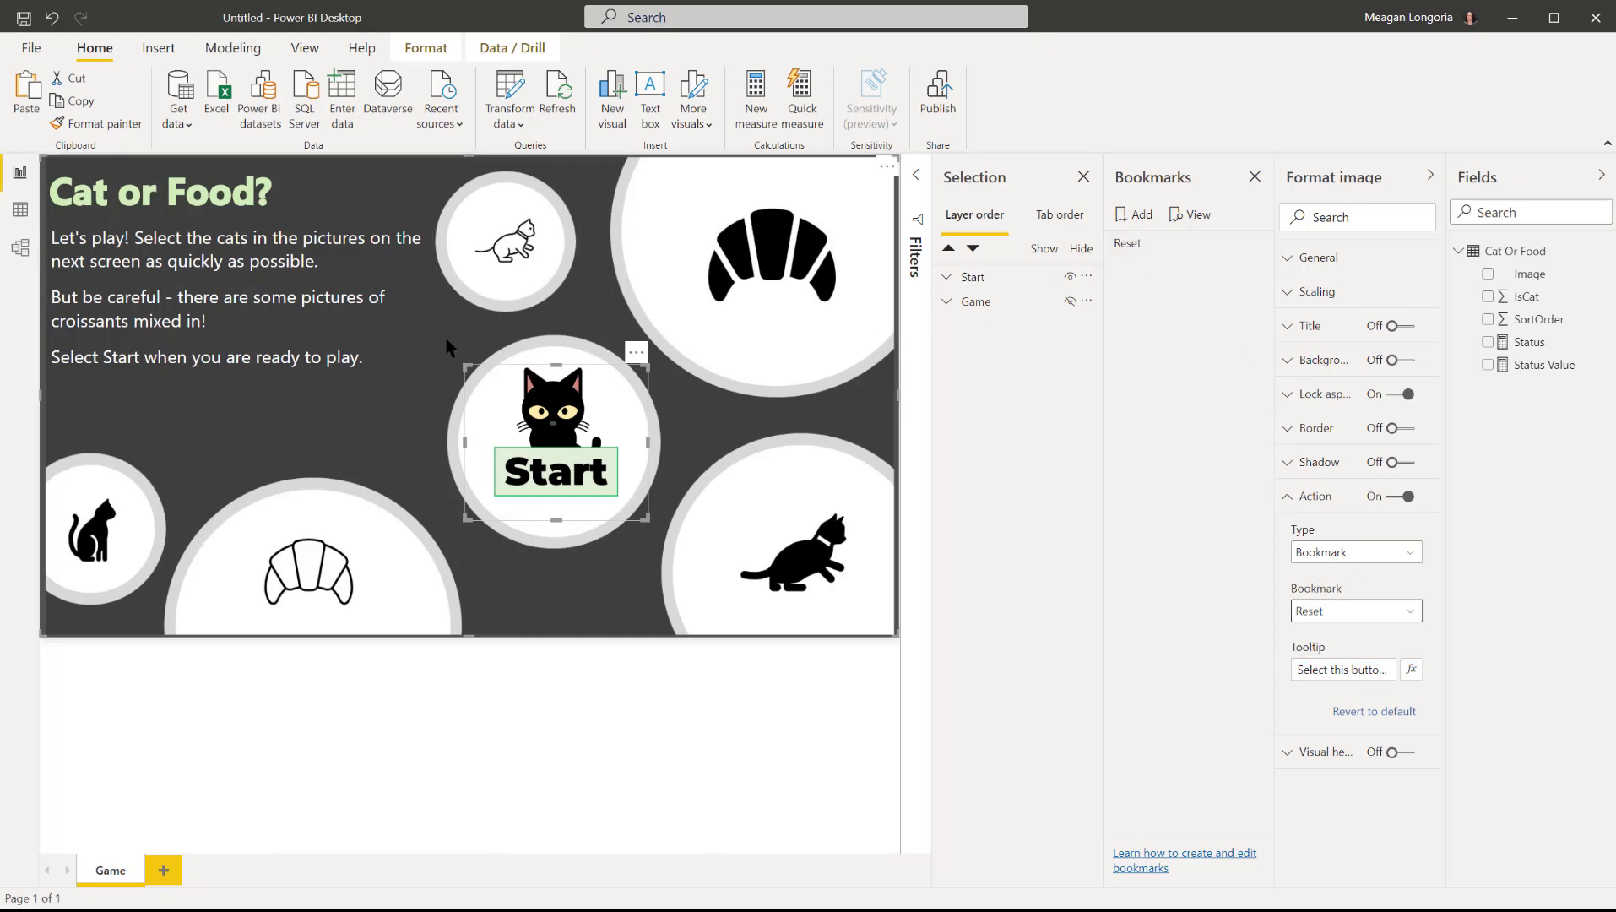
Add a bookmark of the start page with the Game group hidden, and name it Start.
left_click(1134, 214)
double_click(1146, 266)
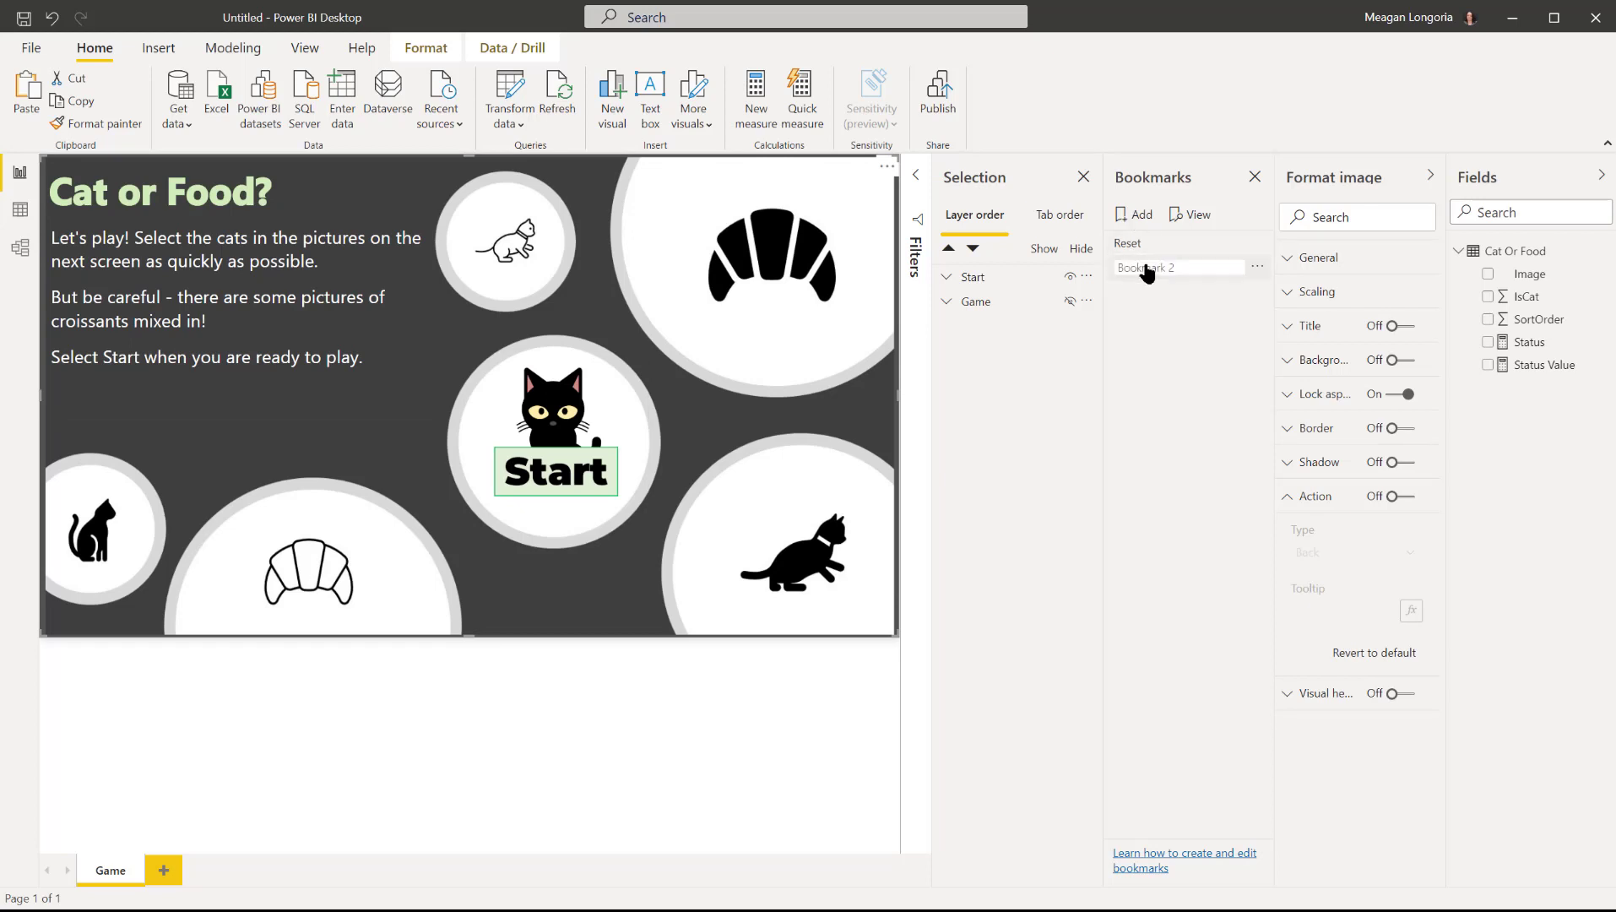
type("Start")
key("Return")
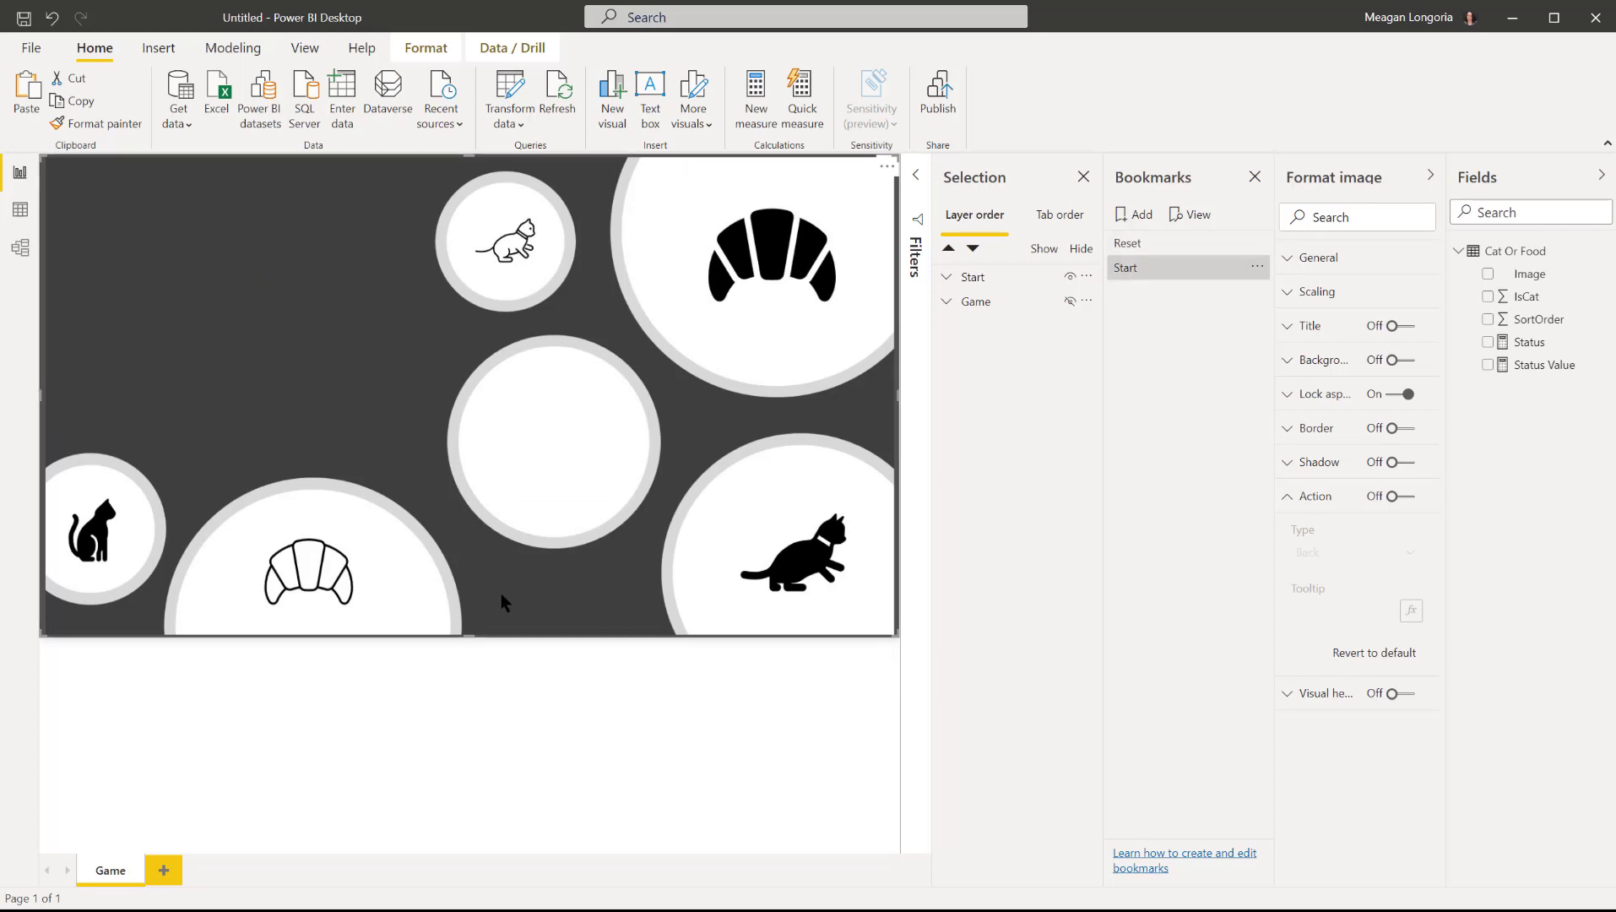
left_click(501, 689)
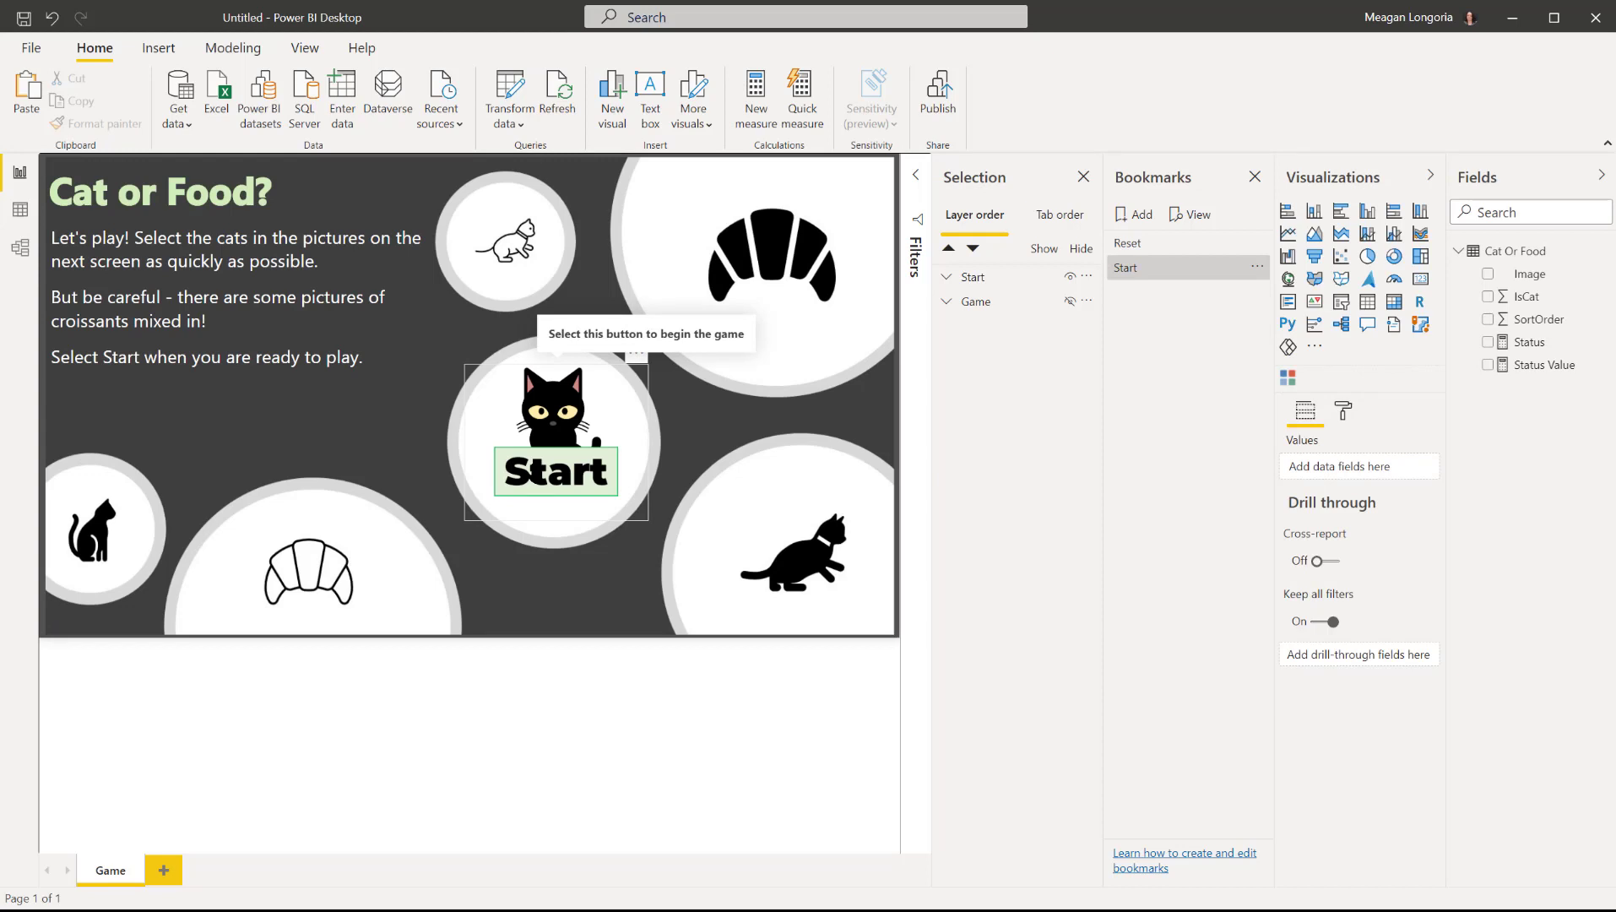
Update the Reset bookmark so that it hides the Start group and shows the Game group.
left_click(532, 466, "ctrl")
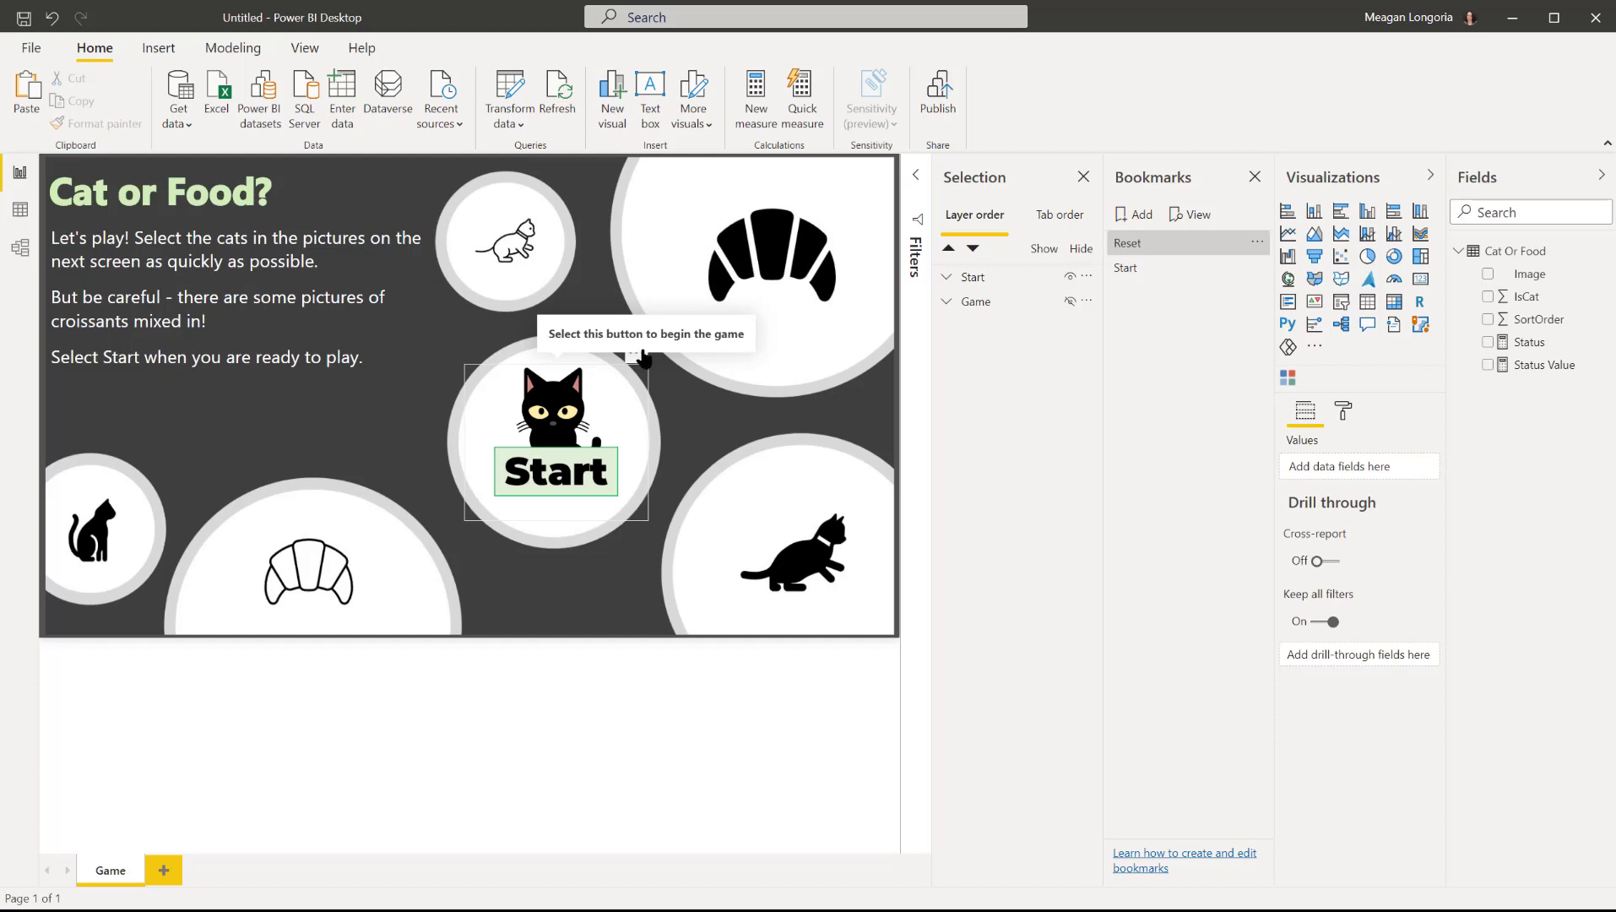
left_click(1070, 277)
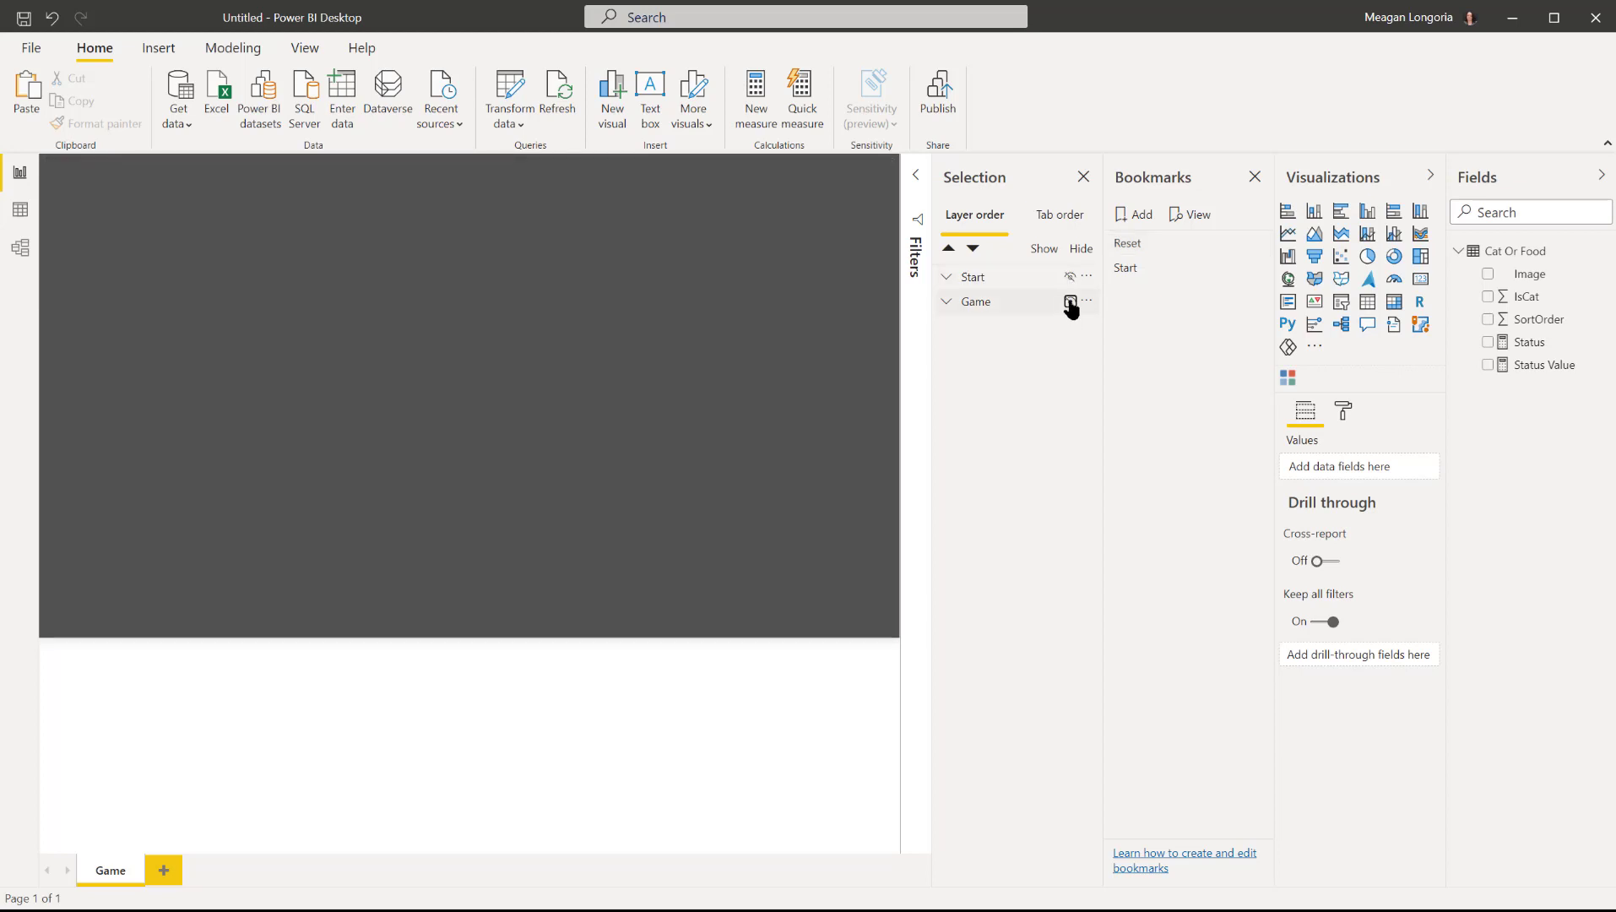
left_click(1069, 302)
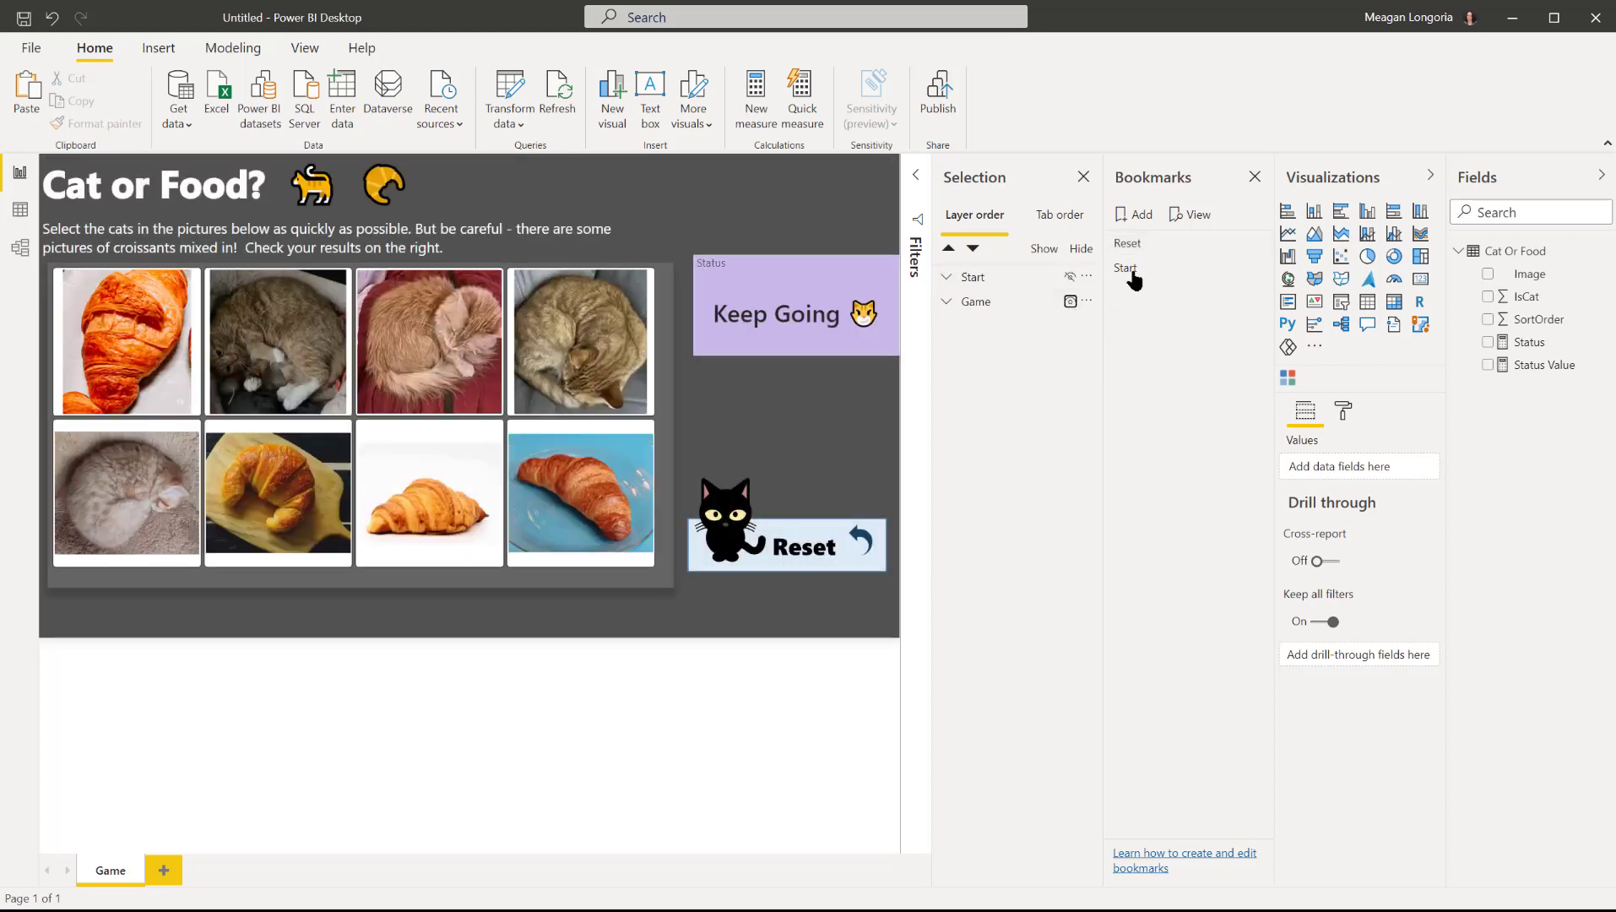
left_click(1260, 242)
left_click(1287, 253)
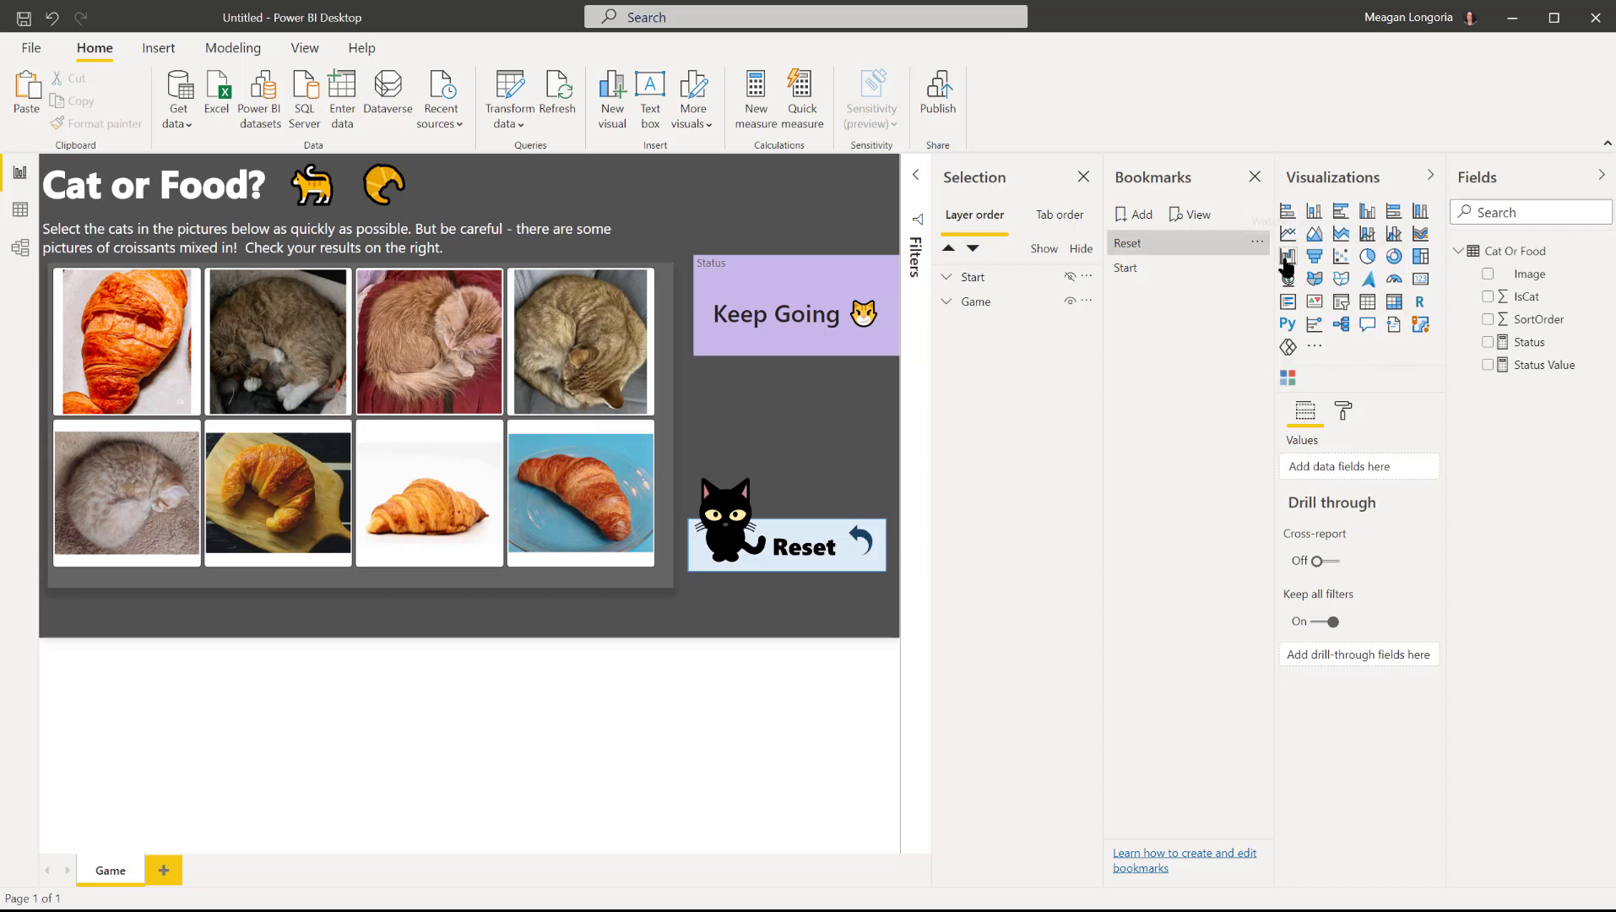
Update the Start bookmark so that it shows the Start group and hides the Game group.
left_click(1121, 267)
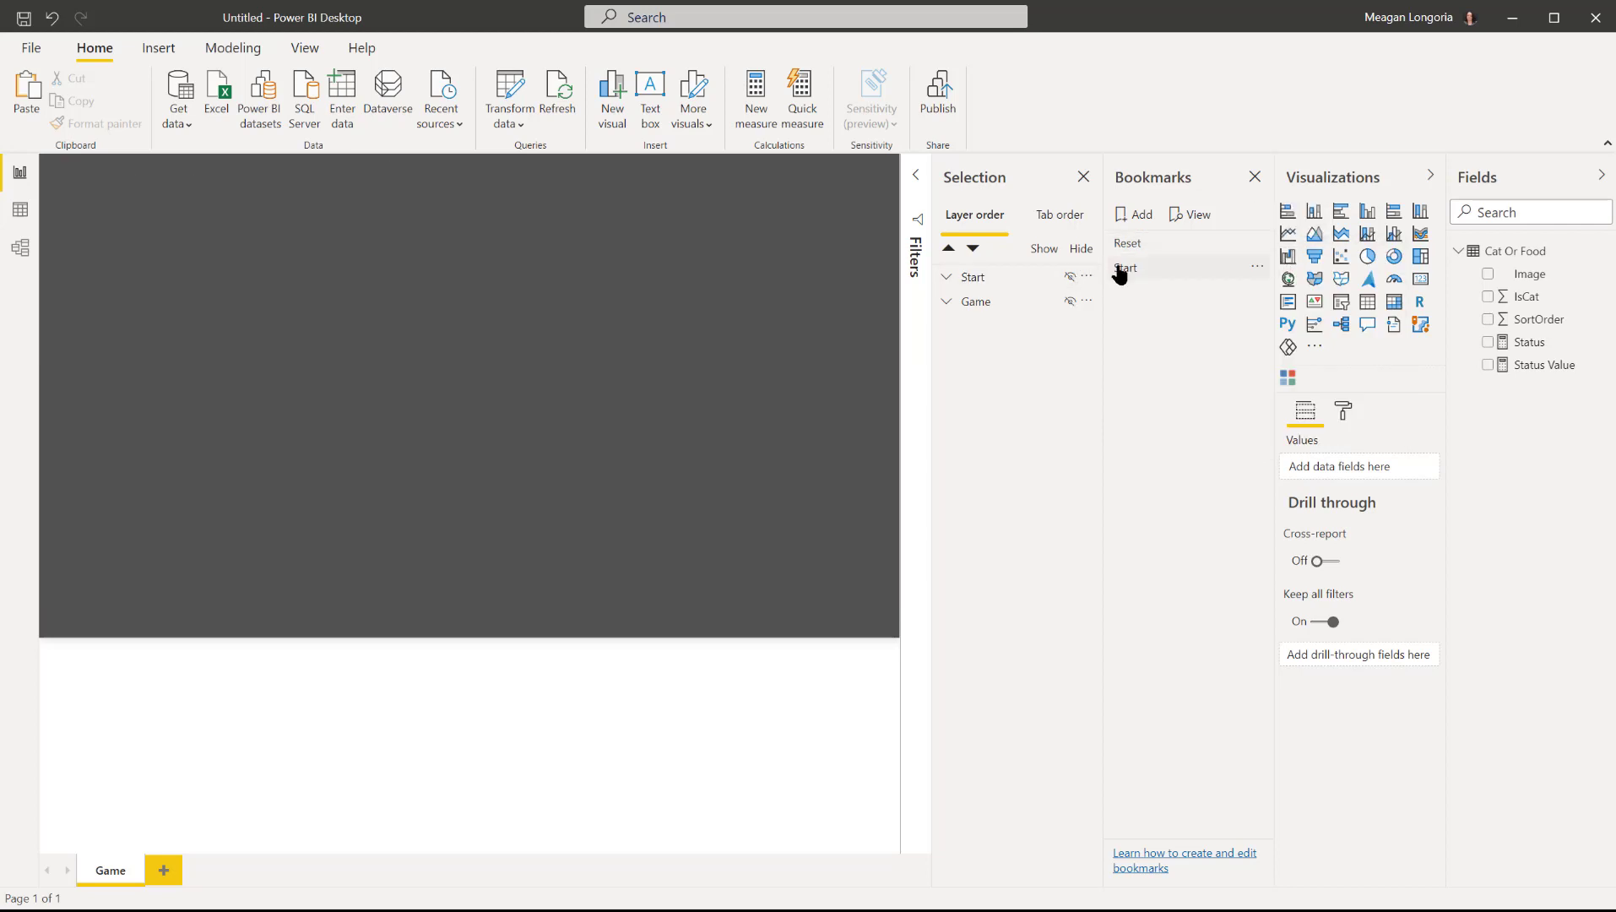
left_click(1069, 301)
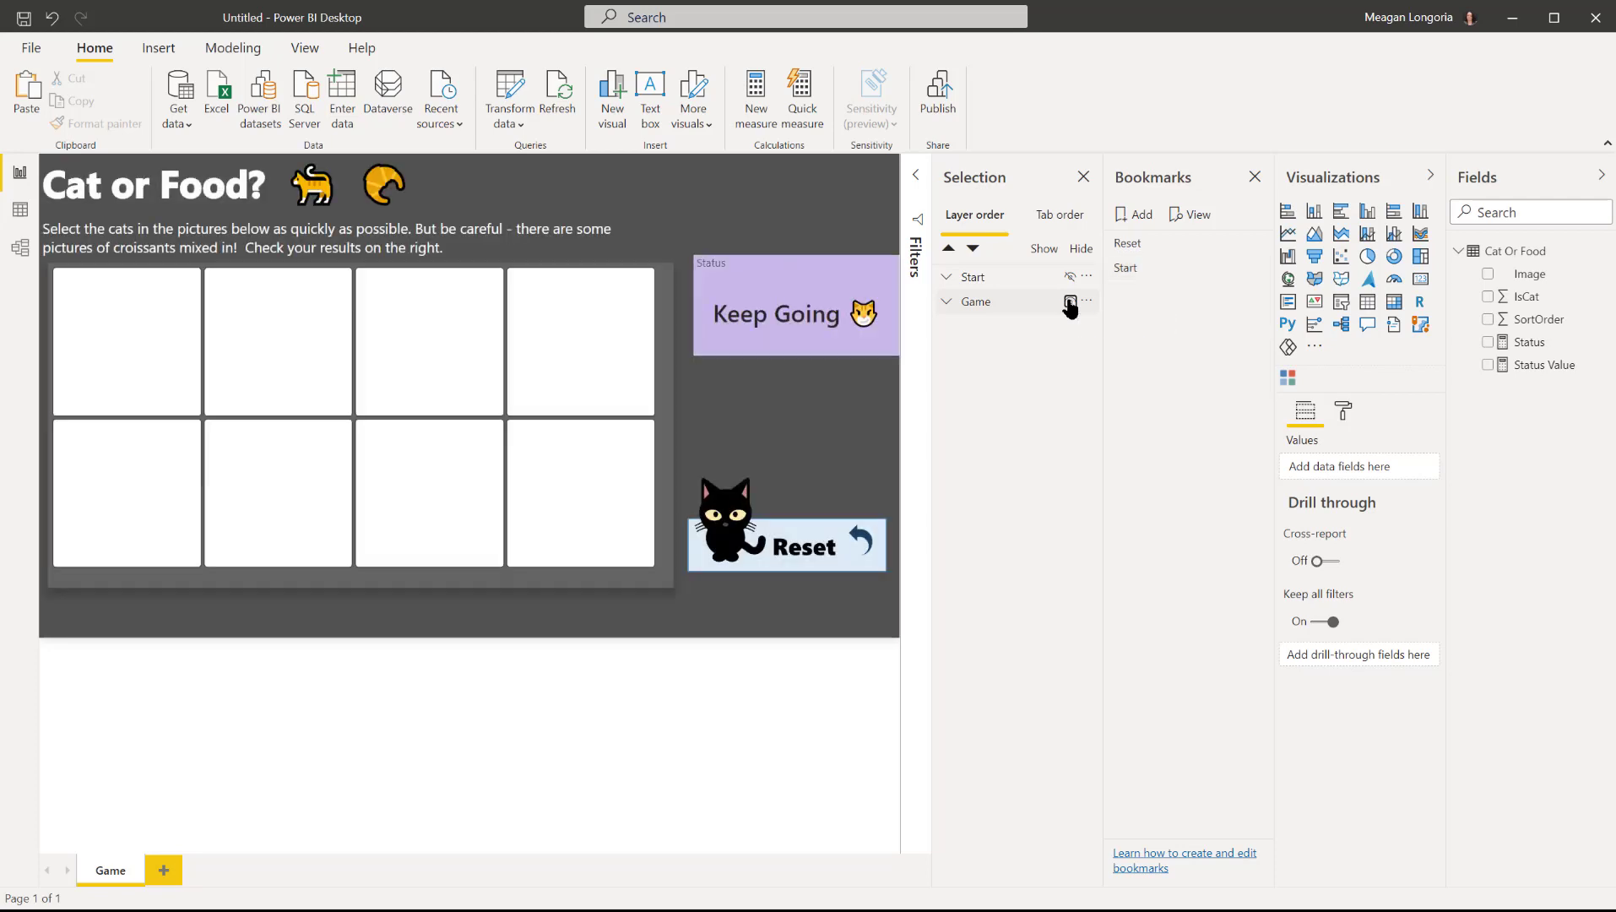
left_click(1069, 302)
left_click(1069, 276)
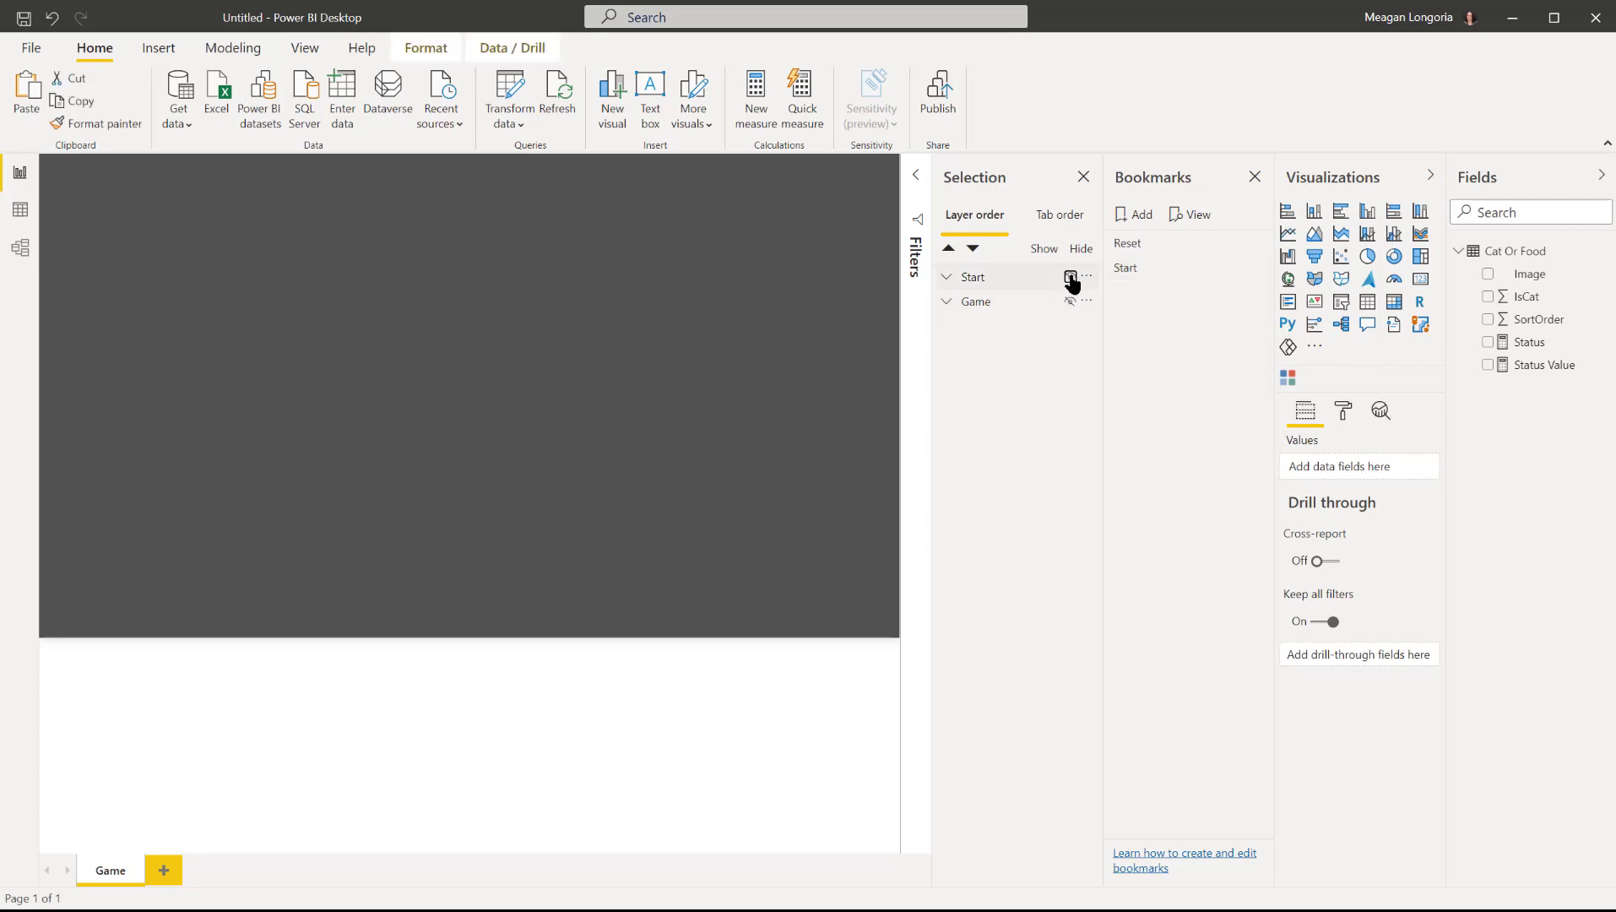
left_click(1255, 268)
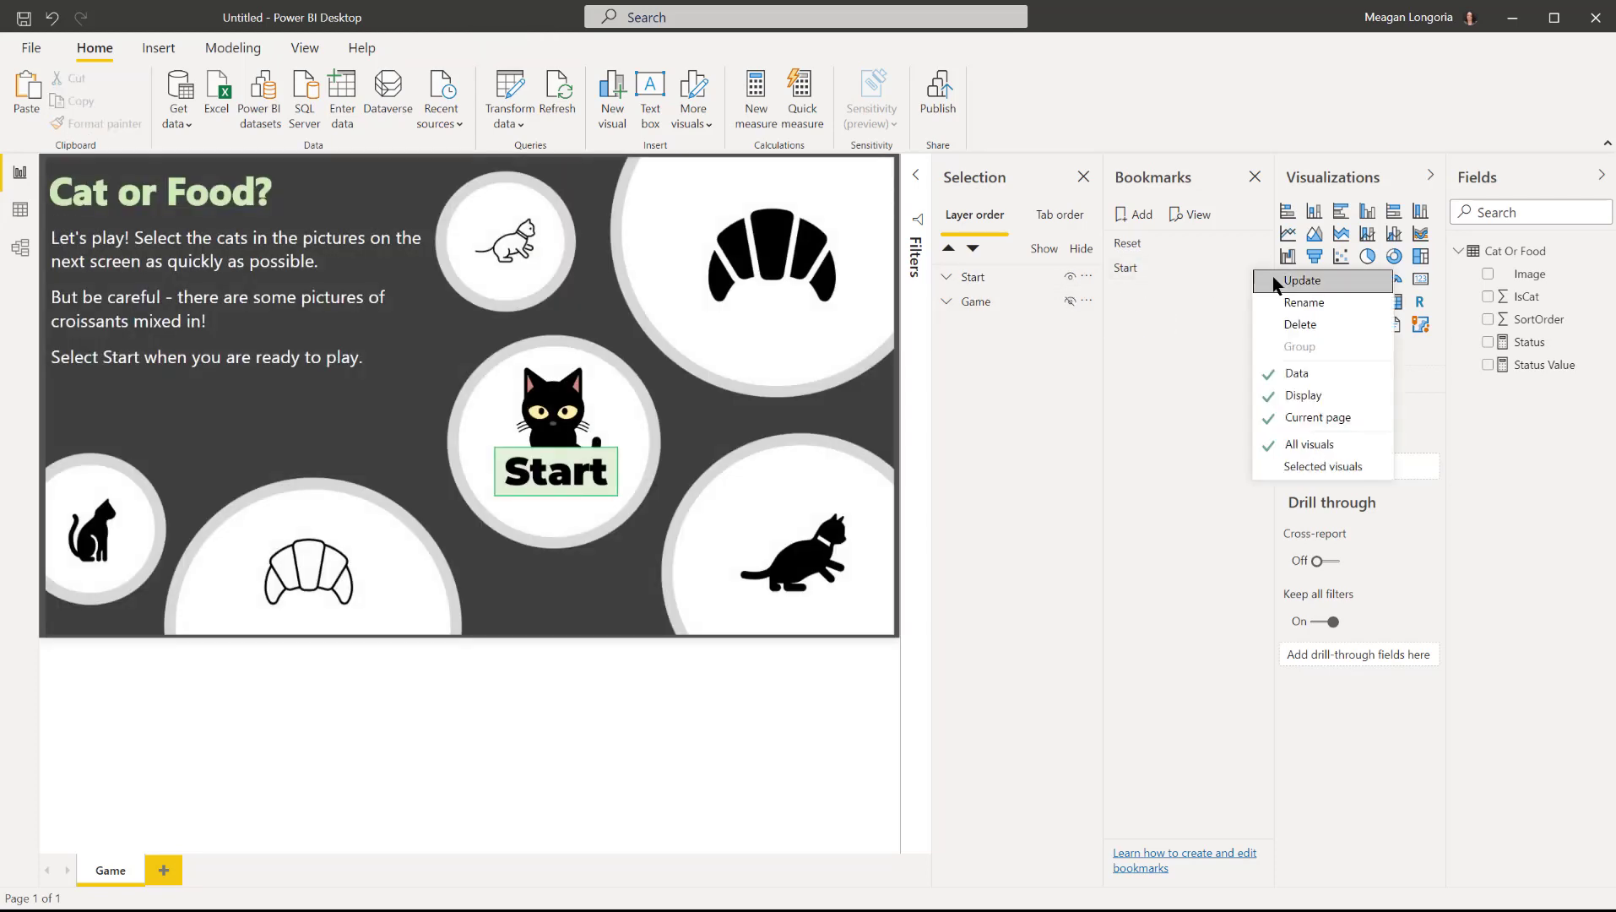
left_click(1275, 285)
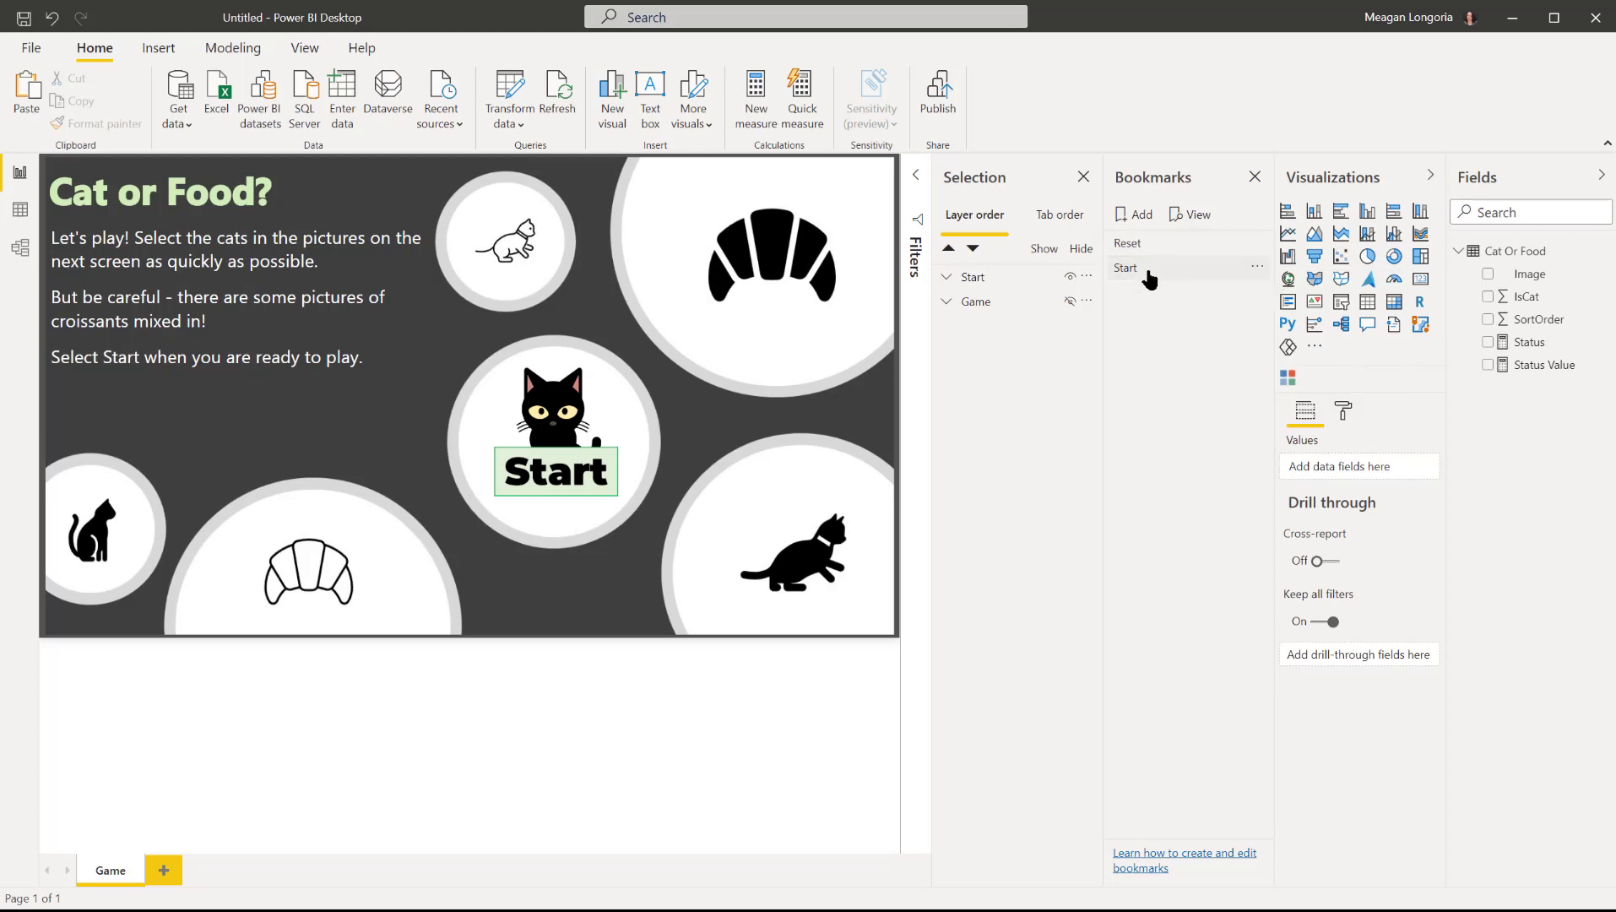
Test the Reset and Start bookmarks, and open the game with the start page's Start button.
left_click(1154, 252)
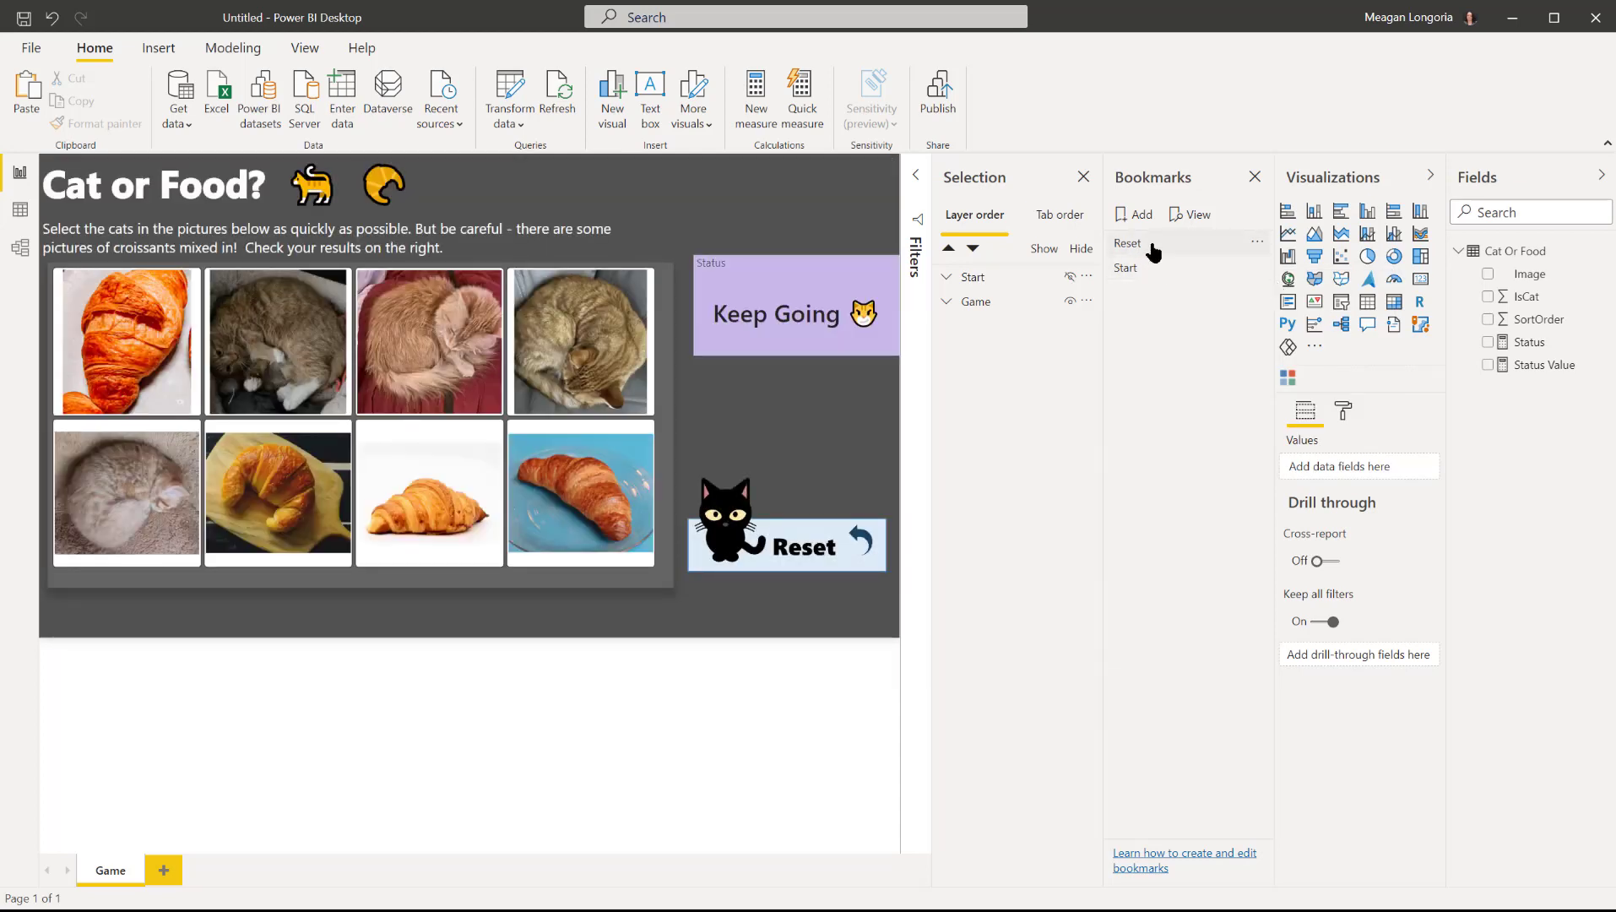
left_click(1132, 268)
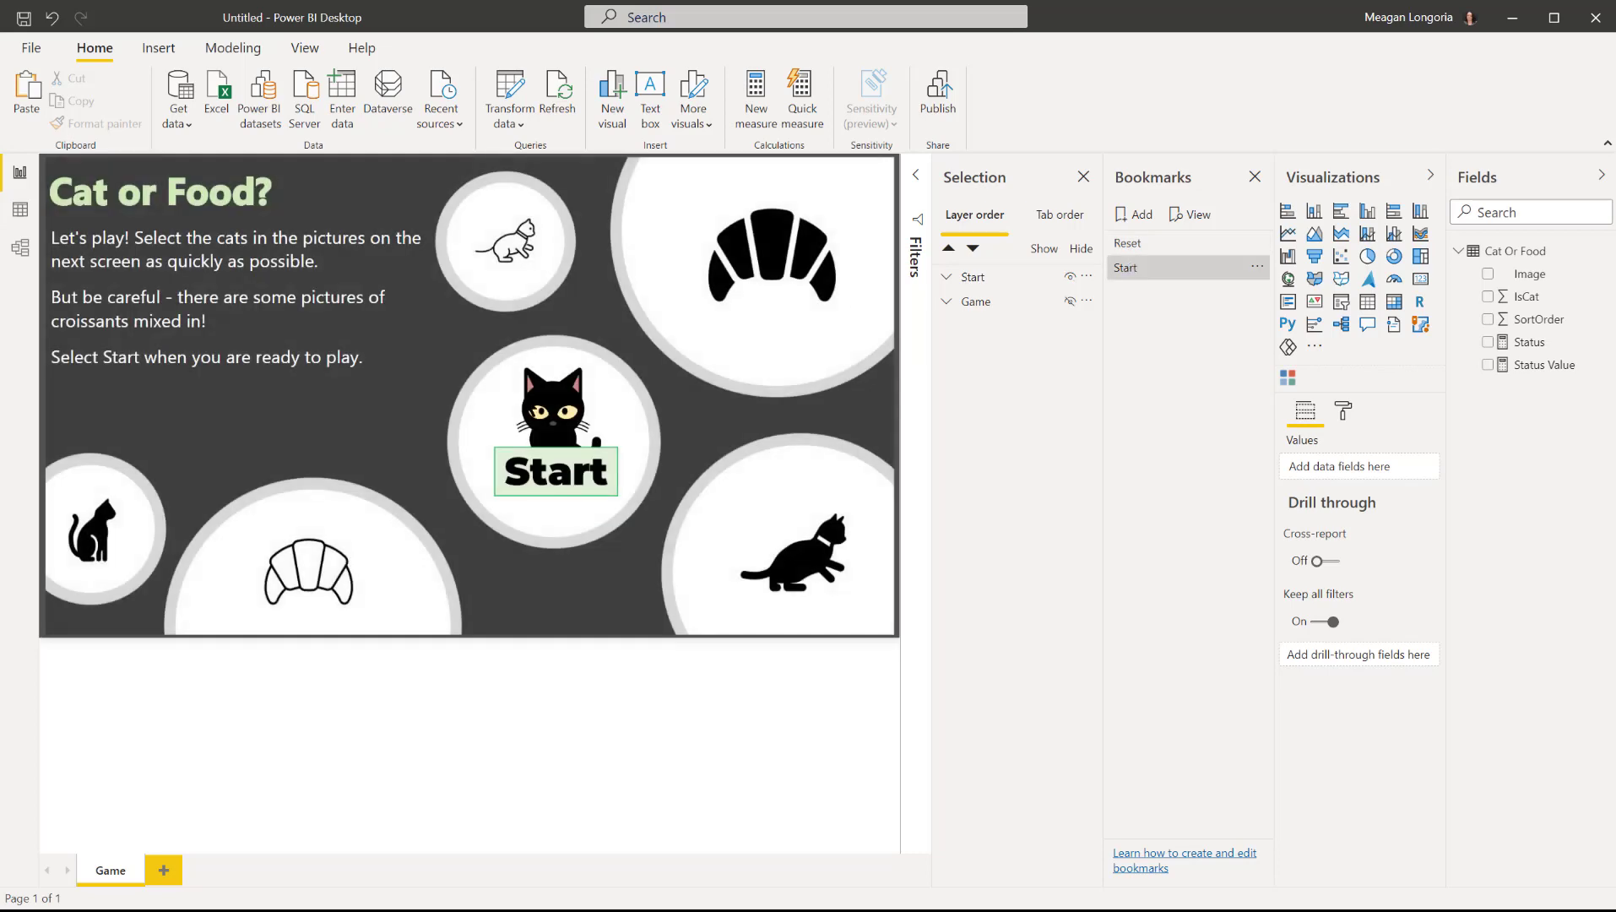
left_click(534, 455, "ctrl")
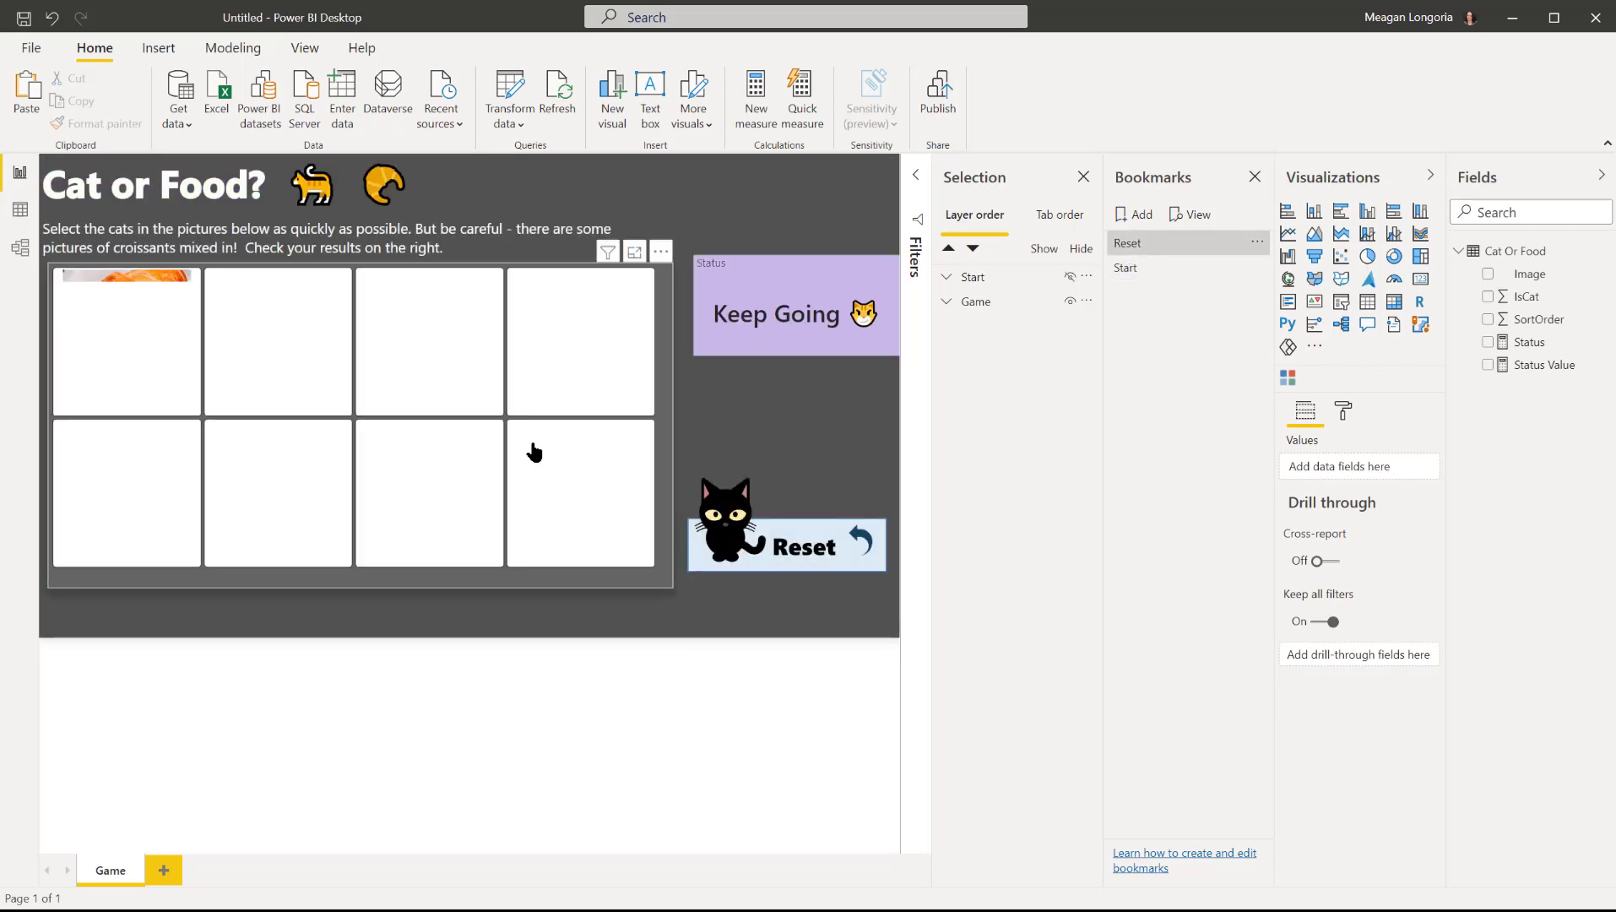
Test the game by selecting the first croissant and the cat picture beside it, and reset it with the Reset button.
left_click(180, 338)
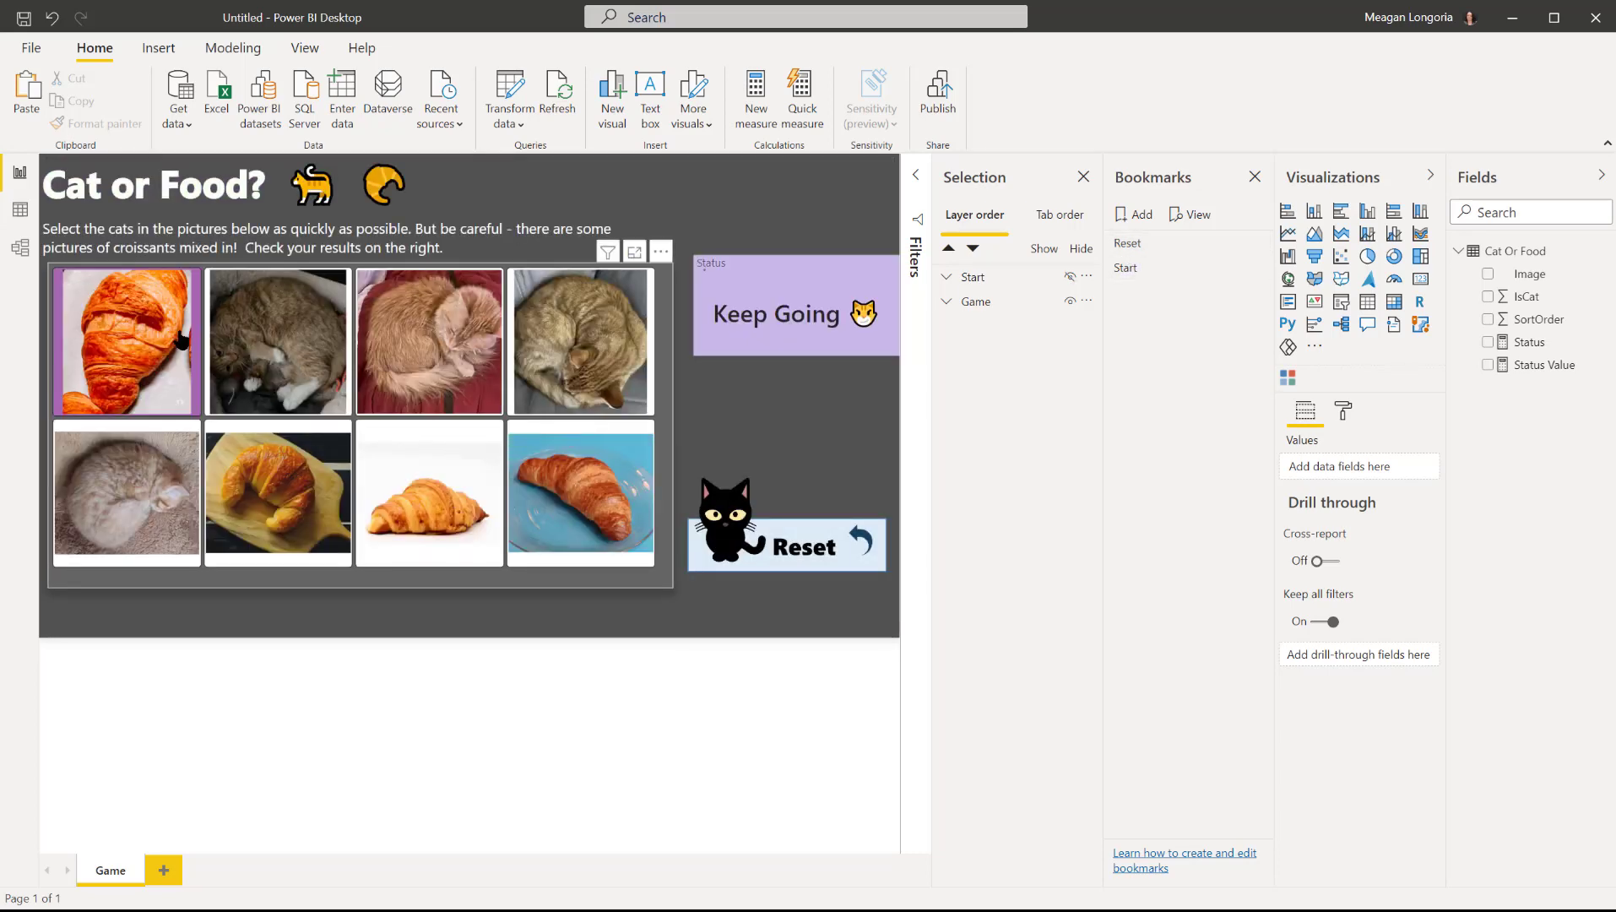
left_click(289, 354)
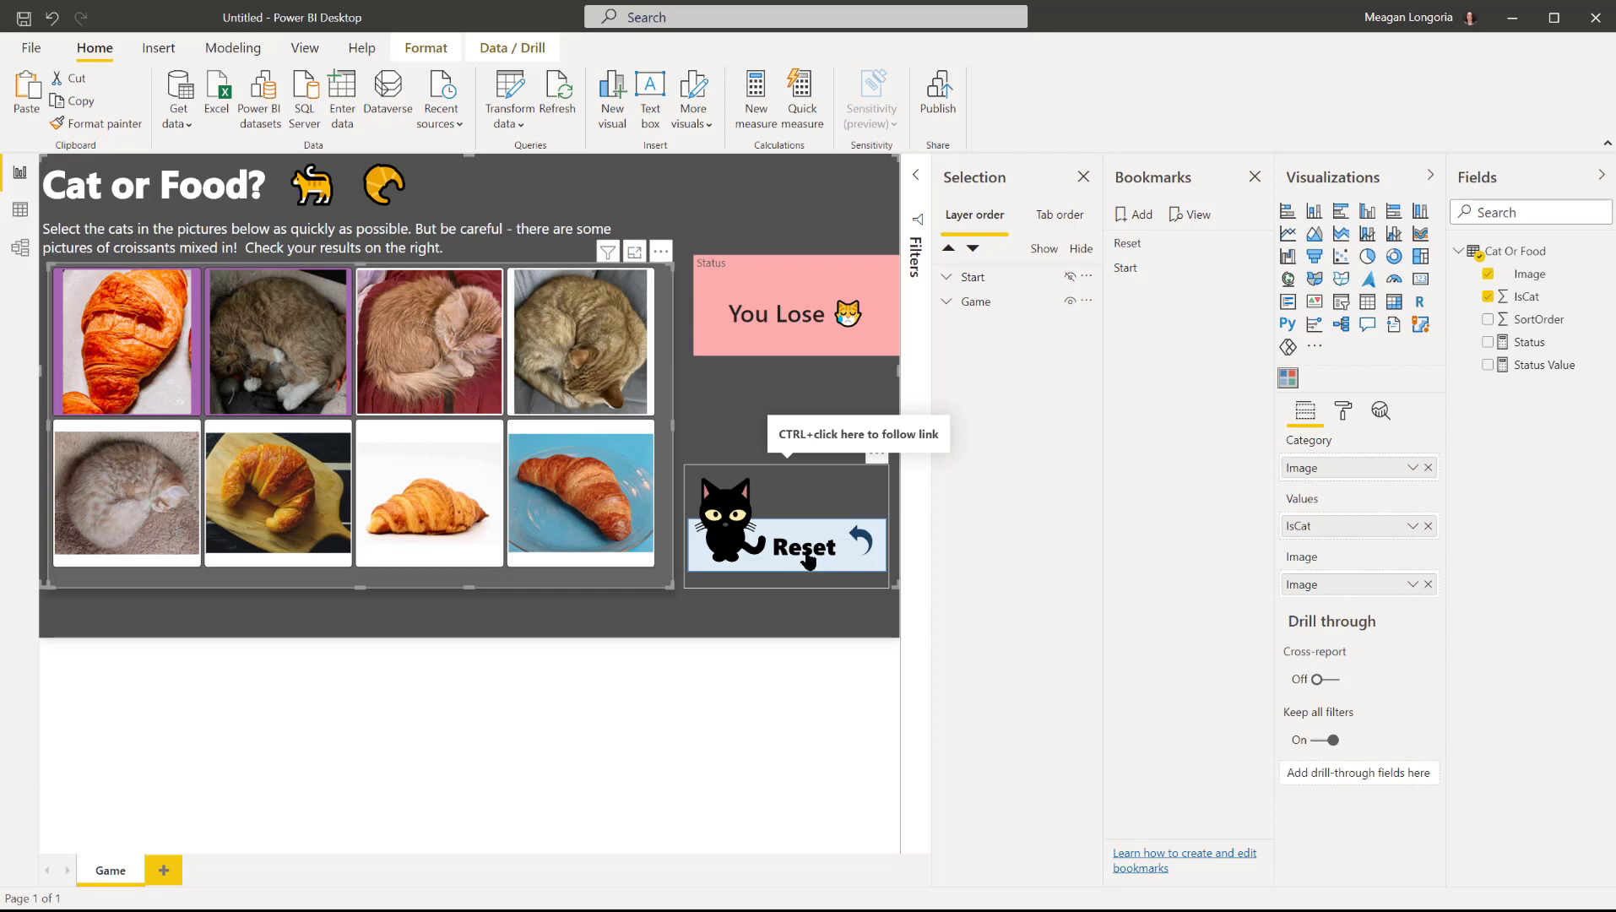
left_click(808, 560, "ctrl")
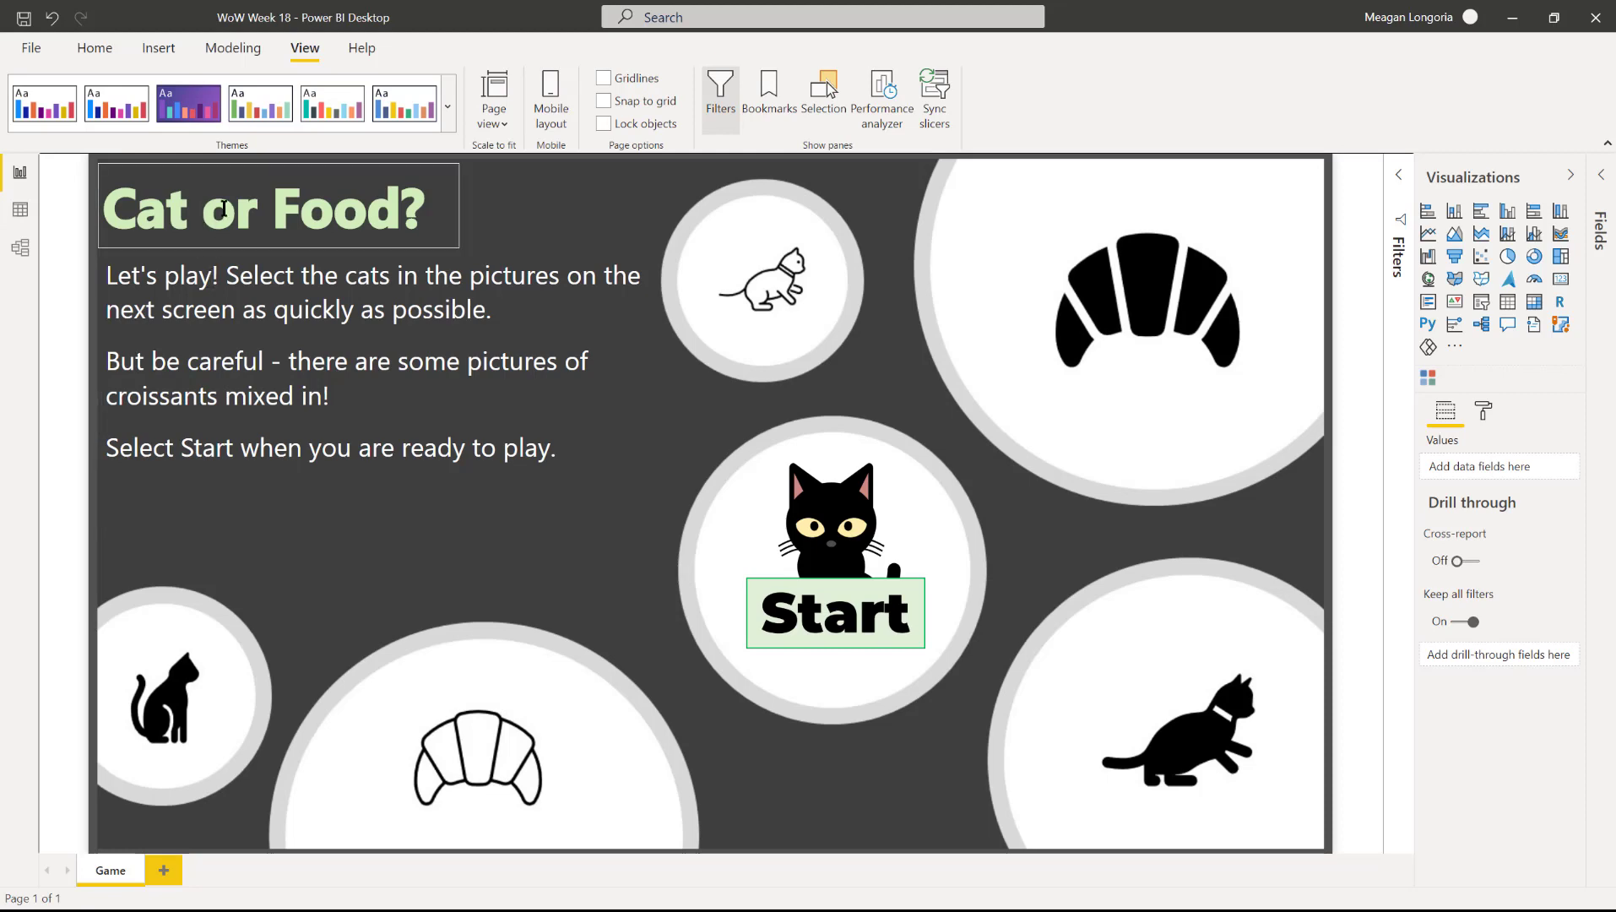
Start the game from the start page of the WoW Week 18 report.
left_click(842, 630, "ctrl")
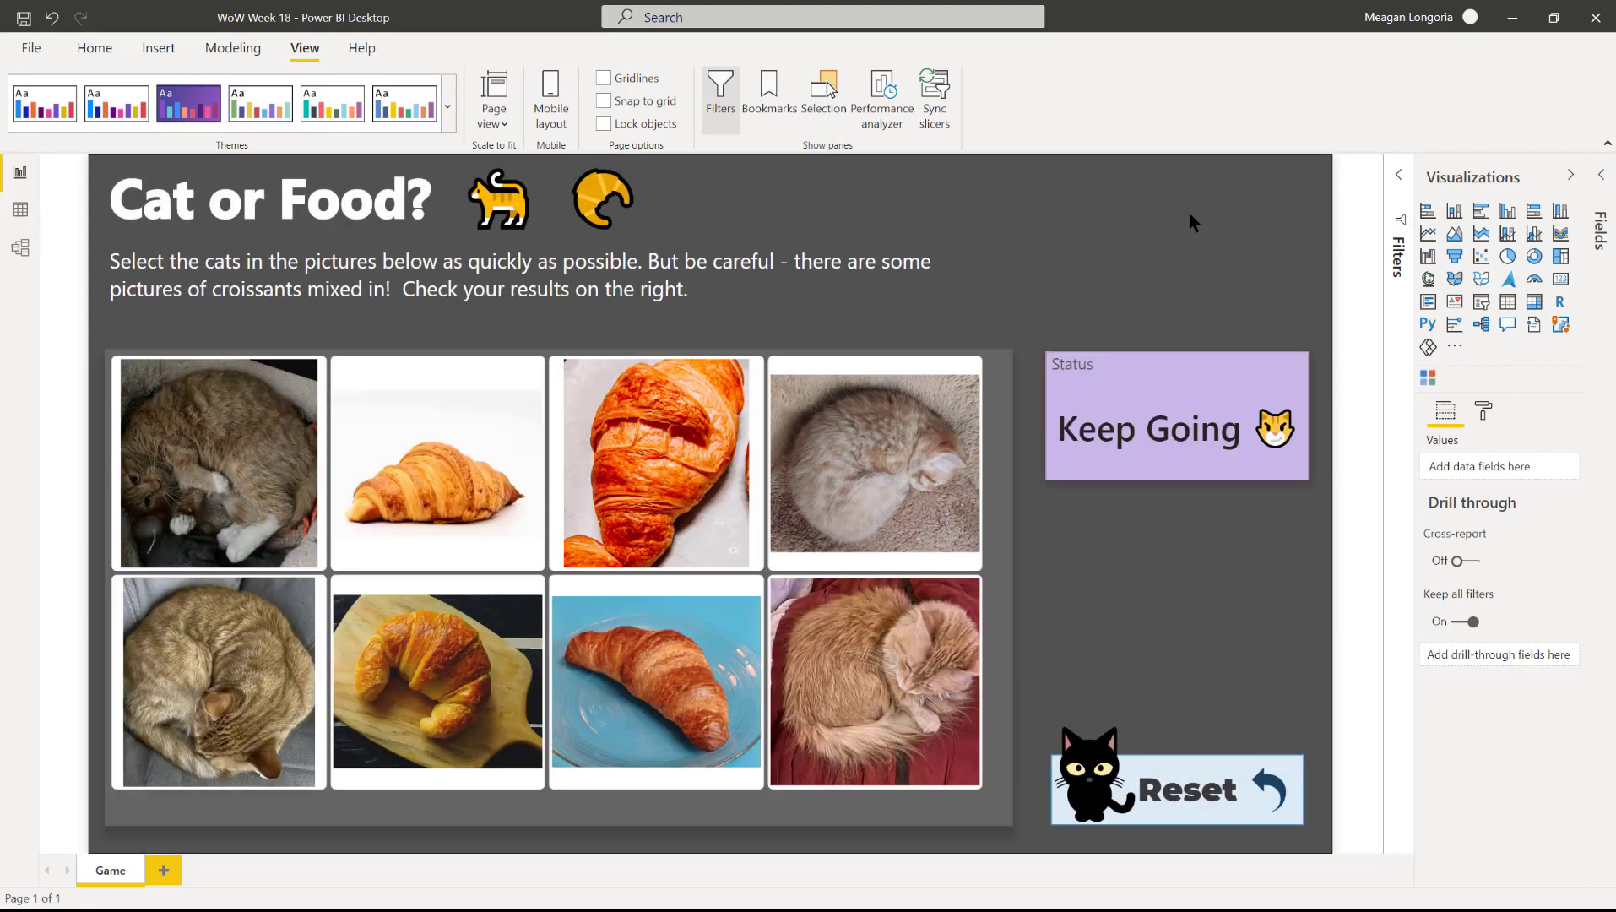